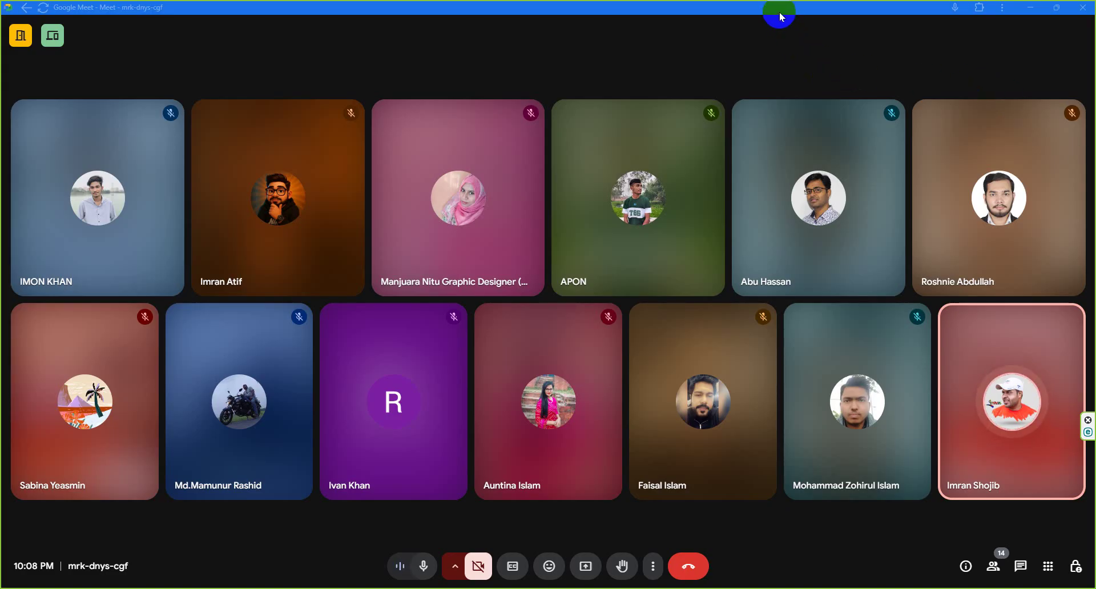
# - Move the Google Meet window off this screen and hide the screen-sharing notice
pyautogui.moveTo(780, 12); pyautogui.dragTo(1095, 62)
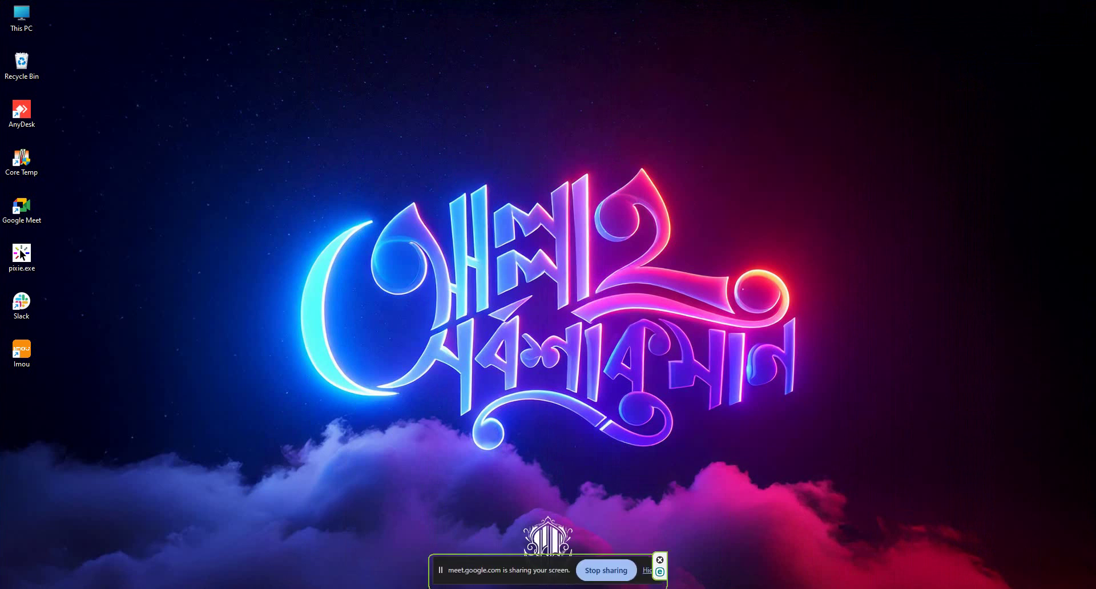
pyautogui.click(647, 571)
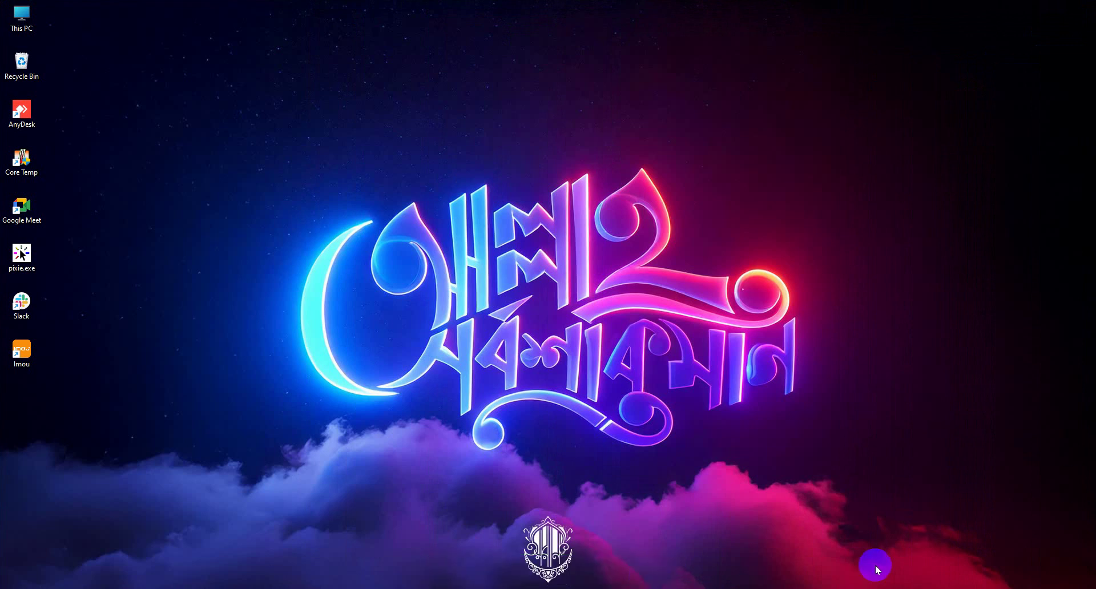
# - Switch the computer's Wi-Fi connection from the 3G network to the available 5G network
pyautogui.press('super+a')
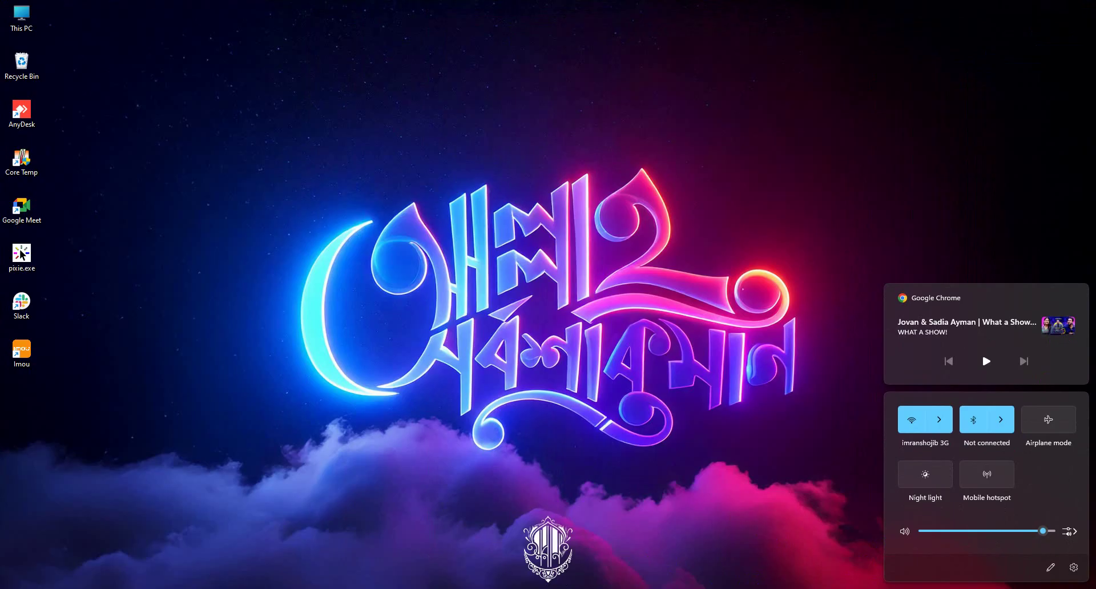
pyautogui.click(941, 421)
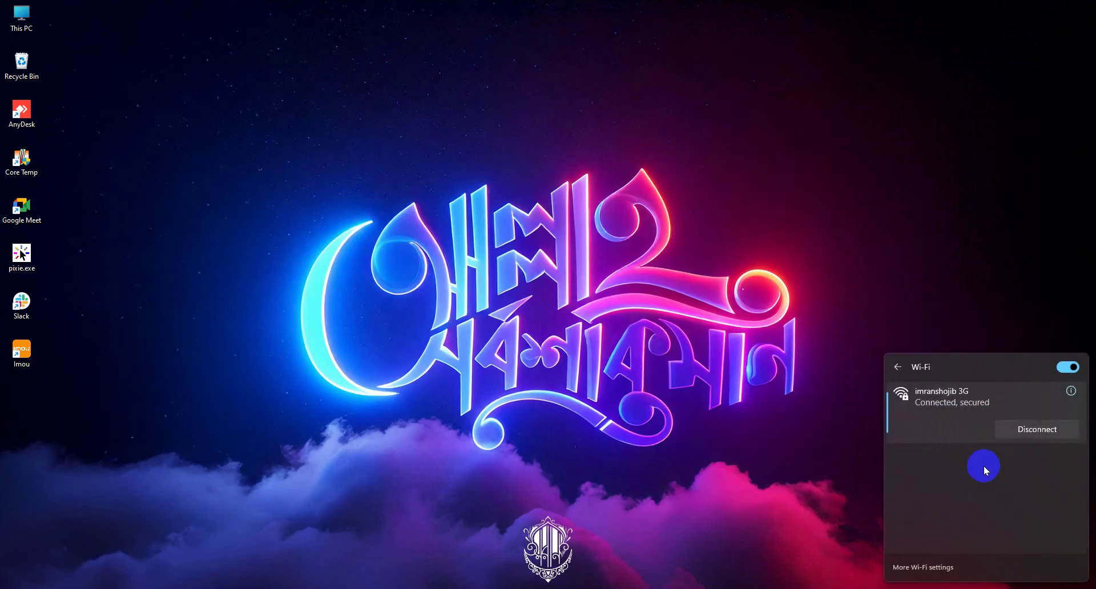
pyautogui.click(979, 455)
pyautogui.click(1037, 480)
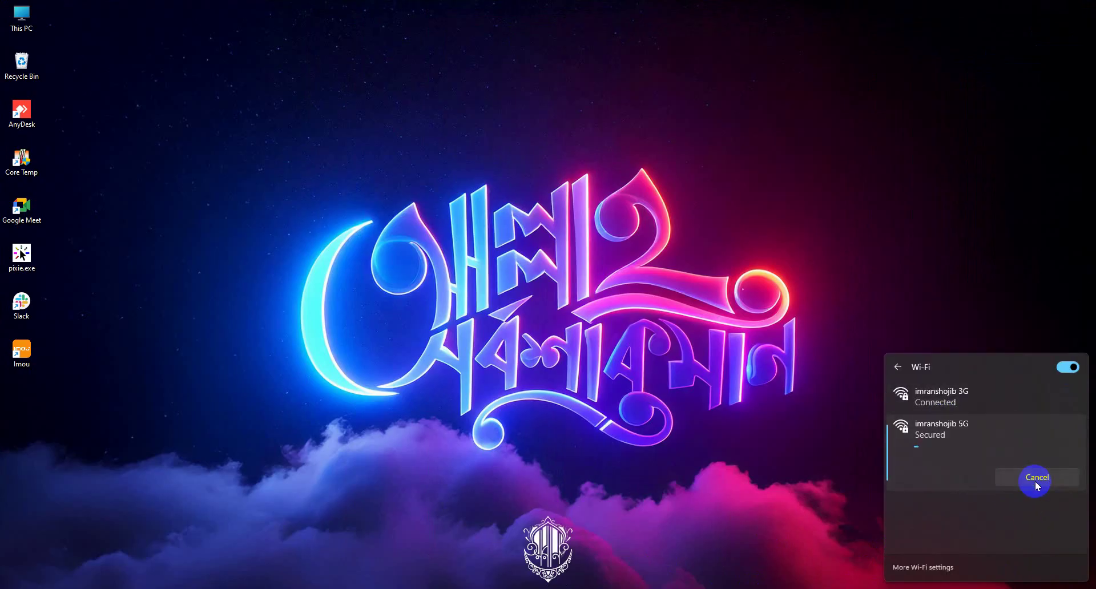
pyautogui.click(821, 421)
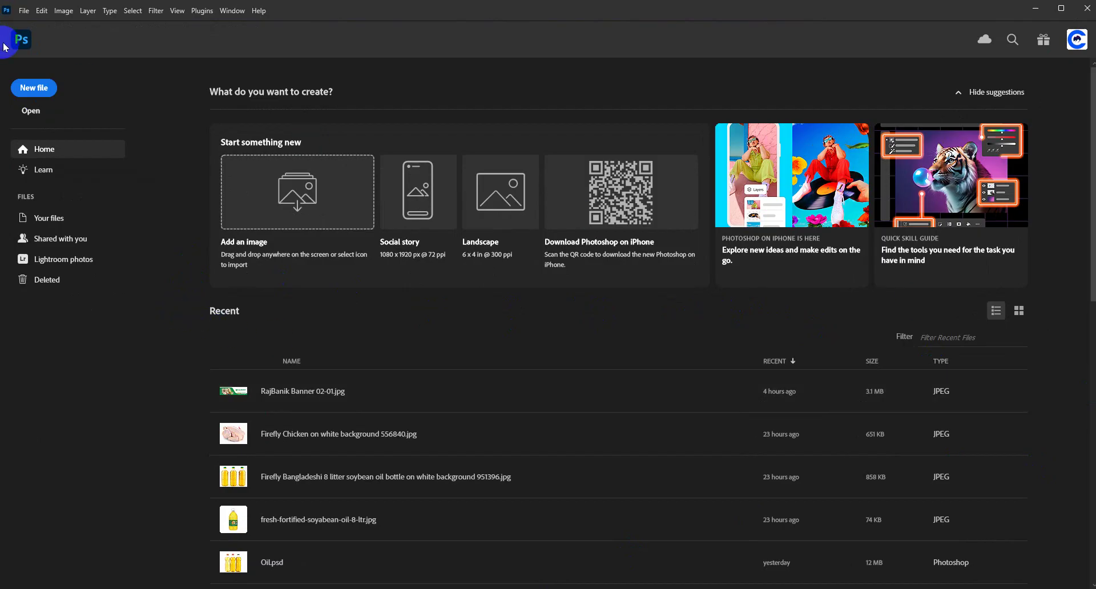
# - Start a new Photoshop document and set its size to 1080 pixels wide by 1920 pixels high
pyautogui.click(40, 91)
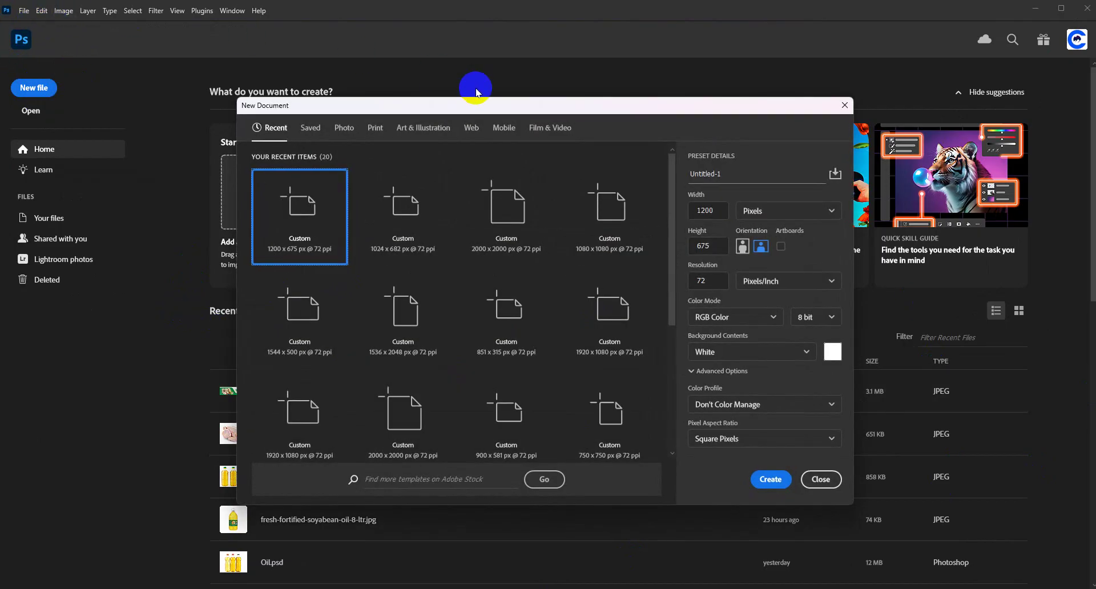
pyautogui.moveTo(461, 108); pyautogui.dragTo(499, 90)
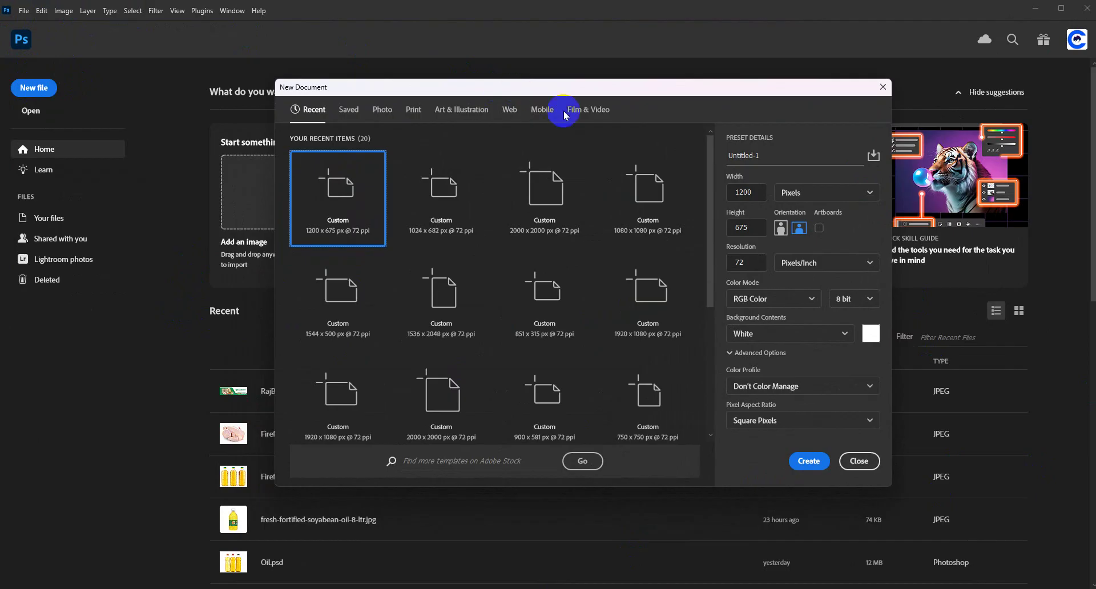
pyautogui.click(758, 191)
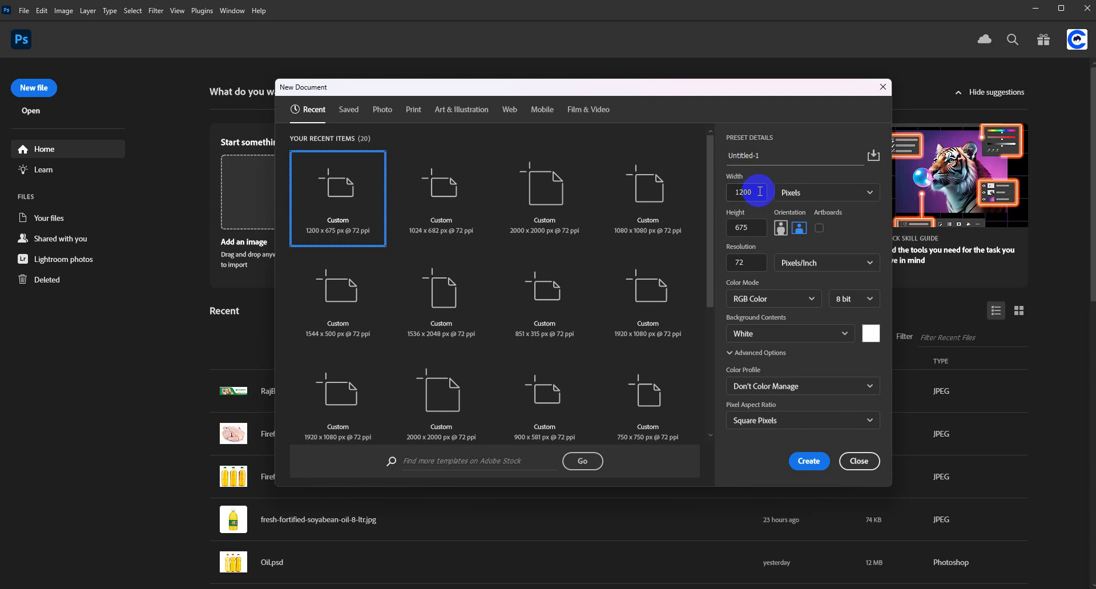
pyautogui.moveTo(728, 192); pyautogui.dragTo(759, 184)
pyautogui.write('1080')
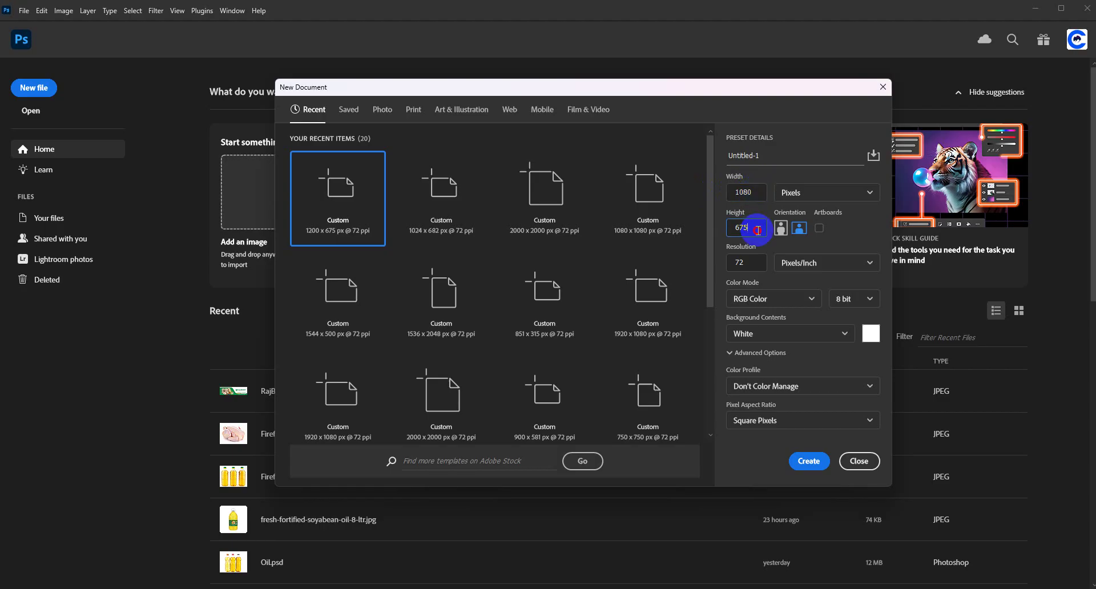
pyautogui.moveTo(732, 227); pyautogui.dragTo(758, 214)
pyautogui.write('1920')
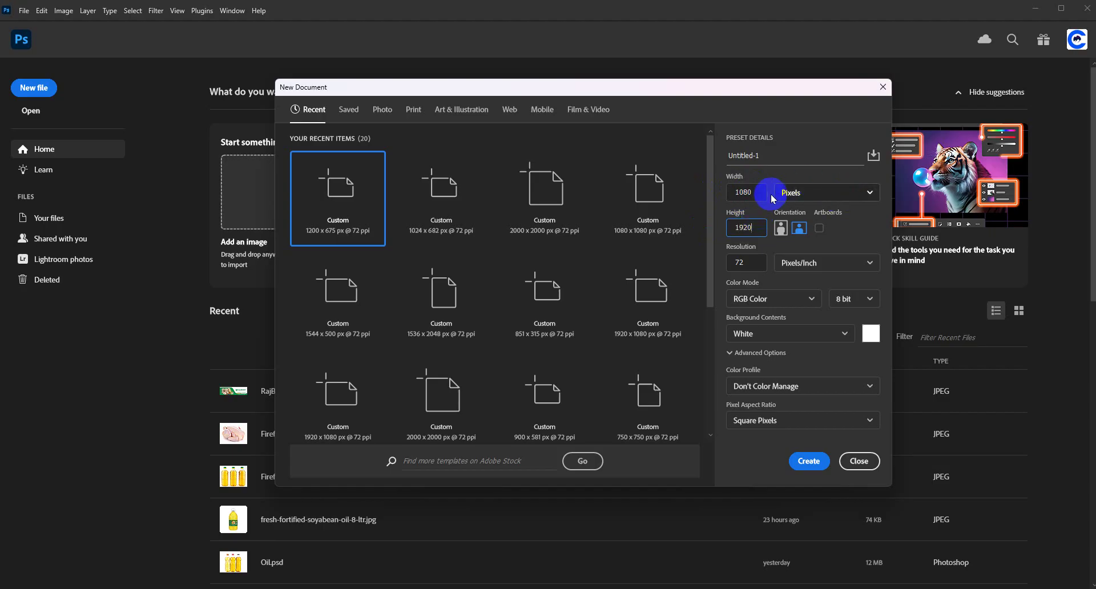
pyautogui.click(772, 203)
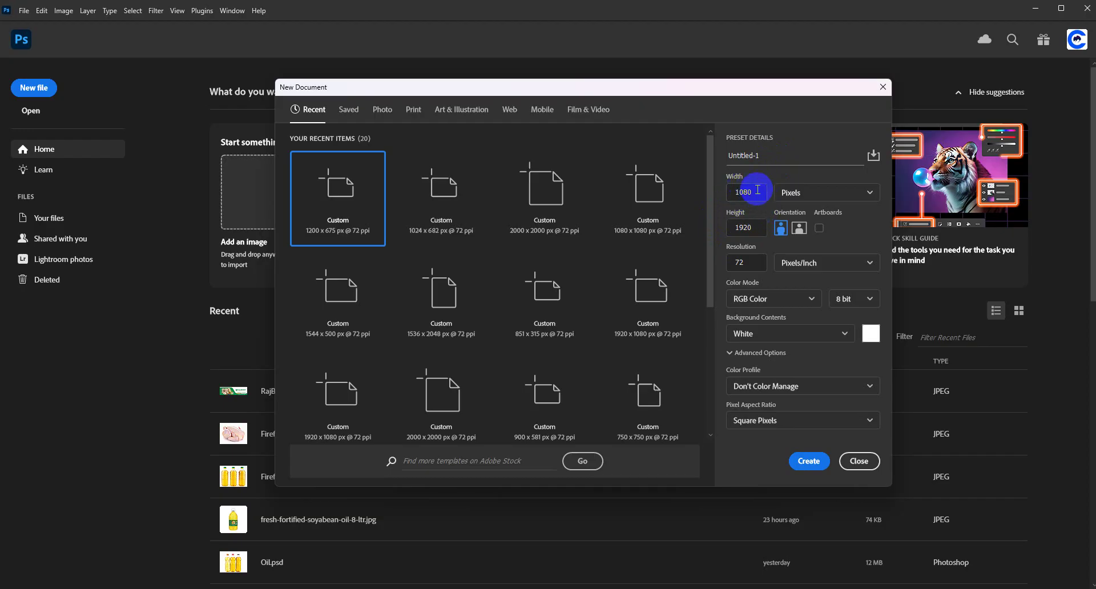
# - Name the new document Photo Collage and create it
pyautogui.moveTo(761, 153); pyautogui.dragTo(711, 156)
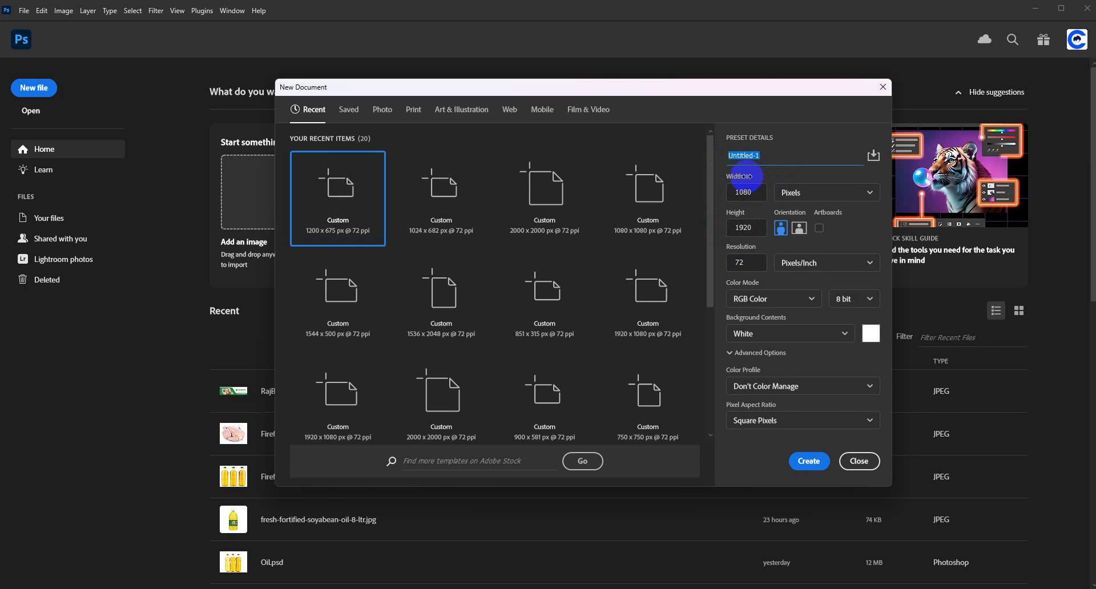
pyautogui.write('Photo Collage')
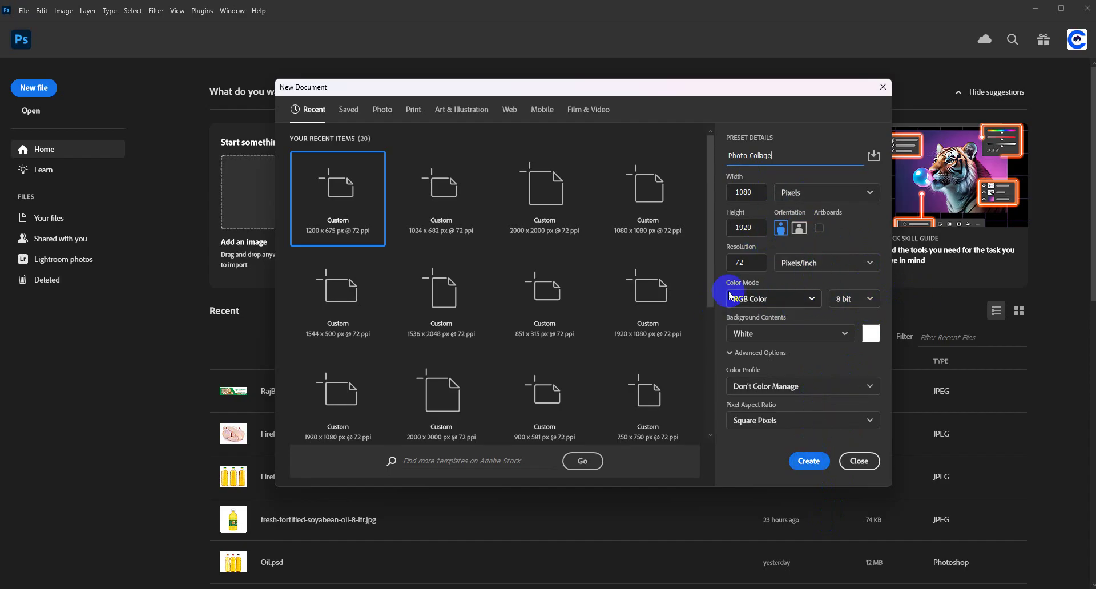
pyautogui.click(806, 461)
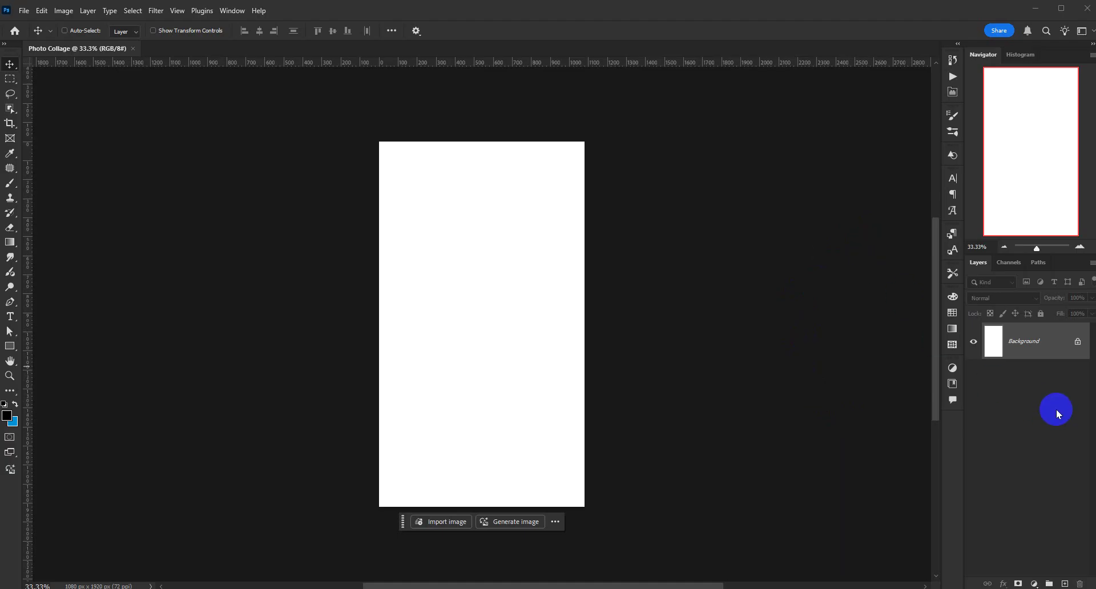
# - View the blank canvas in Full Screen Mode twice, returning to Standard Screen Mode each time
pyautogui.hotkey('ctrl', '0')
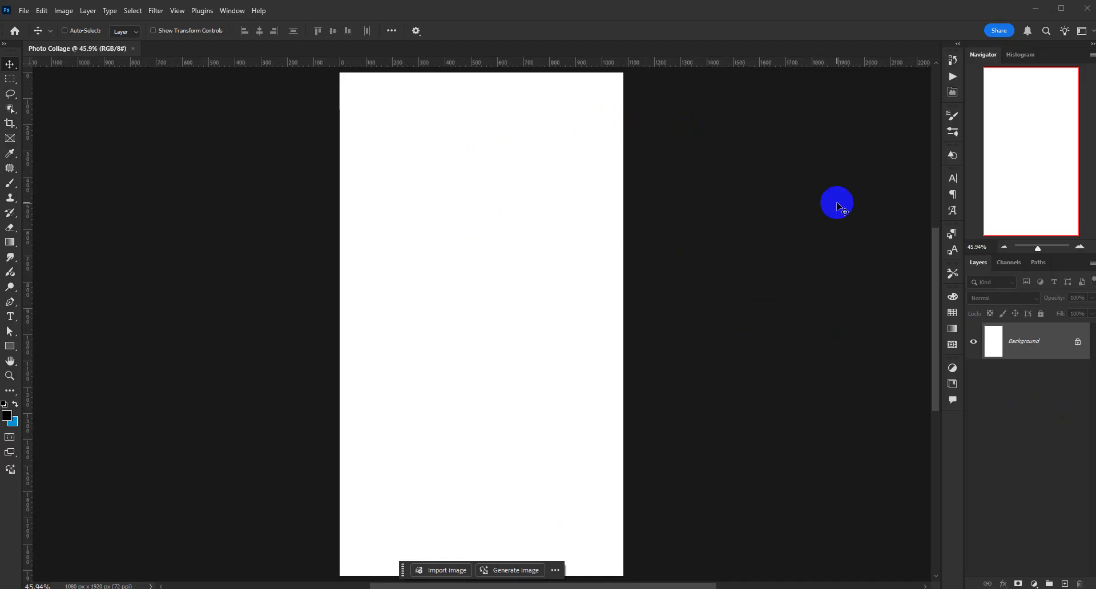
pyautogui.rightClick(10, 458)
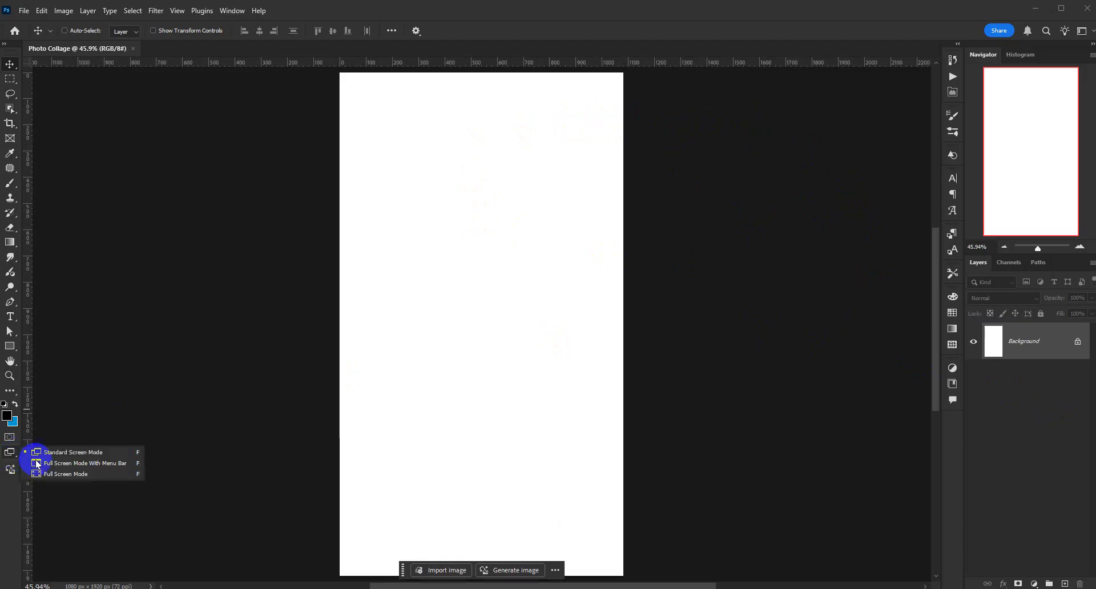
pyautogui.click(67, 475)
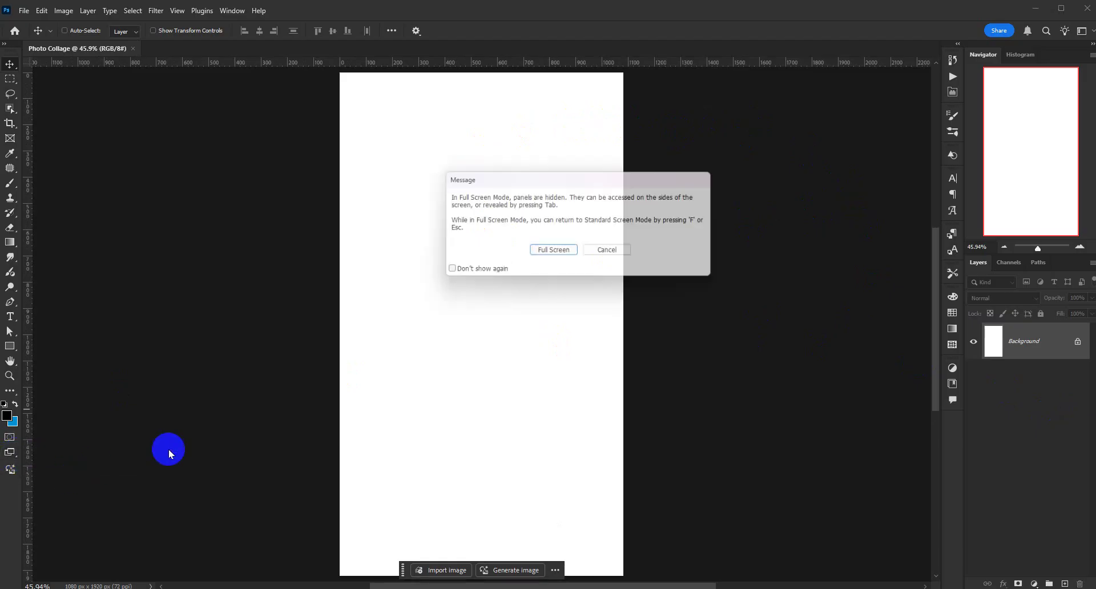
pyautogui.click(551, 252)
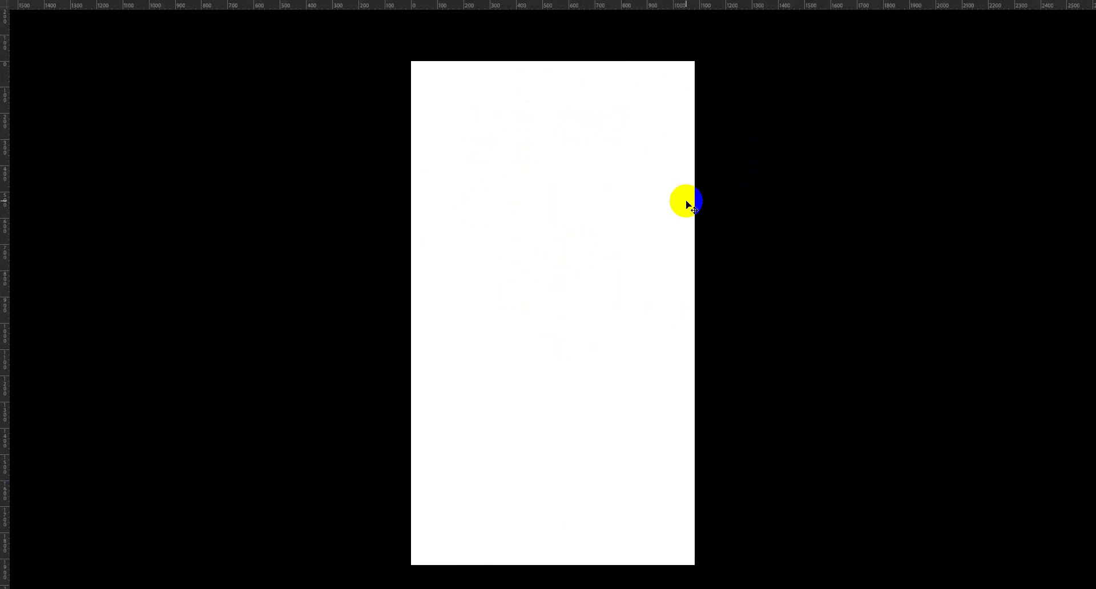
pyautogui.hotkey('ctrl', '+')
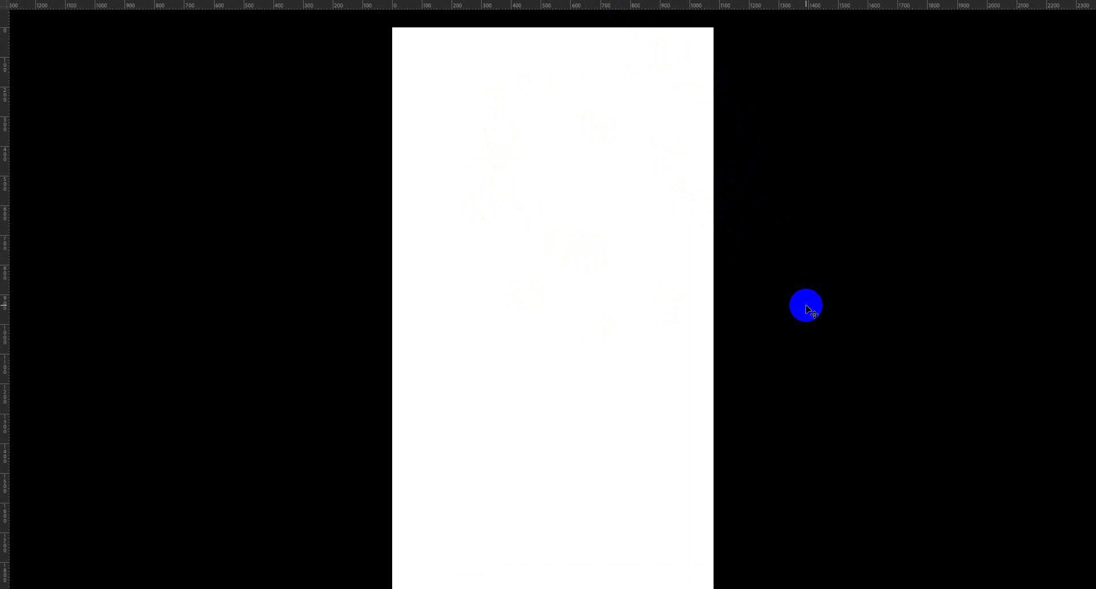
pyautogui.press('f')
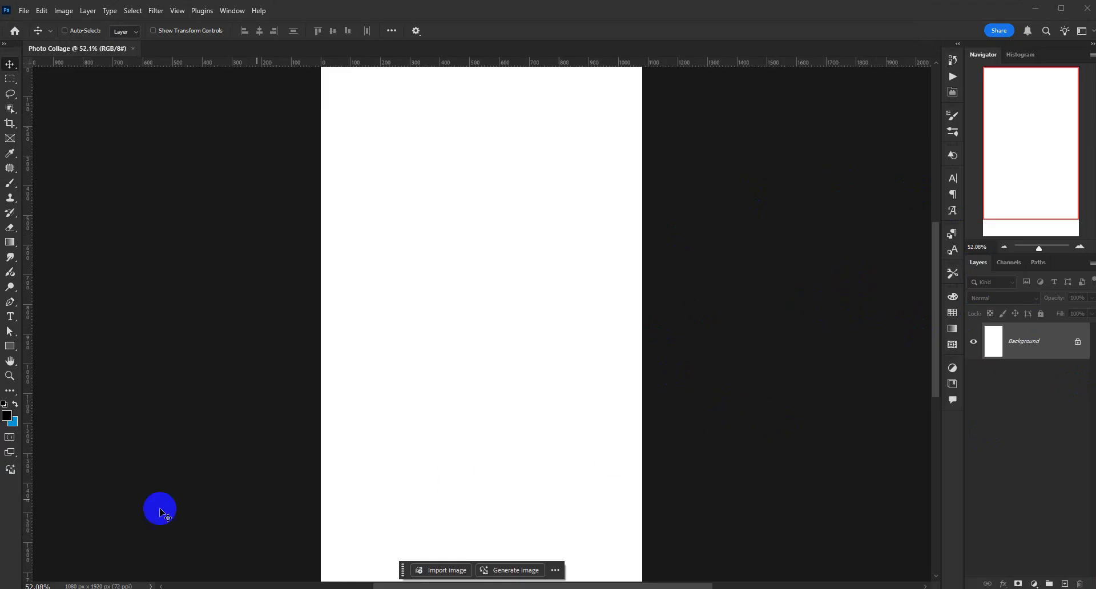
pyautogui.rightClick(10, 452)
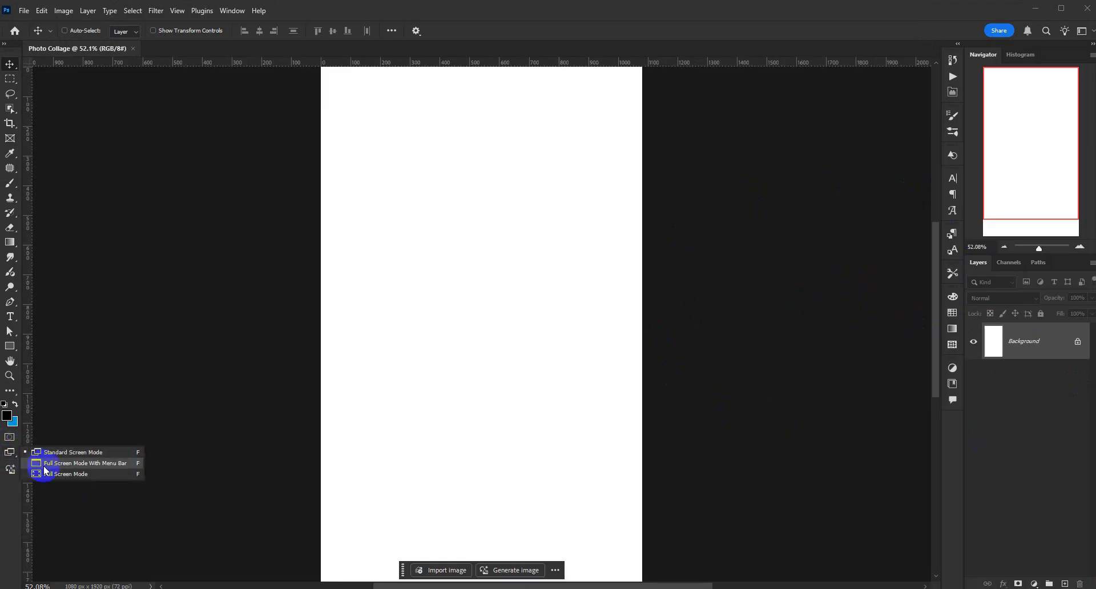
pyautogui.click(86, 474)
pyautogui.click(557, 252)
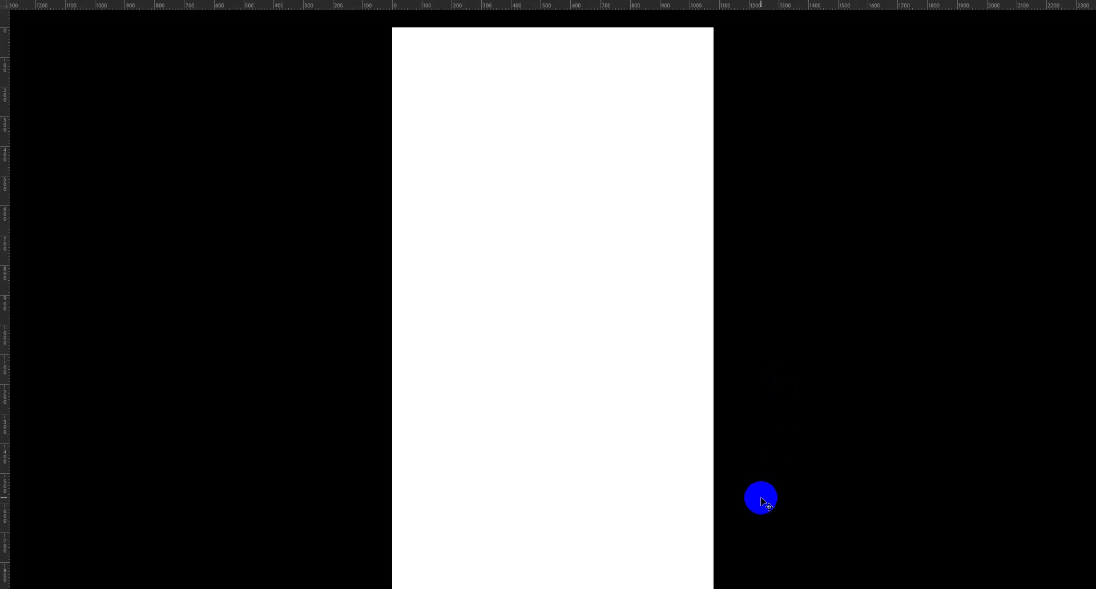
pyautogui.press('Escape')
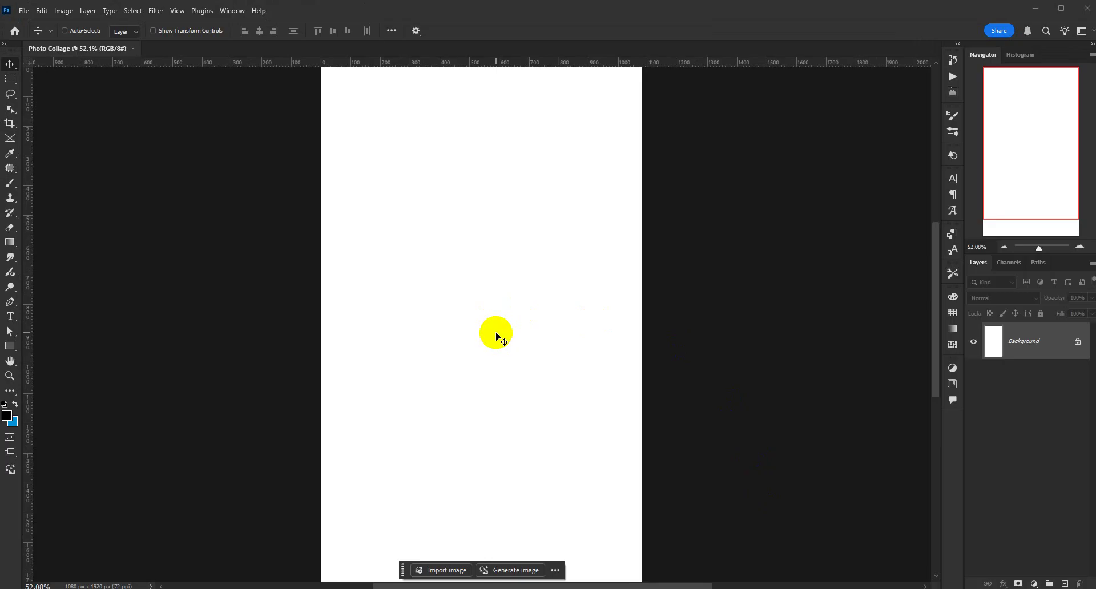
# - Hide and show the workspace panels repeatedly, ending with all of them visible
pyautogui.press('Tab')
pyautogui.press('Tab')
pyautogui.press('Tab')
pyautogui.press('Tab')
pyautogui.press('Tab')
pyautogui.press('Tab')
pyautogui.press('Tab')
pyautogui.press('Tab')
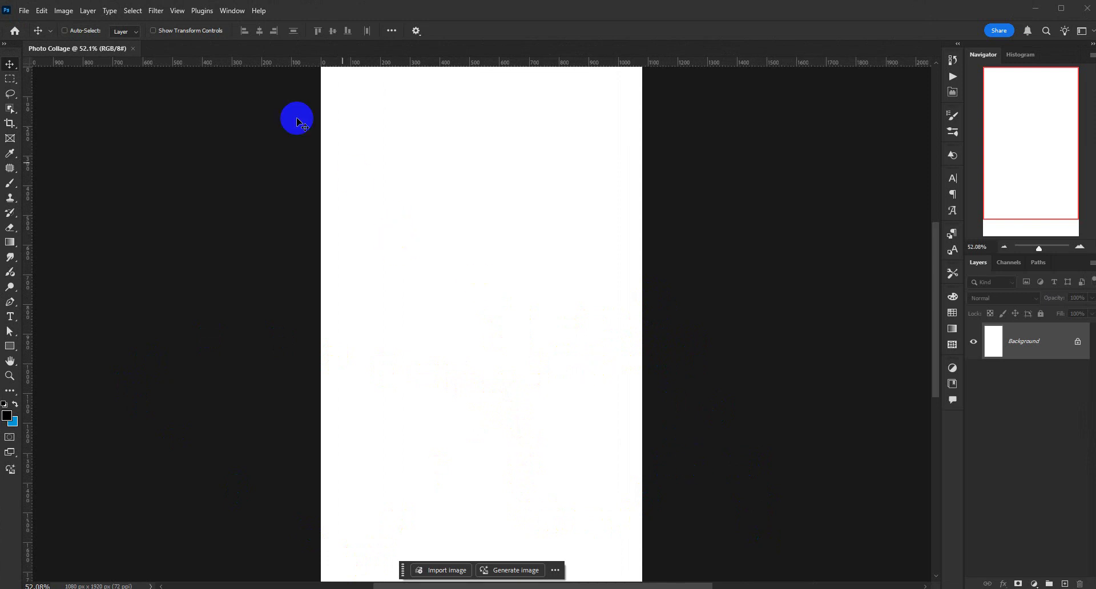
pyautogui.click(176, 12)
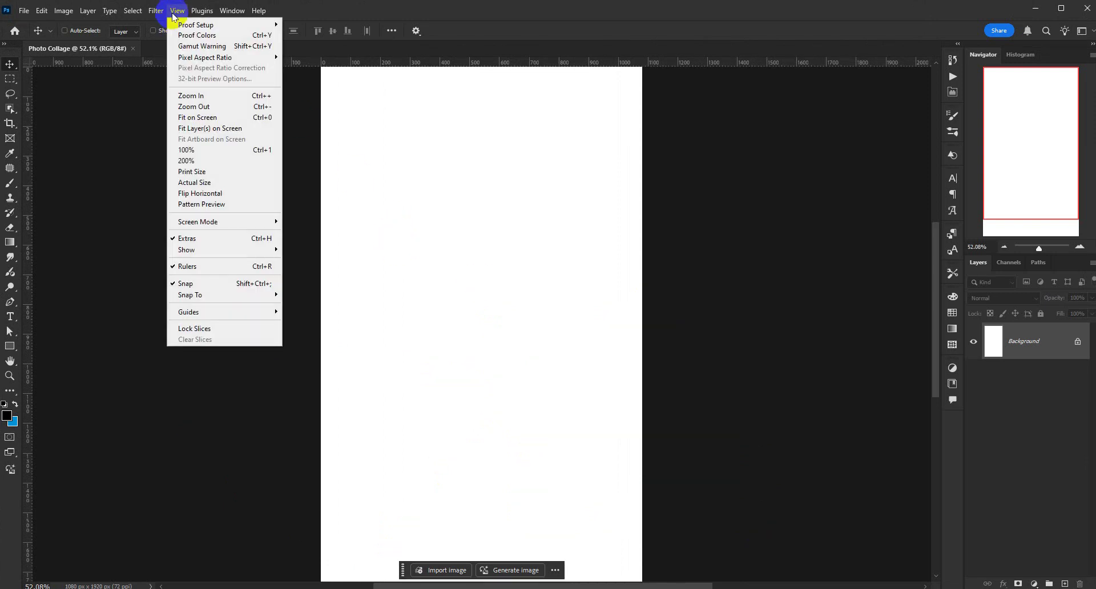
pyautogui.click(175, 16)
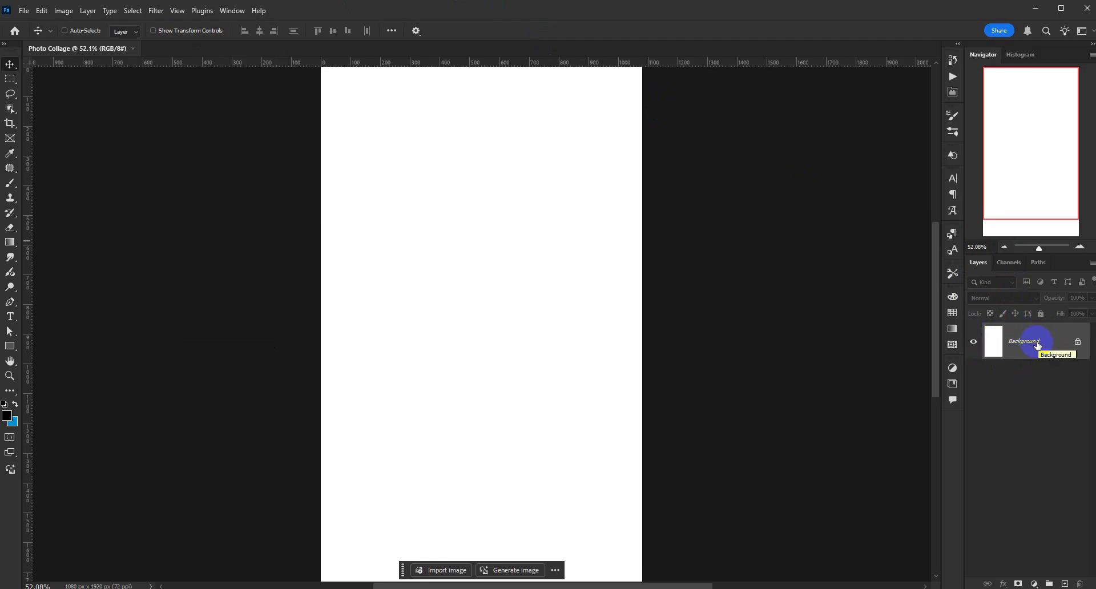
pyautogui.click(991, 342)
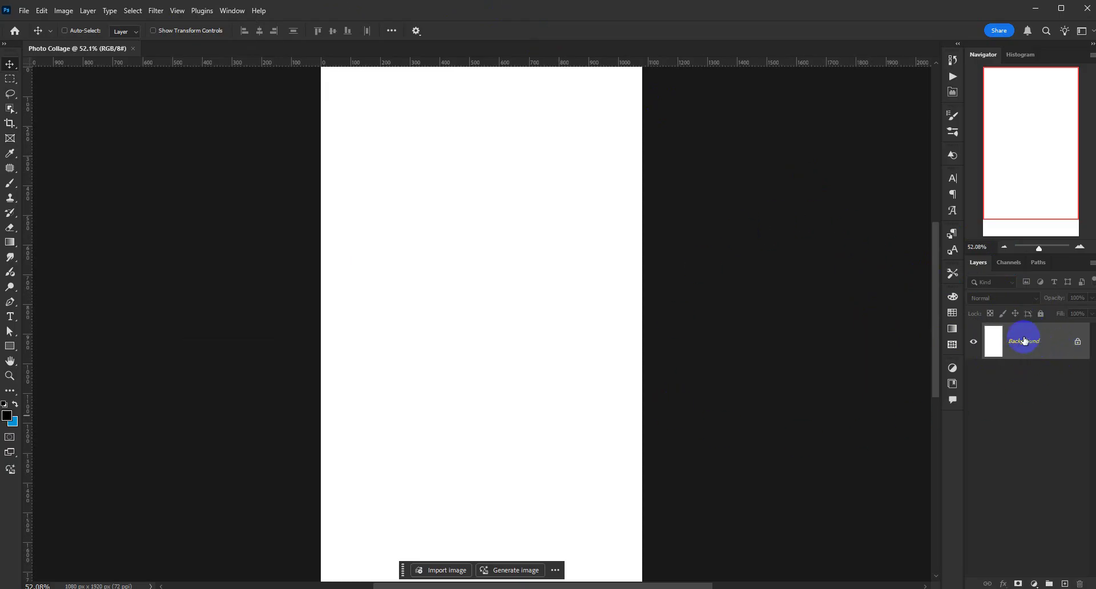
pyautogui.click(995, 341)
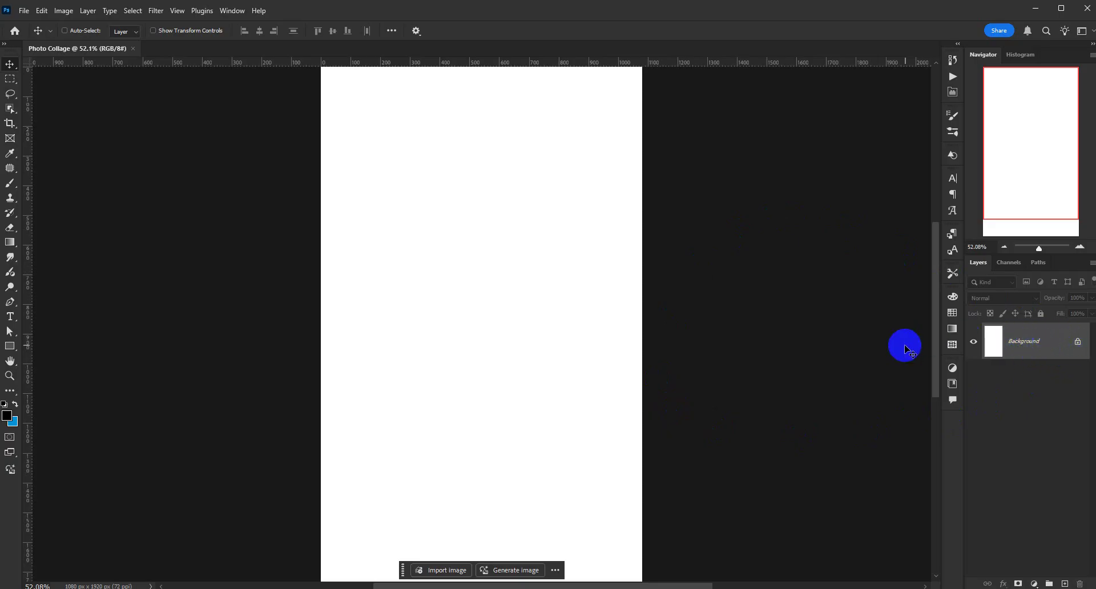
pyautogui.click(996, 343)
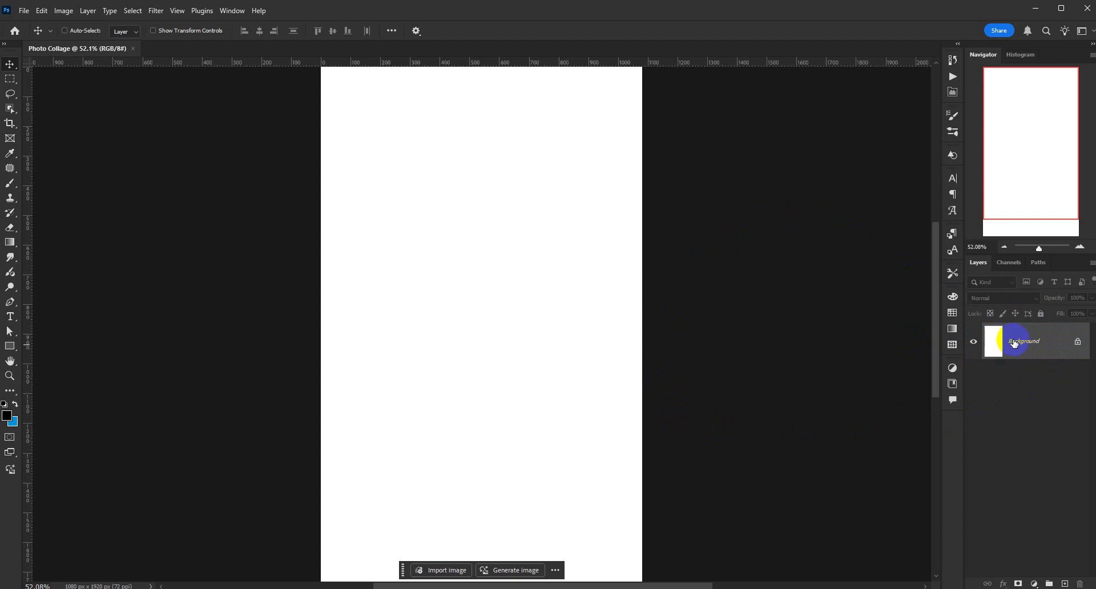
# - Convert the locked Background into a regular layer, toggle its full lock, and leave the layer fully locked
pyautogui.click(1079, 344)
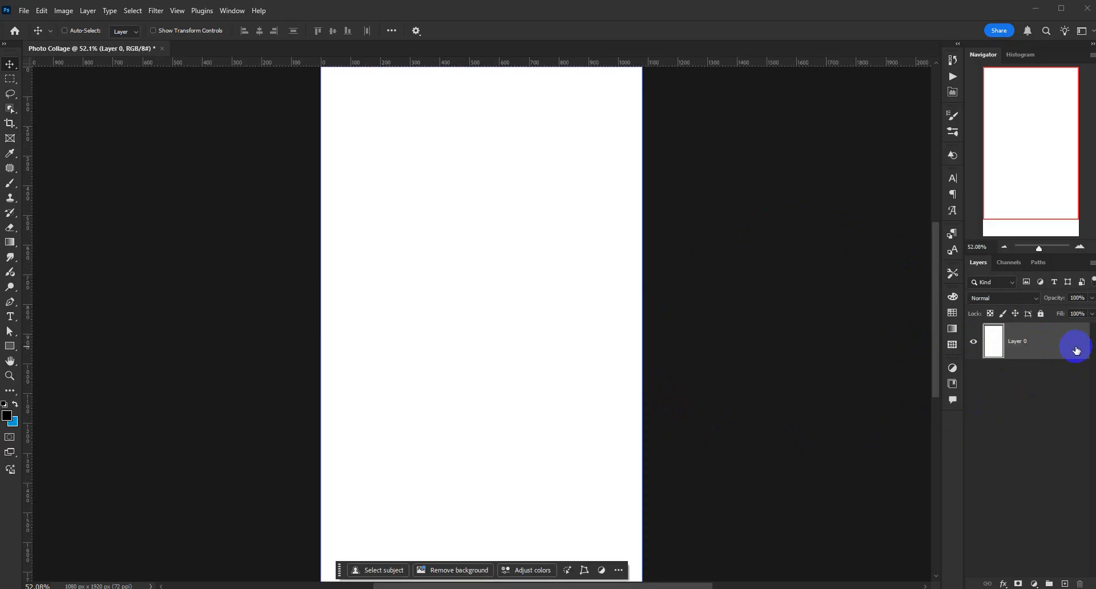
pyautogui.click(1041, 314)
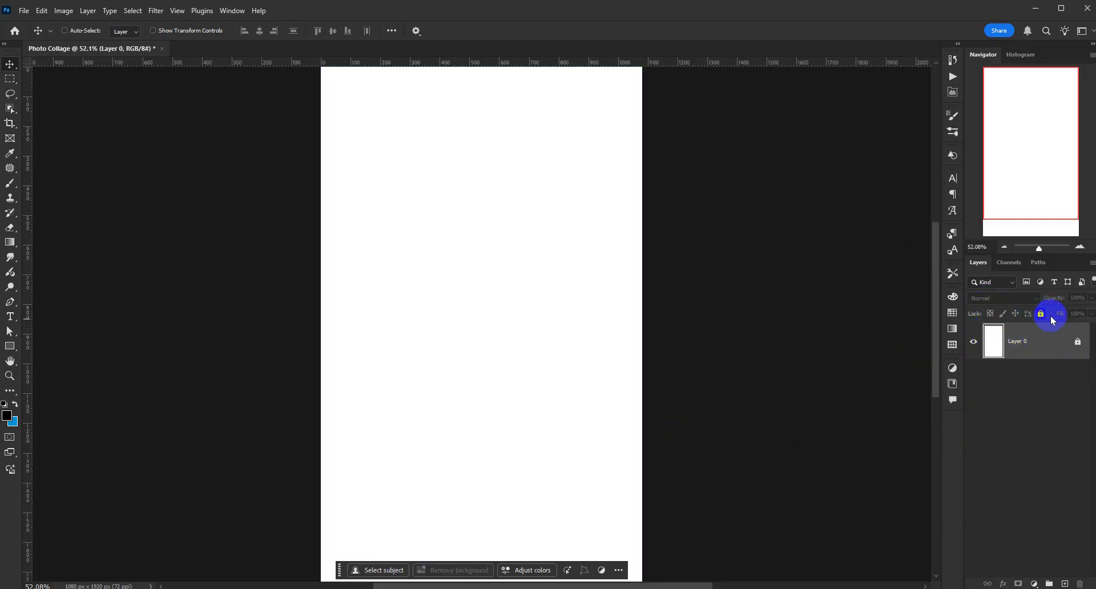
pyautogui.click(1078, 343)
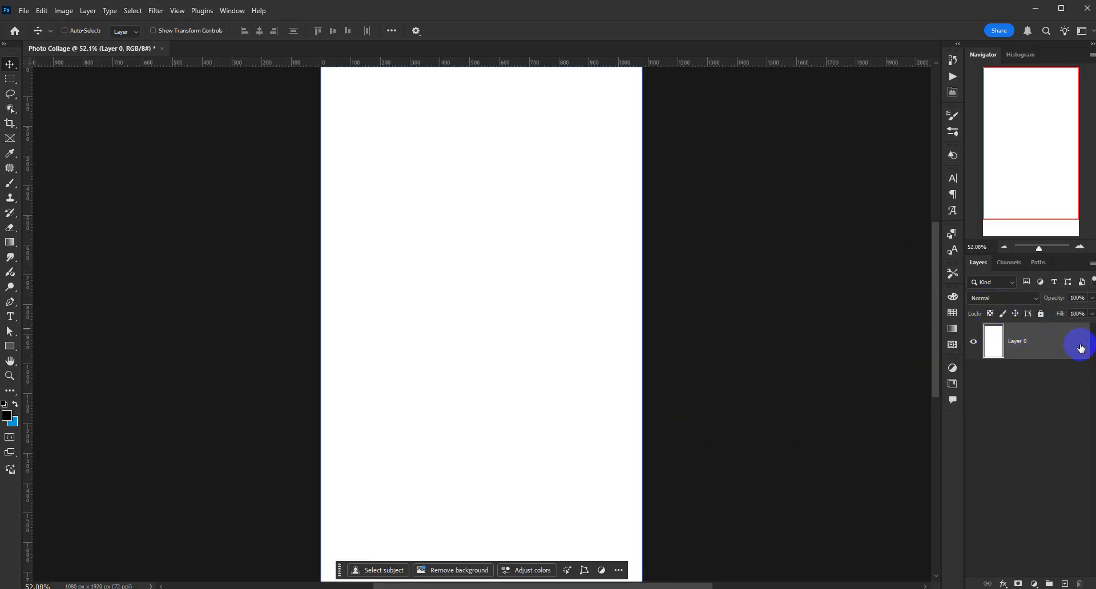
pyautogui.click(1041, 313)
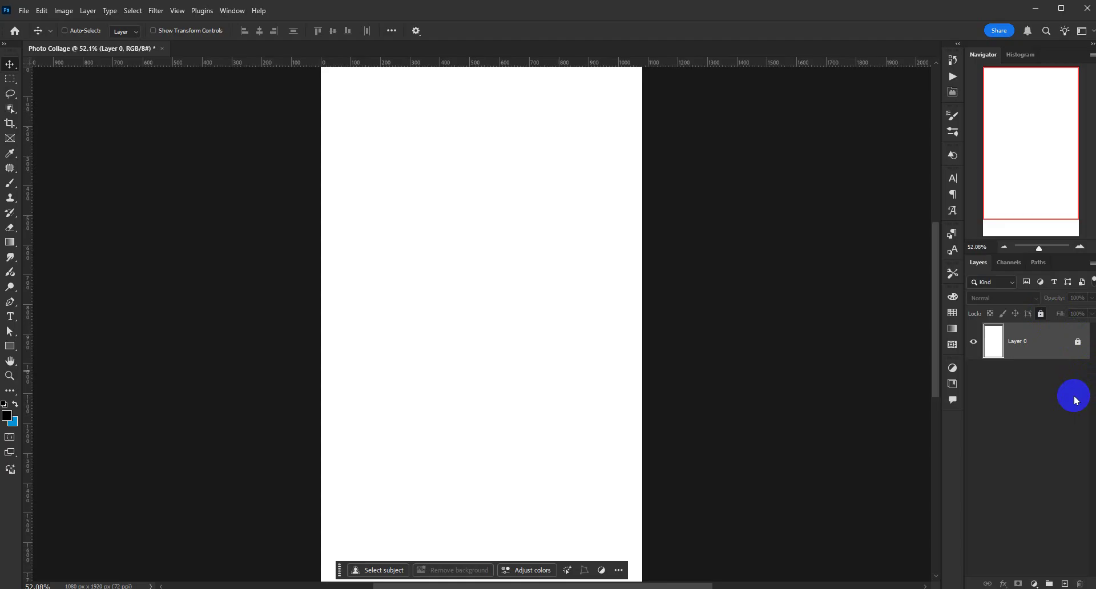
pyautogui.click(1064, 455)
pyautogui.click(1058, 346)
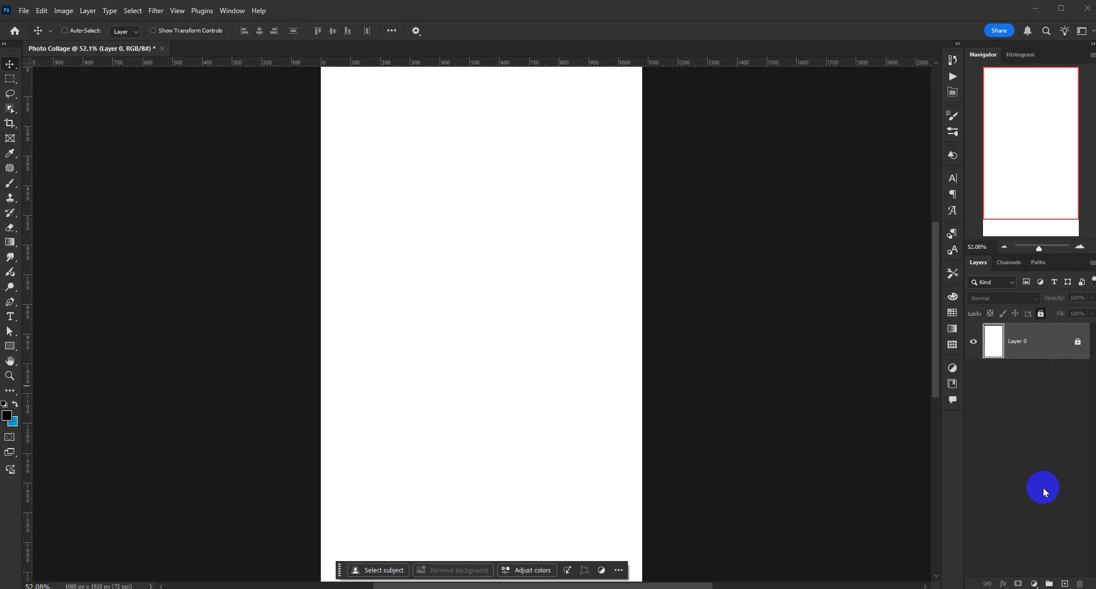
# - Unlock Layer 0 and start a new guide layout, keeping its dialog beside the canvas
pyautogui.click(1078, 344)
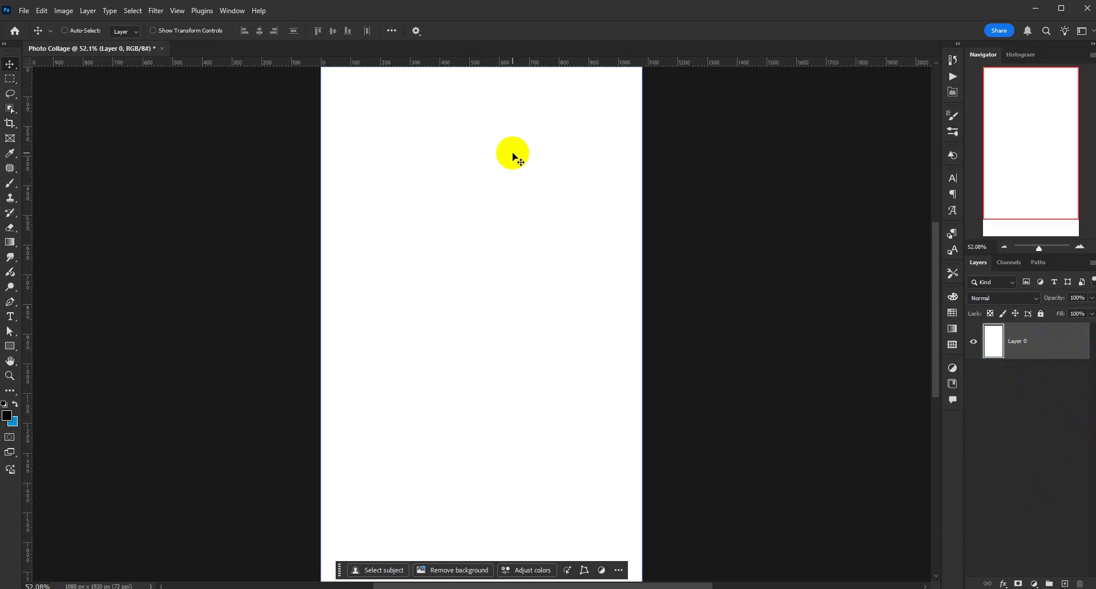
pyautogui.click(178, 12)
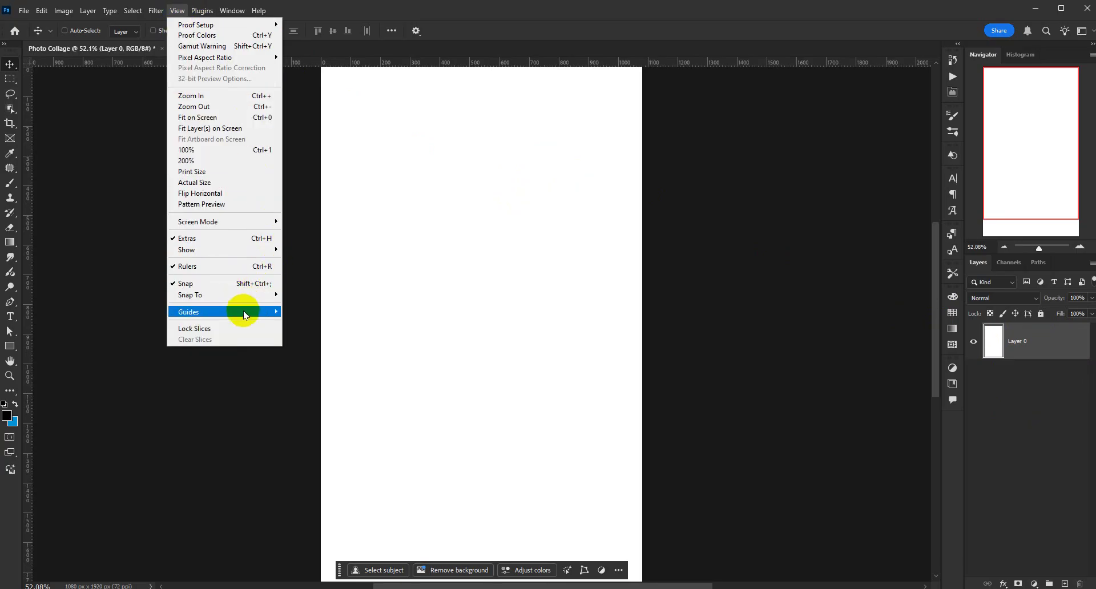
pyautogui.moveTo(238, 316)
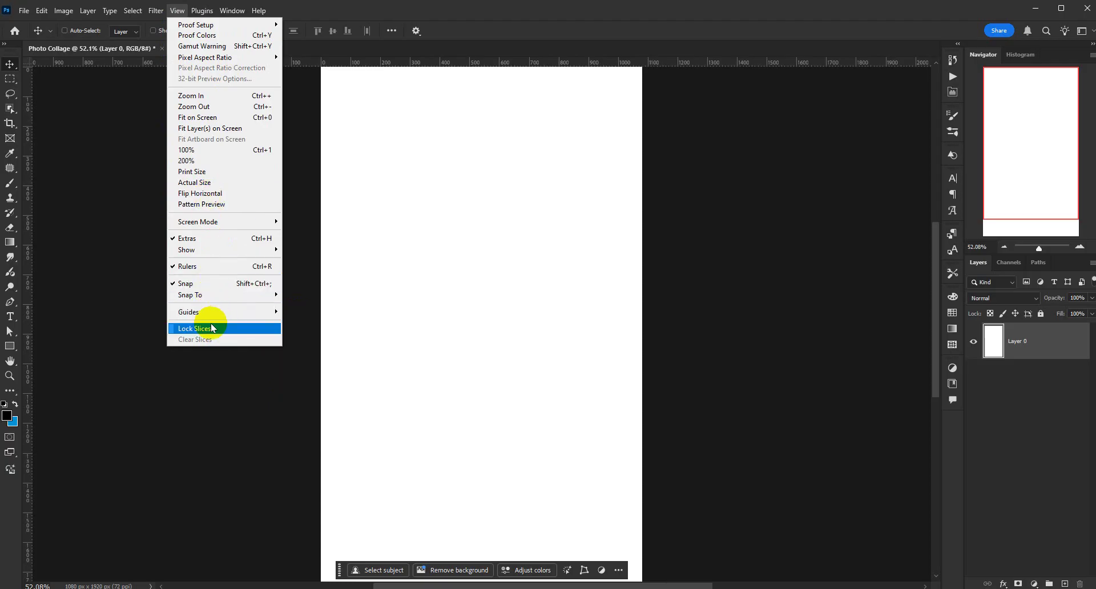
pyautogui.click(240, 341)
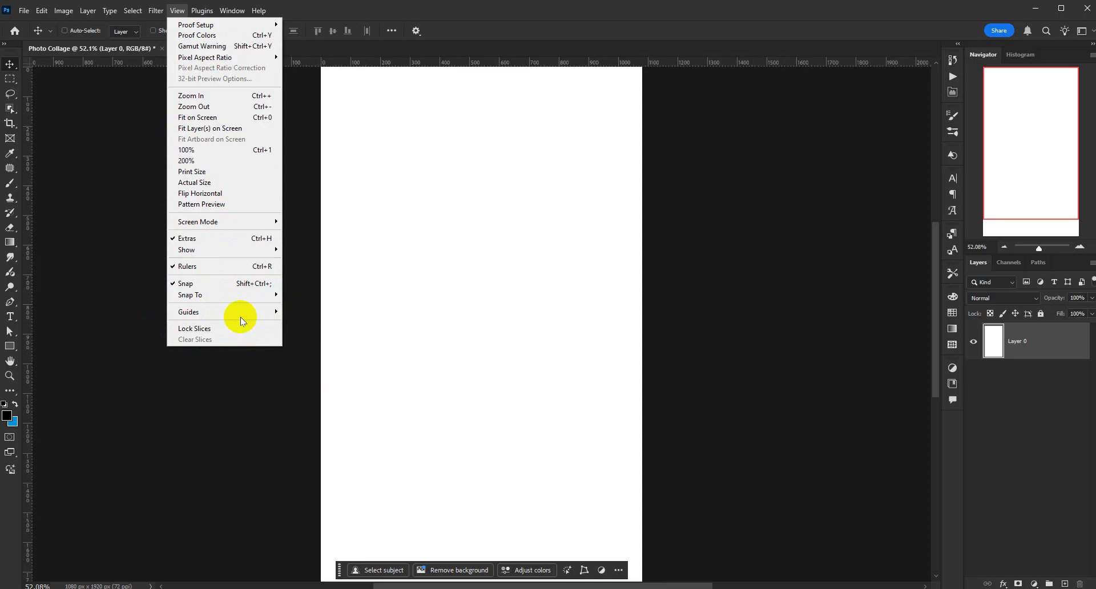
pyautogui.click(270, 320)
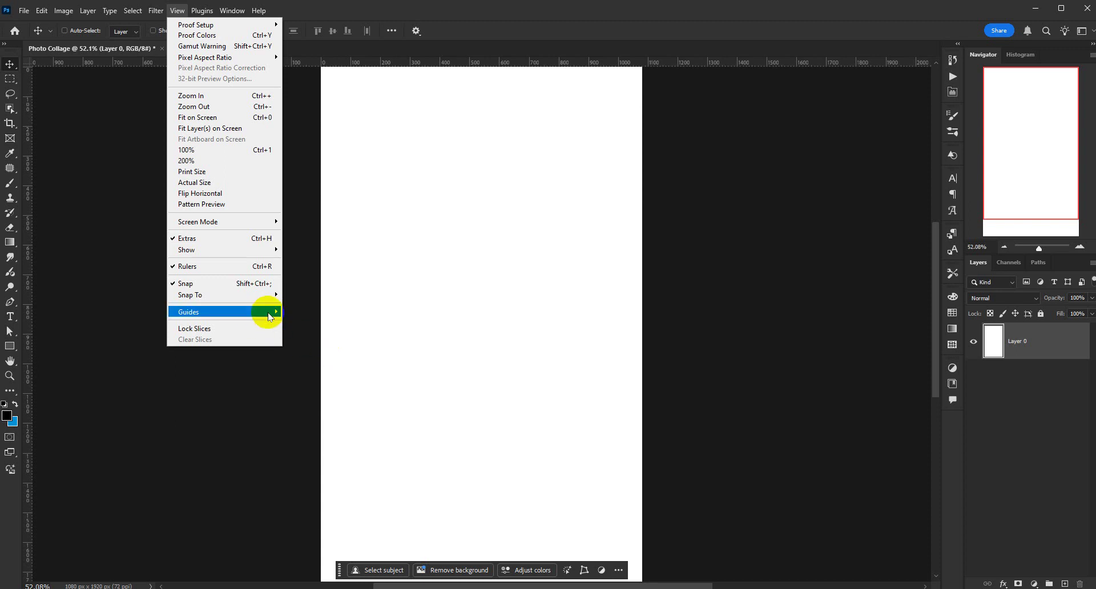
pyautogui.click(334, 388)
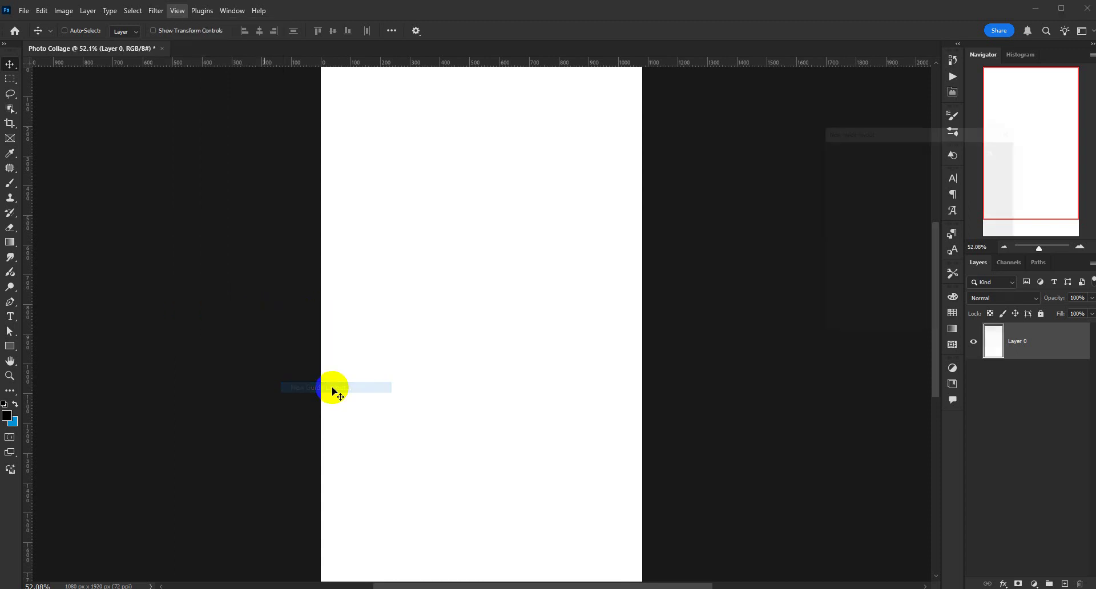
pyautogui.click(893, 125)
pyautogui.moveTo(892, 126); pyautogui.dragTo(754, 104)
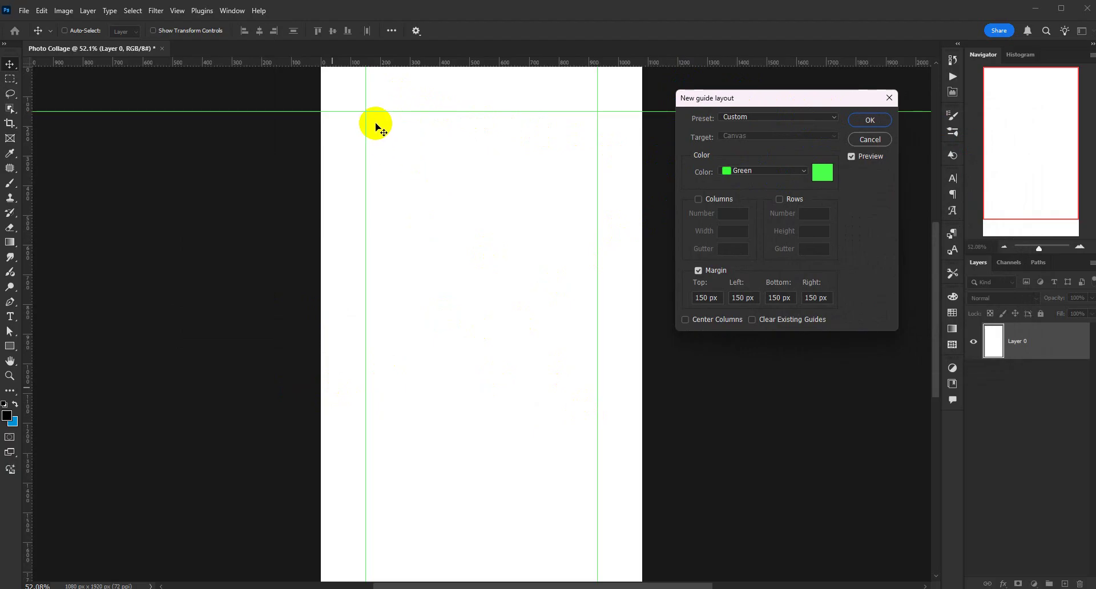
pyautogui.click(659, 311)
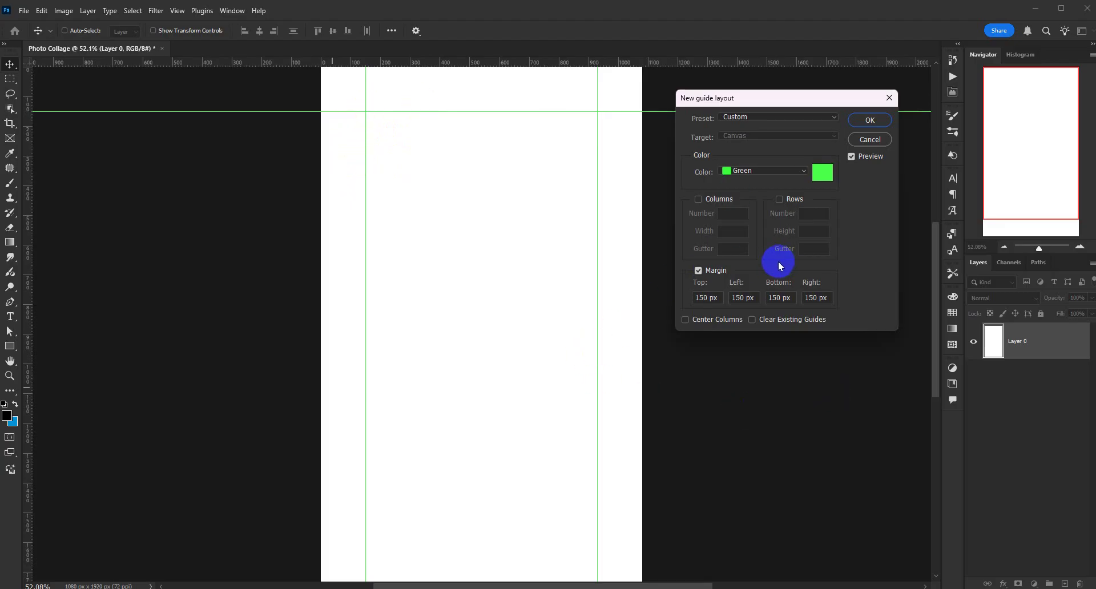
# - Set the guide layout's top, left, bottom and right margins to 50 px
pyautogui.click(699, 297)
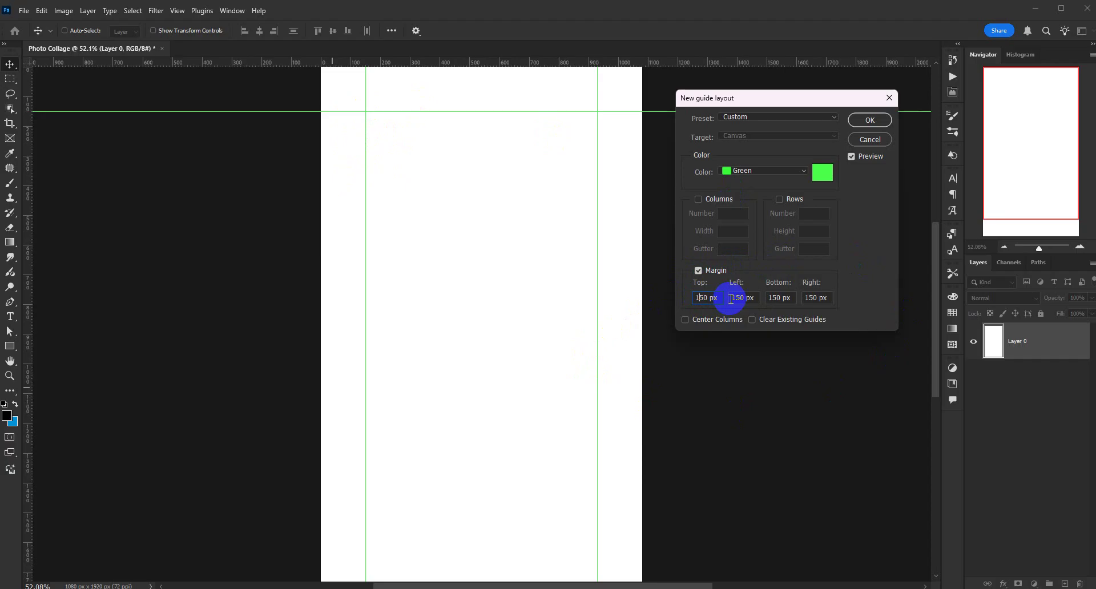
pyautogui.press('BackSpace')
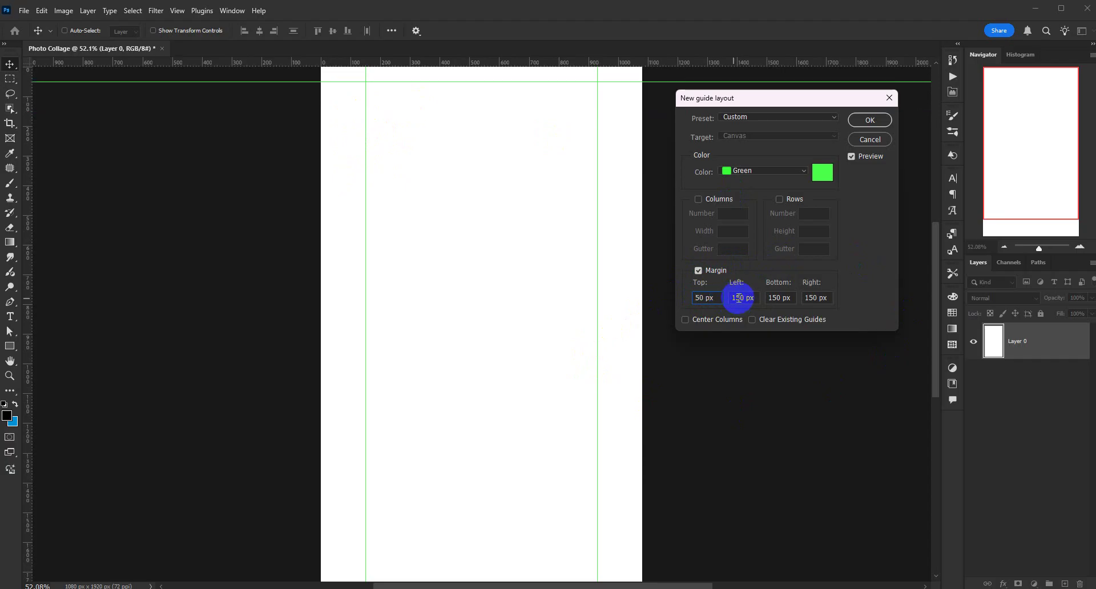
pyautogui.click(737, 297)
pyautogui.press('BackSpace')
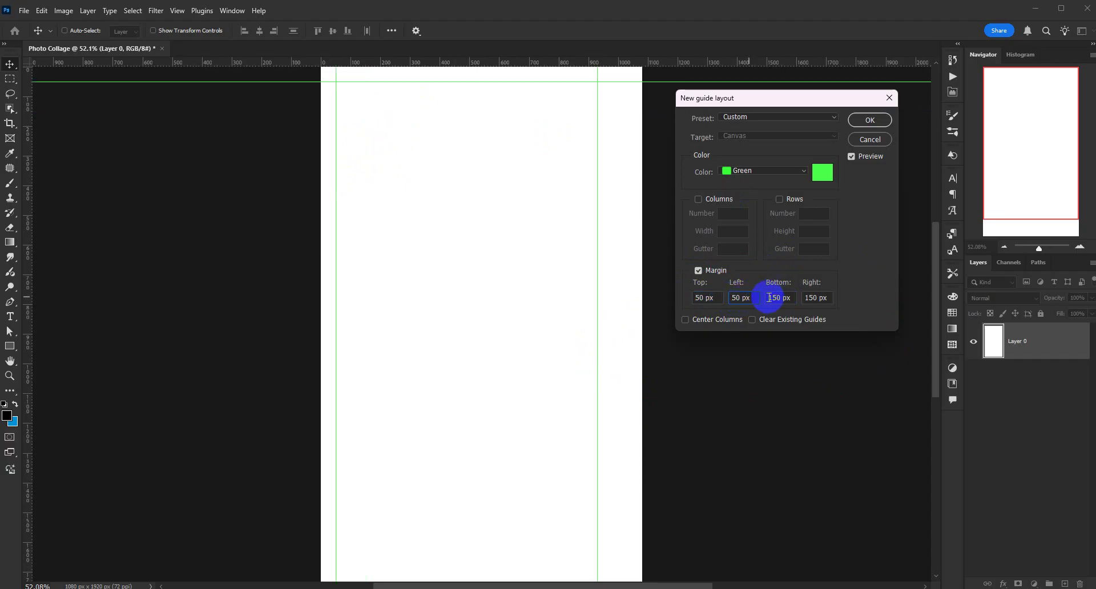
pyautogui.click(773, 297)
pyautogui.press('BackSpace')
pyautogui.click(810, 297)
pyautogui.press('BackSpace')
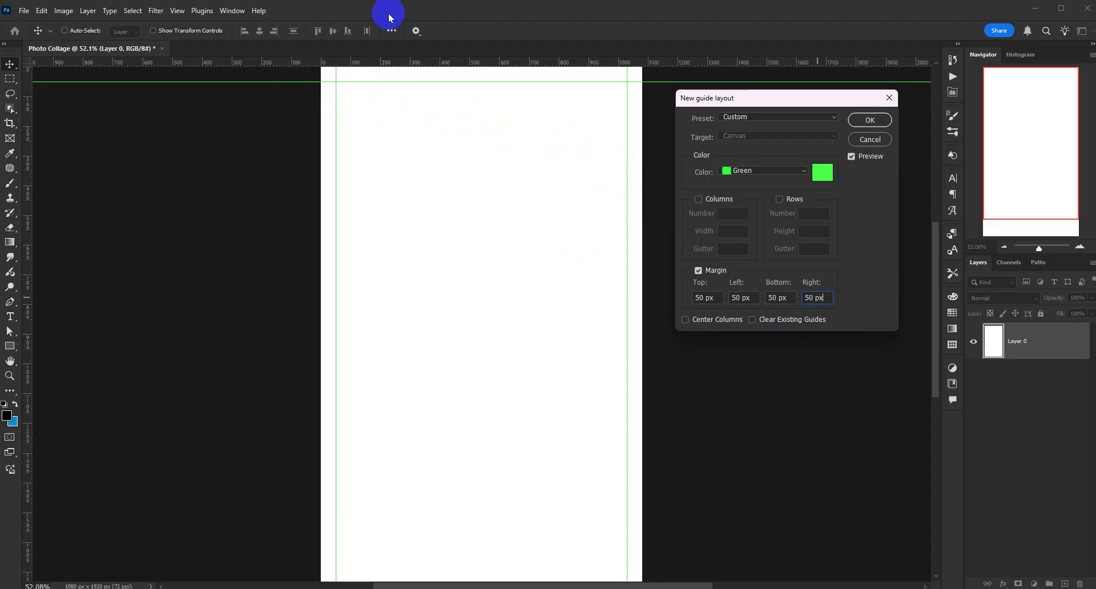
# - Set all four guide margins to 30 px and toggle the guide preview off and on again
pyautogui.click(697, 295)
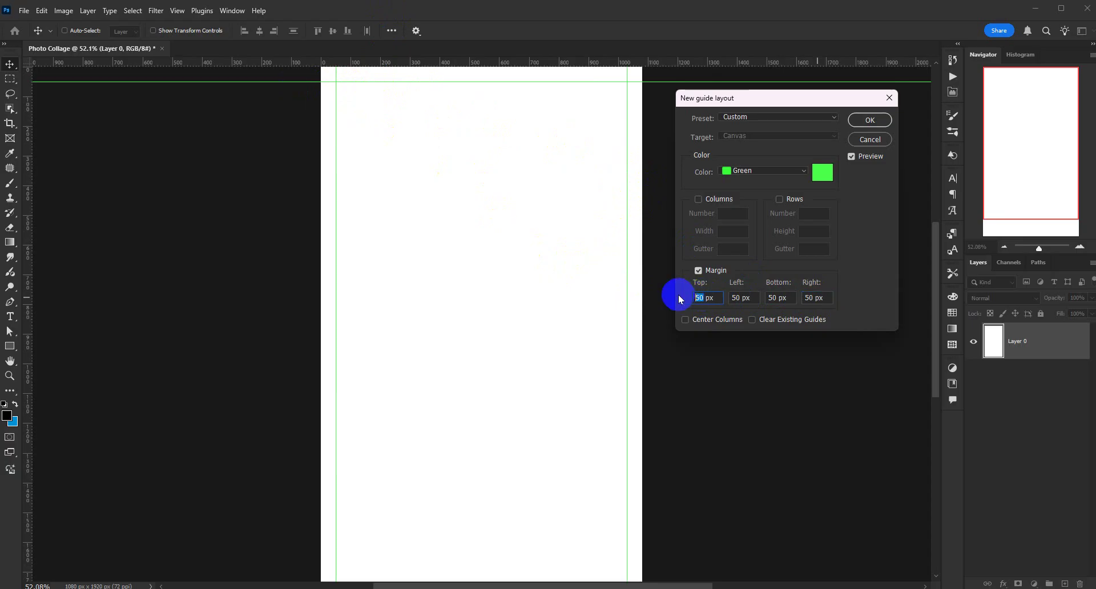
pyautogui.write('3')
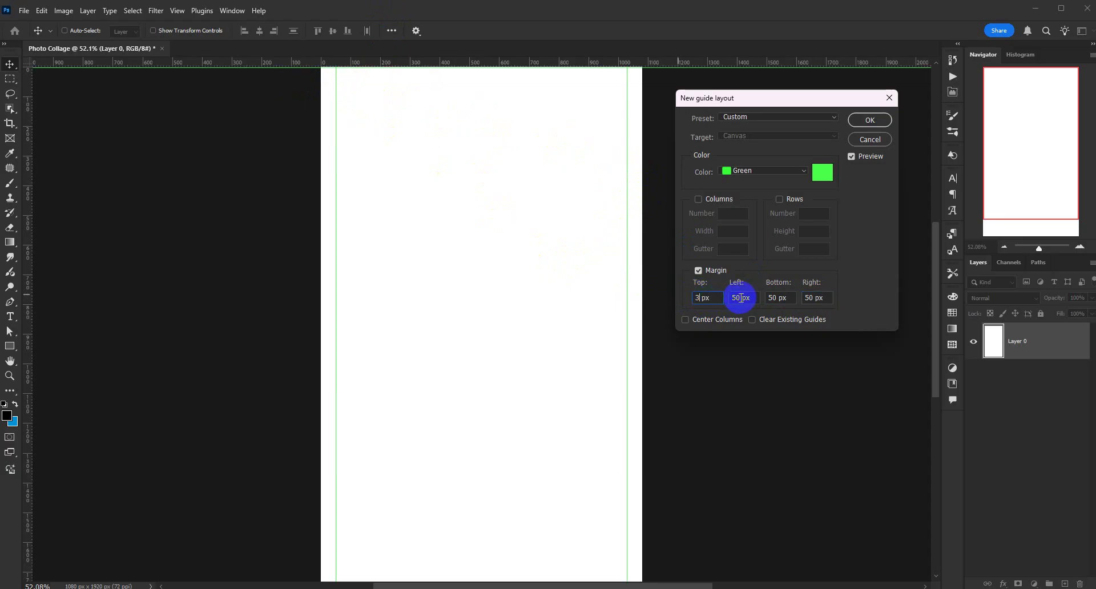
pyautogui.write('0')
pyautogui.click(733, 298)
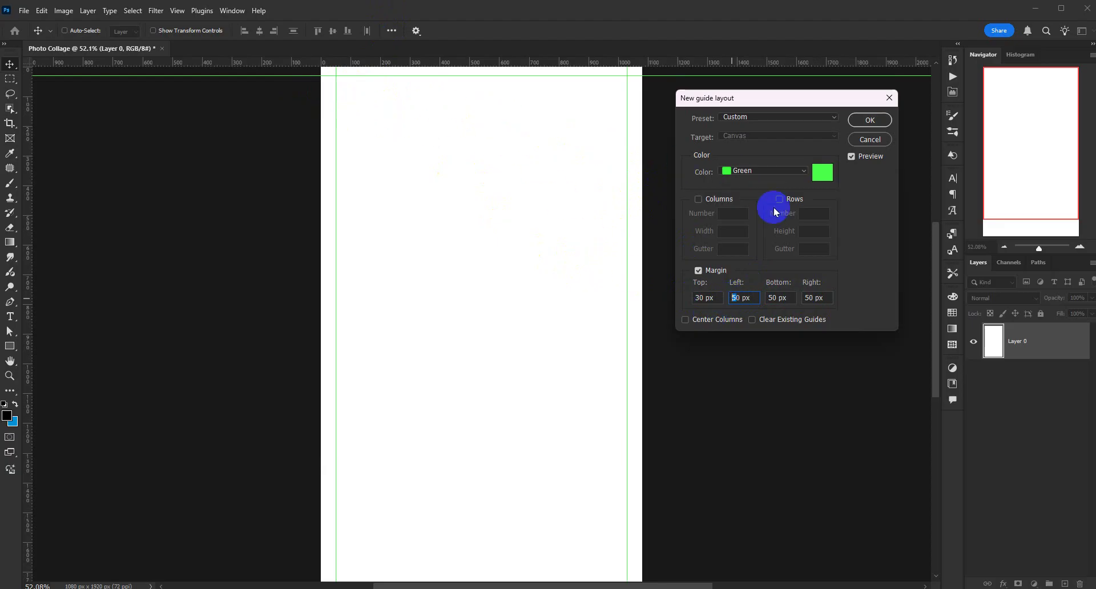
pyautogui.moveTo(736, 298); pyautogui.dragTo(739, 298)
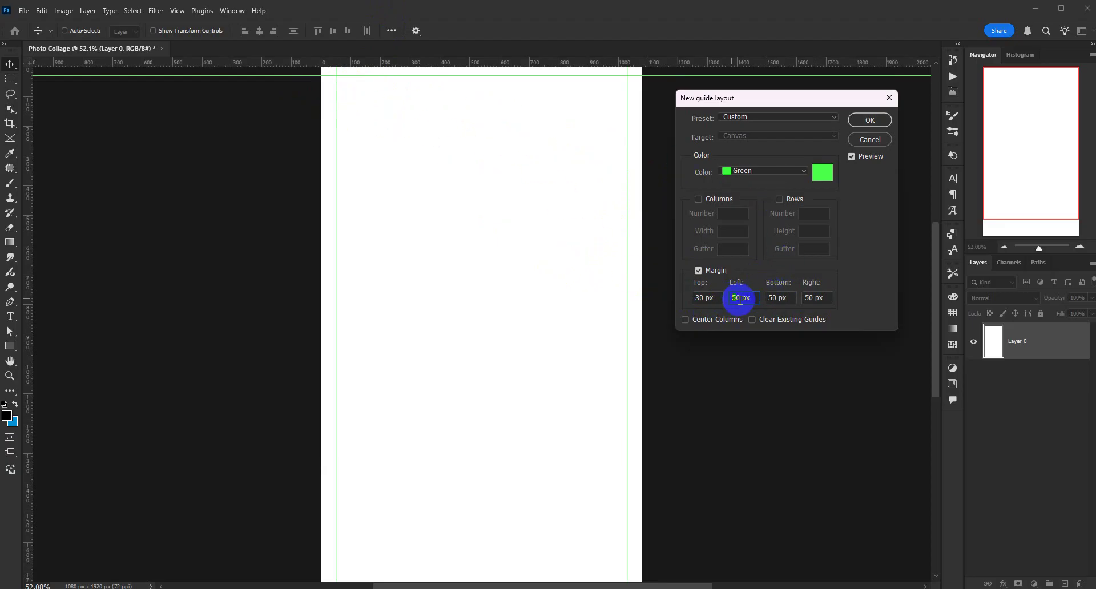
pyautogui.write('30')
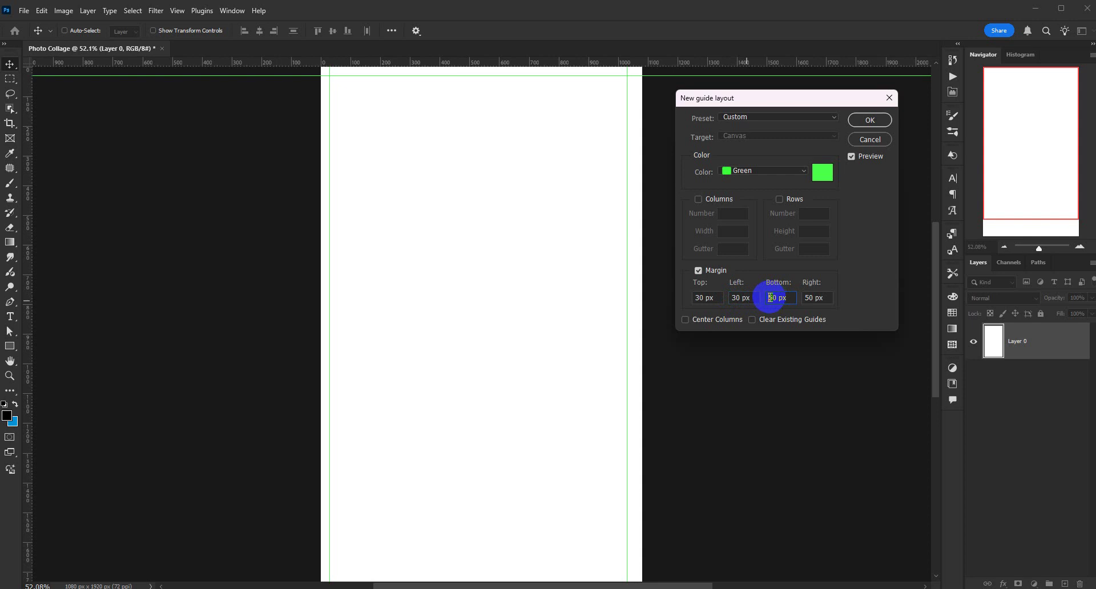
pyautogui.doubleClick(807, 297)
pyautogui.write('30')
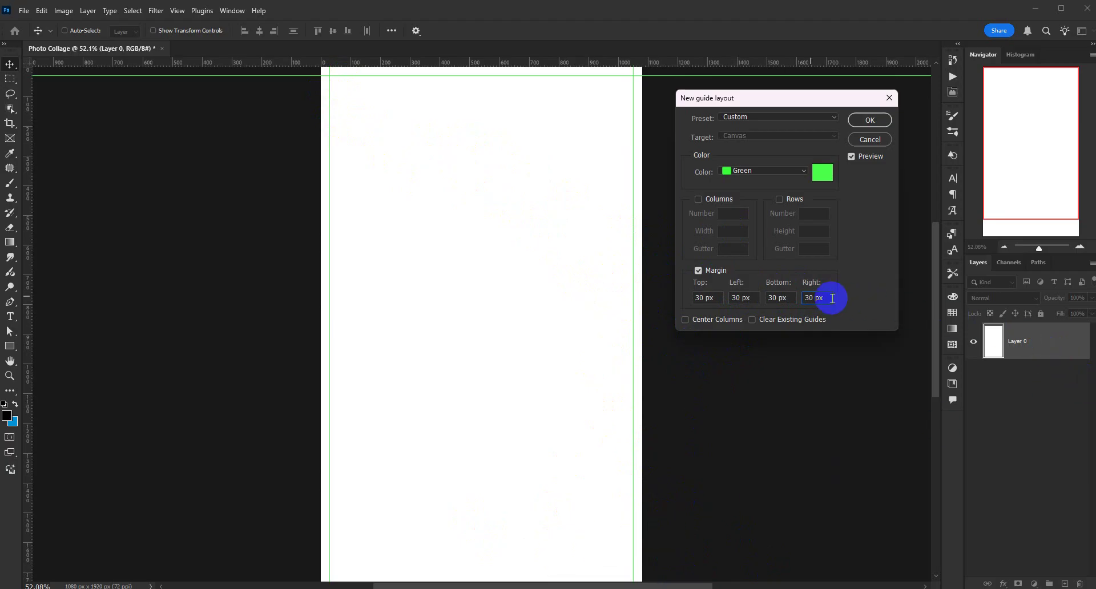
pyautogui.click(851, 158)
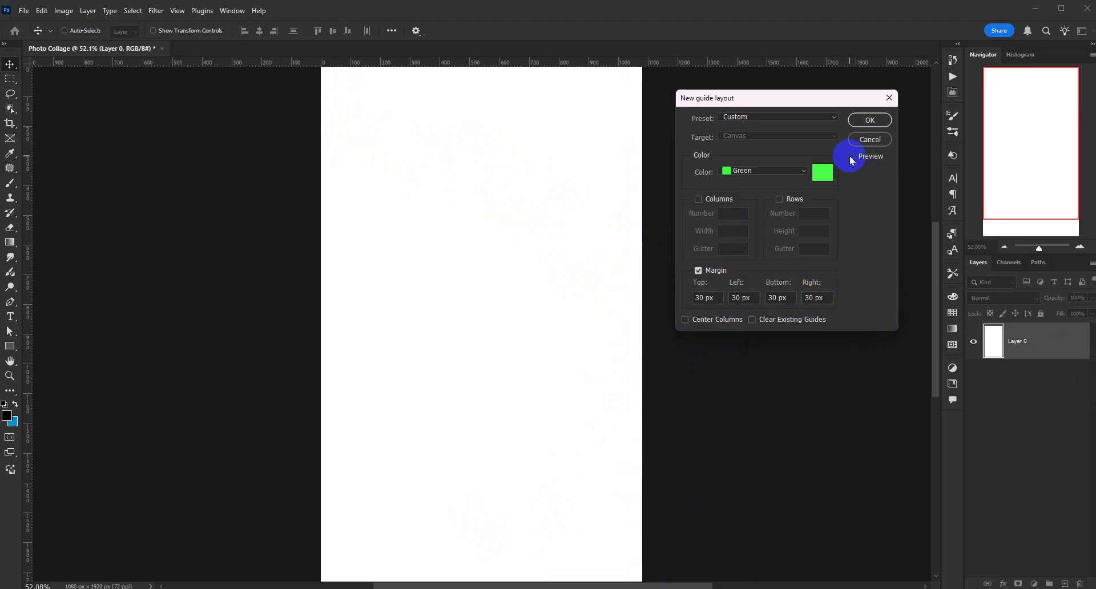
pyautogui.click(852, 157)
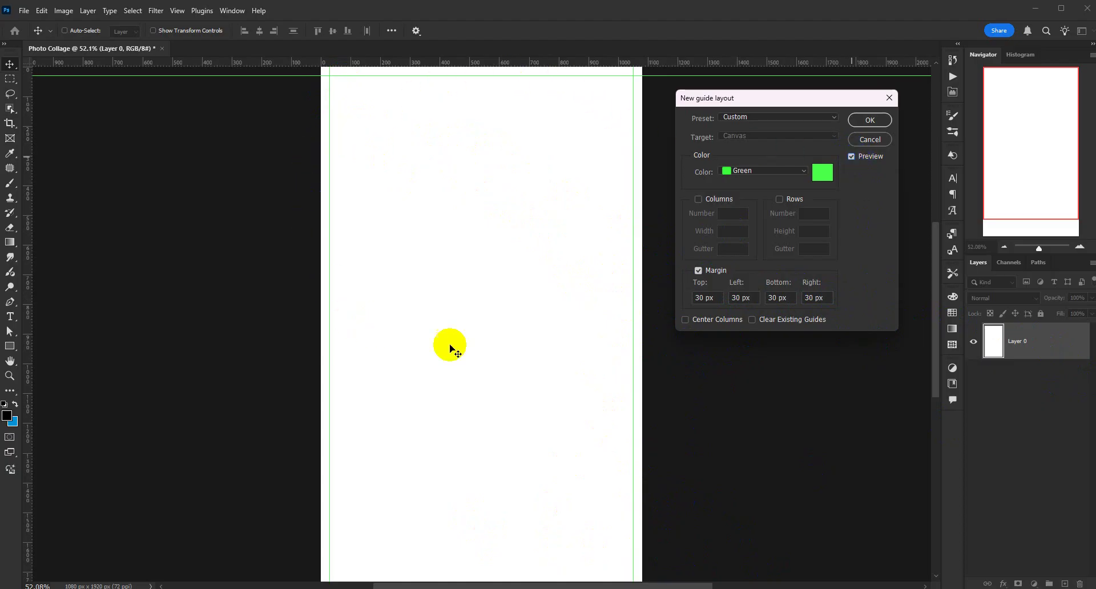
# - Try Light Blue as the guide color and settle on Magenta
pyautogui.click(796, 170)
pyautogui.click(742, 201)
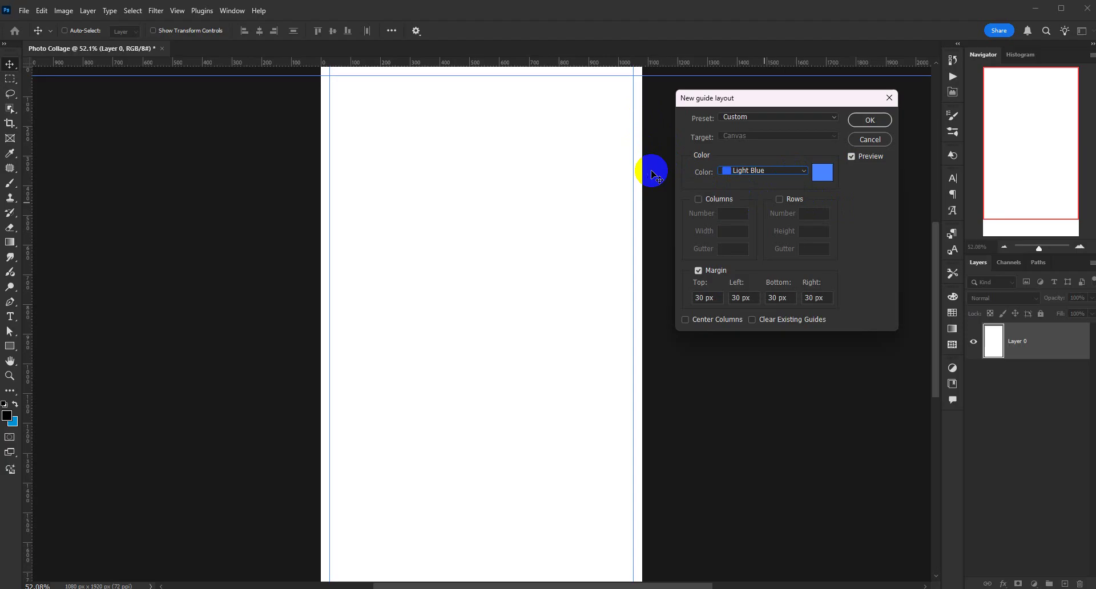
pyautogui.click(797, 170)
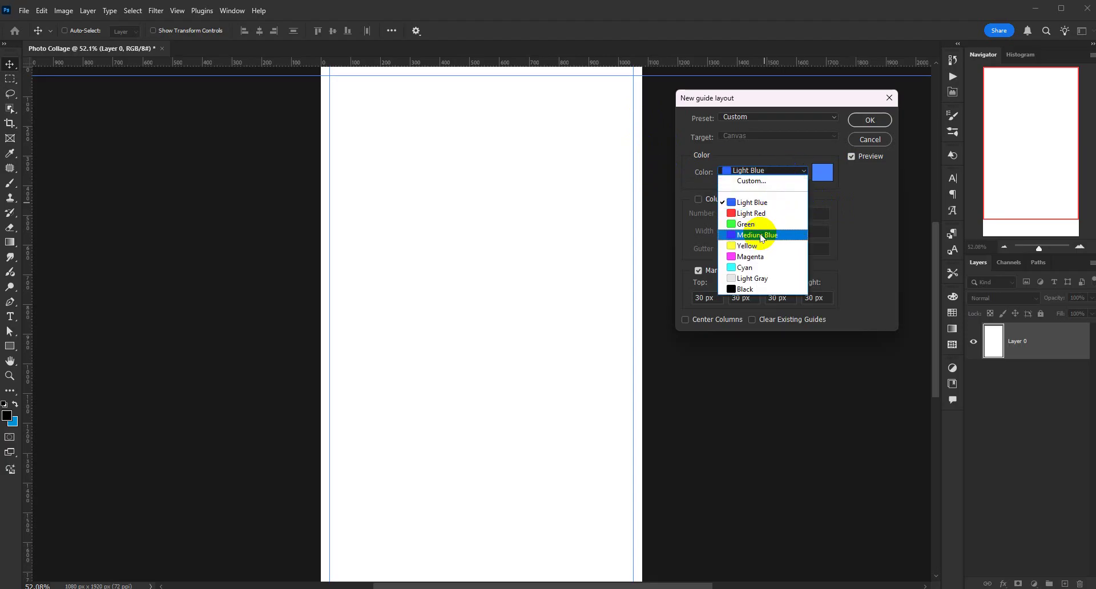
pyautogui.click(752, 256)
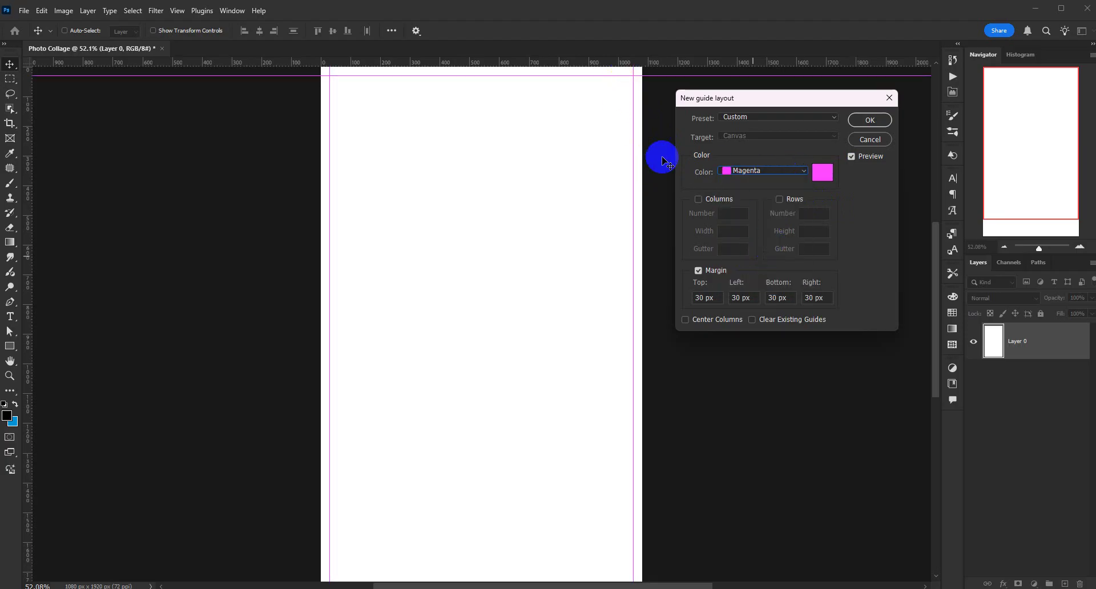
pyautogui.click(817, 187)
# - Enable columns and rows in the guide layout and set both gutters to 30 px
pyautogui.click(699, 200)
pyautogui.click(784, 199)
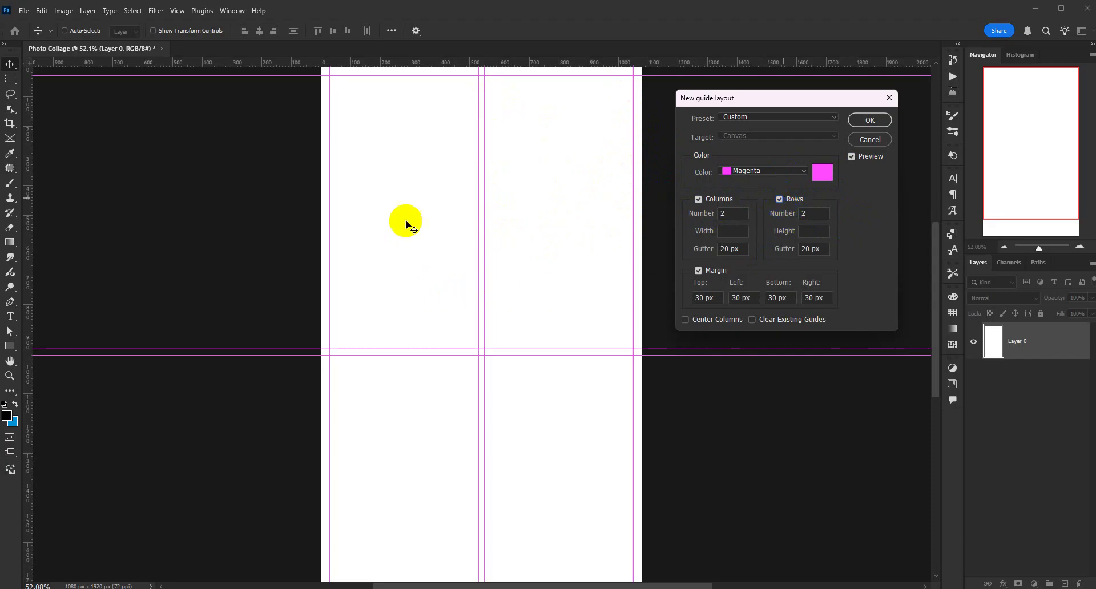
pyautogui.click(730, 249)
pyautogui.doubleClick(729, 249)
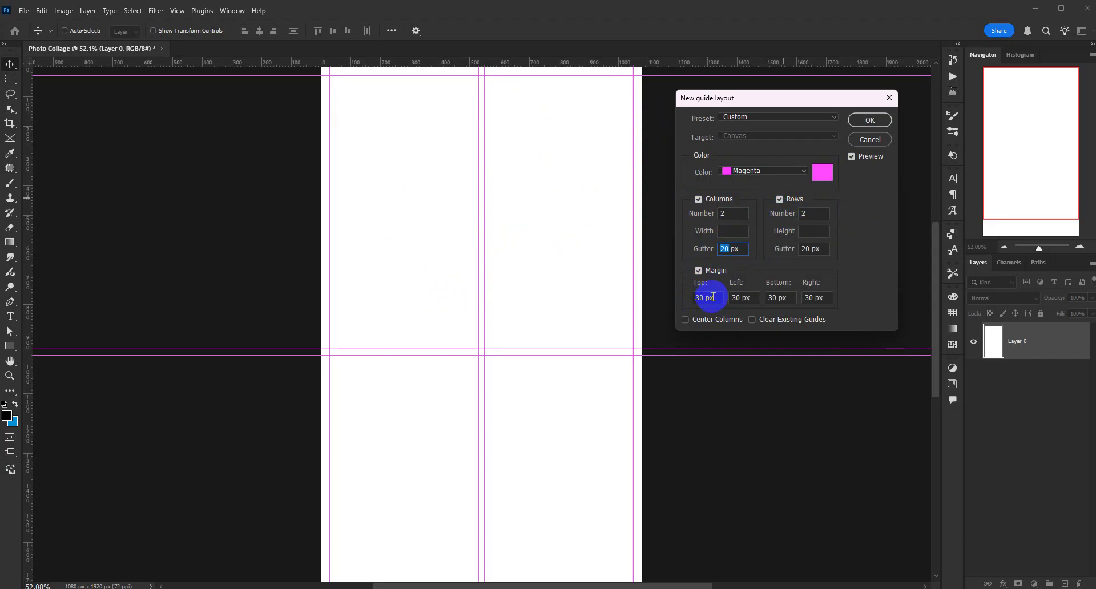
pyautogui.click(731, 249)
pyautogui.moveTo(731, 250); pyautogui.dragTo(708, 251)
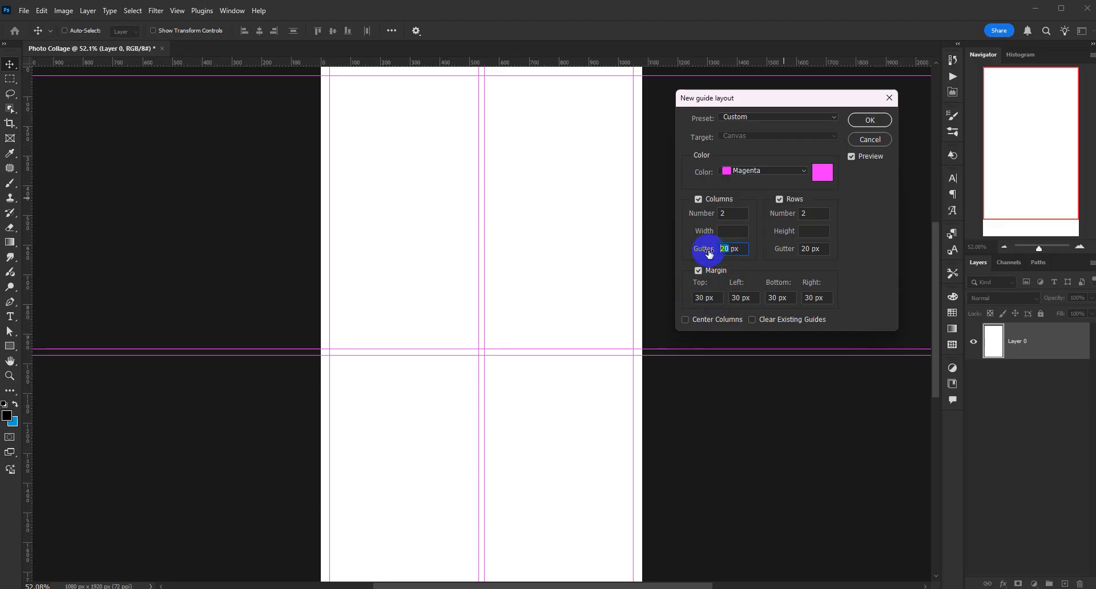
pyautogui.write('30')
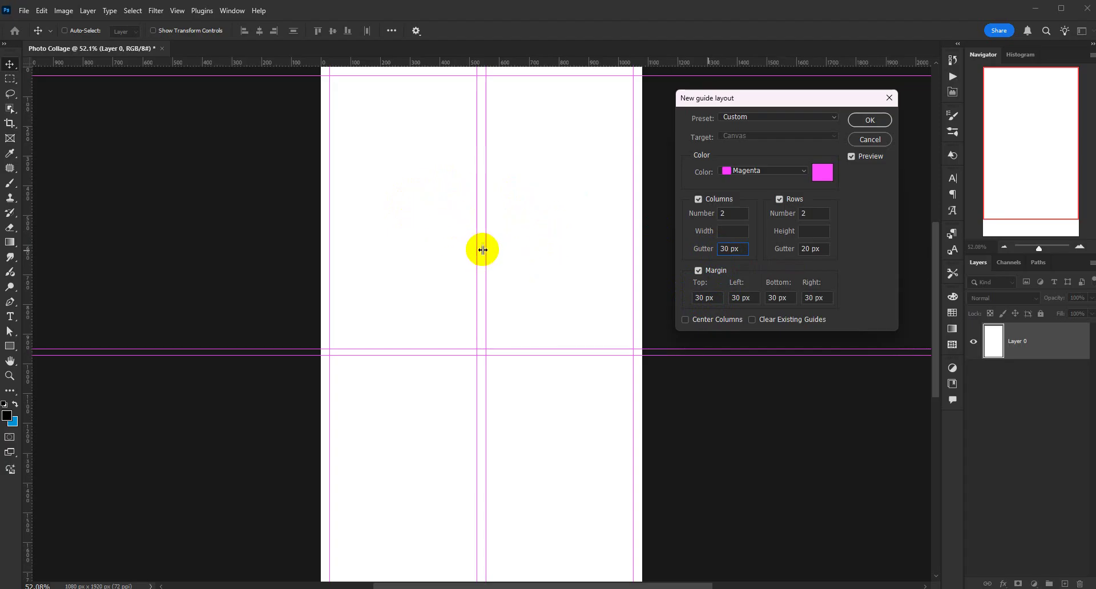
pyautogui.doubleClick(810, 249)
pyautogui.write('30')
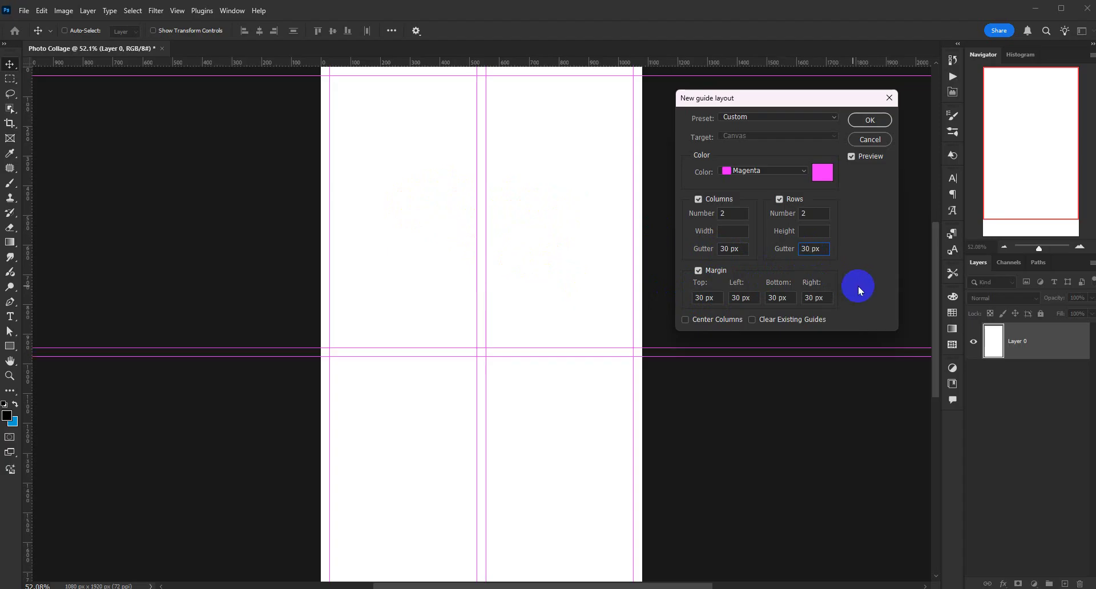
# - Increase the number of guide columns to 6
pyautogui.click(734, 211)
pyautogui.click(735, 217)
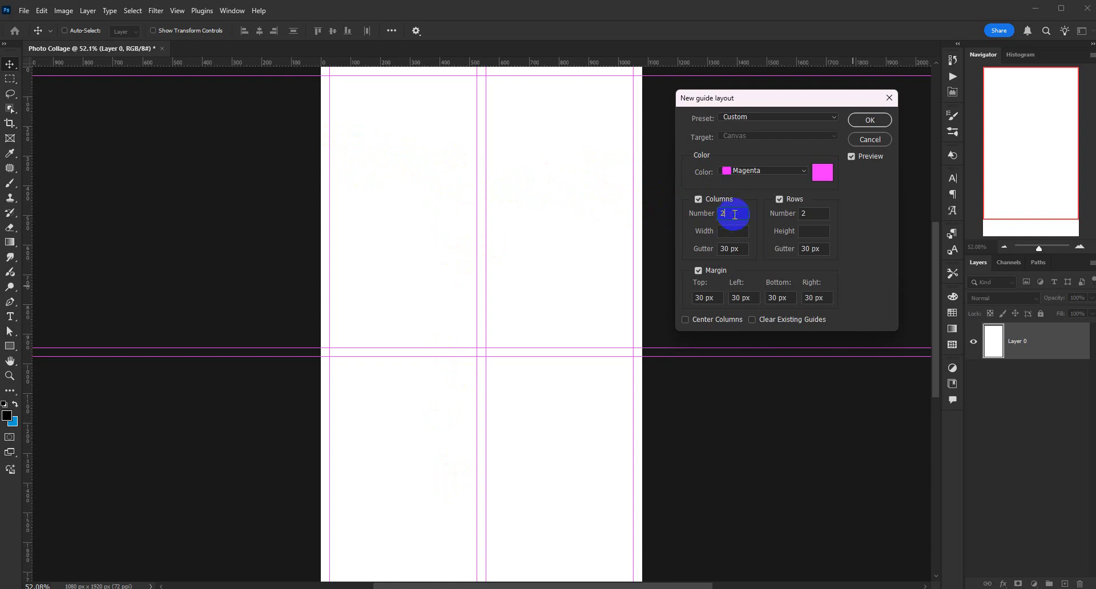
pyautogui.press('Up')
pyautogui.press('Up')
pyautogui.press('Up')
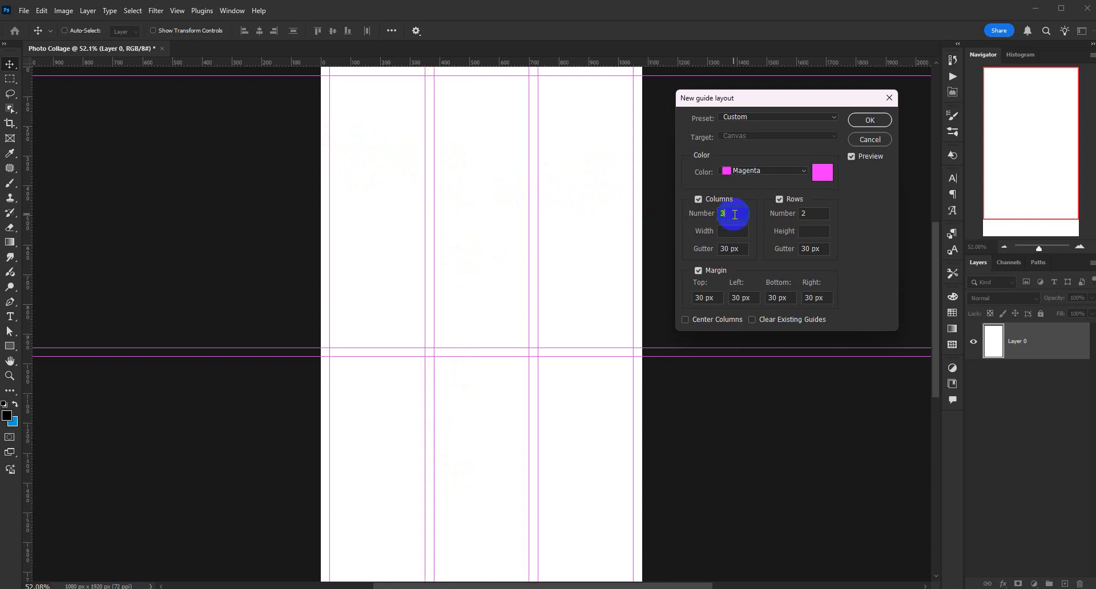
pyautogui.press('Up')
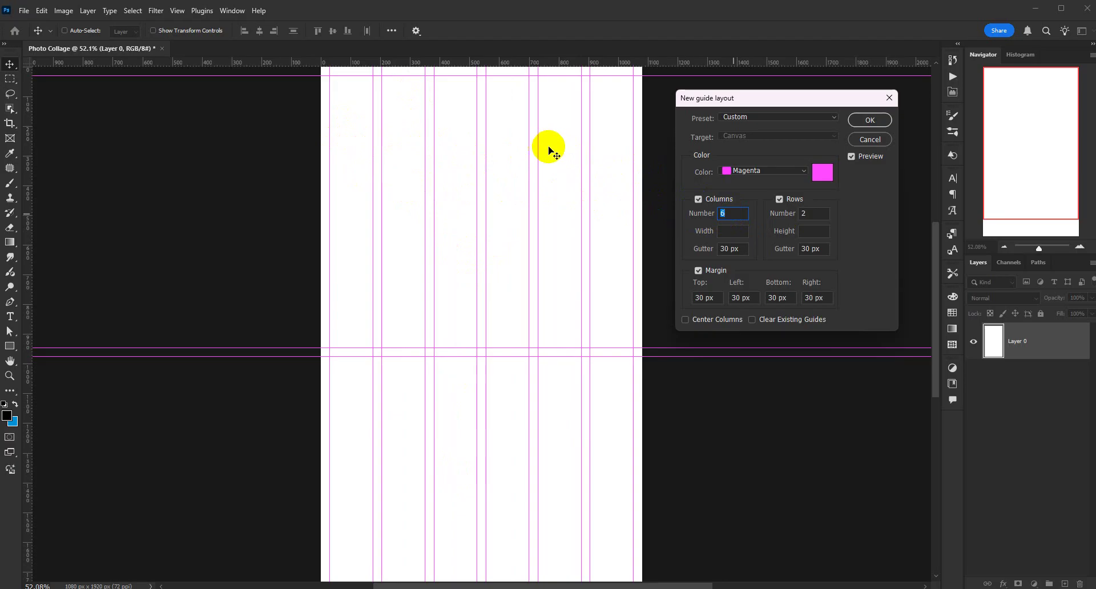
# - Increase the number of guide rows to 12
pyautogui.click(815, 215)
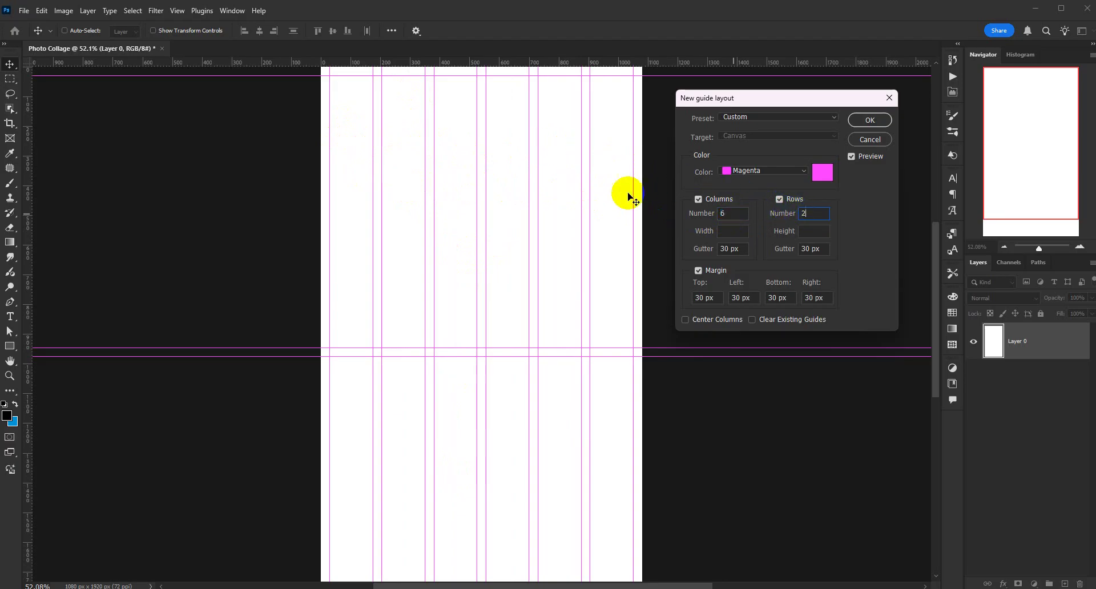
pyautogui.click(815, 215)
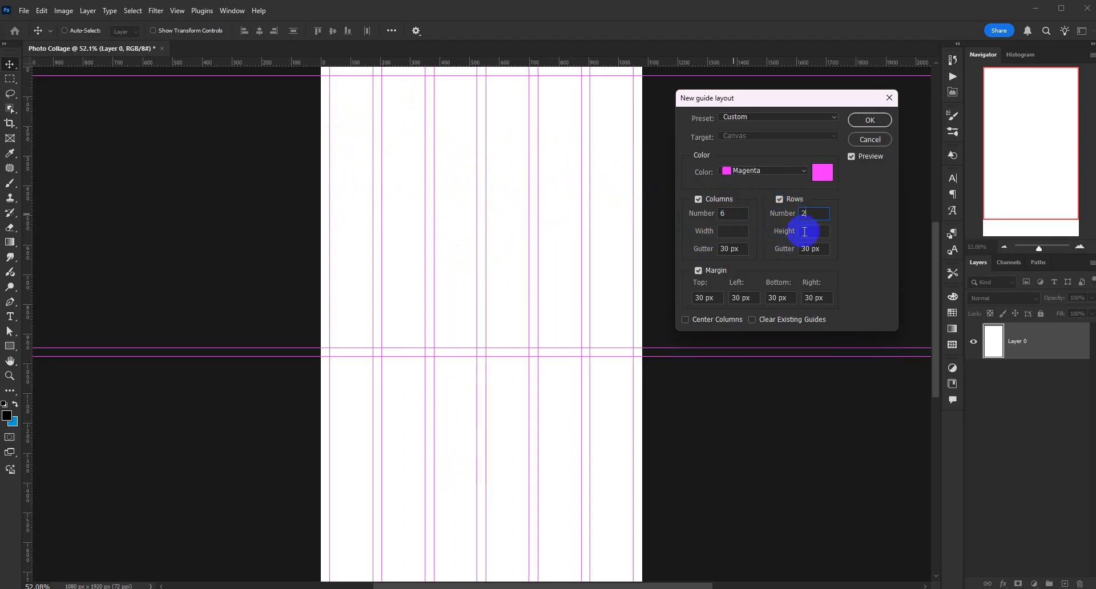
pyautogui.press('Up')
pyautogui.press('Up')
pyautogui.press('Up')
pyautogui.press('Up')
pyautogui.press('Up')
pyautogui.press('Up')
pyautogui.press('Up')
pyautogui.press('Up')
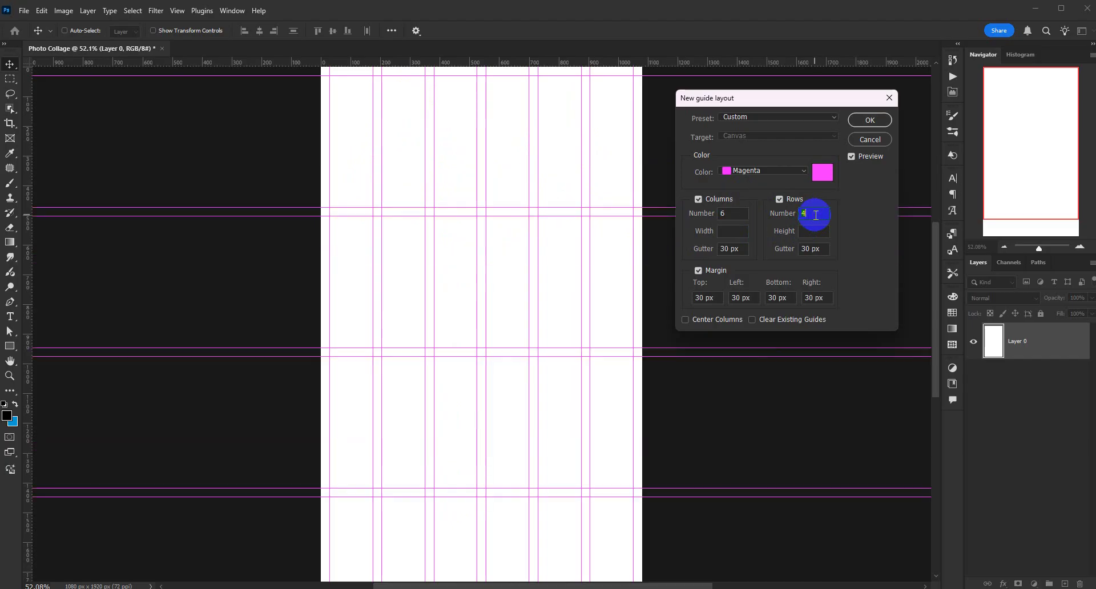
pyautogui.press('Up')
pyautogui.press('Up')
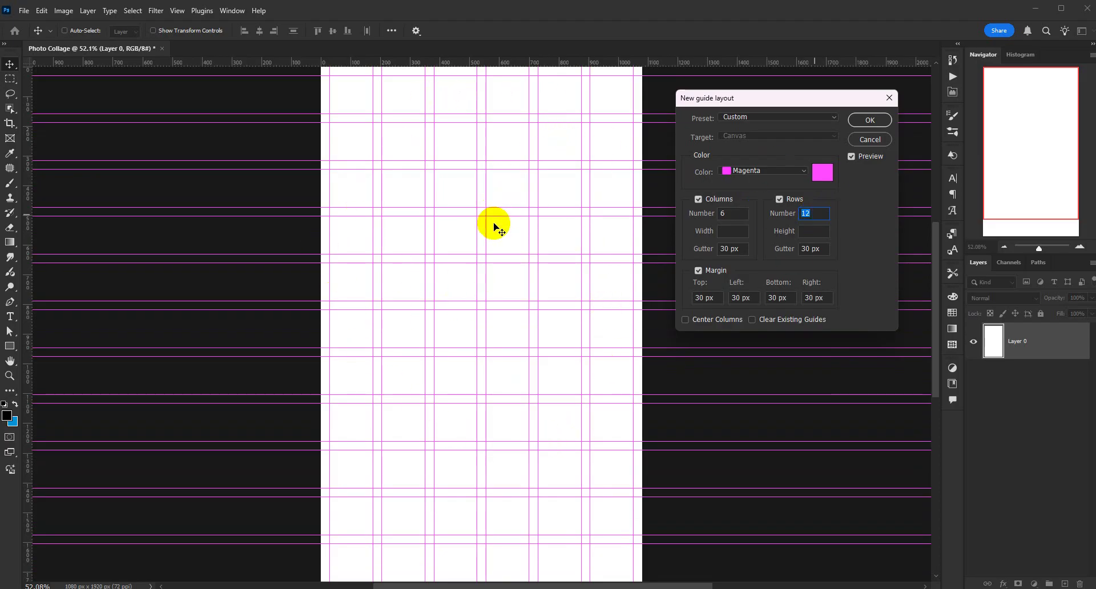
# - Apply the guide layout, fit the whole canvas on screen, and move the contextual task bar clear of the page
pyautogui.click(878, 123)
pyautogui.click(1003, 246)
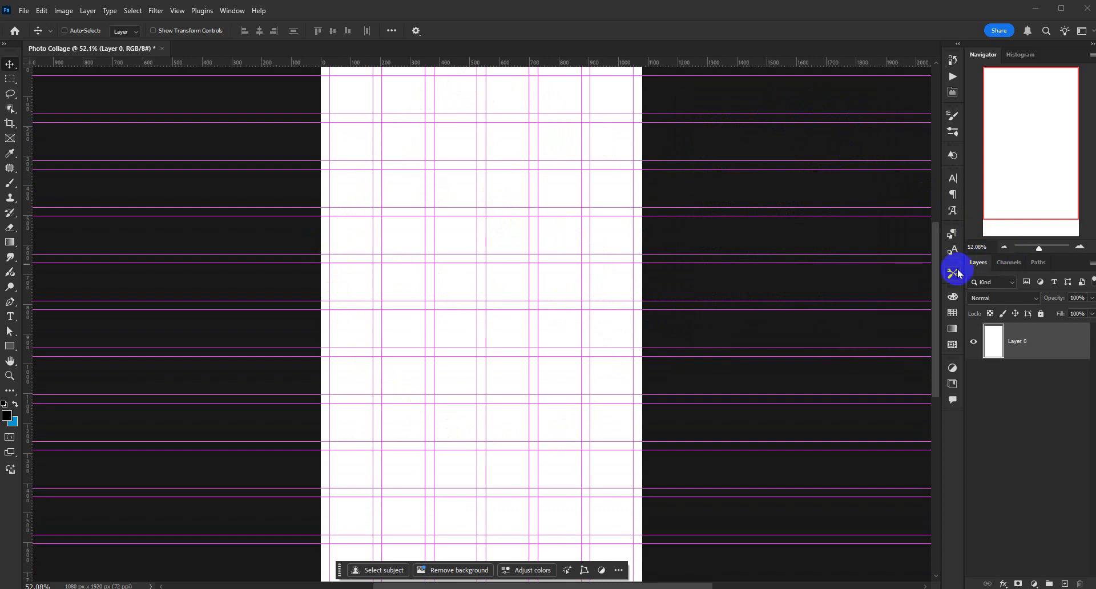
pyautogui.hotkey('ctrl', '0')
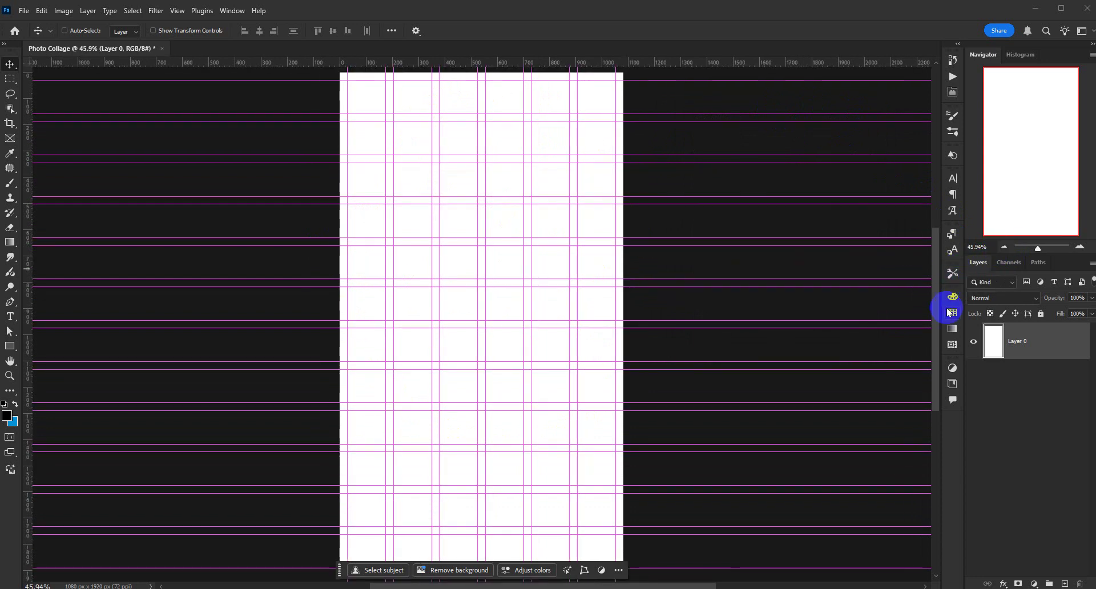
pyautogui.moveTo(339, 570); pyautogui.dragTo(46, 390)
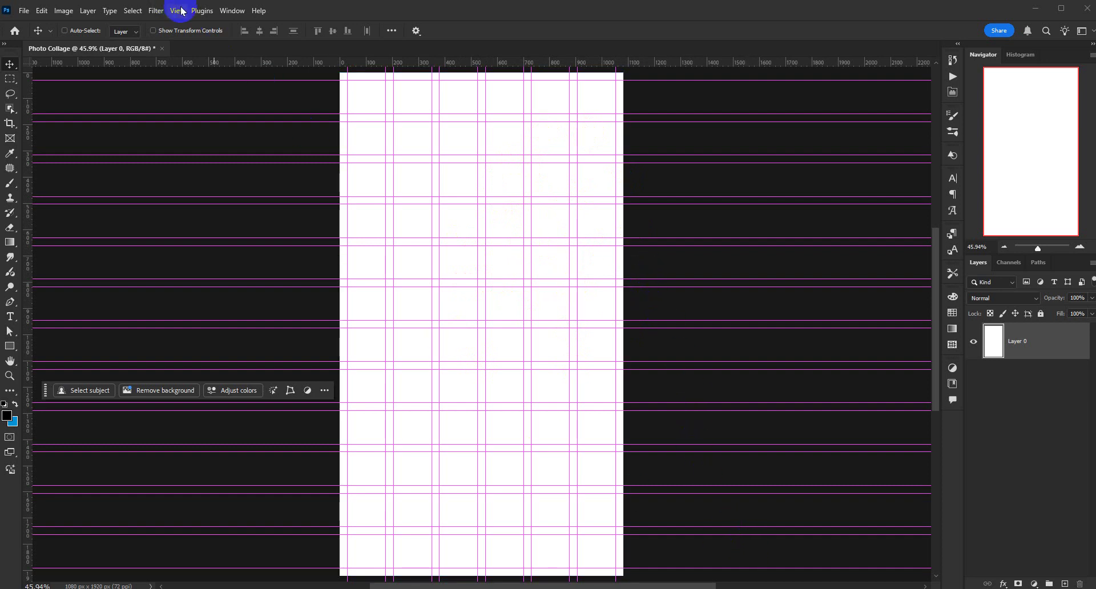
# - Lock all the guides on the canvas so they cannot be moved
pyautogui.click(515, 190)
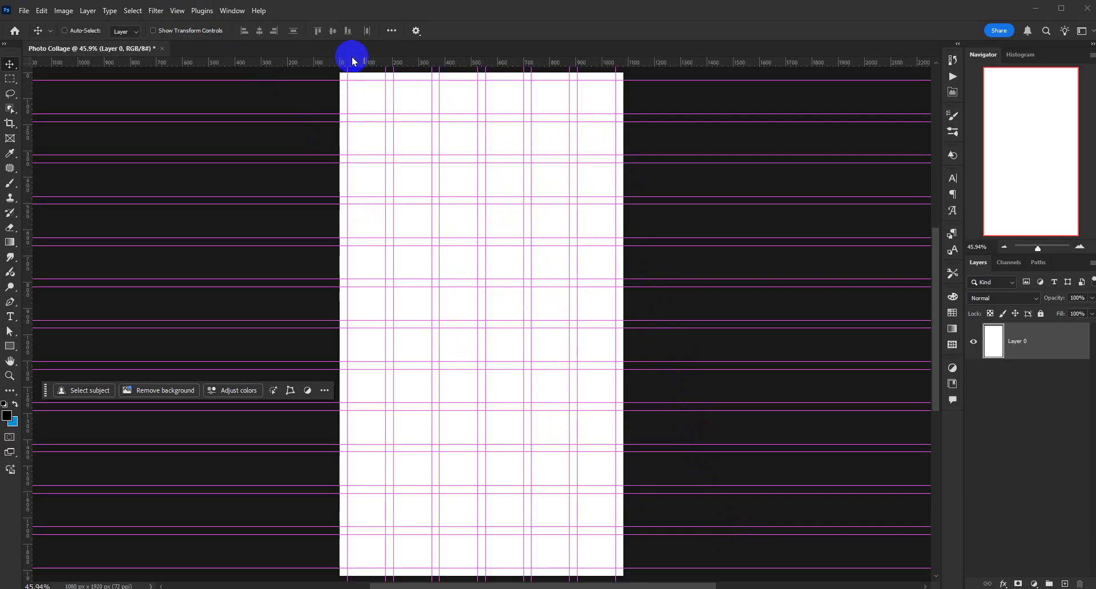
pyautogui.click(178, 10)
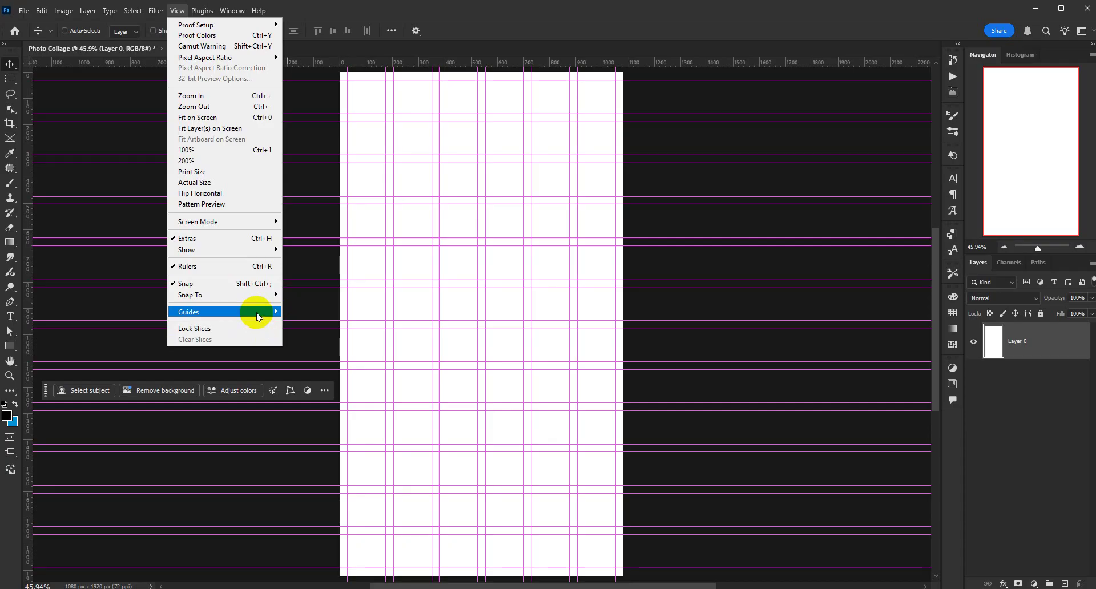
pyautogui.moveTo(255, 317)
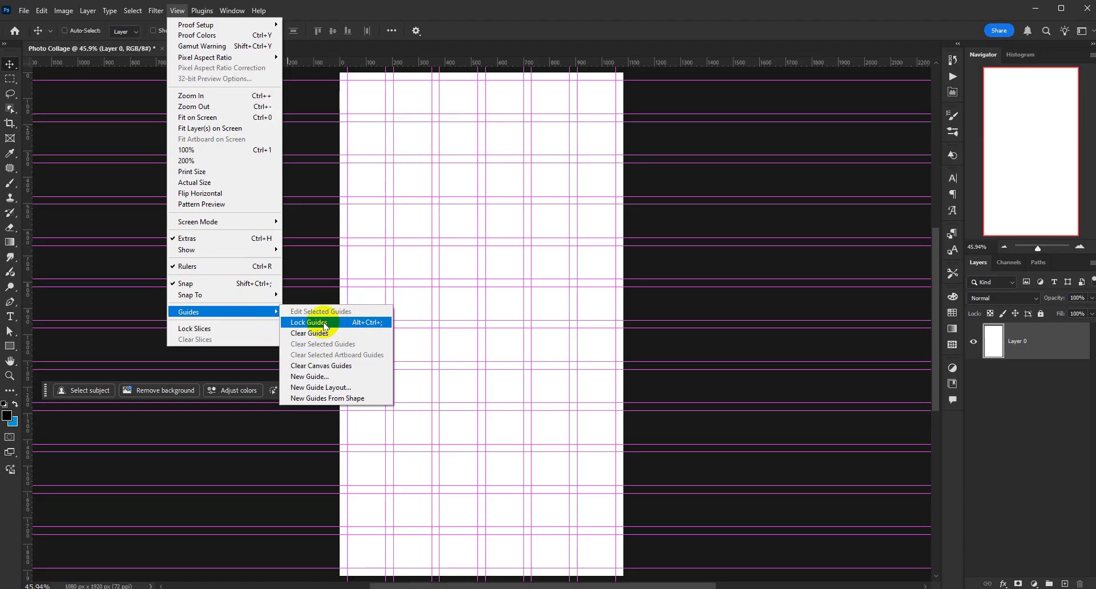
pyautogui.click(324, 323)
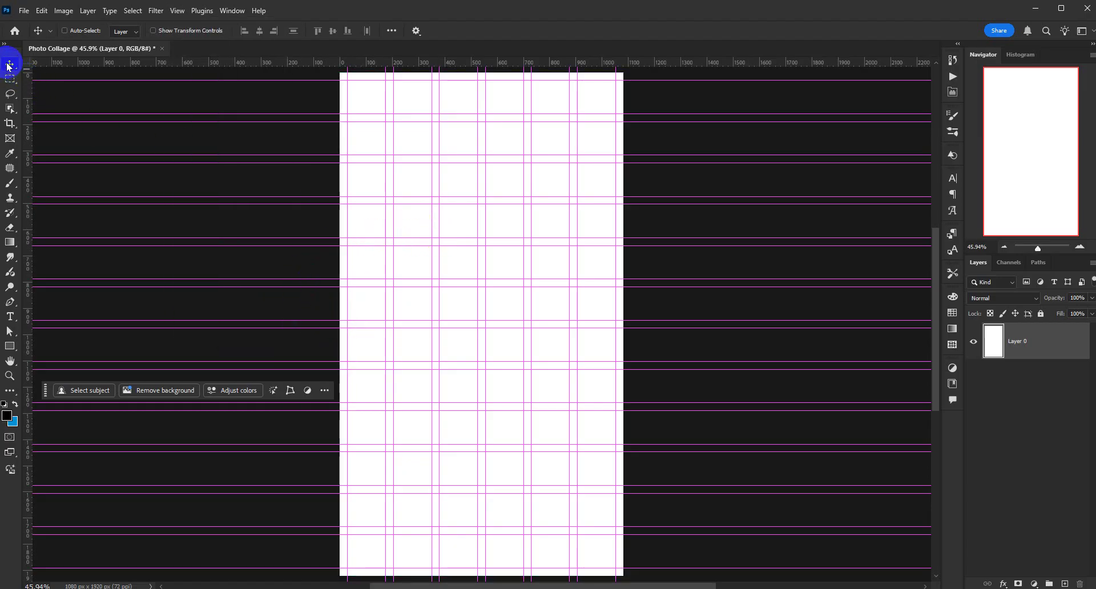
pyautogui.moveTo(501, 276); pyautogui.dragTo(514, 297)
pyautogui.hotkey('ctrl', 'z')
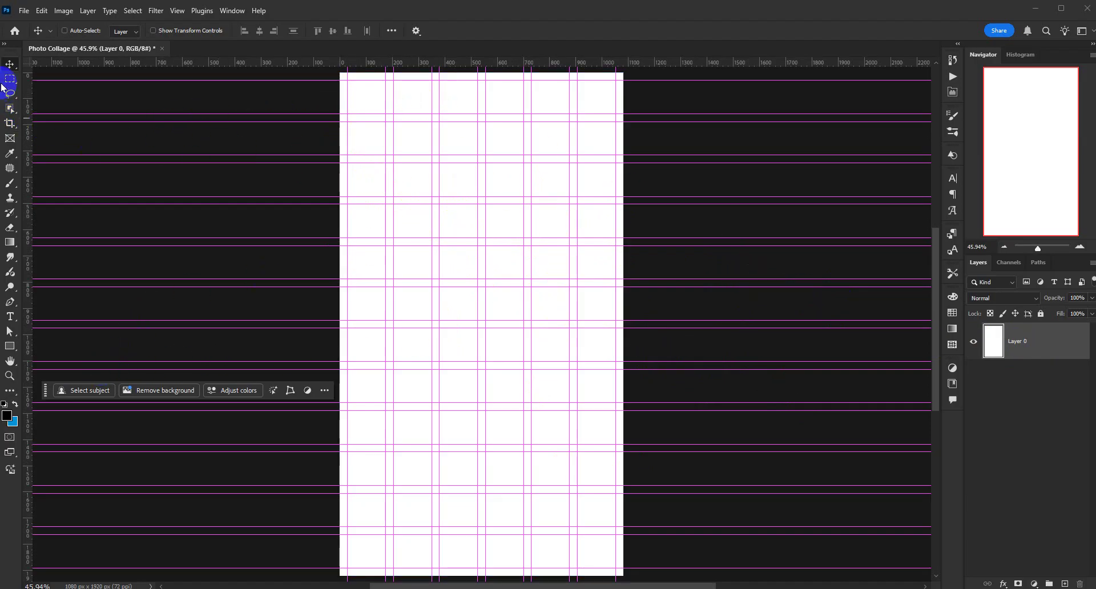
pyautogui.click(10, 346)
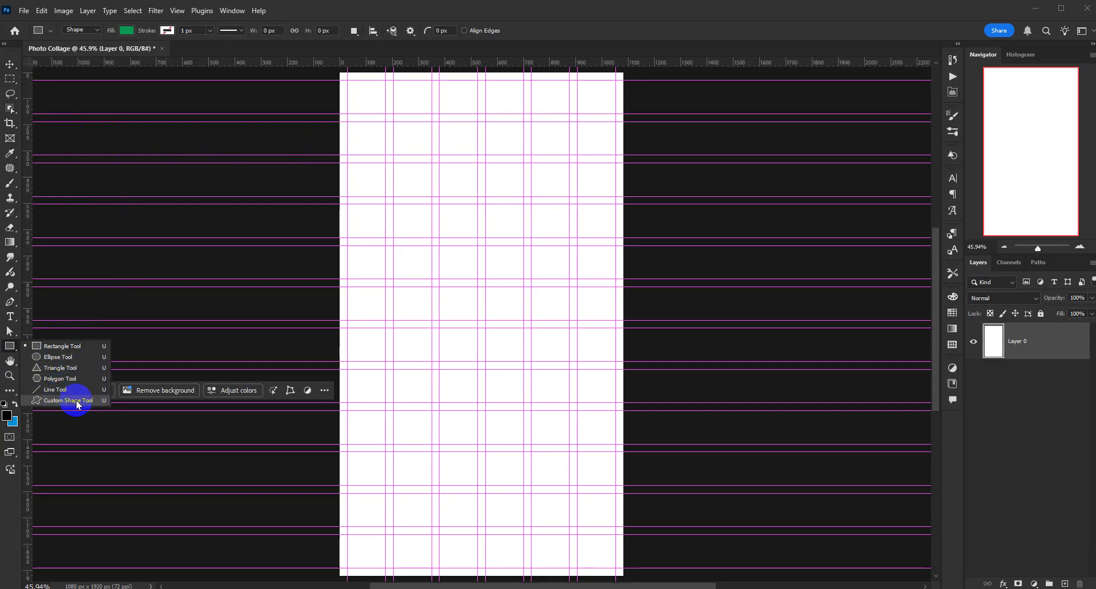
pyautogui.click(85, 346)
pyautogui.click(10, 346)
pyautogui.click(49, 345)
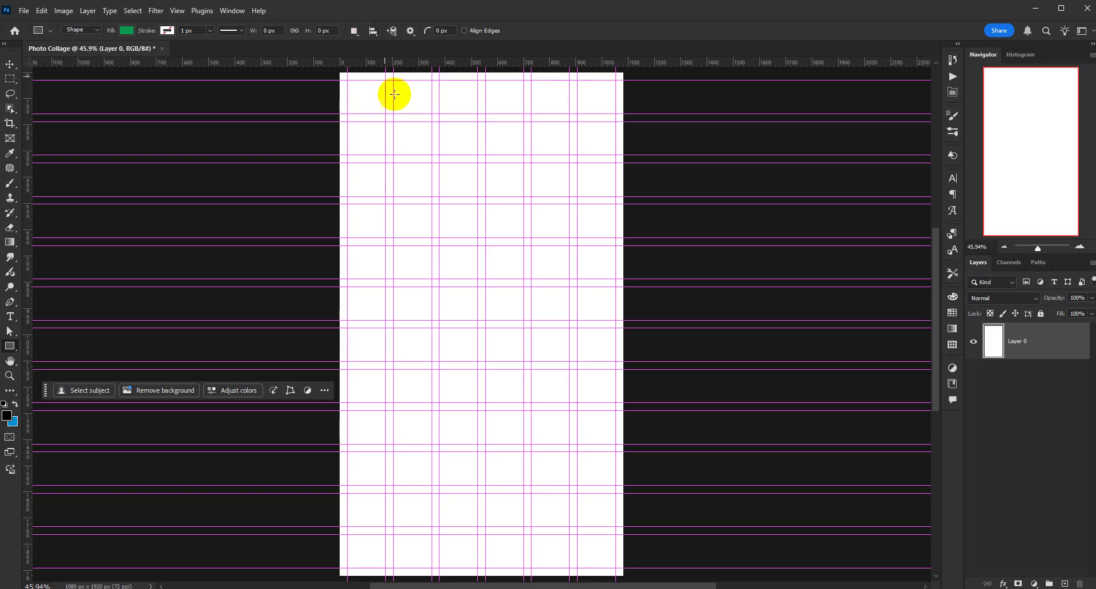
pyautogui.moveTo(10, 345); pyautogui.dragTo(56, 351)
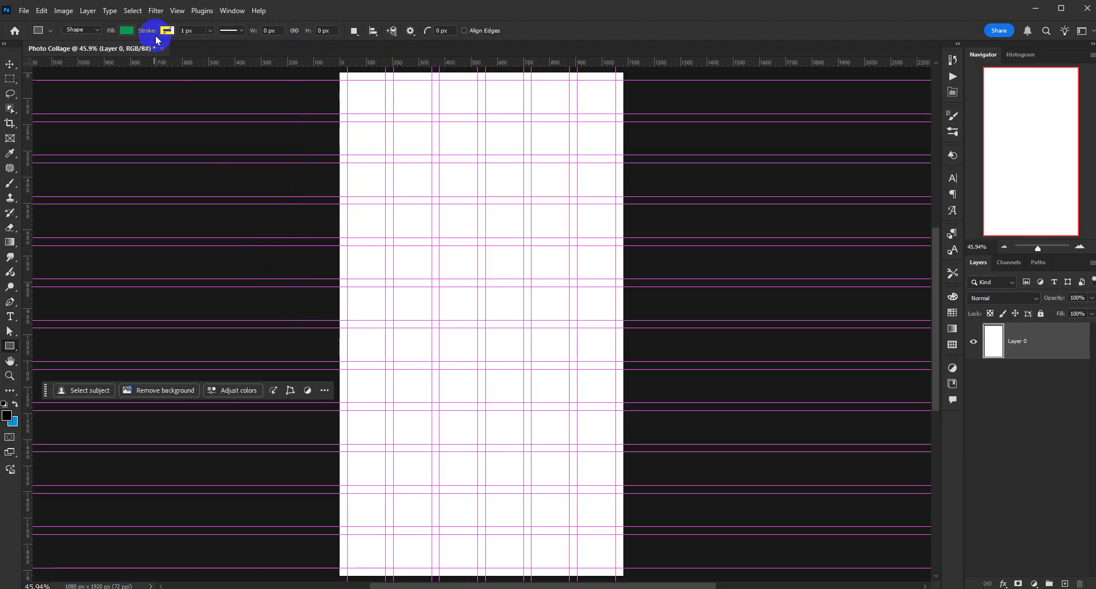
pyautogui.rightClick(10, 346)
pyautogui.click(41, 347)
pyautogui.rightClick(11, 347)
pyautogui.click(43, 346)
pyautogui.rightClick(11, 346)
pyautogui.click(45, 348)
pyautogui.rightClick(10, 346)
pyautogui.click(57, 356)
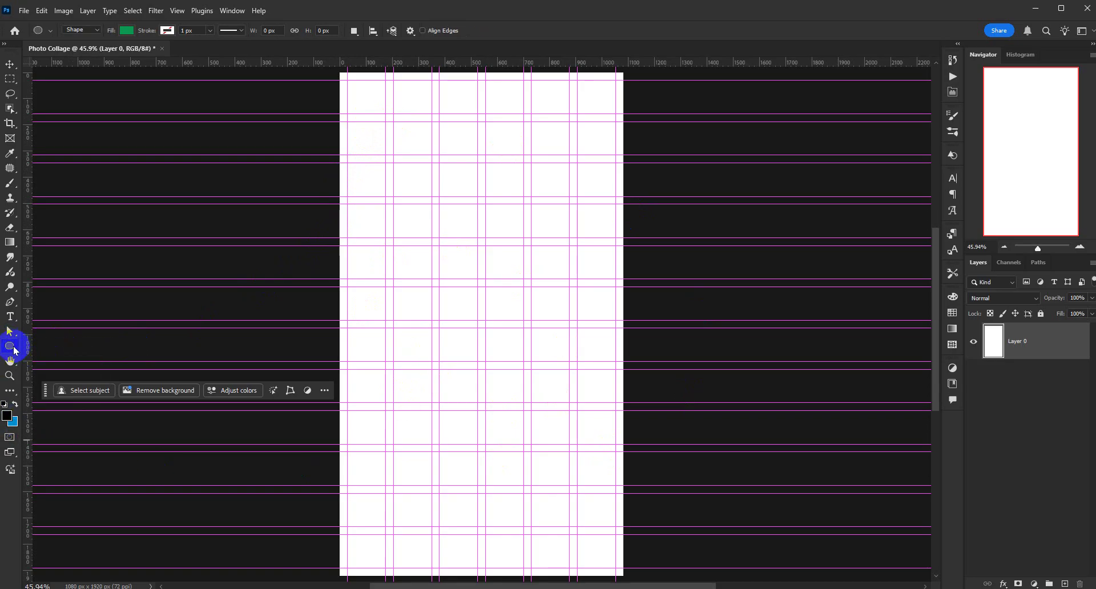
pyautogui.rightClick(13, 348)
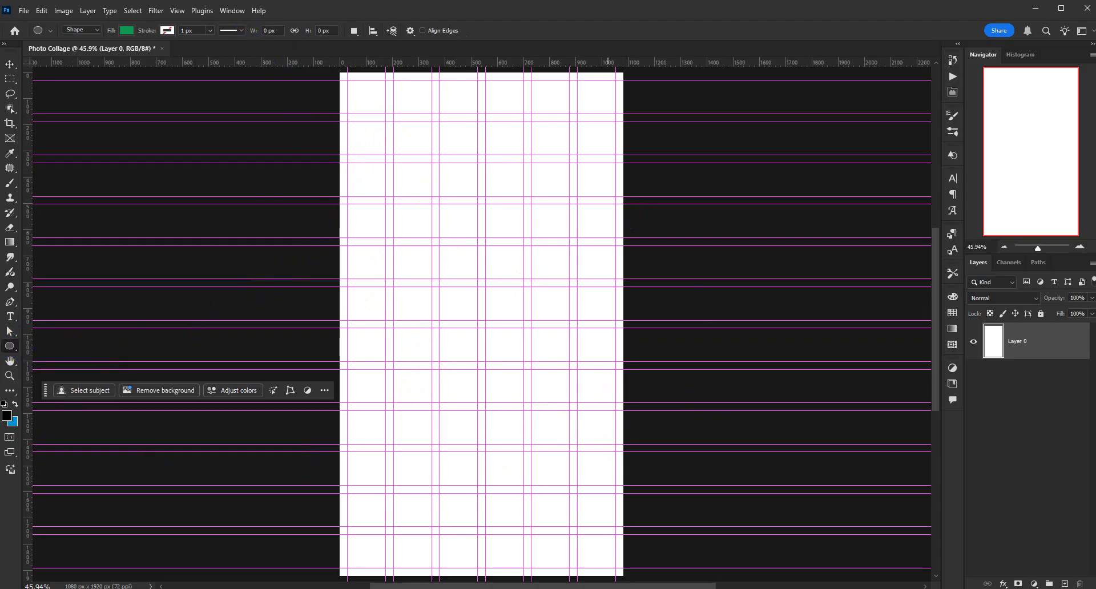
pyautogui.rightClick(10, 347)
pyautogui.click(13, 347)
# - Draw a 495 × 285 px green rectangle with the Rectangle Tool at X 30, Y 30 px, snapped to three columns and two rows
pyautogui.rightClick(13, 347)
pyautogui.click(38, 346)
pyautogui.rightClick(14, 346)
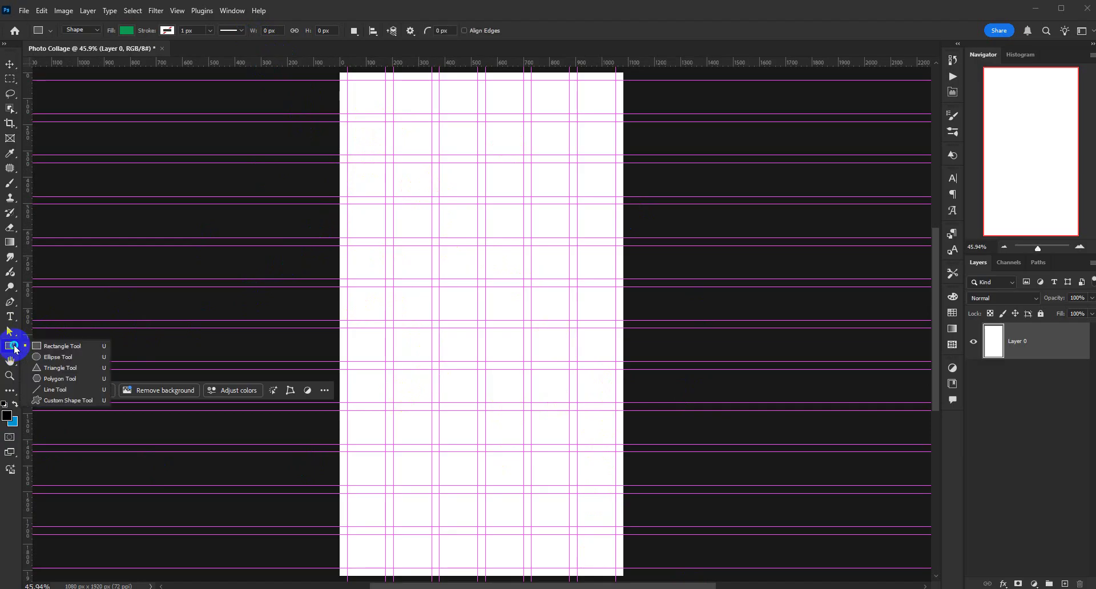
pyautogui.click(43, 348)
pyautogui.moveTo(348, 80)
pyautogui.mouseDown()
pyautogui.moveTo(394, 108)
pyautogui.moveTo(409, 145)
pyautogui.moveTo(475, 156)
pyautogui.mouseUp()
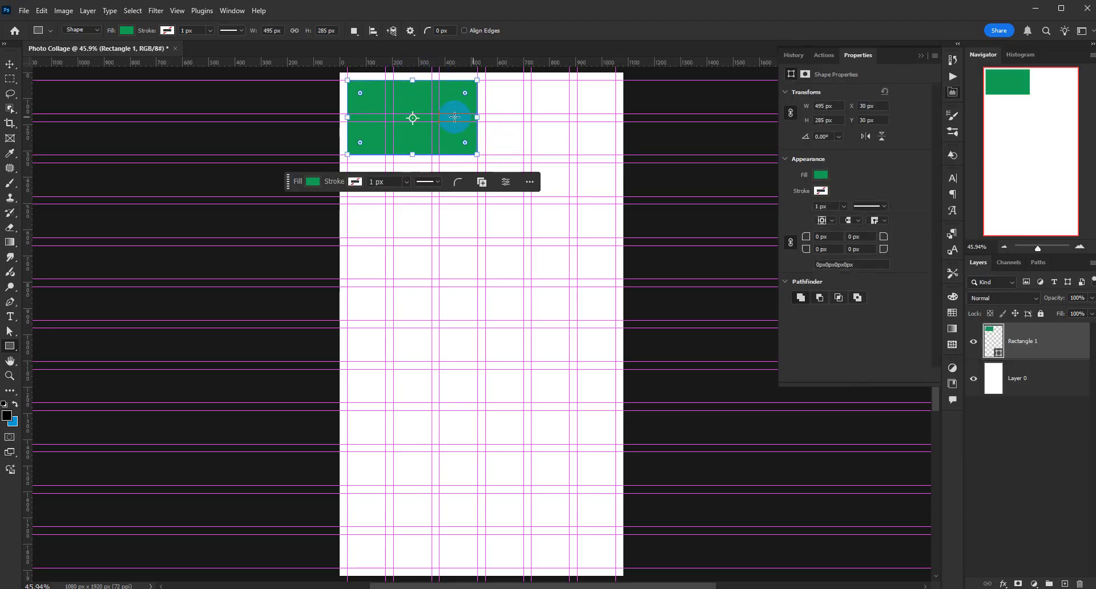
pyautogui.moveTo(477, 117)
pyautogui.mouseDown()
pyautogui.moveTo(492, 116)
pyautogui.moveTo(440, 118)
pyautogui.moveTo(474, 119)
pyautogui.mouseUp()
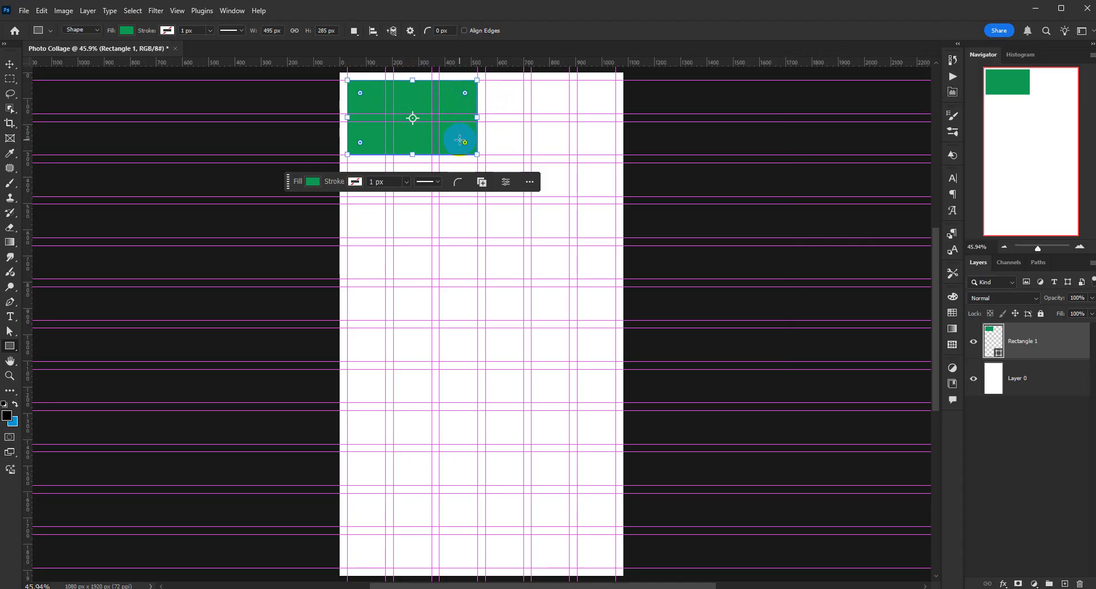
# - Move the contextual task bar off the canvas and draw a second 495 × 285 px rectangle at X 555, Y 30 px
pyautogui.click(282, 172)
pyautogui.moveTo(283, 173)
pyautogui.mouseDown()
pyautogui.moveTo(284, 184)
pyautogui.moveTo(81, 198)
pyautogui.mouseUp()
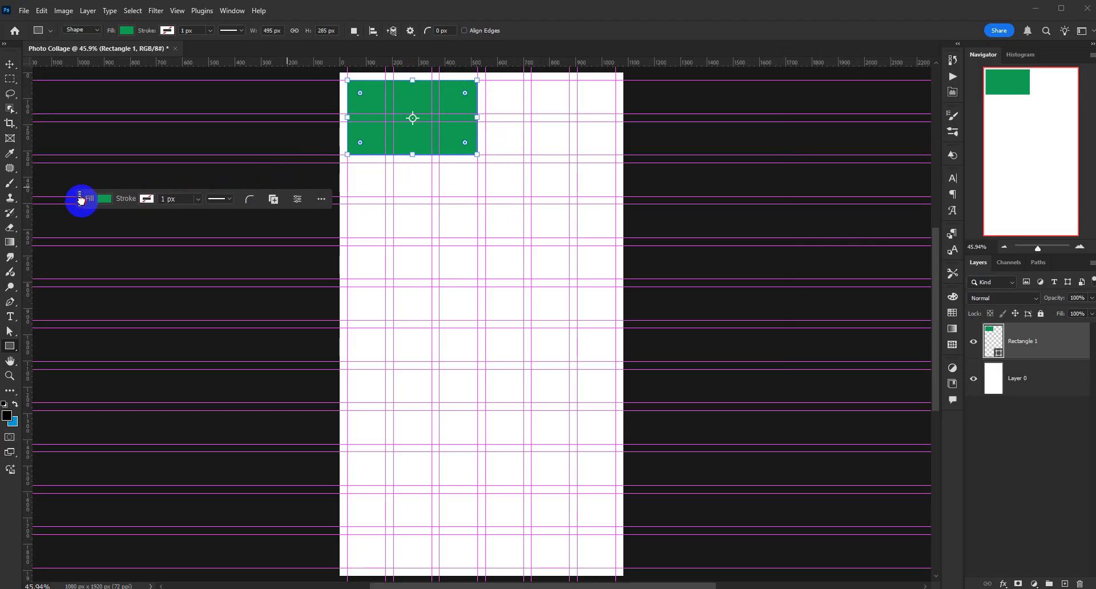
pyautogui.click(476, 119)
pyautogui.moveTo(476, 118)
pyautogui.mouseDown()
pyautogui.moveTo(465, 116)
pyautogui.moveTo(478, 117)
pyautogui.mouseUp()
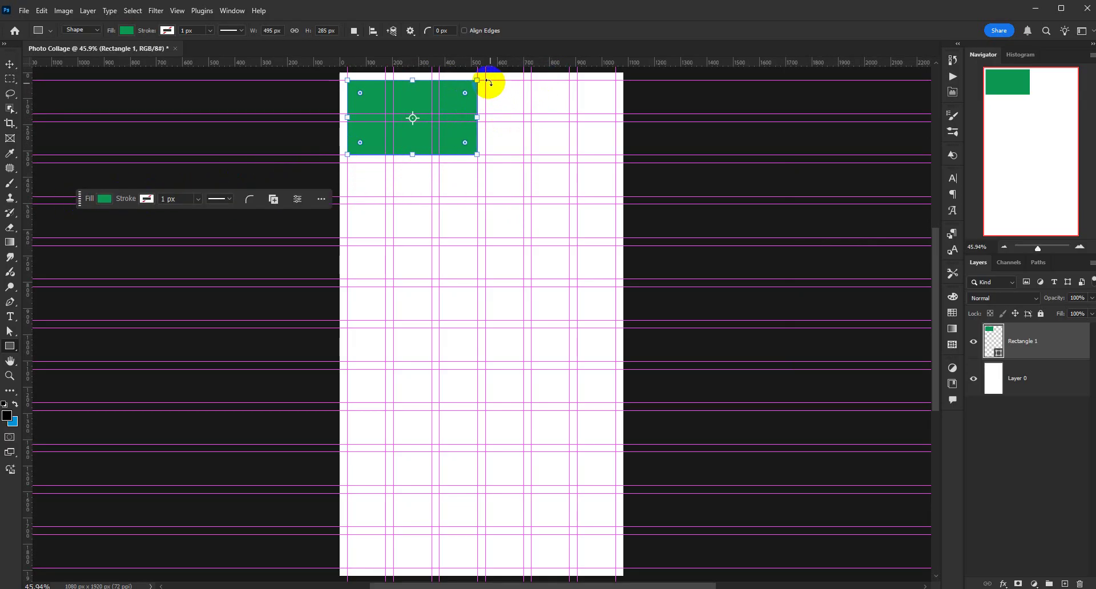
pyautogui.moveTo(614, 153); pyautogui.dragTo(485, 81)
# - Check which guide types, including canvas guides and smart guides, are set to show
pyautogui.click(177, 11)
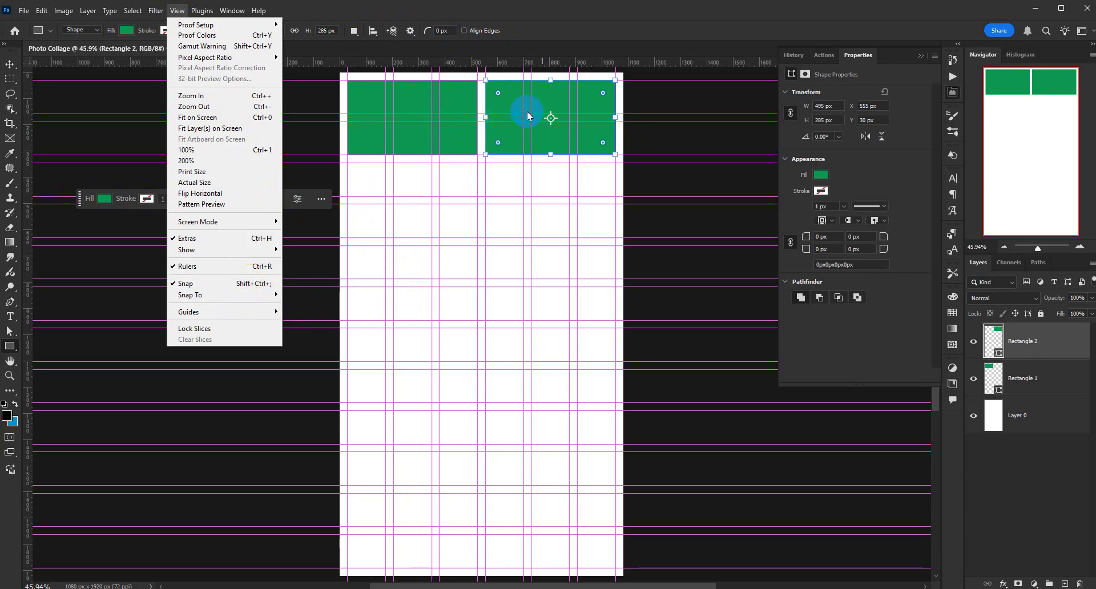
pyautogui.moveTo(239, 251)
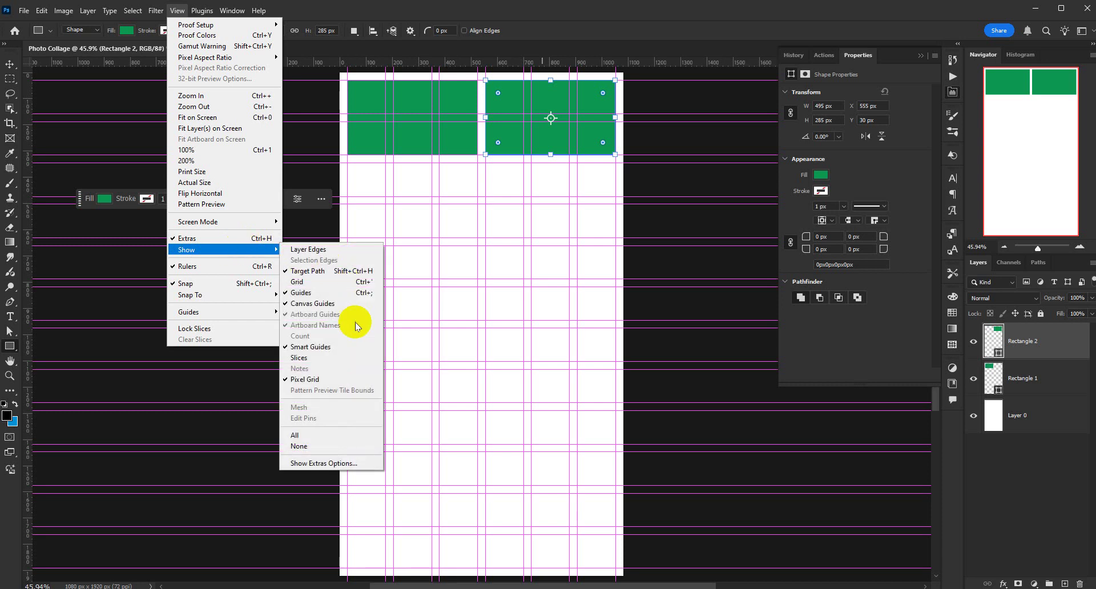
pyautogui.click(177, 11)
pyautogui.click(177, 10)
pyautogui.moveTo(219, 252)
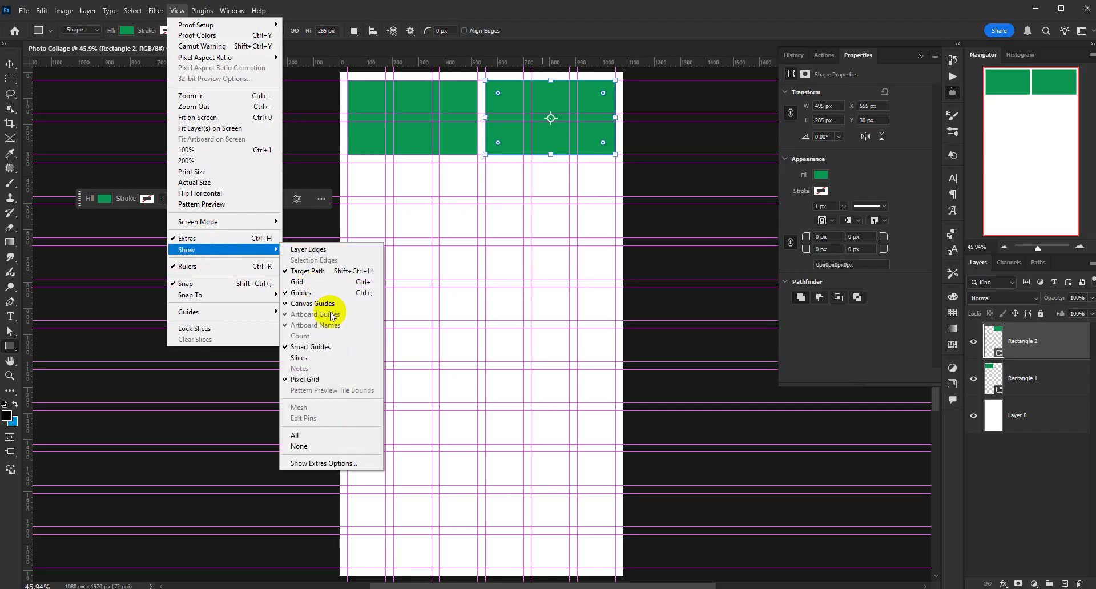
pyautogui.click(525, 4)
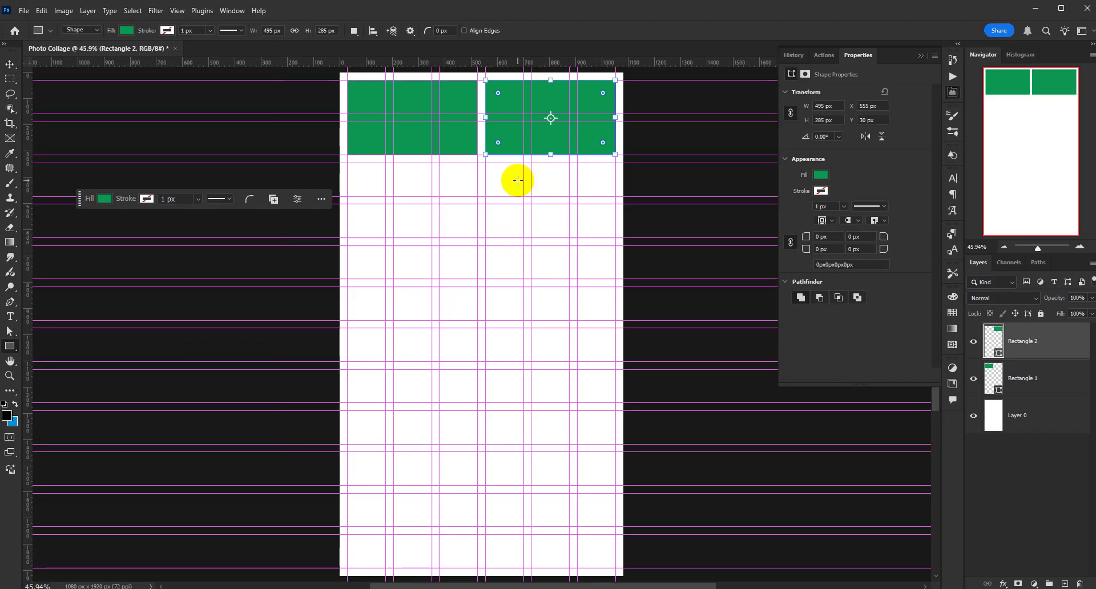
# - Try resizing the second rectangle's edges and snap them back to the surrounding guides
pyautogui.click(489, 118)
pyautogui.moveTo(488, 118); pyautogui.dragTo(488, 119)
pyautogui.moveTo(551, 153); pyautogui.dragTo(550, 154)
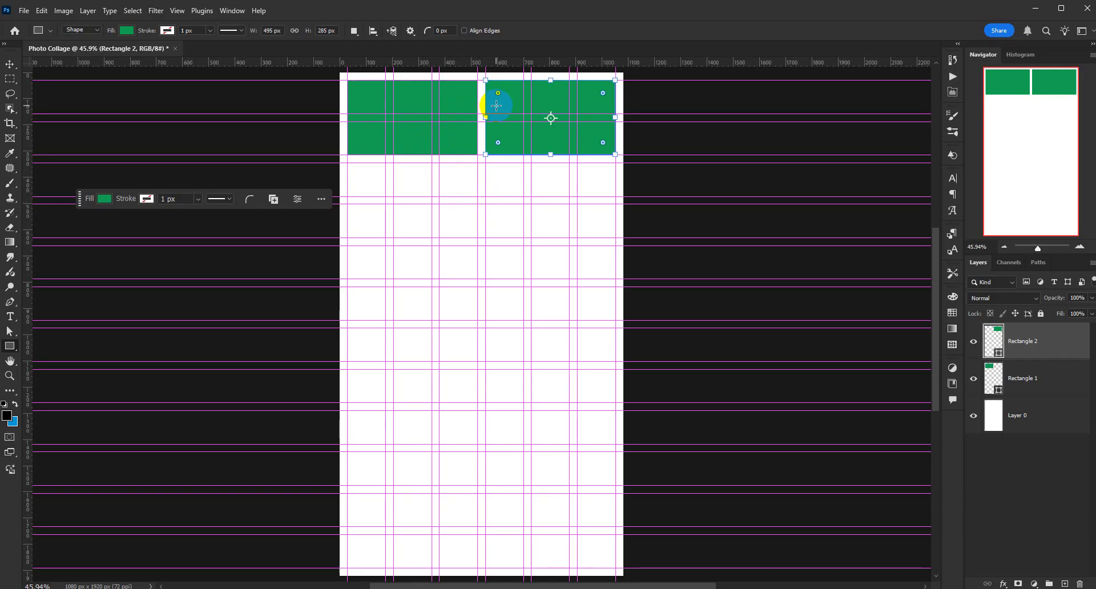
pyautogui.moveTo(553, 157); pyautogui.dragTo(551, 157)
pyautogui.moveTo(621, 121); pyautogui.dragTo(614, 121)
pyautogui.moveTo(487, 118); pyautogui.dragTo(487, 119)
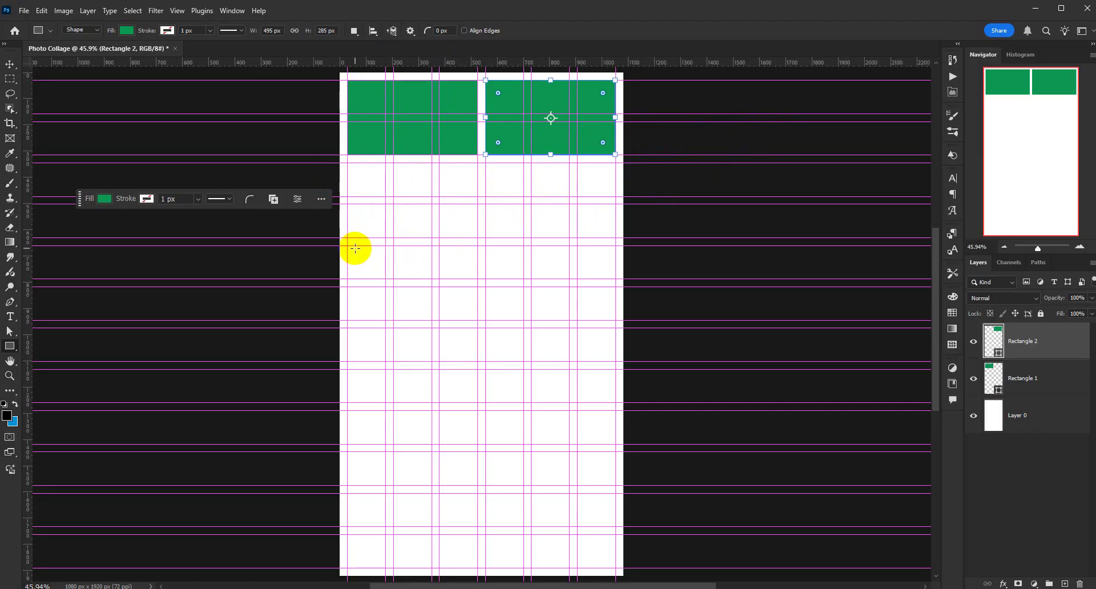
# - Draw a row of three 320 × 285 px rectangles at Y 660 px, each spanning two columns and two rows of the grid
pyautogui.moveTo(349, 245); pyautogui.dragTo(428, 319)
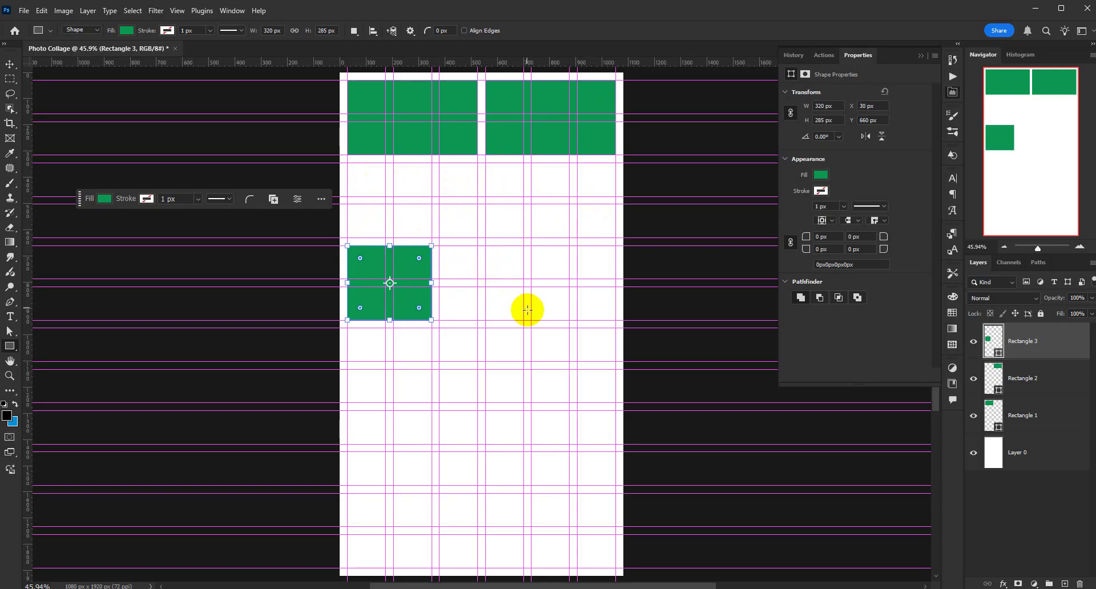
pyautogui.moveTo(523, 317); pyautogui.dragTo(439, 246)
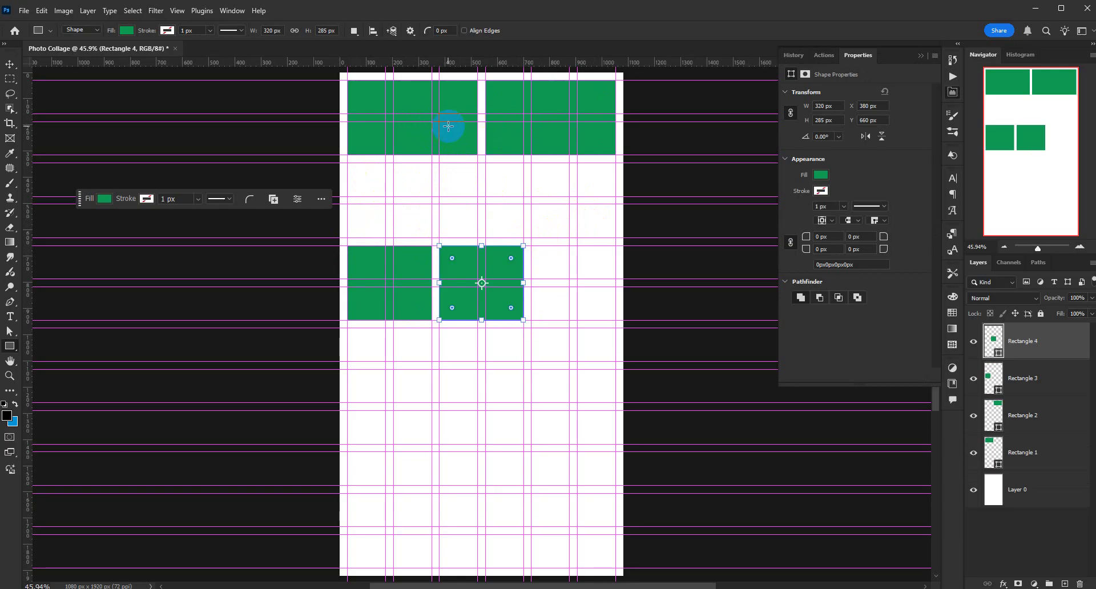
pyautogui.moveTo(615, 319); pyautogui.dragTo(531, 246)
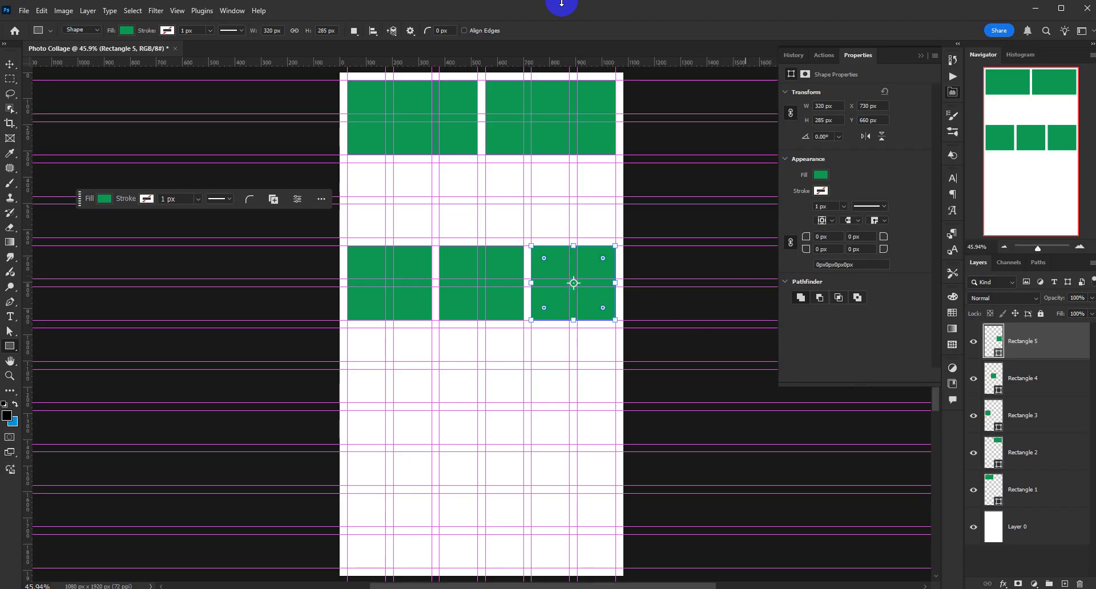
# - Hide and show each of the five rectangle layers in turn to see which shape belongs to which layer
pyautogui.click(1033, 492)
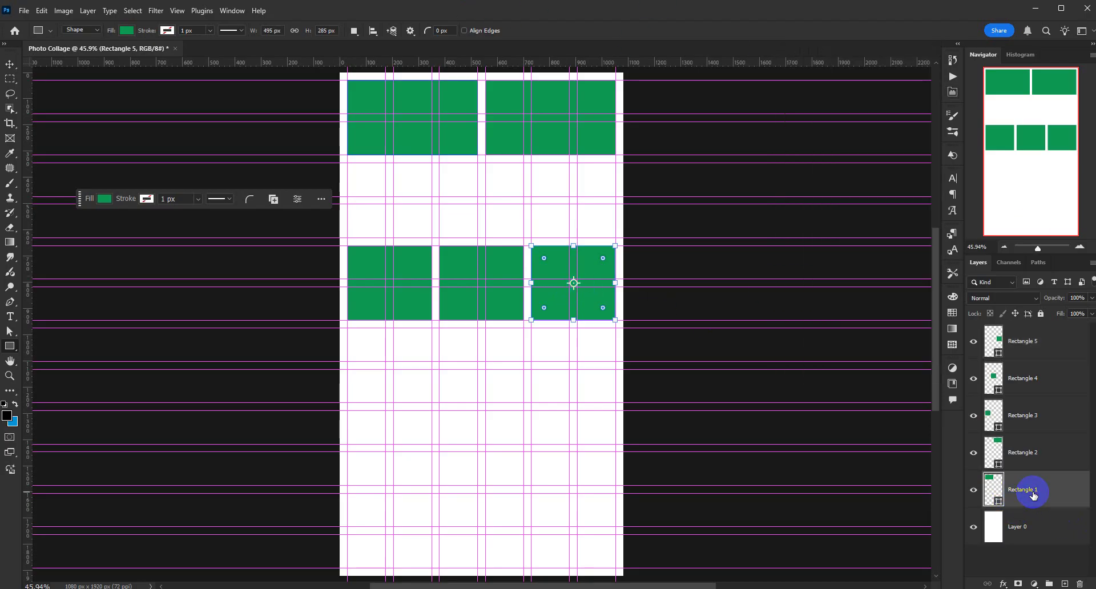
pyautogui.click(974, 490)
pyautogui.click(974, 490)
pyautogui.click(974, 490)
pyautogui.click(974, 490)
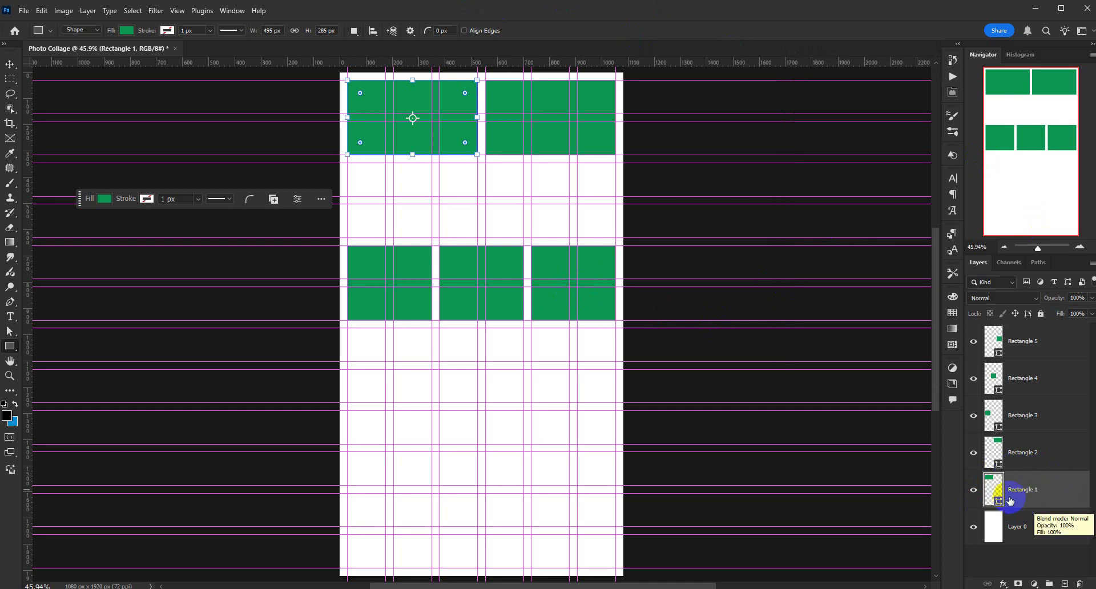
pyautogui.click(974, 489)
pyautogui.click(974, 490)
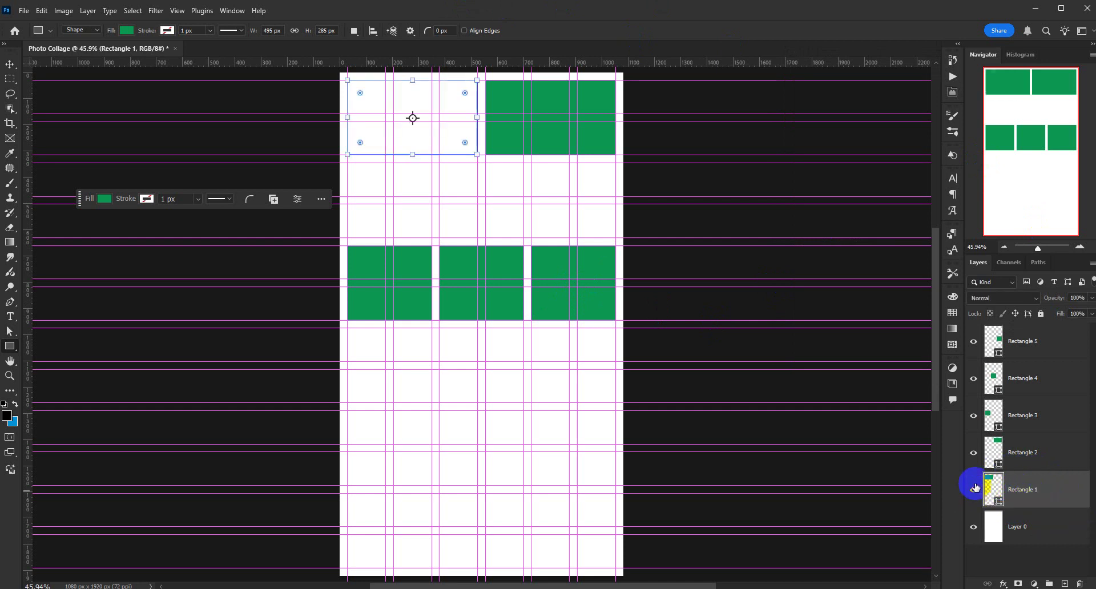
pyautogui.click(974, 453)
pyautogui.click(974, 453)
pyautogui.click(974, 416)
pyautogui.click(974, 416)
pyautogui.click(975, 378)
pyautogui.click(974, 379)
pyautogui.click(974, 343)
pyautogui.click(974, 342)
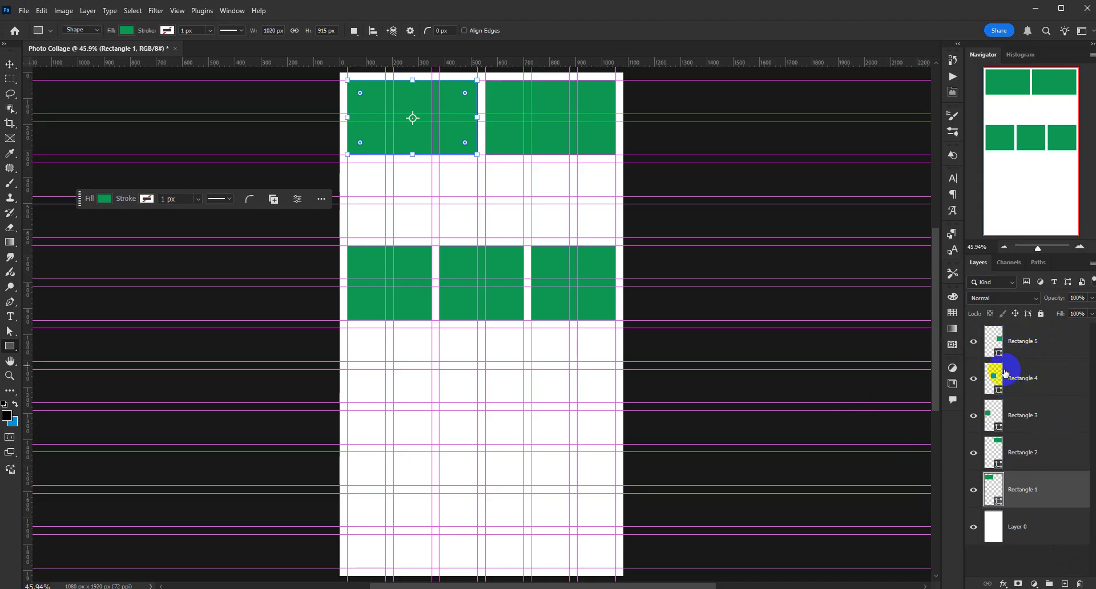
# - With Layer 0 selected, draw a 670 × 285 px rectangle at X 30, Y 975 px and a 320 × 285 px one beside it at X 730 px
pyautogui.click(1031, 525)
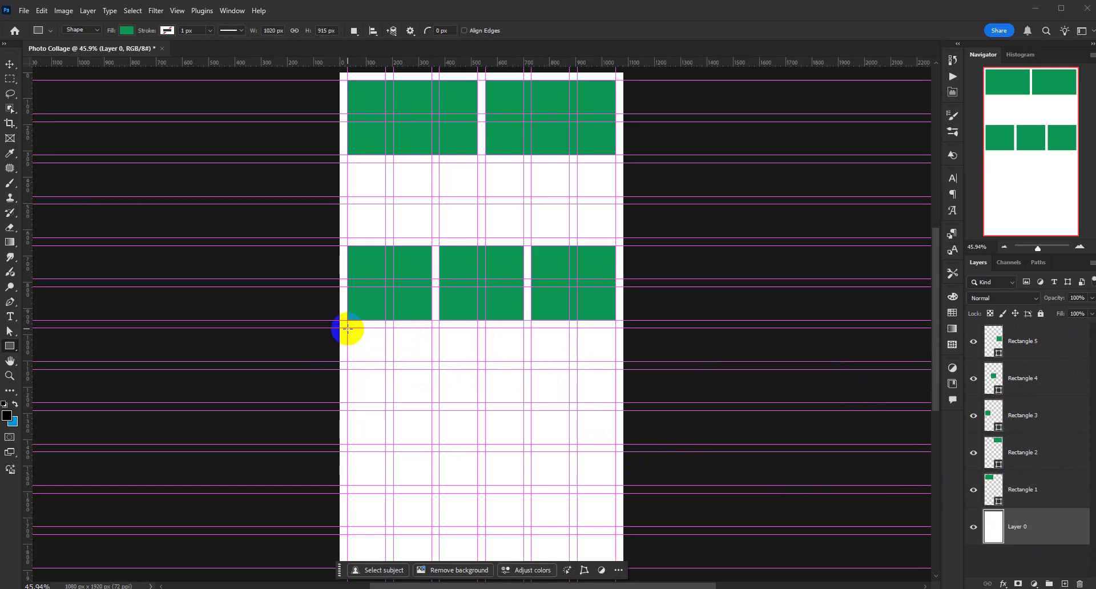
pyautogui.moveTo(347, 329); pyautogui.dragTo(521, 406)
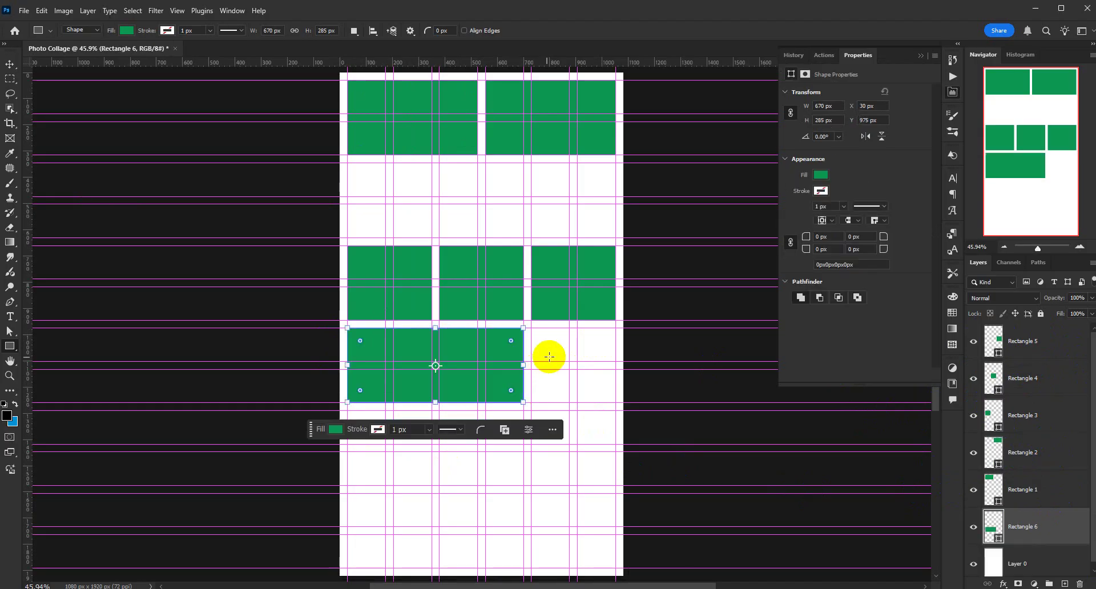
pyautogui.moveTo(615, 327); pyautogui.dragTo(531, 401)
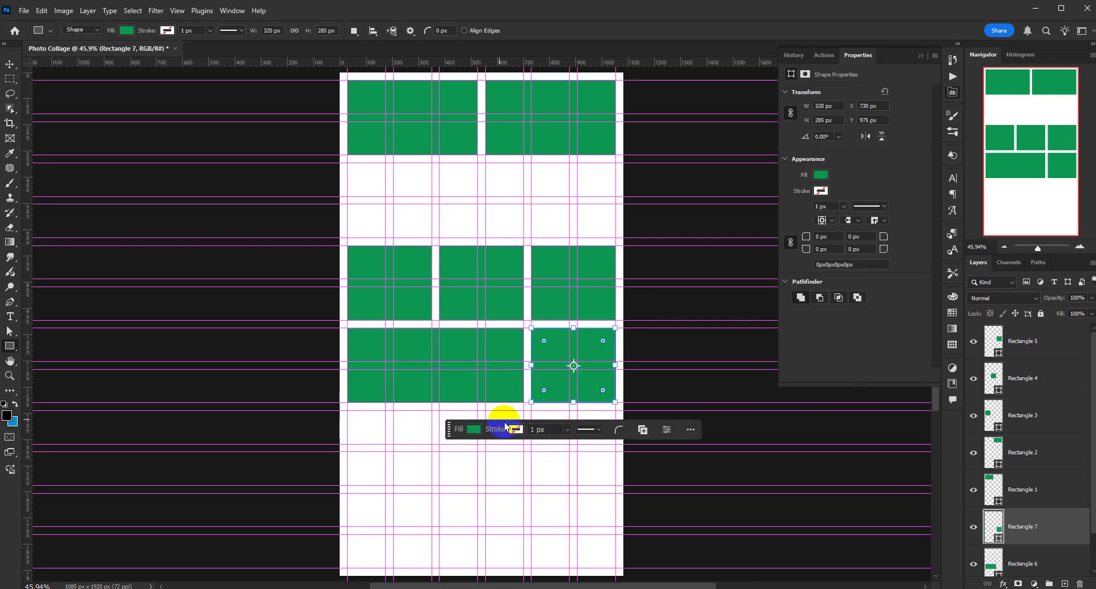
pyautogui.moveTo(450, 430); pyautogui.dragTo(484, 335)
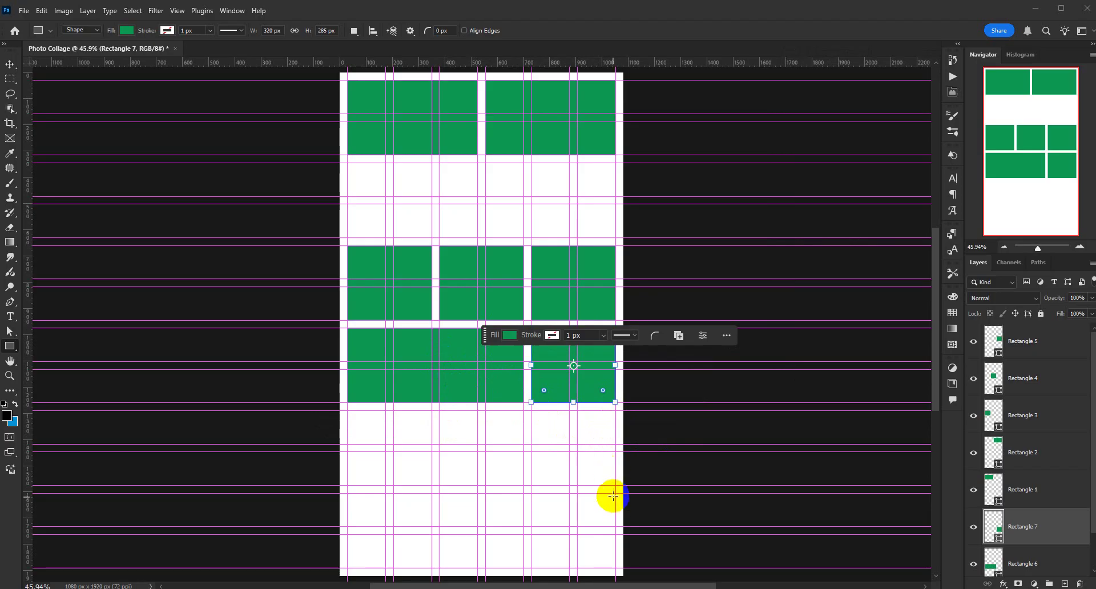
# - Draw a 670 × 285 px rectangle at X 380, Y 1290 px and a 320 × 285 px one beside it at X 30 px
pyautogui.moveTo(615, 486); pyautogui.dragTo(442, 411)
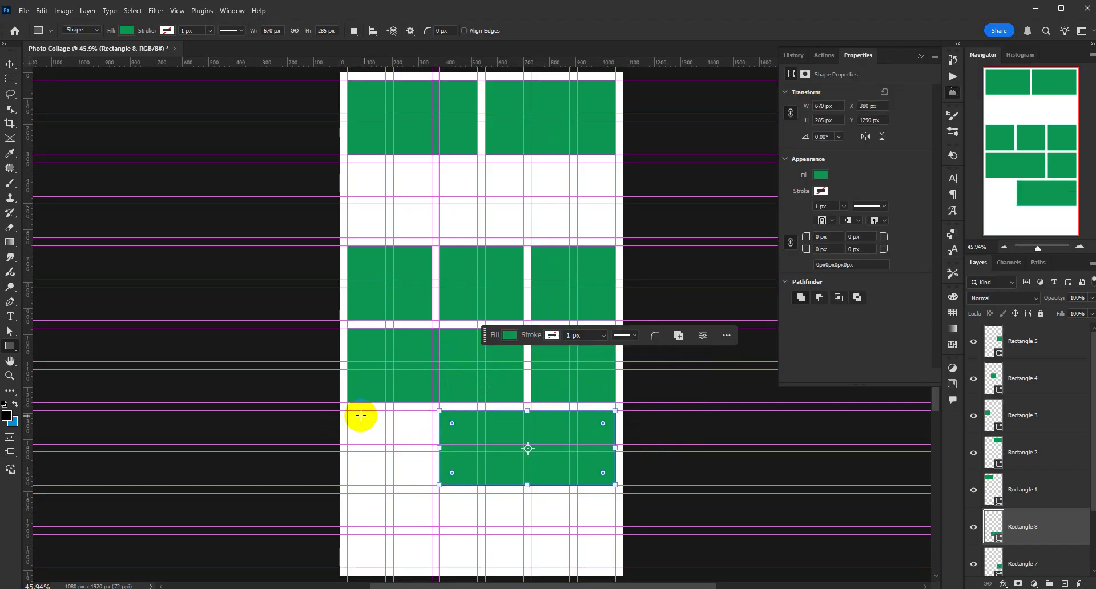
pyautogui.moveTo(348, 411); pyautogui.dragTo(430, 484)
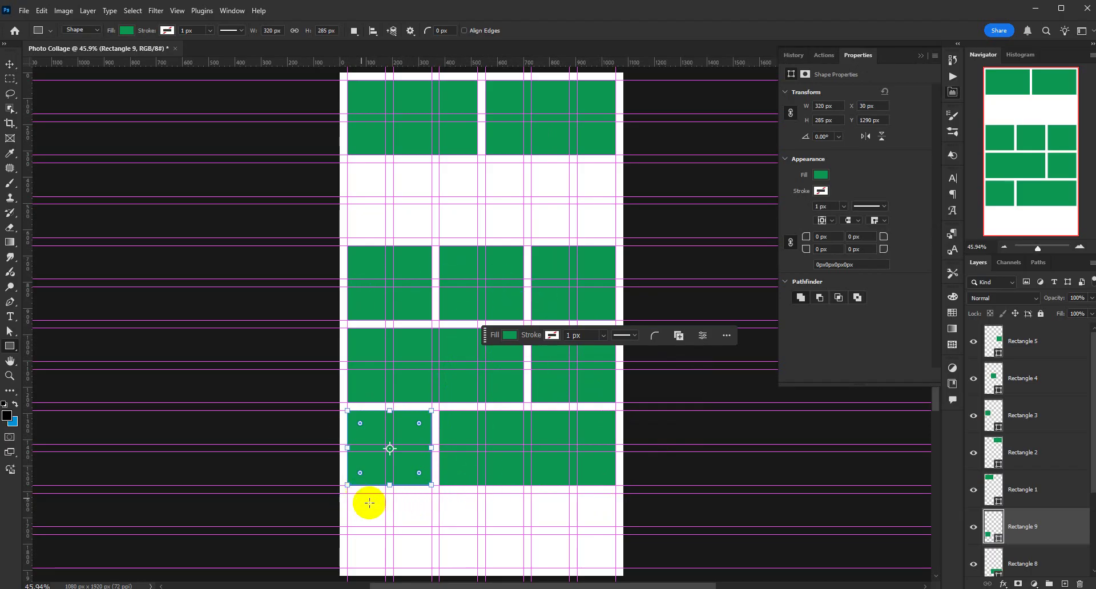
# - Draw three 320 × 285 px rectangles in the bottom row at Y 1605 px, starting at X 30, 380 and 730 px
pyautogui.moveTo(431, 567); pyautogui.dragTo(348, 493)
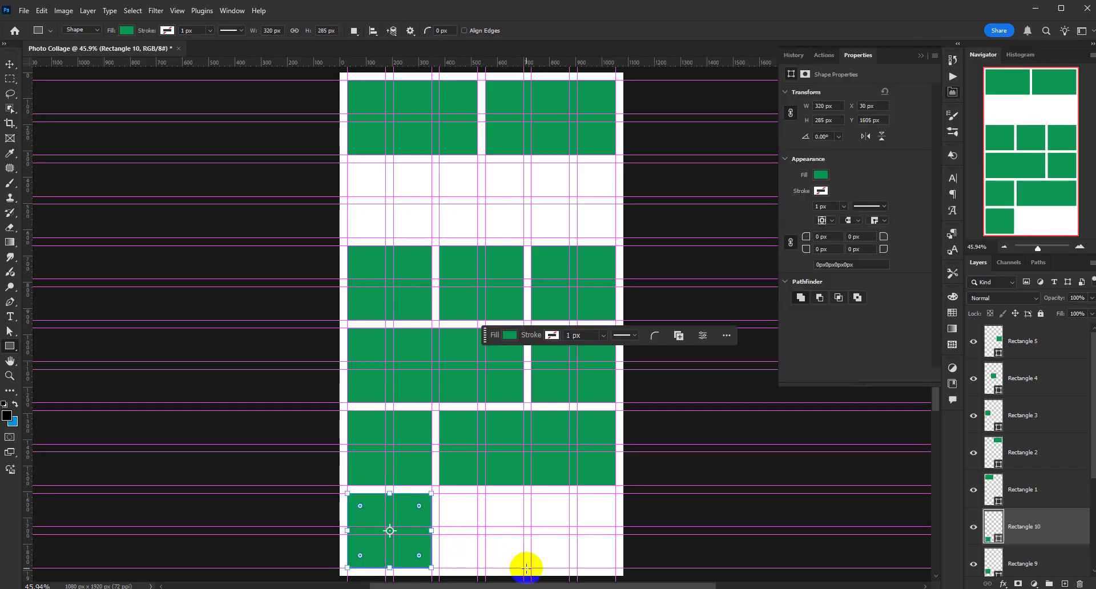
pyautogui.moveTo(523, 568); pyautogui.dragTo(440, 493)
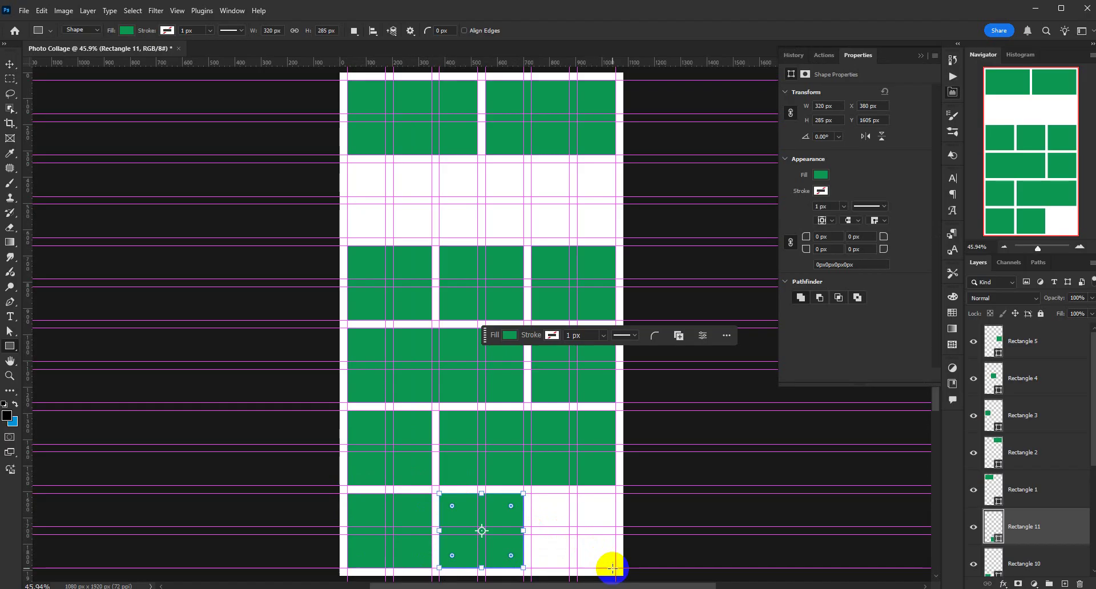
pyautogui.moveTo(615, 568); pyautogui.dragTo(550, 517)
pyautogui.moveTo(531, 497); pyautogui.dragTo(531, 495)
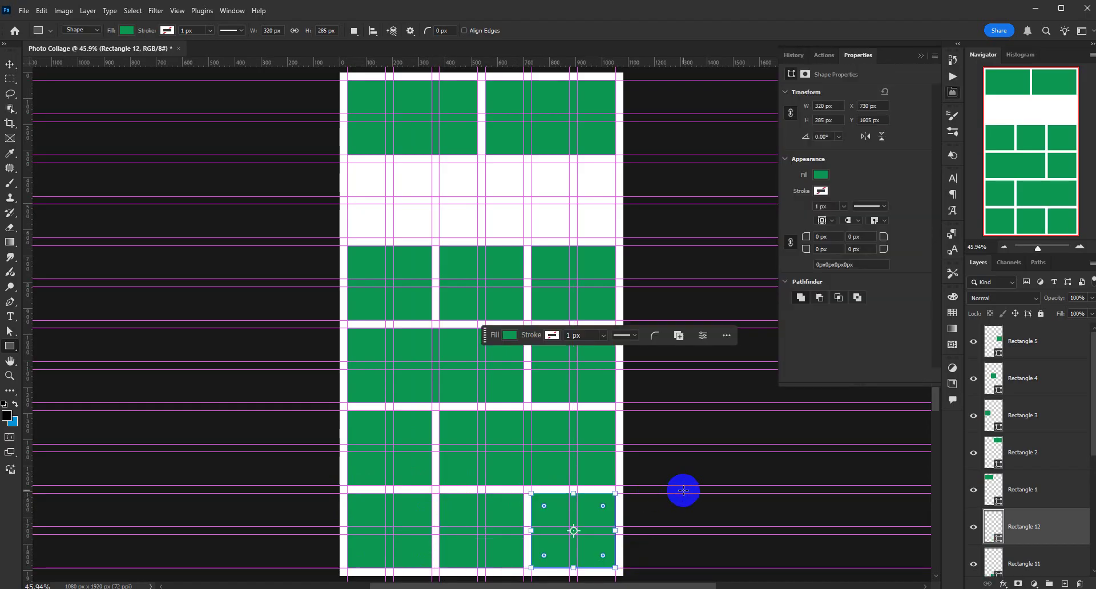
# - Move the contextual task bar clear of the collage and examine the empty band and nearby rectangles at magnifications up to 200%
pyautogui.moveTo(487, 336); pyautogui.dragTo(645, 214)
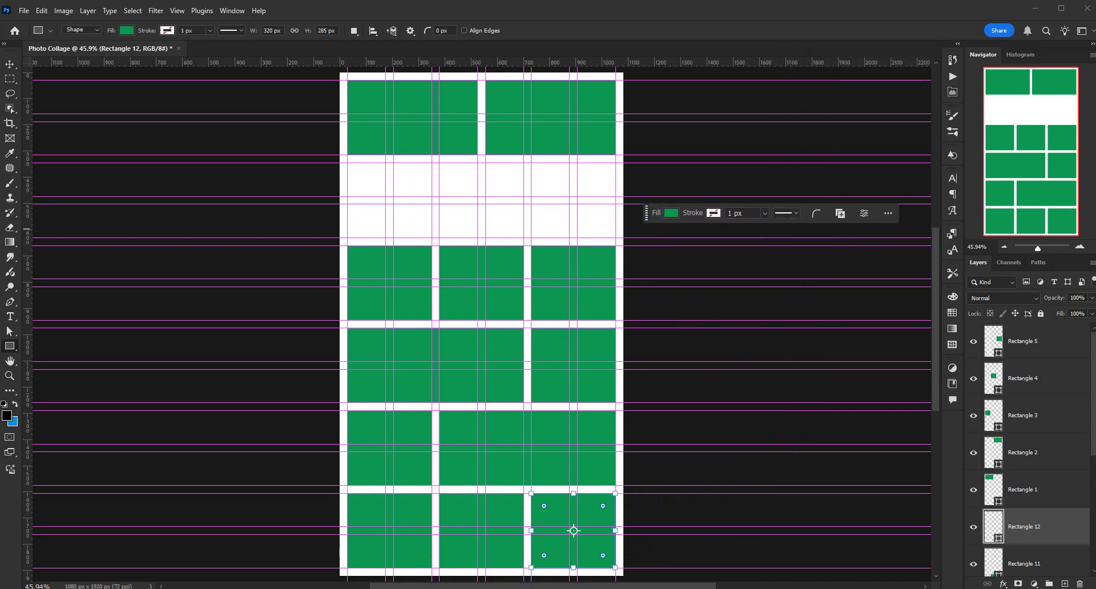
pyautogui.scroll(1, 526, 311)
pyautogui.scroll(-1, 526, 311)
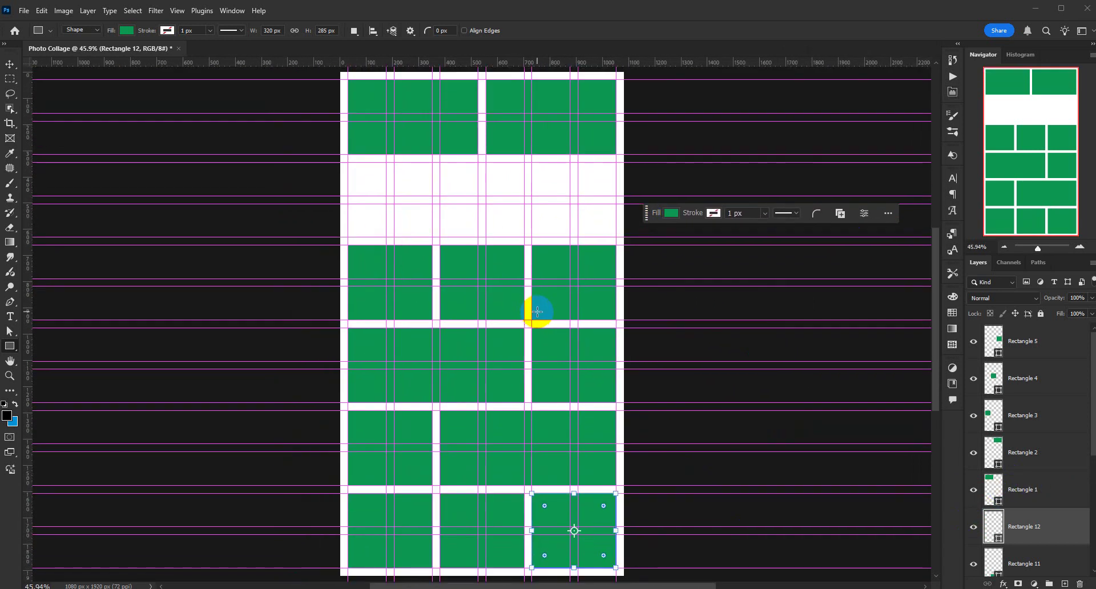
pyautogui.scroll(-1, 525, 311)
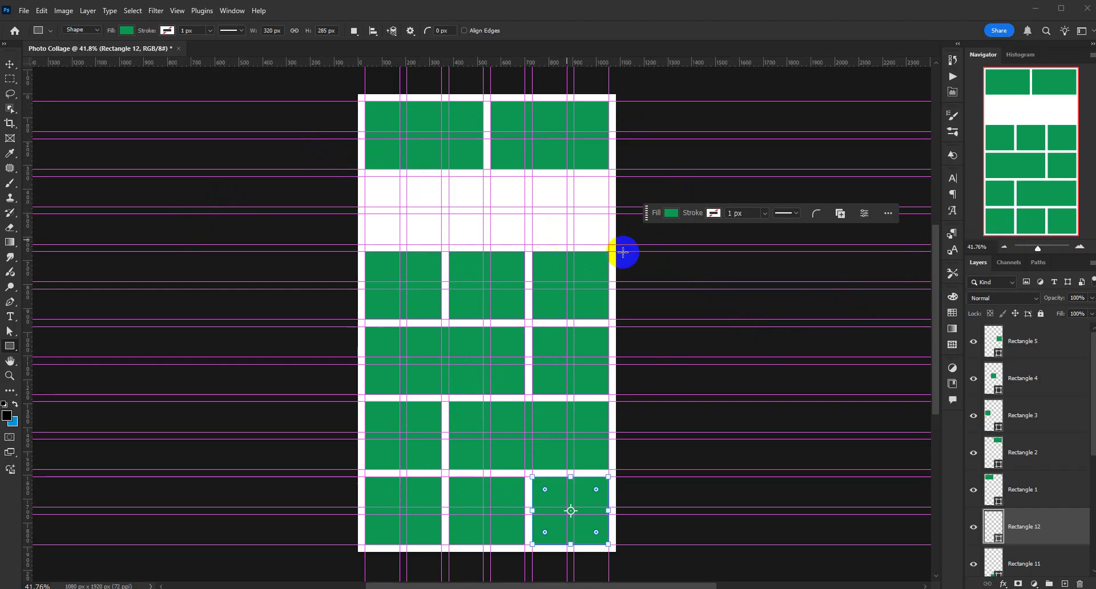
pyautogui.click(1081, 247)
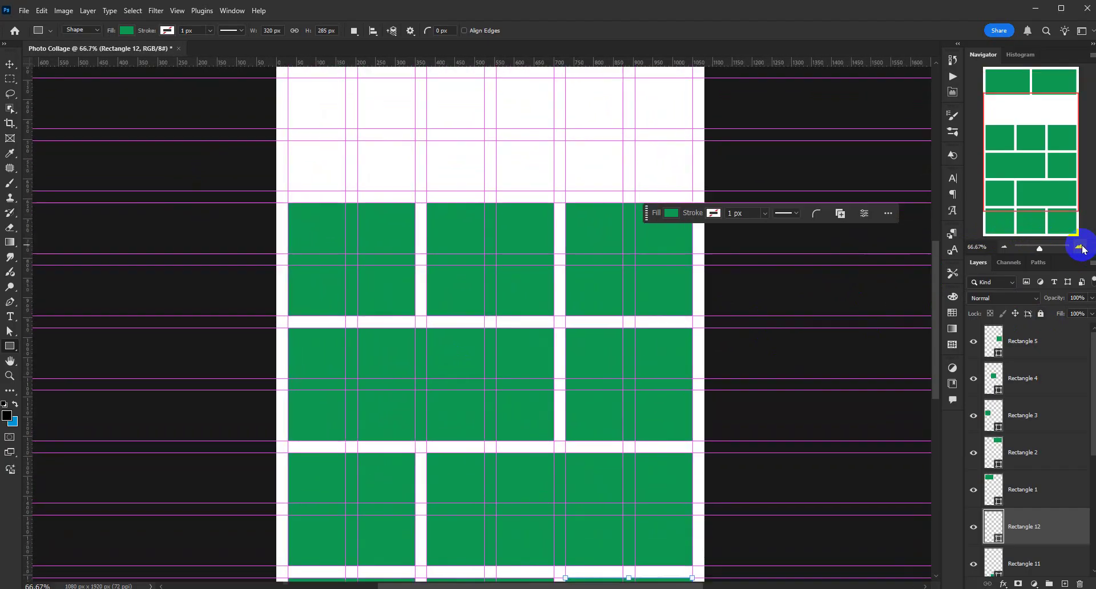
pyautogui.moveTo(935, 281); pyautogui.dragTo(941, 201)
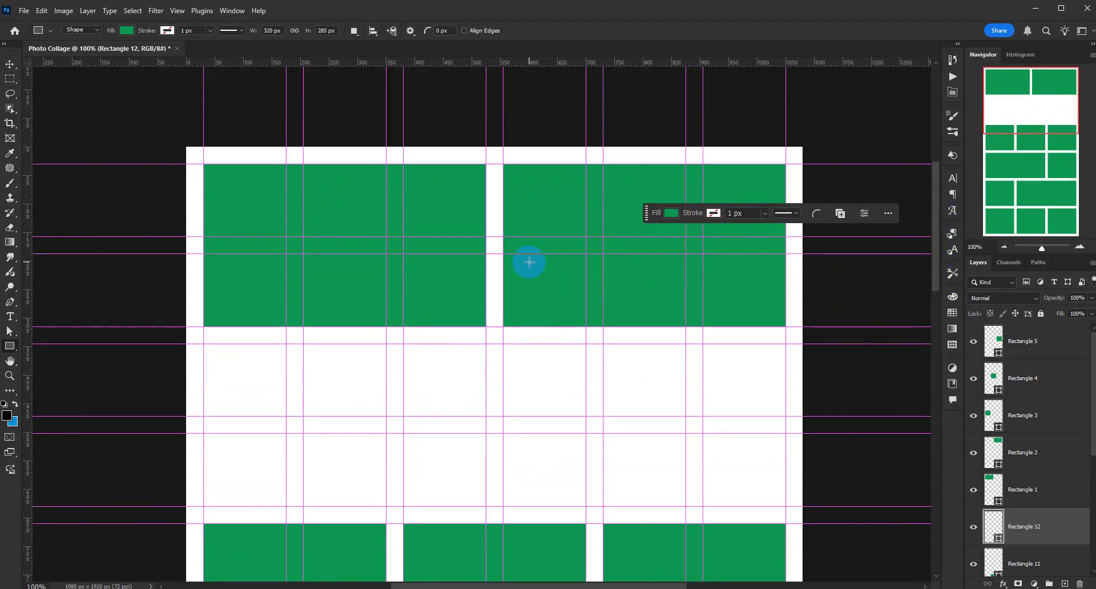
pyautogui.click(1078, 248)
pyautogui.moveTo(927, 220); pyautogui.dragTo(940, 273)
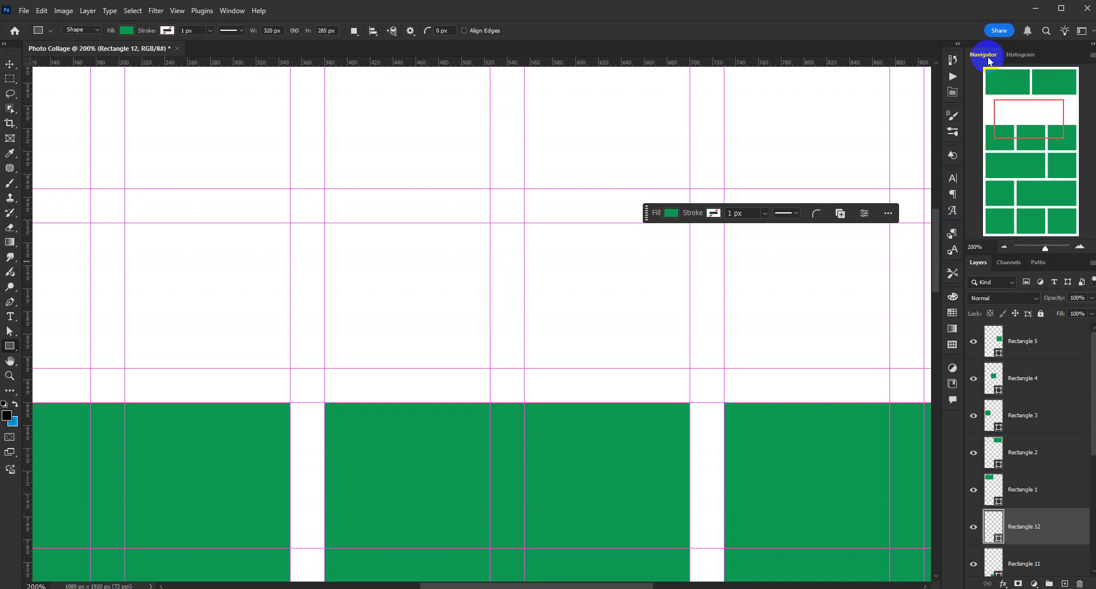
pyautogui.click(223, 14)
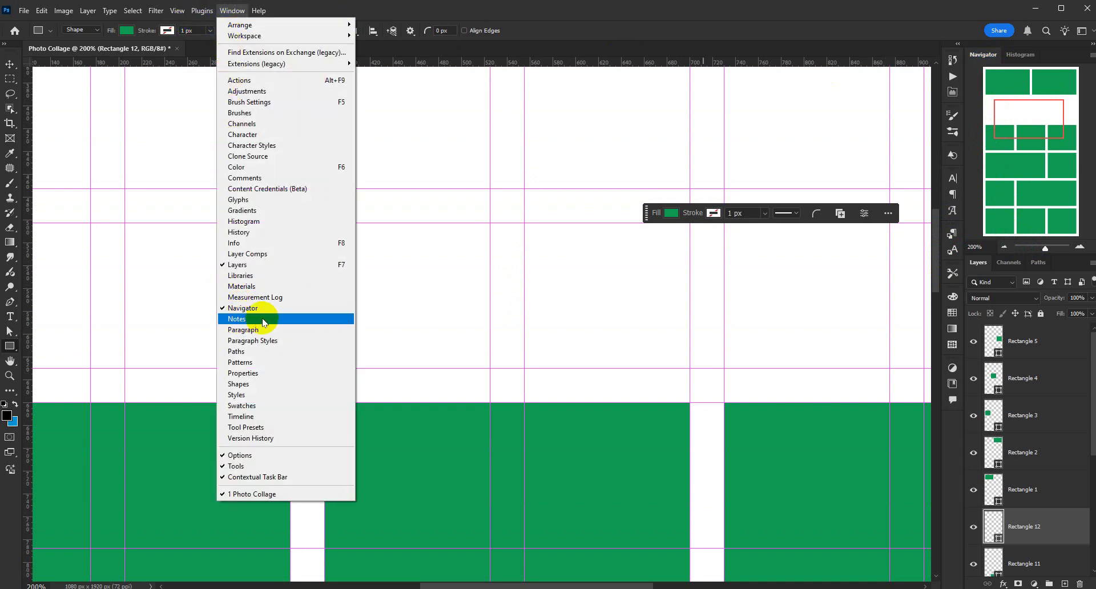
pyautogui.click(871, 7)
pyautogui.moveTo(1023, 251); pyautogui.dragTo(1044, 246)
pyautogui.moveTo(1045, 142)
pyautogui.mouseDown()
pyautogui.moveTo(1038, 234)
pyautogui.moveTo(1030, 91)
pyautogui.moveTo(1023, 103)
pyautogui.moveTo(1035, 57)
pyautogui.moveTo(1033, 215)
pyautogui.moveTo(1037, 103)
pyautogui.moveTo(1030, 158)
pyautogui.moveTo(1037, 128)
pyautogui.mouseUp()
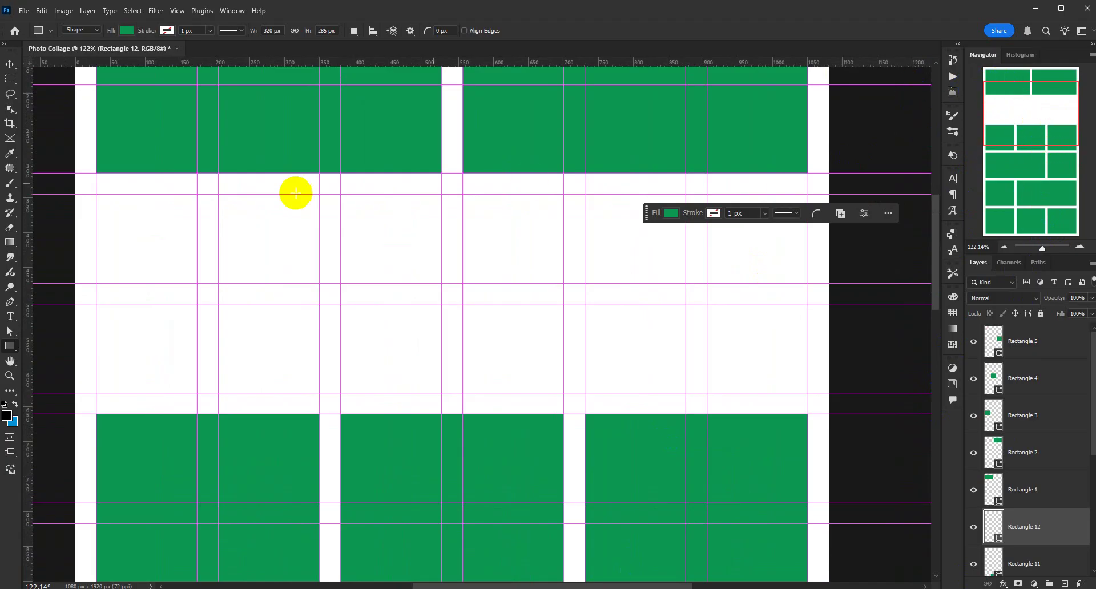
# - Examine the middle rows of rectangles by panning with the Hand tool, then switch to the Move tool and view the whole collage
pyautogui.click(12, 365)
pyautogui.moveTo(11, 365); pyautogui.dragTo(55, 360)
pyautogui.moveTo(388, 292); pyautogui.dragTo(504, 327)
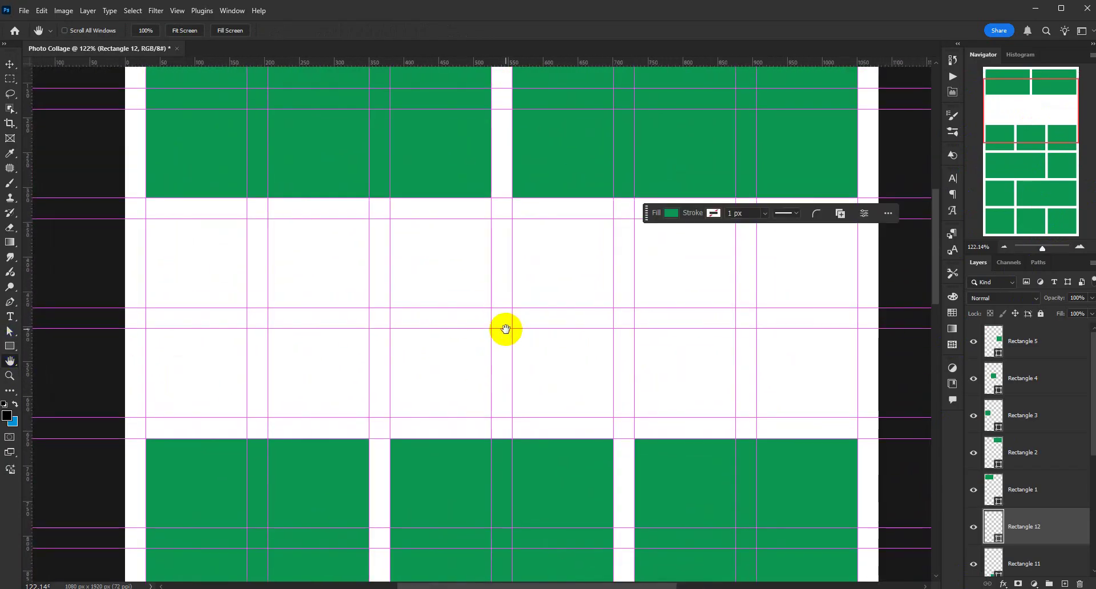
pyautogui.moveTo(619, 225)
pyautogui.mouseDown()
pyautogui.moveTo(636, 455)
pyautogui.moveTo(543, 399)
pyautogui.moveTo(584, 289)
pyautogui.moveTo(629, 326)
pyautogui.moveTo(587, 313)
pyautogui.mouseUp()
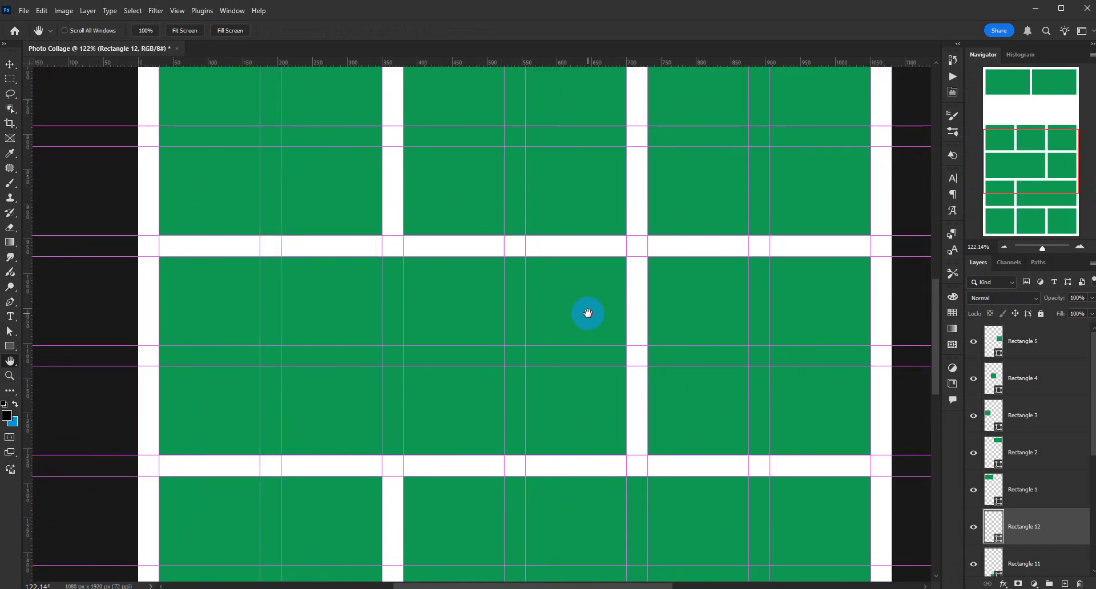
pyautogui.click(10, 65)
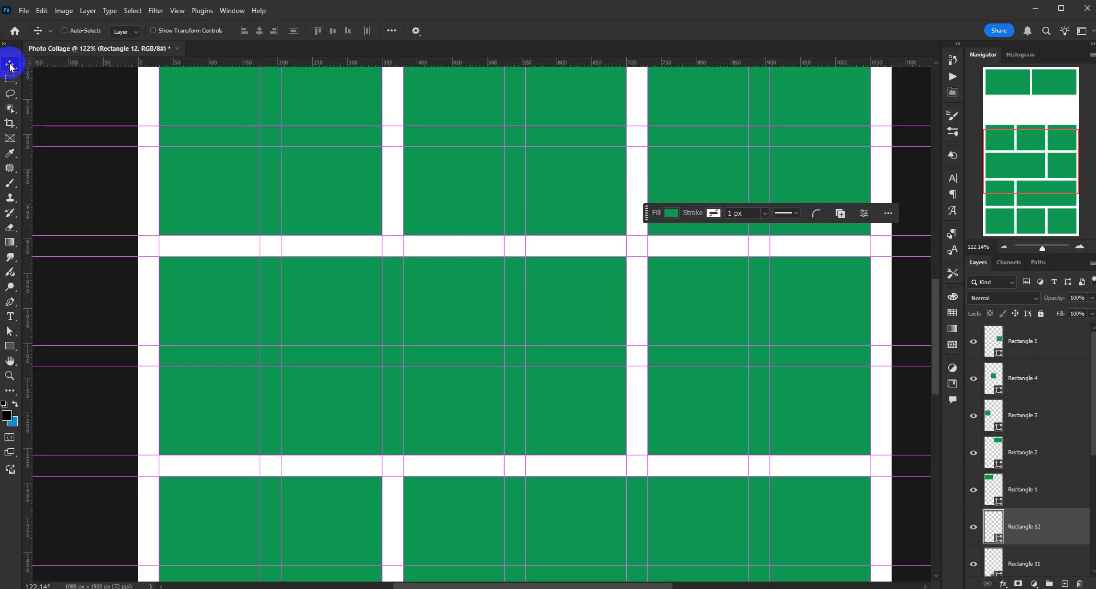
pyautogui.click(1005, 248)
pyautogui.click(1004, 248)
pyautogui.press('ctrl')
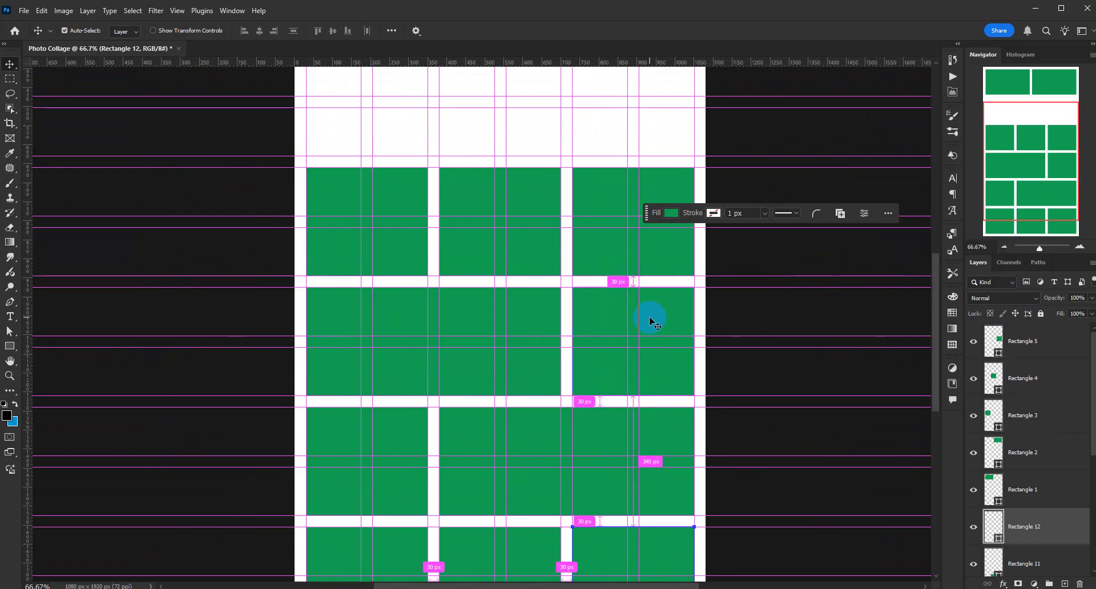
pyautogui.scroll(-2, 650, 321)
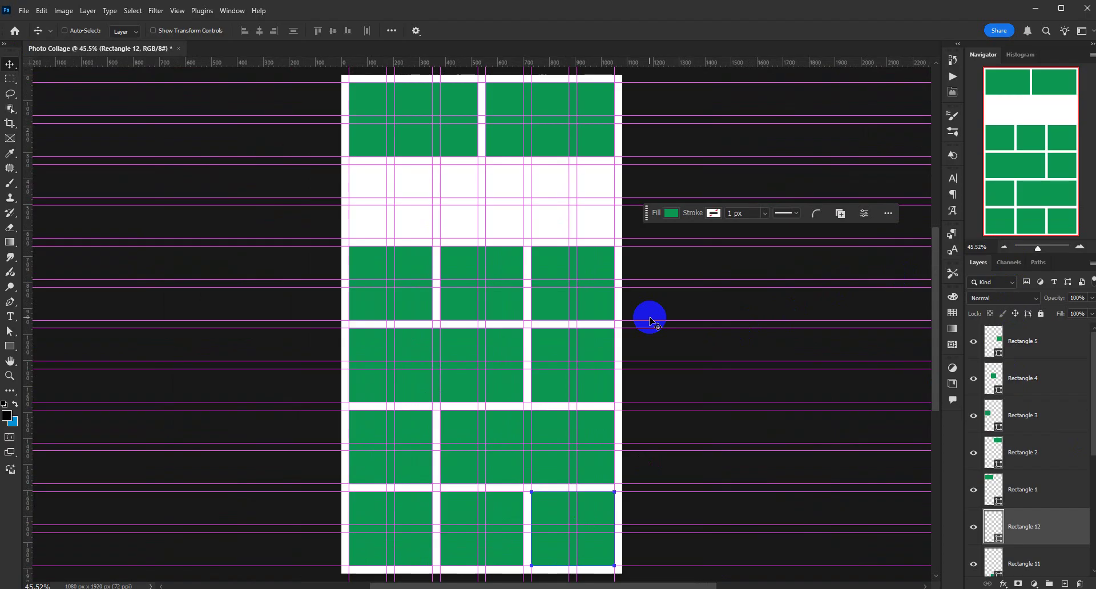
# - Convert the Rectangle 5 layer to a smart object
pyautogui.keyDown('ctrl'); pyautogui.click(374, 123); pyautogui.keyUp('ctrl')
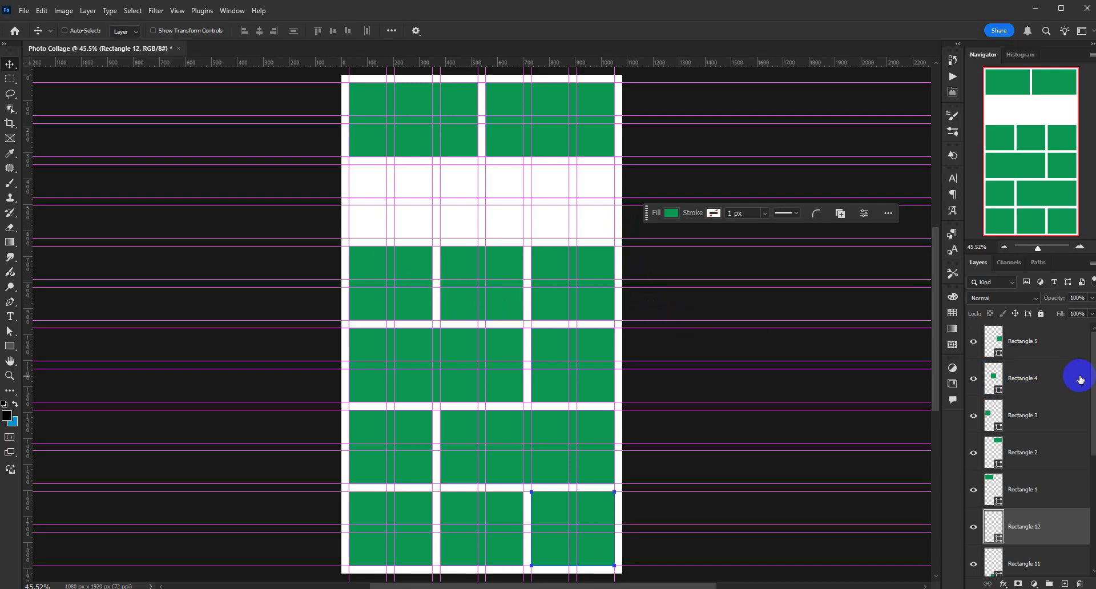
pyautogui.scroll(-4, 1037, 494)
pyautogui.click(1039, 489)
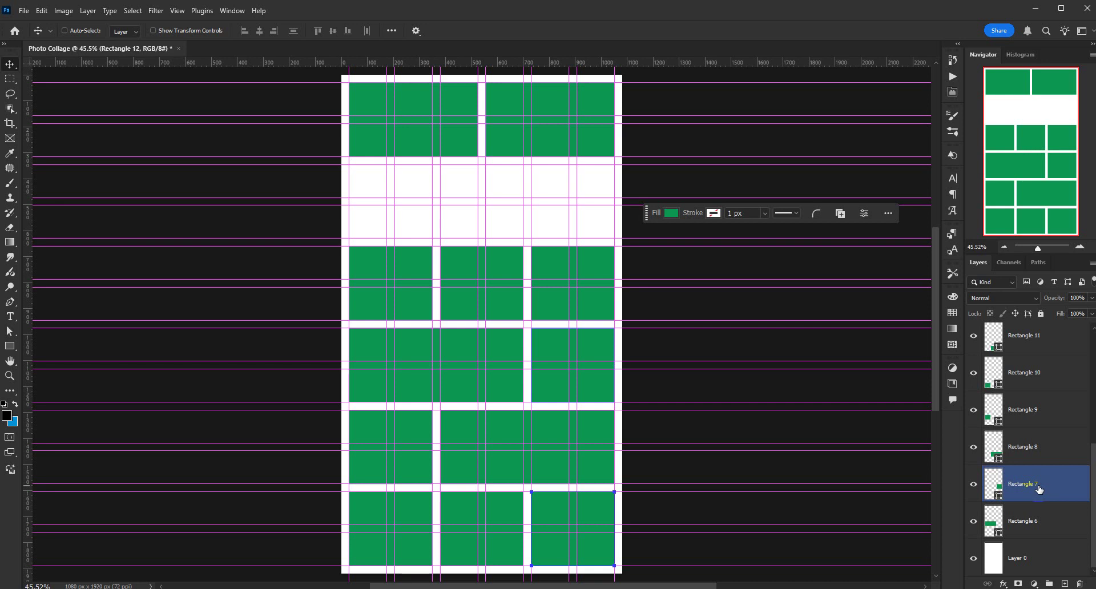
pyautogui.scroll(3, 1039, 491)
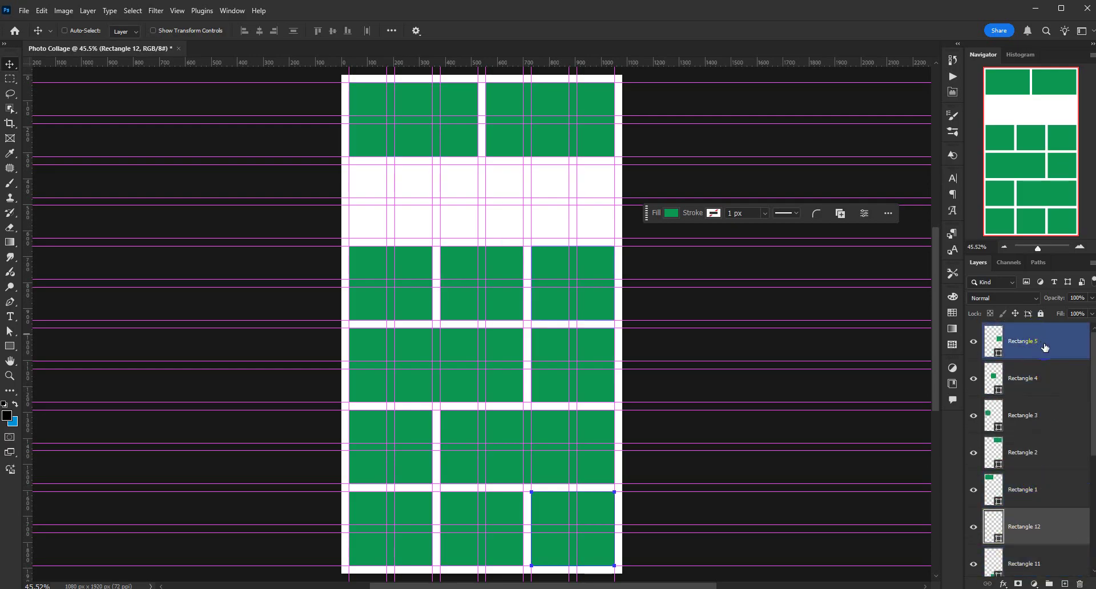
pyautogui.click(1033, 344)
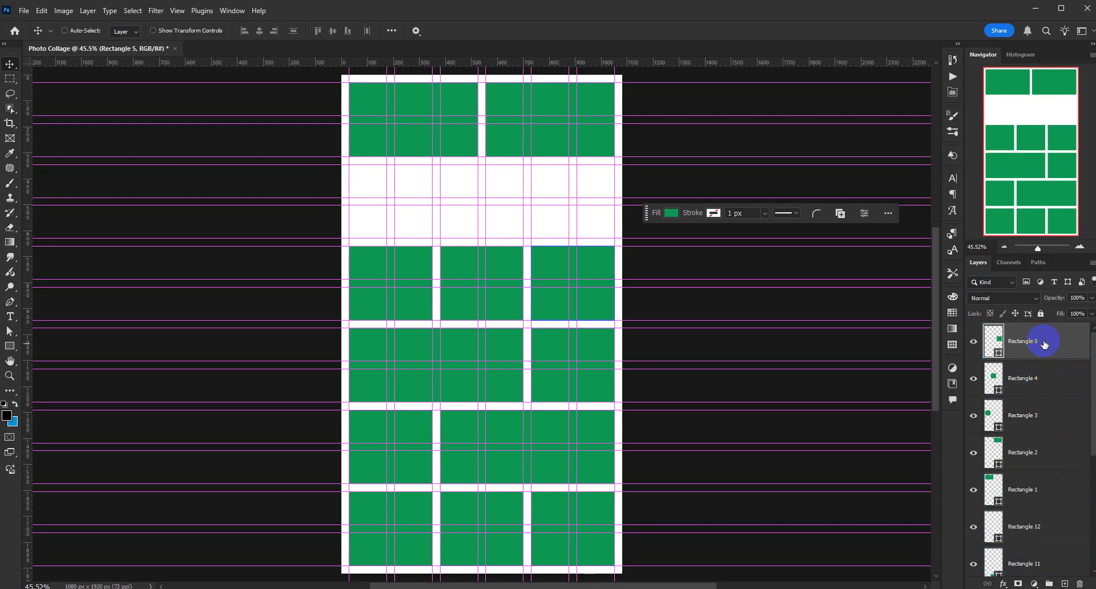
pyautogui.rightClick(1046, 345)
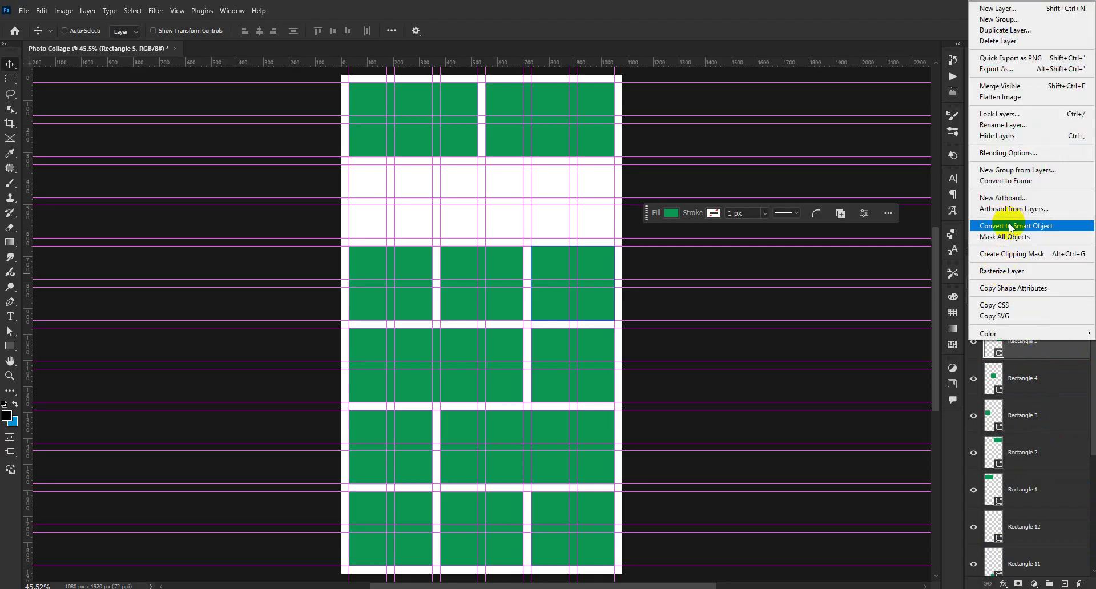
pyautogui.click(1014, 227)
pyautogui.click(1022, 380)
pyautogui.click(1036, 344)
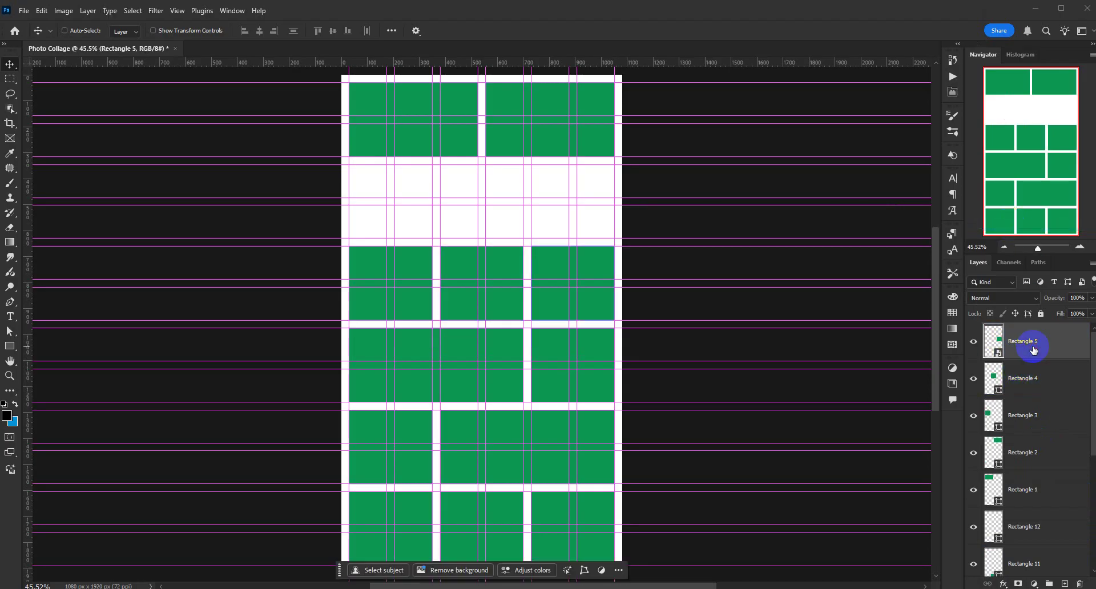
# - Open the contents of the Rectangle 5 smart object, clear all guides in it and deselect its layer
pyautogui.click(1003, 247)
pyautogui.hotkey('ctrl', '0')
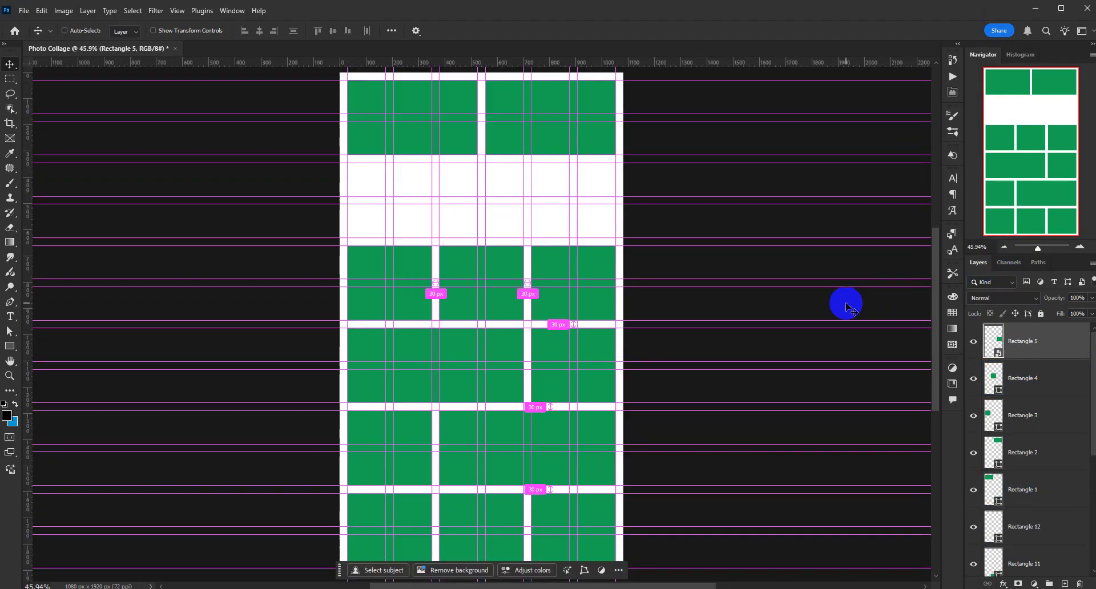
pyautogui.doubleClick(999, 355)
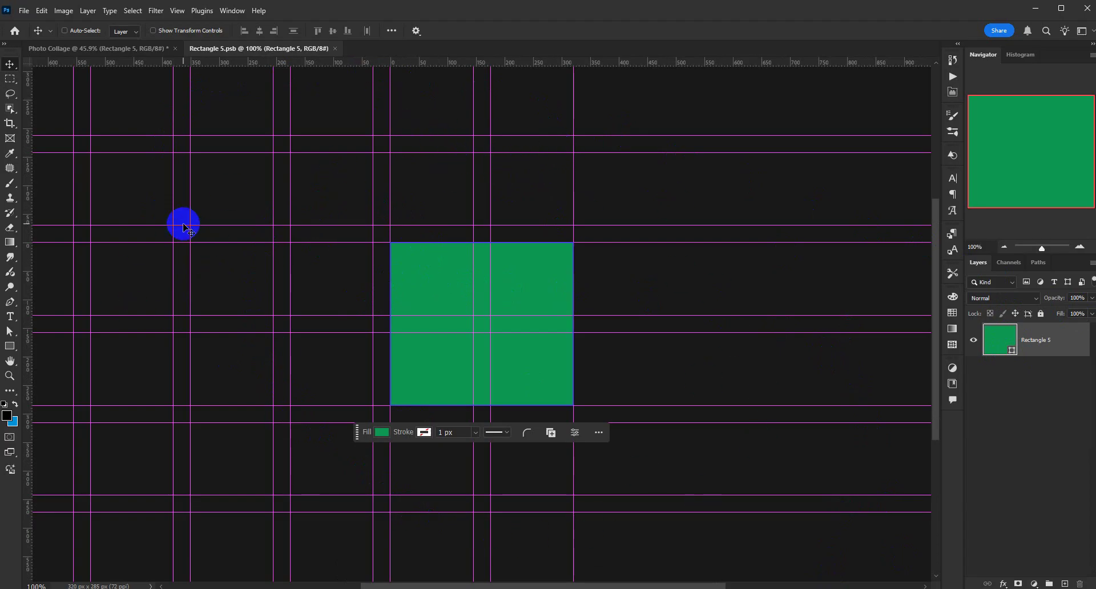
pyautogui.click(175, 14)
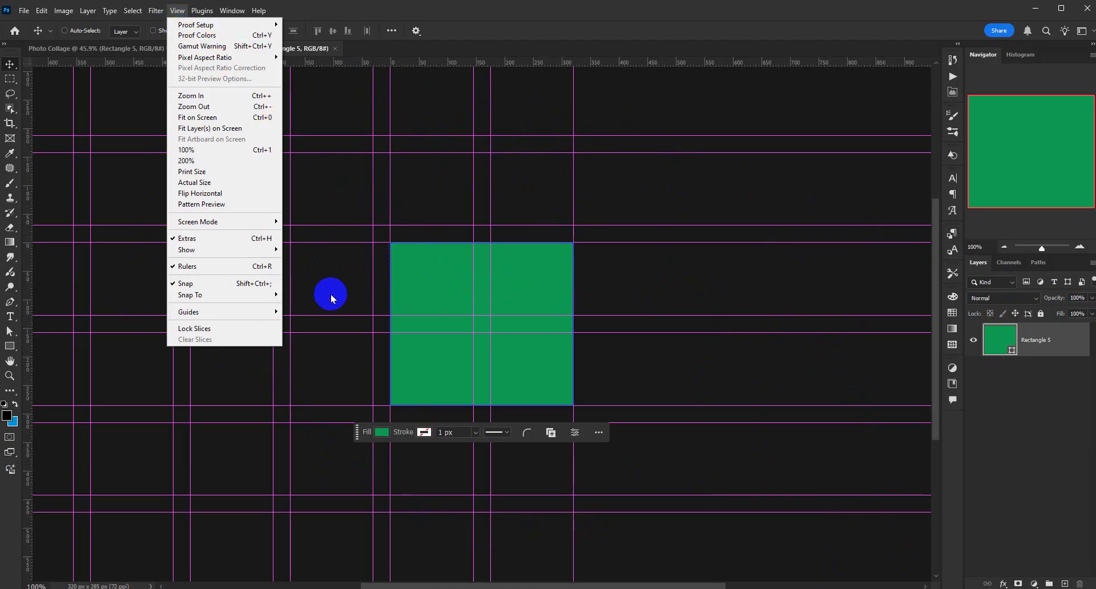
pyautogui.click(255, 311)
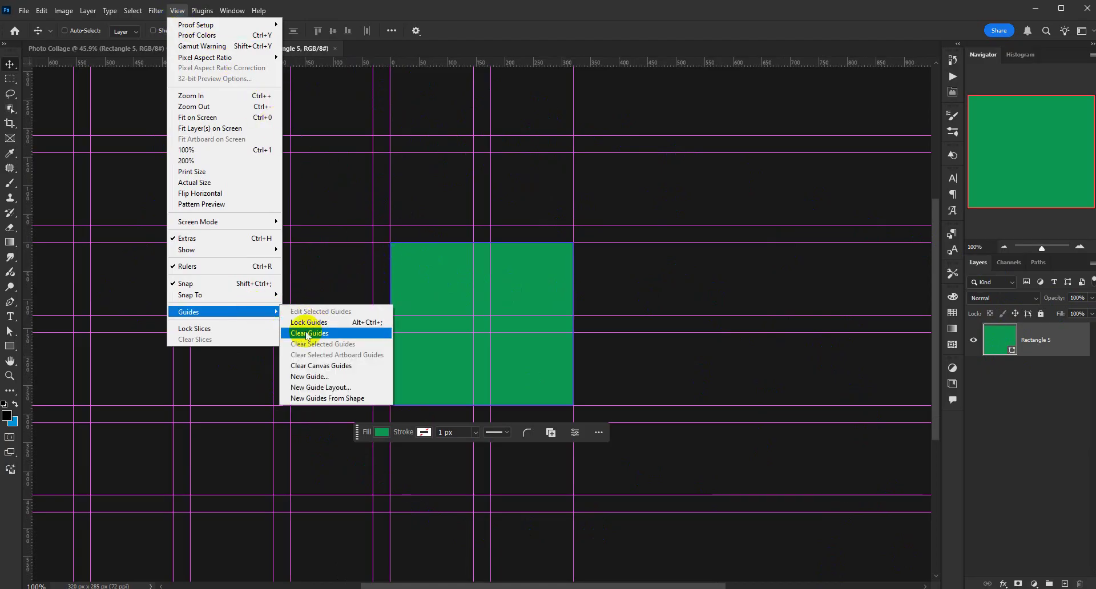
pyautogui.click(318, 334)
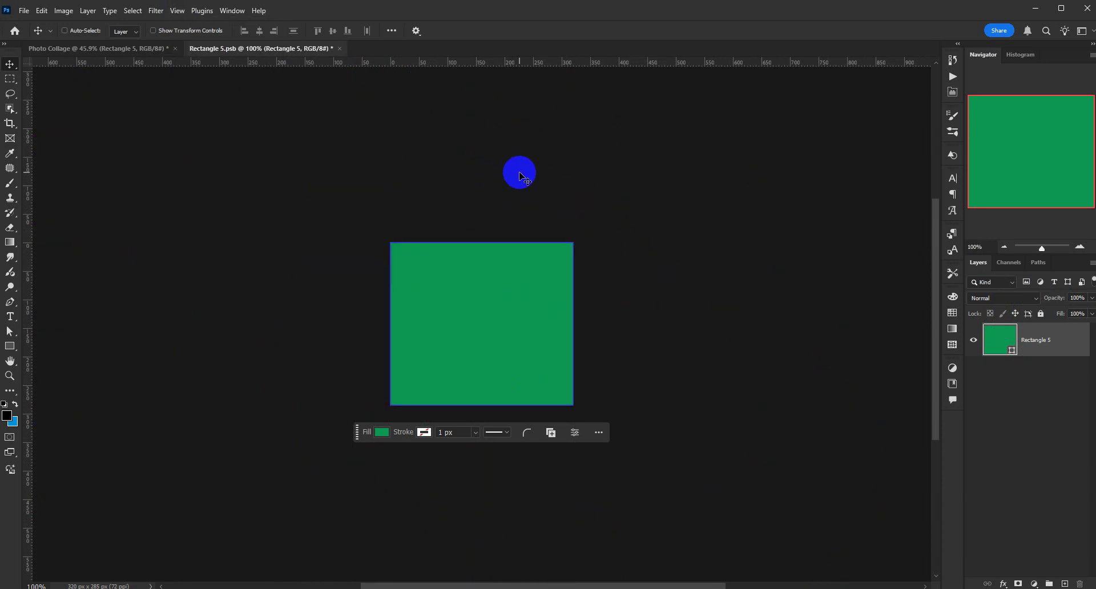
pyautogui.click(1020, 419)
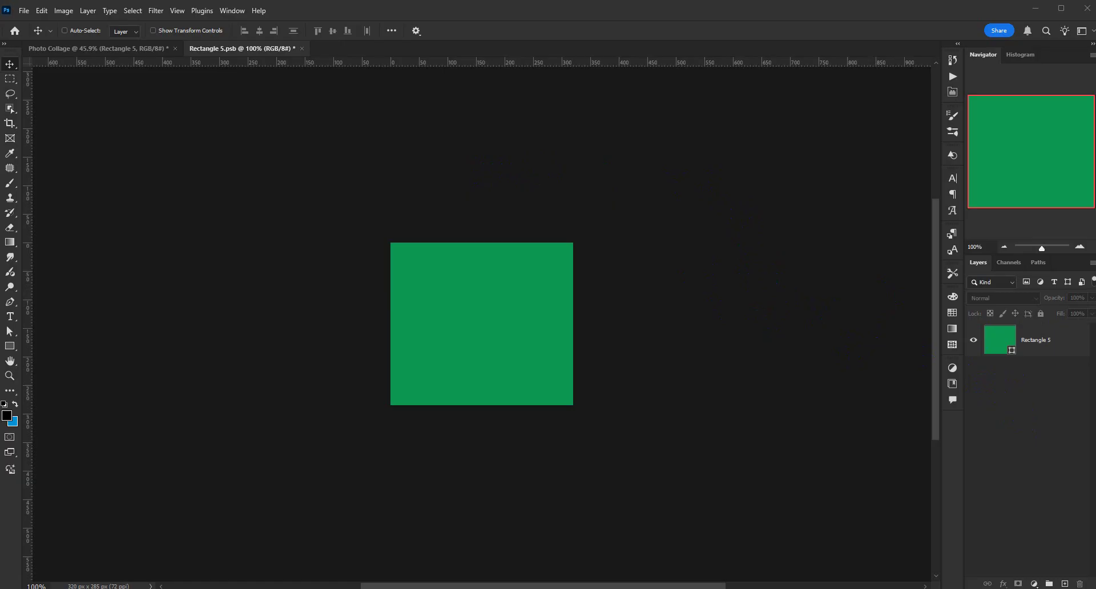
# - Switch to Chrome and search Google Images for "palestine war"
pyautogui.moveTo(1095, 185); pyautogui.dragTo(595, 155)
pyautogui.click(726, 154)
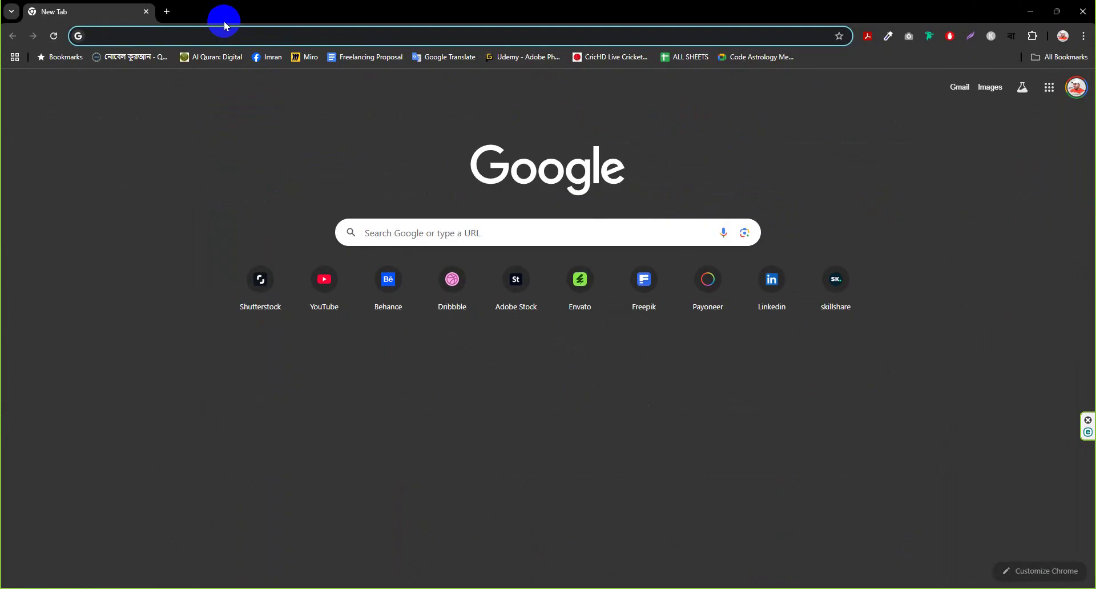
pyautogui.write('pales')
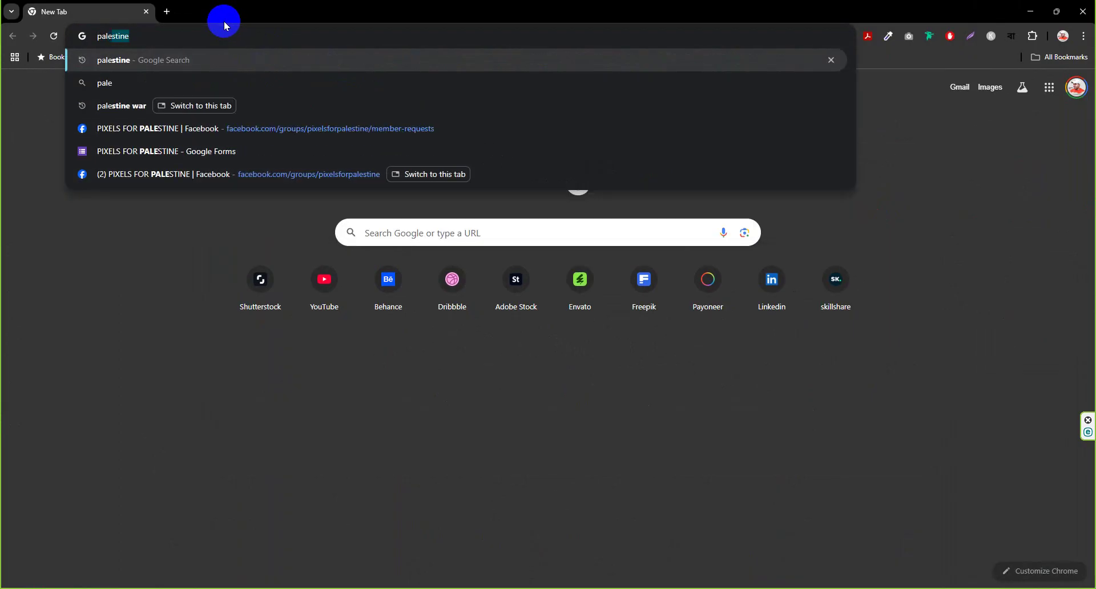
pyautogui.press('BackSpace')
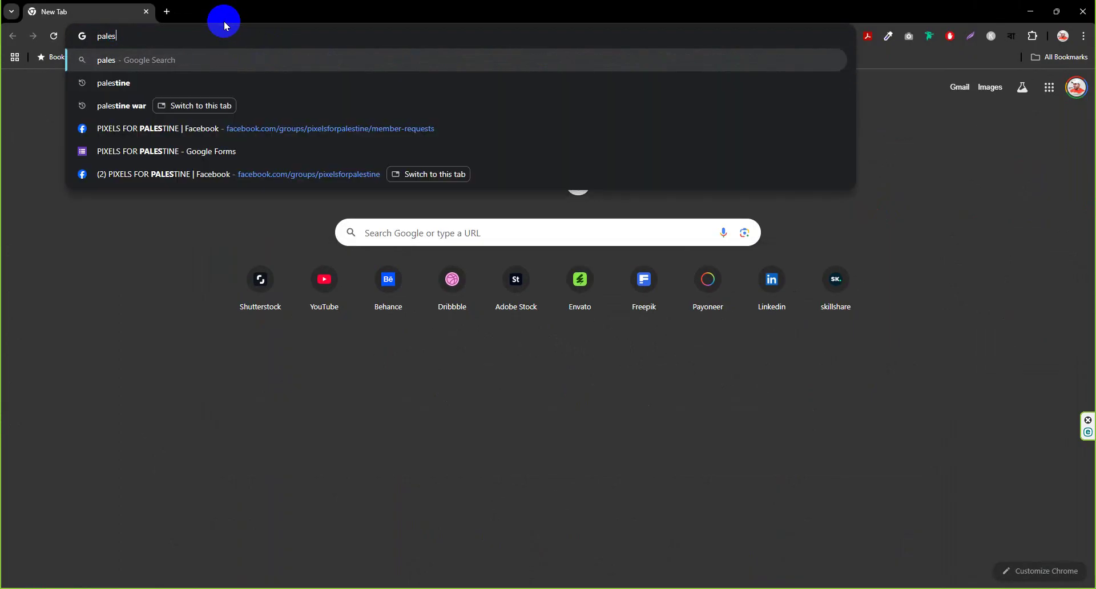
pyautogui.write('tine ')
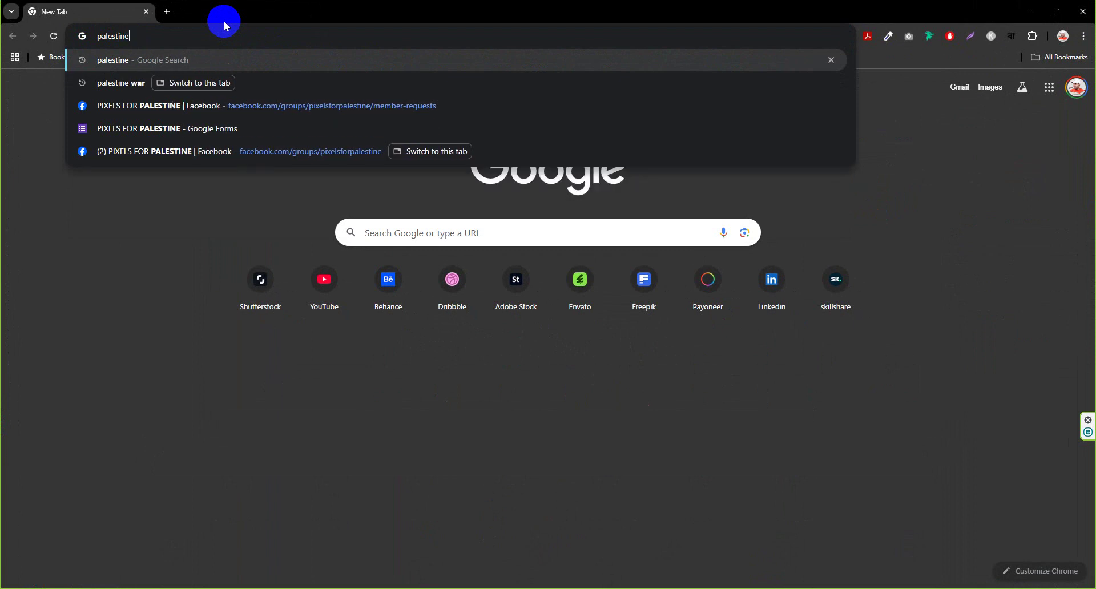
pyautogui.write('war')
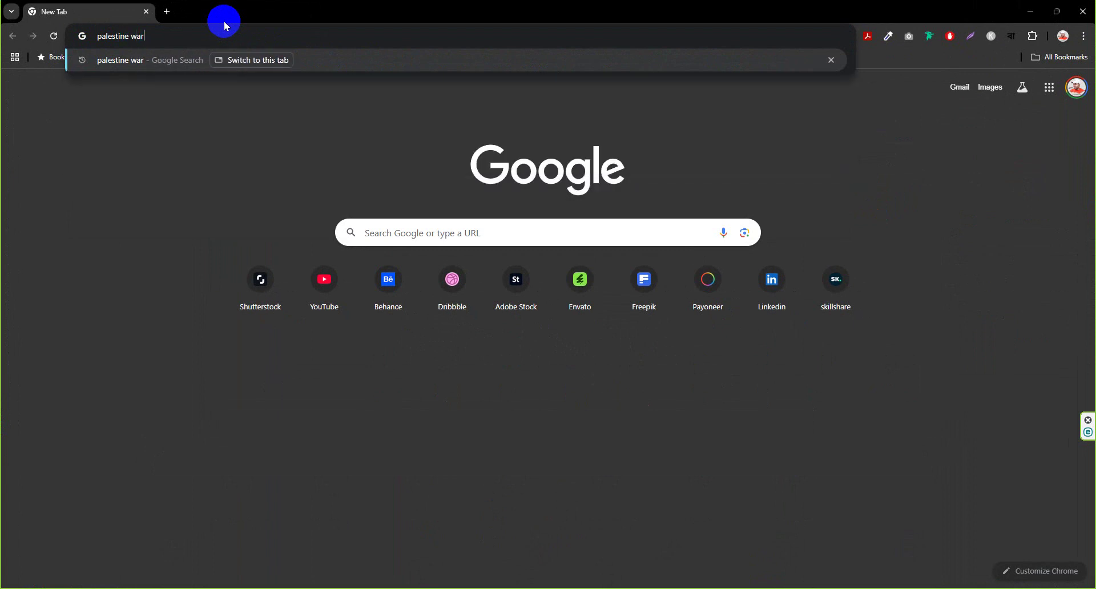
pyautogui.press('Return')
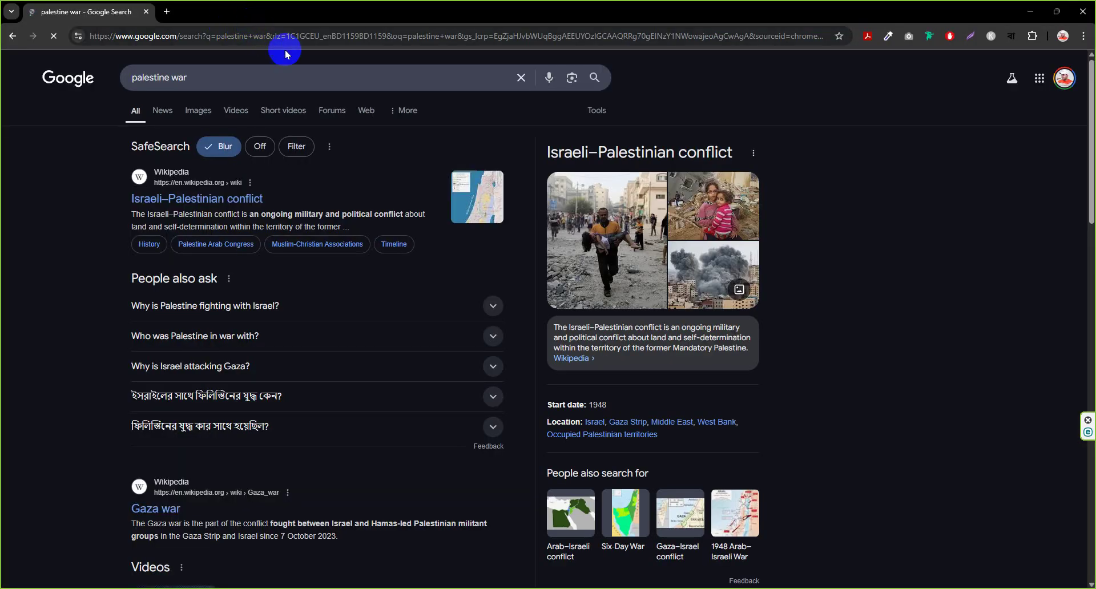
pyautogui.click(197, 117)
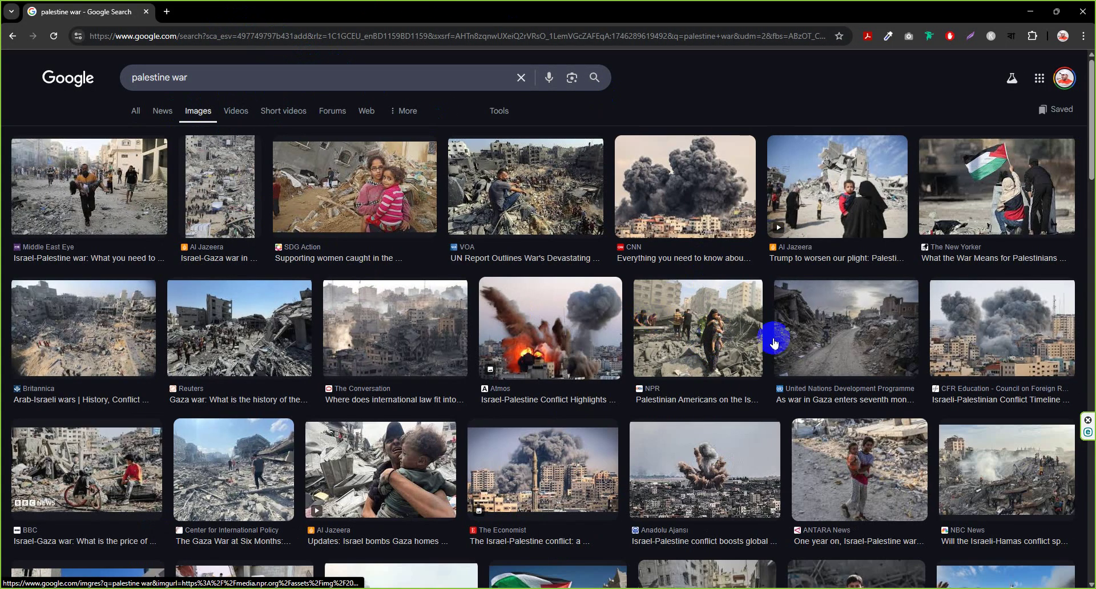
# - Browse the image results and open VOA's photo of the man sitting above the rubble on its own in a new browser tab
pyautogui.scroll(-9, 825, 311)
pyautogui.scroll(8, 825, 310)
pyautogui.scroll(1, 825, 313)
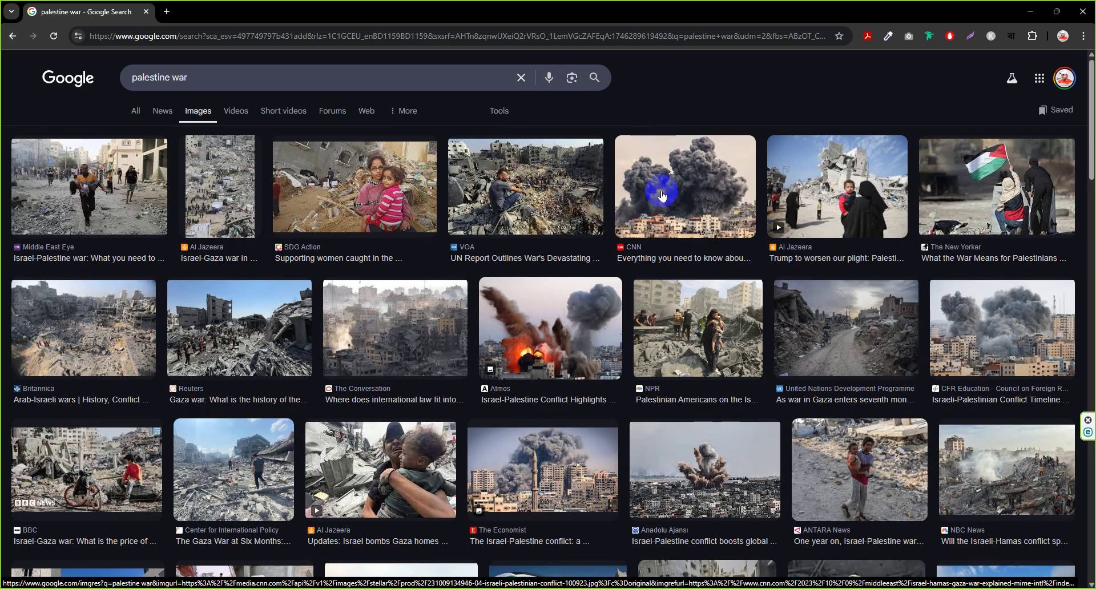
pyautogui.click(503, 177)
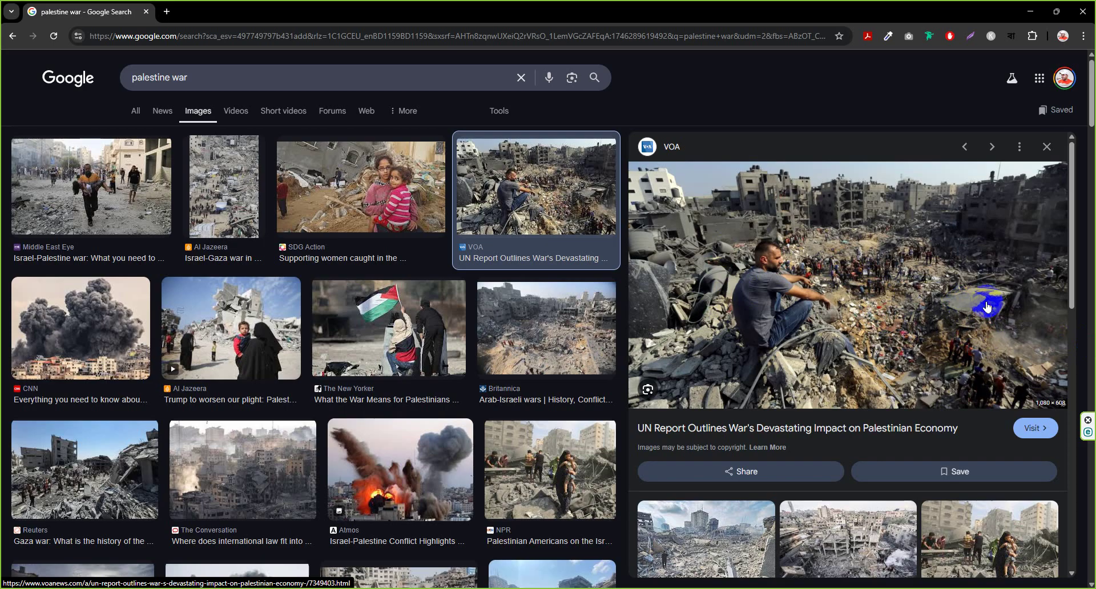
pyautogui.rightClick(736, 232)
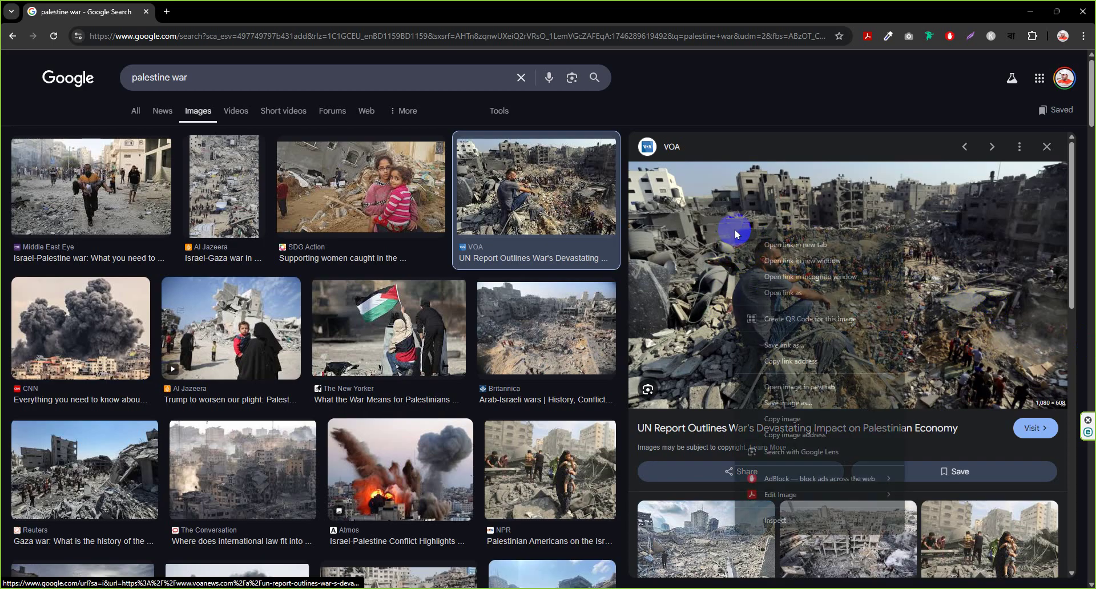
pyautogui.click(808, 392)
pyautogui.click(177, 11)
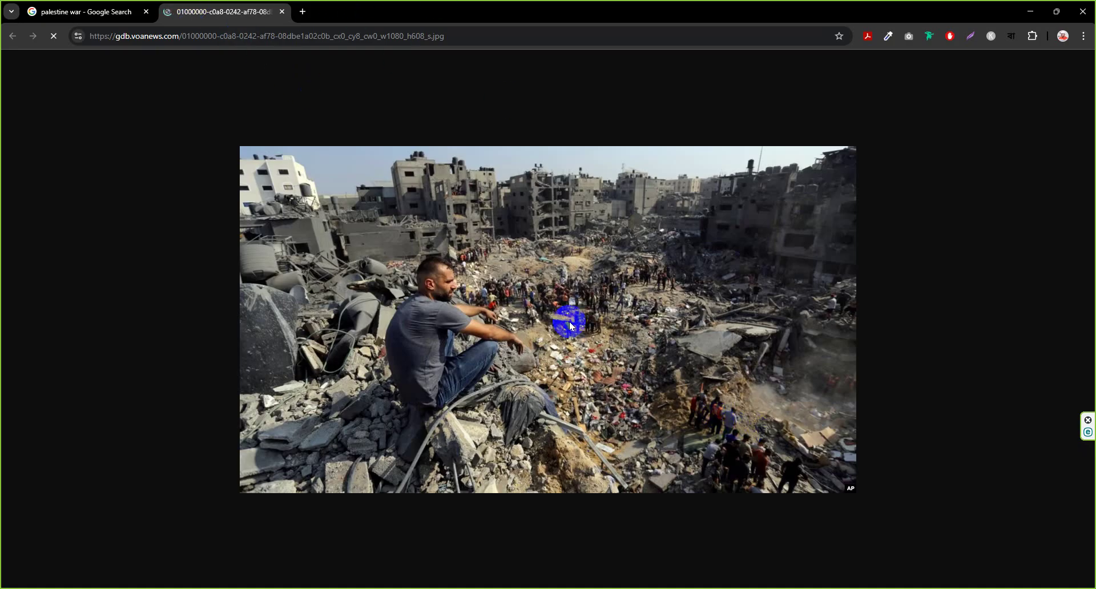
# - Copy the full-size photo of the man sitting above the rubble to the clipboard
pyautogui.rightClick(455, 250)
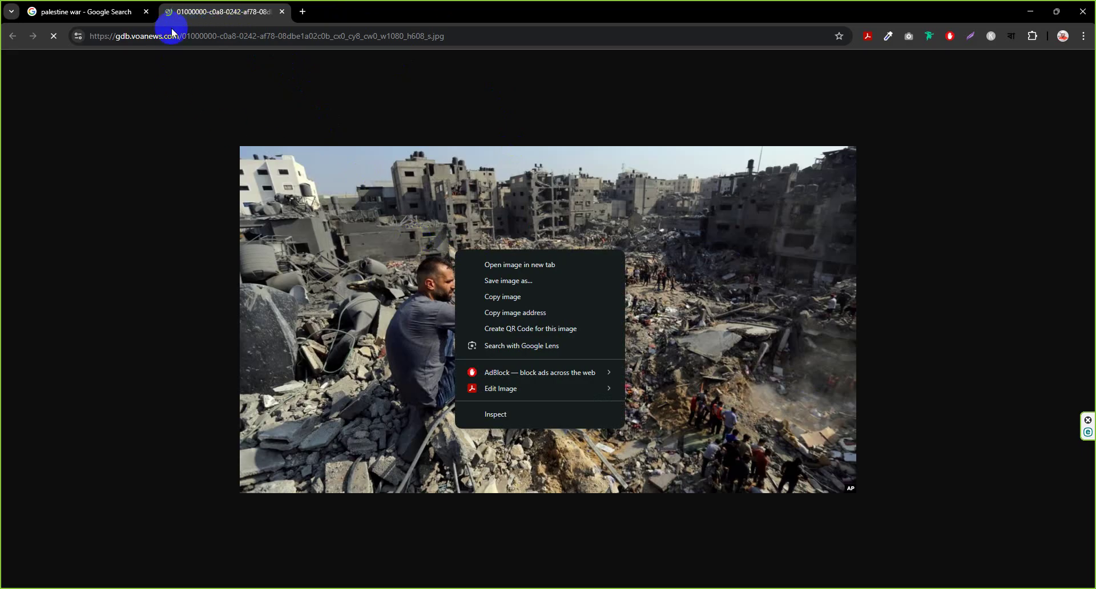
pyautogui.rightClick(510, 214)
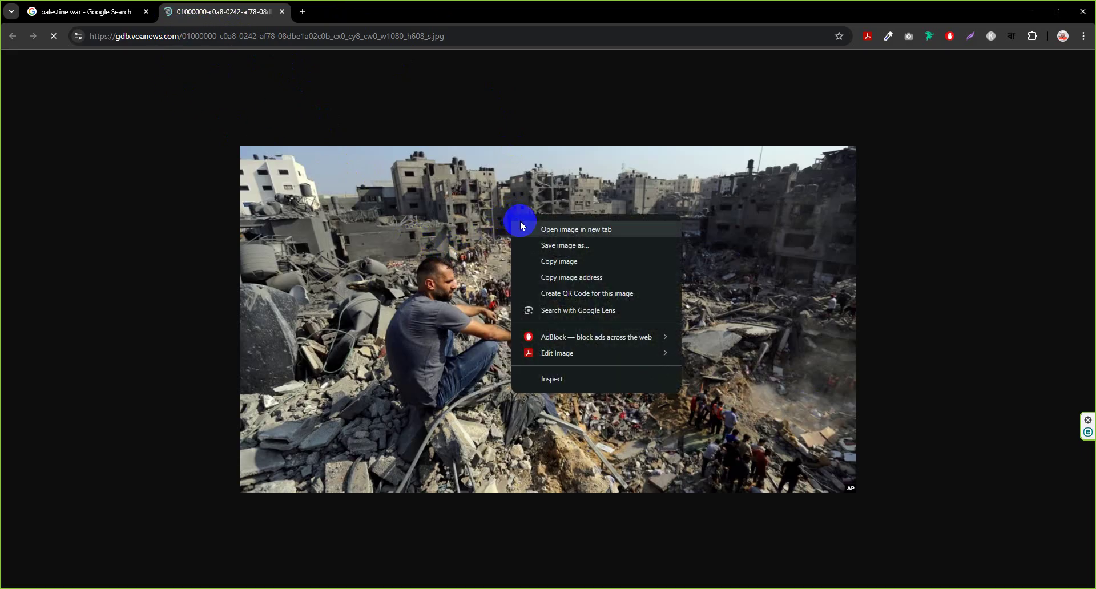
pyautogui.click(557, 262)
pyautogui.click(523, 279)
pyautogui.rightClick(484, 238)
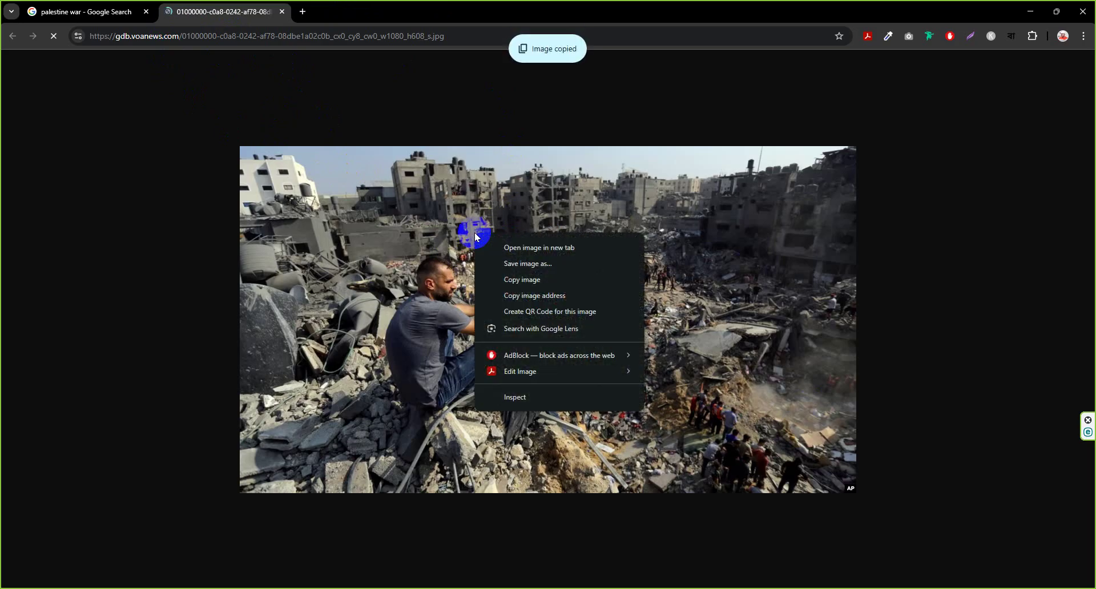
pyautogui.click(522, 279)
pyautogui.rightClick(481, 286)
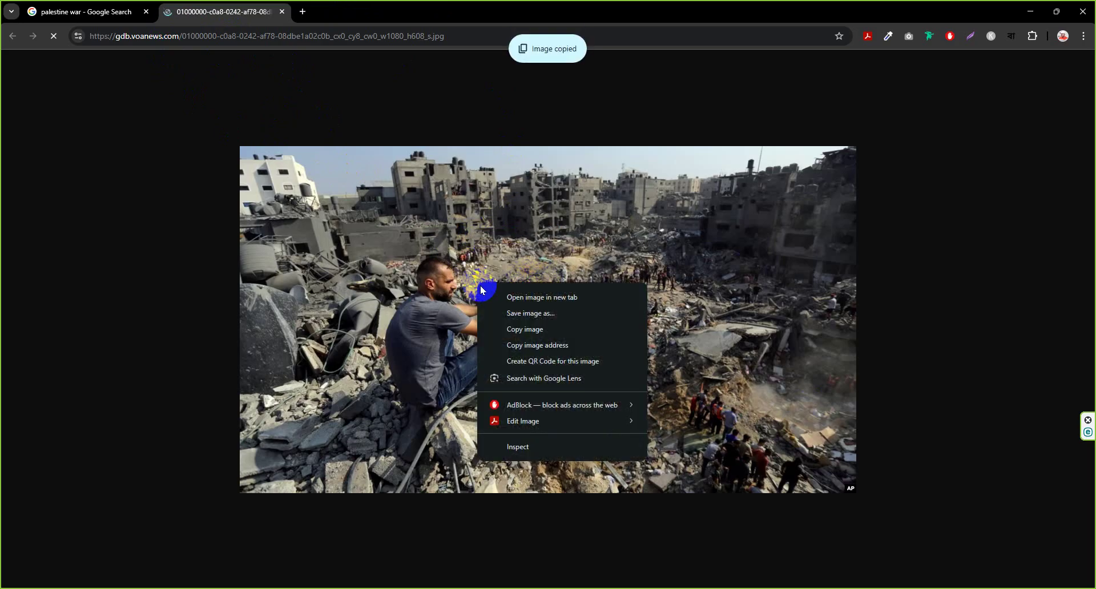
pyautogui.click(527, 329)
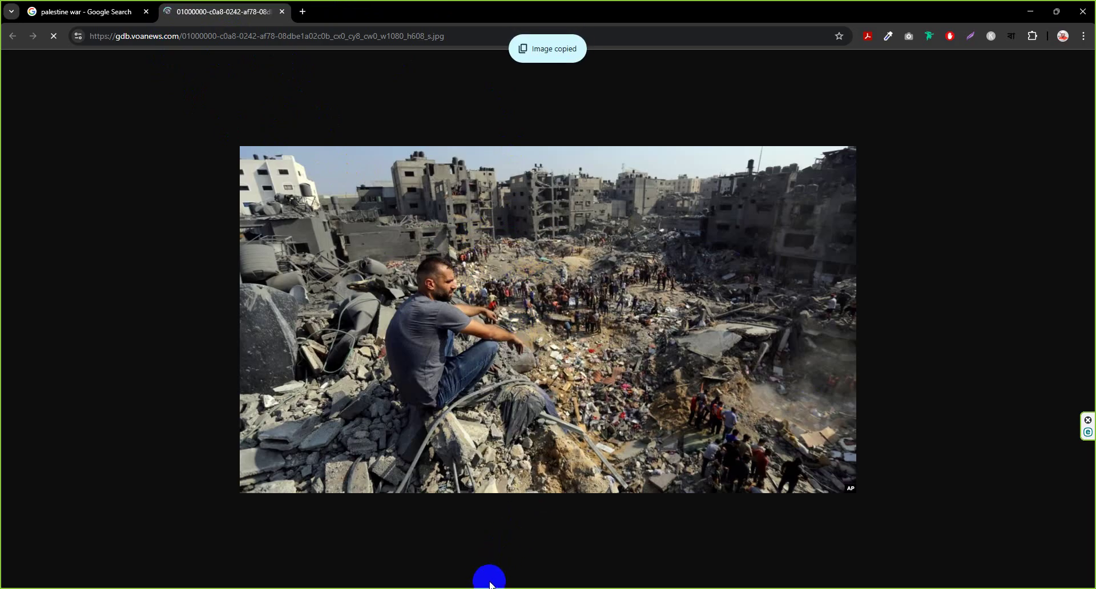
# - Switch back to Photoshop and paste the copied photo above the Rectangle 5 layer in Rectangle 5.psb
pyautogui.click(490, 582)
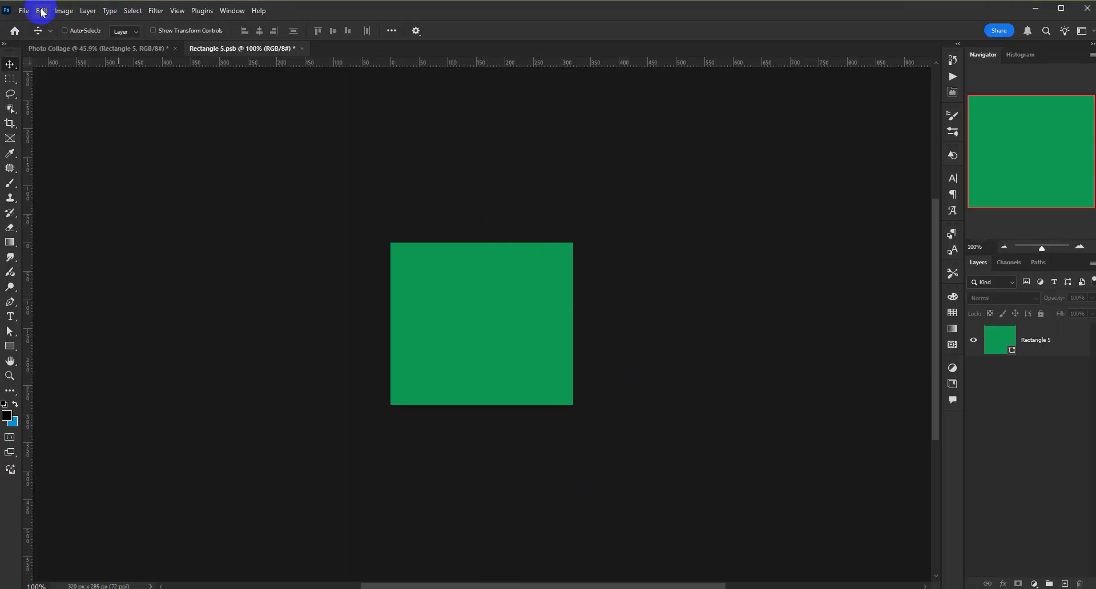
pyautogui.click(42, 10)
pyautogui.click(160, 11)
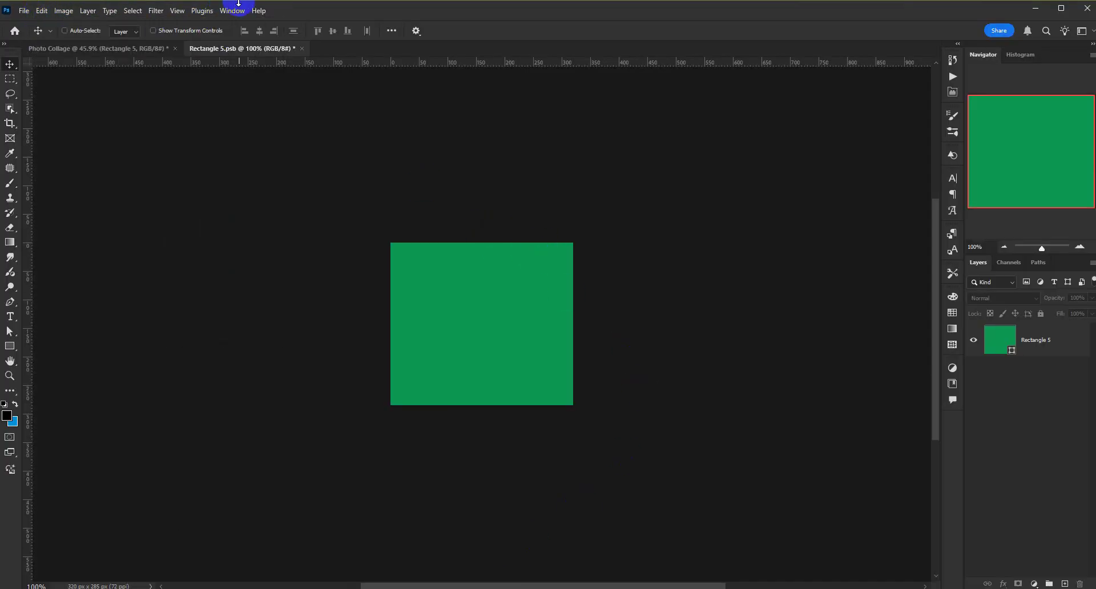
pyautogui.hotkey('ctrl', 'v')
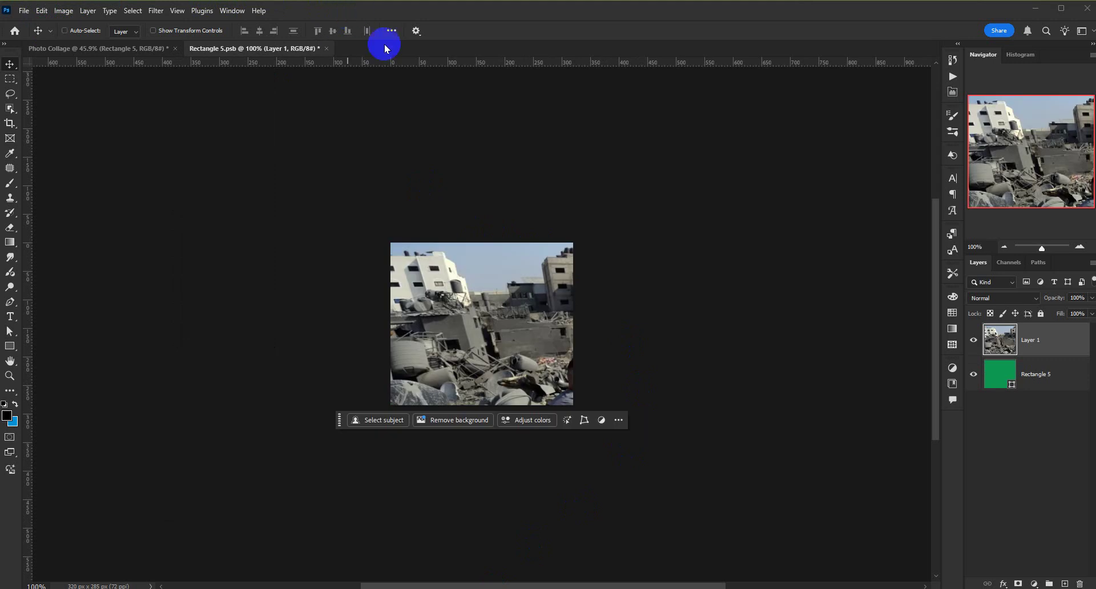
# - Move the pasted photo up and to the left until the seated man is in the middle of the canvas
pyautogui.moveTo(489, 355); pyautogui.dragTo(448, 240)
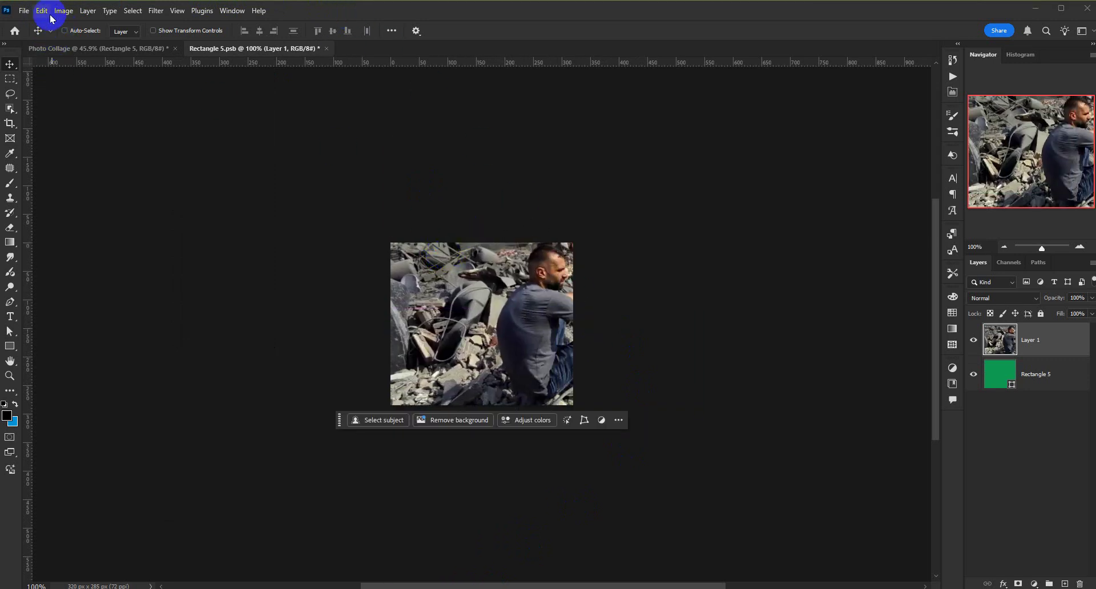
pyautogui.click(42, 11)
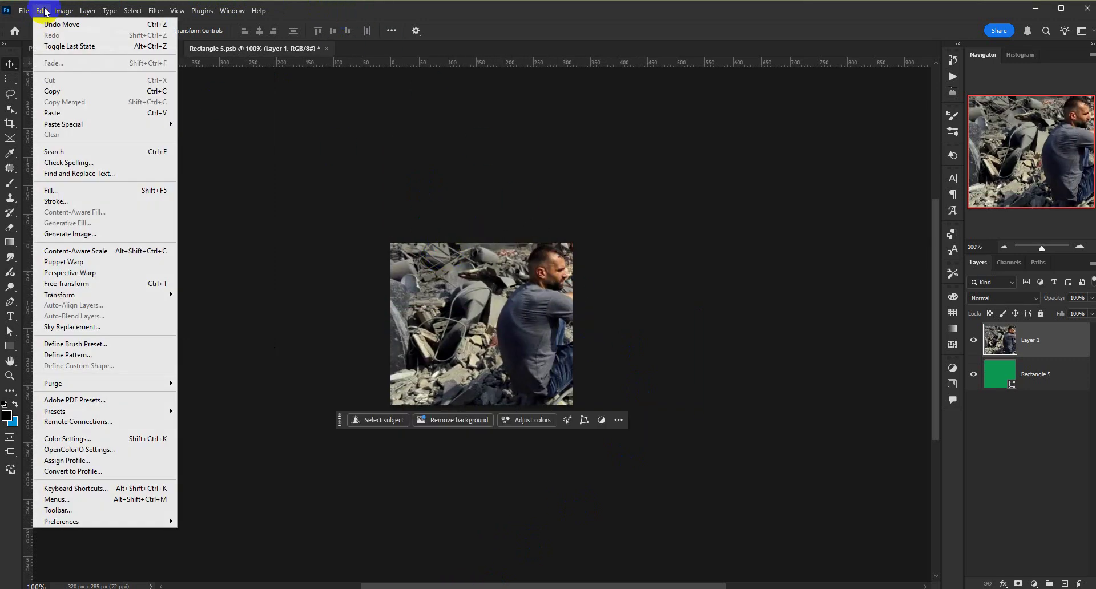
pyautogui.click(502, 8)
pyautogui.moveTo(521, 388); pyautogui.dragTo(467, 333)
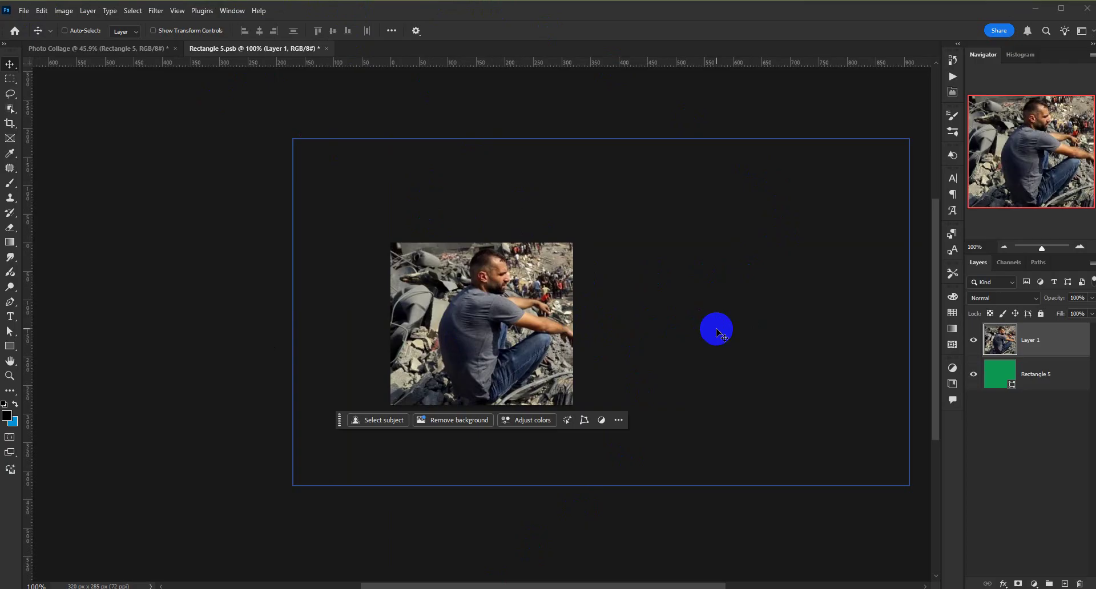
# - Try converting the Layer 1 photo to a smart object and shifting it slightly, and undo these changes
pyautogui.click(1028, 346)
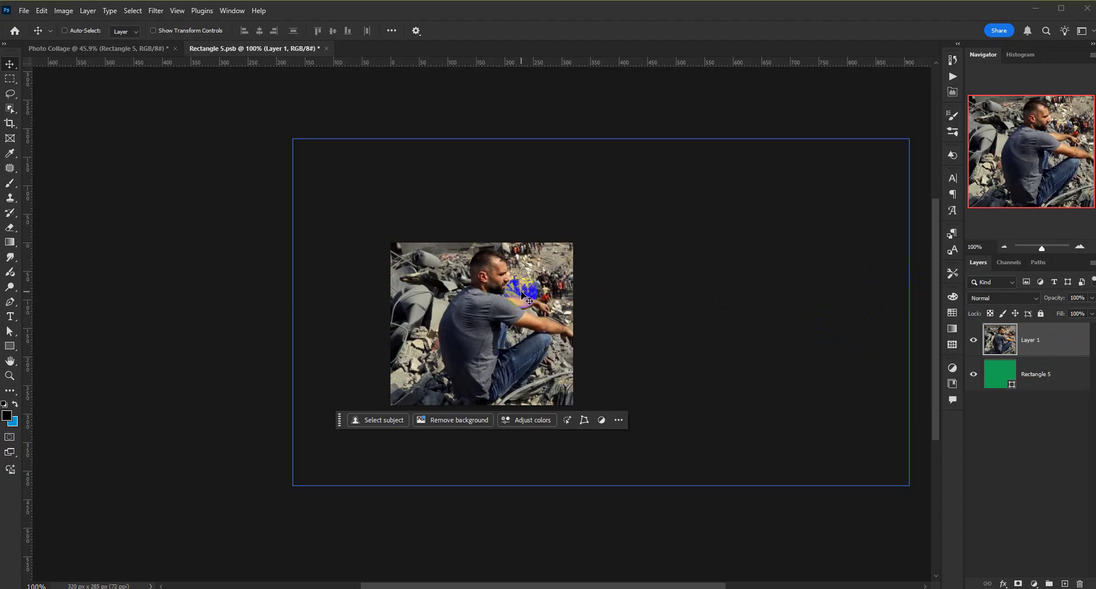
pyautogui.click(1033, 342)
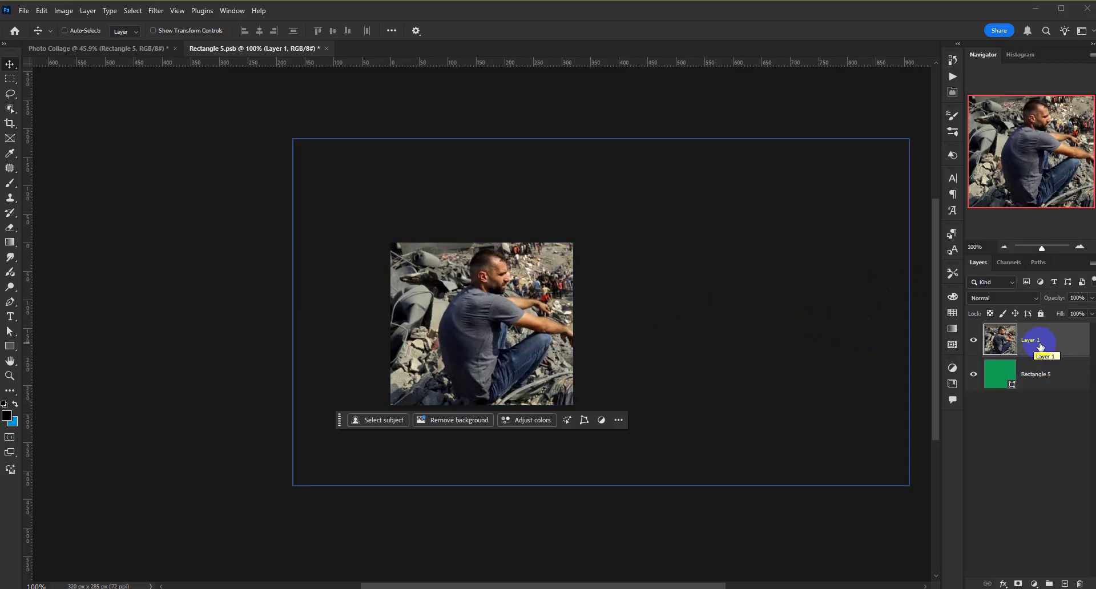
pyautogui.rightClick(1040, 346)
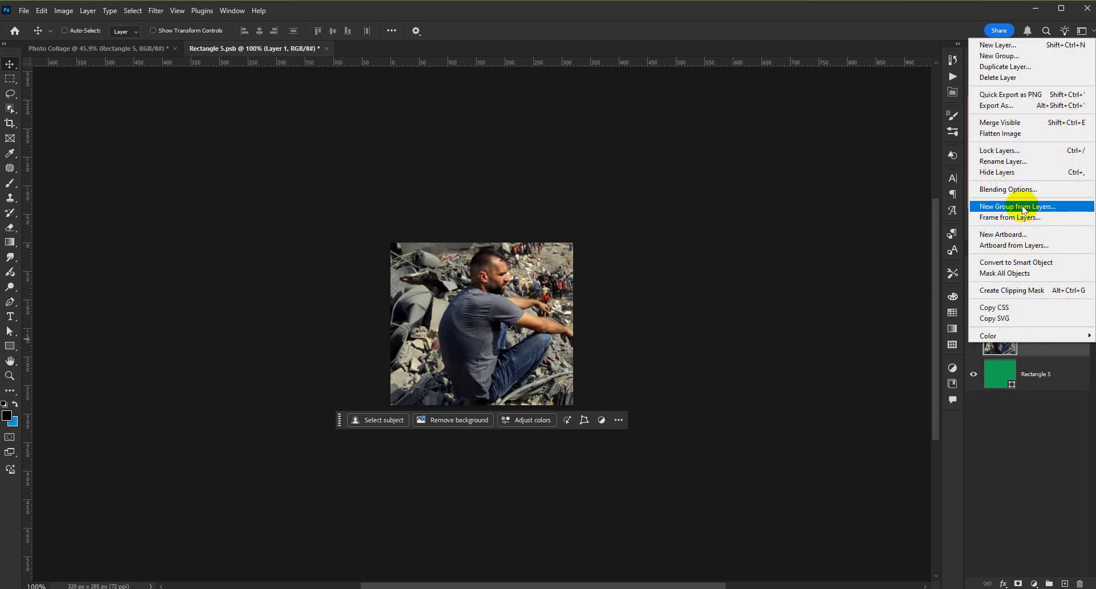
pyautogui.click(1037, 264)
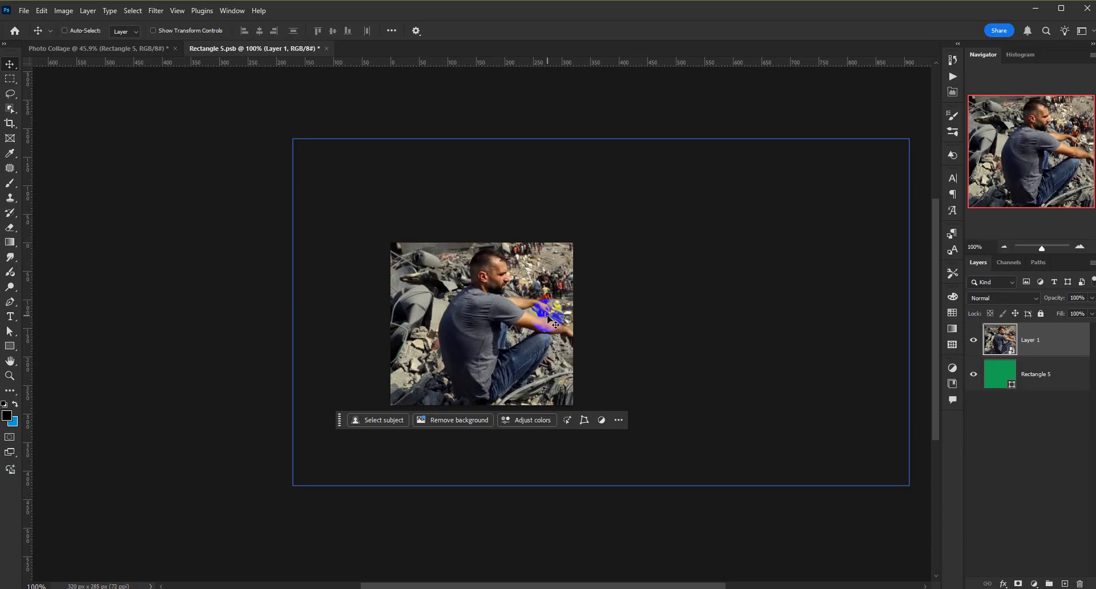
pyautogui.moveTo(510, 323); pyautogui.dragTo(496, 316)
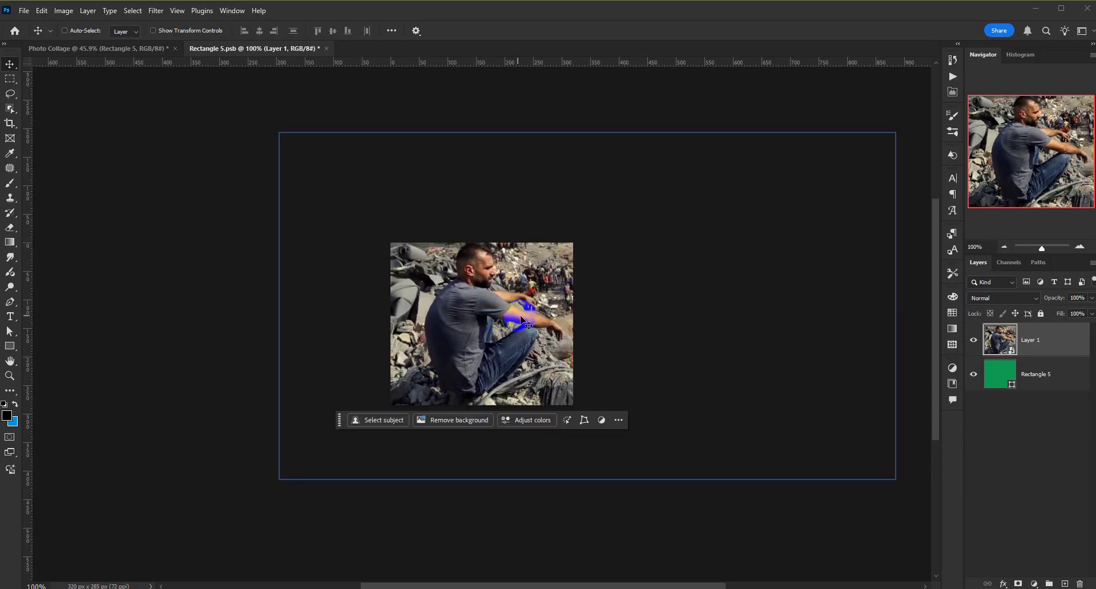
pyautogui.hotkey('ctrl', 'z')
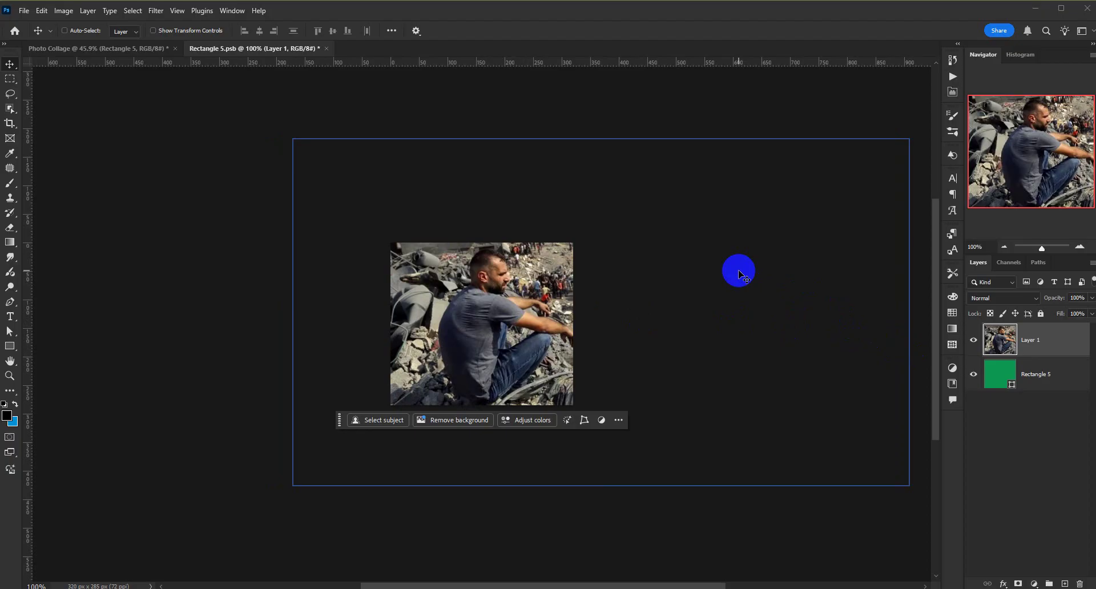
# - Shift the Layer 1 photo slightly left and down so the man's head and arms fit the canvas, keeping Layer 1 selected
pyautogui.click(1058, 381)
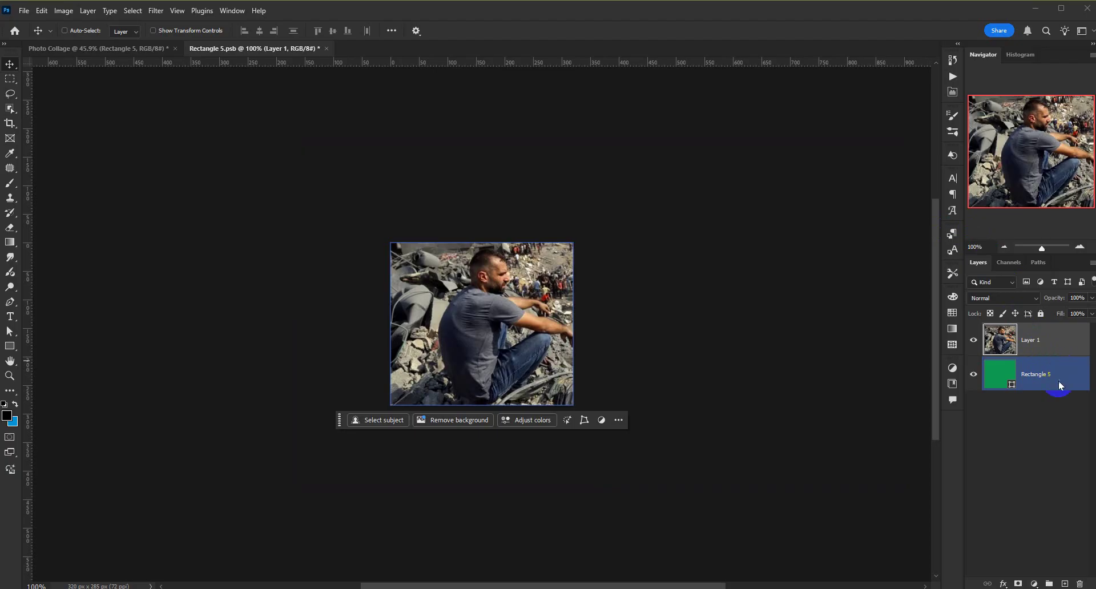
pyautogui.click(1030, 447)
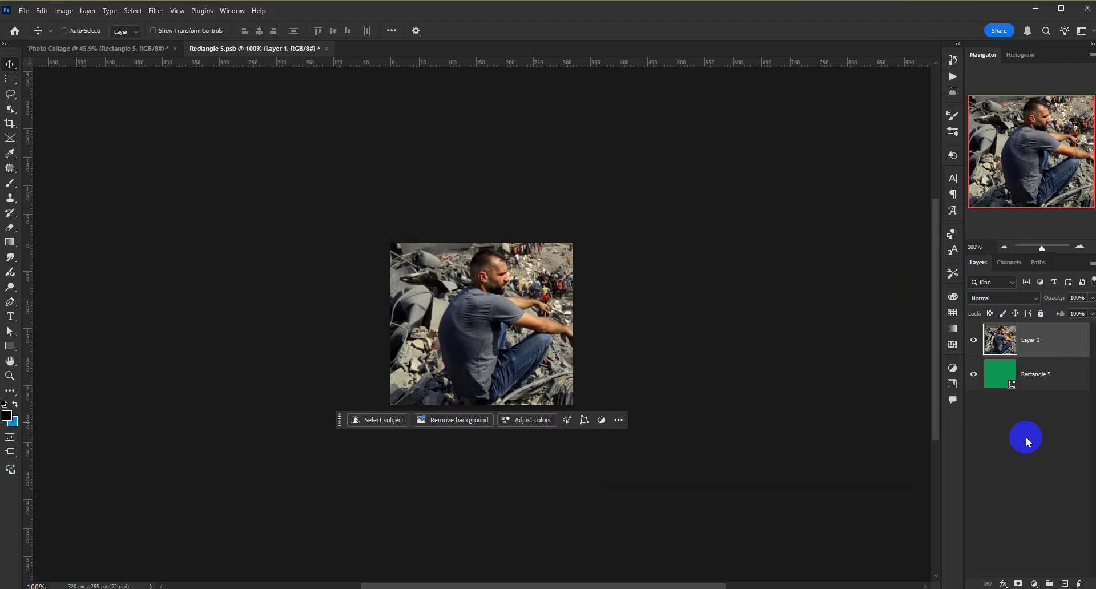
pyautogui.moveTo(518, 355); pyautogui.dragTo(502, 366)
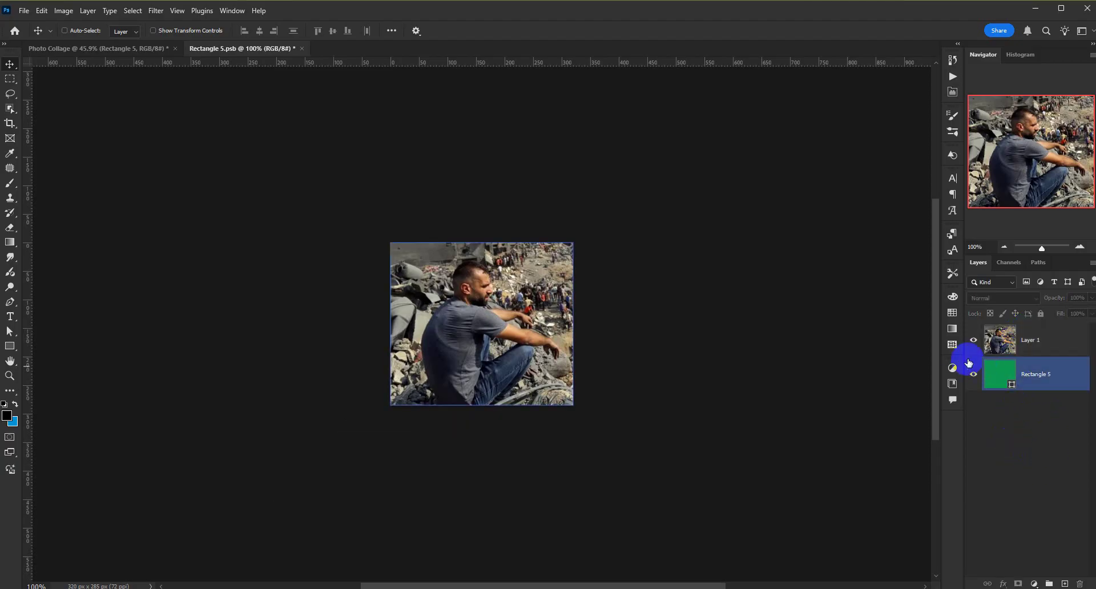
pyautogui.click(1018, 347)
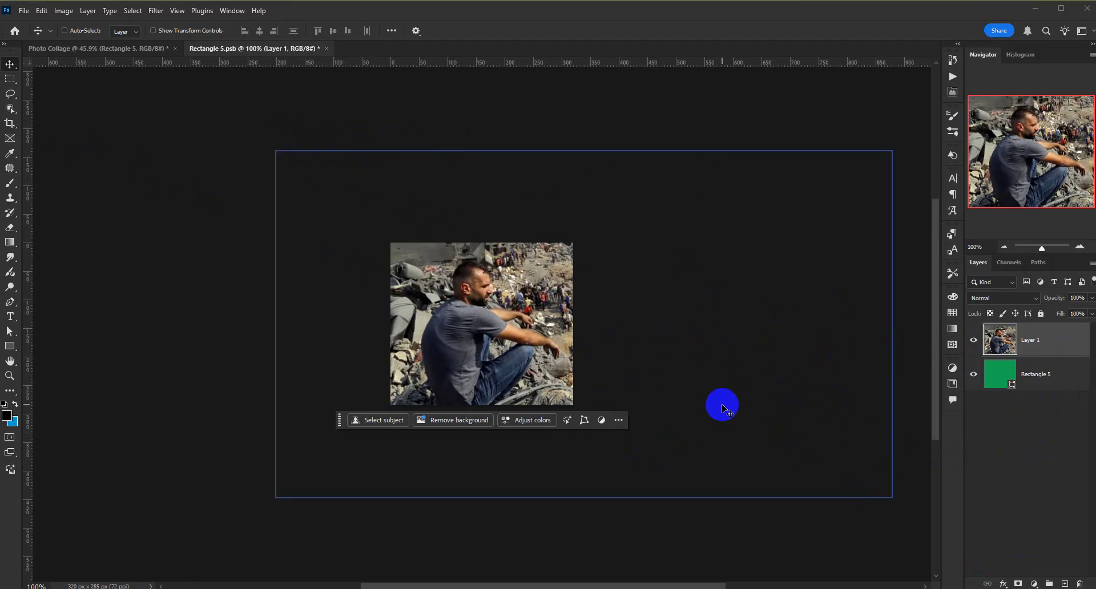
# - Scale the Layer 1 photo down proportionally to about 52% with Free Transform, pulling both sides in toward the canvas
pyautogui.click(42, 11)
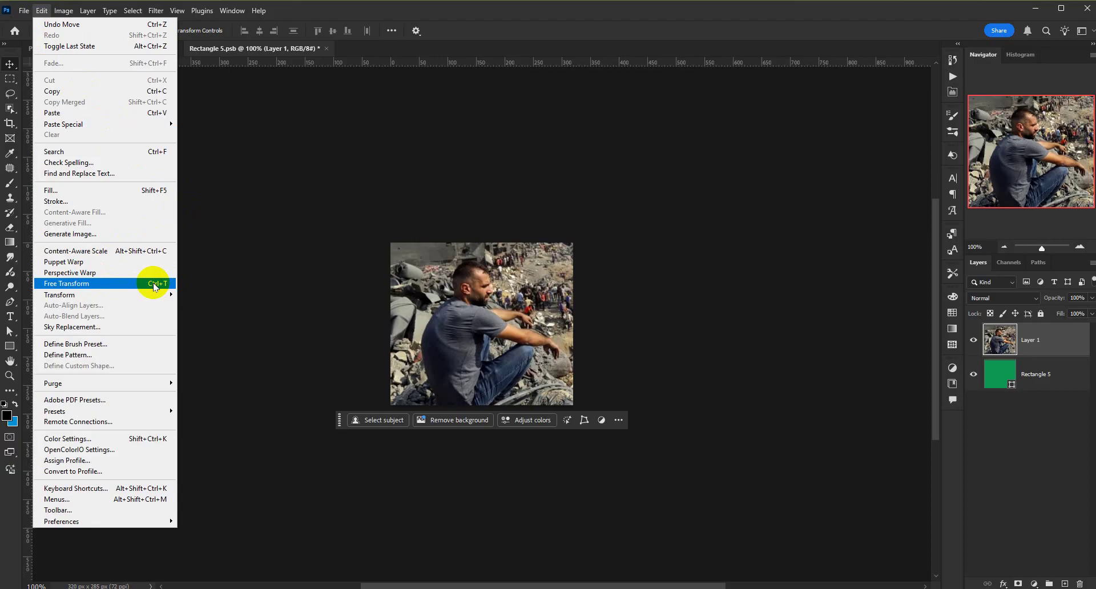
pyautogui.click(127, 284)
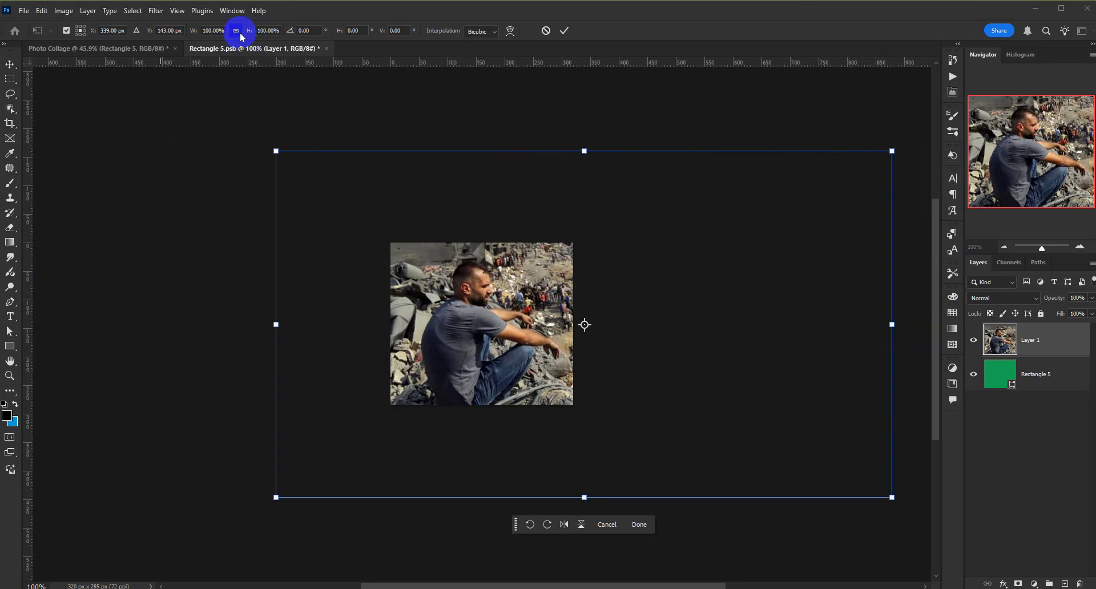
pyautogui.moveTo(895, 324); pyautogui.dragTo(744, 334)
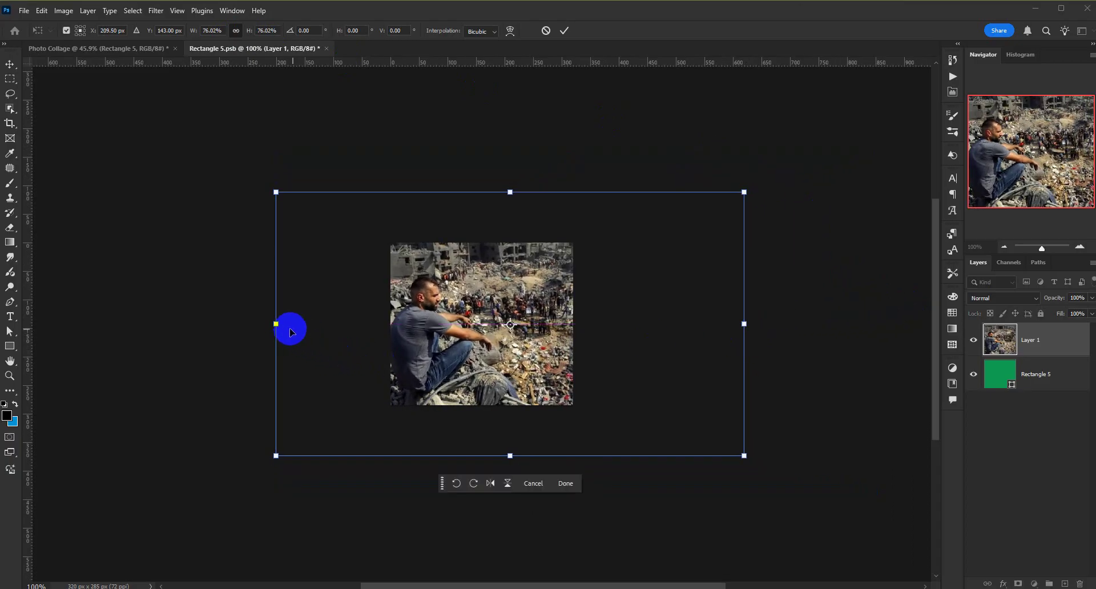
pyautogui.moveTo(275, 325); pyautogui.dragTo(364, 327)
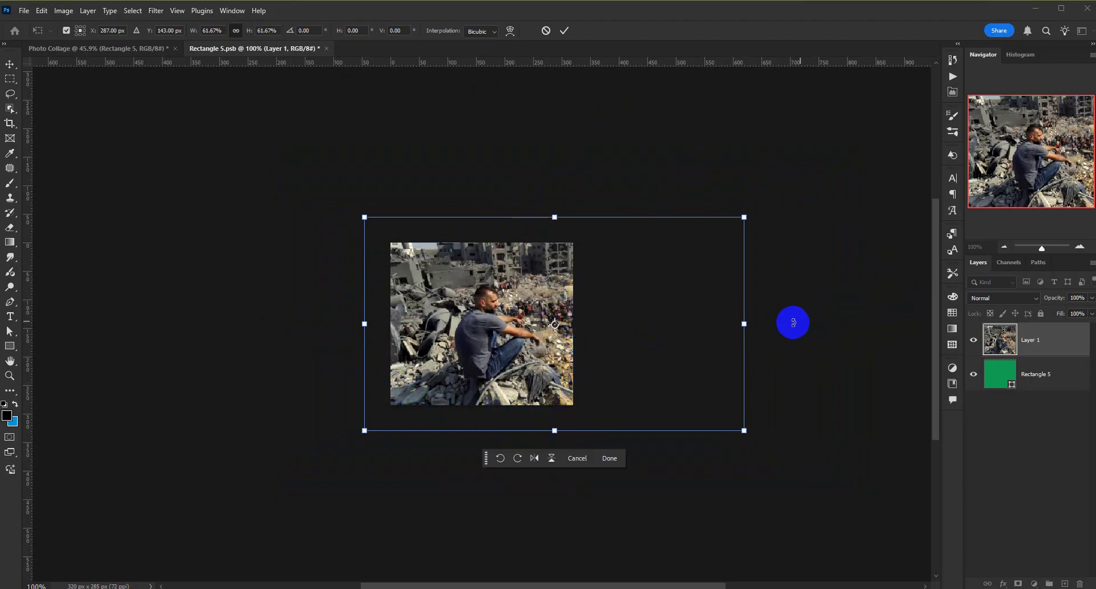
pyautogui.moveTo(743, 327); pyautogui.dragTo(685, 327)
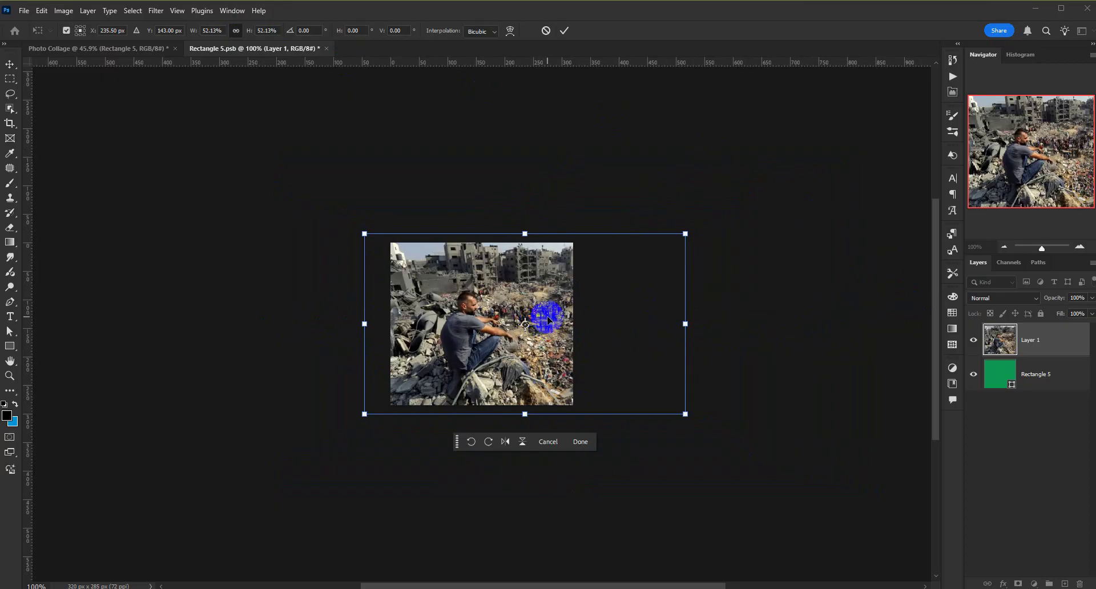
# - Centre the photo on the canvas at X 160 px, Y 142.50 px, reduce it to 50% and apply the transform
pyautogui.moveTo(555, 292)
pyautogui.mouseDown()
pyautogui.moveTo(452, 311)
pyautogui.moveTo(631, 318)
pyautogui.moveTo(539, 313)
pyautogui.moveTo(553, 312)
pyautogui.moveTo(547, 305)
pyautogui.mouseUp()
pyautogui.moveTo(483, 235); pyautogui.dragTo(482, 237)
pyautogui.moveTo(481, 414); pyautogui.dragTo(482, 412)
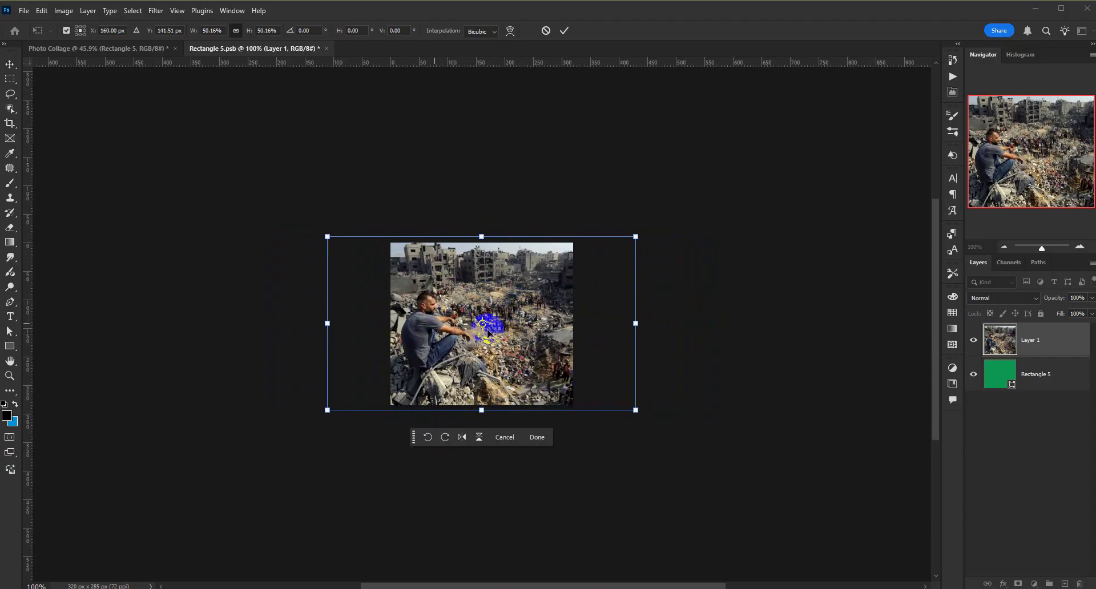
pyautogui.moveTo(482, 237); pyautogui.dragTo(482, 237)
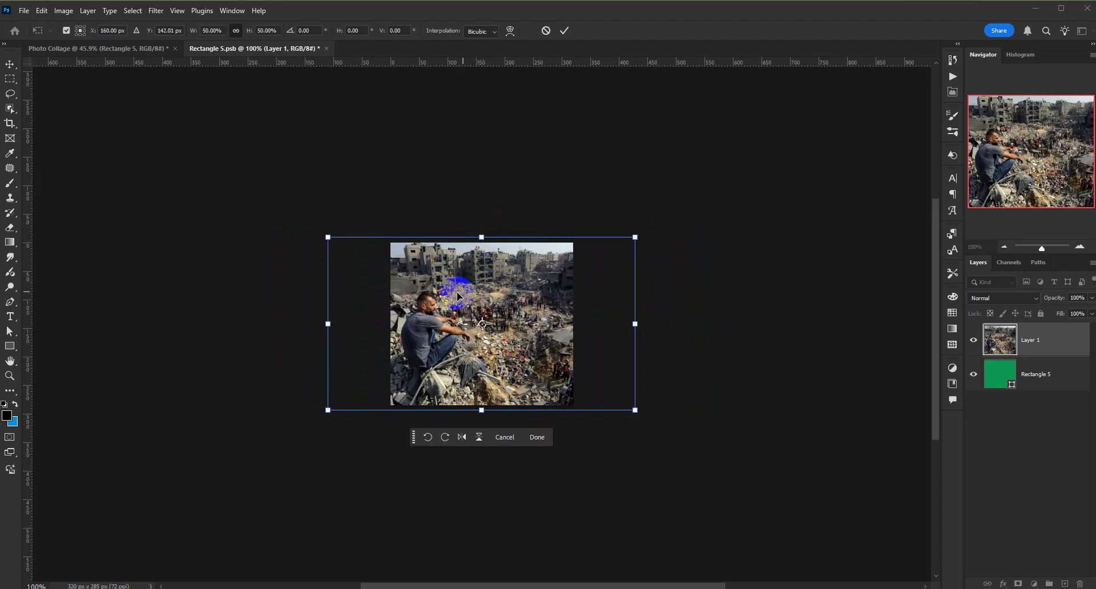
pyautogui.moveTo(503, 310); pyautogui.dragTo(503, 311)
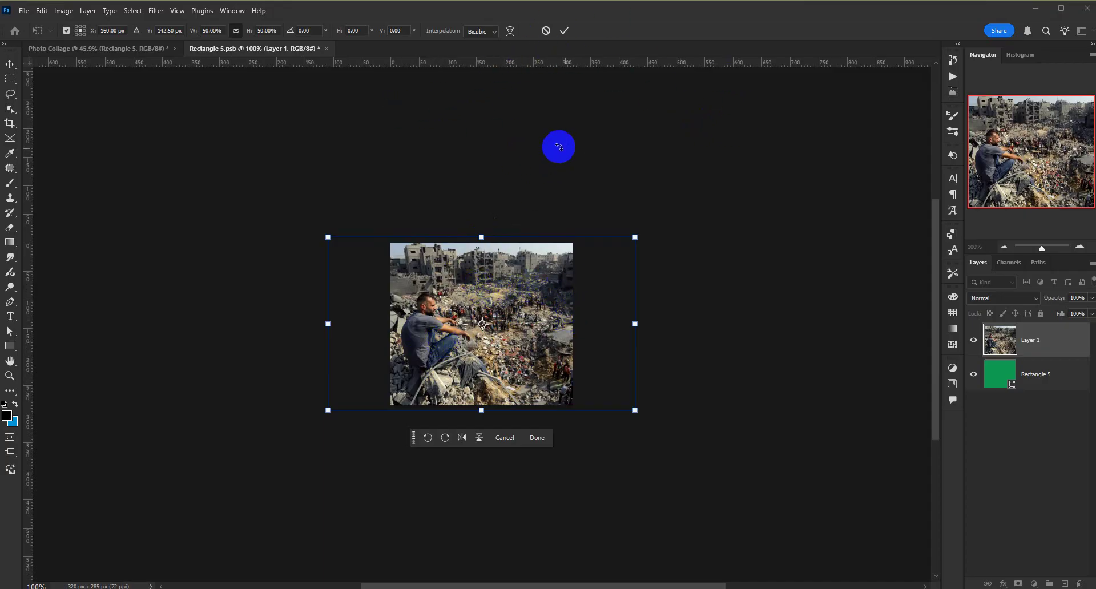
pyautogui.click(564, 32)
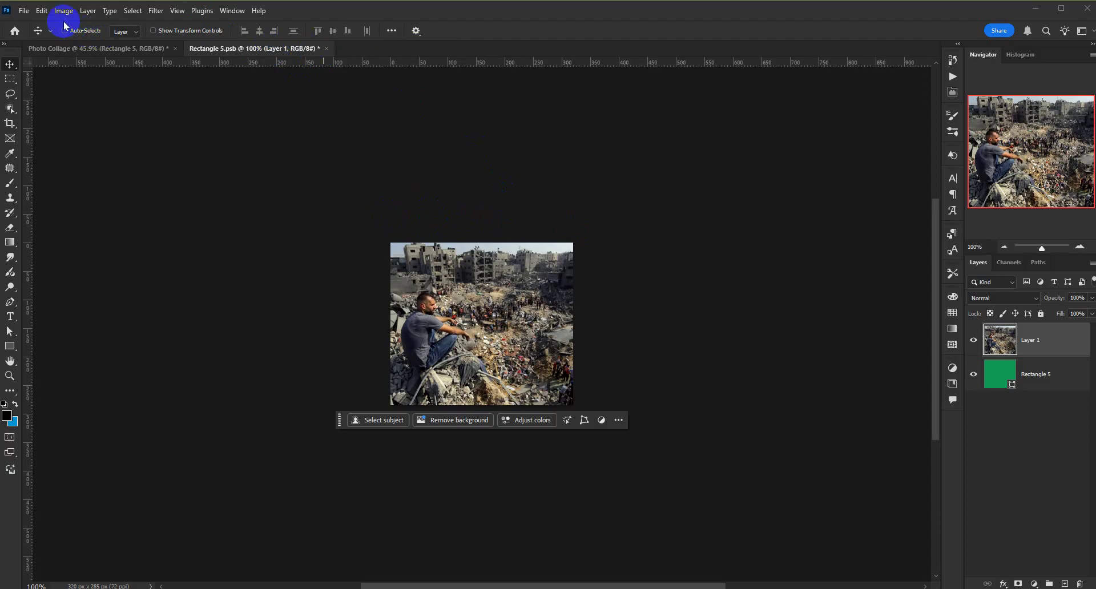
# - Save Rectangle 5.psb and switch to the Photo Collage document
pyautogui.click(21, 14)
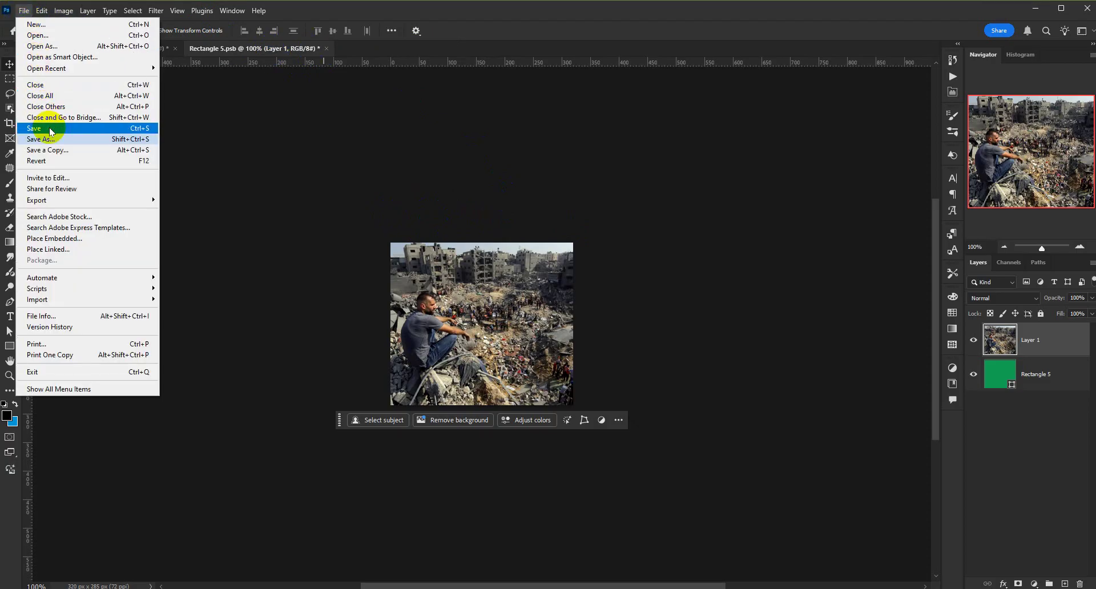
pyautogui.click(33, 134)
pyautogui.click(135, 48)
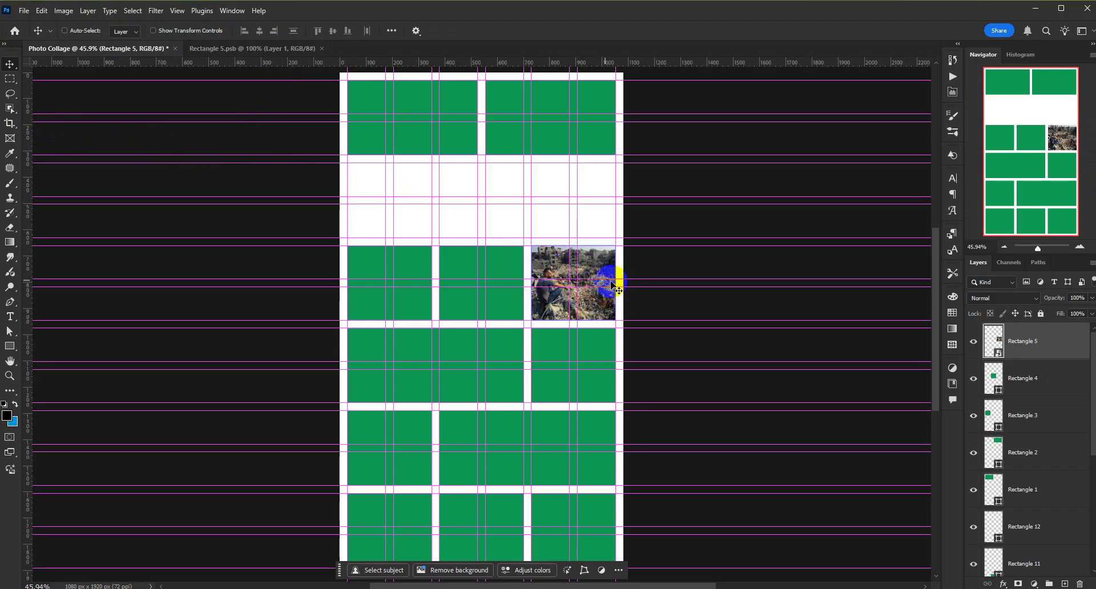
pyautogui.click(1021, 358)
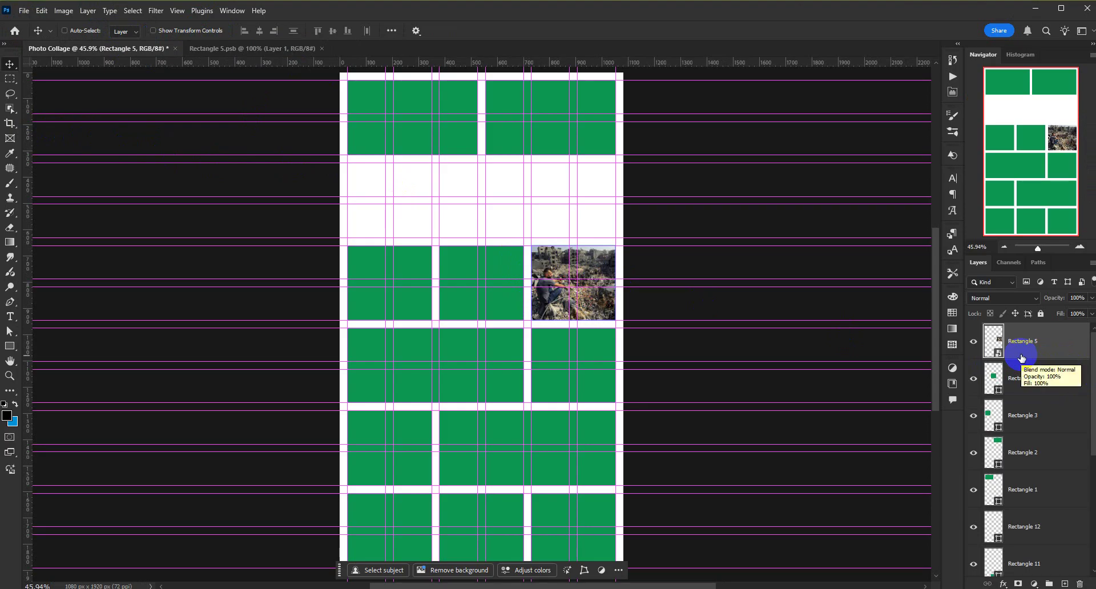
pyautogui.click(996, 349)
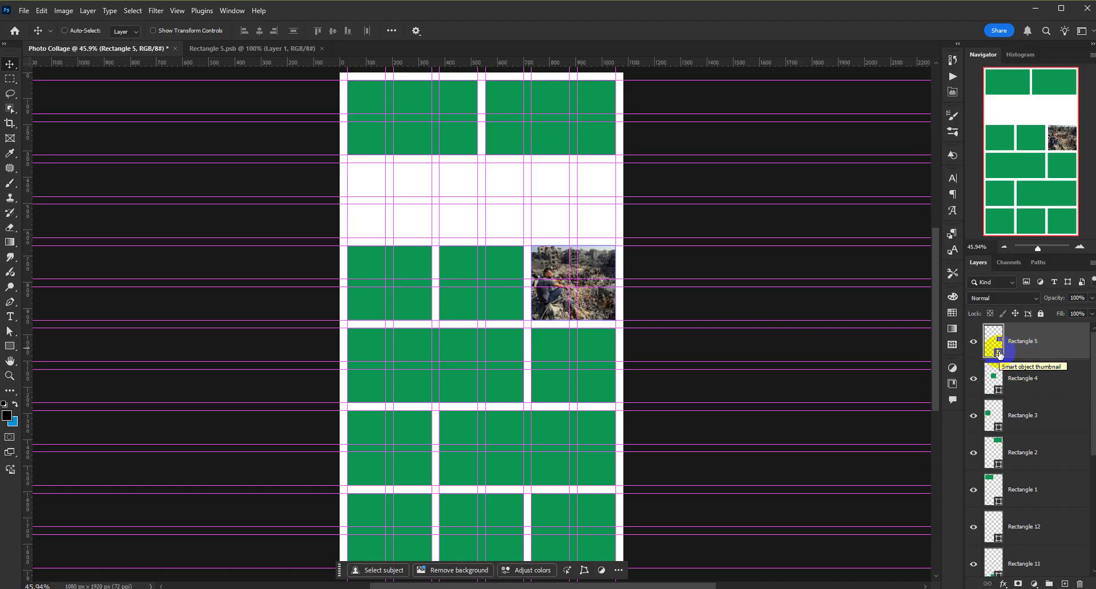
pyautogui.moveTo(999, 354); pyautogui.dragTo(537, 356)
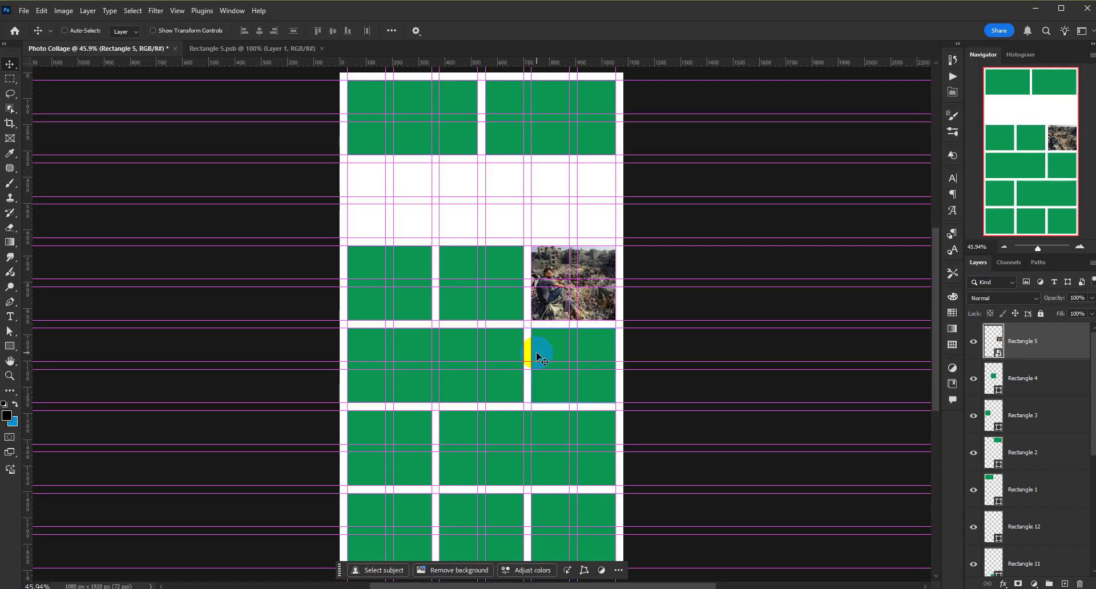
pyautogui.moveTo(536, 356); pyautogui.dragTo(998, 358)
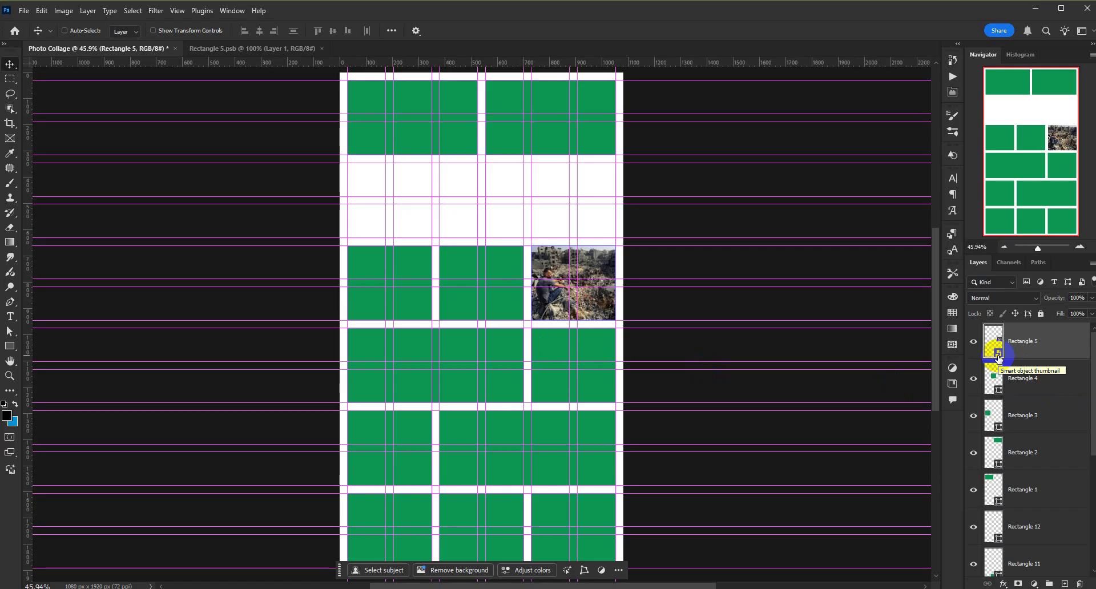
pyautogui.click(1042, 367)
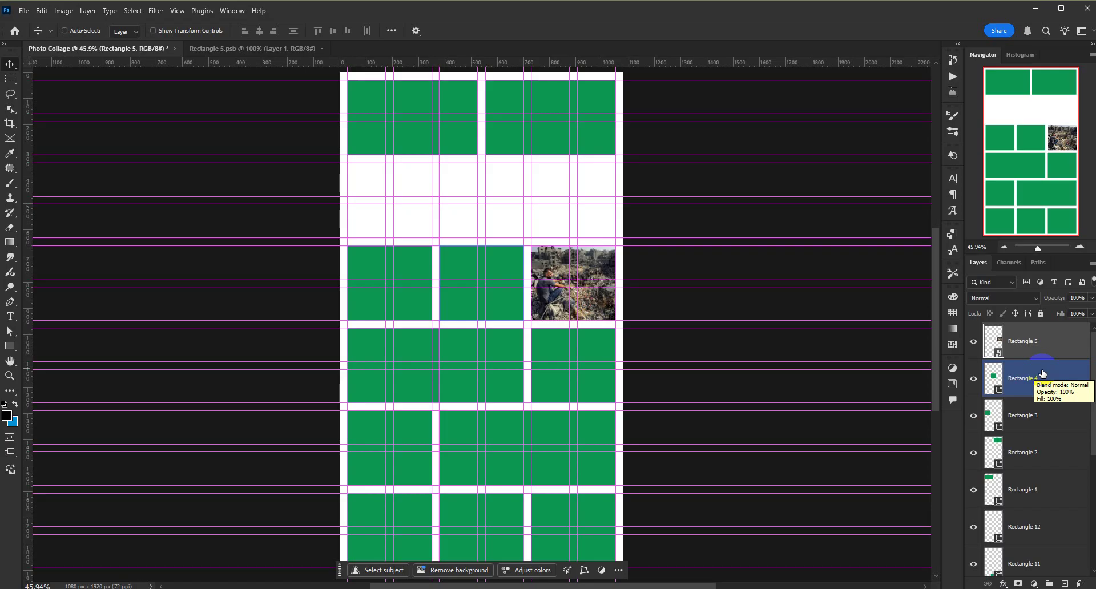
pyautogui.doubleClick(994, 341)
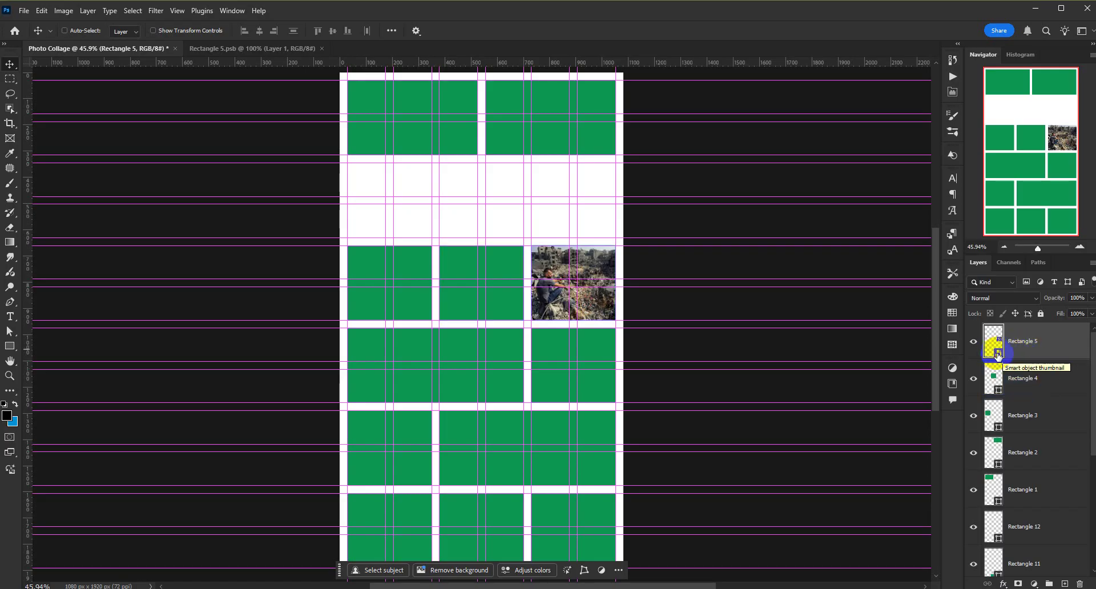
# - Close the saved Rectangle 5.psb document, keeping only the Photo Collage open
pyautogui.click(322, 49)
pyautogui.keyDown('ctrl'); pyautogui.click(453, 264); pyautogui.keyUp('ctrl')
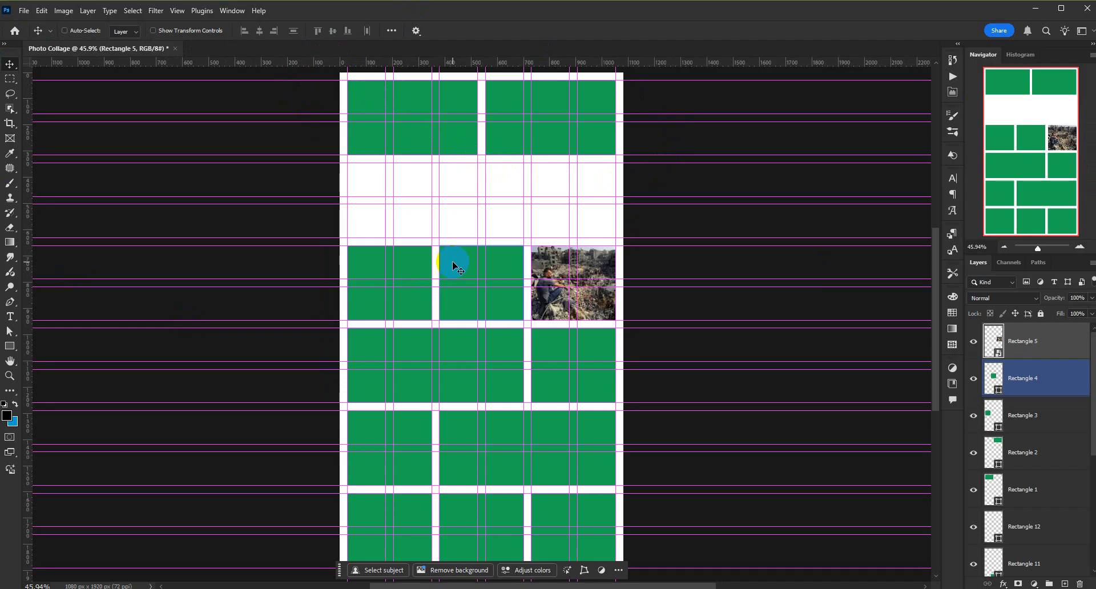
pyautogui.keyDown('ctrl'); pyautogui.click(354, 201); pyautogui.keyUp('ctrl')
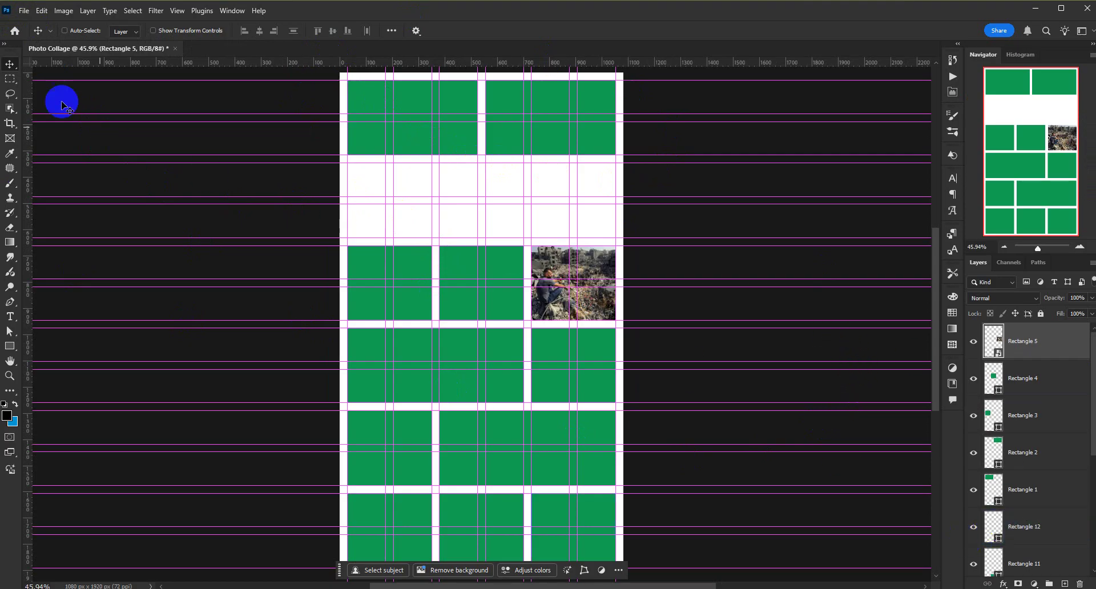
# - Save the collage on the computer as Photo Collage.psd in the PFP folder on drive G, with Maximize Compatibility enabled
pyautogui.click(24, 11)
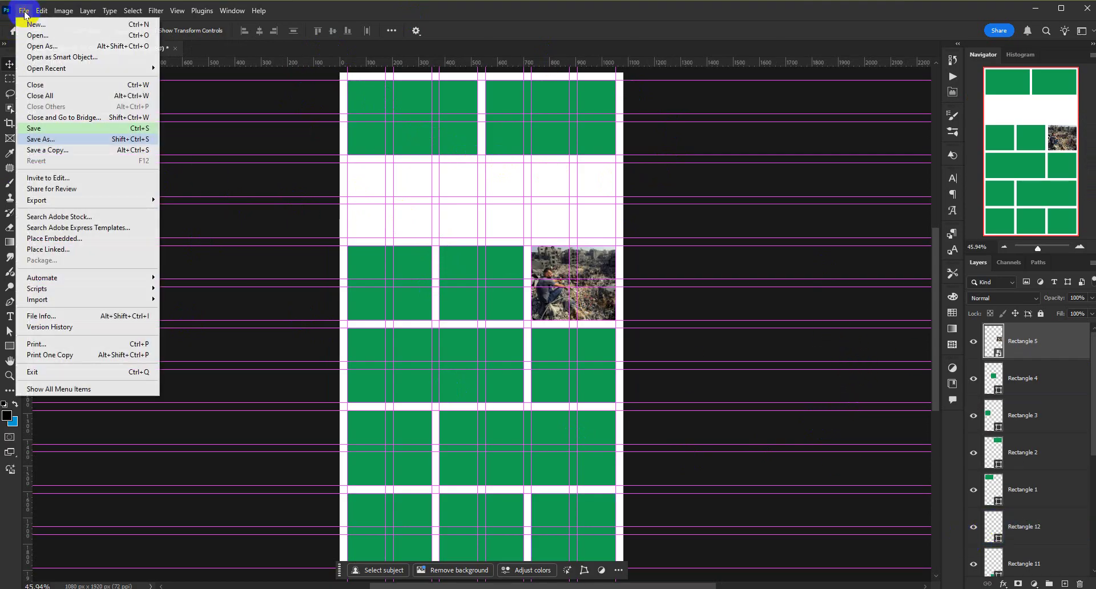
pyautogui.click(63, 132)
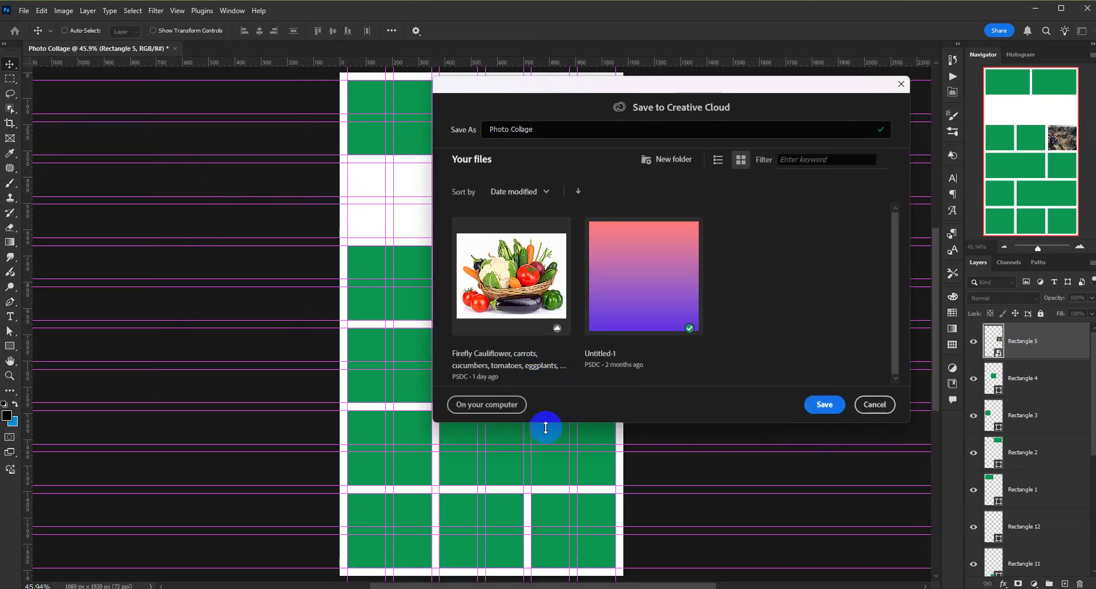
pyautogui.click(492, 406)
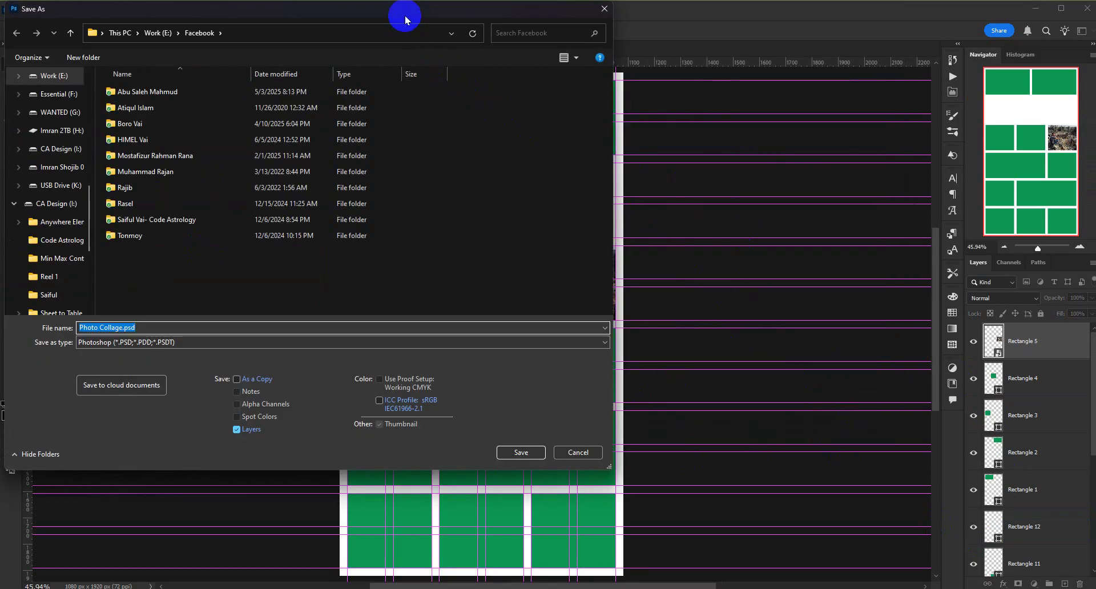
pyautogui.press('Escape')
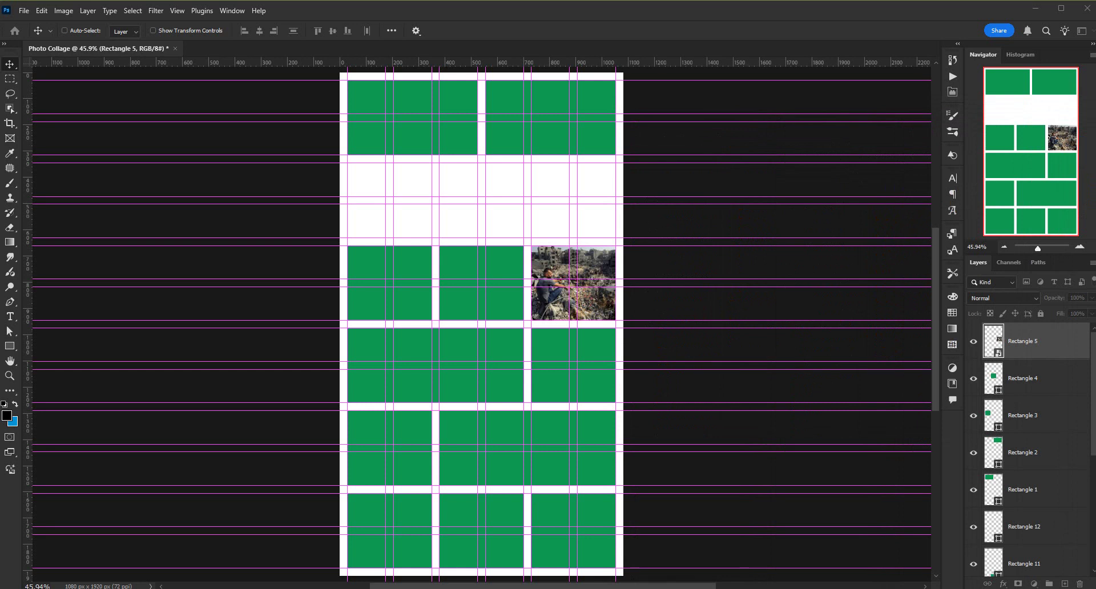
pyautogui.hotkey('ctrl', 's')
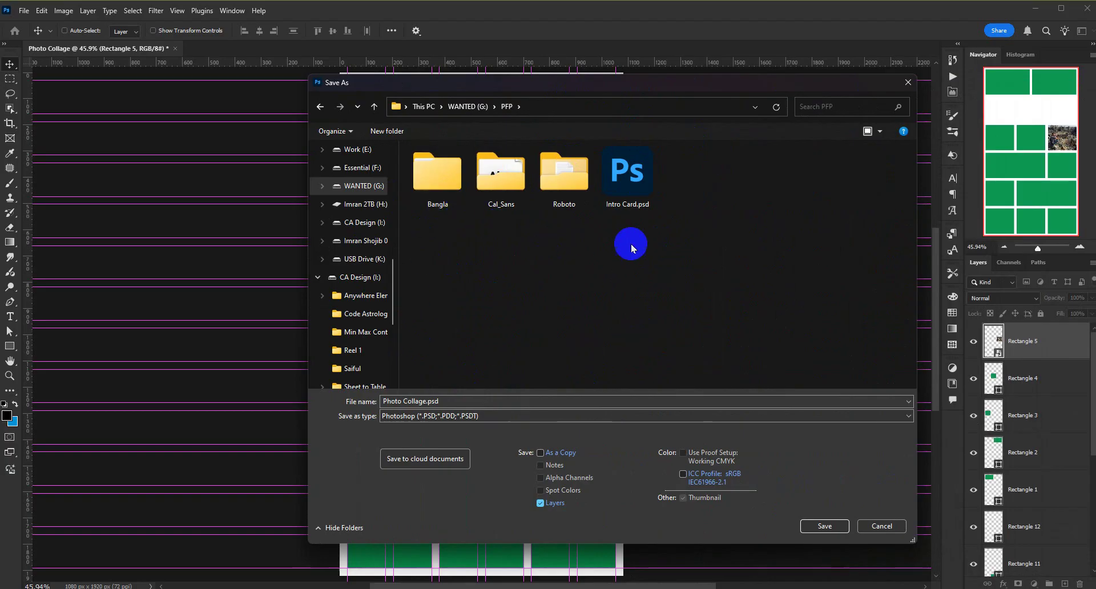
pyautogui.click(824, 526)
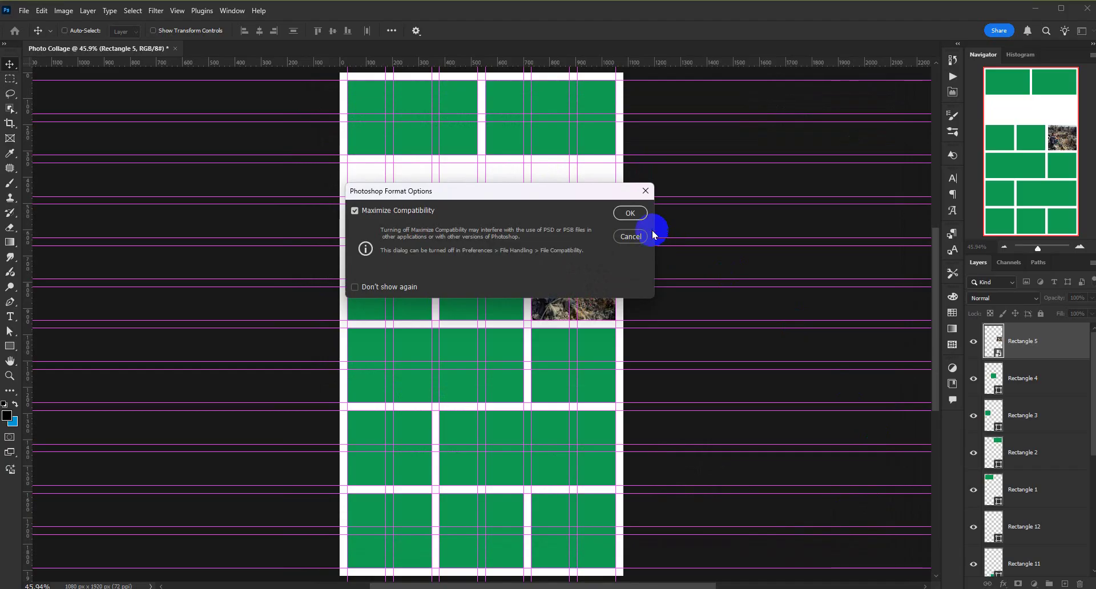
pyautogui.click(631, 213)
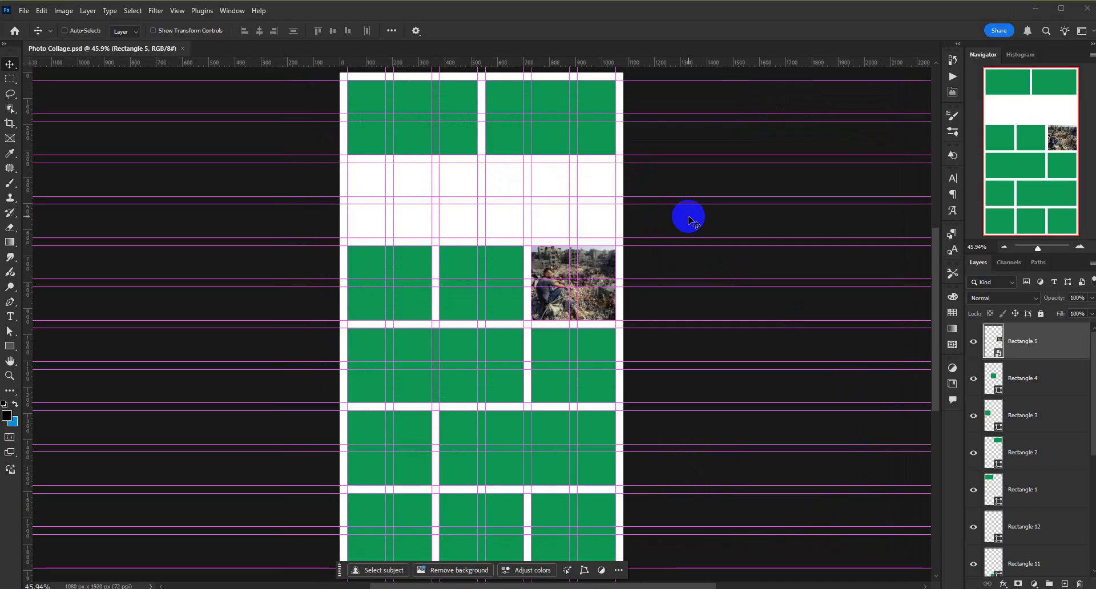
# - Select Rectangle 4 and Rectangle 5 in turn and toggle Rectangle 5's visibility to match the layers with their placeholders on the canvas
pyautogui.click(571, 328)
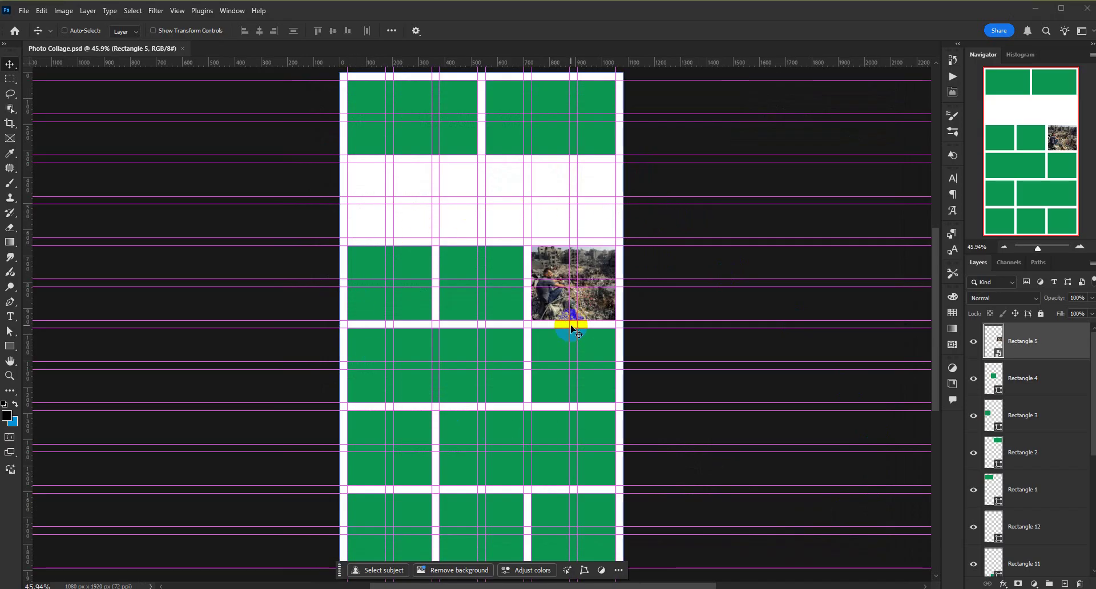
pyautogui.click(1035, 380)
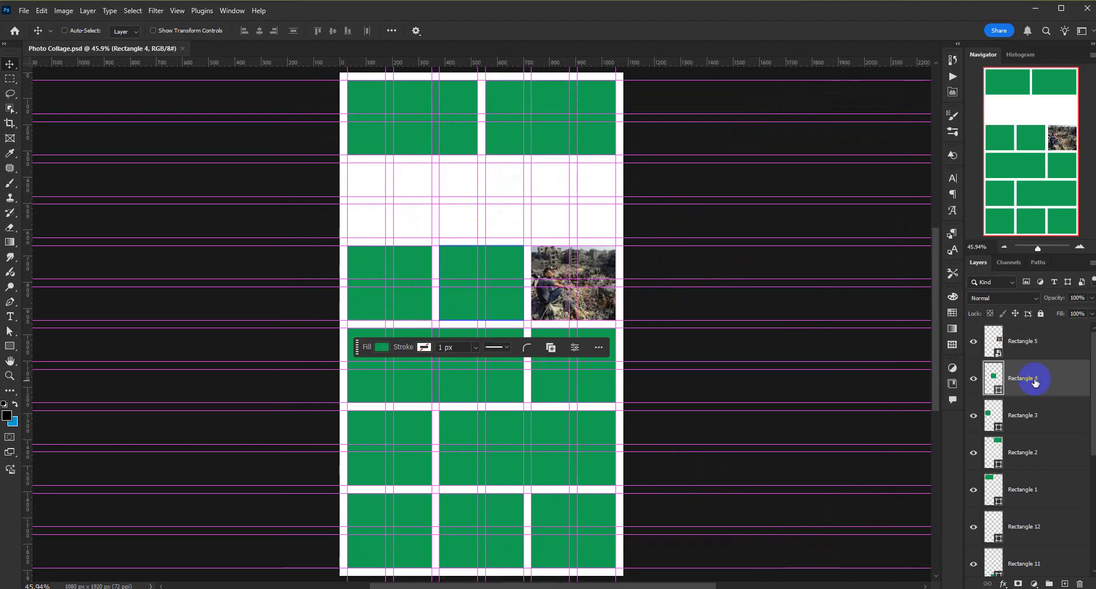
pyautogui.click(1028, 341)
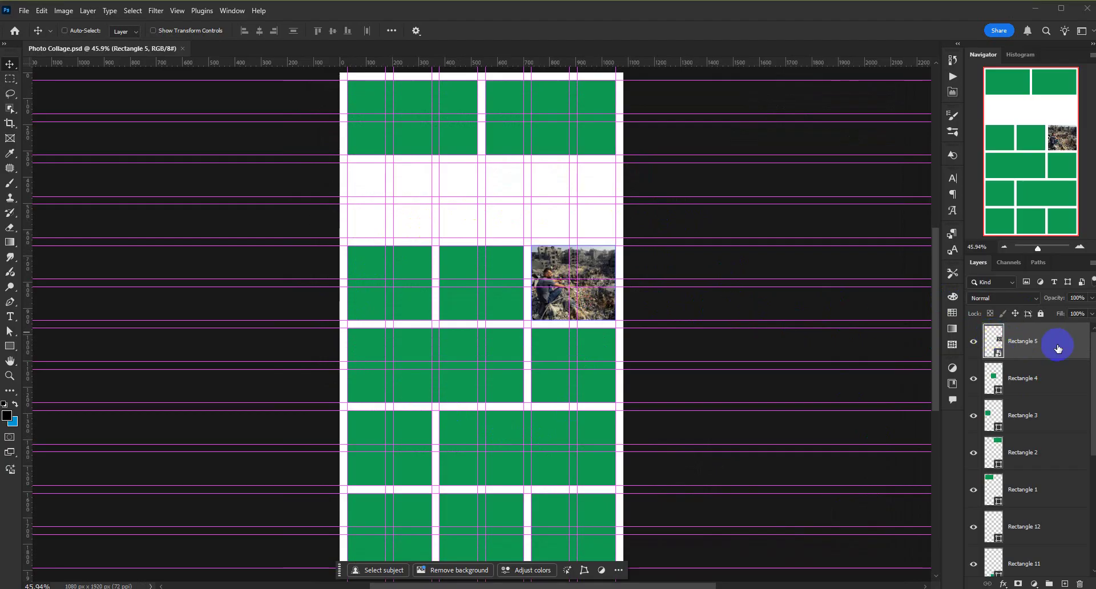
pyautogui.click(973, 343)
pyautogui.click(974, 342)
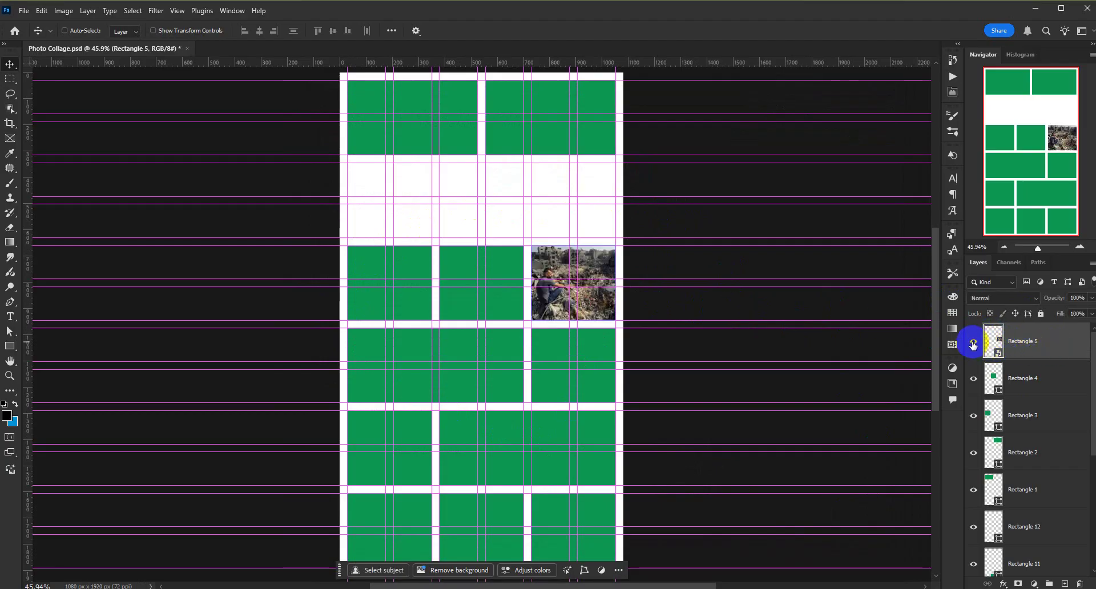
pyautogui.keyDown('ctrl'); pyautogui.click(422, 146); pyautogui.keyUp('ctrl')
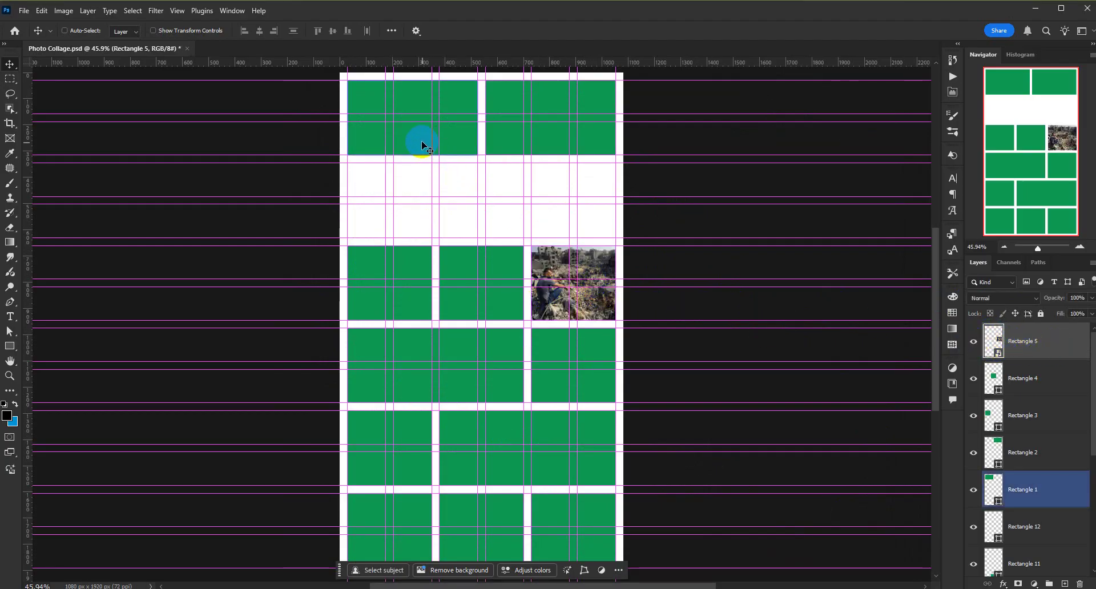
pyautogui.keyDown('ctrl'); pyautogui.click(577, 137); pyautogui.keyUp('ctrl')
pyautogui.keyDown('ctrl'); pyautogui.click(405, 264); pyautogui.keyUp('ctrl')
pyautogui.keyDown('ctrl'); pyautogui.click(458, 283); pyautogui.keyUp('ctrl')
# - Rename the Rectangle 5 layer as Photo 05 and switch its visibility off and on to check it
pyautogui.click(1034, 344)
pyautogui.doubleClick(1028, 342)
pyautogui.write('Ima')
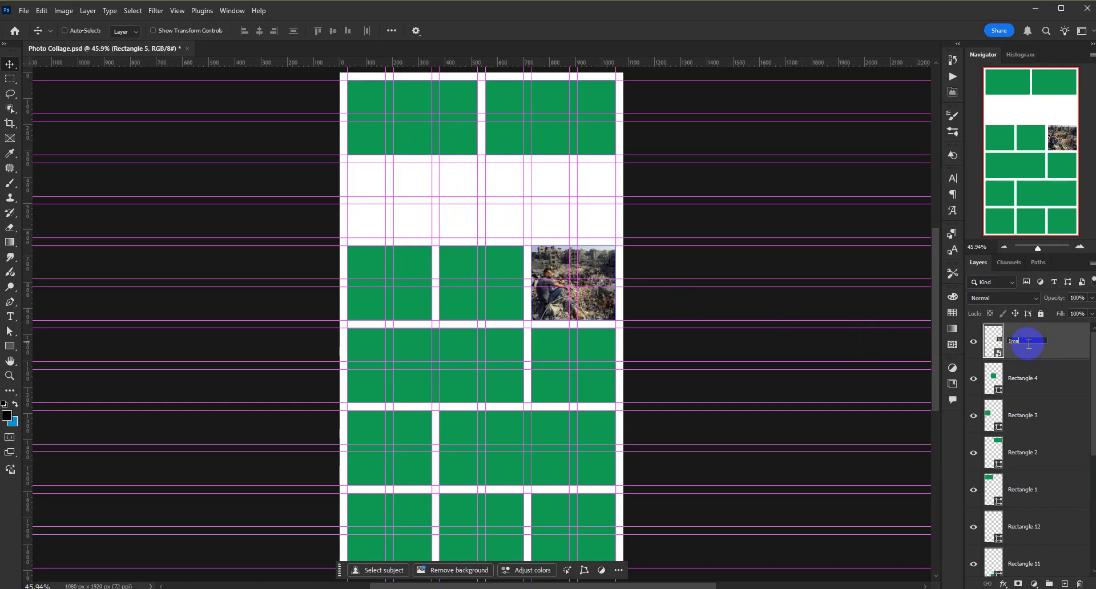
pyautogui.write('Photo 05')
pyautogui.press('Return')
pyautogui.click(973, 341)
pyautogui.click(973, 342)
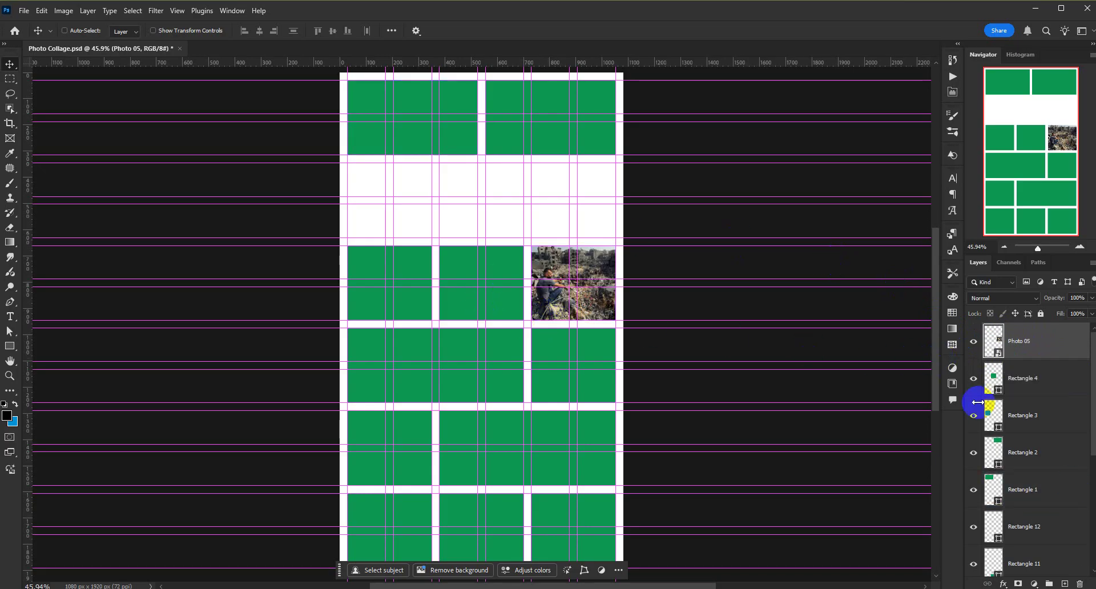
# - Identify the Rectangle 4 layer by switching its visibility off and on, and rename it as Photo 04
pyautogui.click(980, 380)
pyautogui.click(974, 379)
pyautogui.click(975, 378)
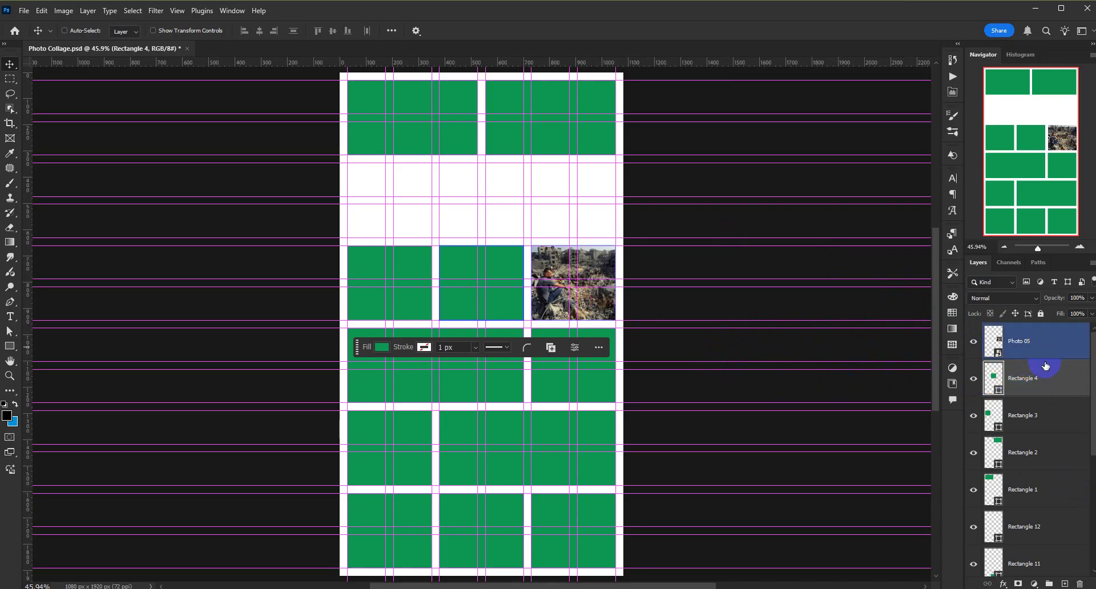
pyautogui.doubleClick(1024, 379)
pyautogui.write('Photo 04')
pyautogui.press('Return')
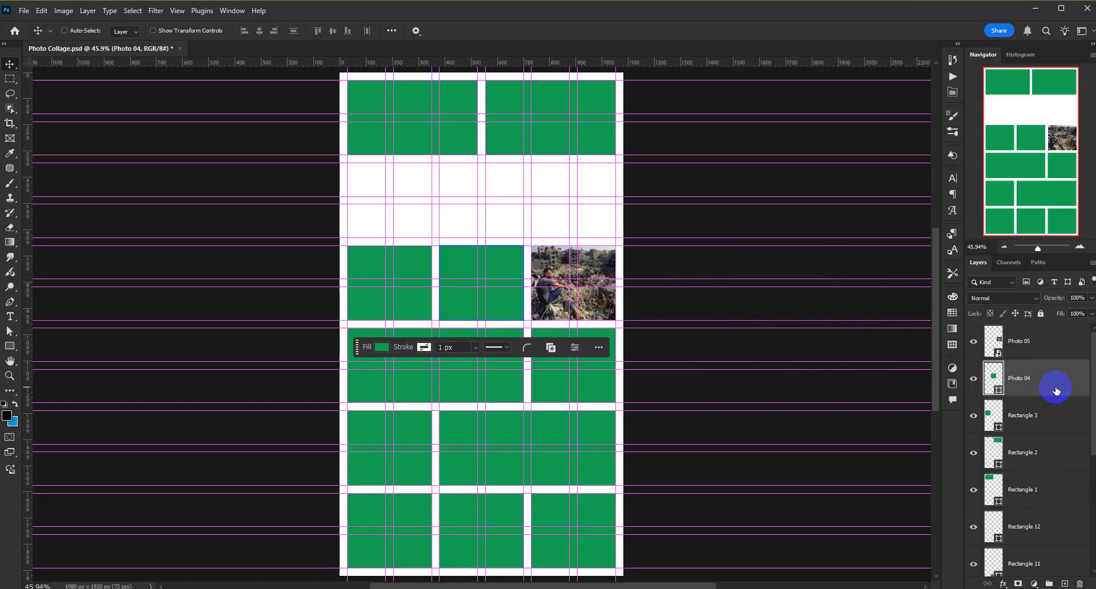
# - Convert the Photo 04 layer to a smart object
pyautogui.rightClick(1052, 379)
pyautogui.click(1017, 264)
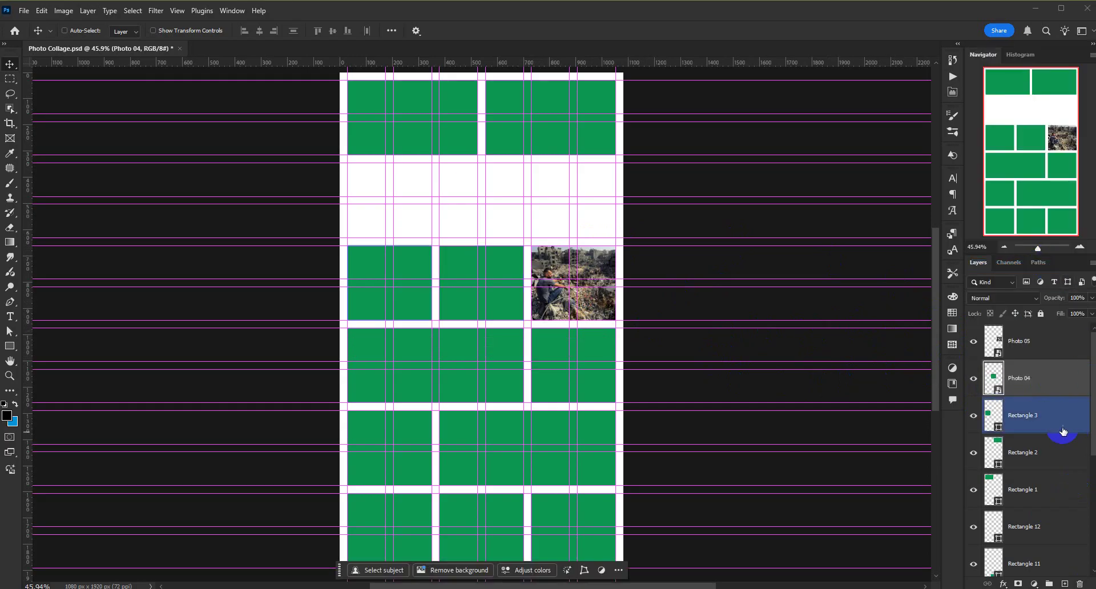
pyautogui.moveTo(1034, 393); pyautogui.dragTo(965, 420)
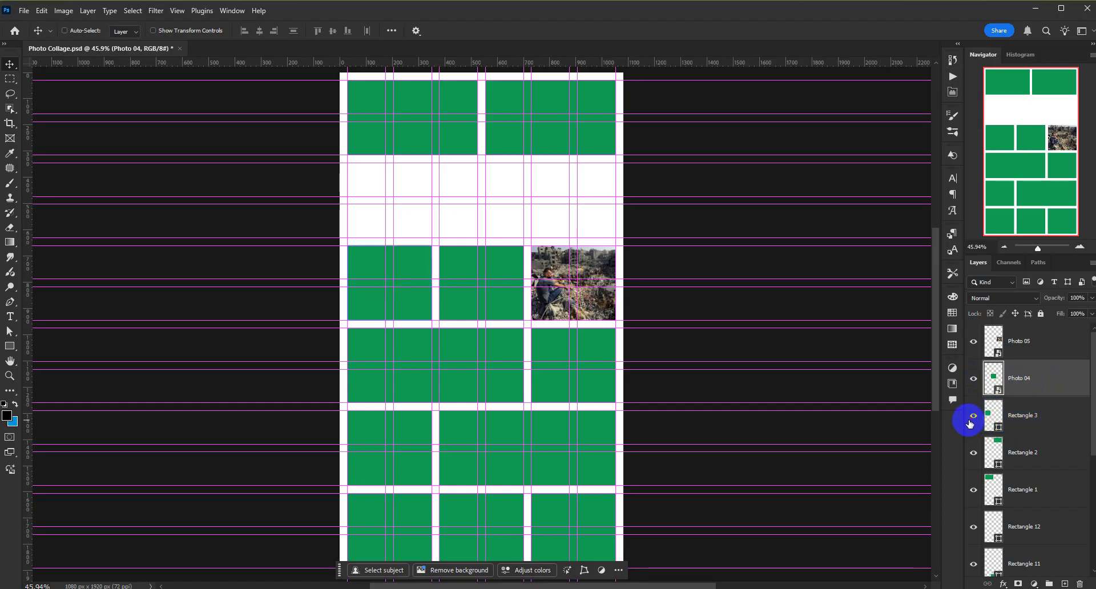
# - Rename the Rectangle 3 layer as Photo 03 and convert it to a smart object
pyautogui.click(1026, 421)
pyautogui.doubleClick(1033, 417)
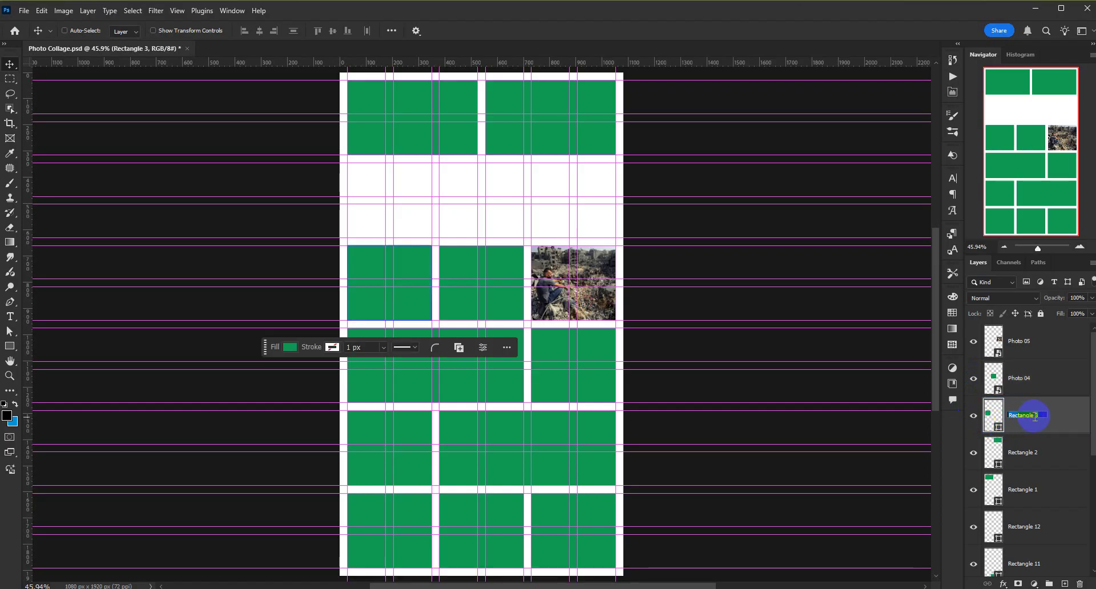
pyautogui.write('Photo 03')
pyautogui.rightClick(1060, 415)
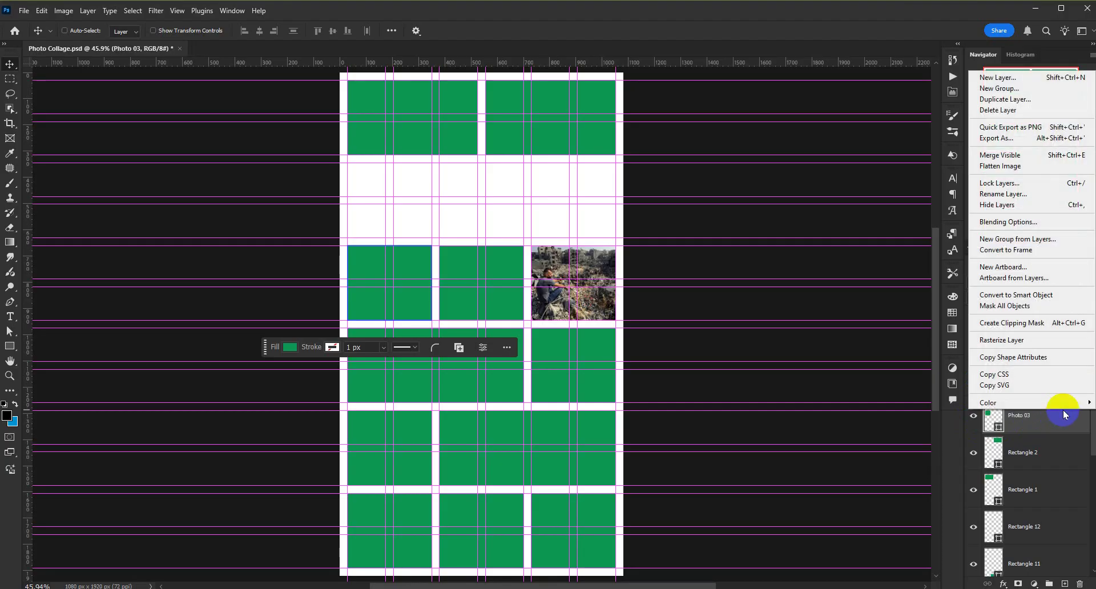
pyautogui.click(1052, 294)
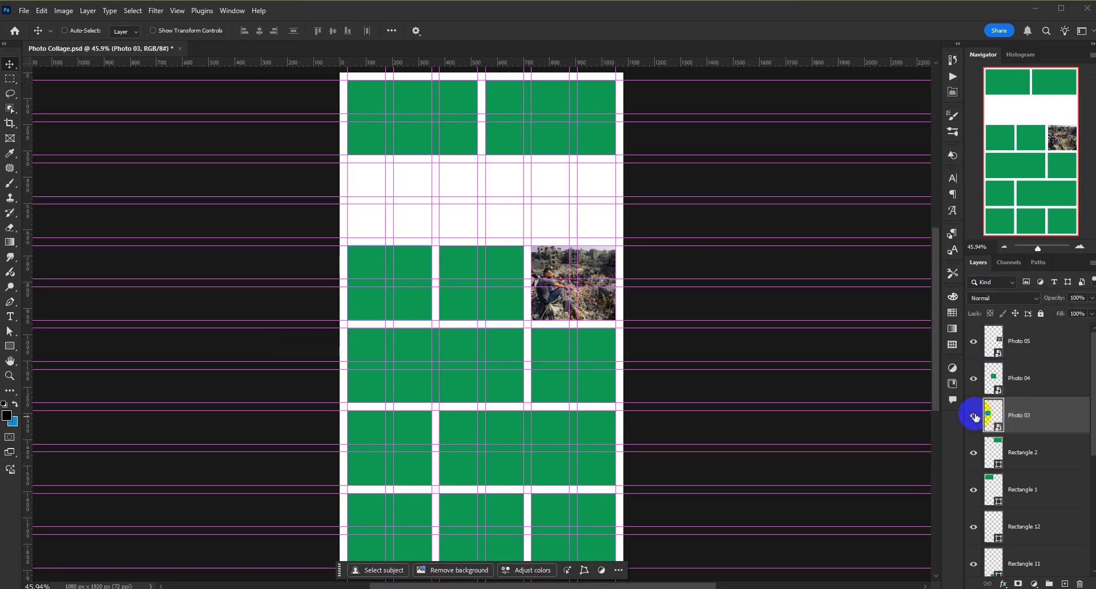
# - Open the contents of the Photo 04 smart object and clear all of its guides
pyautogui.doubleClick(994, 378)
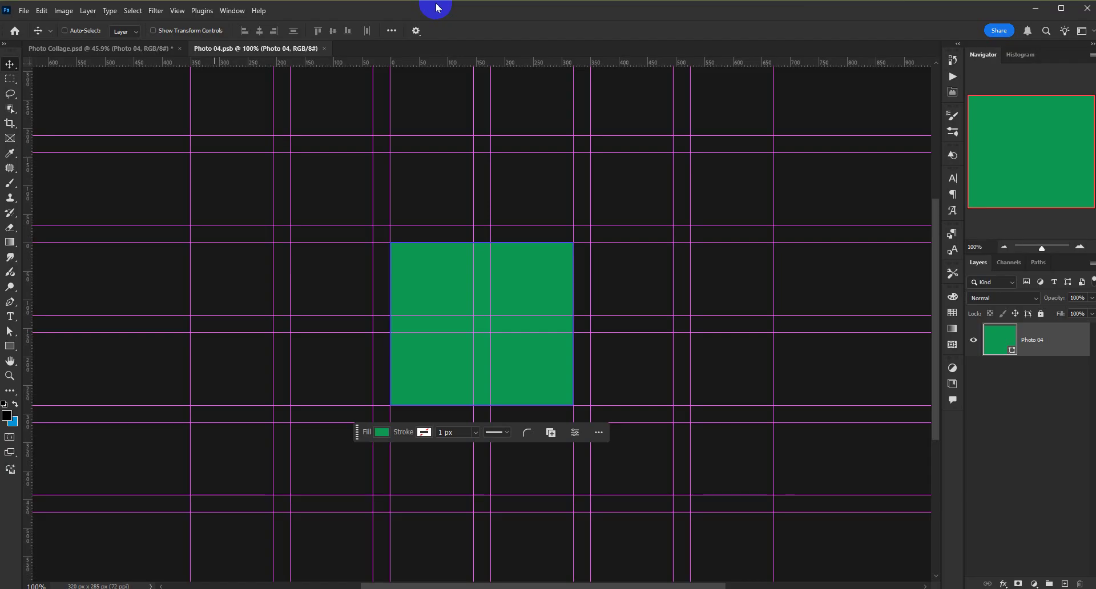
pyautogui.click(988, 451)
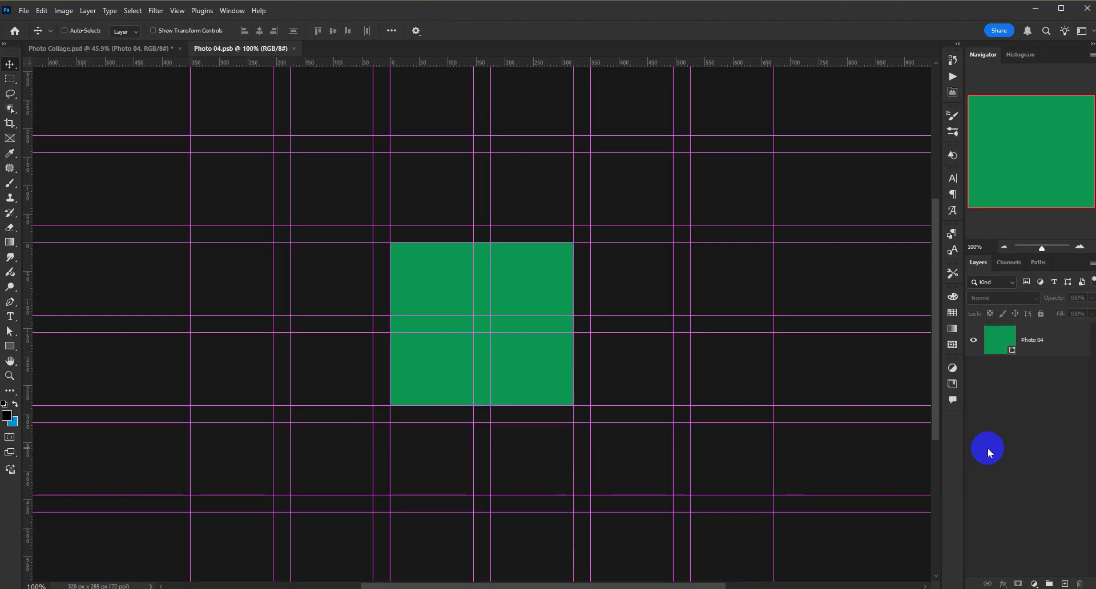
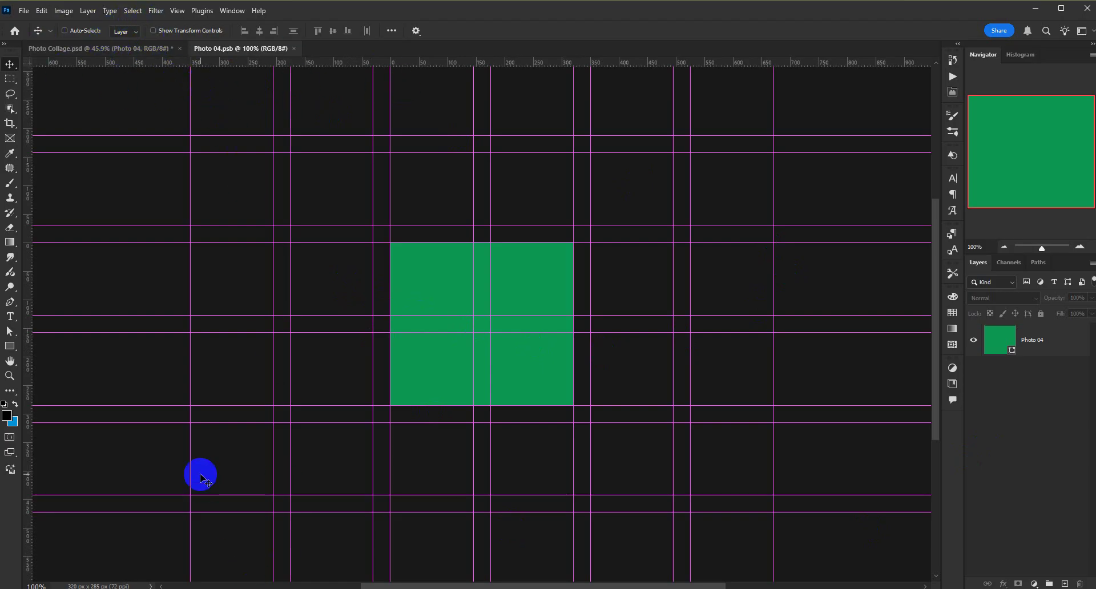
pyautogui.click(177, 12)
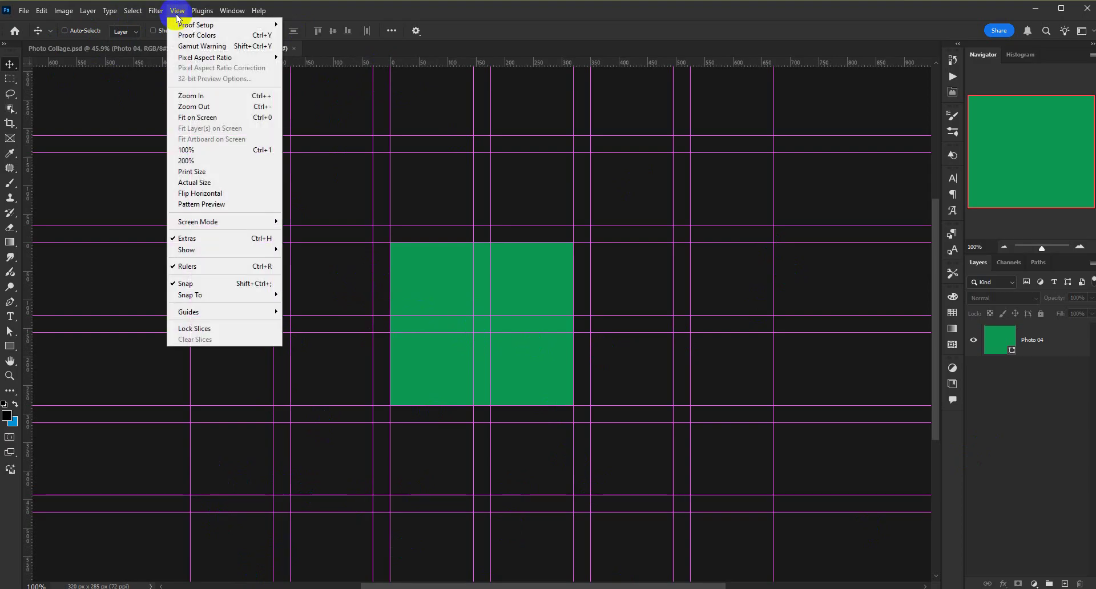
pyautogui.moveTo(252, 312)
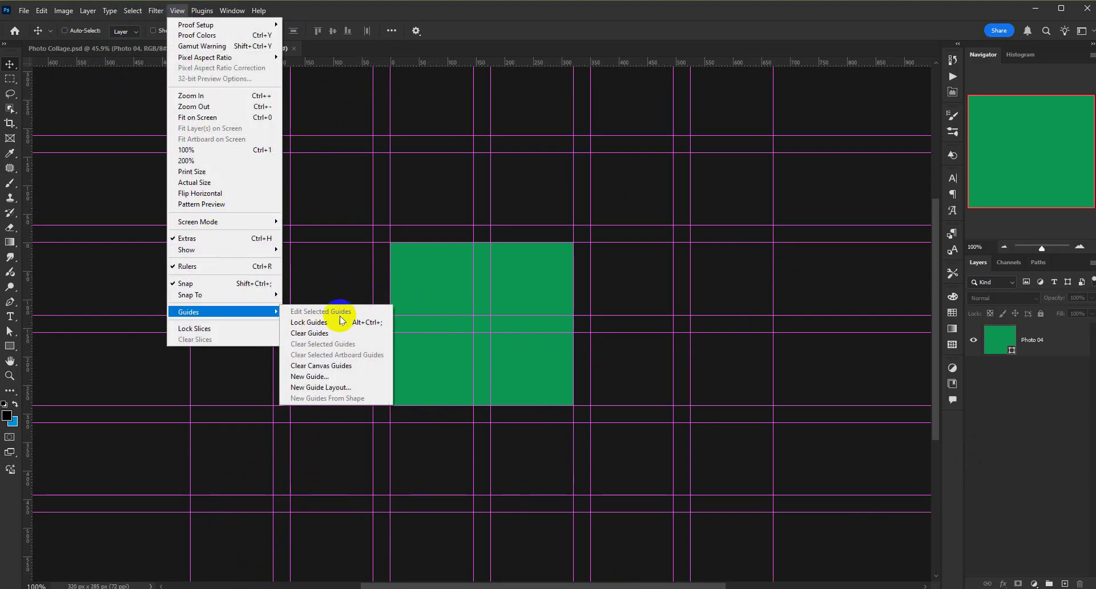
pyautogui.click(341, 334)
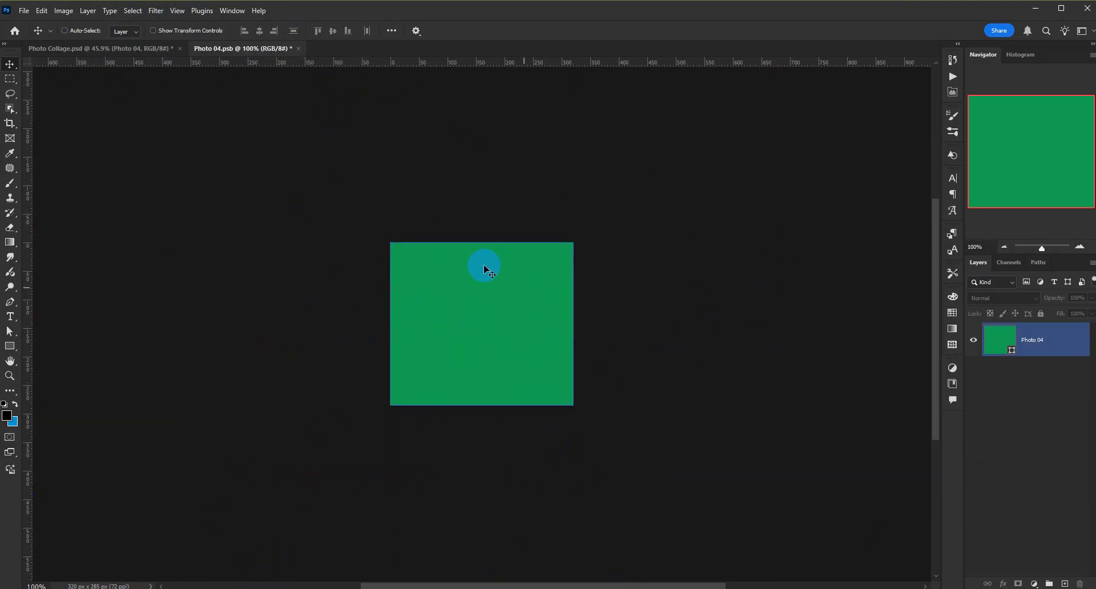
pyautogui.click(139, 49)
pyautogui.click(221, 49)
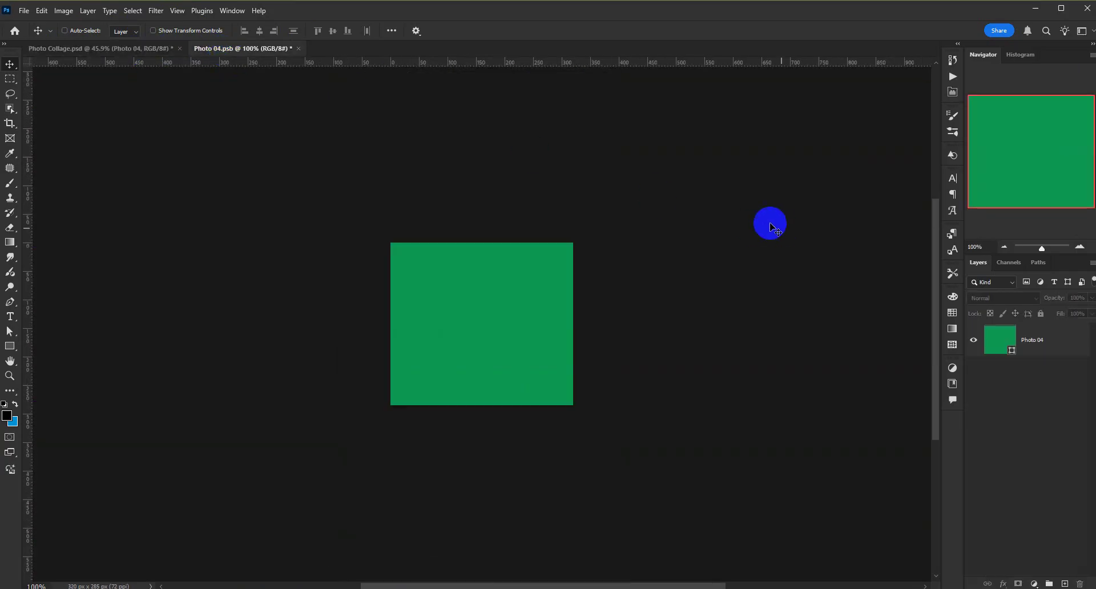
pyautogui.click(994, 351)
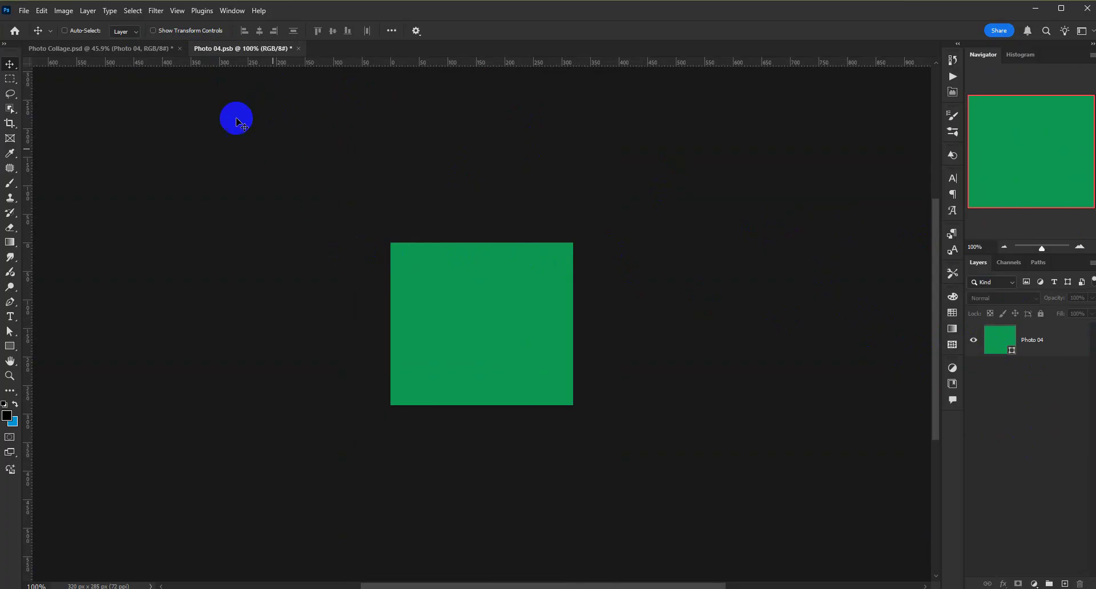
pyautogui.click(129, 50)
pyautogui.click(250, 50)
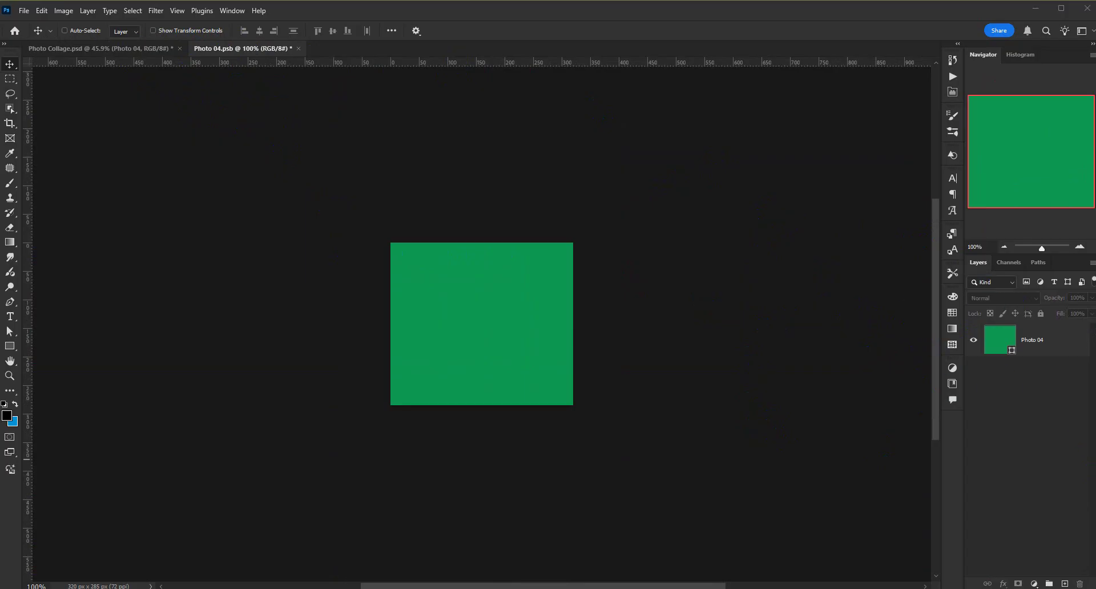
# - Switch to Chrome and copy The New Yorker's photo of two people with a Palestinian flag from the palestine war image results
pyautogui.hotkey('alt', 'Tab')
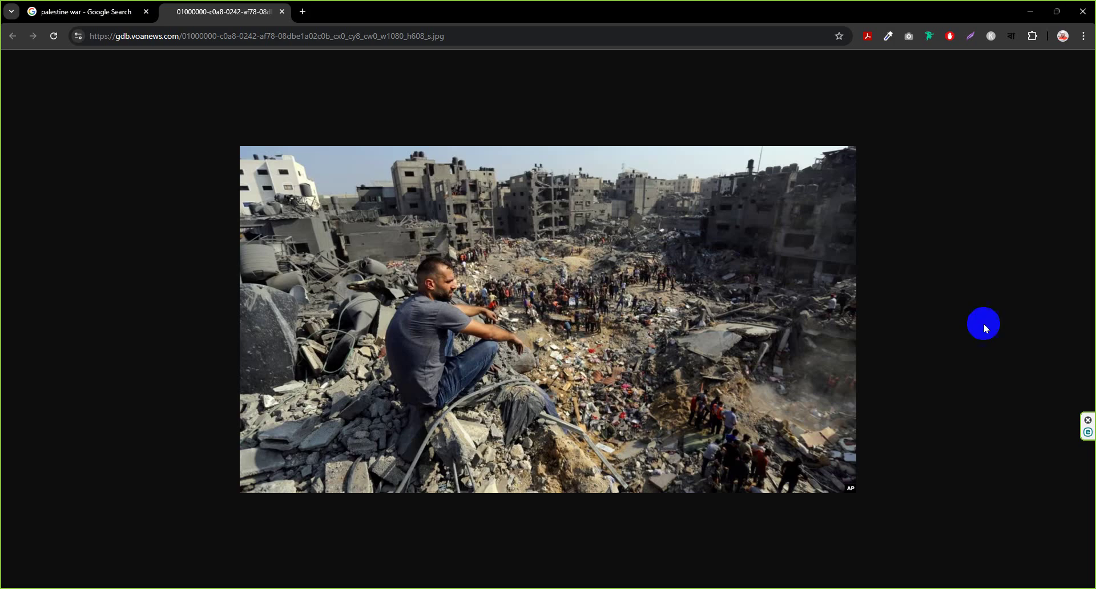
pyautogui.click(115, 10)
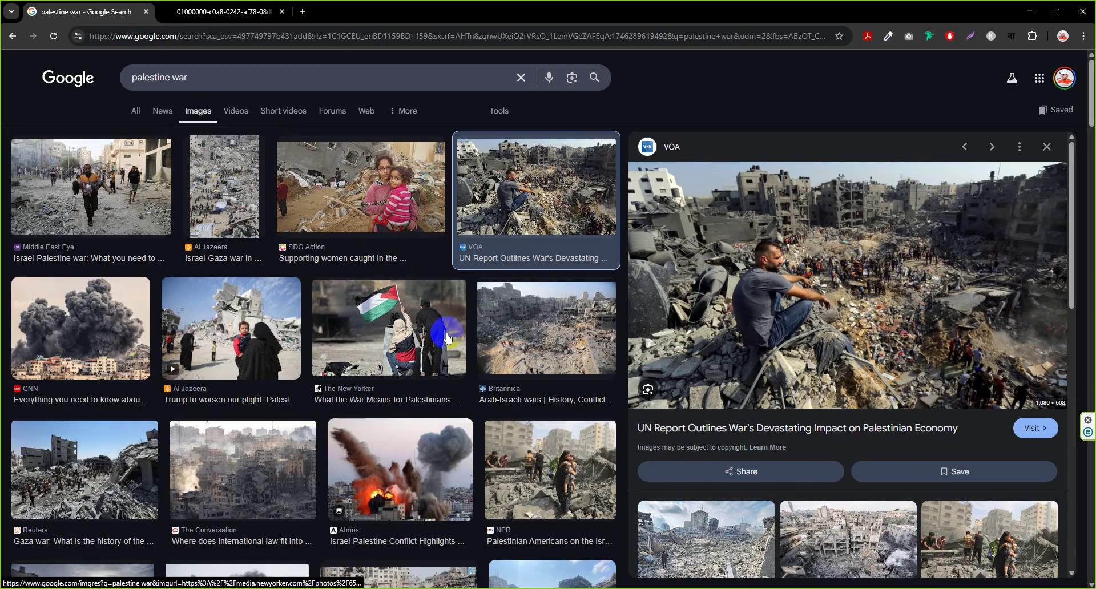
pyautogui.click(452, 304)
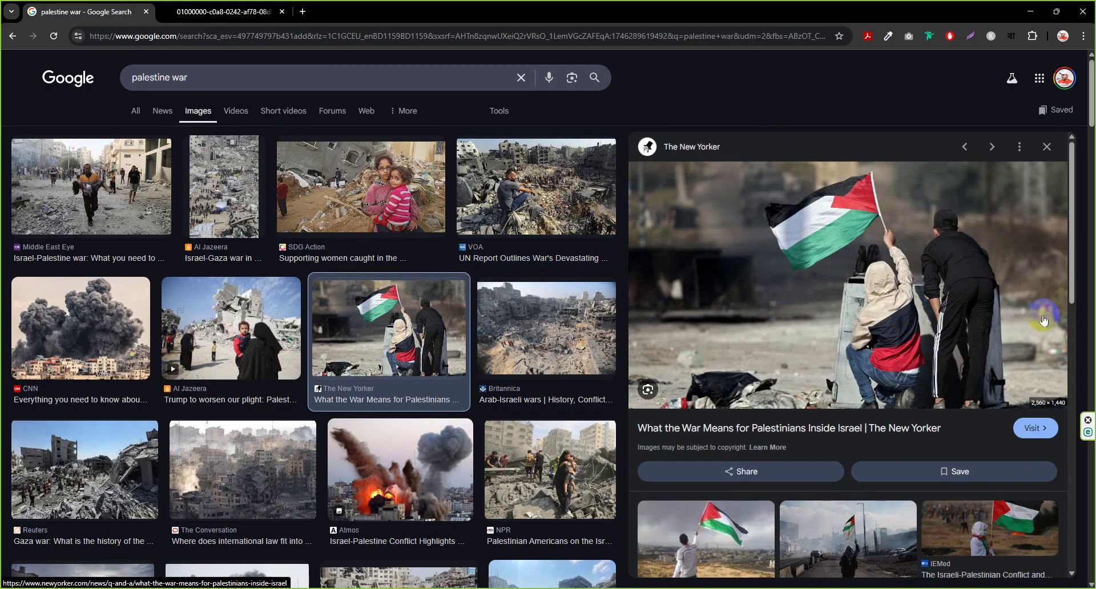
pyautogui.rightClick(836, 217)
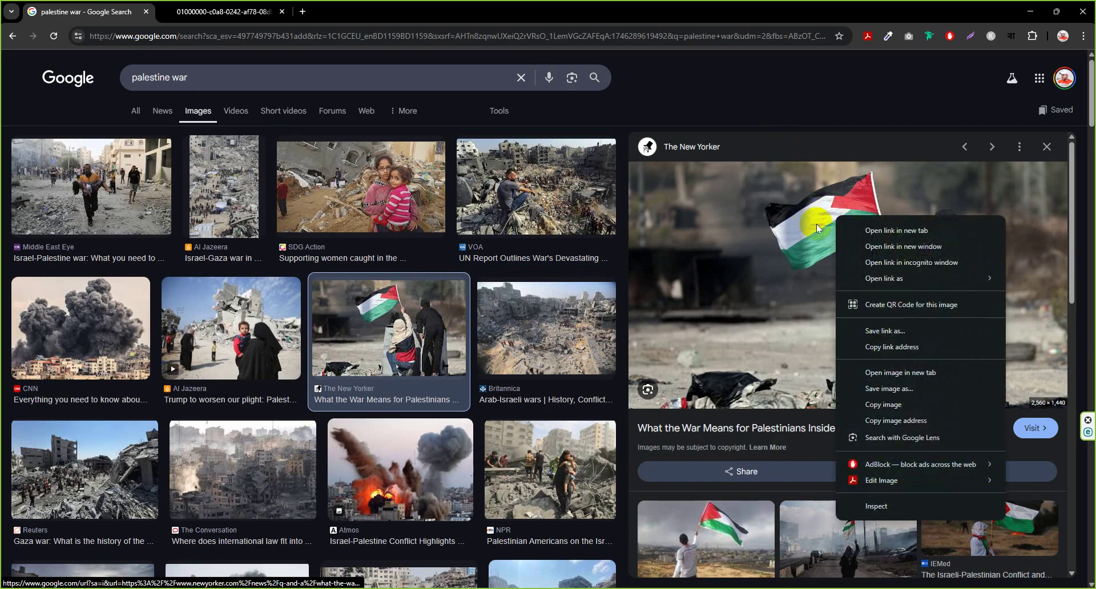
pyautogui.click(885, 405)
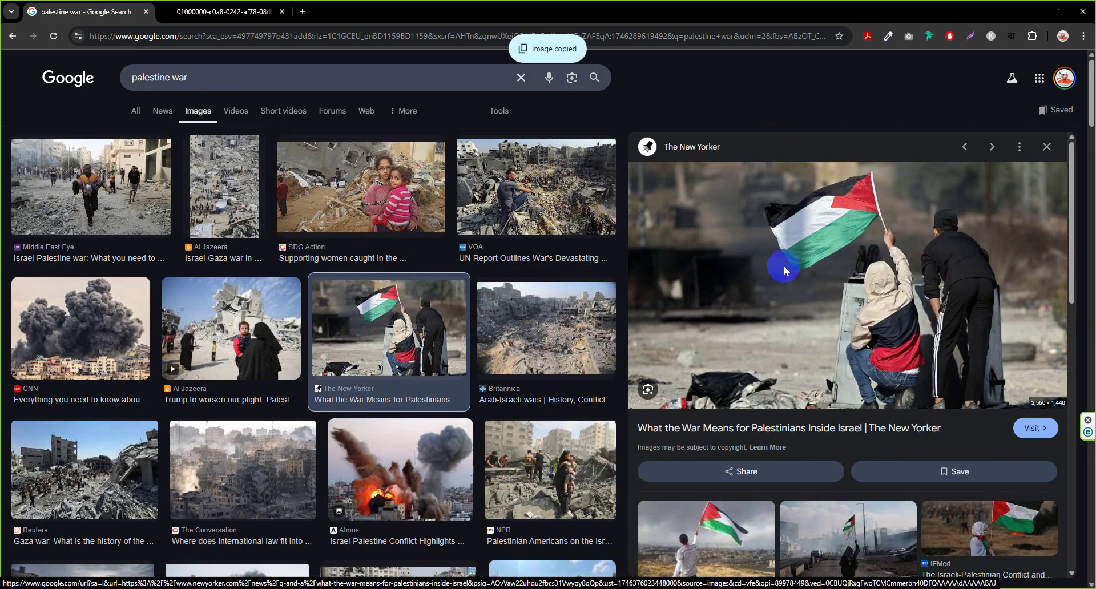
pyautogui.rightClick(784, 266)
pyautogui.click(841, 448)
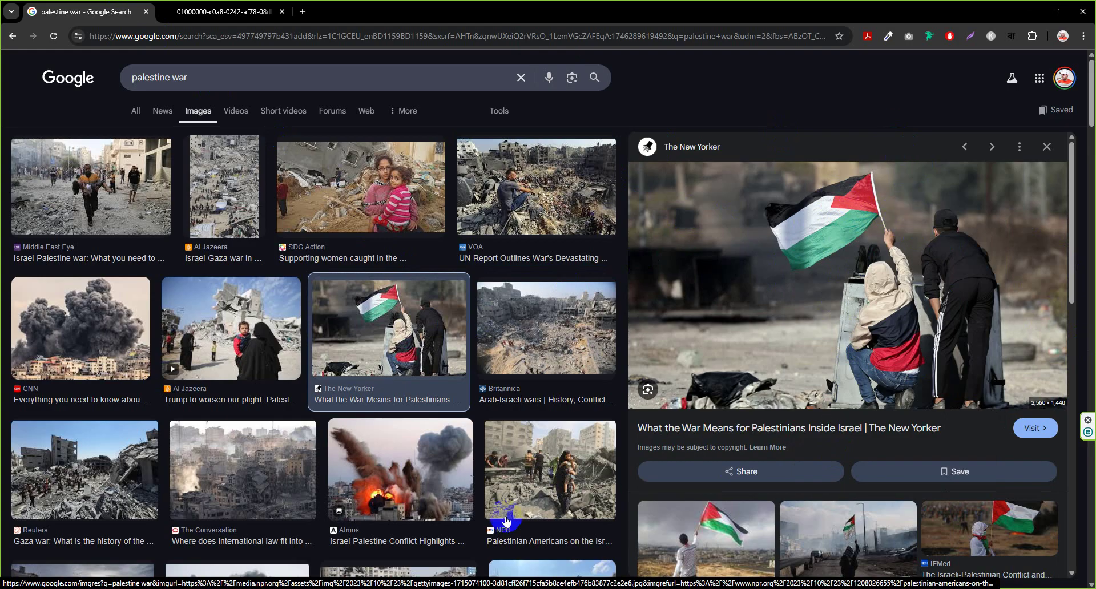
# - Switch back to Photoshop and paste the copied photo into the Photo 04 smart object's document
pyautogui.hotkey('alt', 'Tab')
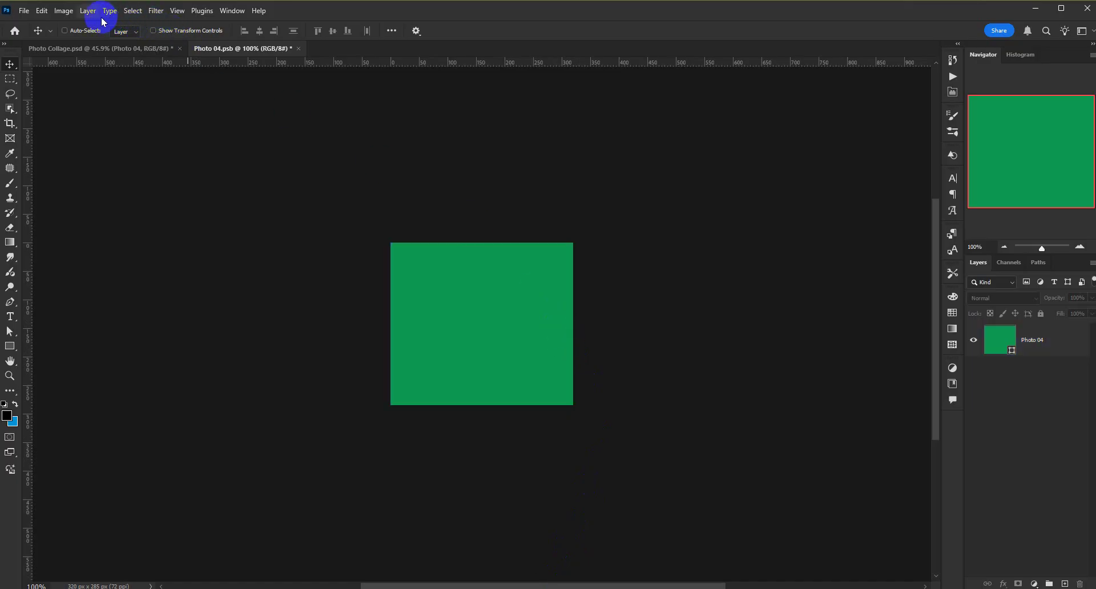
pyautogui.click(48, 12)
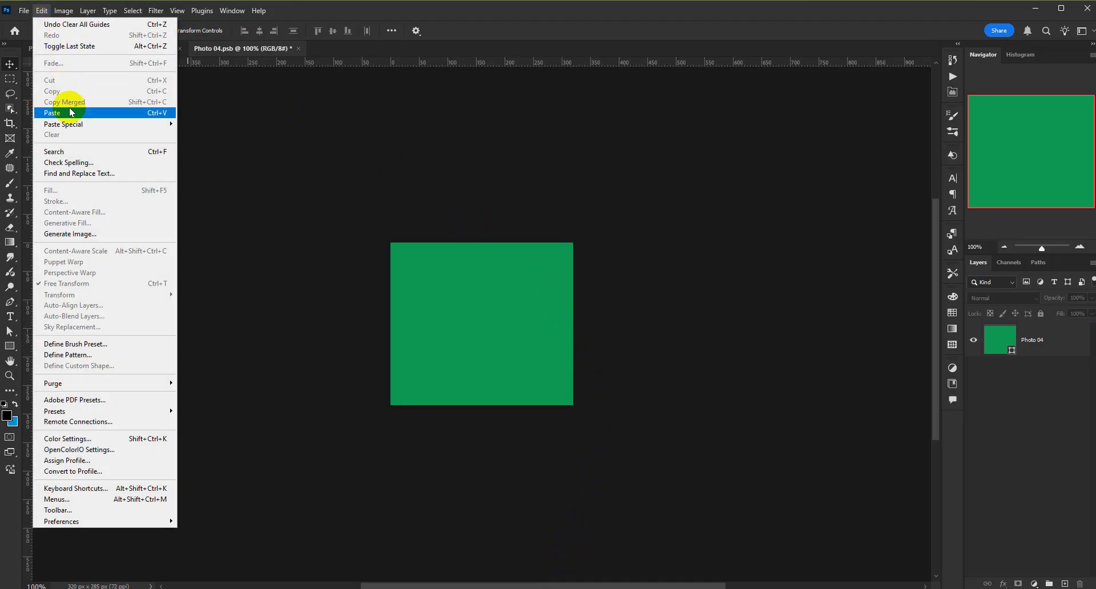
pyautogui.click(71, 108)
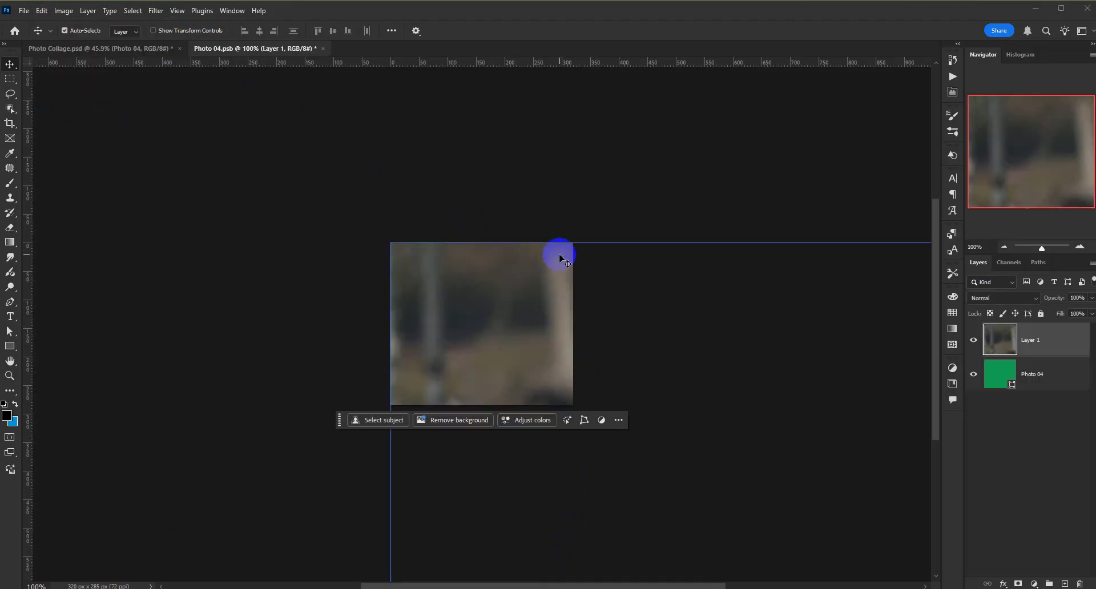
# - Free-transform the pasted photo, shrinking it proportionally to about 61% and centring it on the Photo 04 canvas
pyautogui.hotkey('ctrl', 't')
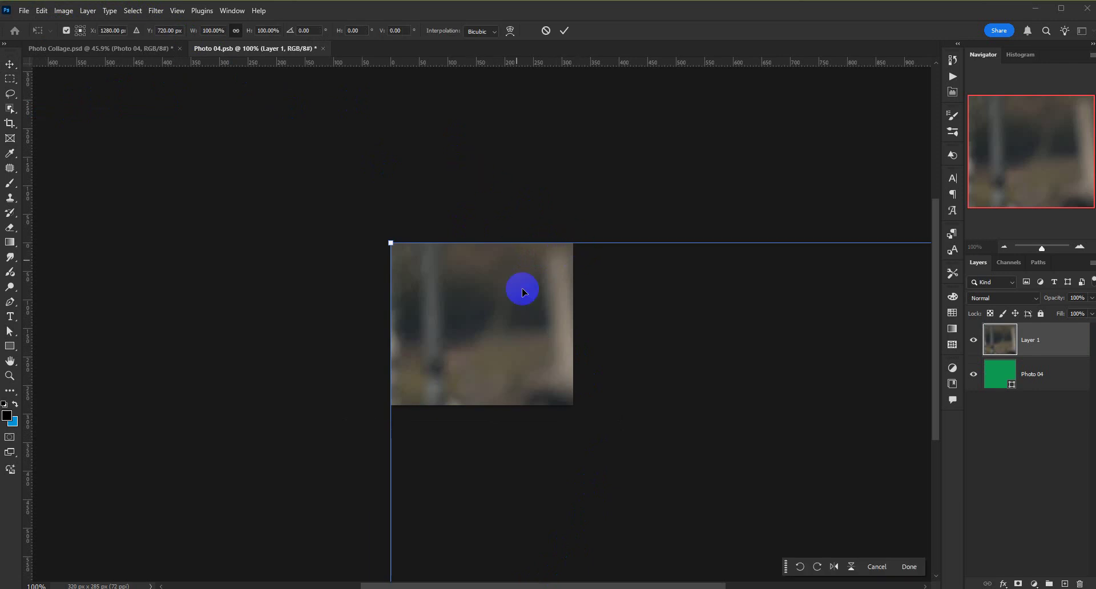
pyautogui.moveTo(531, 311); pyautogui.dragTo(362, 189)
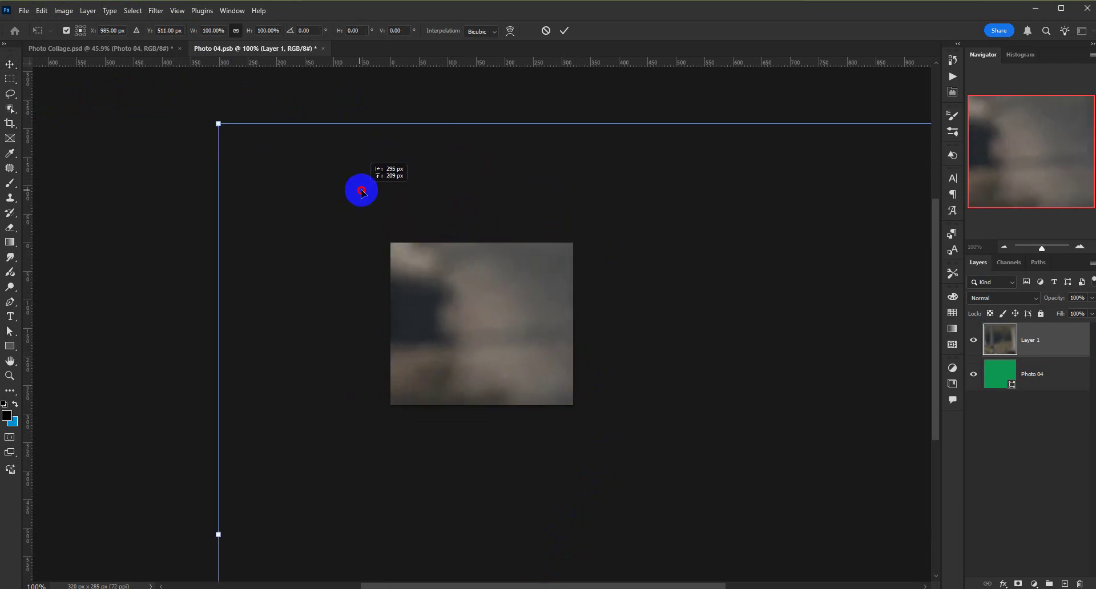
pyautogui.moveTo(223, 122); pyautogui.dragTo(581, 399)
pyautogui.moveTo(693, 449); pyautogui.dragTo(361, 271)
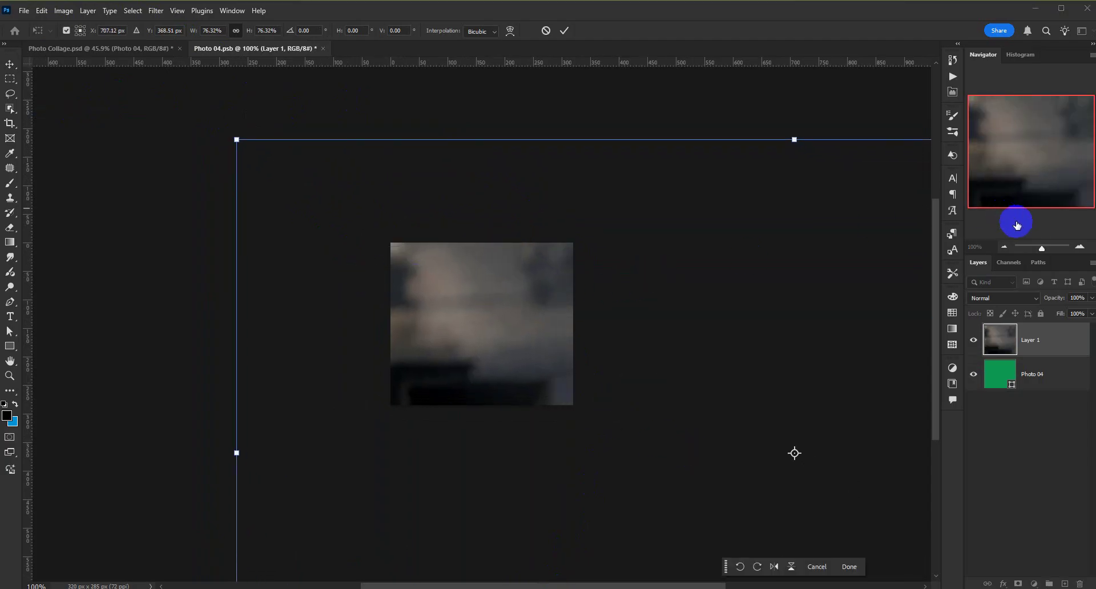
pyautogui.click(1005, 247)
pyautogui.click(1006, 247)
pyautogui.click(1006, 247)
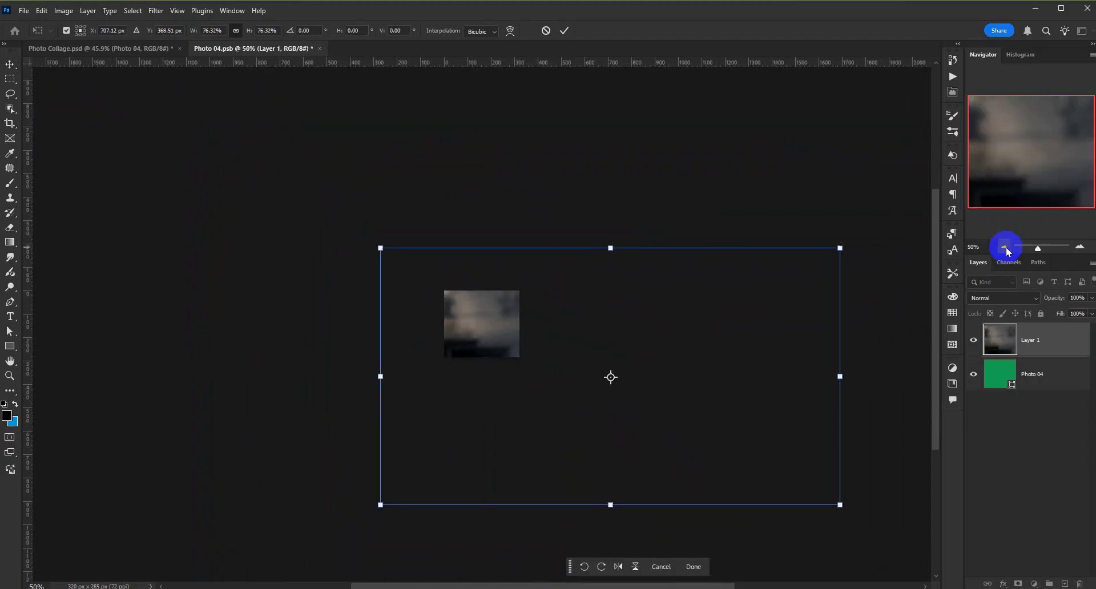
pyautogui.moveTo(719, 345); pyautogui.dragTo(605, 294)
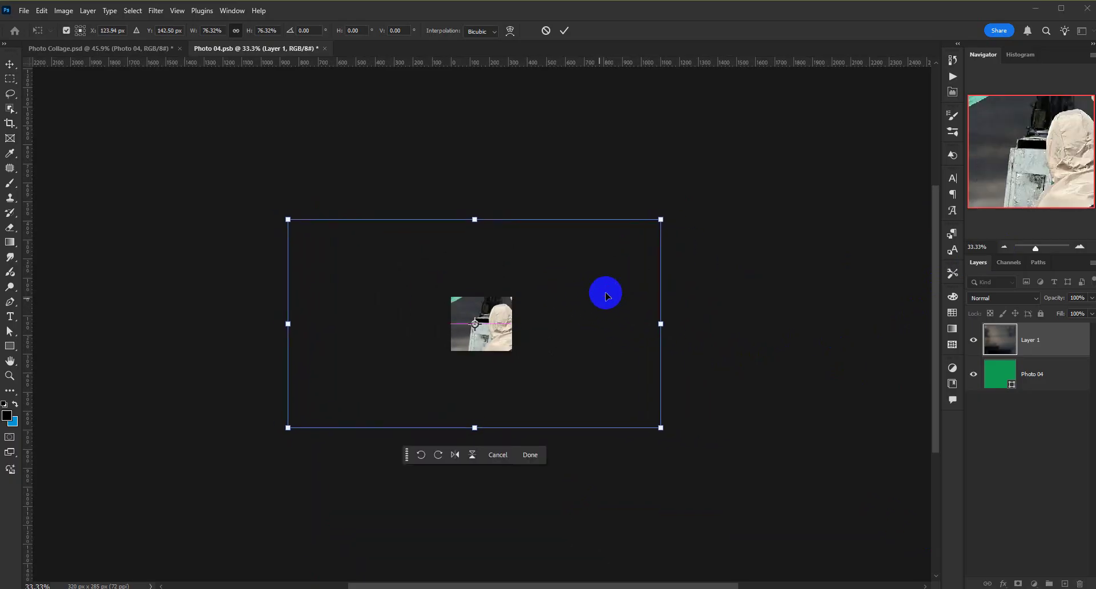
pyautogui.moveTo(661, 222); pyautogui.dragTo(597, 284)
pyautogui.moveTo(459, 327); pyautogui.dragTo(521, 301)
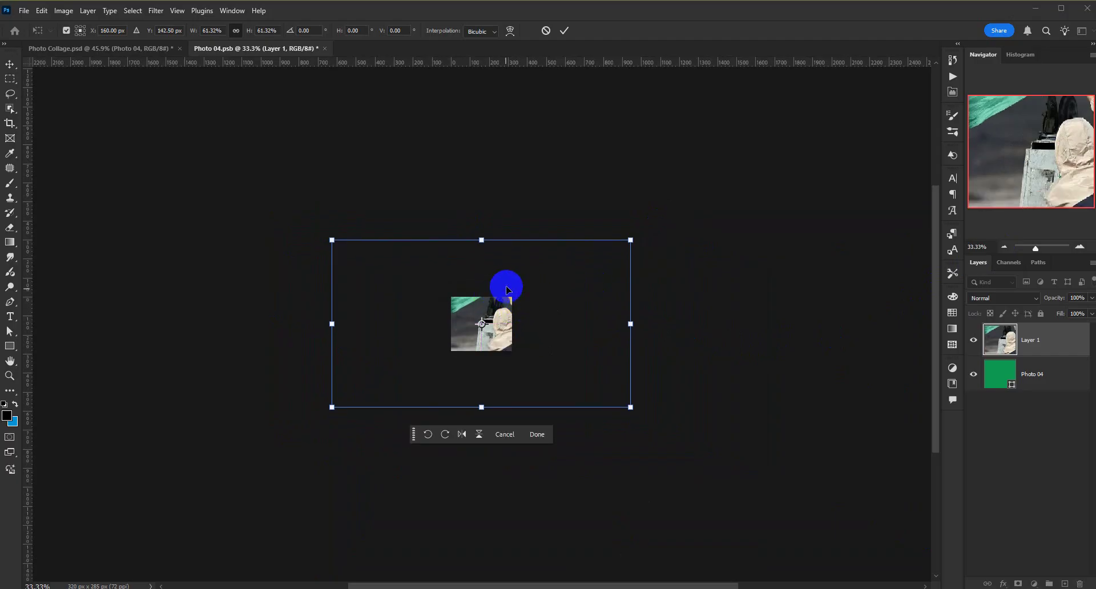
# - Try linked transform scales of 30% and 25% on the pasted photo, and settle on 20% for width and height
pyautogui.click(280, 30)
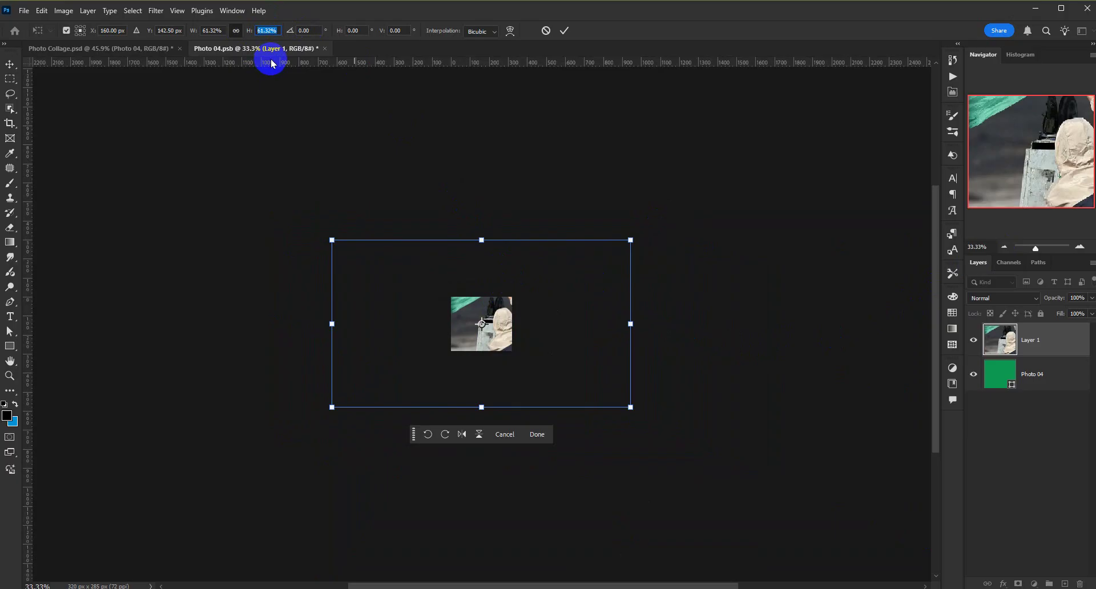
pyautogui.write('30')
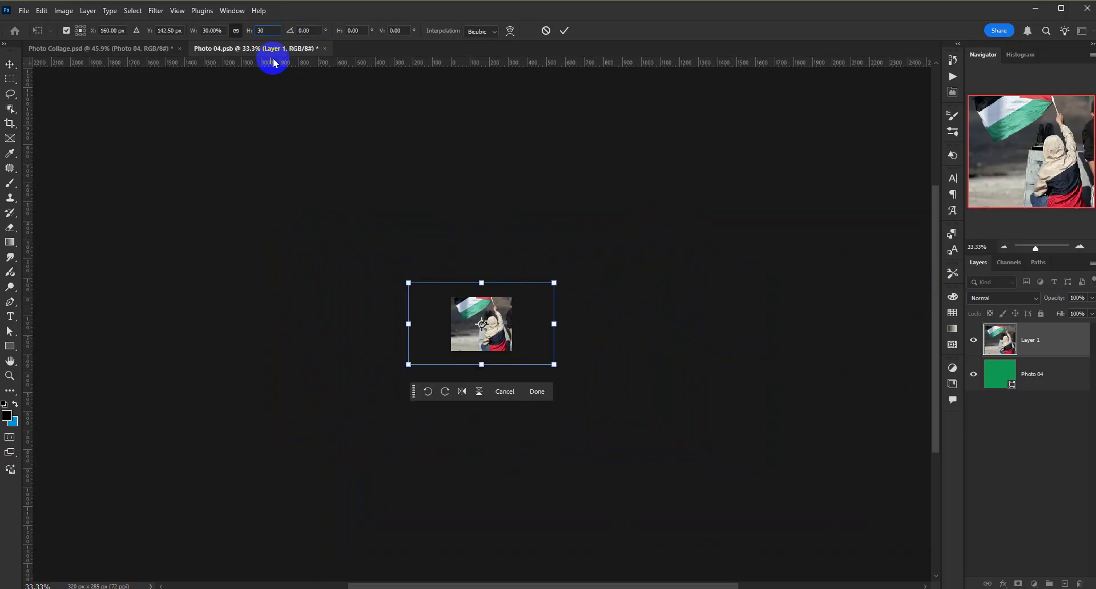
pyautogui.doubleClick(263, 30)
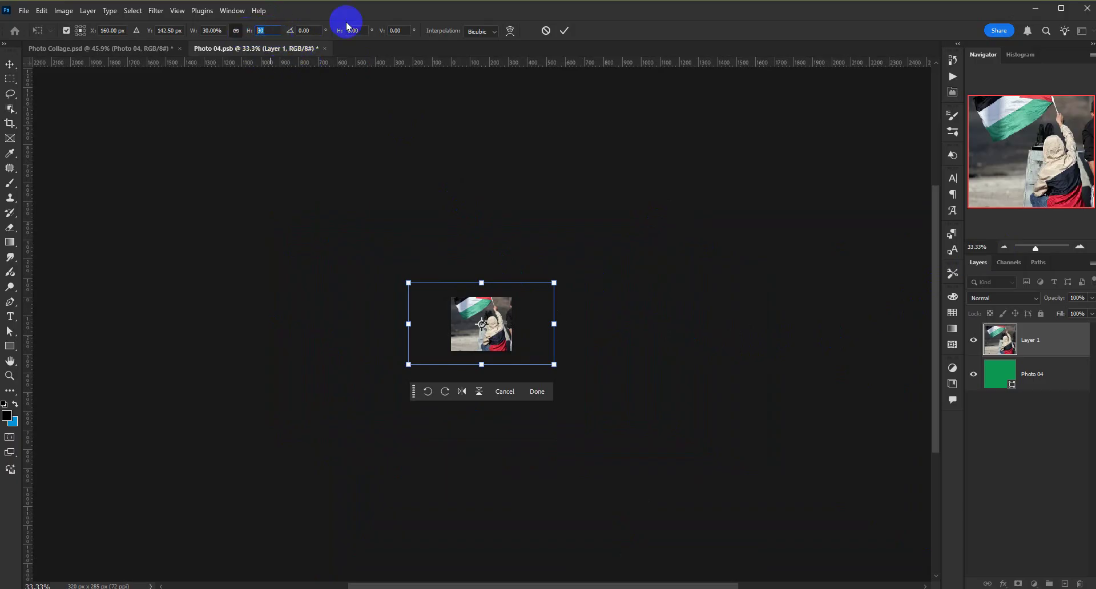
pyautogui.write('25')
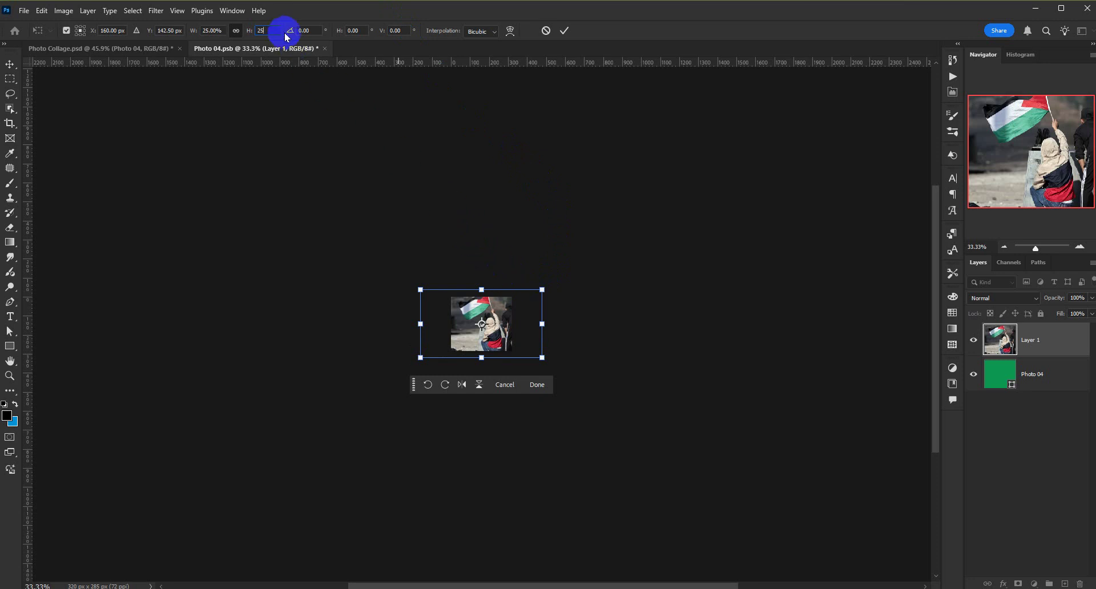
pyautogui.moveTo(271, 31); pyautogui.dragTo(249, 34)
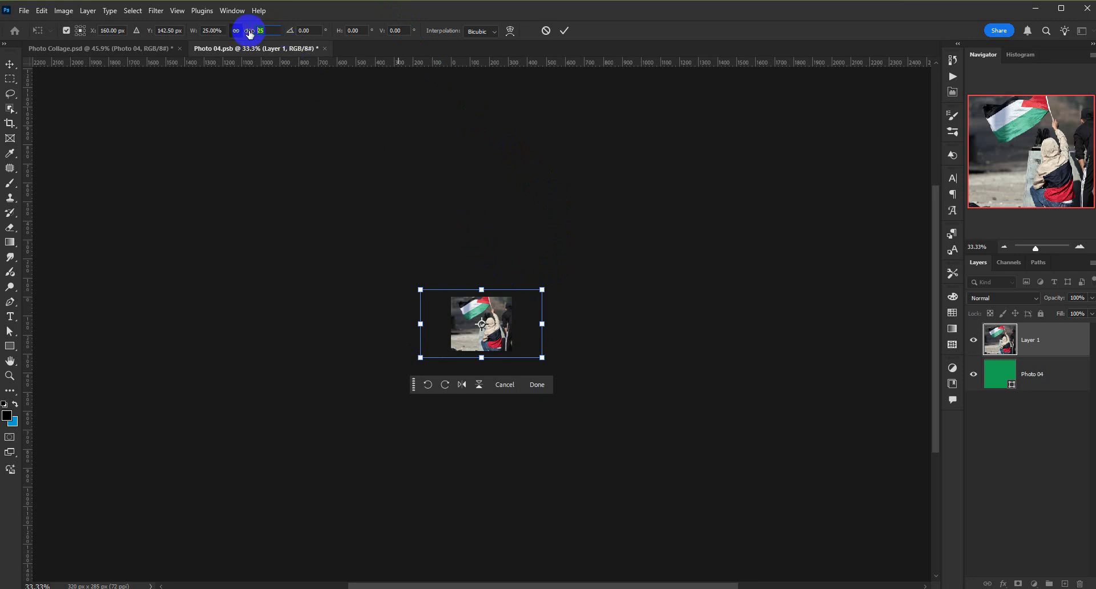
pyautogui.write('20')
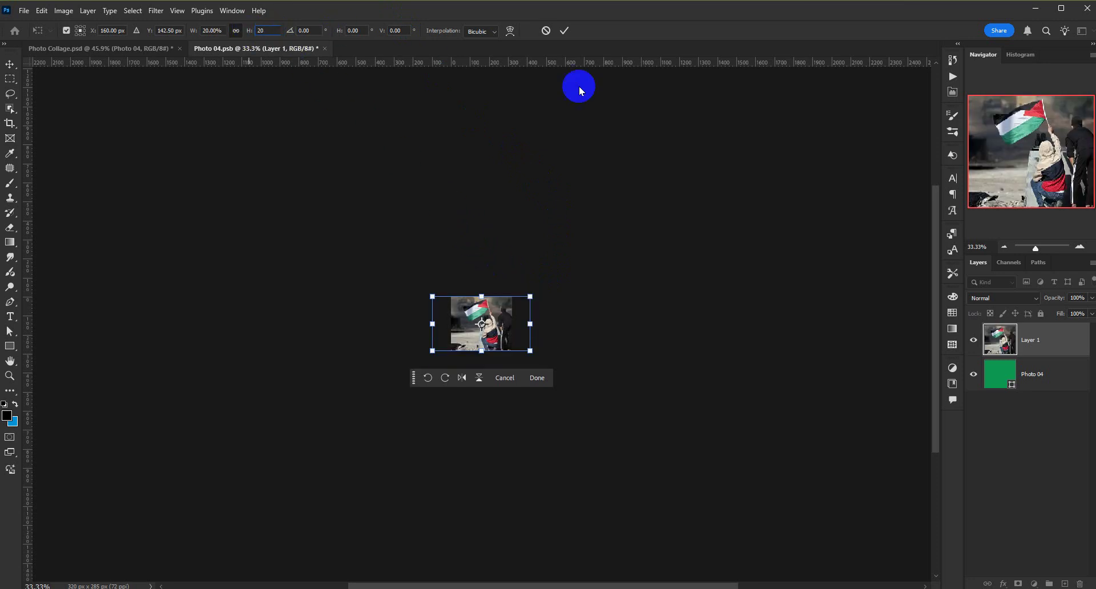
# - Reposition the scaled flag photo slightly left on the Photo 04 canvas so both people are framed, and apply the transform
pyautogui.click(1080, 247)
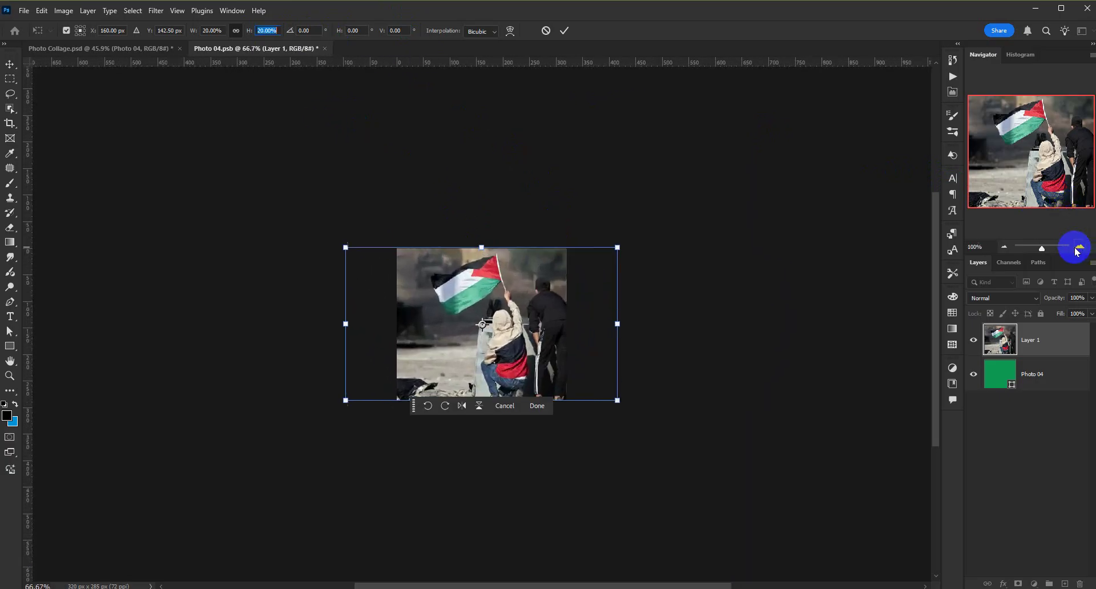
pyautogui.moveTo(554, 320); pyautogui.dragTo(530, 327)
pyautogui.click(564, 31)
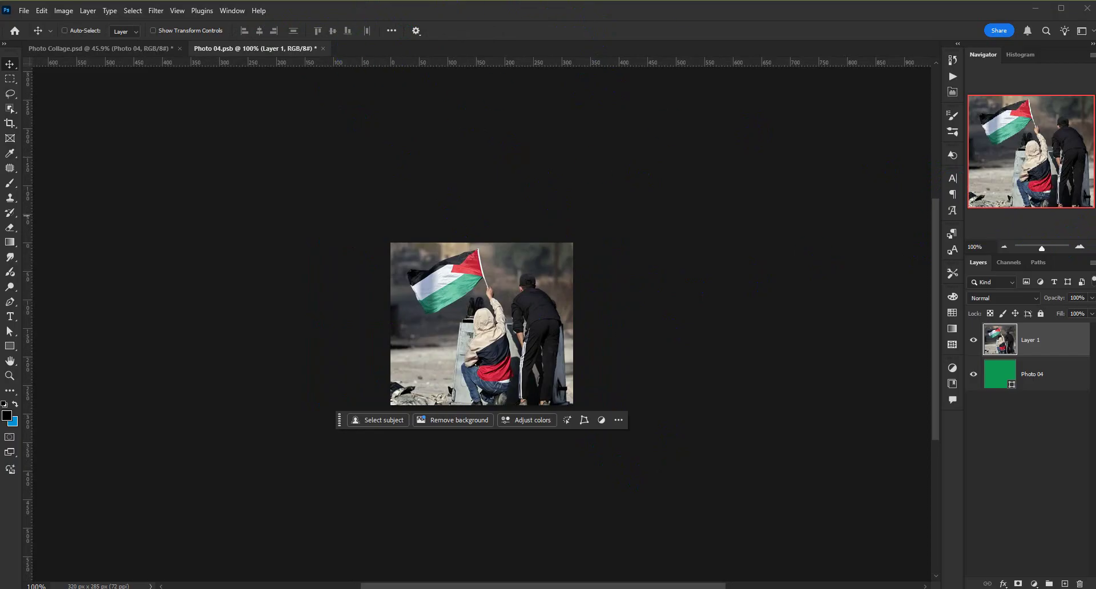
# - Close the Photo 04 smart object's document, saving its changes back into the collage
pyautogui.click(24, 13)
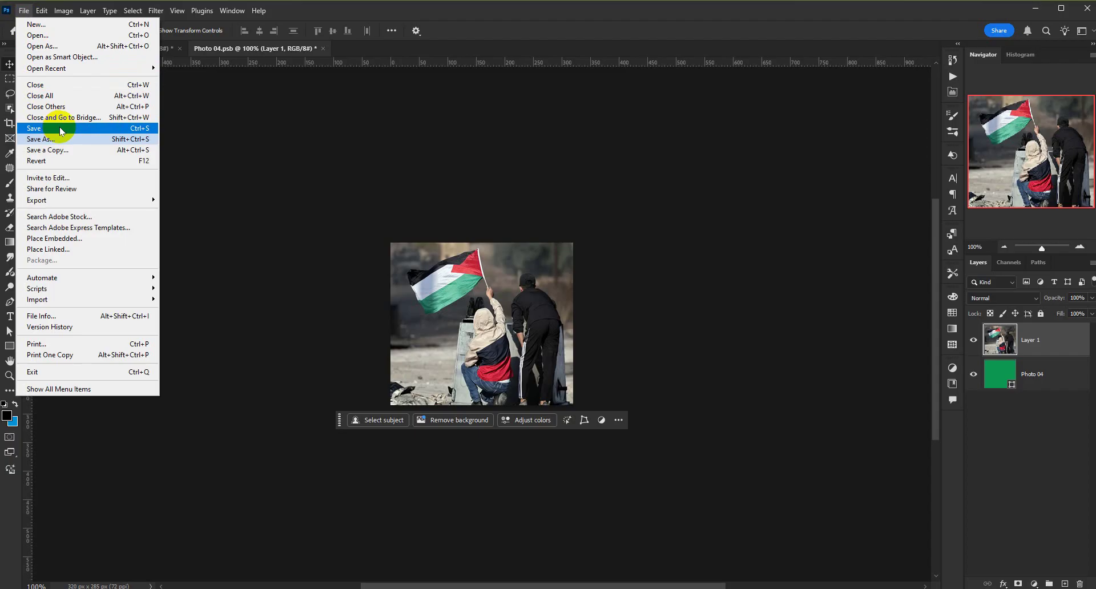
pyautogui.click(179, 100)
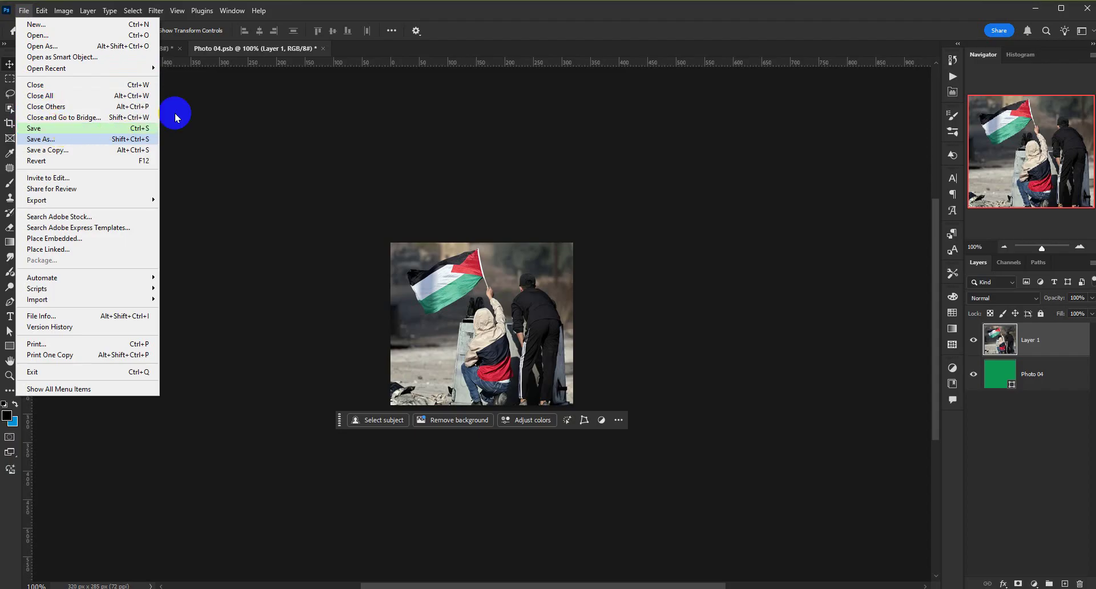
pyautogui.click(322, 51)
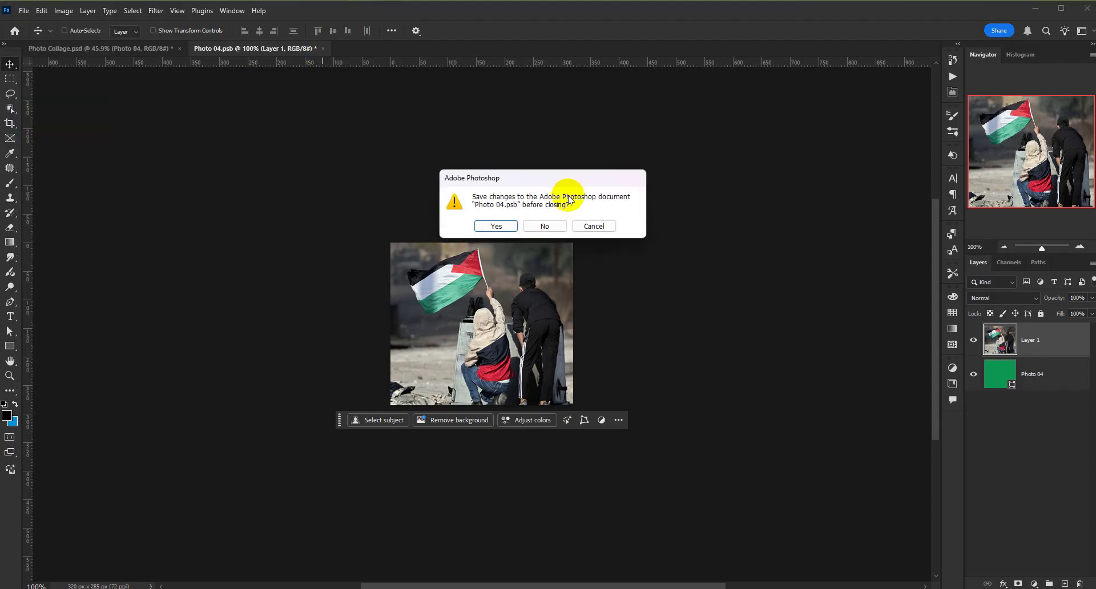
pyautogui.click(490, 226)
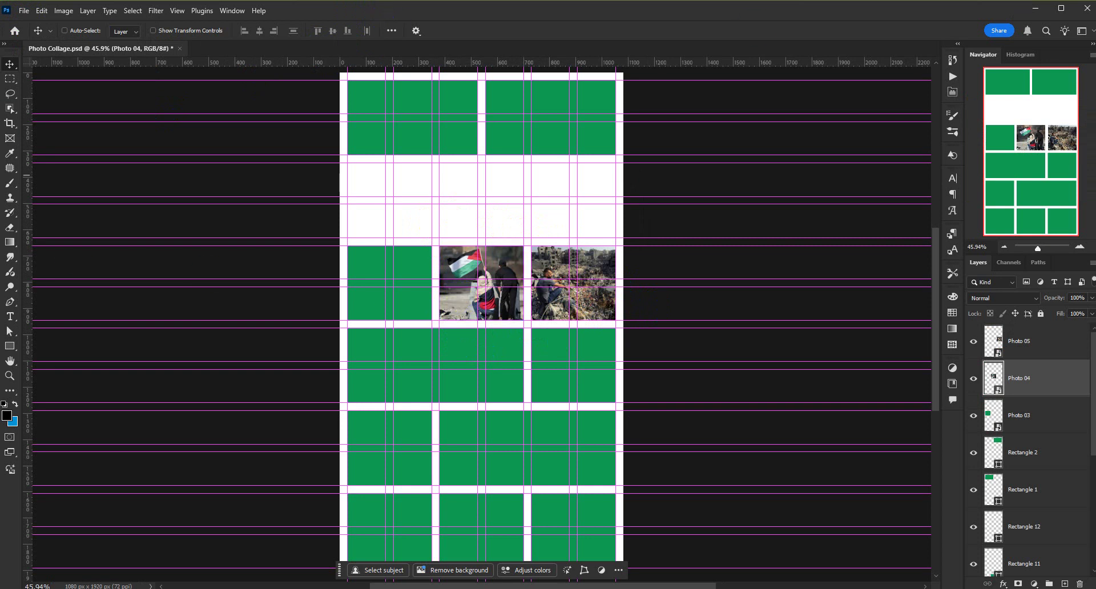
# - Convert the Rectangle 2, Rectangle 1 and Rectangle 12 layers to separate smart objects
pyautogui.hotkey('alt', 'Tab')
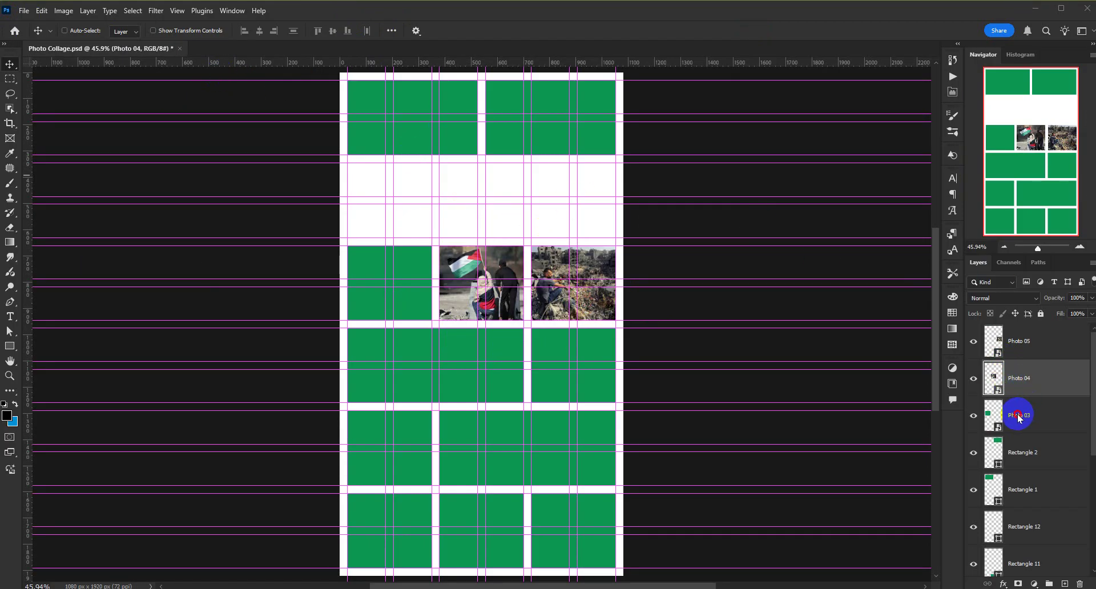
pyautogui.click(1036, 452)
pyautogui.rightClick(1053, 454)
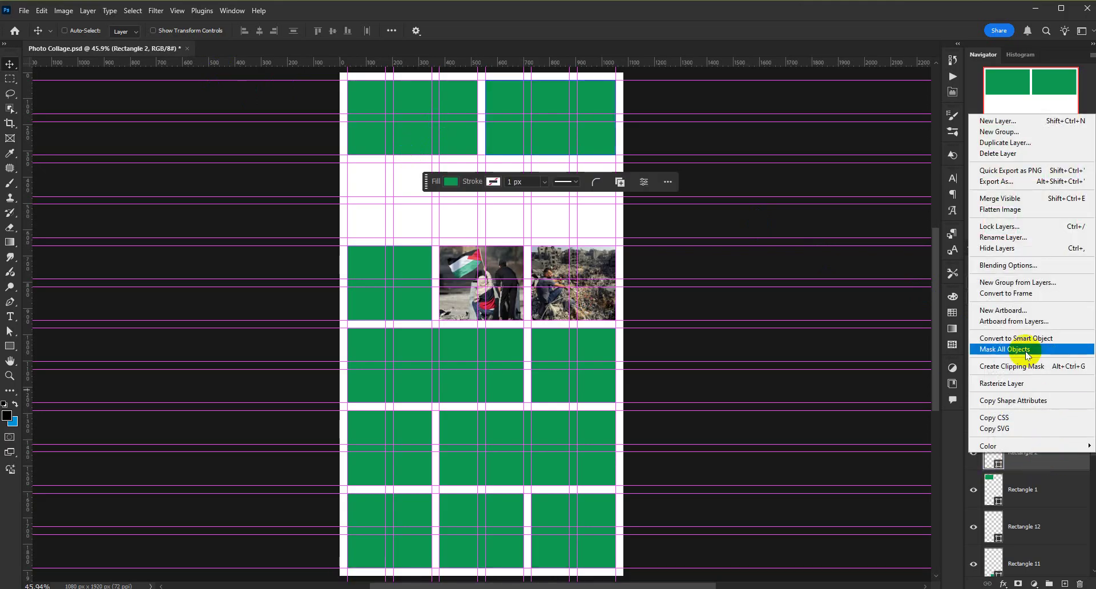
pyautogui.click(1011, 339)
pyautogui.click(1037, 492)
pyautogui.rightClick(1037, 493)
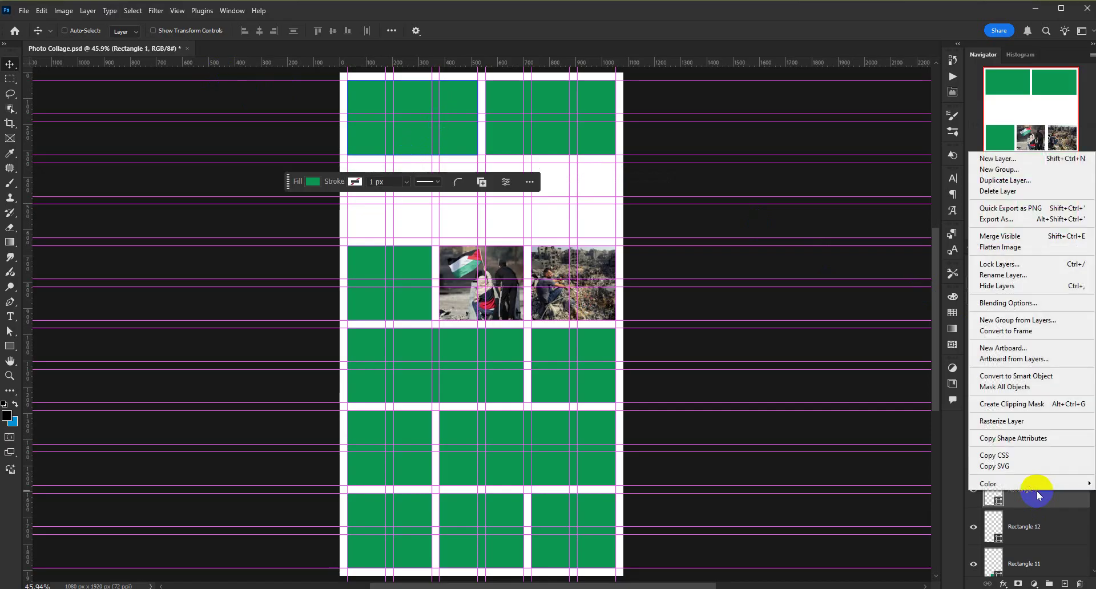
pyautogui.click(1050, 381)
pyautogui.click(1030, 526)
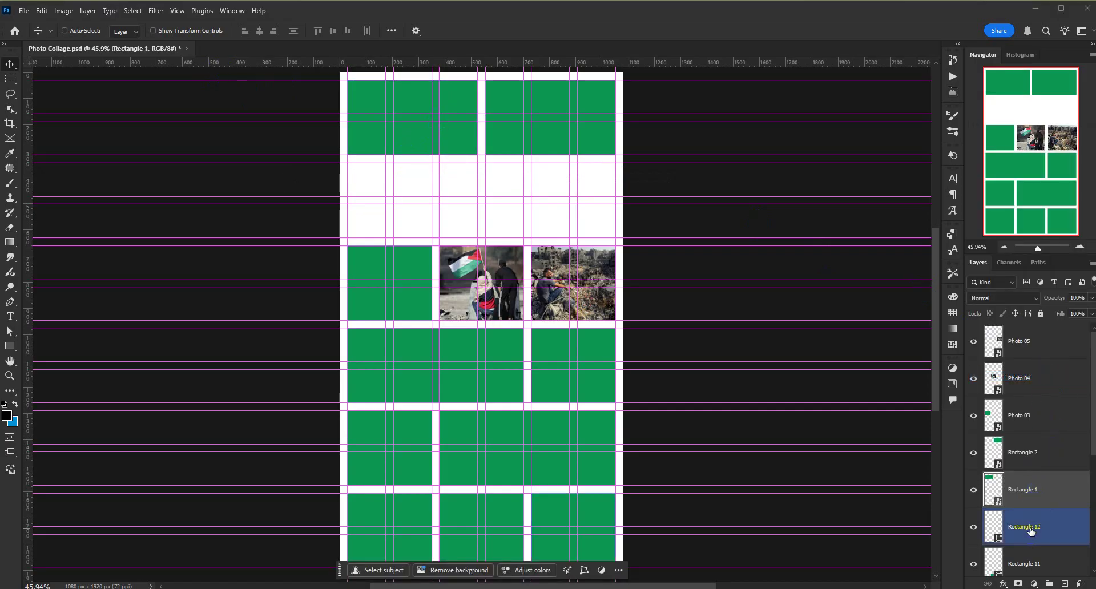
pyautogui.rightClick(1030, 526)
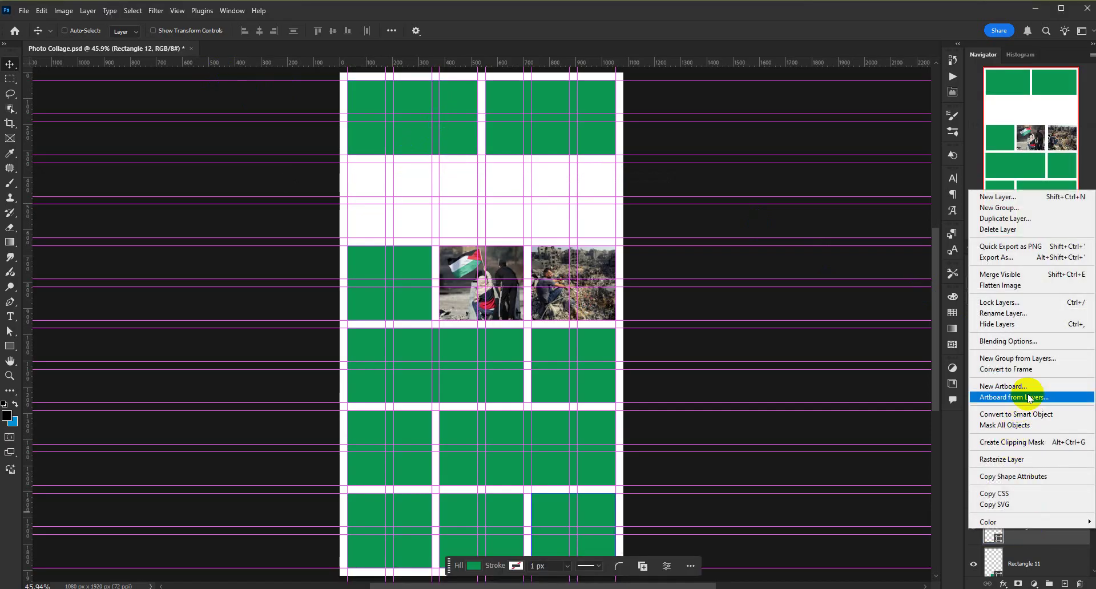
pyautogui.click(1028, 414)
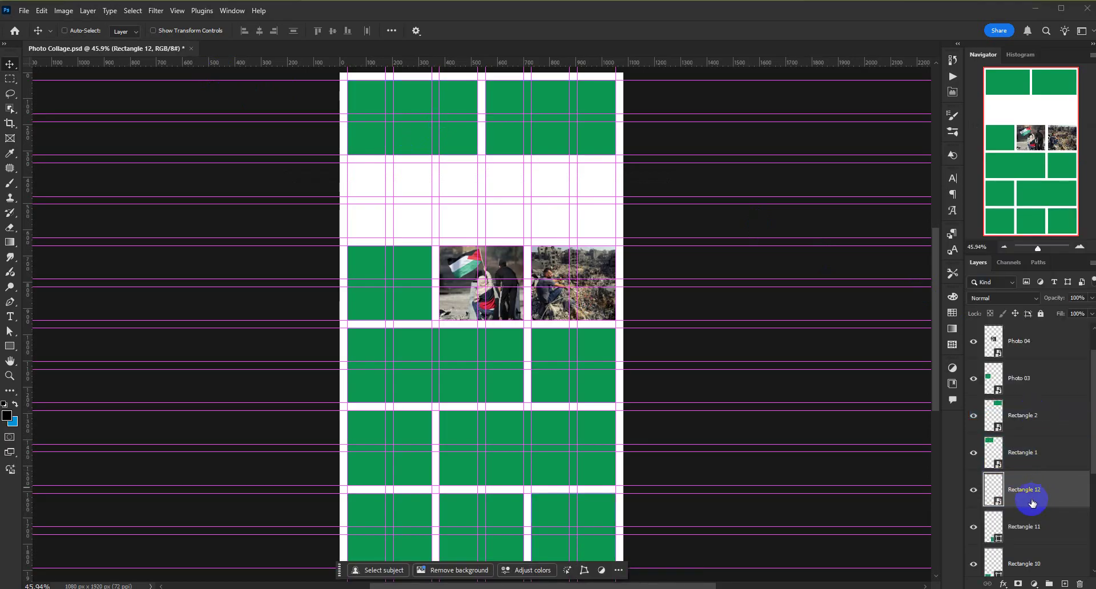
# - Convert the Rectangle 11, Rectangle 10 and Rectangle 9 layers to separate smart objects
pyautogui.click(1031, 526)
pyautogui.rightClick(1031, 527)
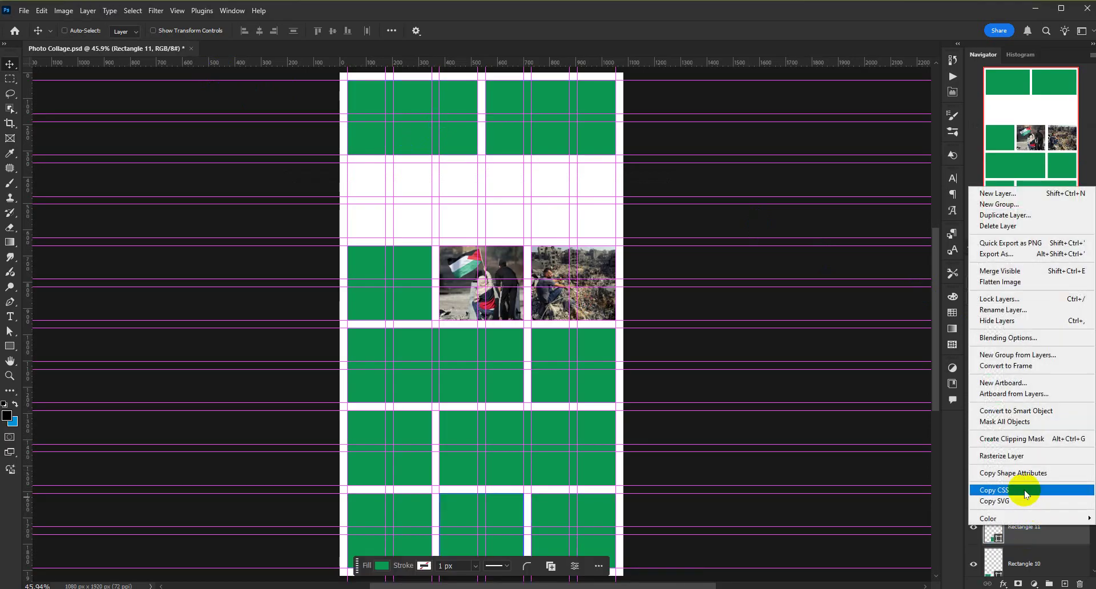
pyautogui.click(1035, 421)
pyautogui.click(1040, 565)
pyautogui.rightClick(1042, 568)
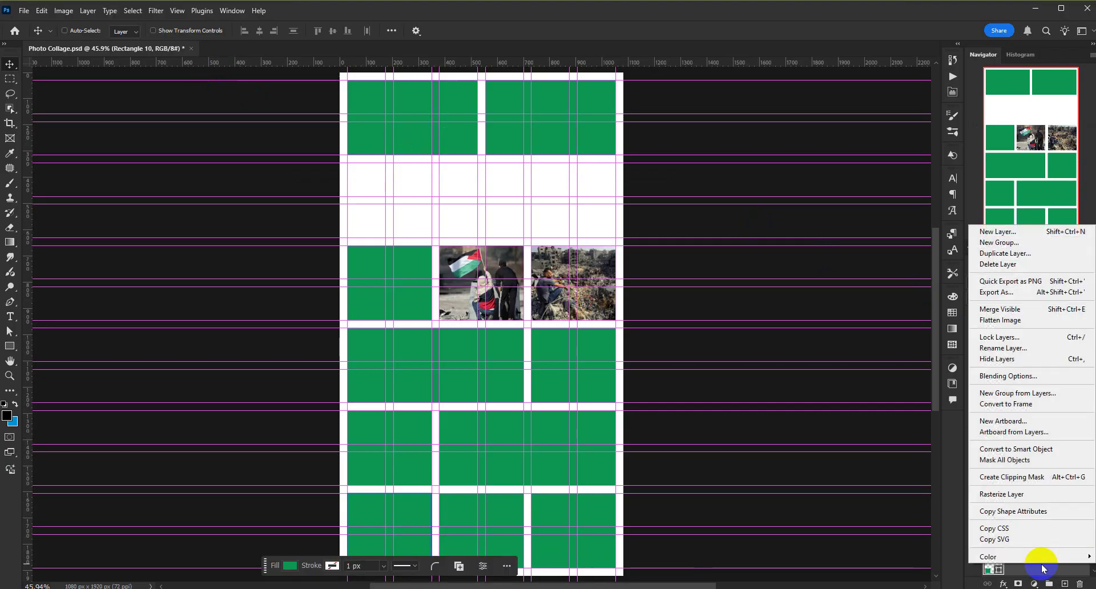
pyautogui.click(1036, 450)
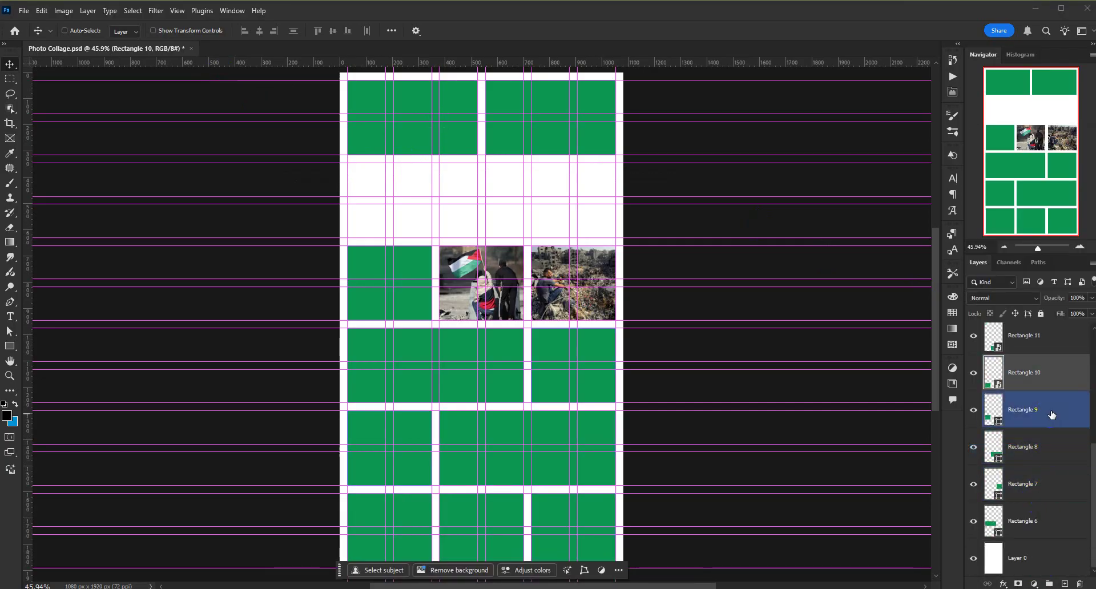
pyautogui.rightClick(1052, 415)
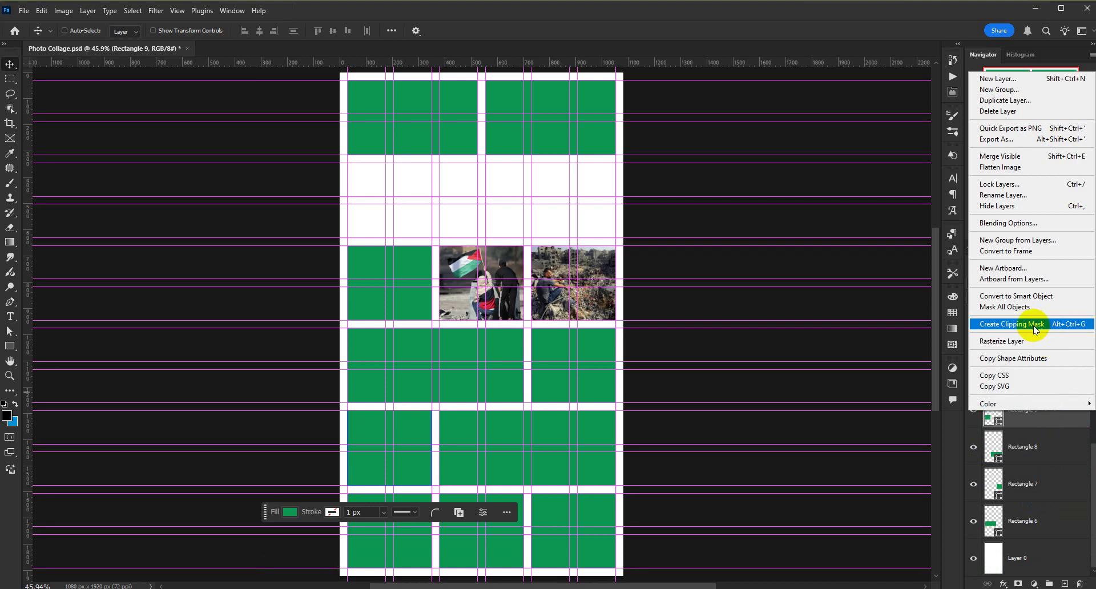
pyautogui.click(1019, 296)
# - Convert the Rectangle 8, Rectangle 7 and Rectangle 6 layers to separate smart objects
pyautogui.click(1035, 449)
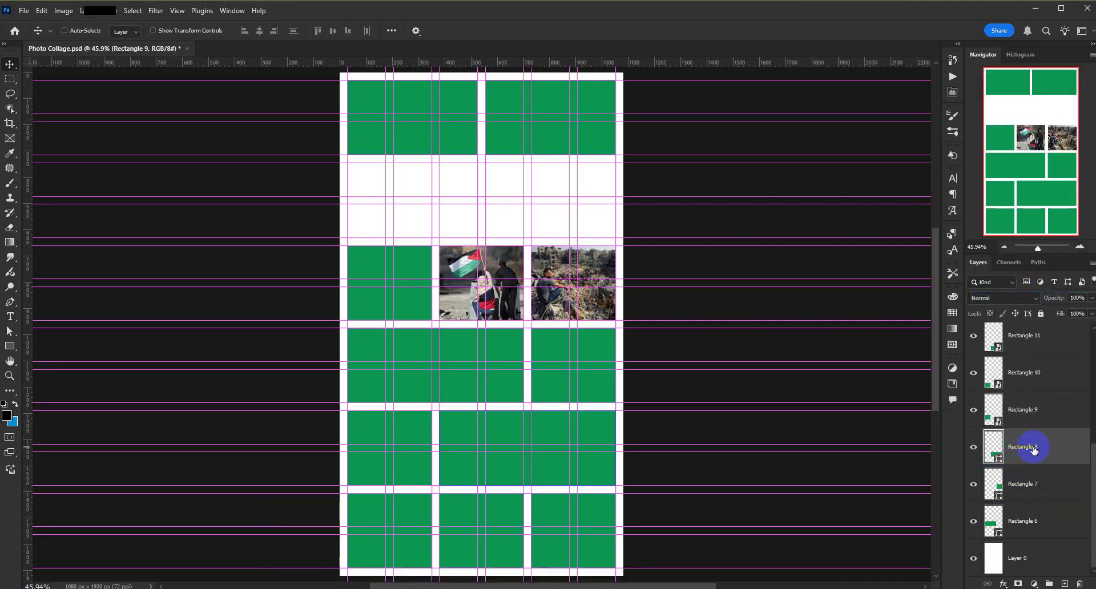
pyautogui.rightClick(1035, 450)
pyautogui.click(1005, 406)
pyautogui.click(1033, 490)
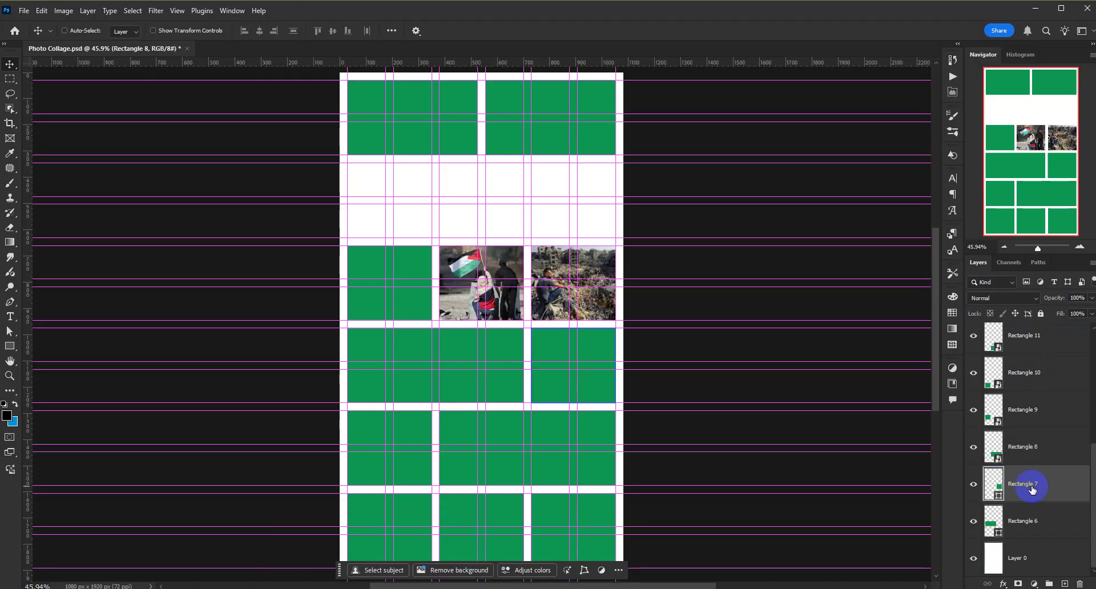
pyautogui.rightClick(1033, 490)
pyautogui.click(1038, 375)
pyautogui.click(1035, 531)
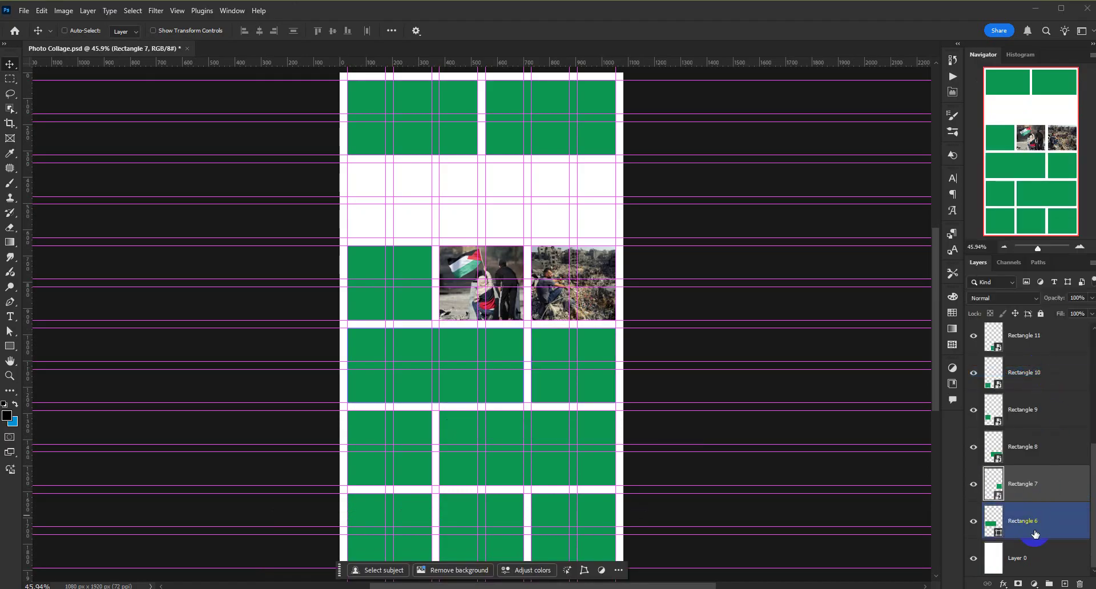
pyautogui.rightClick(1036, 522)
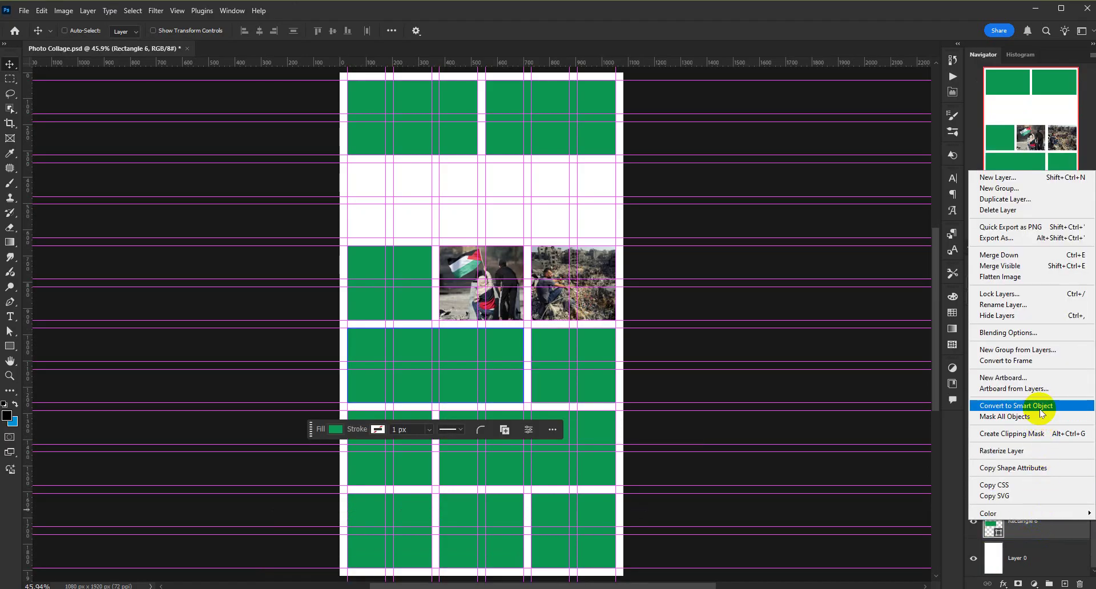
pyautogui.click(1040, 406)
pyautogui.click(1043, 526)
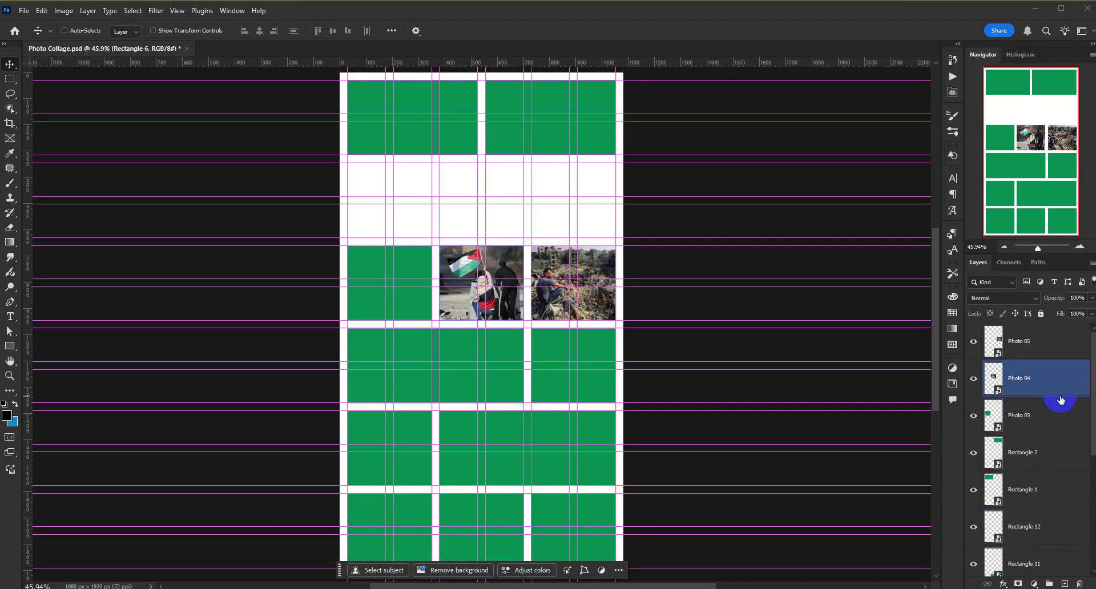
# - Open the contents of the Rectangle 2 smart object and clear all guides from its document
pyautogui.keyDown('ctrl'); pyautogui.click(428, 132); pyautogui.keyUp('ctrl')
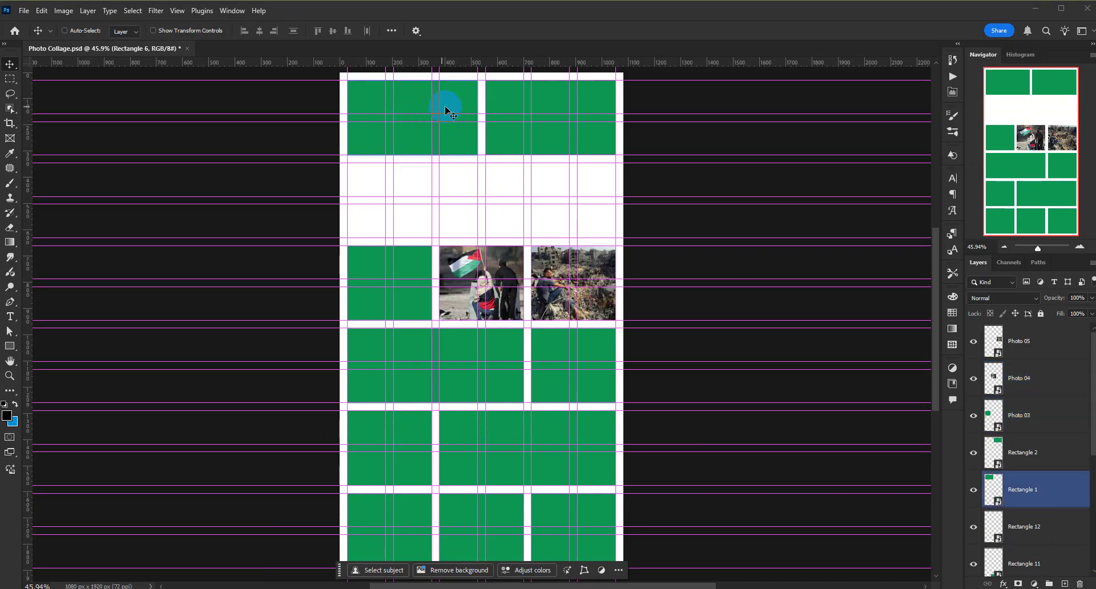
pyautogui.keyDown('ctrl'); pyautogui.click(565, 238); pyautogui.keyUp('ctrl')
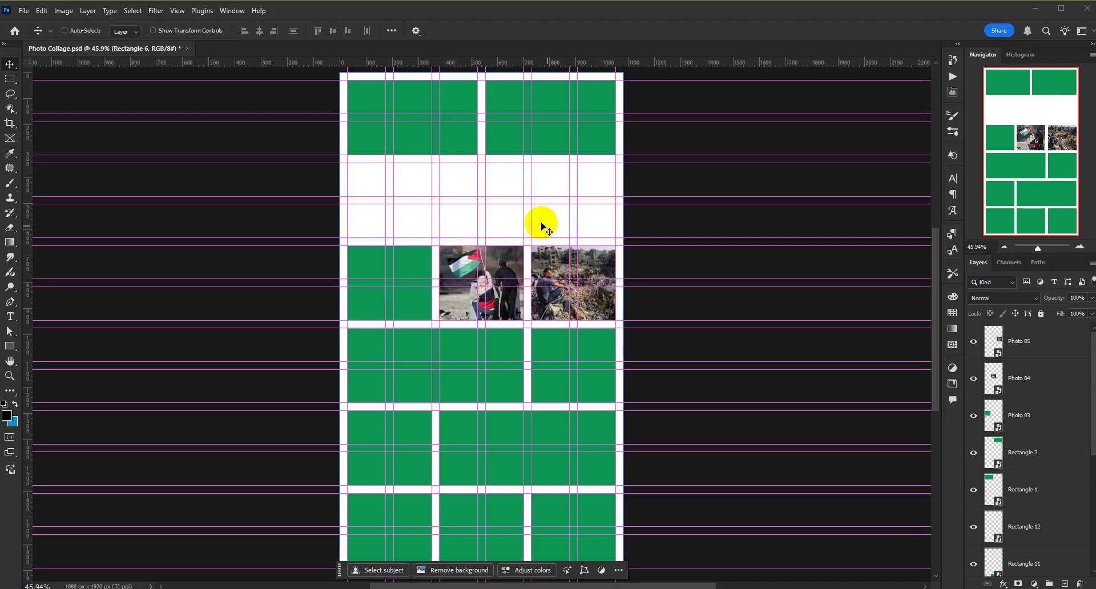
pyautogui.click(1084, 428)
pyautogui.click(1040, 455)
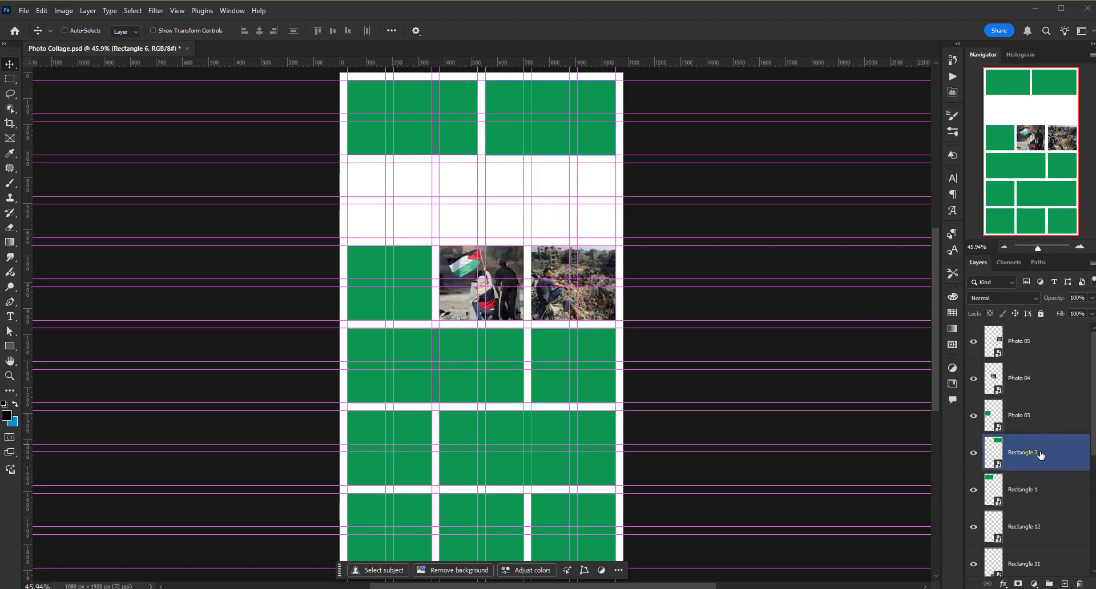
pyautogui.moveTo(994, 462); pyautogui.dragTo(1007, 472)
pyautogui.doubleClick(1002, 469)
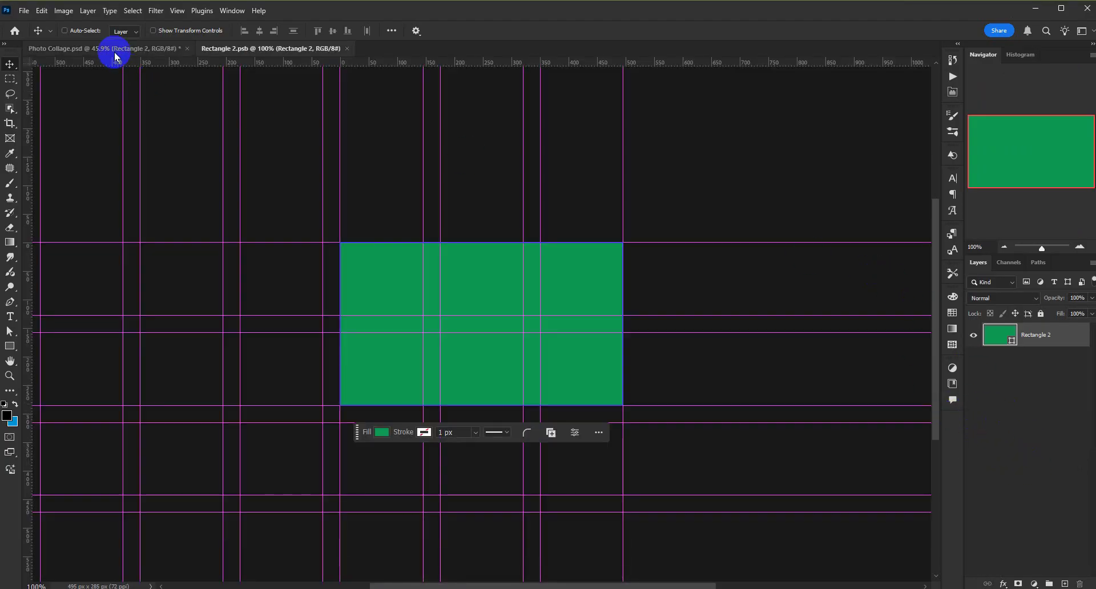
pyautogui.click(177, 10)
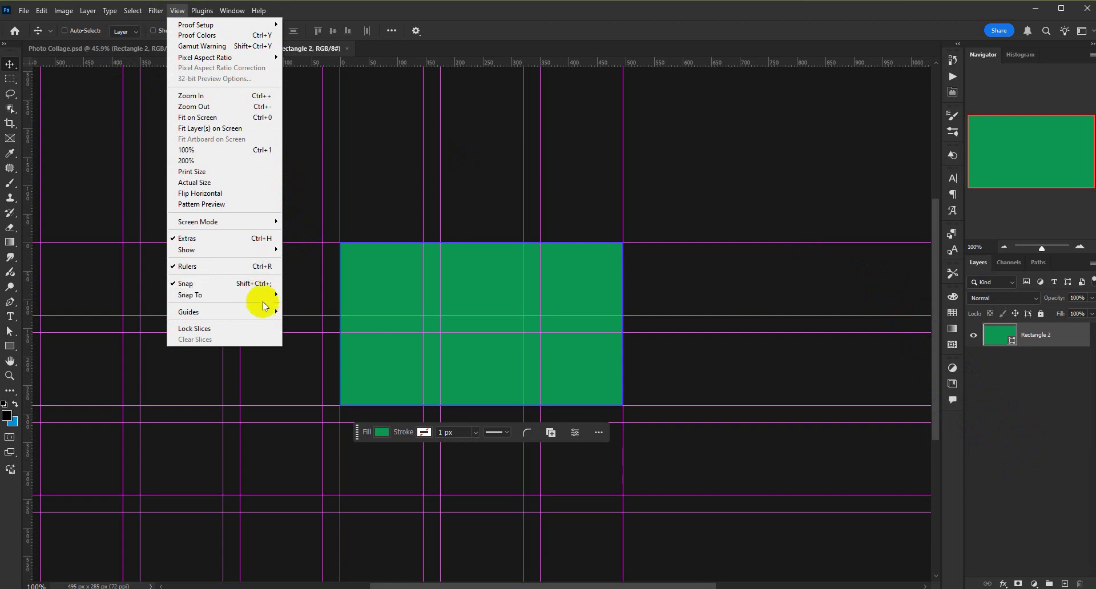
pyautogui.moveTo(264, 311)
pyautogui.click(314, 335)
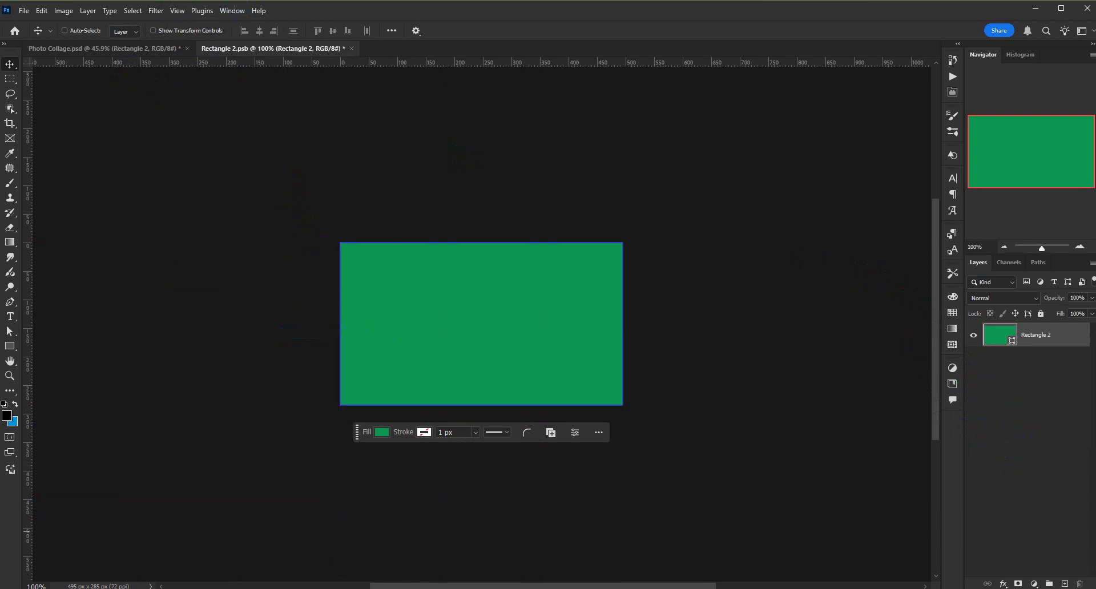
# - Switch to Chrome and open Middle East Eye's photo from the palestine war image results at full size in a new tab
pyautogui.hotkey('alt', 'Tab')
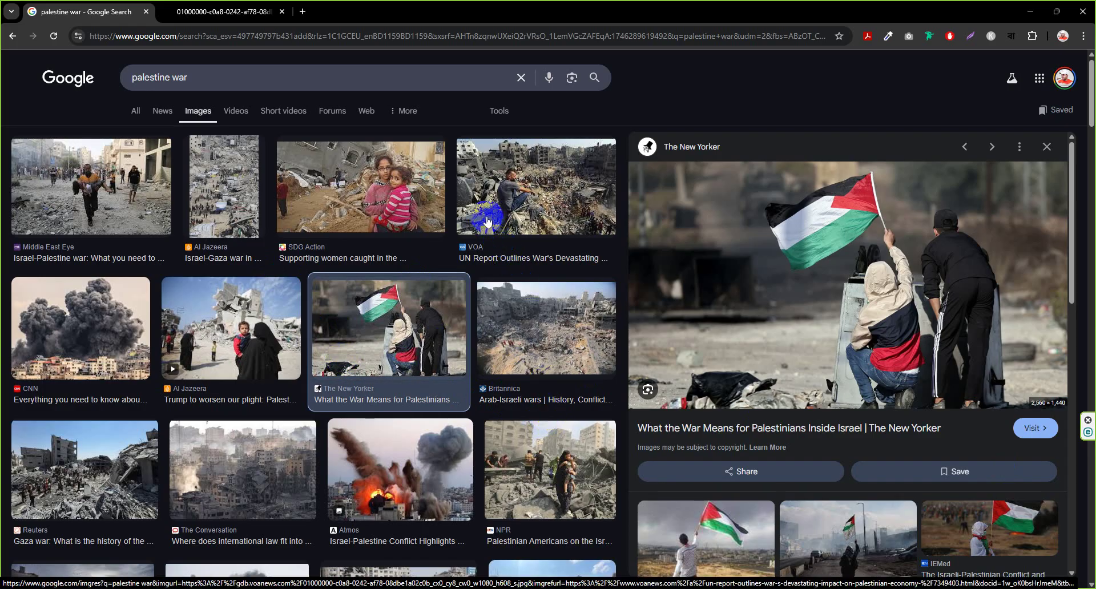
pyautogui.click(499, 577)
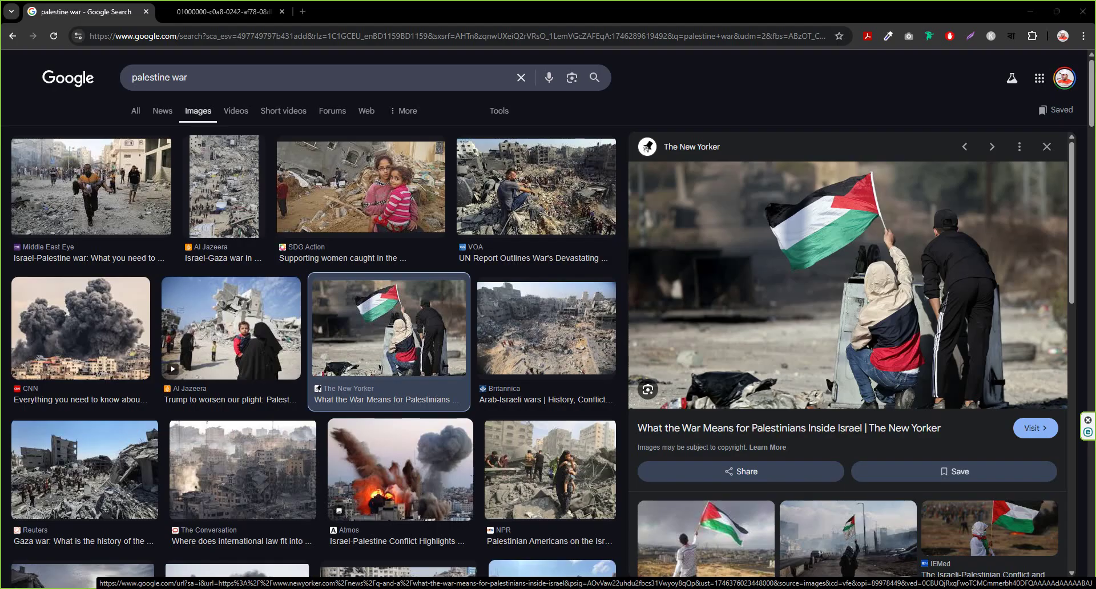
pyautogui.click(123, 180)
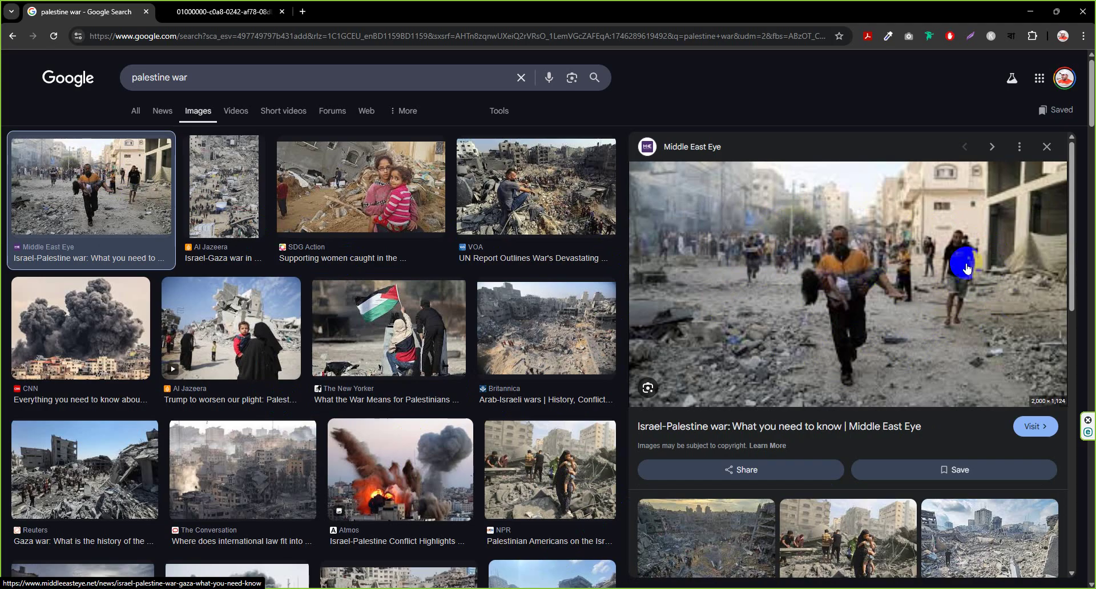
pyautogui.scroll(-5, 873, 319)
pyautogui.scroll(5, 833, 326)
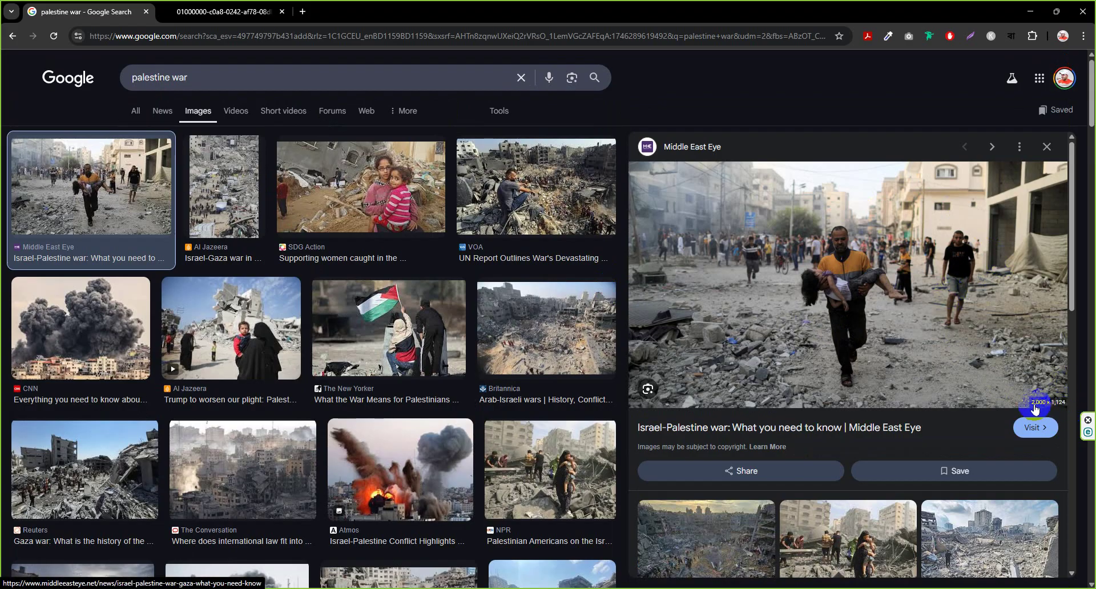
pyautogui.rightClick(791, 247)
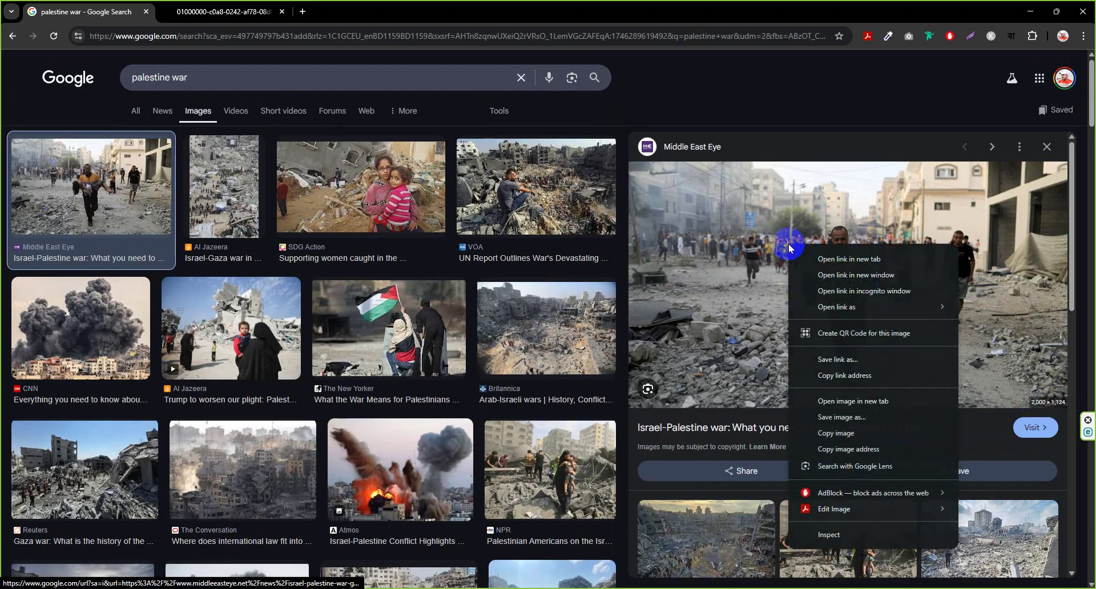
pyautogui.click(853, 402)
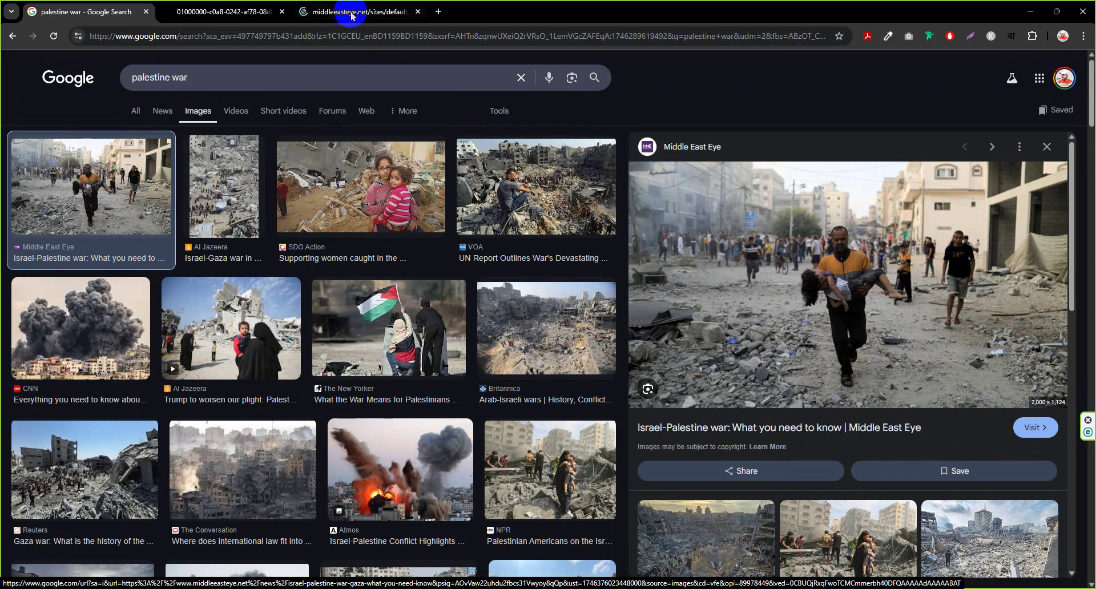
pyautogui.click(345, 11)
# - Copy the full-size Middle East Eye photo to the clipboard and switch back to the Rectangle 2 document in Photoshop
pyautogui.click(529, 277)
pyautogui.click(528, 275)
pyautogui.rightClick(491, 209)
pyautogui.click(525, 253)
pyautogui.rightClick(489, 206)
pyautogui.click(523, 253)
pyautogui.rightClick(494, 210)
pyautogui.click(533, 259)
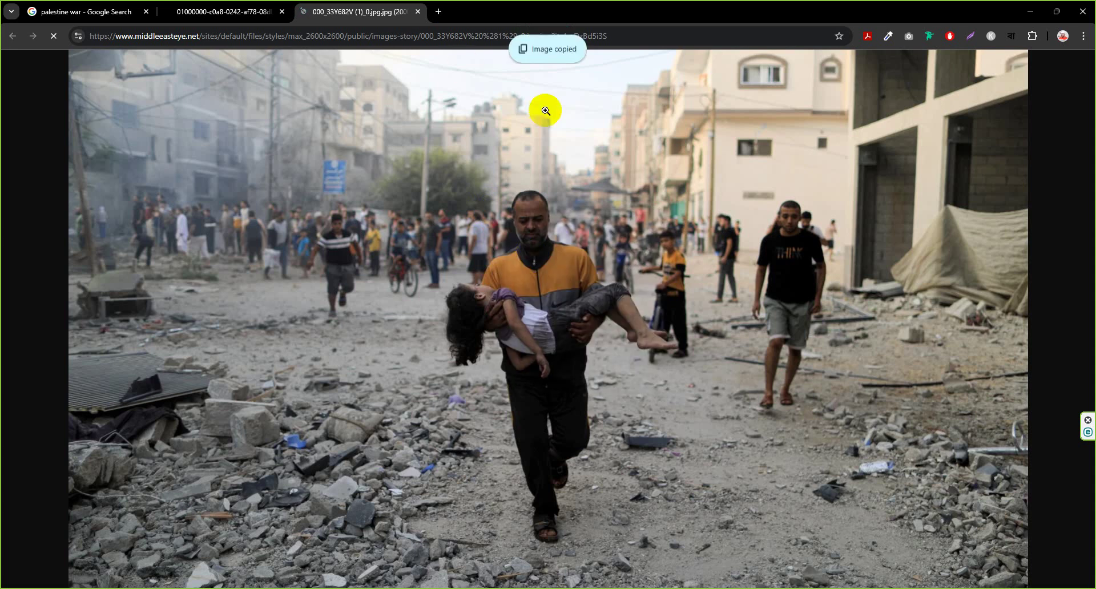
pyautogui.hotkey('alt', 'Tab')
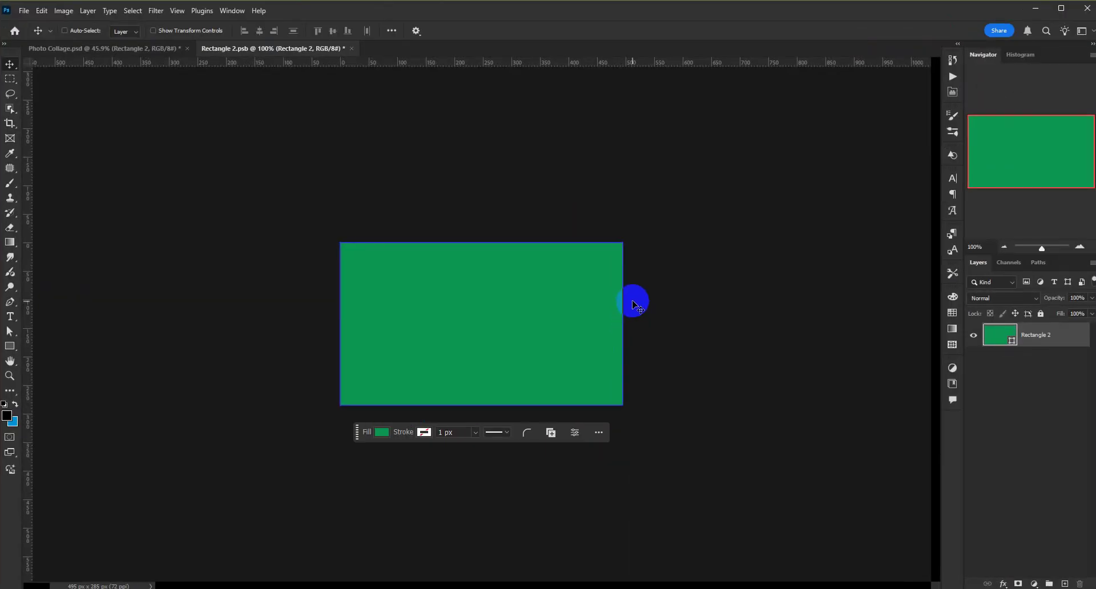
# - Paste the copied photo above the green rectangle, centre it on the canvas and scale it proportionally to 20%
pyautogui.hotkey('ctrl', 'v')
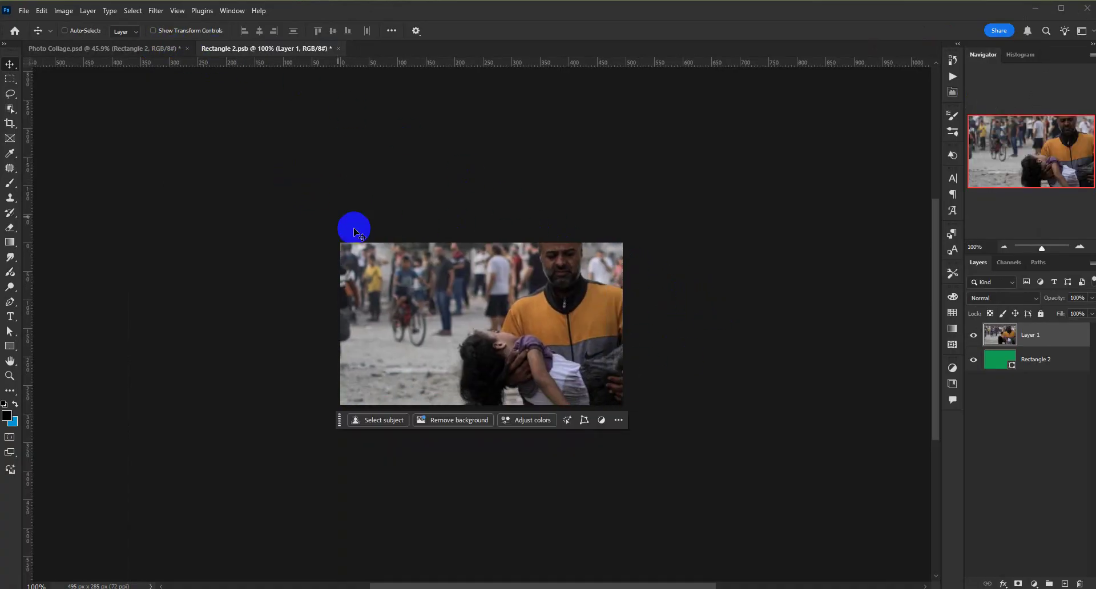
pyautogui.moveTo(354, 231); pyautogui.dragTo(542, 323)
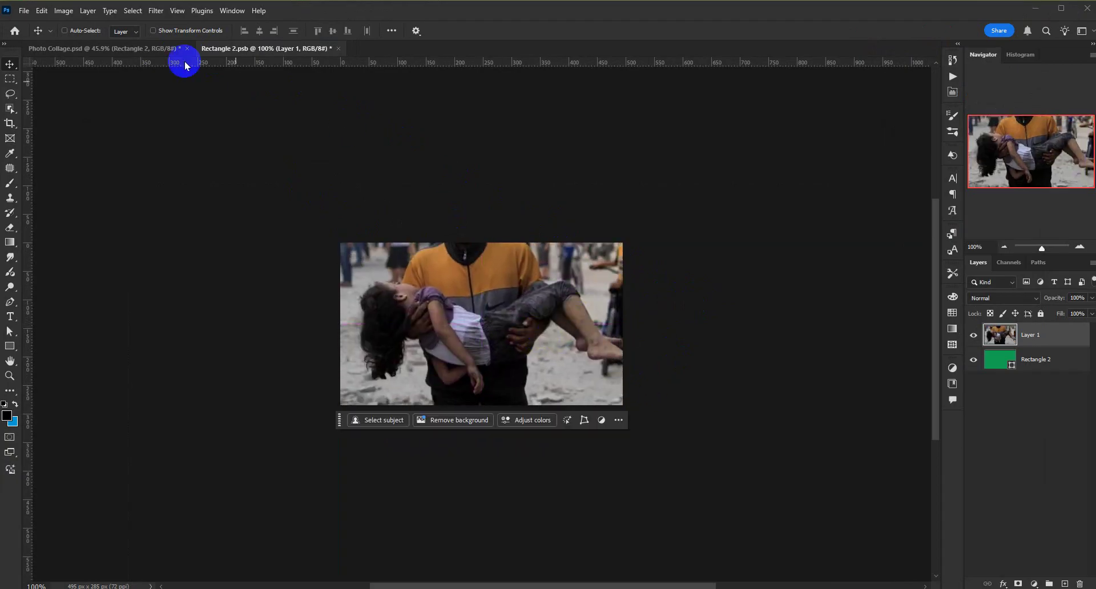
pyautogui.click(49, 13)
pyautogui.click(95, 284)
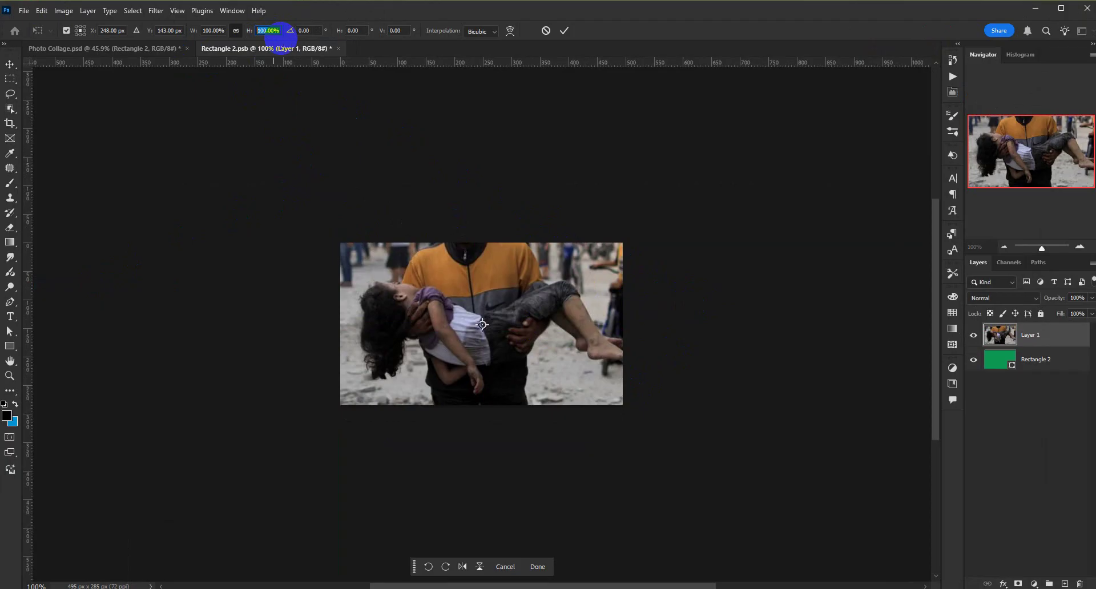
pyautogui.write('20')
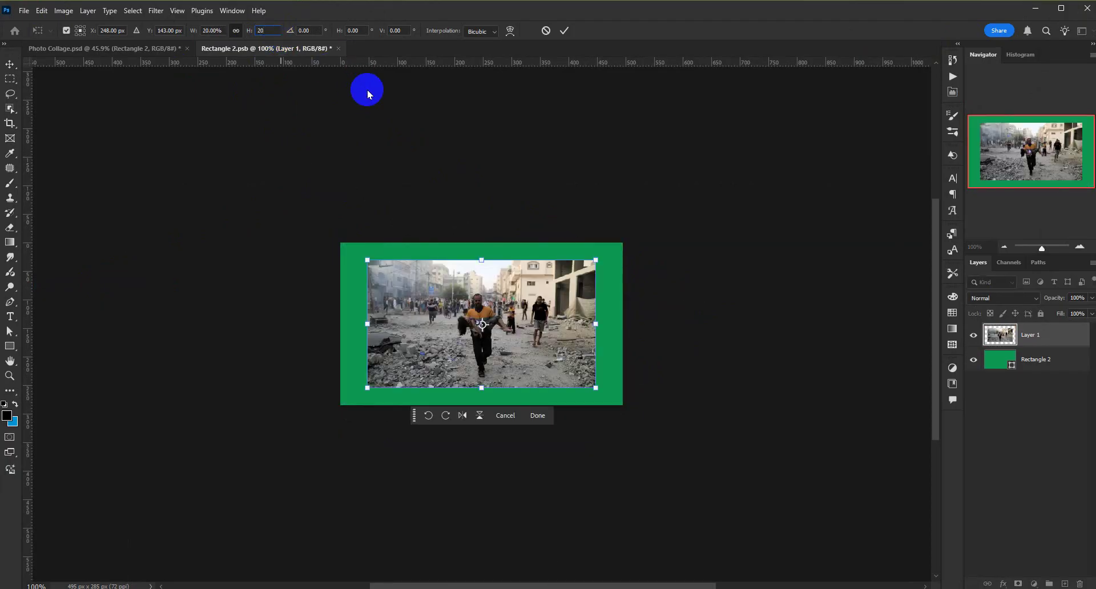
# - Enlarge the photo to about 26% so it covers the whole Rectangle 2 canvas, and apply the transform
pyautogui.moveTo(599, 328); pyautogui.dragTo(624, 324)
pyautogui.moveTo(372, 321); pyautogui.dragTo(337, 326)
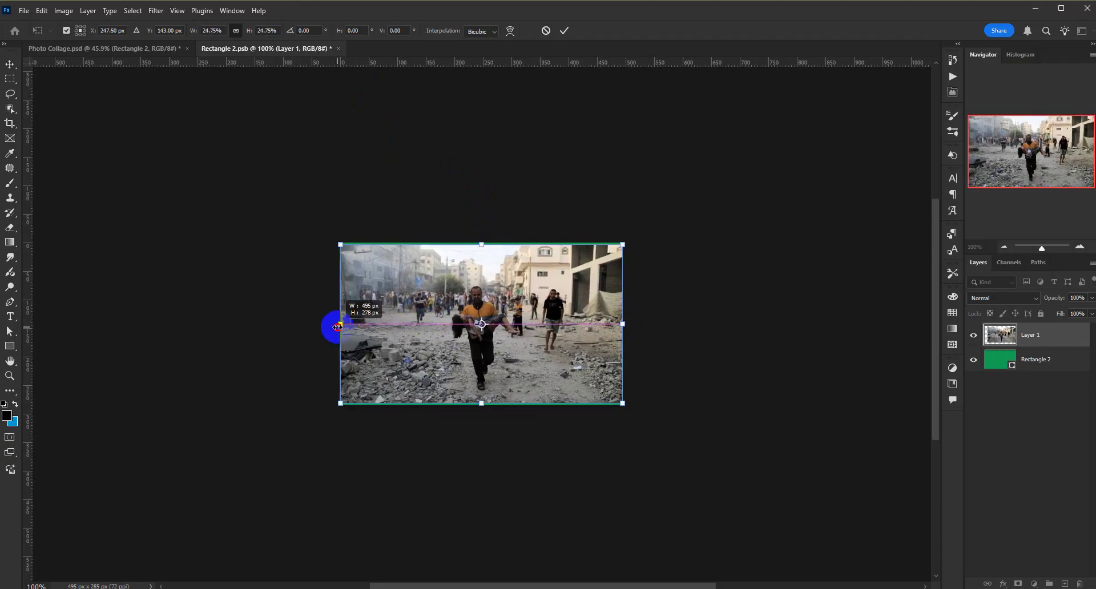
pyautogui.moveTo(482, 244); pyautogui.dragTo(482, 242)
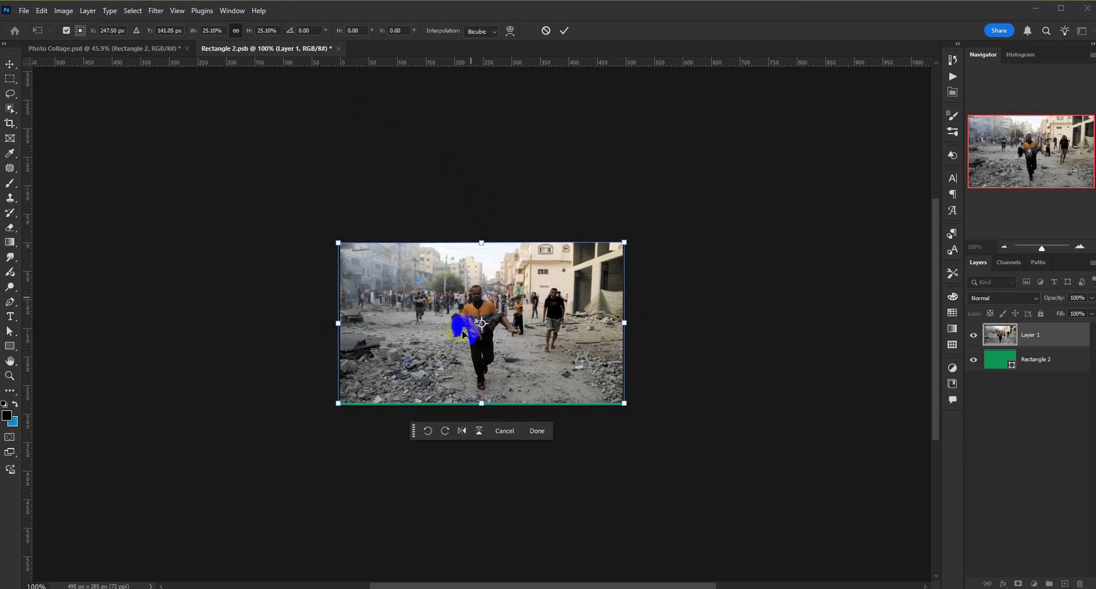
pyautogui.moveTo(477, 403); pyautogui.dragTo(477, 405)
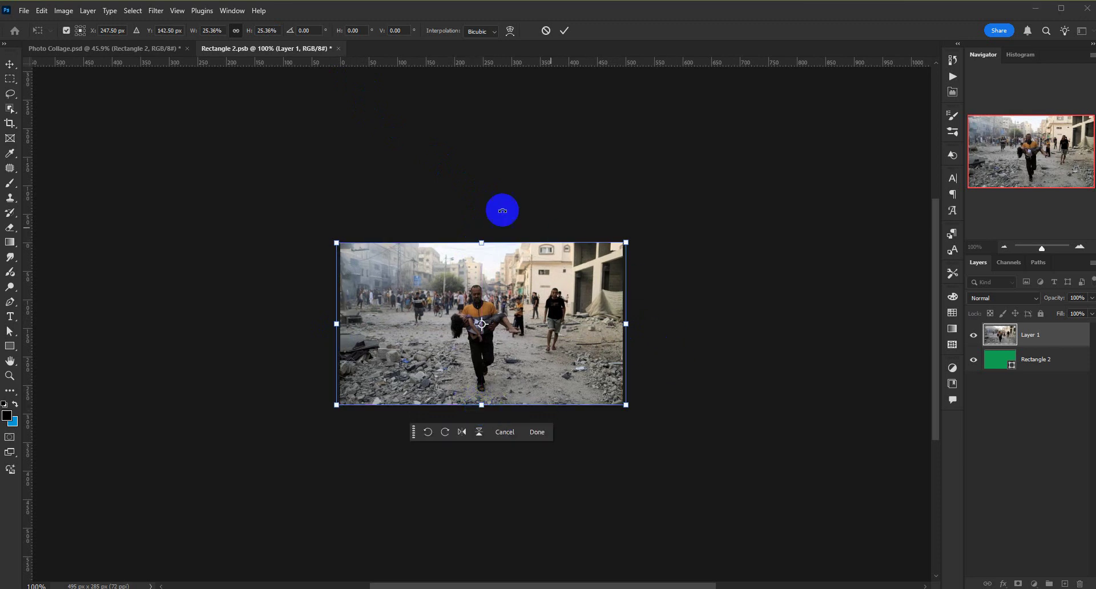
pyautogui.moveTo(481, 245); pyautogui.dragTo(481, 237)
pyautogui.moveTo(494, 355); pyautogui.dragTo(496, 358)
pyautogui.click(560, 304)
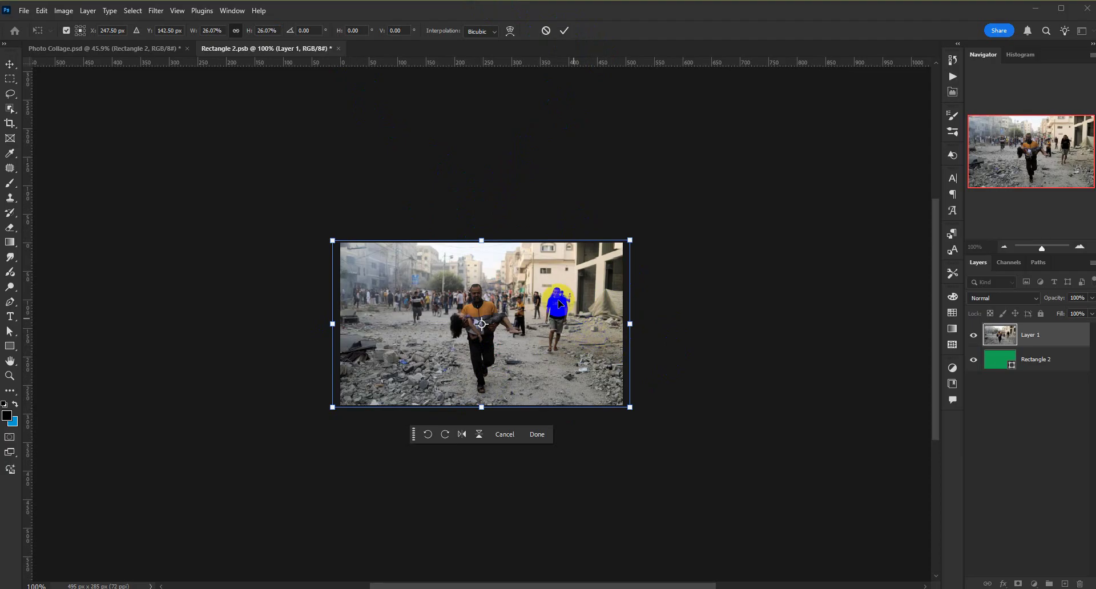
pyautogui.click(564, 31)
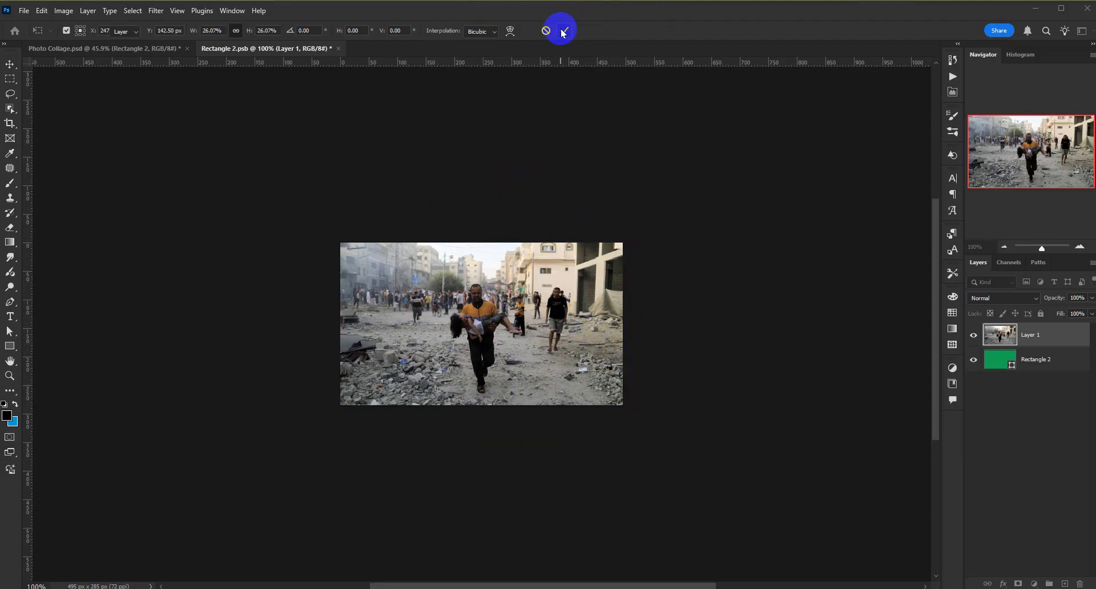
# - Save and close the Rectangle 2 document, and select the Photo 05 layer in the collage
pyautogui.click(341, 49)
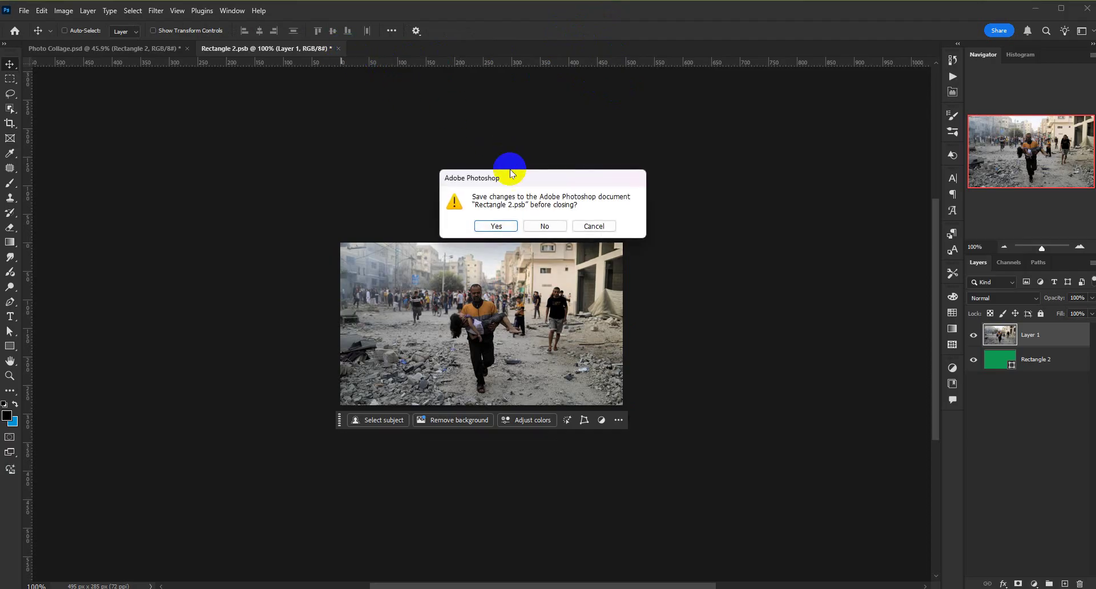
pyautogui.click(495, 224)
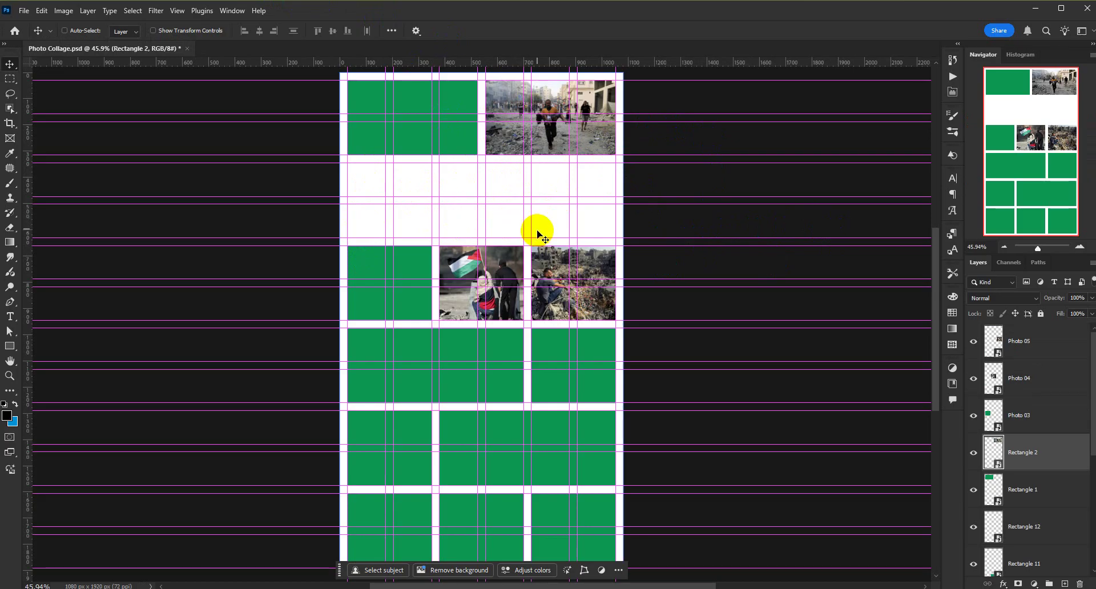
pyautogui.click(1052, 431)
pyautogui.click(1037, 348)
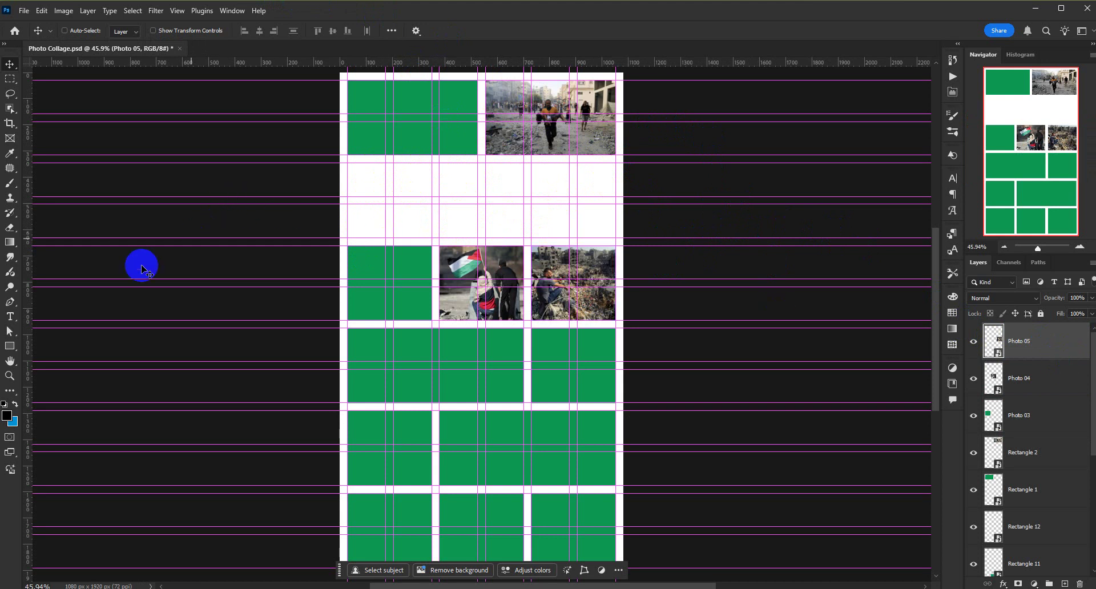
# - Add a text layer reading "Free" in the white band below the first row of photos
pyautogui.click(10, 317)
pyautogui.click(49, 313)
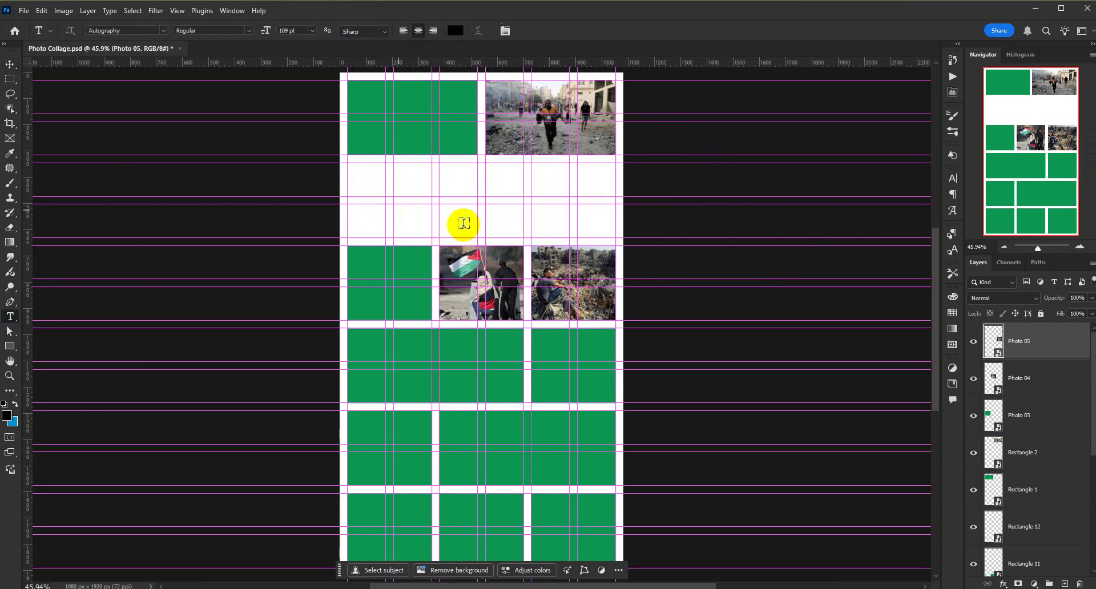
pyautogui.click(374, 185)
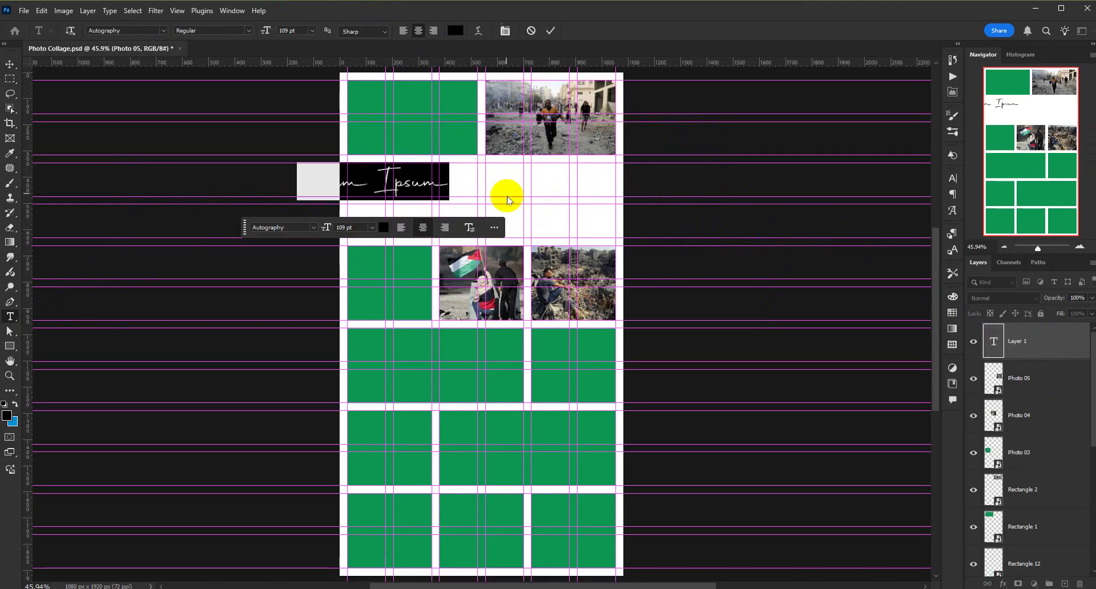
pyautogui.moveTo(465, 189); pyautogui.dragTo(528, 197)
pyautogui.write('Free')
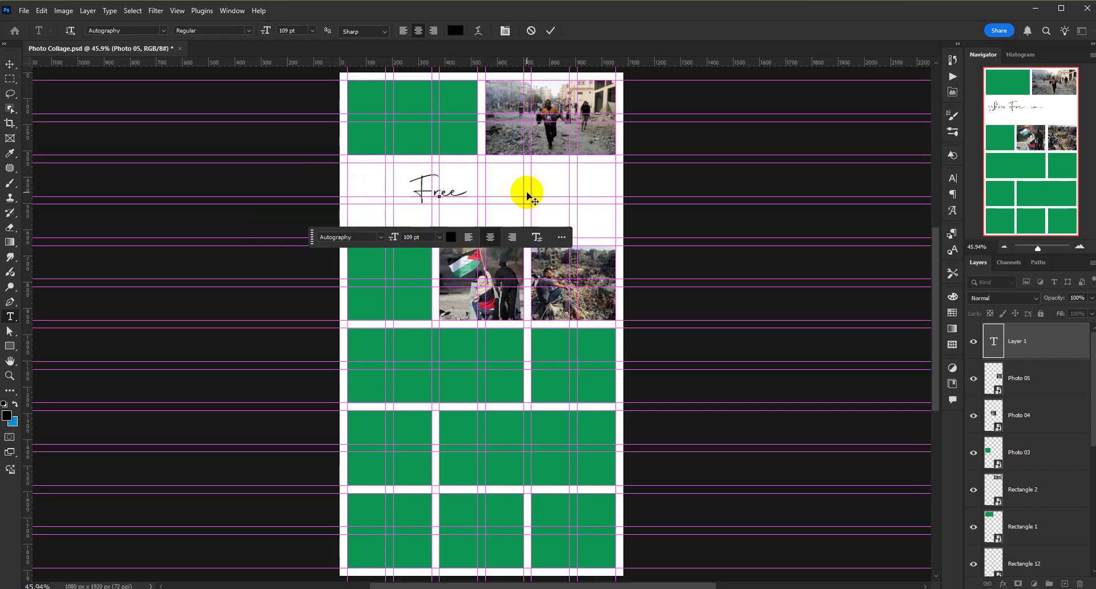
pyautogui.moveTo(487, 191); pyautogui.dragTo(372, 188)
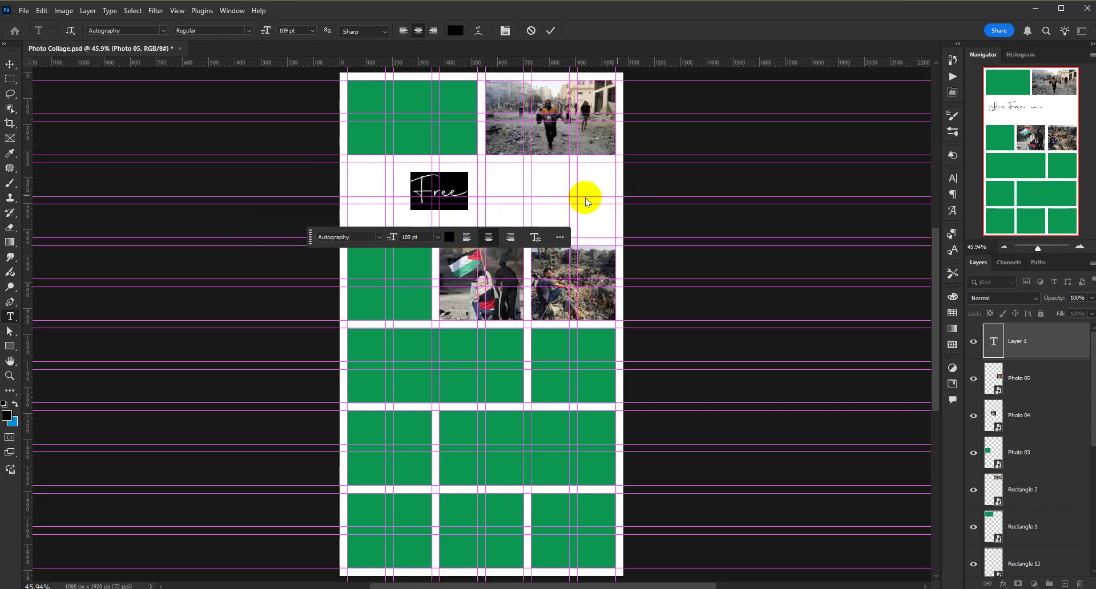
pyautogui.click(1028, 343)
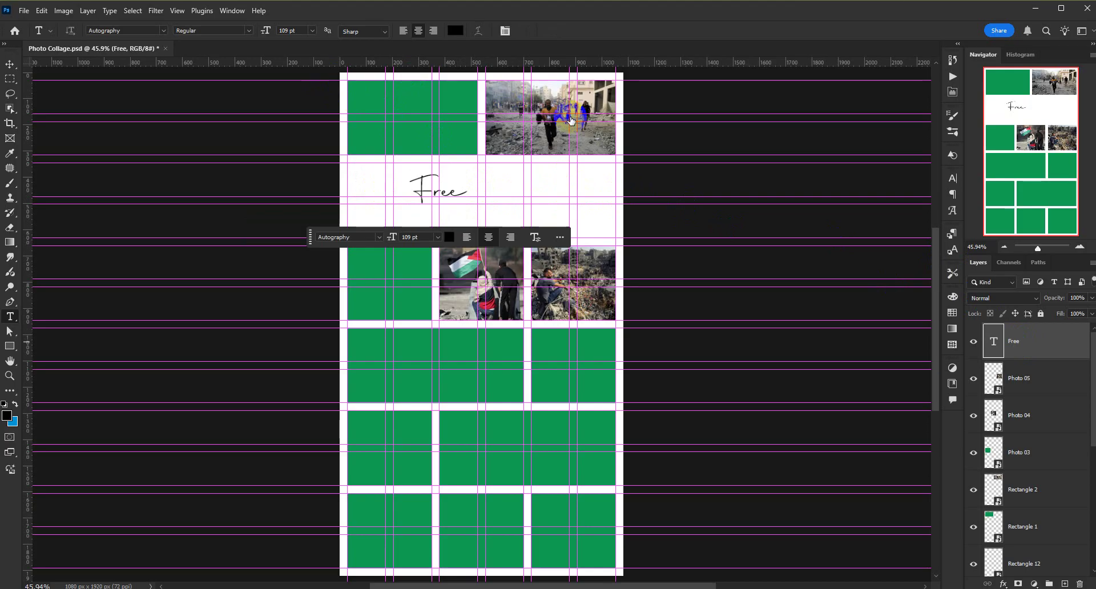
# - Change the "Free" text's font to Aguante and move the text to the collage's left margin guide
pyautogui.click(165, 32)
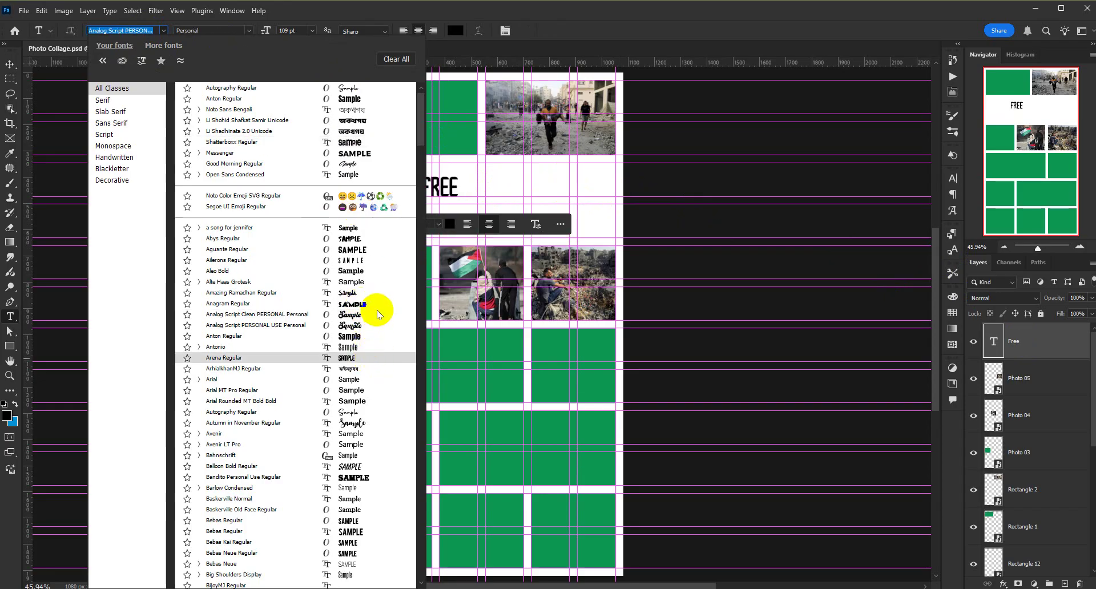
pyautogui.click(378, 251)
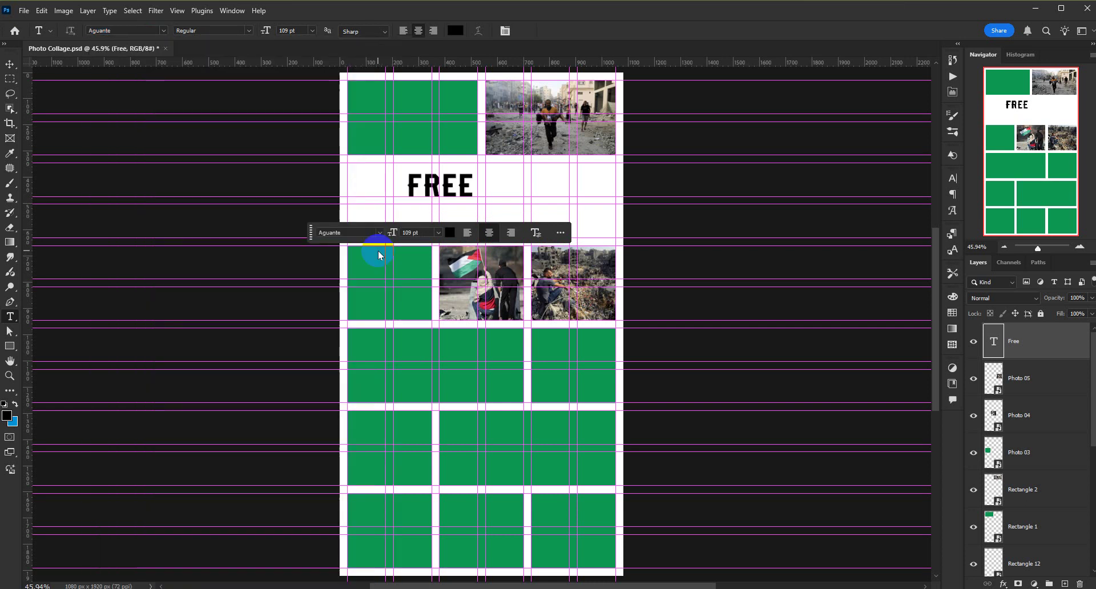
pyautogui.moveTo(472, 182); pyautogui.dragTo(379, 183)
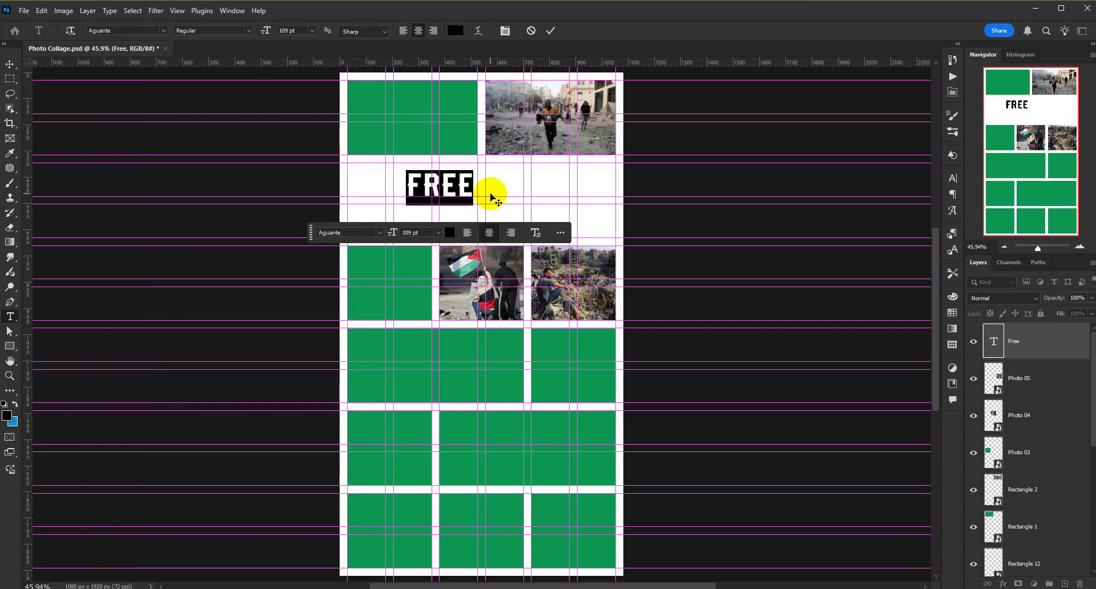
pyautogui.moveTo(490, 194); pyautogui.dragTo(429, 196)
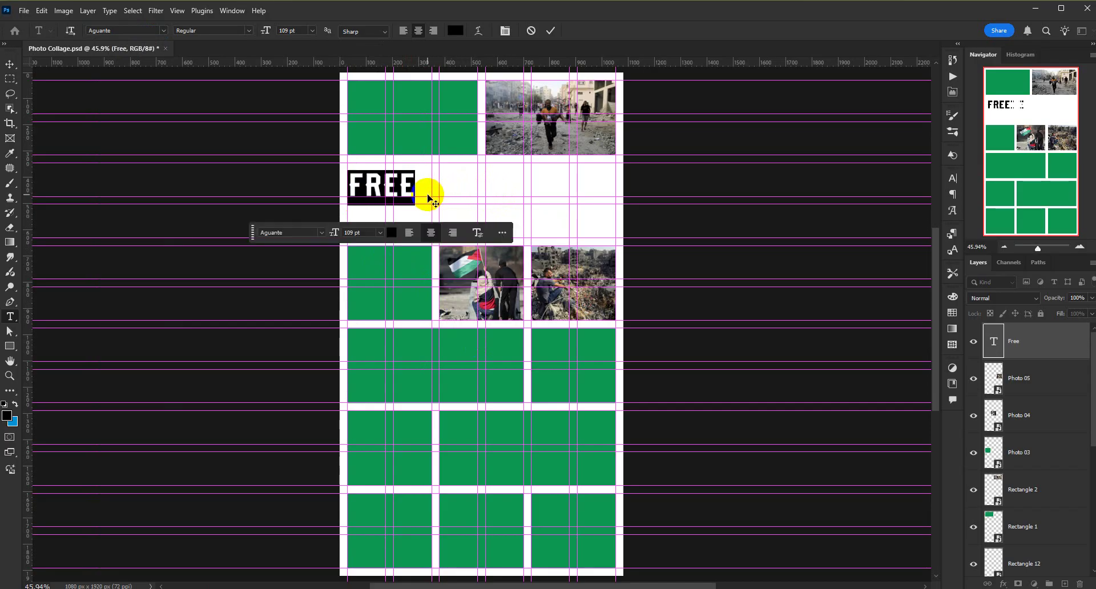
# - Set the "Free" text to 112 pt with left alignment and move it back to the left margin guide
pyautogui.press('Up')
pyautogui.press('Up')
pyautogui.press('Up')
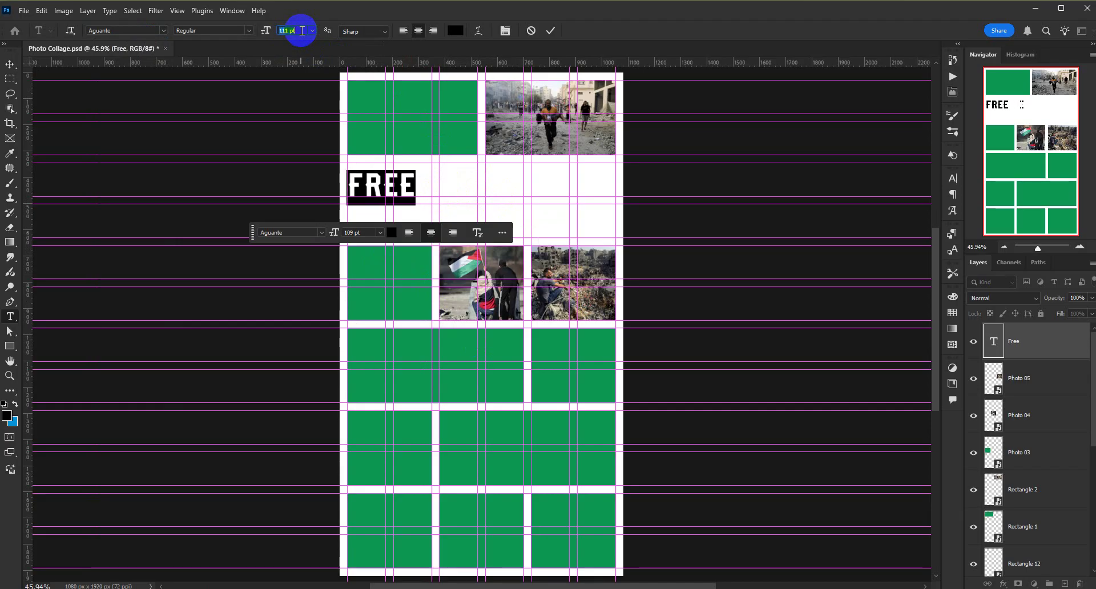
pyautogui.click(406, 33)
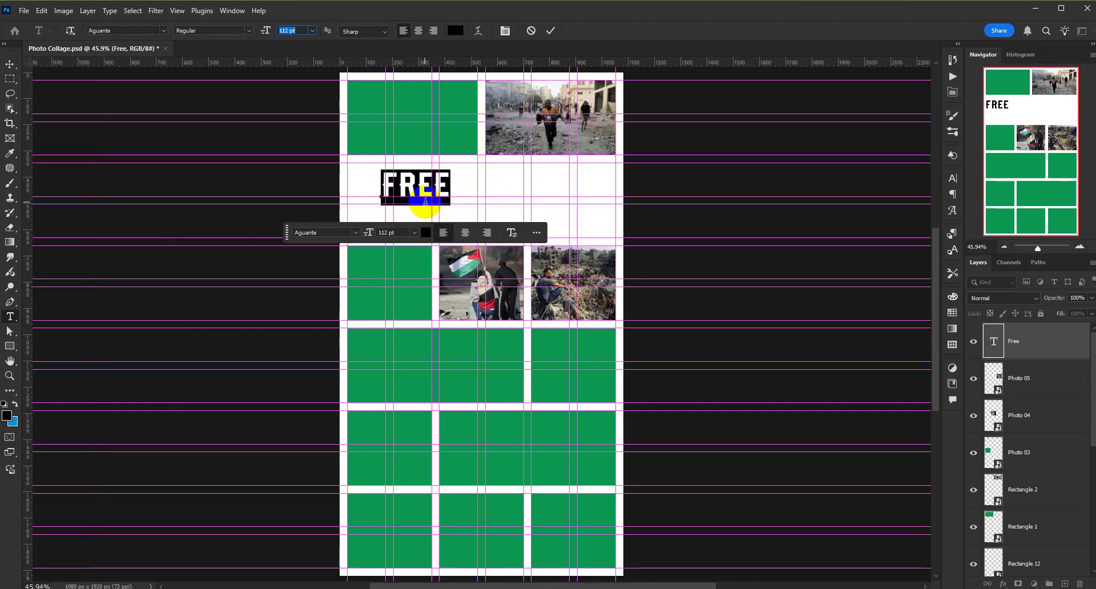
pyautogui.click(450, 212)
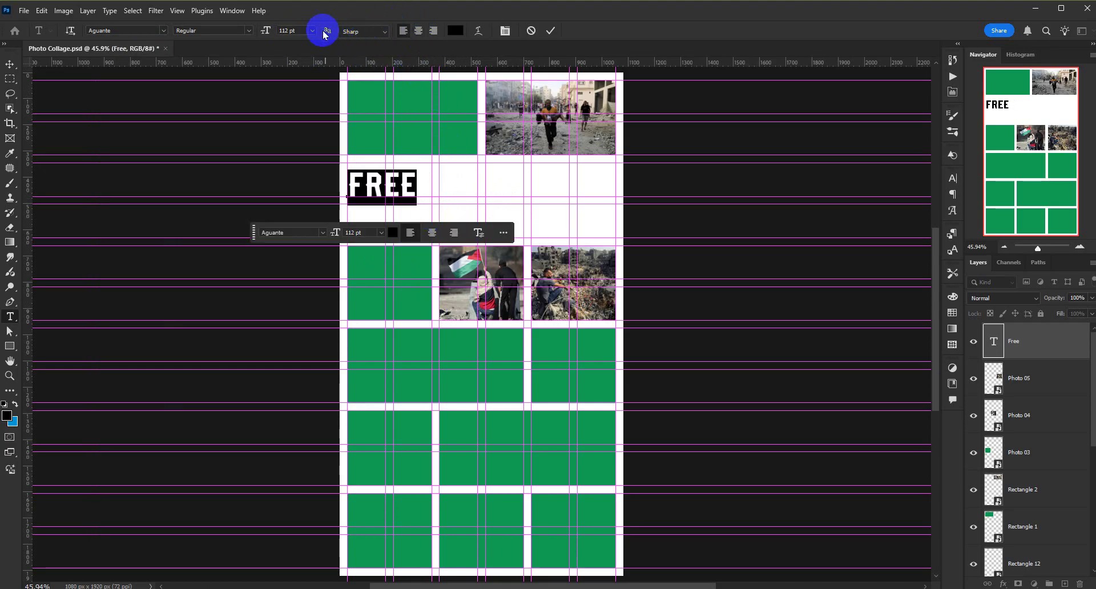
# - Enlarge the "Free" text to 156 pt to fill the height between the two guides, and commit it
pyautogui.scroll(2, 306, 30)
pyautogui.scroll(20, 306, 30)
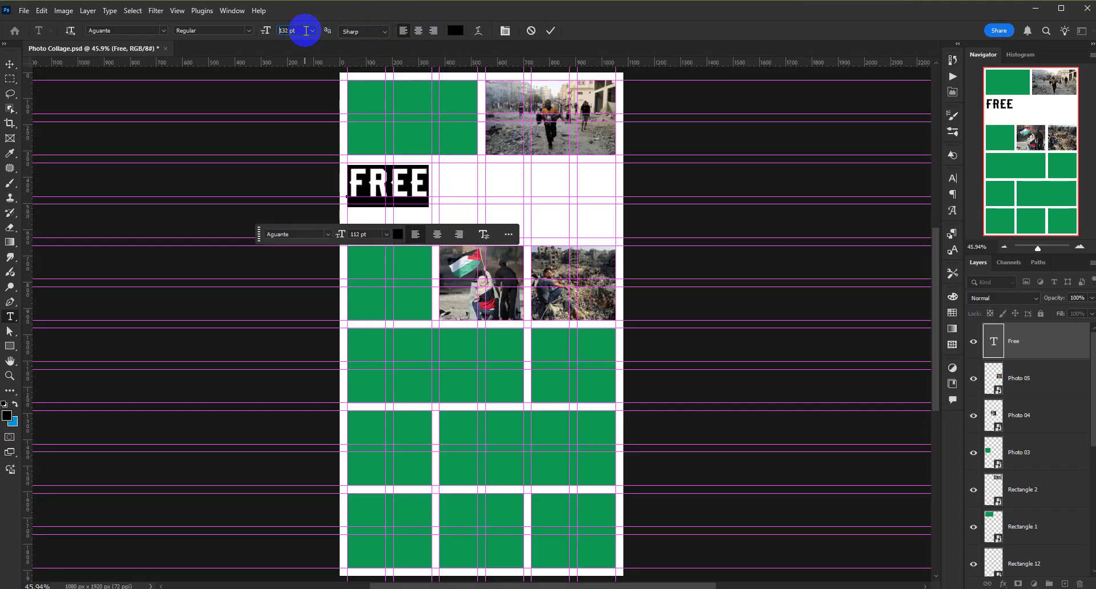
pyautogui.scroll(9, 306, 30)
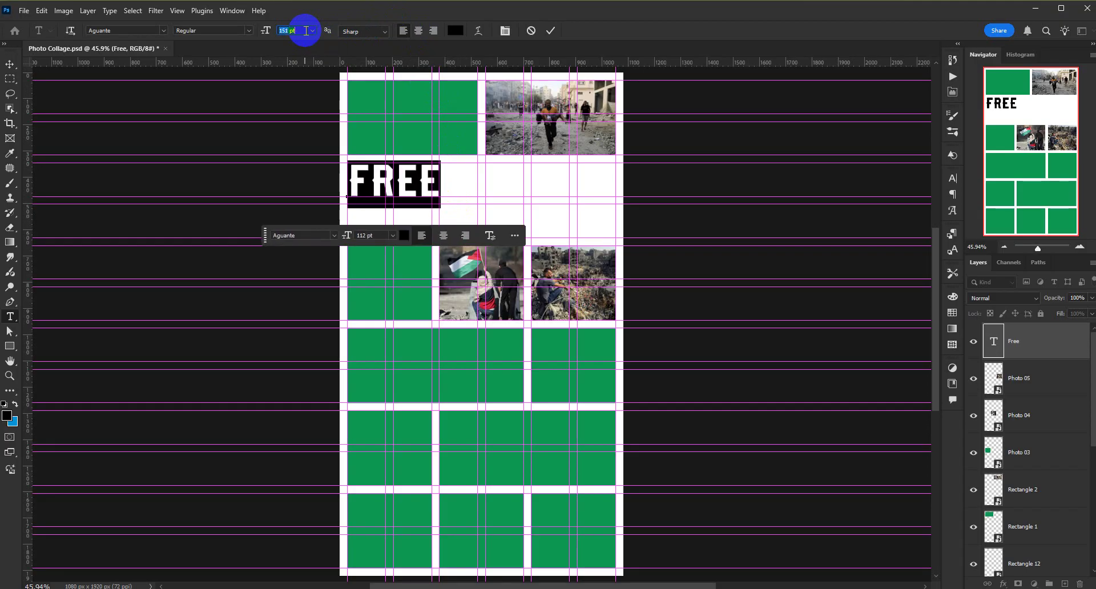
pyautogui.click(506, 32)
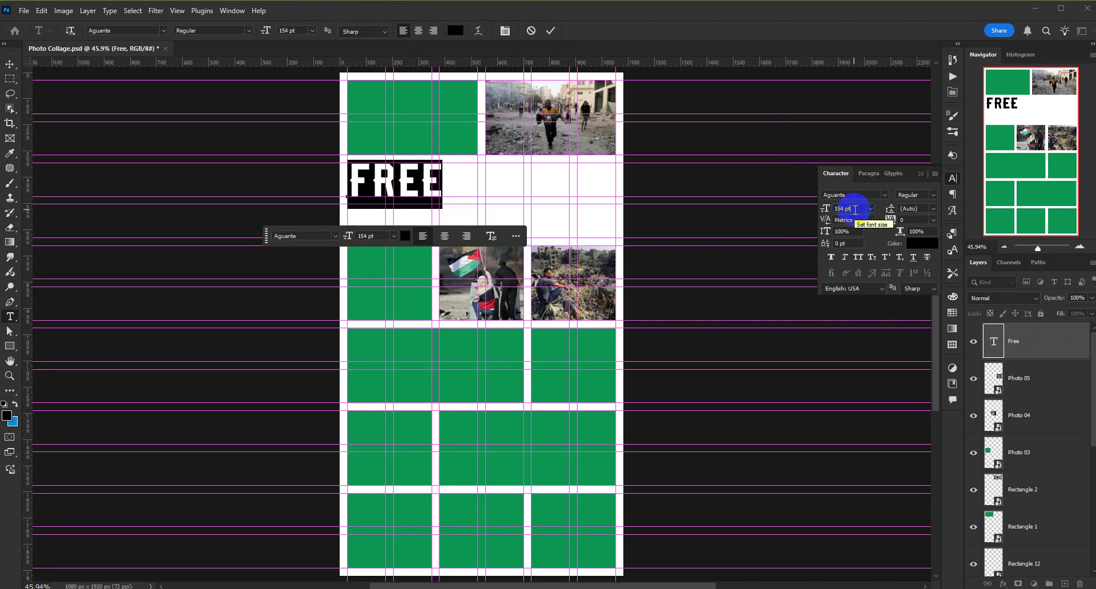
pyautogui.click(855, 210)
pyautogui.press('Up')
pyautogui.press('Up')
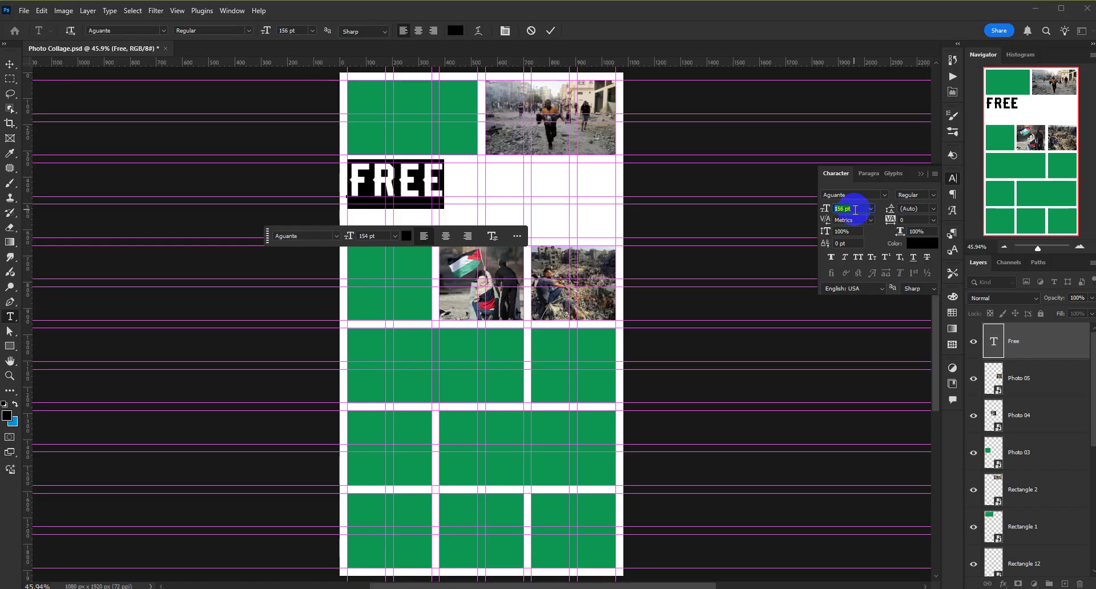
pyautogui.click(1059, 357)
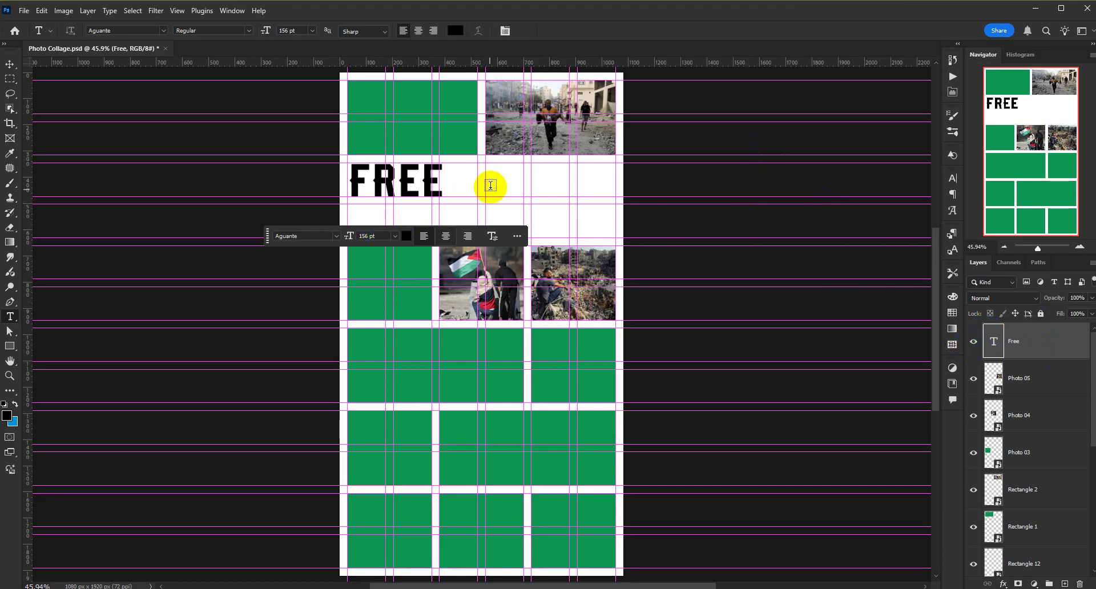
# - Add a second text reading "PALESTINE" below "Free" and move it to end at the right margin guide
pyautogui.moveTo(267, 235); pyautogui.dragTo(278, 348)
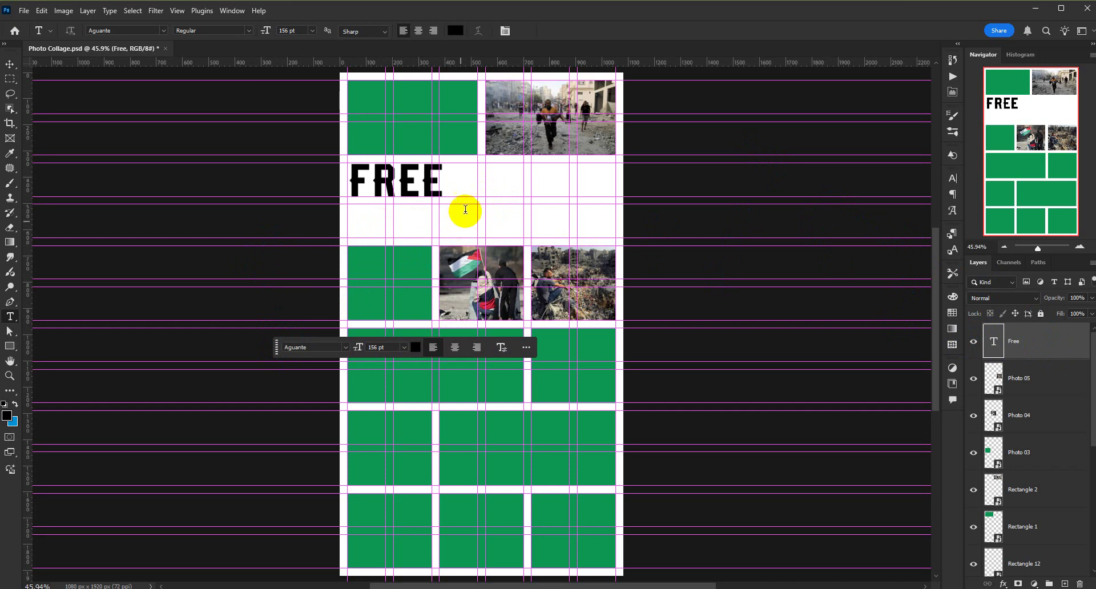
pyautogui.click(465, 210)
pyautogui.write('PA')
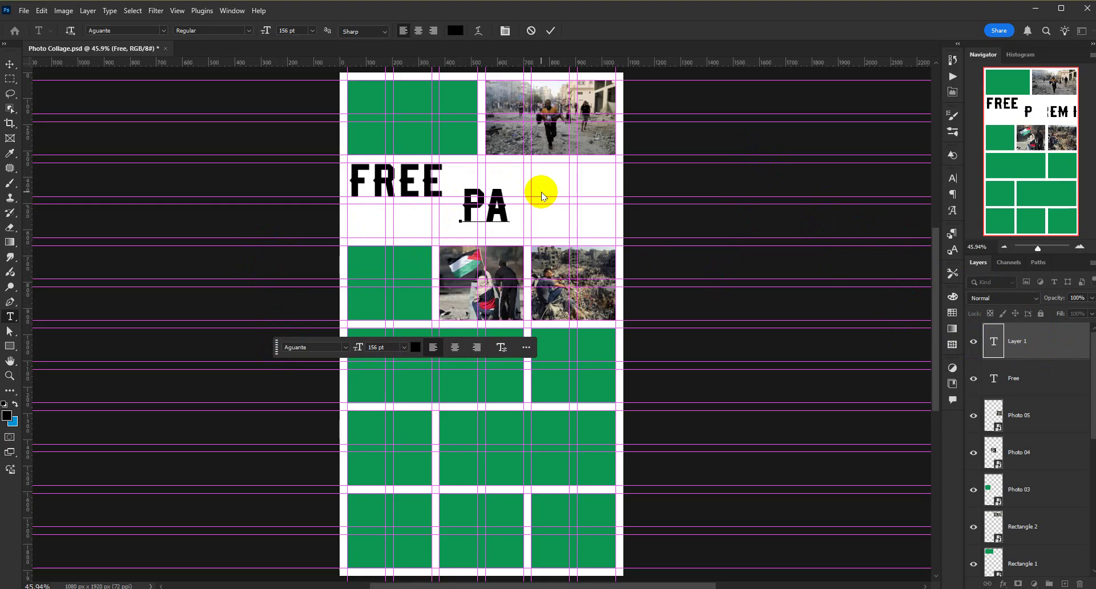
pyautogui.write('LESTINE')
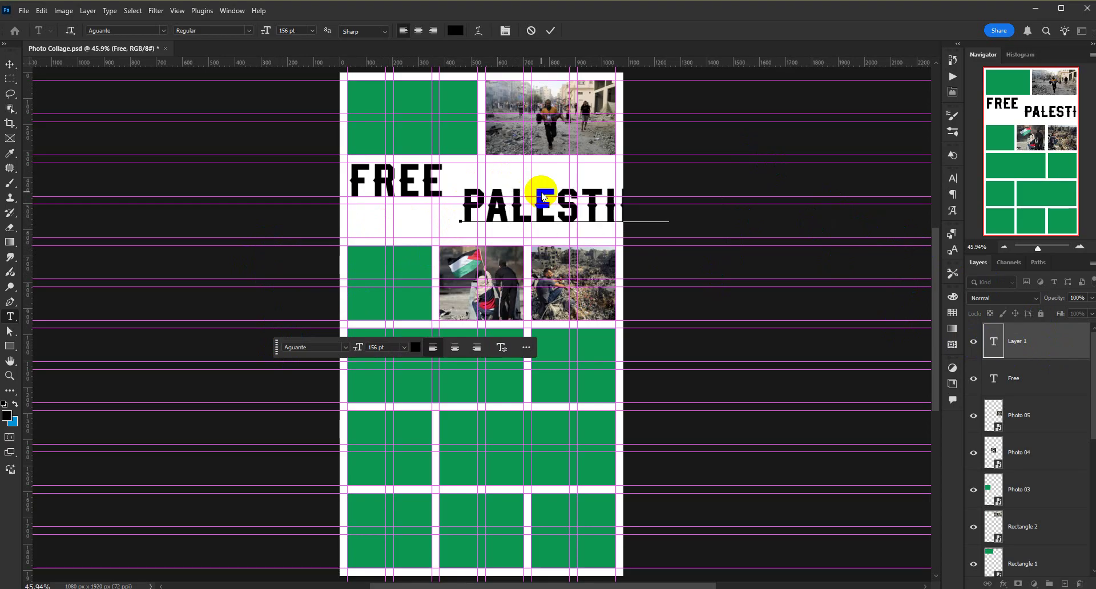
pyautogui.moveTo(692, 237); pyautogui.dragTo(645, 255)
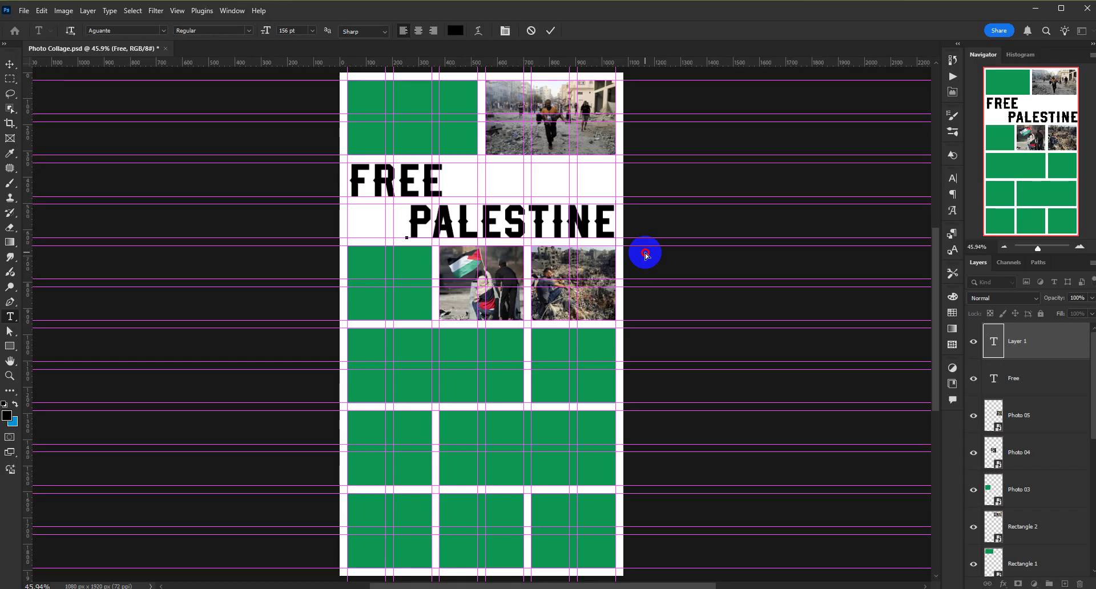
pyautogui.click(645, 254)
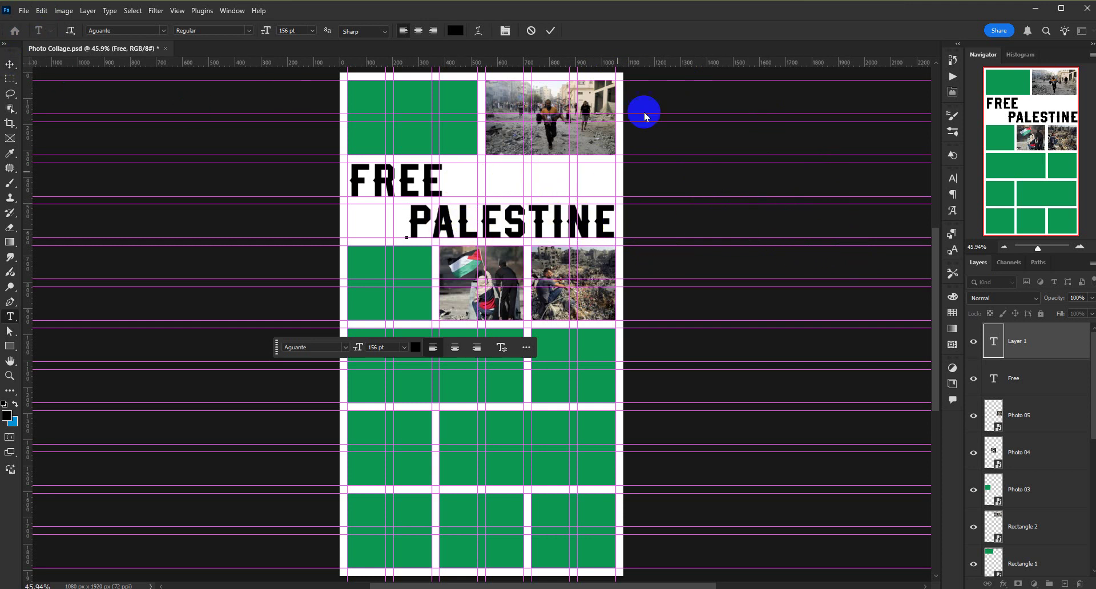
# - Commit the "PALESTINE" text and set its colour to pure red, ff0000
pyautogui.click(456, 31)
pyautogui.moveTo(866, 257); pyautogui.dragTo(906, 200)
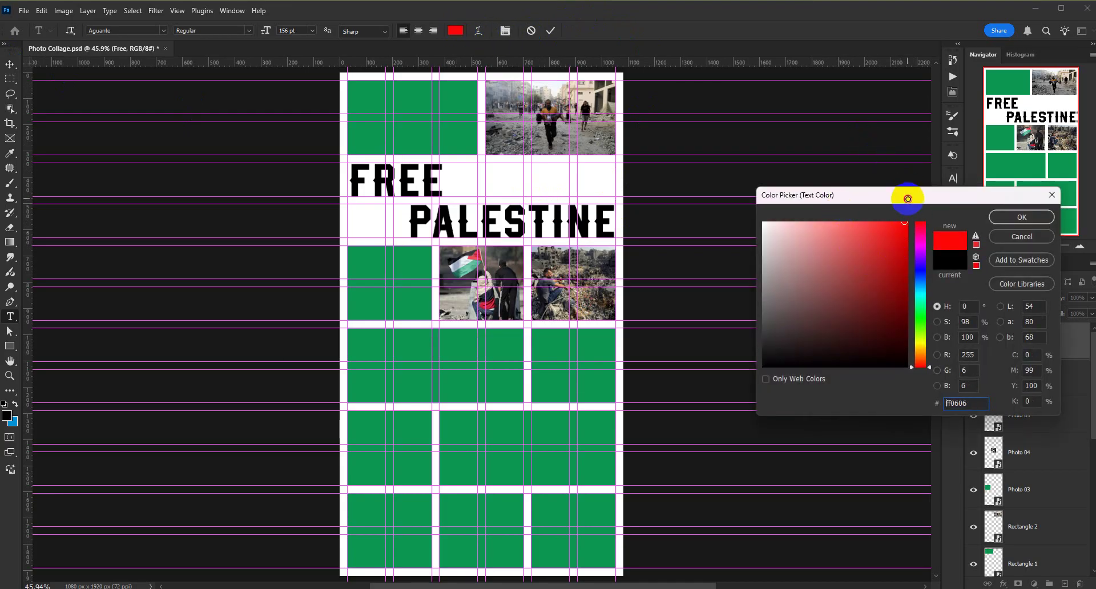
pyautogui.click(997, 218)
pyautogui.click(1045, 342)
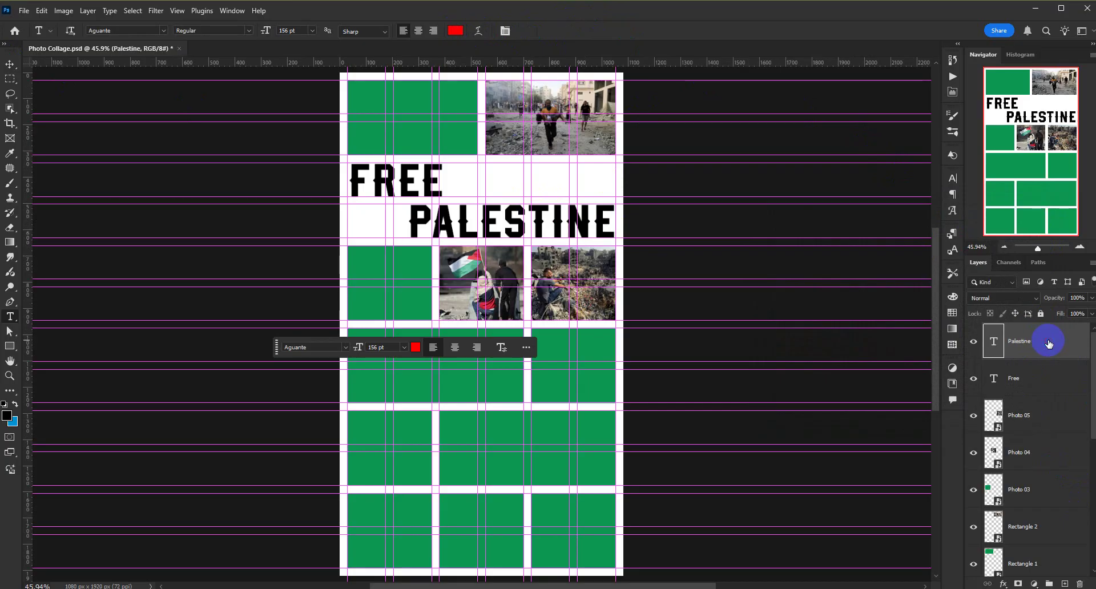
pyautogui.click(455, 31)
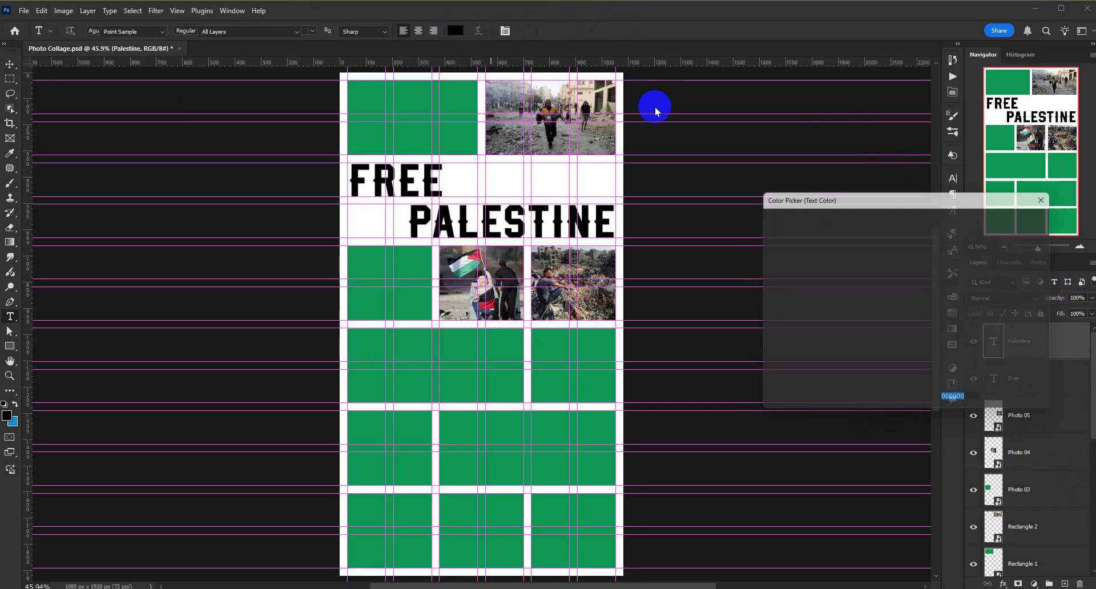
pyautogui.moveTo(868, 255); pyautogui.dragTo(956, 181)
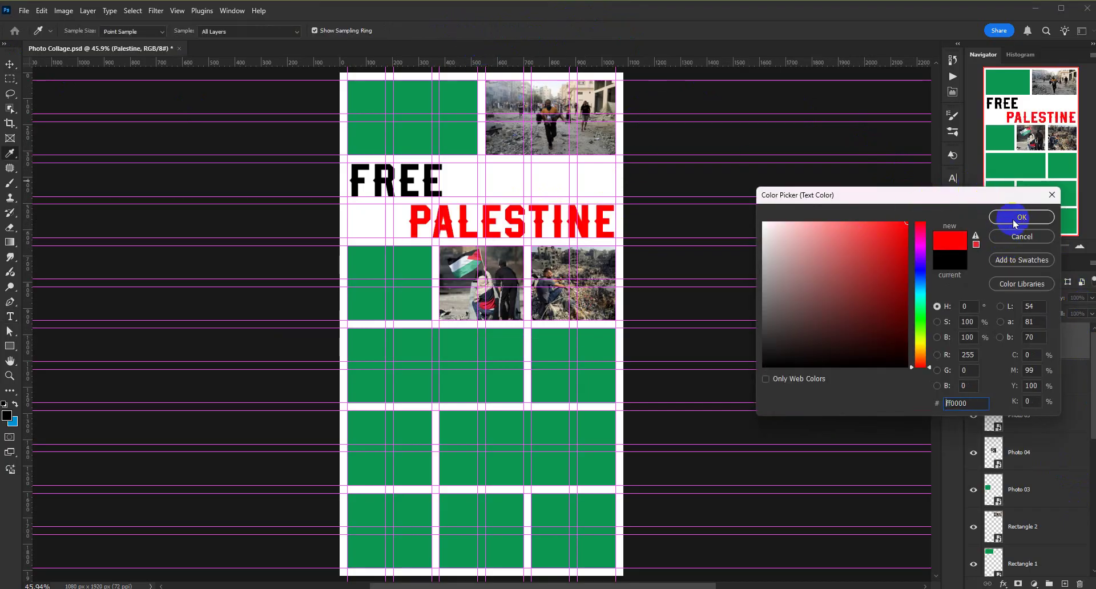
pyautogui.click(1015, 217)
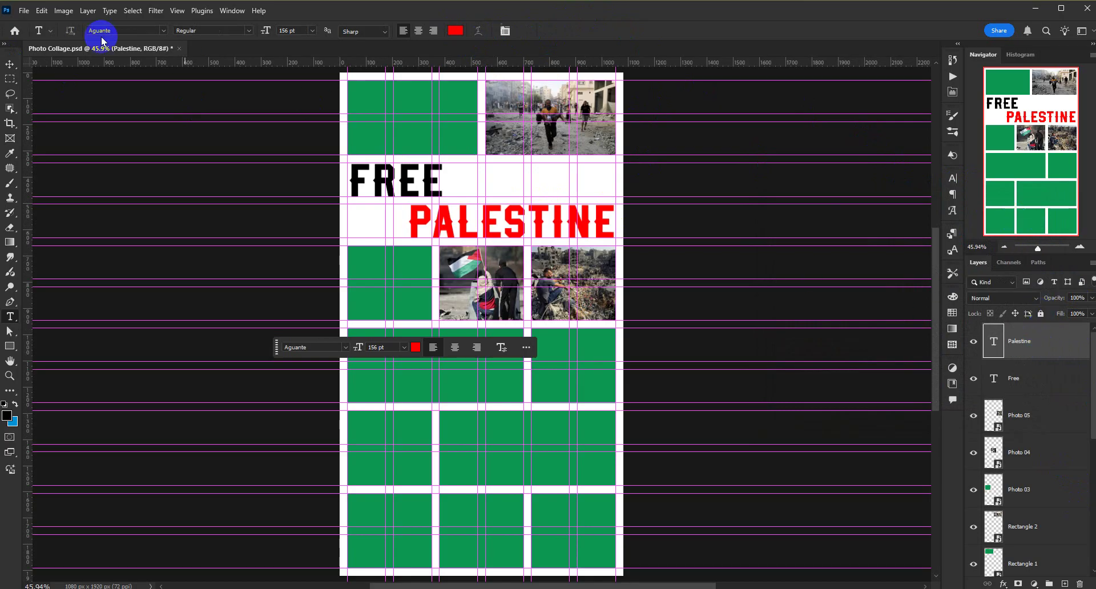
# - Hide the guides over the collage and fit the whole canvas on screen
pyautogui.click(11, 65)
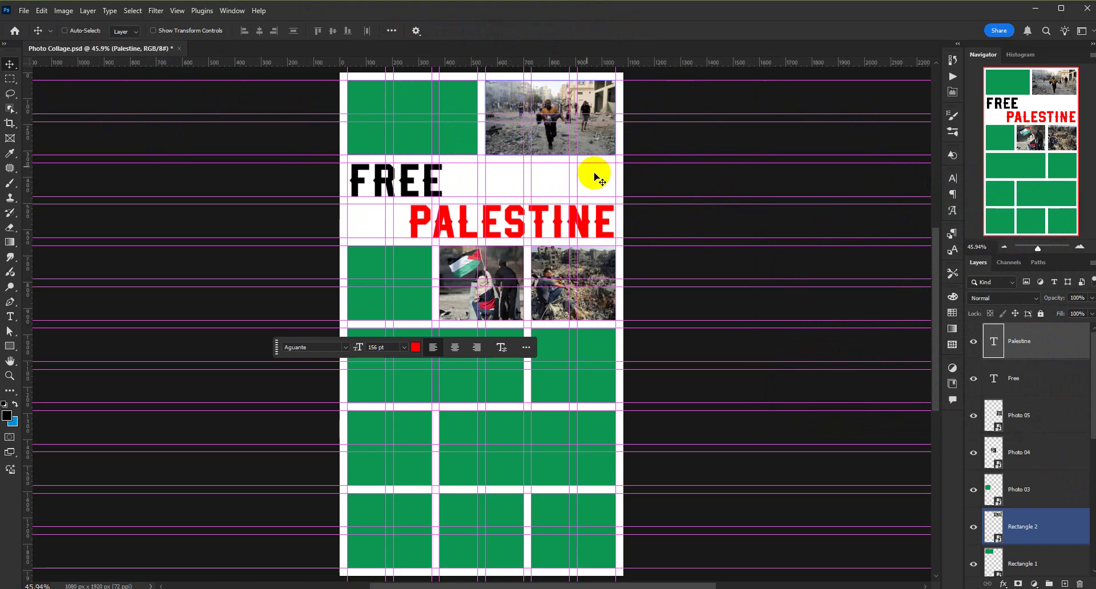
pyautogui.scroll(1, 592, 178)
pyautogui.scroll(-1, 614, 180)
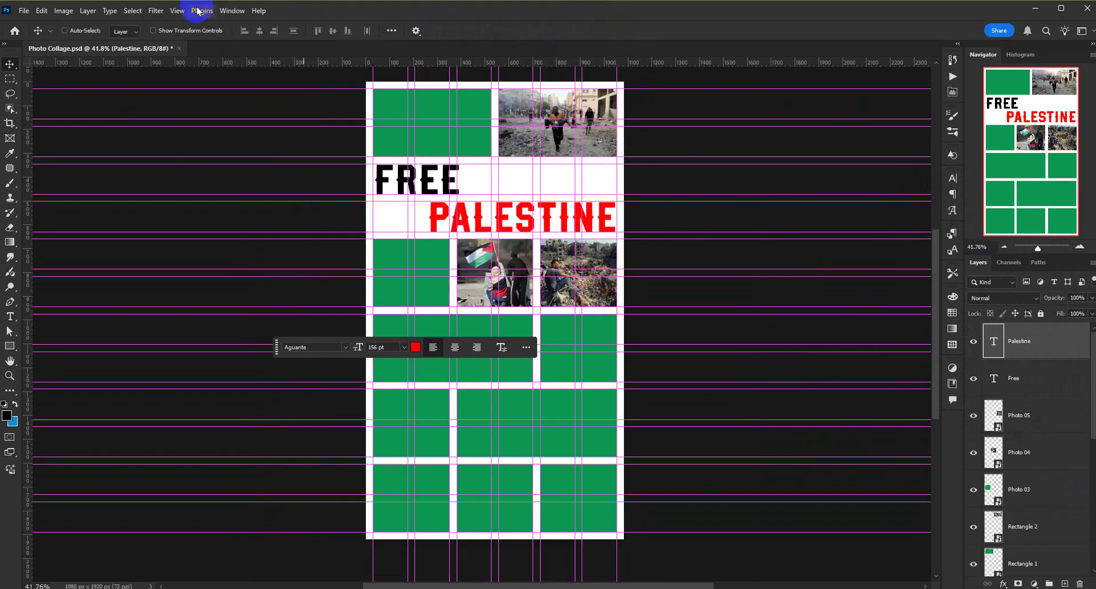
pyautogui.click(177, 10)
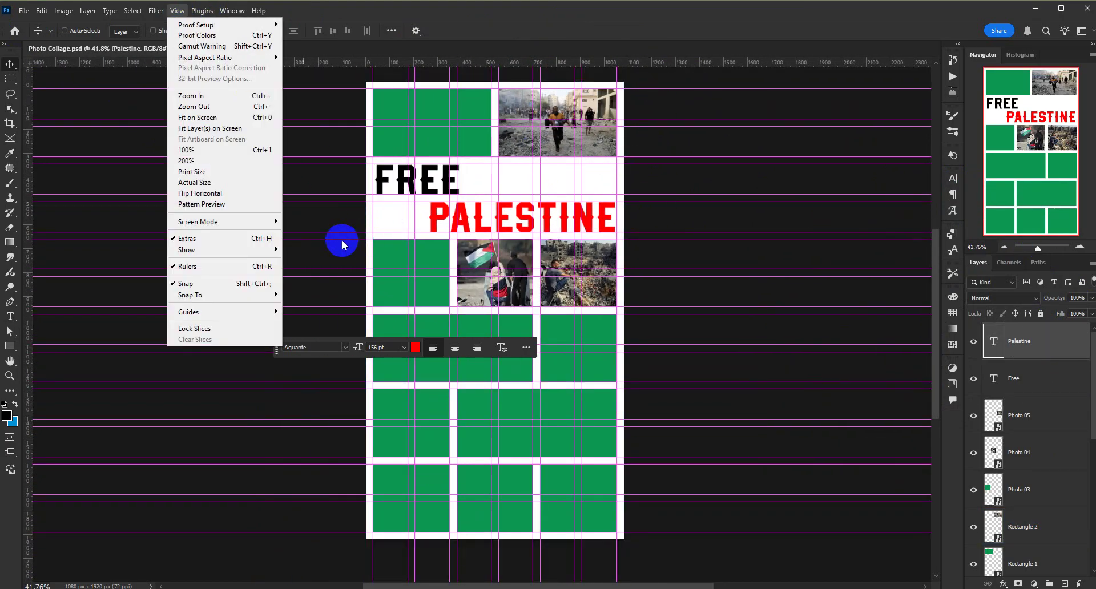
pyautogui.click(255, 252)
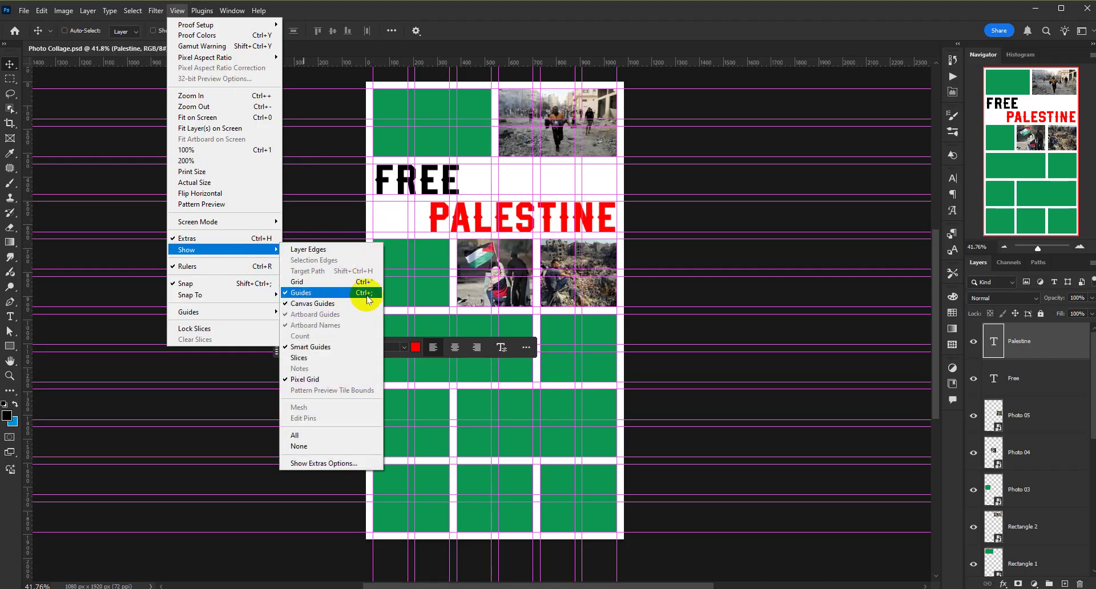
pyautogui.click(340, 292)
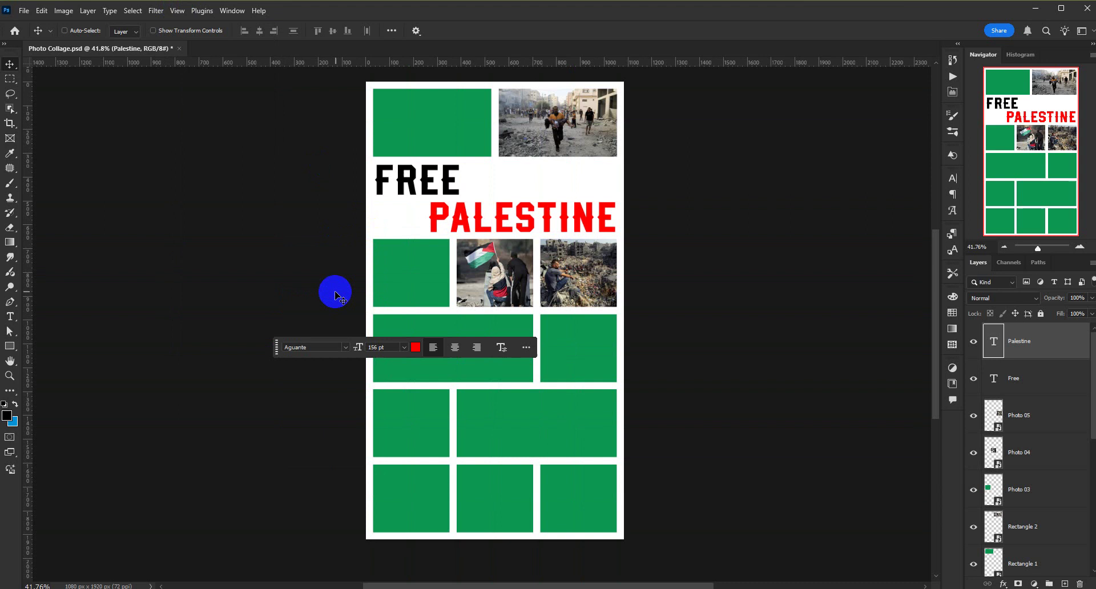
pyautogui.hotkey('ctrl', '0')
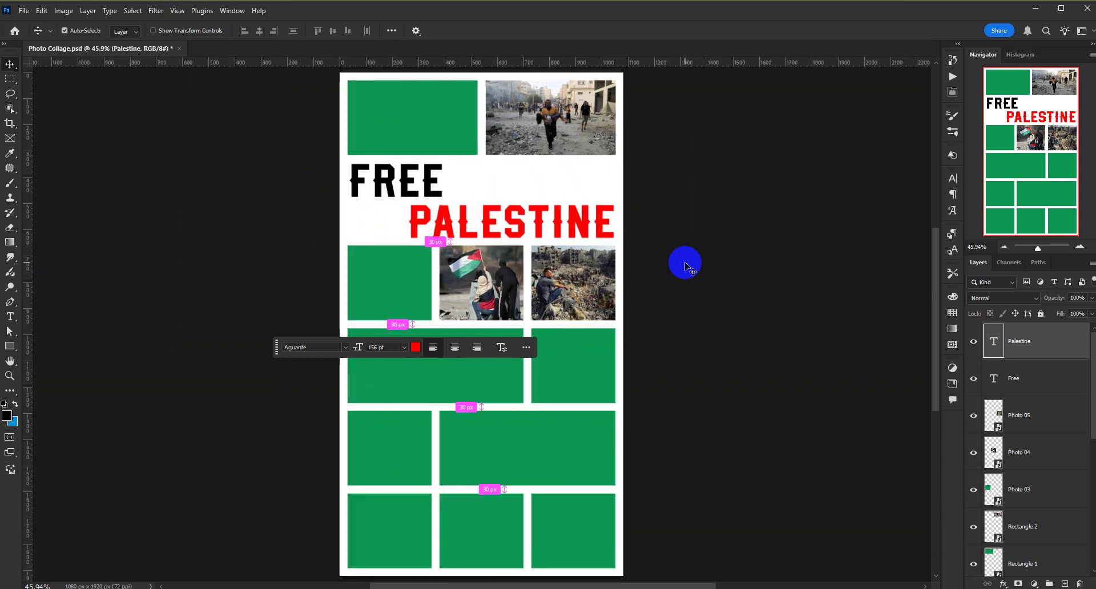
# - Move the Contextual Task Bar lower over the collage, and turn it off and back on
pyautogui.moveTo(286, 347); pyautogui.dragTo(361, 413)
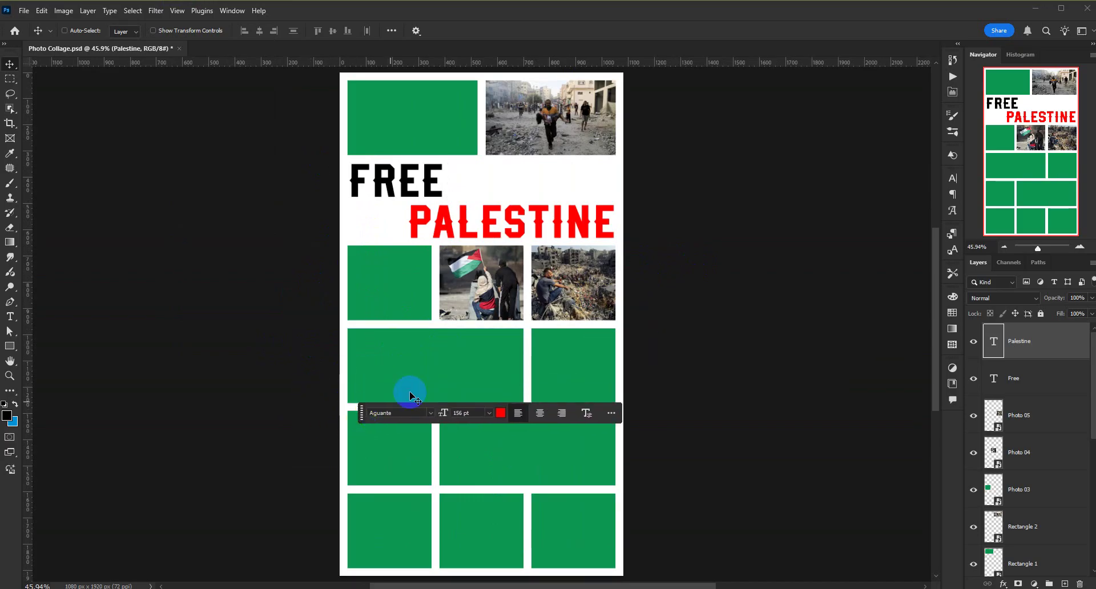
pyautogui.click(230, 12)
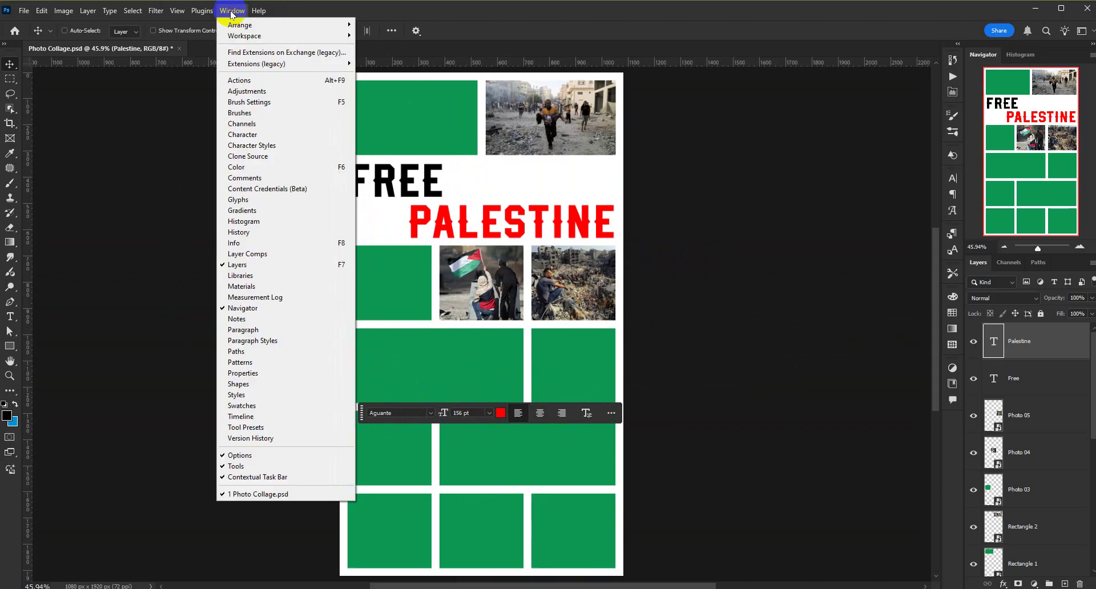
pyautogui.click(268, 478)
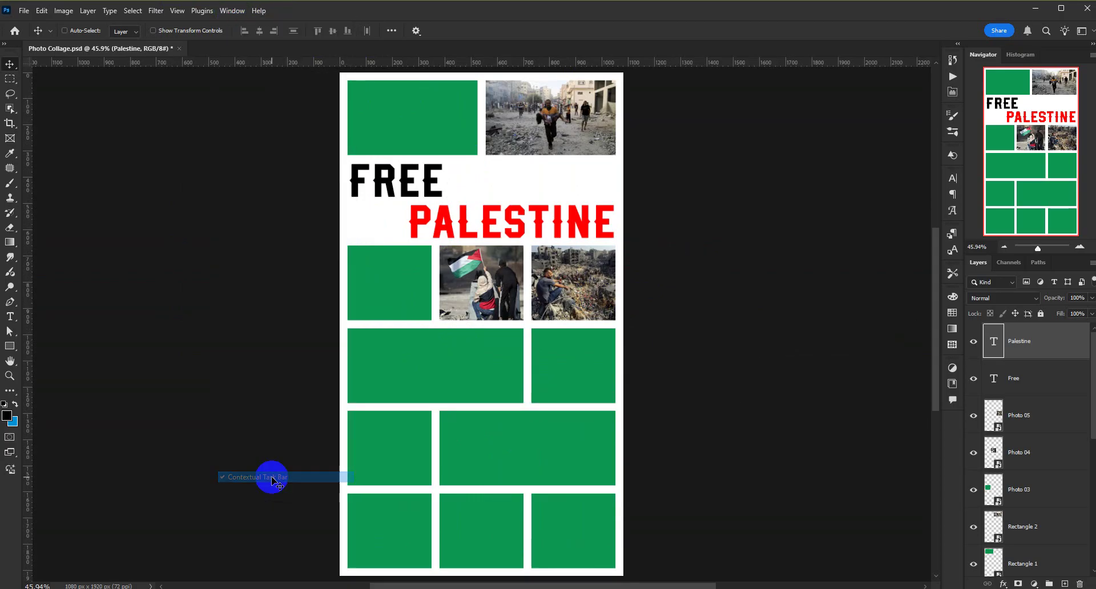
pyautogui.click(229, 11)
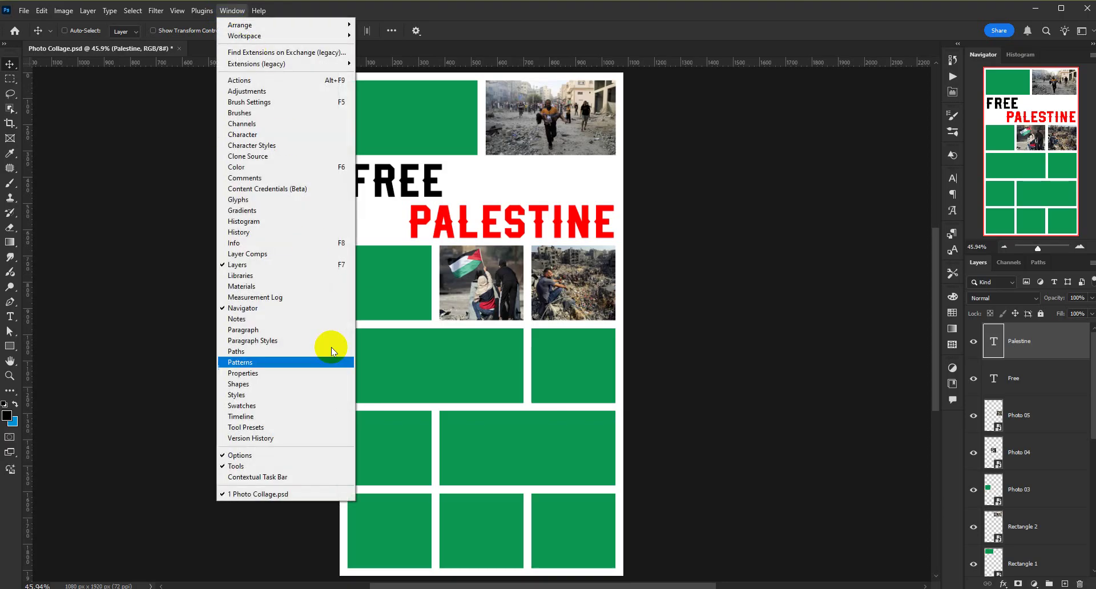
pyautogui.click(271, 477)
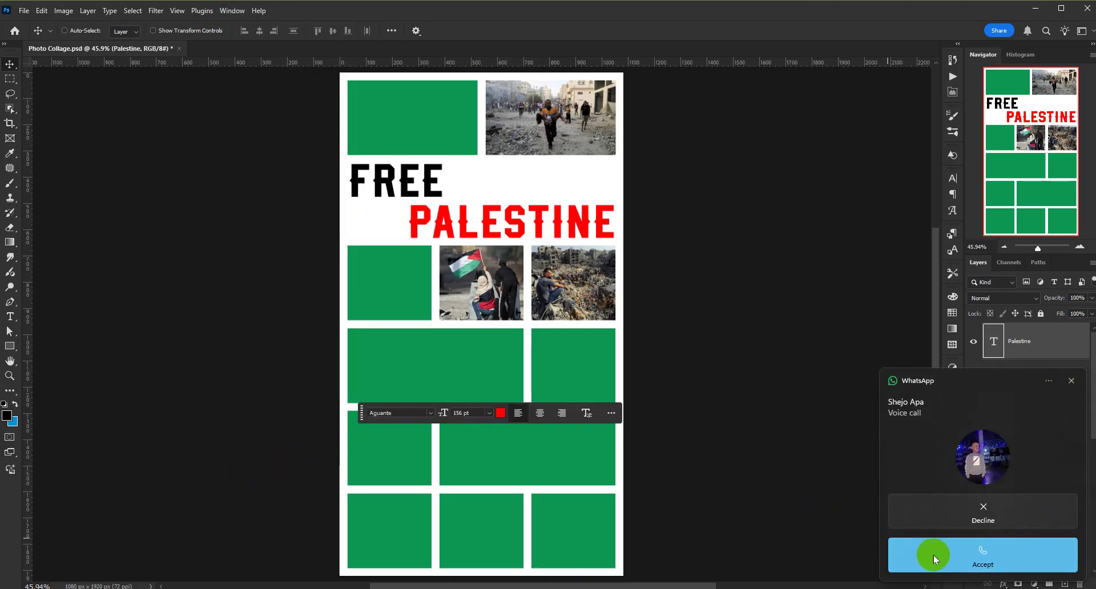
# - Decline the incoming call and move the Contextual Task Bar off the collage into the empty area beside the canvas
pyautogui.click(974, 519)
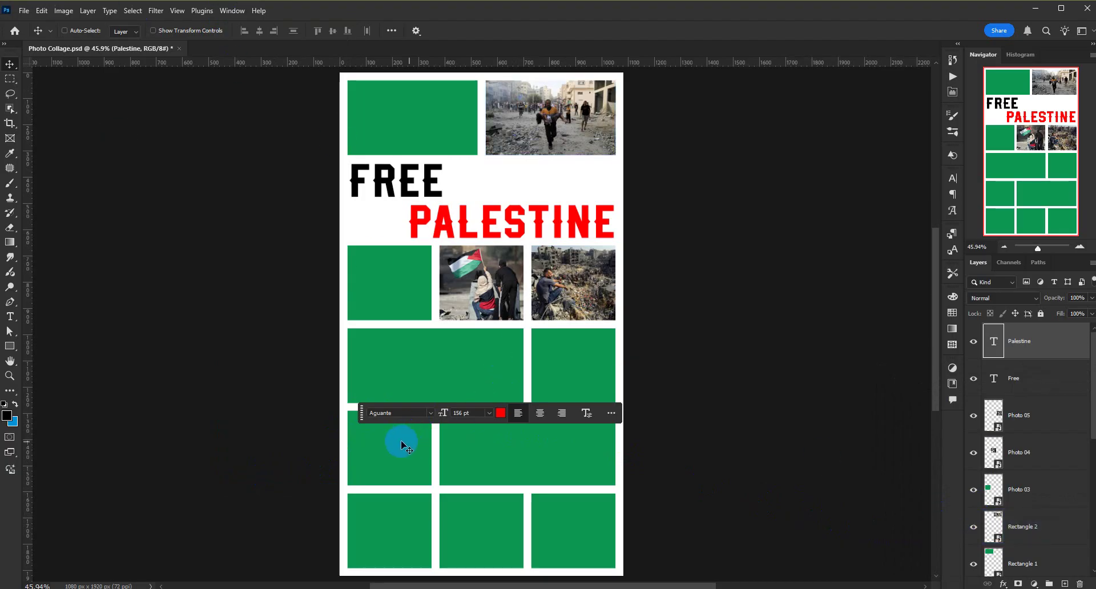
pyautogui.moveTo(361, 420); pyautogui.dragTo(634, 425)
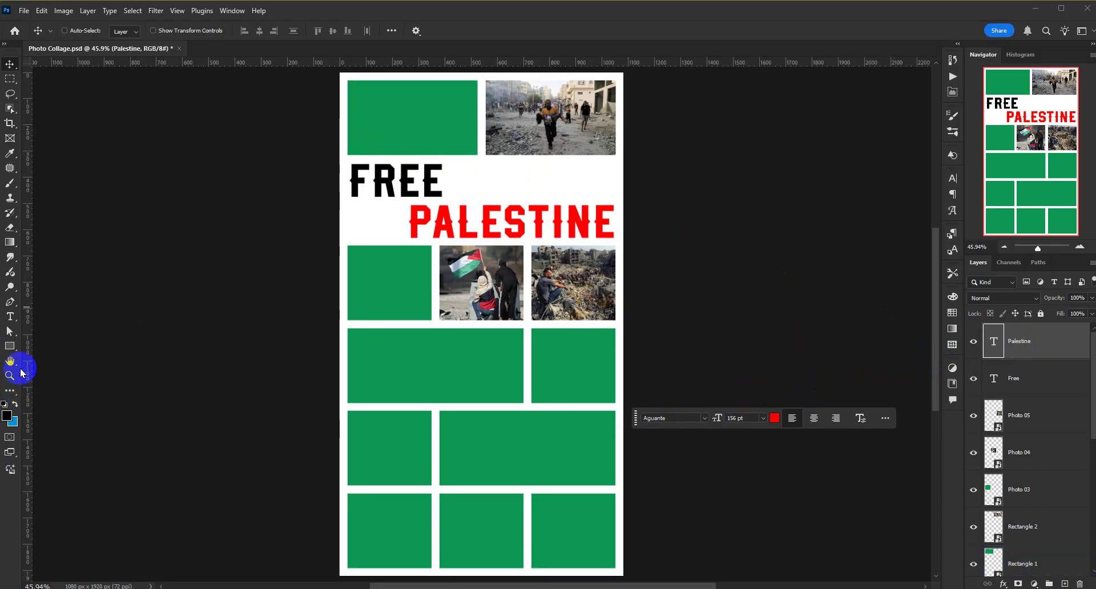
pyautogui.click(10, 316)
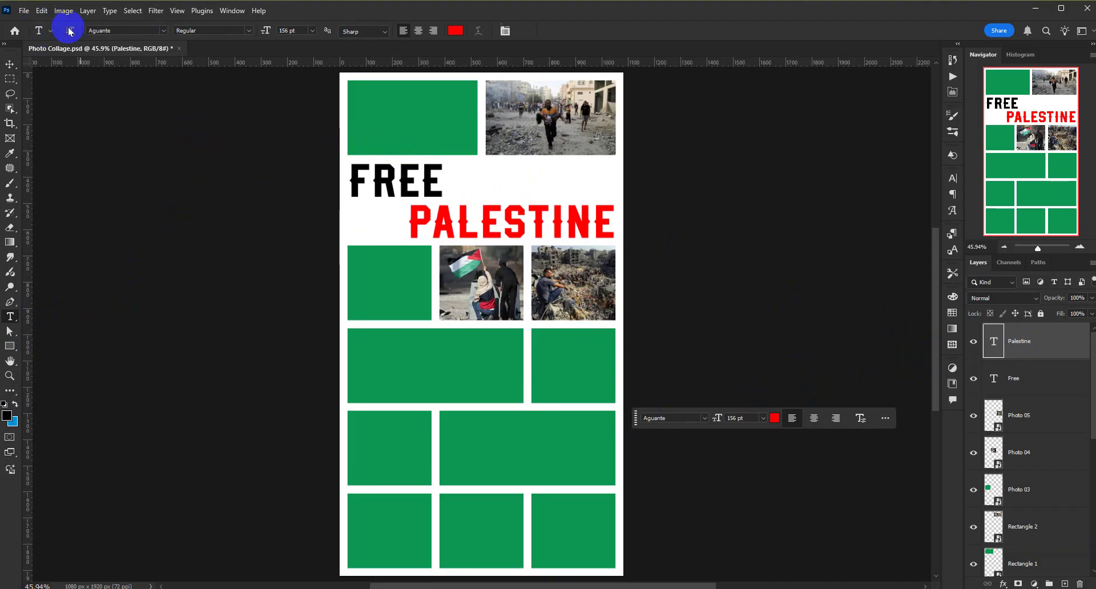
pyautogui.click(107, 31)
pyautogui.rightClick(100, 30)
pyautogui.click(30, 70)
pyautogui.click(616, 24)
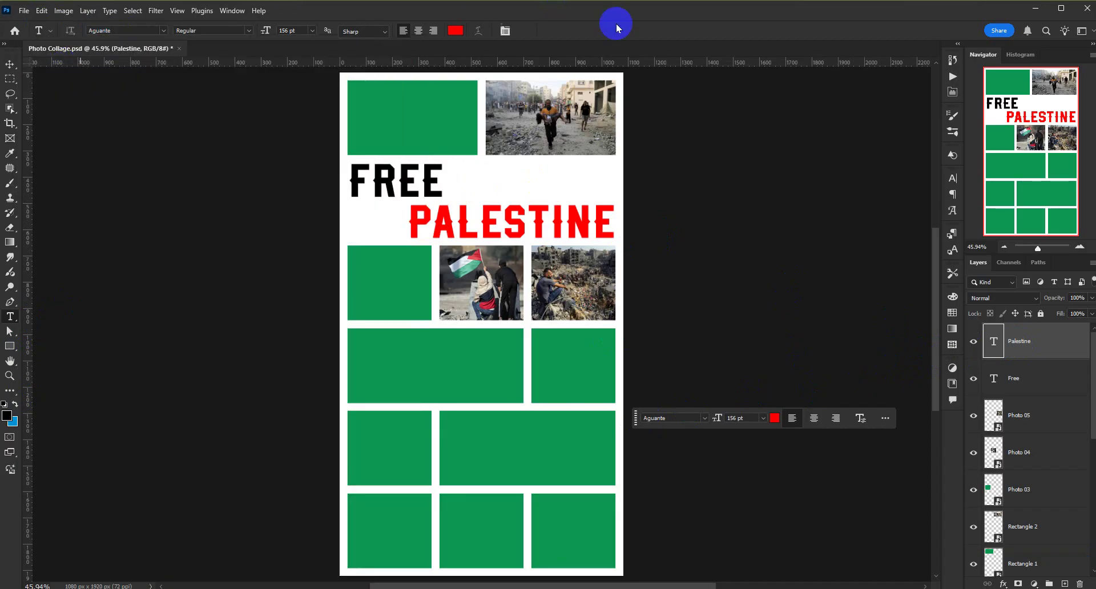
pyautogui.hotkey('alt', 'Tab')
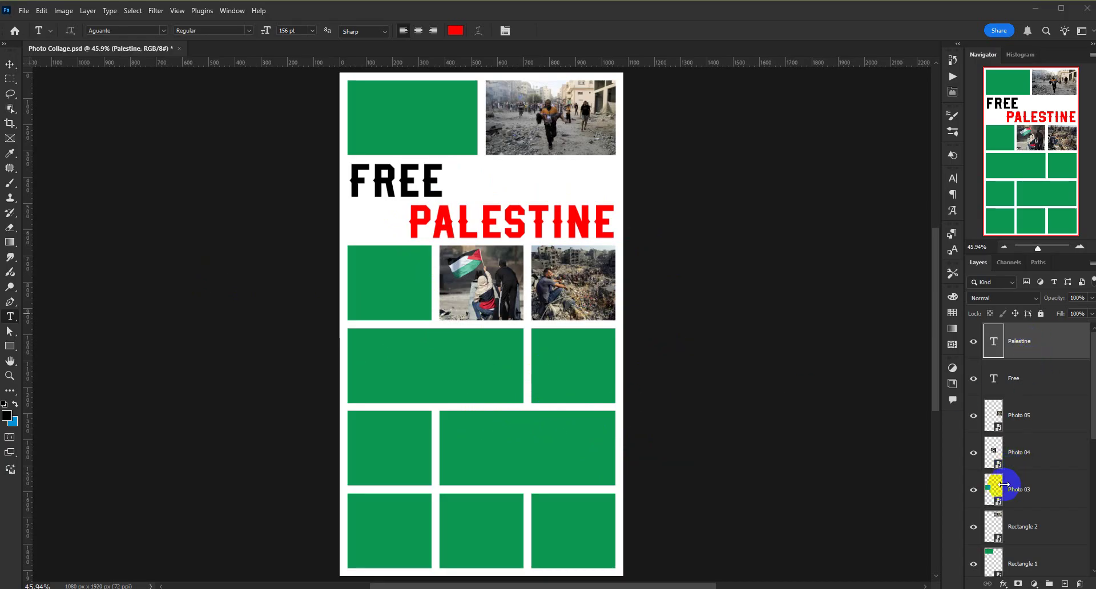
pyautogui.scroll(-3, 1005, 484)
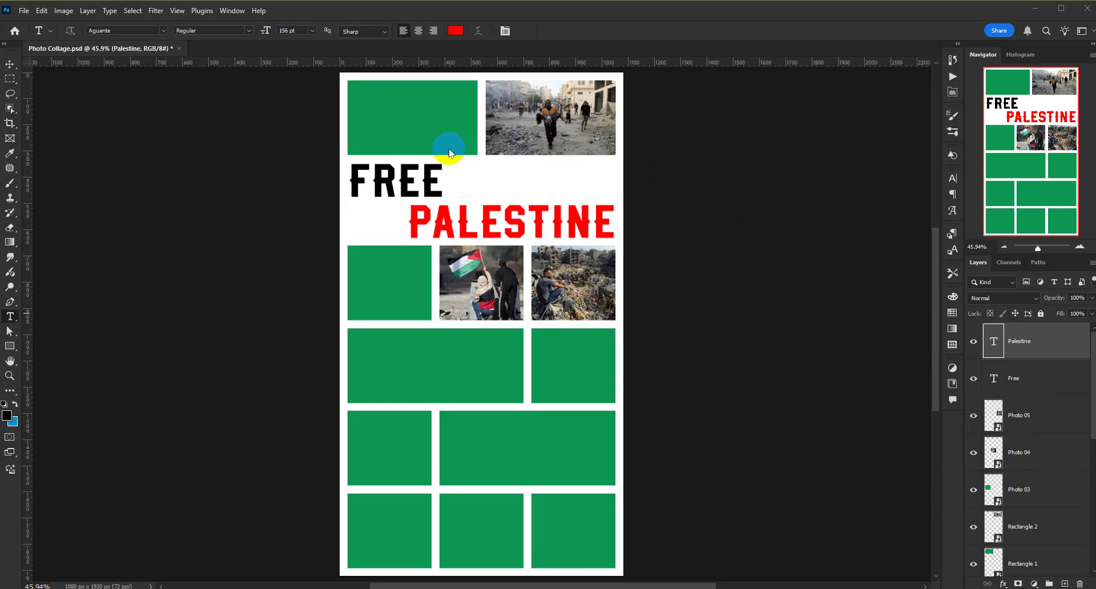
pyautogui.scroll(4, 964, 438)
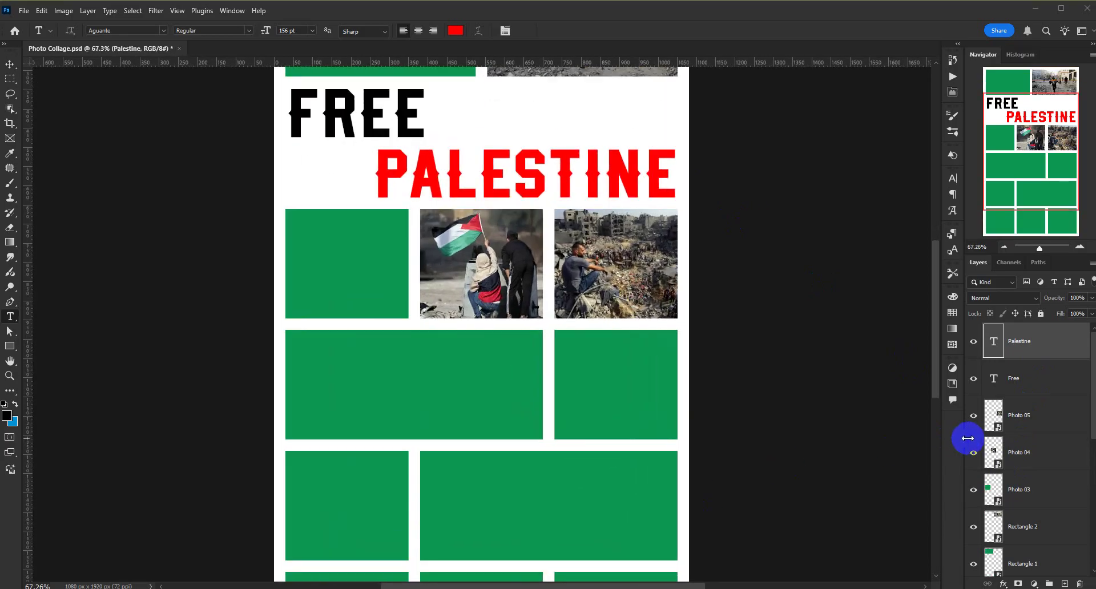
pyautogui.scroll(-6, 1004, 435)
pyautogui.scroll(1, 512, 351)
pyautogui.scroll(-5, 512, 348)
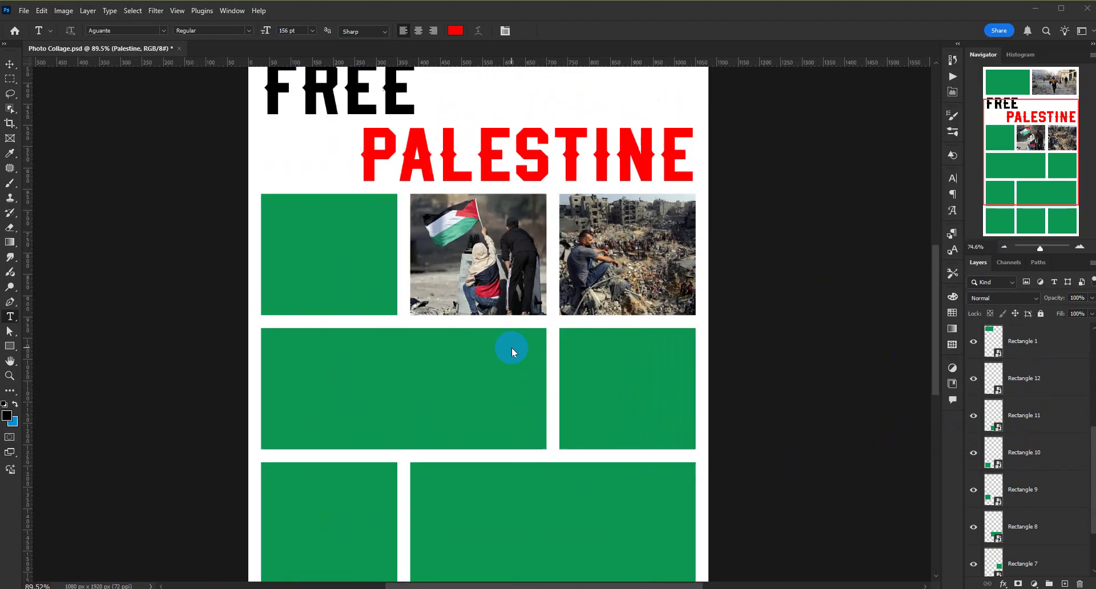
pyautogui.scroll(6, 1005, 464)
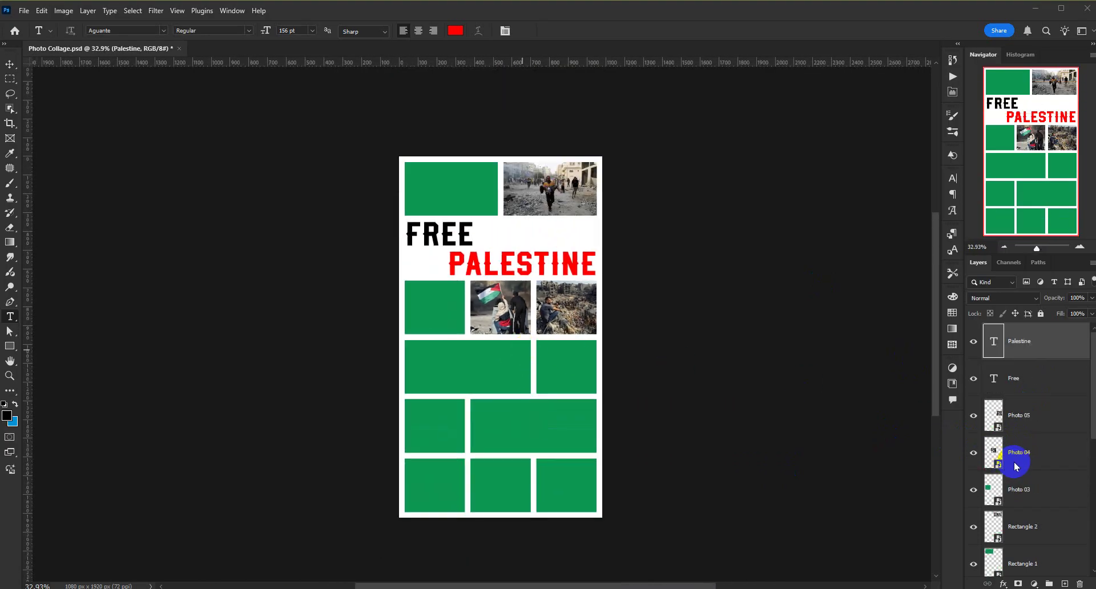
# - Group all layers from Rectangle 6 up to Palestine, leaving out Layer 0, and name the group "Style 01"
pyautogui.scroll(-2, 1001, 465)
pyautogui.scroll(-6, 1001, 465)
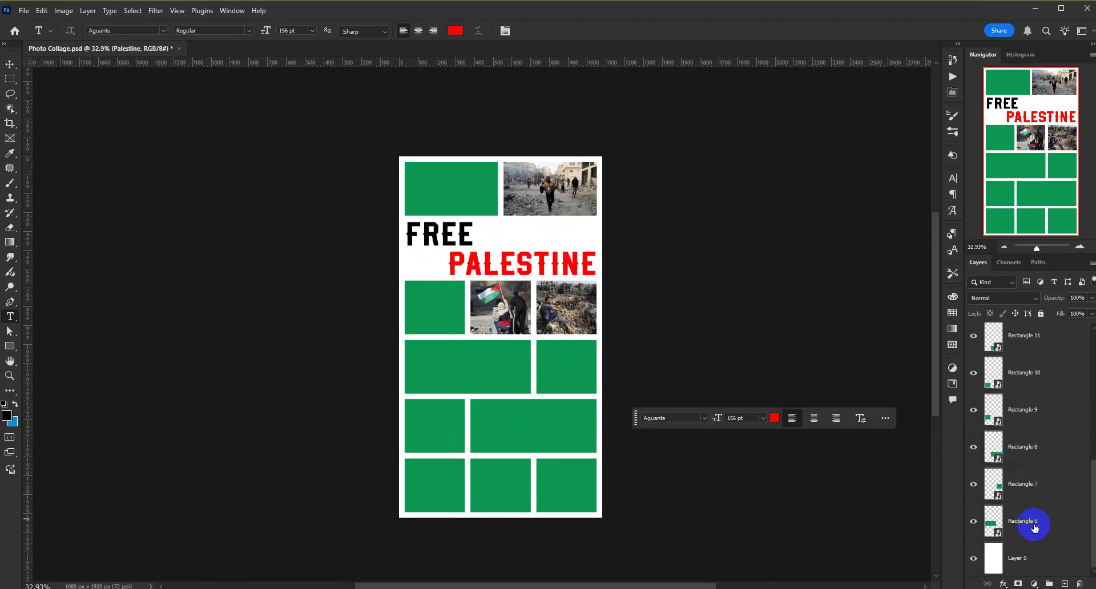
pyautogui.click(1034, 527)
pyautogui.scroll(6, 1032, 526)
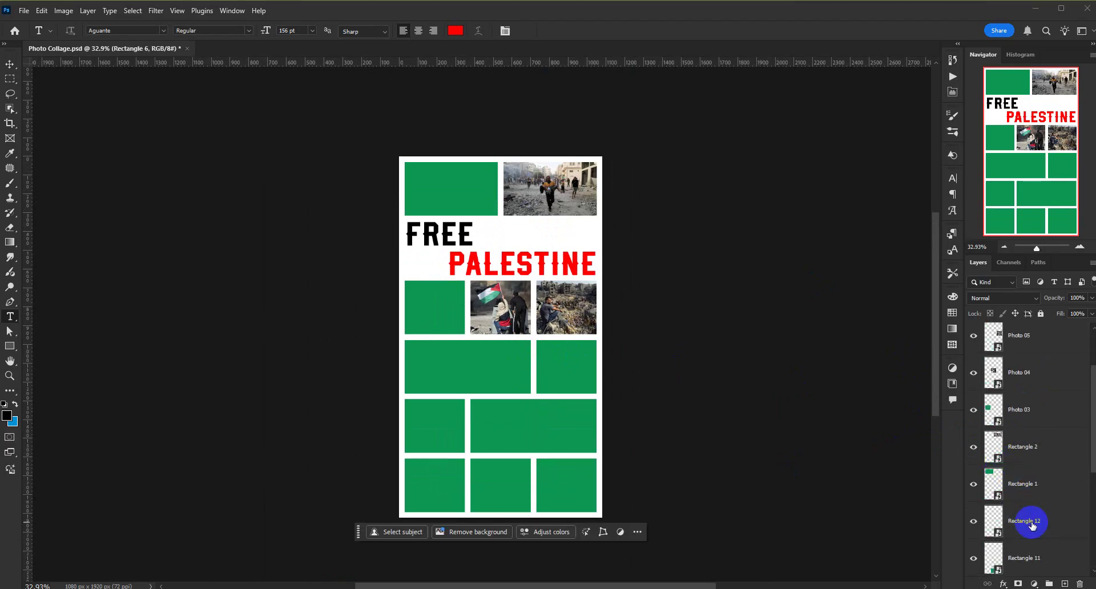
pyautogui.scroll(2, 1033, 526)
pyautogui.keyDown('shift'); pyautogui.click(1025, 341); pyautogui.keyUp('shift')
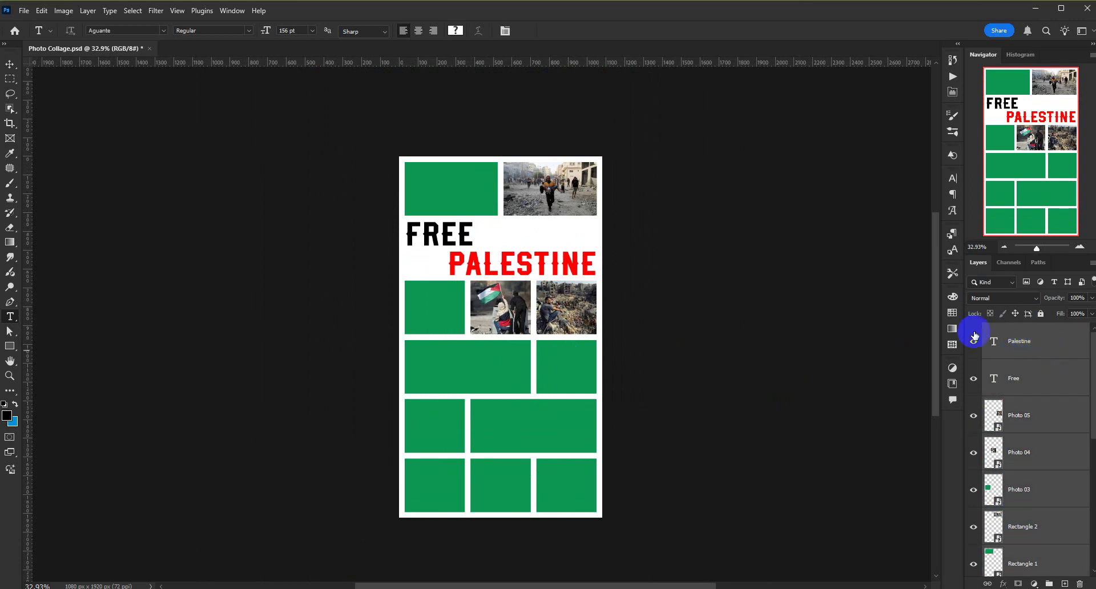
pyautogui.click(1050, 584)
pyautogui.click(975, 331)
pyautogui.click(975, 331)
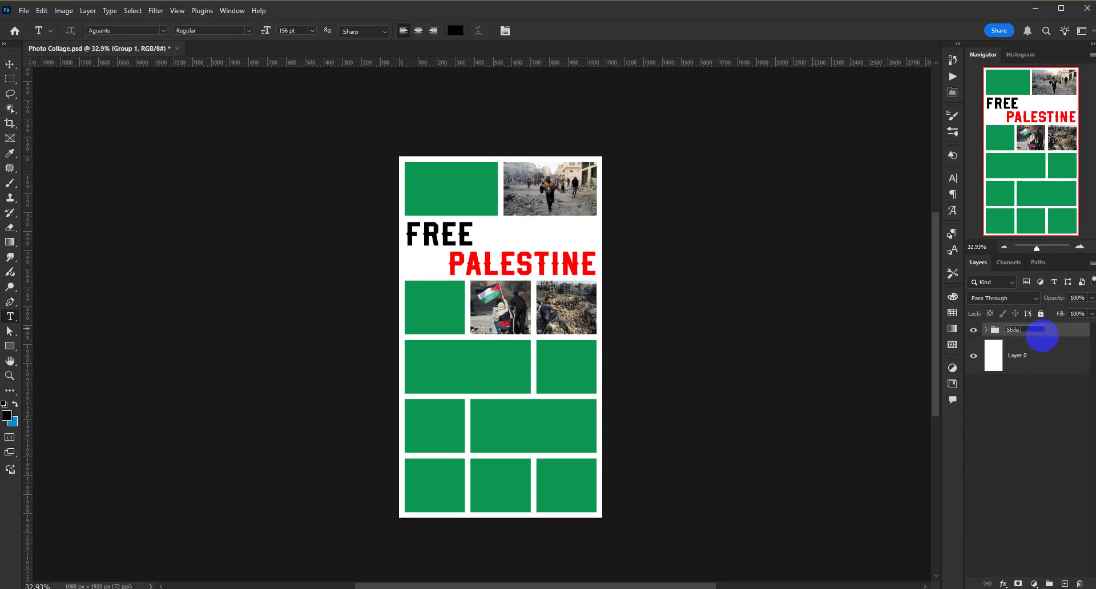
pyautogui.press('Return')
# - Hide the "Style 01" group and show the guides on the blank canvas again
pyautogui.click(974, 331)
pyautogui.click(974, 331)
pyautogui.click(974, 331)
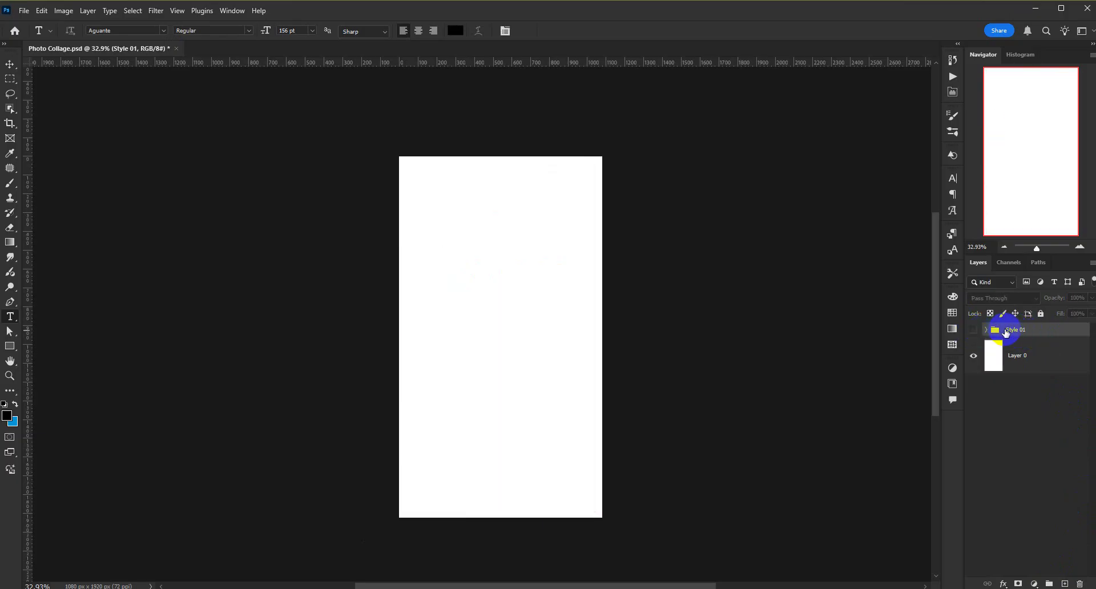
pyautogui.click(177, 11)
pyautogui.moveTo(247, 251)
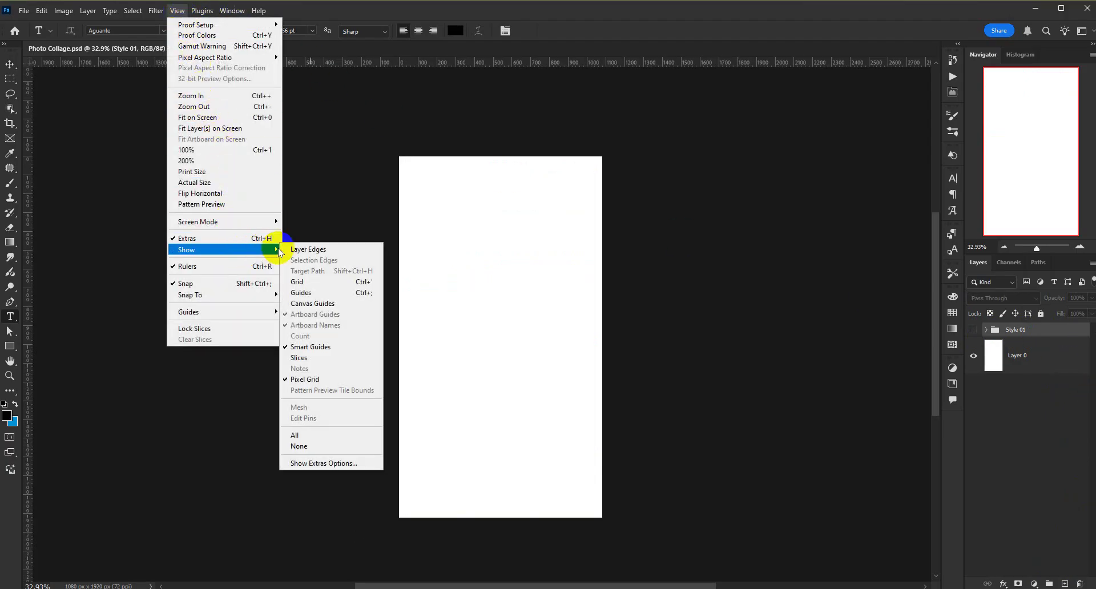
pyautogui.click(322, 294)
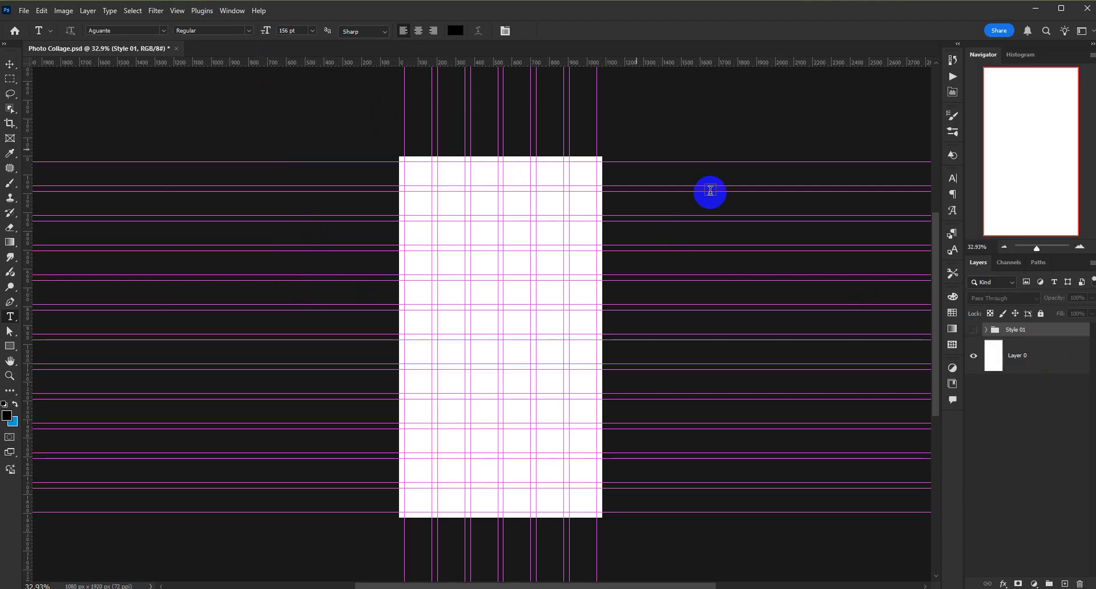
# - Deselect all layers and bring the upper part of the blank canvas into view at 55% zoom
pyautogui.click(1044, 397)
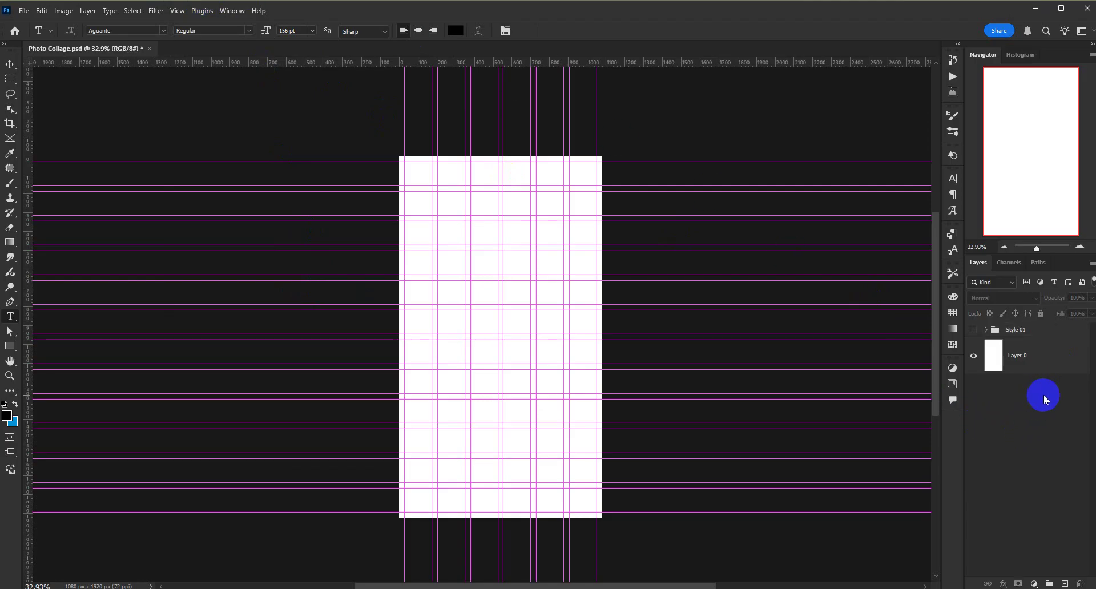
pyautogui.click(1080, 248)
pyautogui.click(1080, 247)
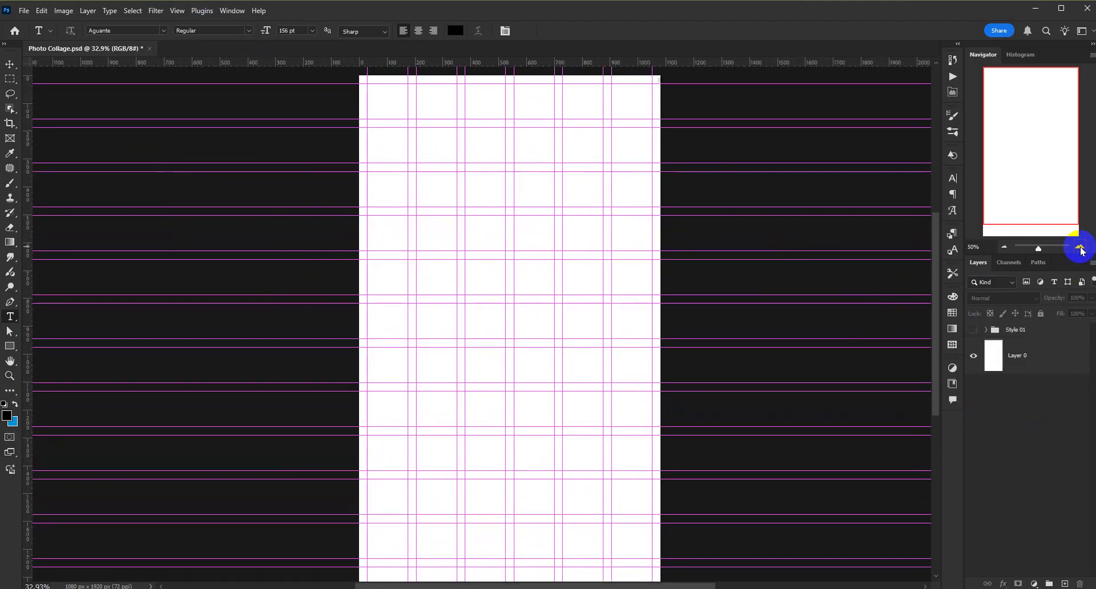
pyautogui.scroll(1, 387, 210)
pyautogui.click(972, 251)
pyautogui.moveTo(936, 279); pyautogui.dragTo(934, 252)
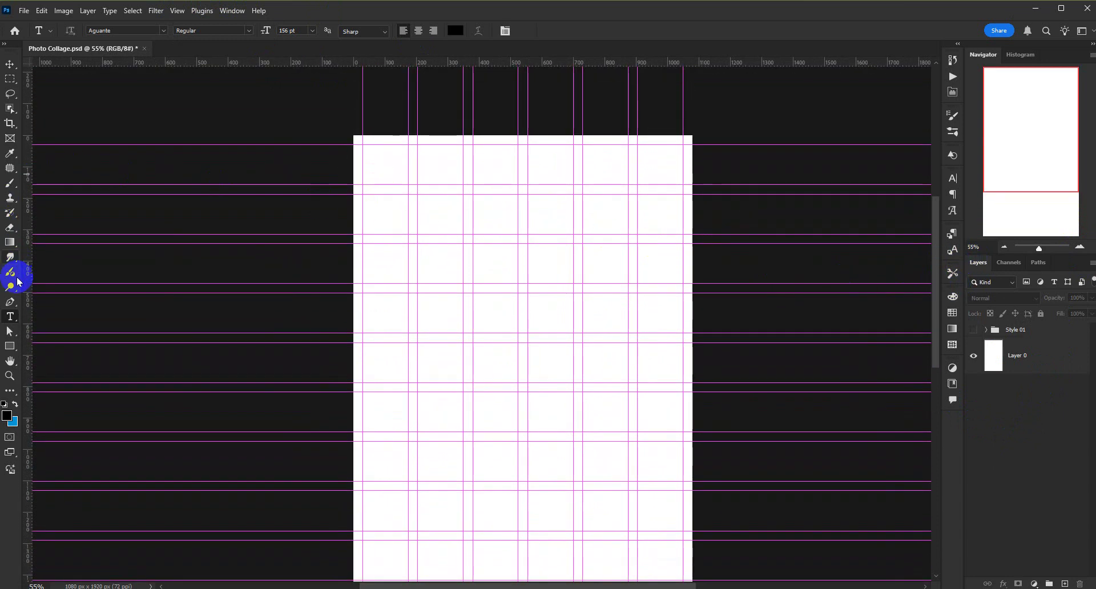
# - Draw a 320 × 443 px rectangle at X 30, Y 30 px and a 495 × 443 px rectangle at X 380, Y 30 px
pyautogui.click(10, 346)
pyautogui.moveTo(362, 145); pyautogui.dragTo(461, 281)
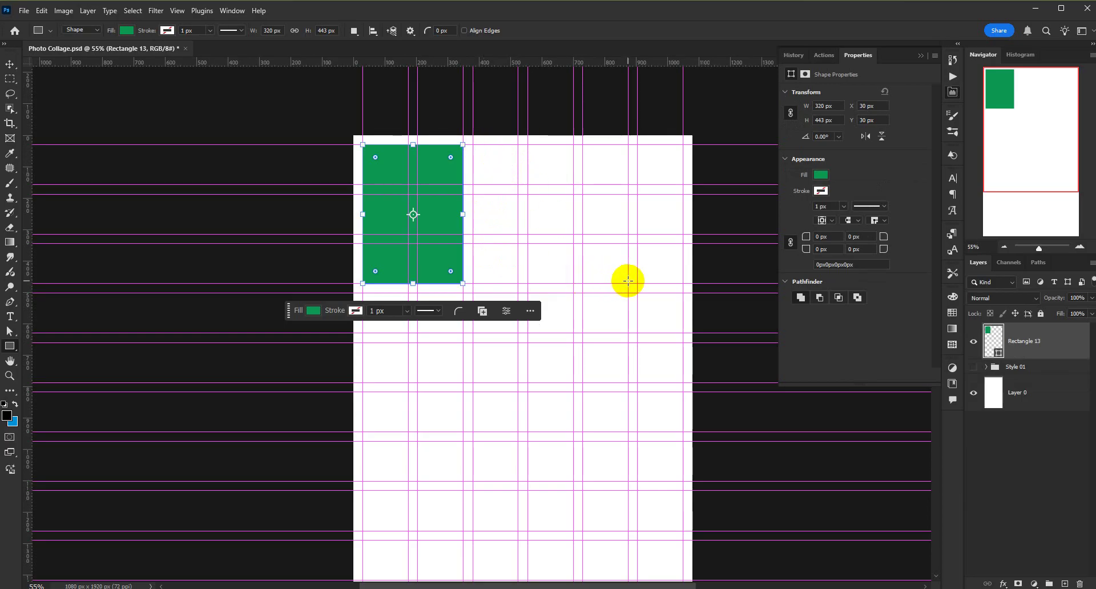
pyautogui.moveTo(628, 281); pyautogui.dragTo(508, 148)
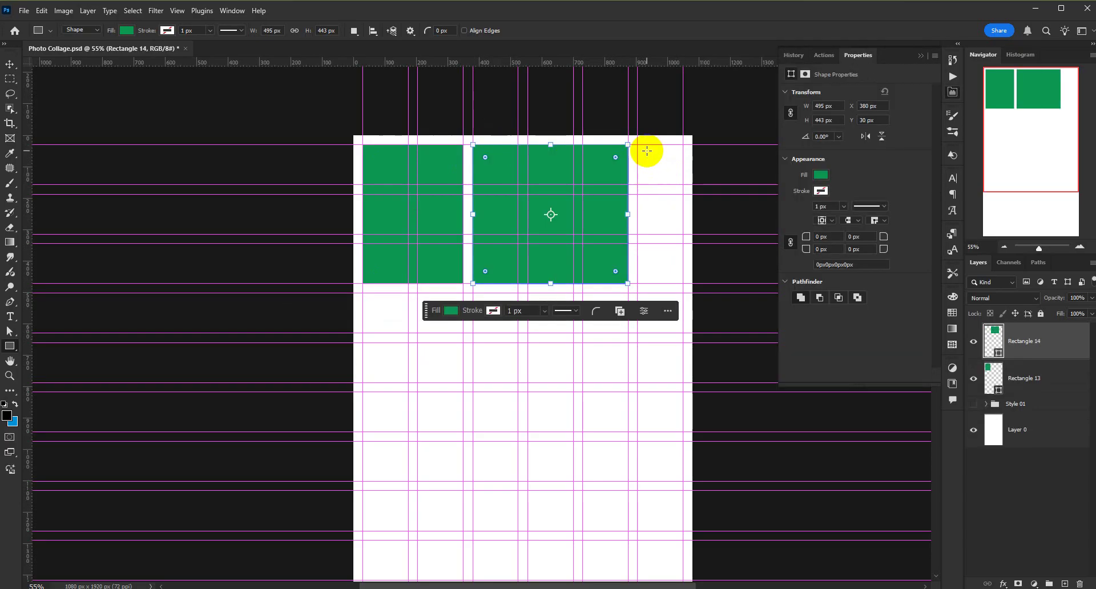
# - Draw three stacked 145 × 128 px rectangles at X 905 px, beside the wide rectangle, snapping to the guides
pyautogui.moveTo(683, 183); pyautogui.dragTo(637, 147)
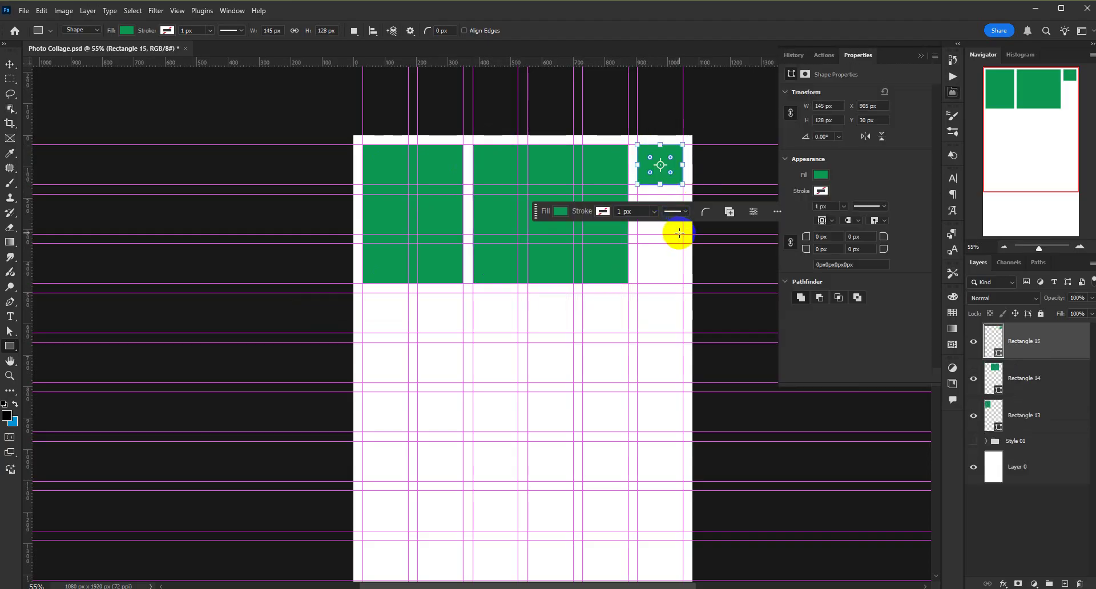
pyautogui.moveTo(537, 213); pyautogui.dragTo(571, 371)
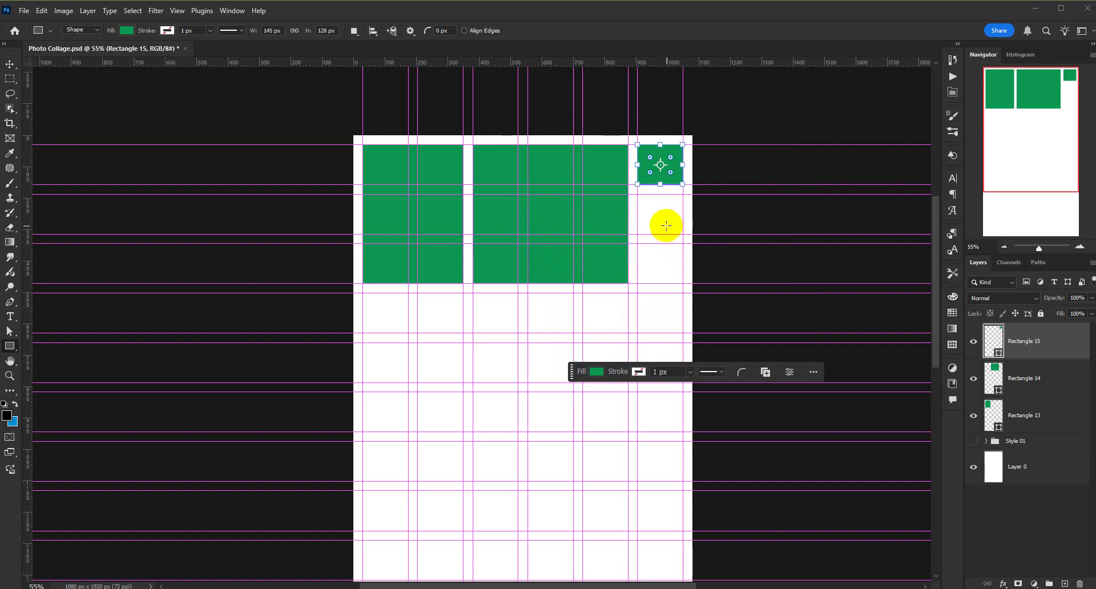
pyautogui.moveTo(683, 233); pyautogui.dragTo(638, 194)
pyautogui.moveTo(683, 283); pyautogui.dragTo(638, 243)
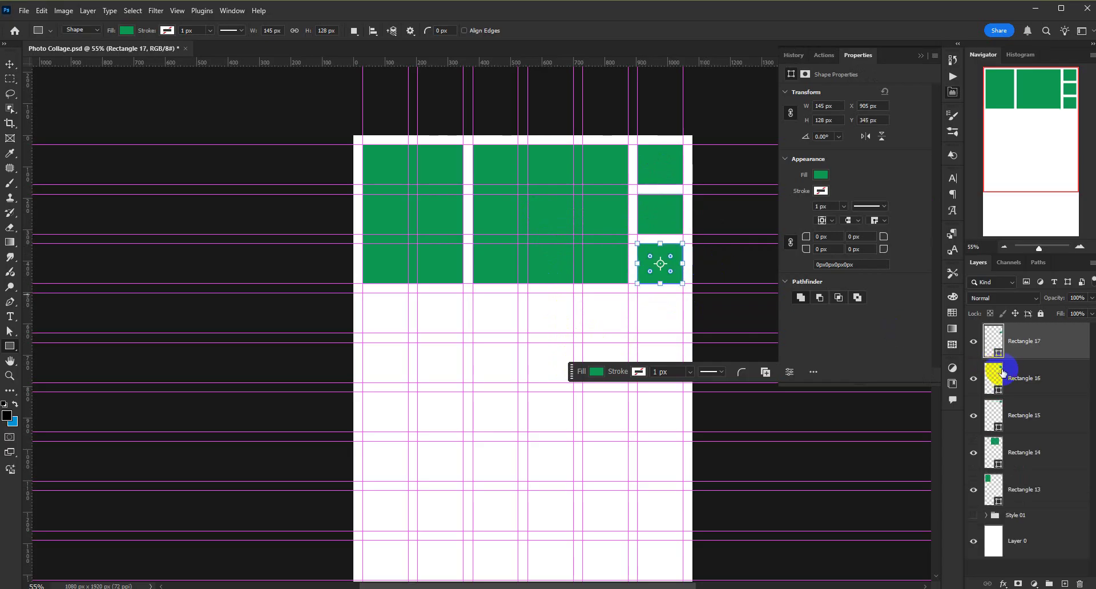
# - Slightly round all four corners of the 320 × 443 px rectangle on the Rectangle 13 layer
pyautogui.click(1039, 497)
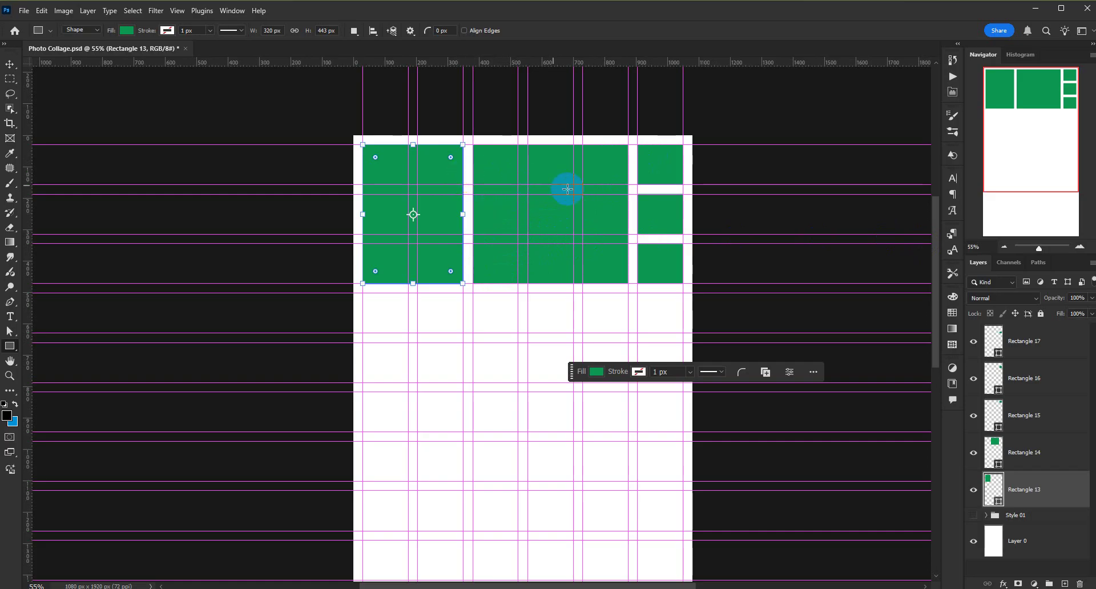
pyautogui.click(1080, 246)
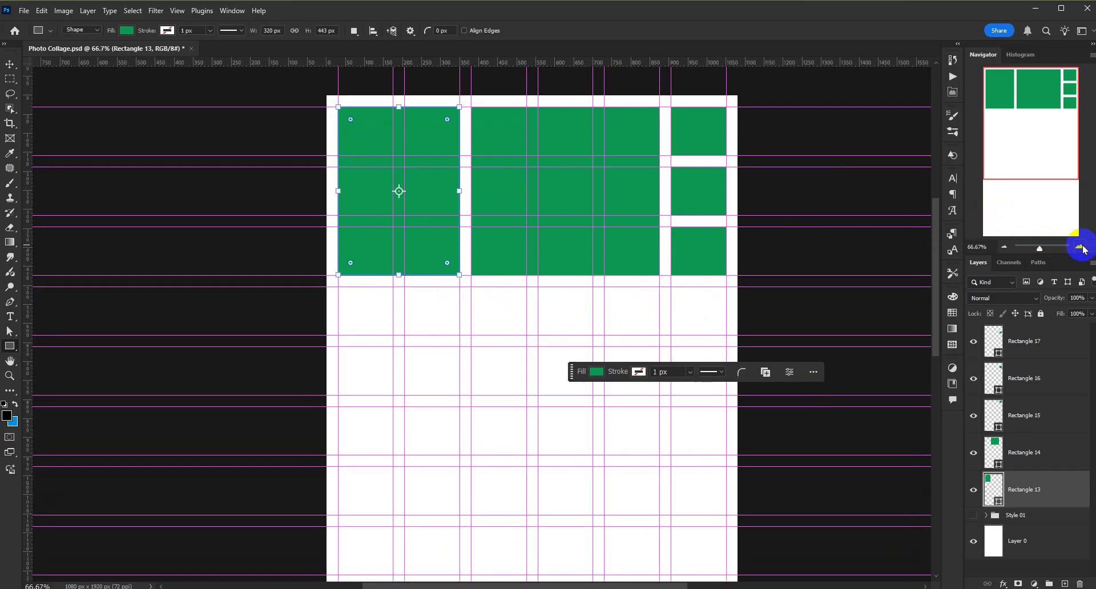
pyautogui.click(1031, 118)
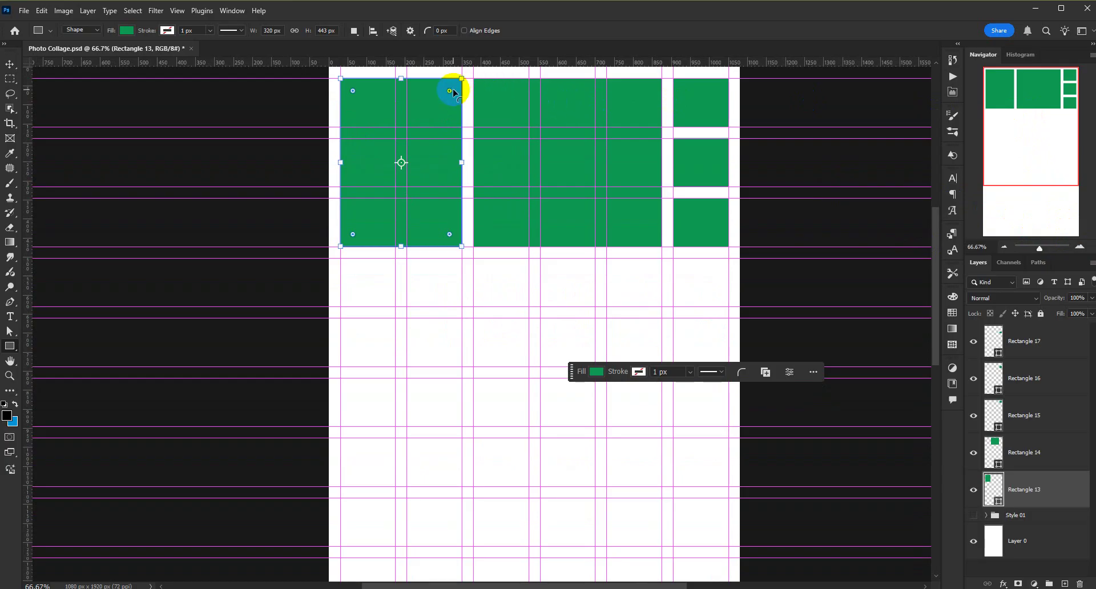
pyautogui.moveTo(452, 92); pyautogui.dragTo(457, 85)
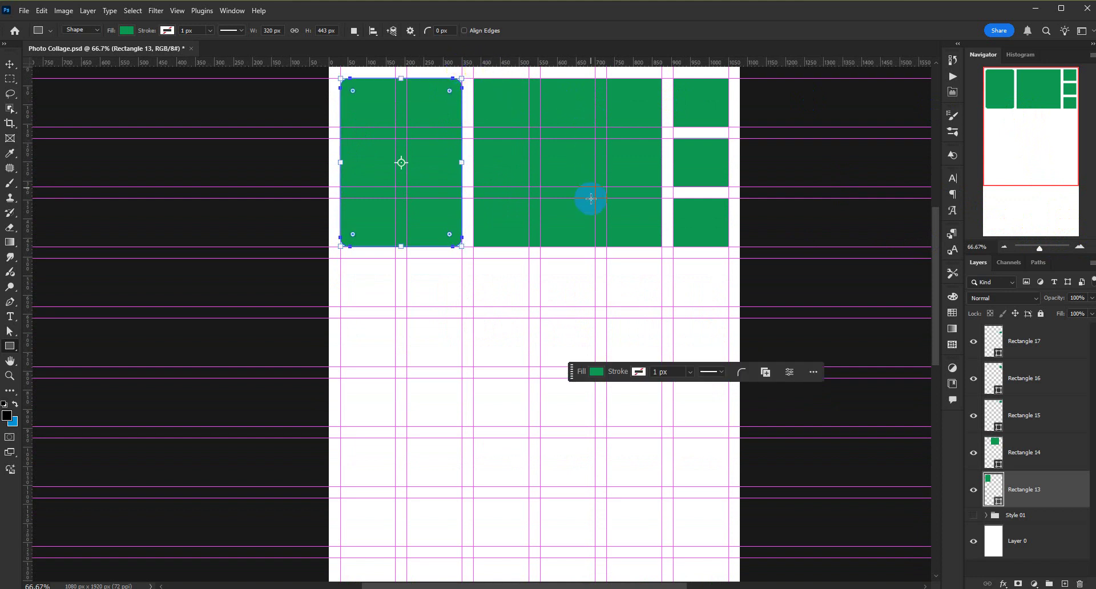
# - Set all four corner radii of the wide rectangle on the Rectangle 14 layer to 25 px
pyautogui.click(1029, 450)
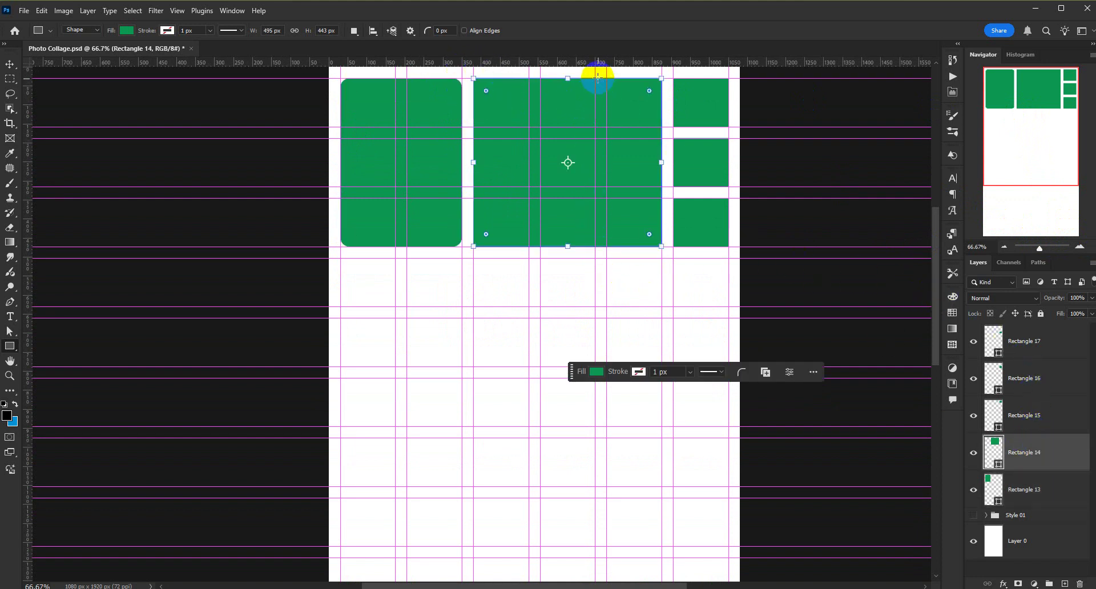
pyautogui.moveTo(649, 90); pyautogui.dragTo(655, 90)
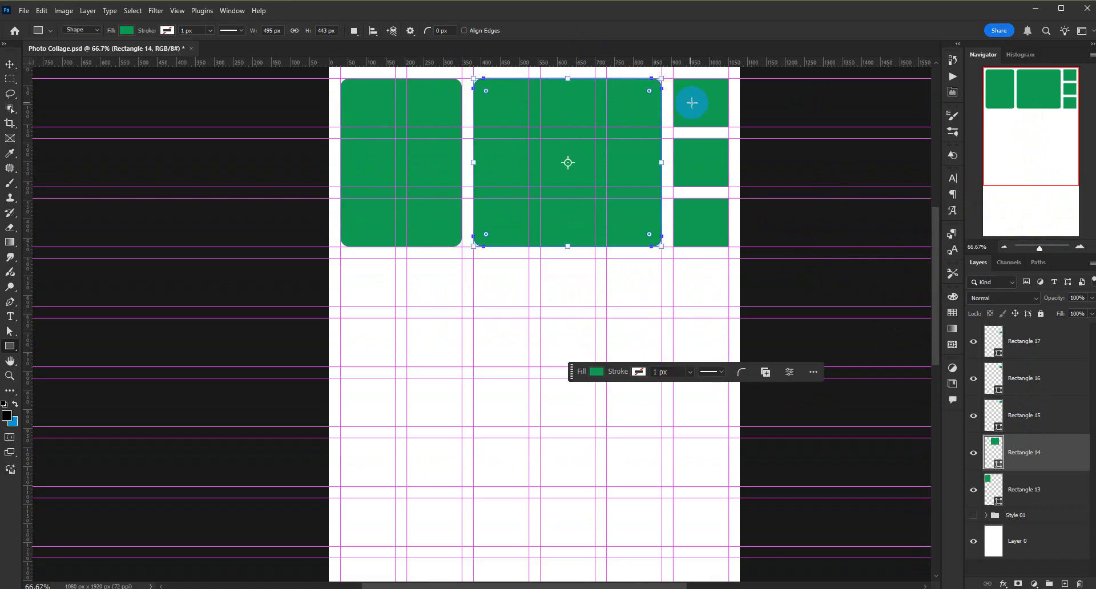
pyautogui.hotkey('ctrl', 'z')
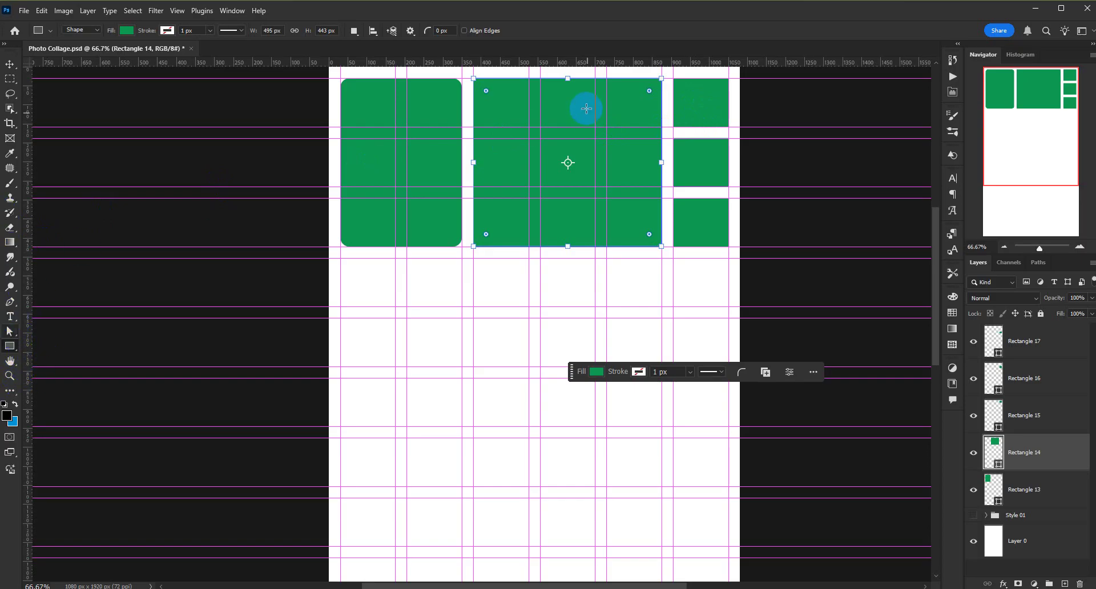
pyautogui.moveTo(10, 331); pyautogui.dragTo(77, 331)
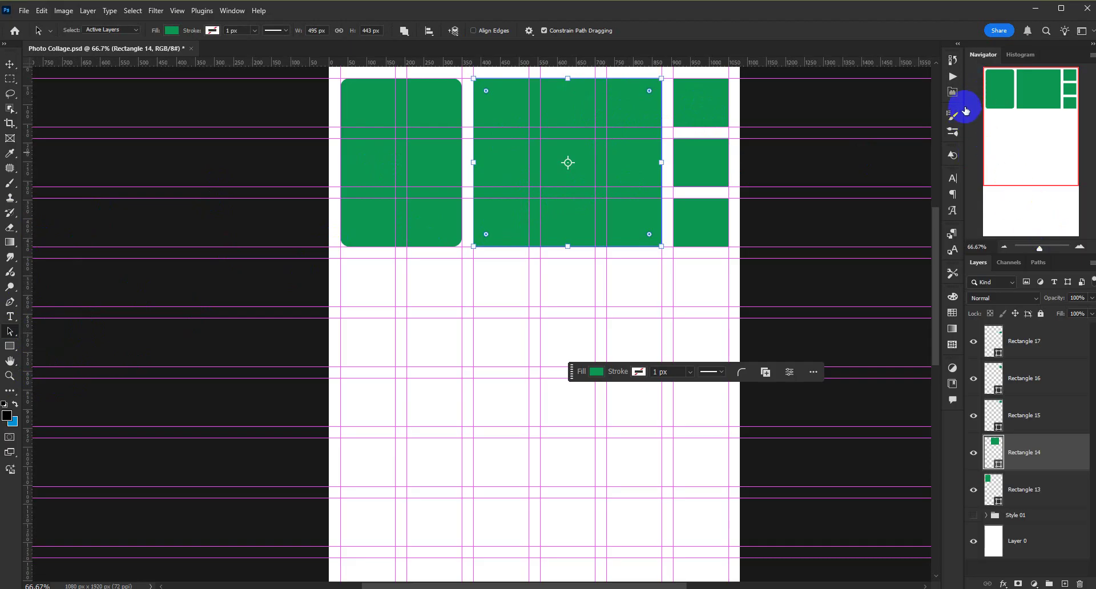
pyautogui.click(954, 93)
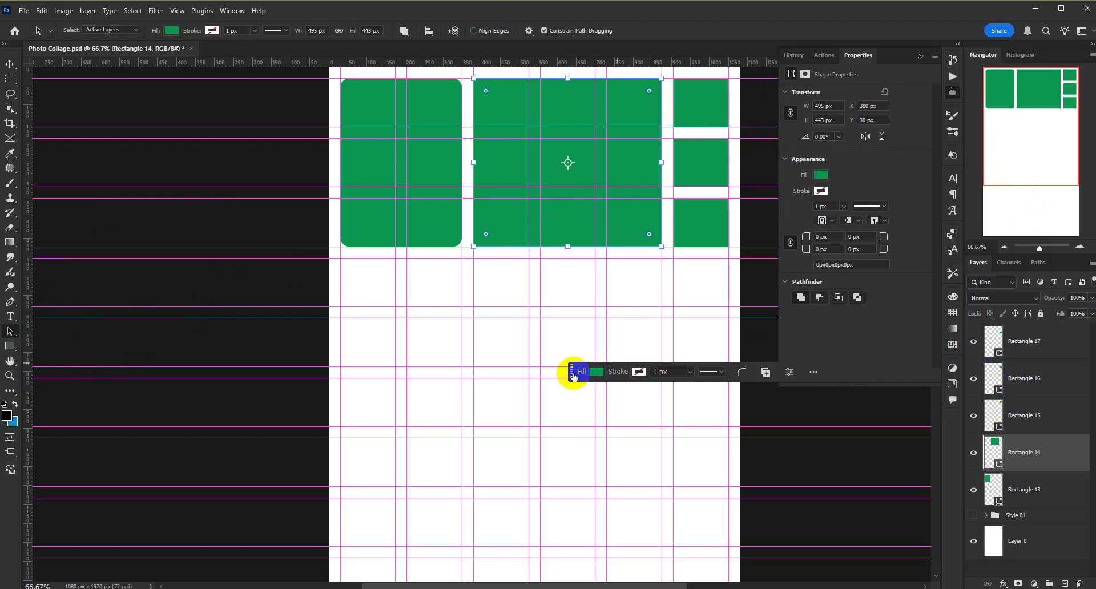
pyautogui.moveTo(573, 374); pyautogui.dragTo(444, 458)
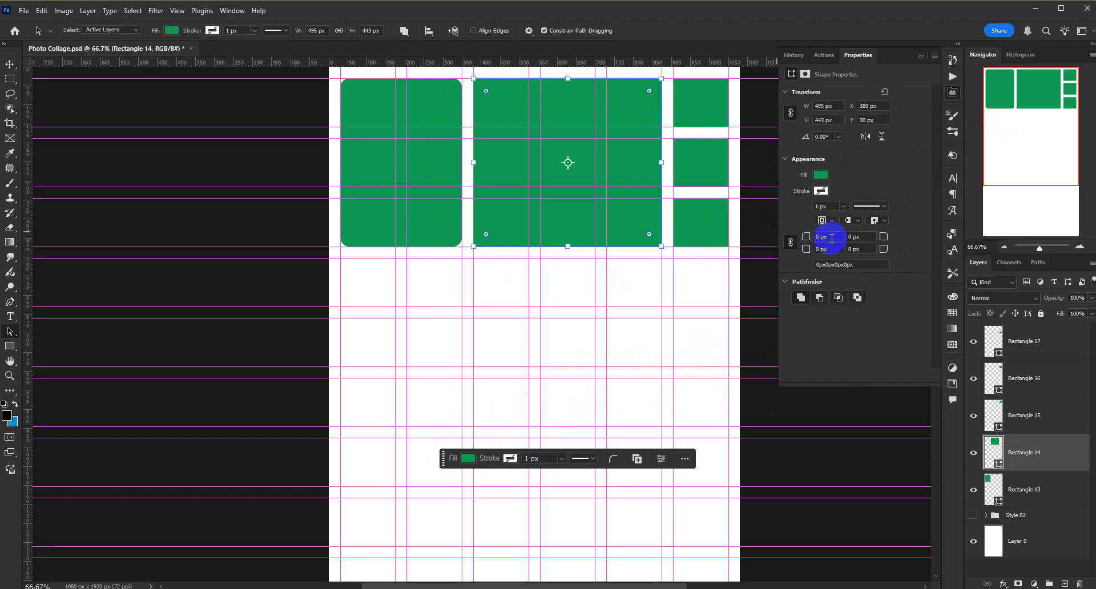
pyautogui.moveTo(832, 238); pyautogui.dragTo(801, 242)
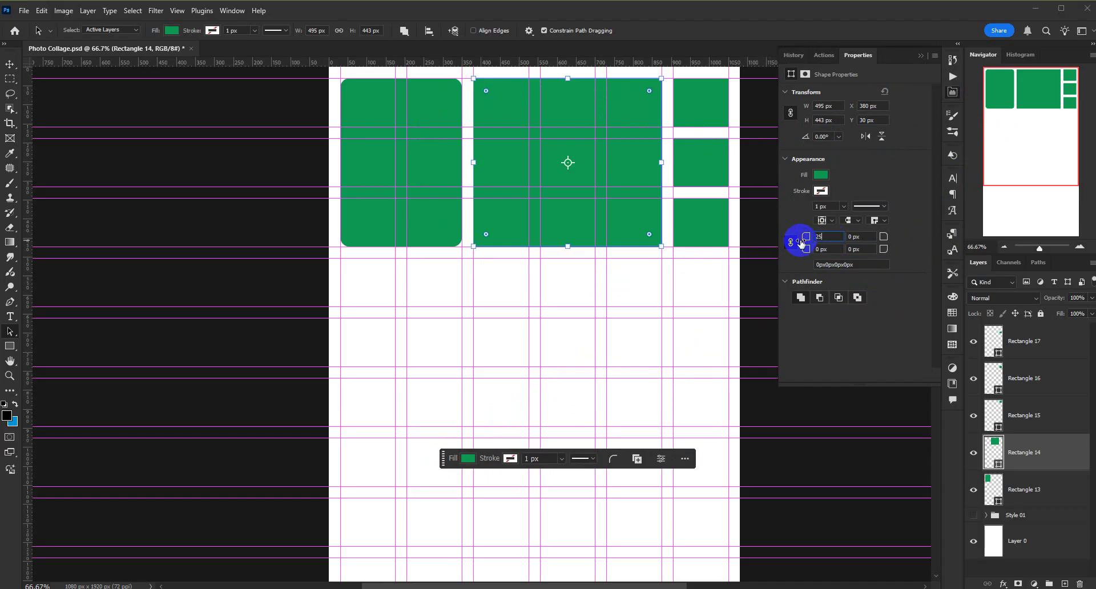
pyautogui.click(869, 248)
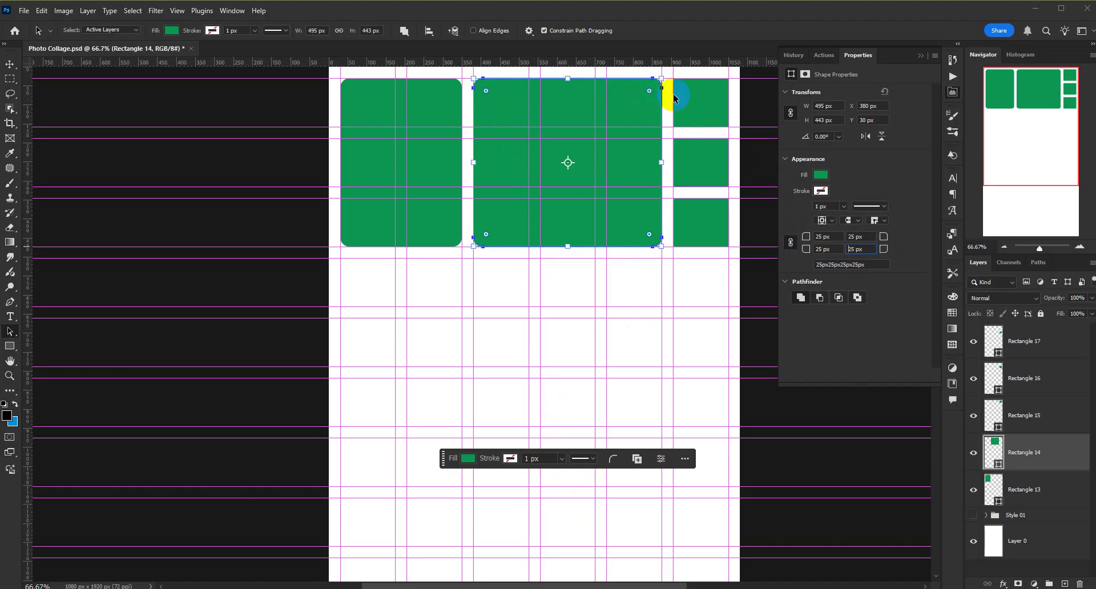
# - Set the corner radii of the uppermost small rectangle, on the Rectangle 15 layer, to 25 px
pyautogui.click(711, 101)
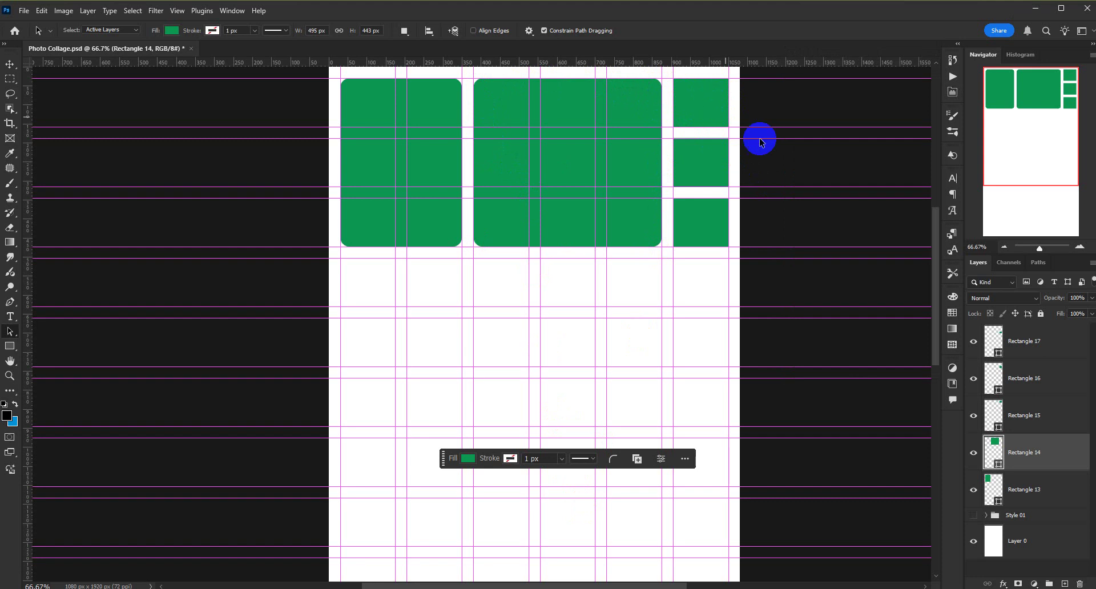
pyautogui.click(1023, 416)
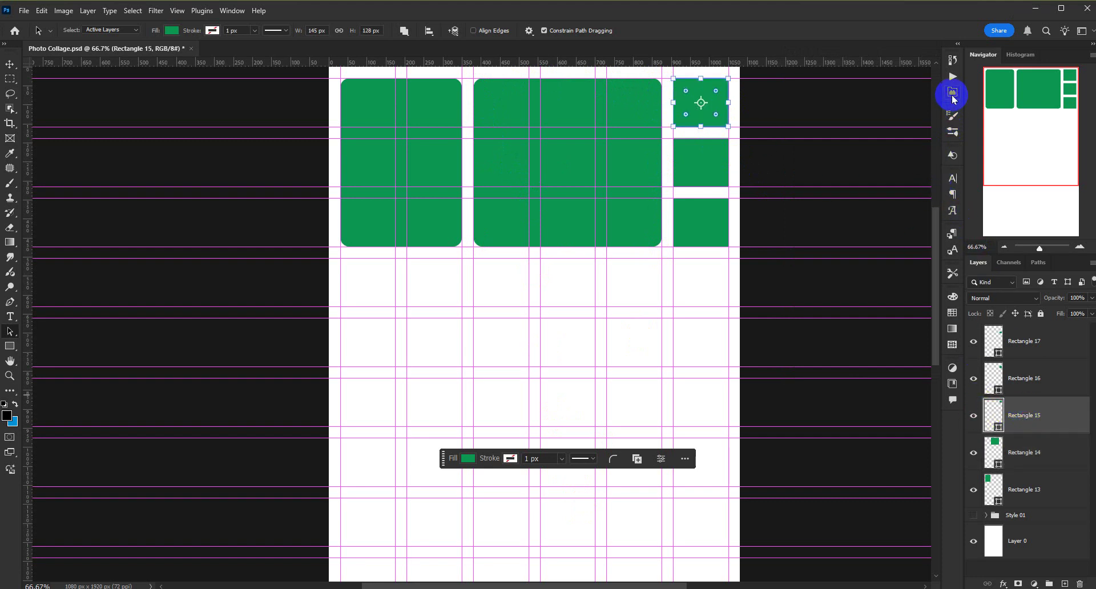
pyautogui.click(952, 92)
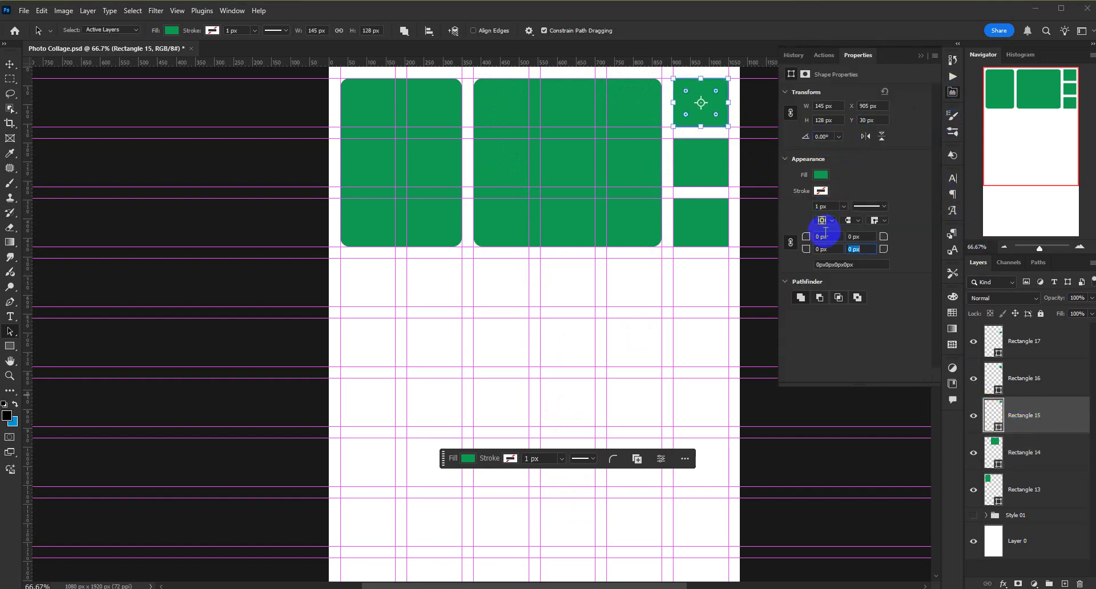
pyautogui.moveTo(831, 236); pyautogui.dragTo(798, 238)
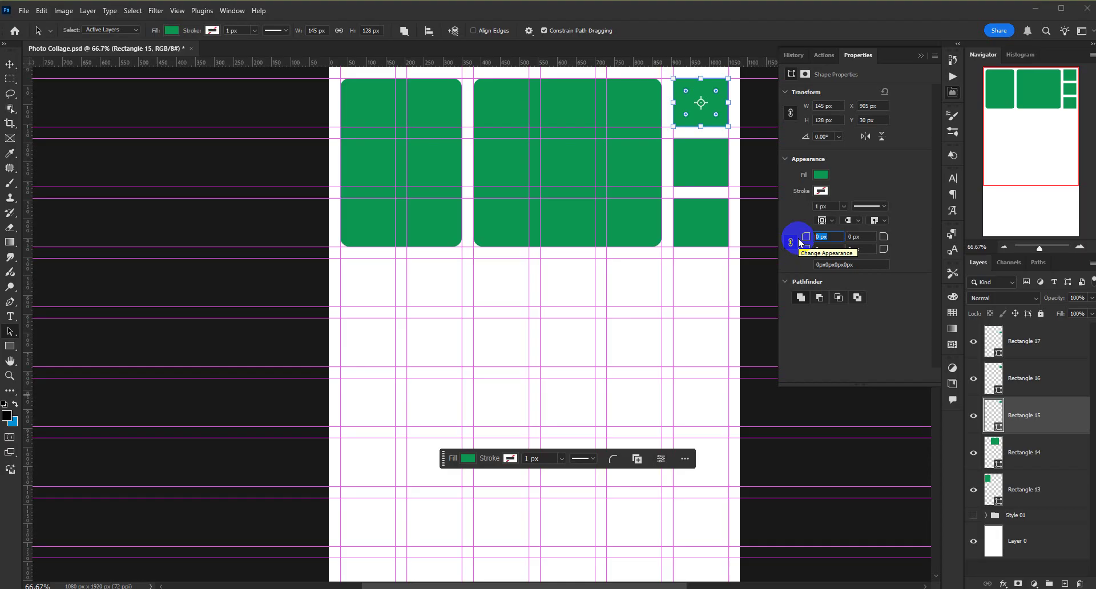
pyautogui.write('25')
pyautogui.click(1056, 419)
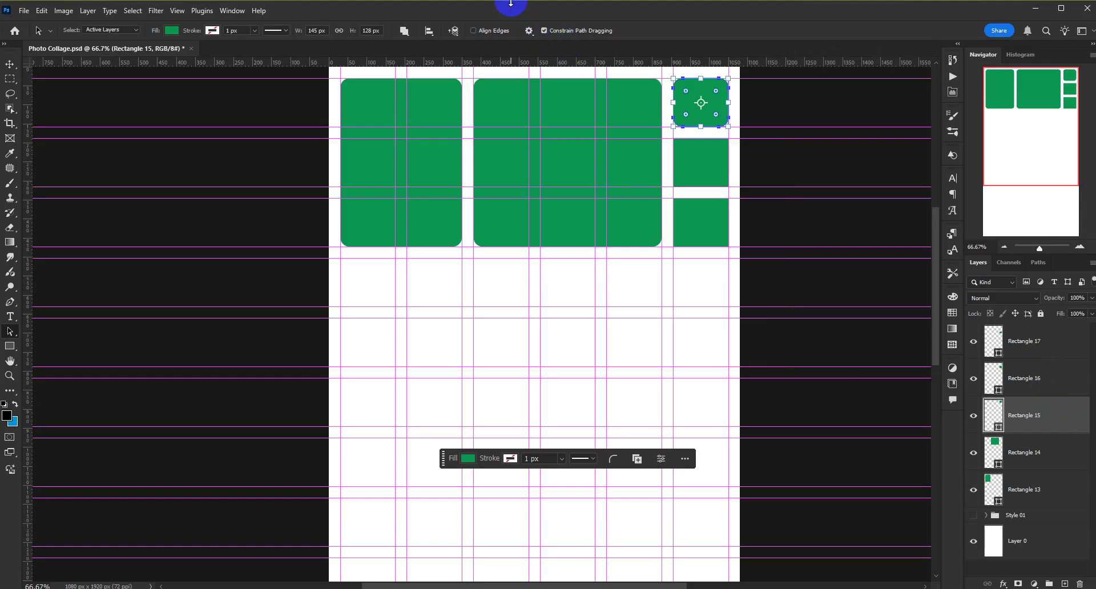
# - Draw a 320 × 286 px rectangle with 25 px rounded corners at X 30, Y 502 px, below the first tall rectangle
pyautogui.moveTo(10, 355); pyautogui.dragTo(42, 346)
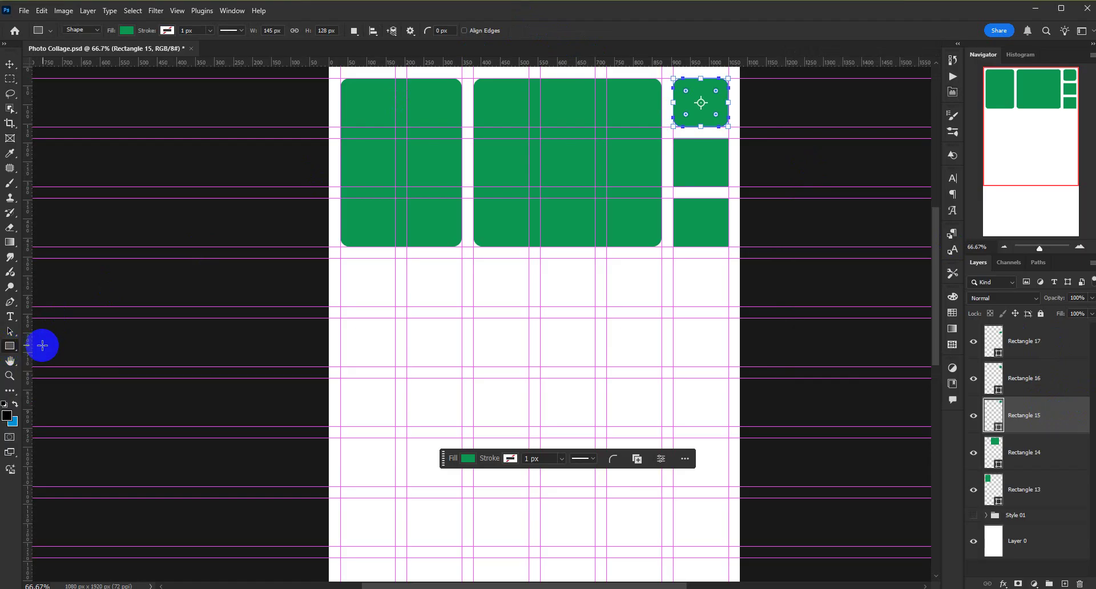
pyautogui.click(436, 31)
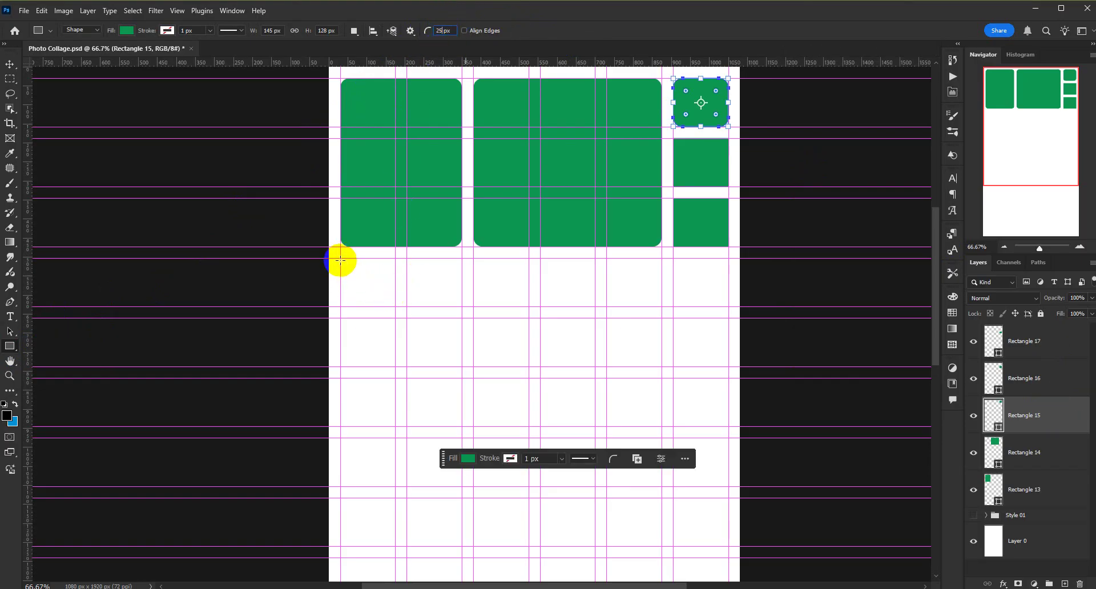
pyautogui.moveTo(341, 258); pyautogui.dragTo(463, 360)
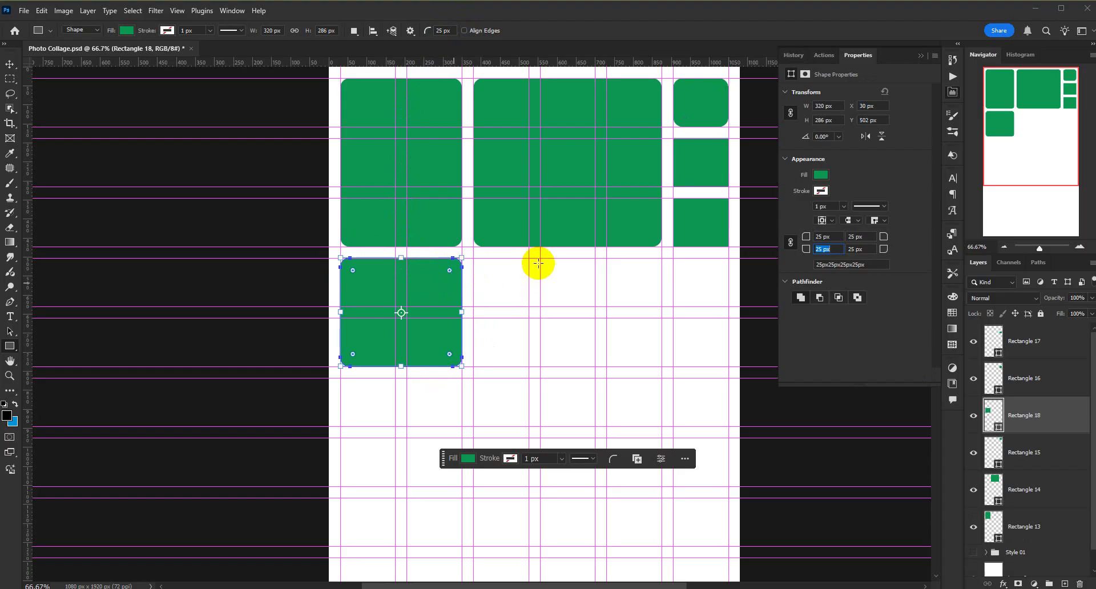
pyautogui.click(418, 29)
pyautogui.click(451, 8)
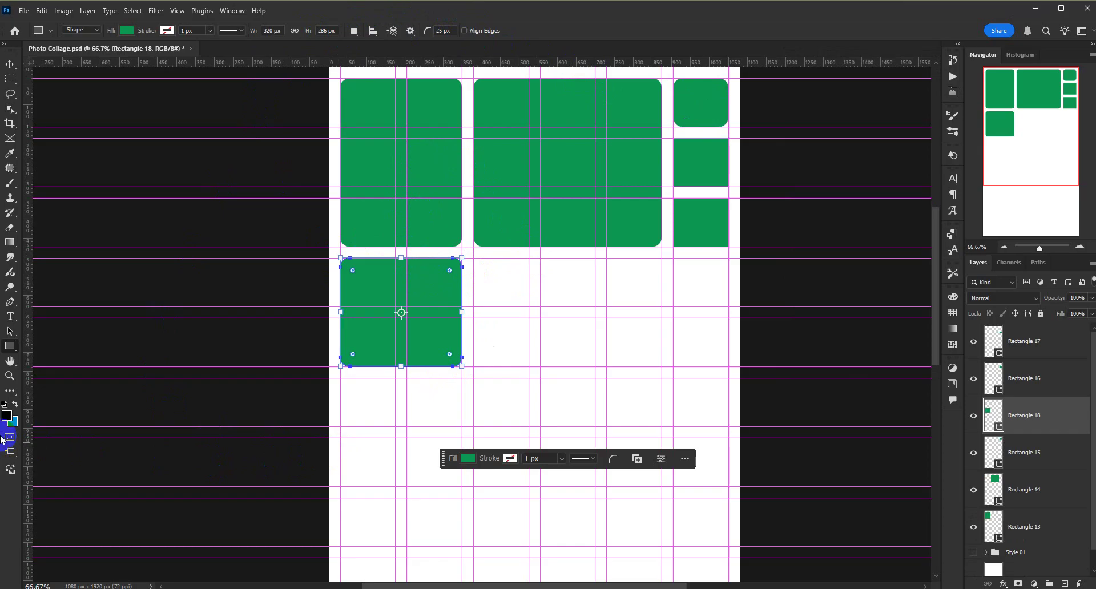
# - Browse the Custom Shape library, examining the flowers-Shapes4FREE and floral custom shape groups for usable collage frames
pyautogui.click(10, 347)
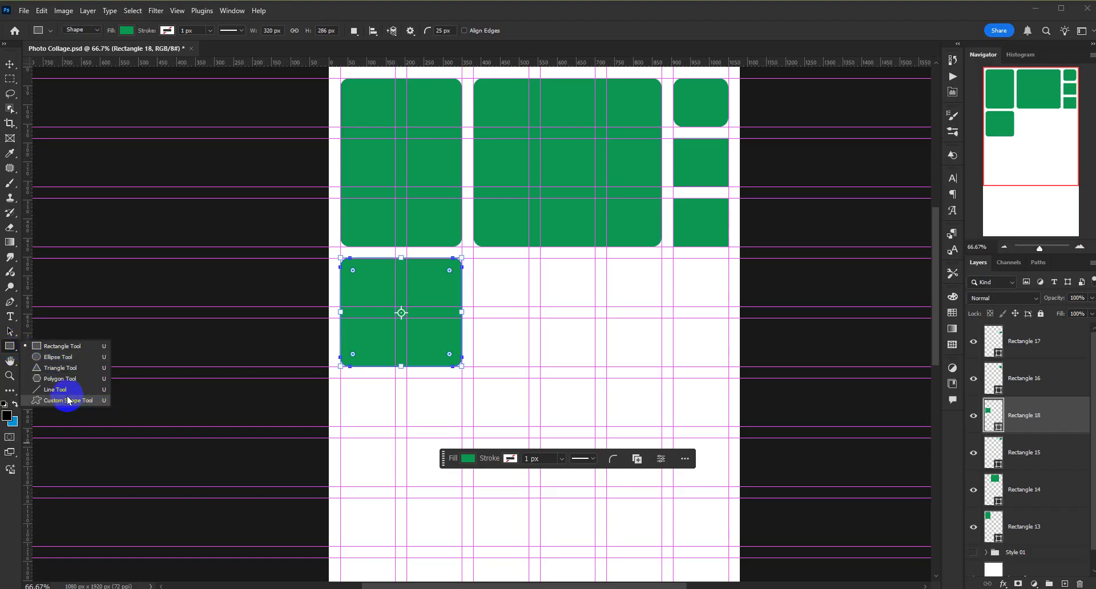
pyautogui.click(67, 424)
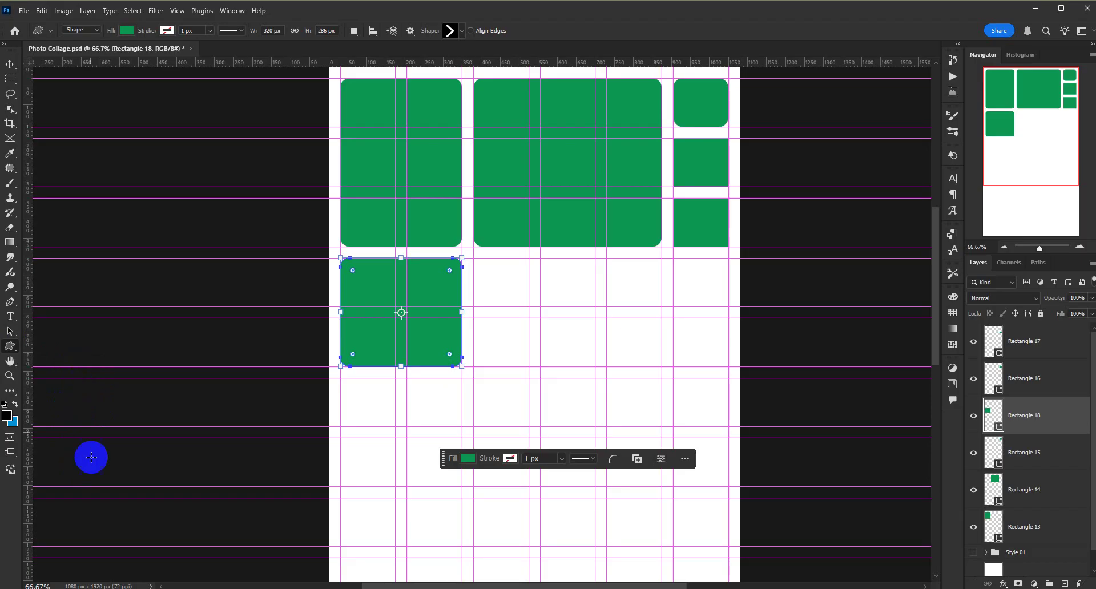
pyautogui.click(463, 31)
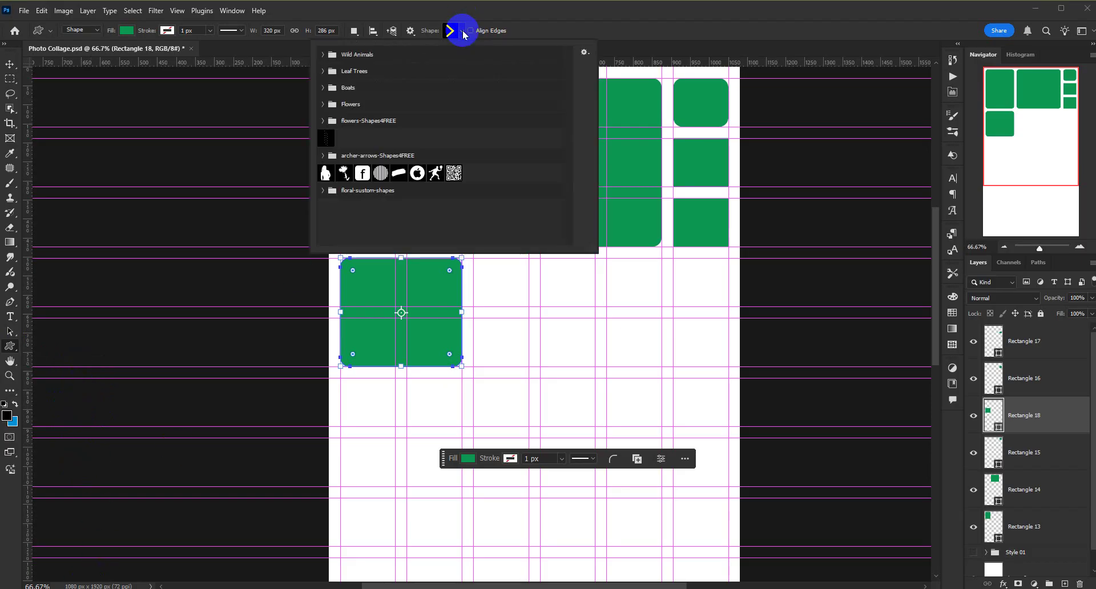
pyautogui.click(321, 122)
pyautogui.click(322, 121)
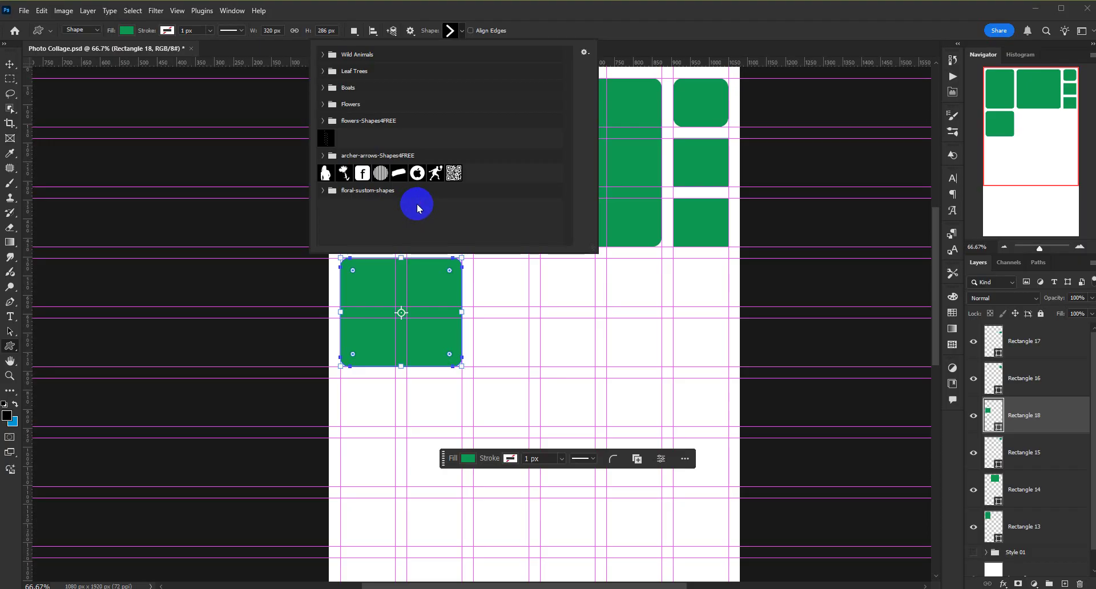
pyautogui.click(543, 4)
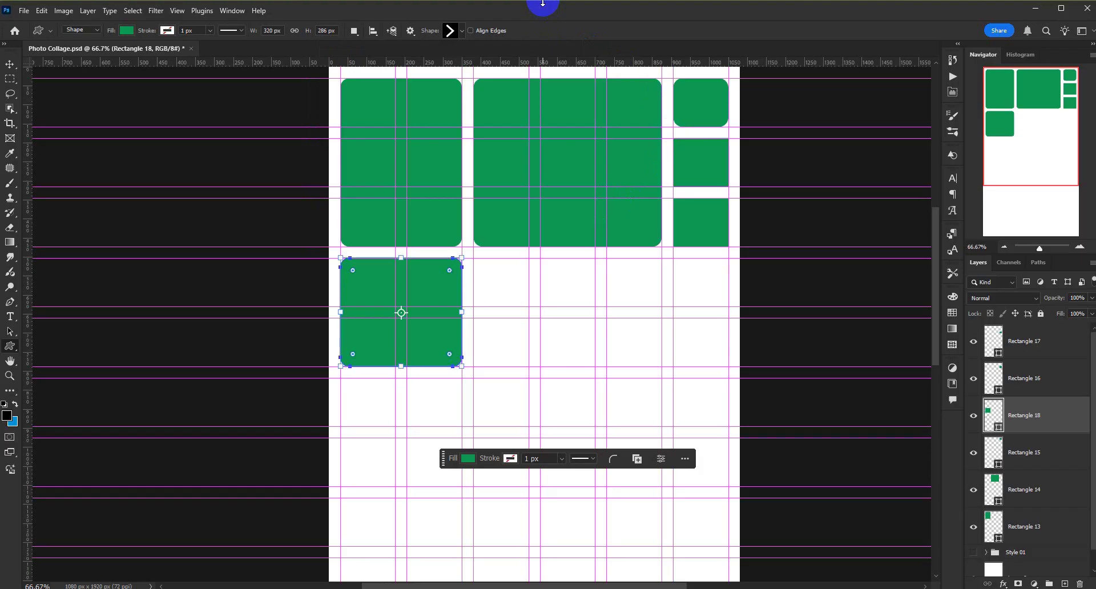
pyautogui.click(461, 34)
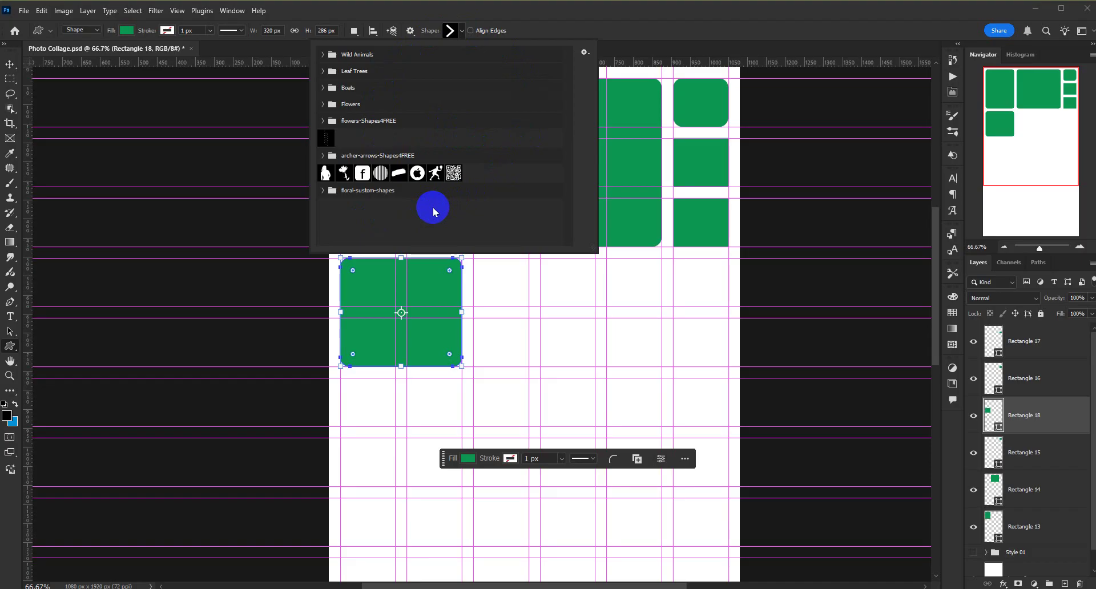
pyautogui.click(323, 190)
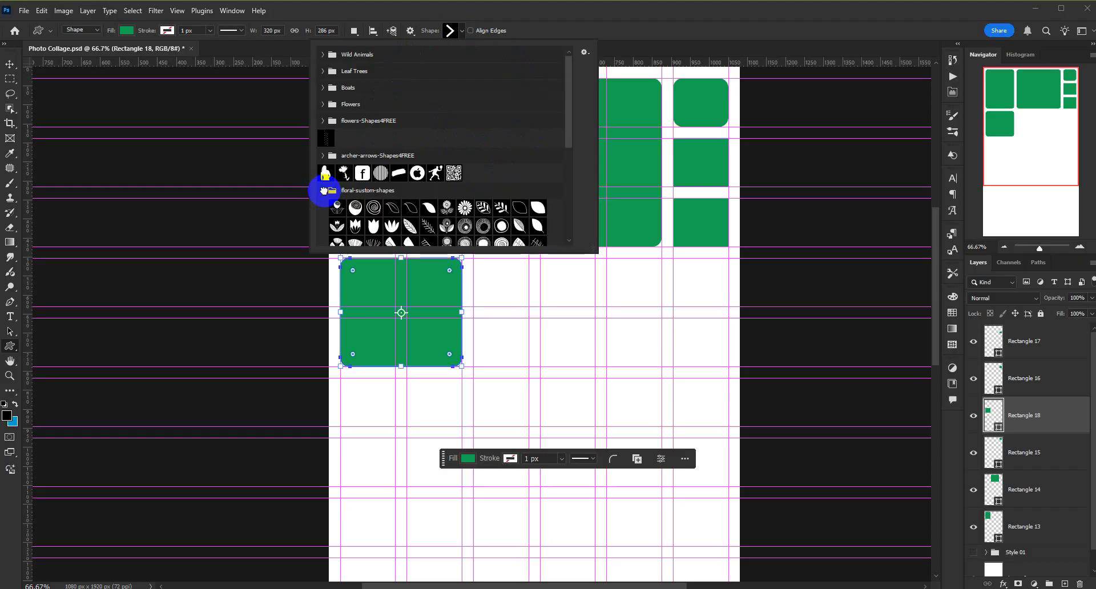
pyautogui.click(323, 190)
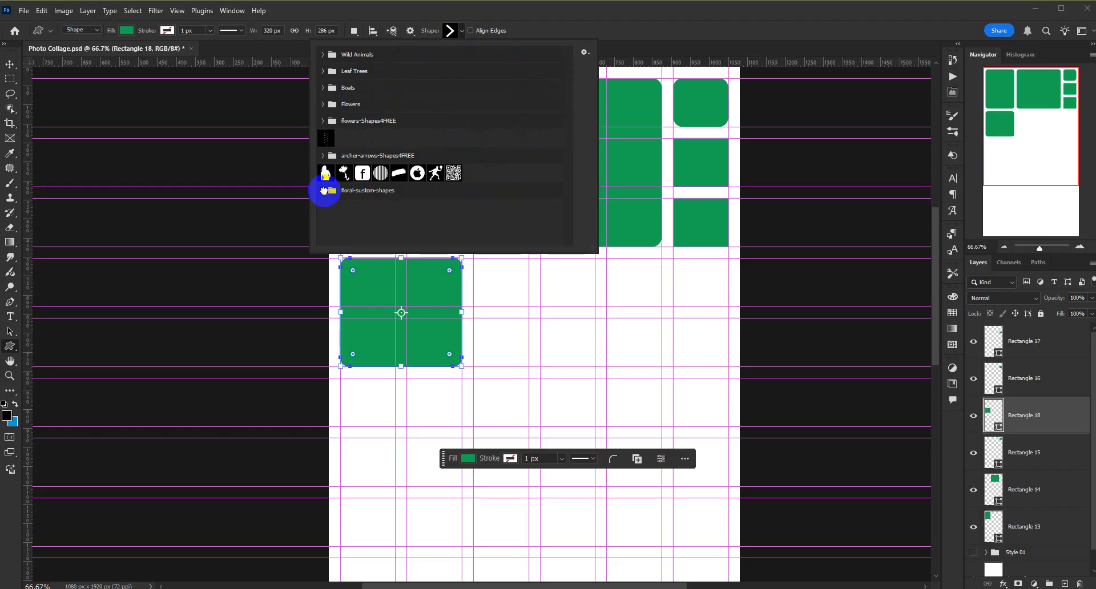
pyautogui.click(588, 3)
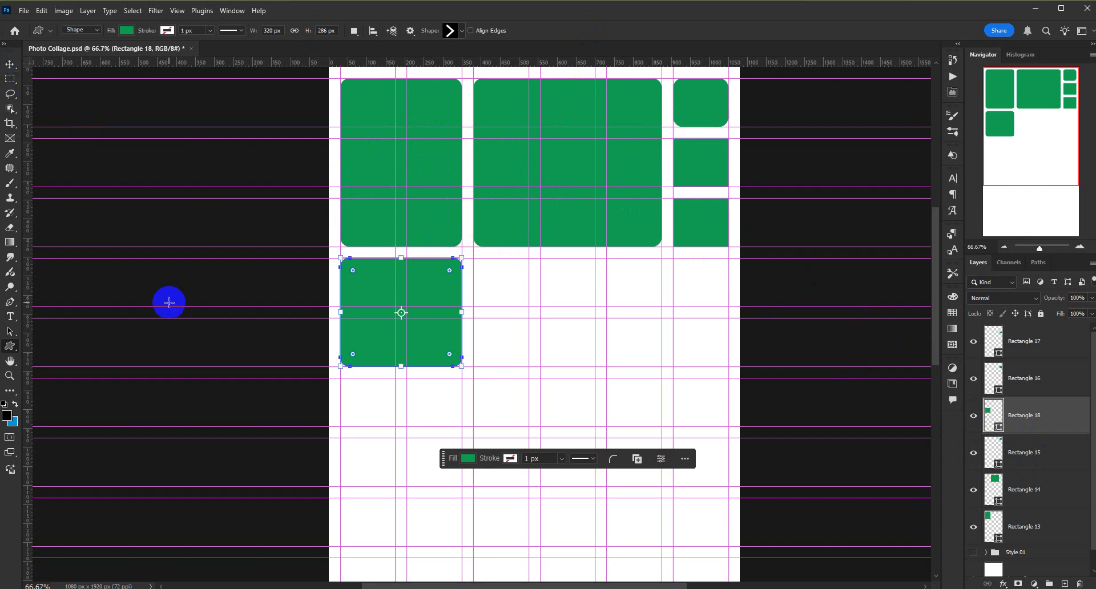
# - Round all four corners of the Rectangle 16 shape with a 25 px radius
pyautogui.click(11, 332)
pyautogui.click(687, 154)
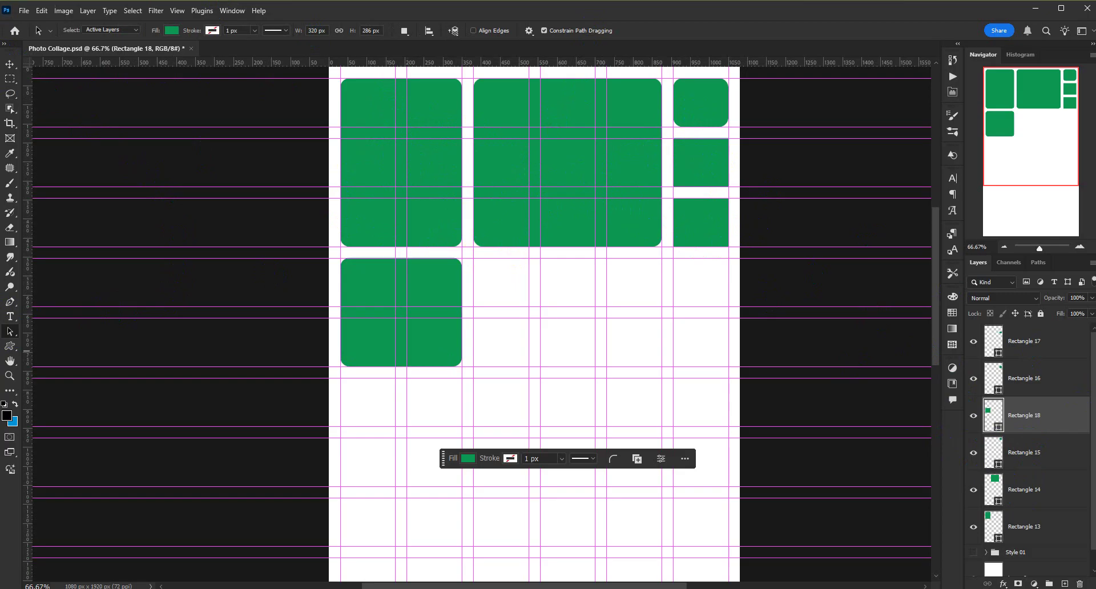
pyautogui.click(1035, 381)
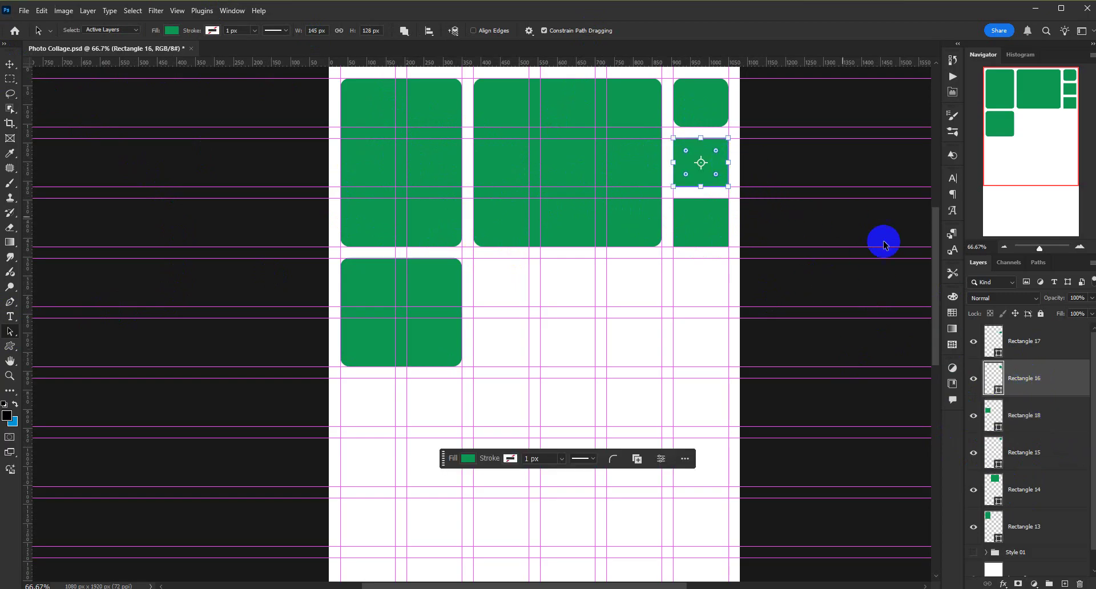
pyautogui.click(953, 93)
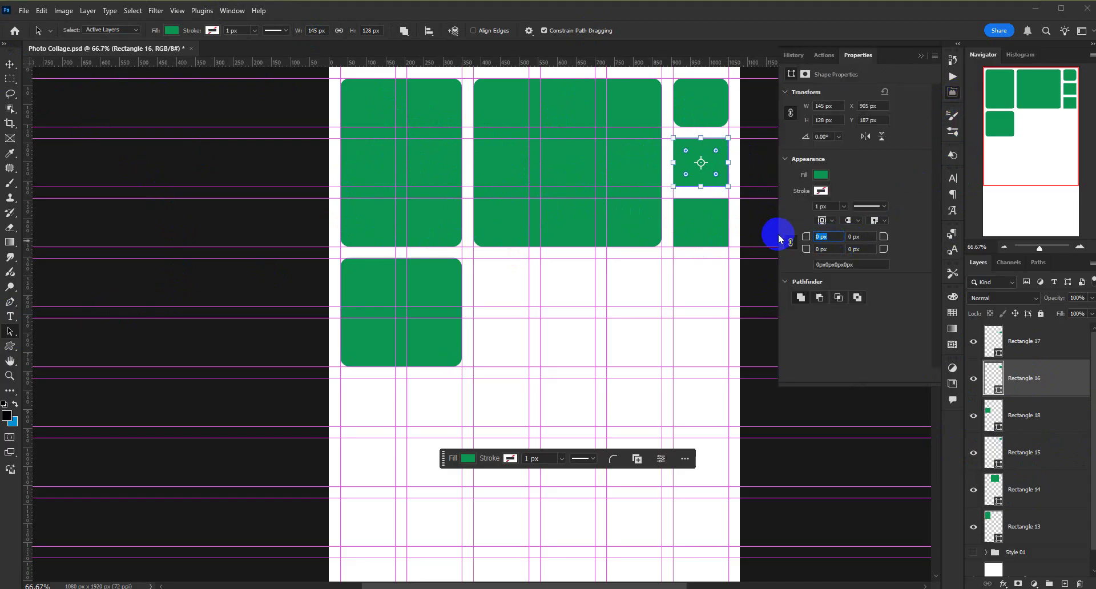
pyautogui.click(826, 237)
pyautogui.write('25')
pyautogui.click(1020, 420)
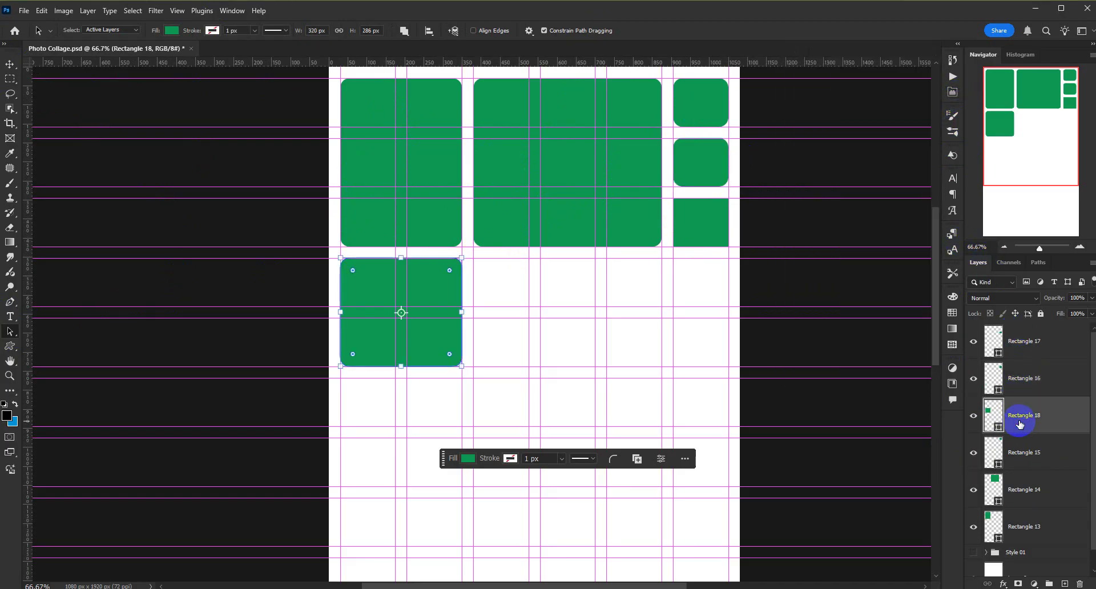
# - Set the corner radius of the Rectangle 17 shape to 25 px on all four corners
pyautogui.click(1025, 345)
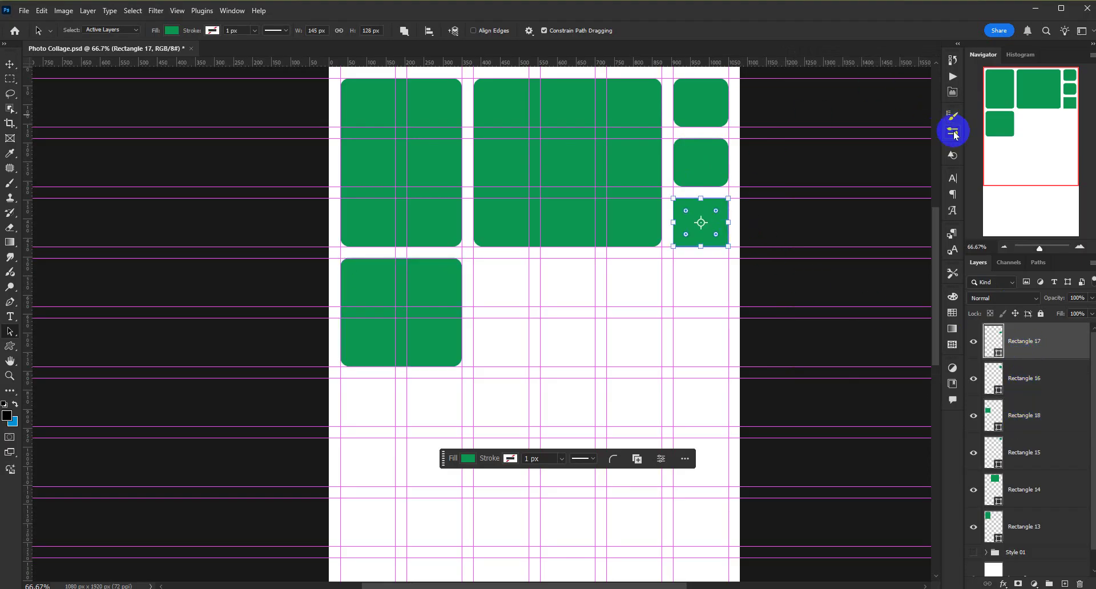
pyautogui.click(953, 92)
pyautogui.click(832, 235)
pyautogui.write('25')
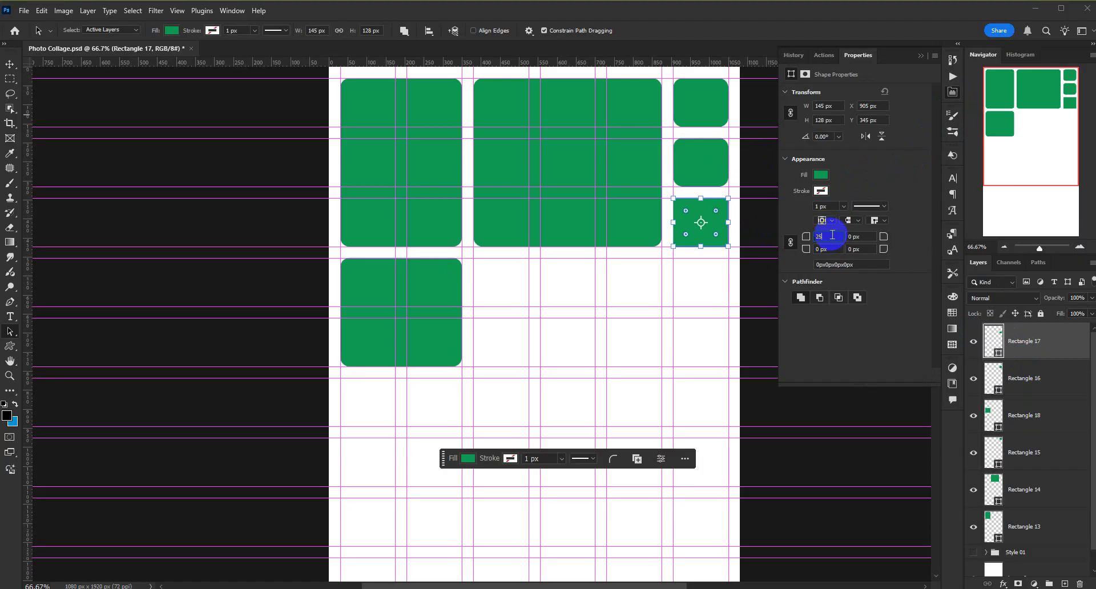
pyautogui.click(856, 236)
pyautogui.click(445, 316)
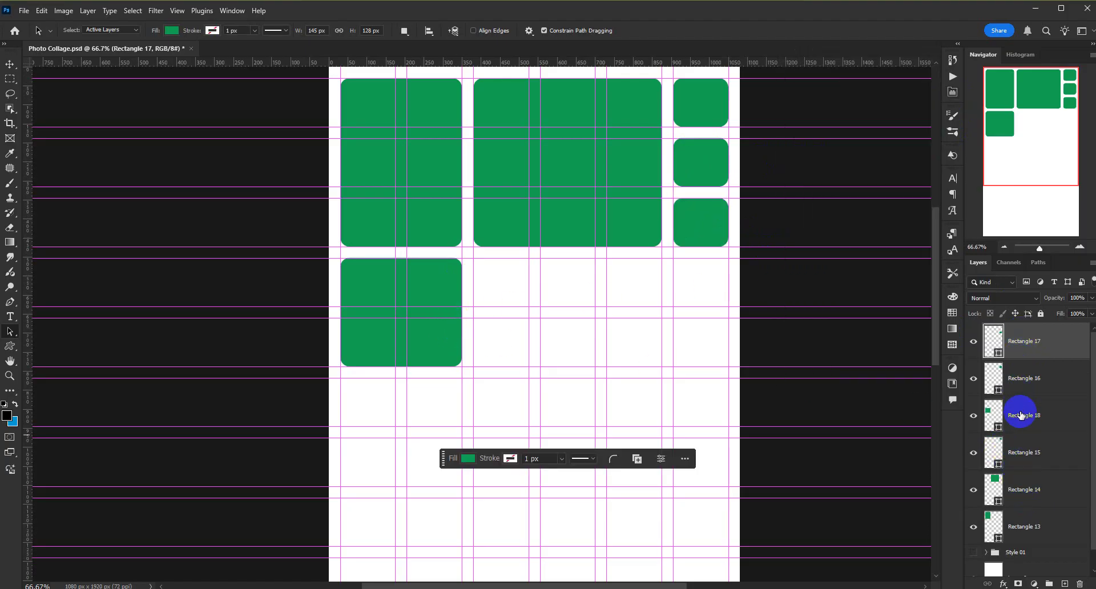
# - Delete the Rectangle 18 layer, the rounded shape below the first column's tall rectangle
pyautogui.scroll(-1, 1022, 421)
pyautogui.click(1023, 478)
pyautogui.click(973, 470)
pyautogui.click(974, 470)
pyautogui.click(1027, 432)
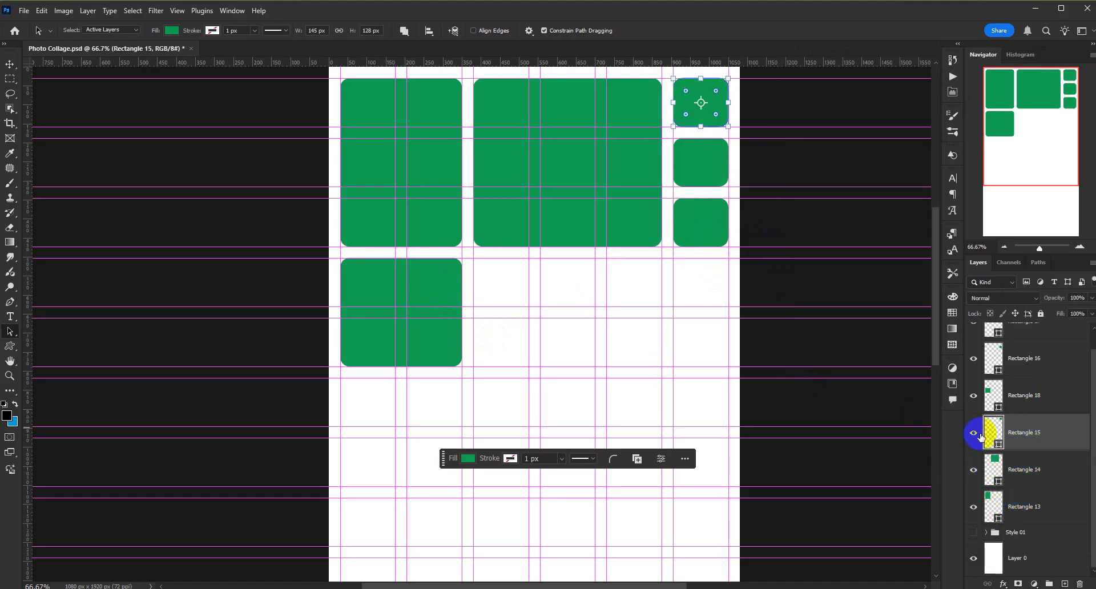
pyautogui.click(974, 397)
pyautogui.click(974, 396)
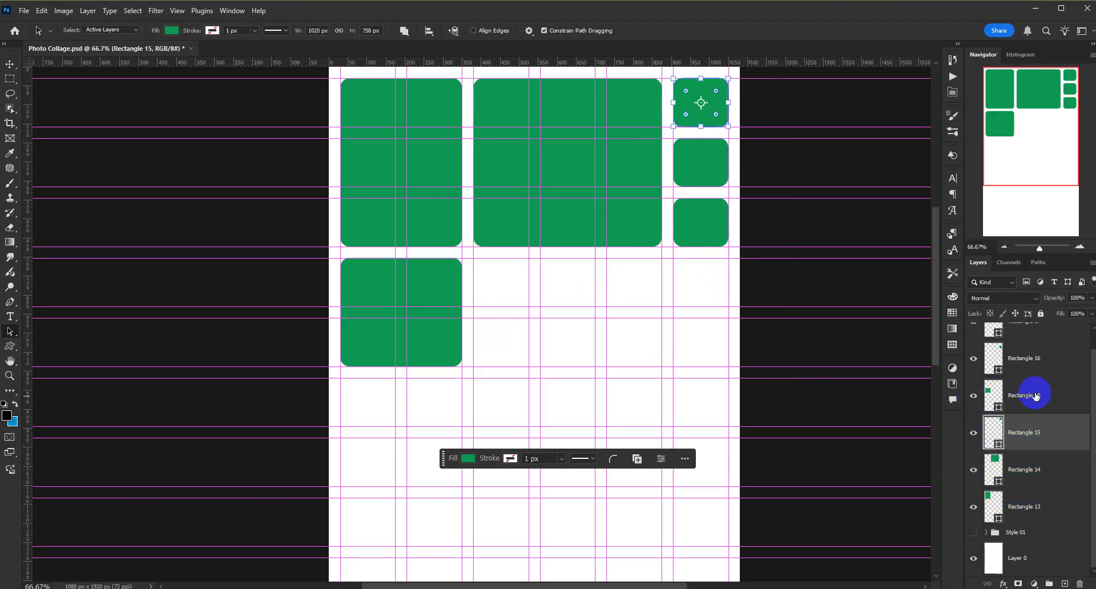
pyautogui.click(1033, 394)
pyautogui.click(1080, 585)
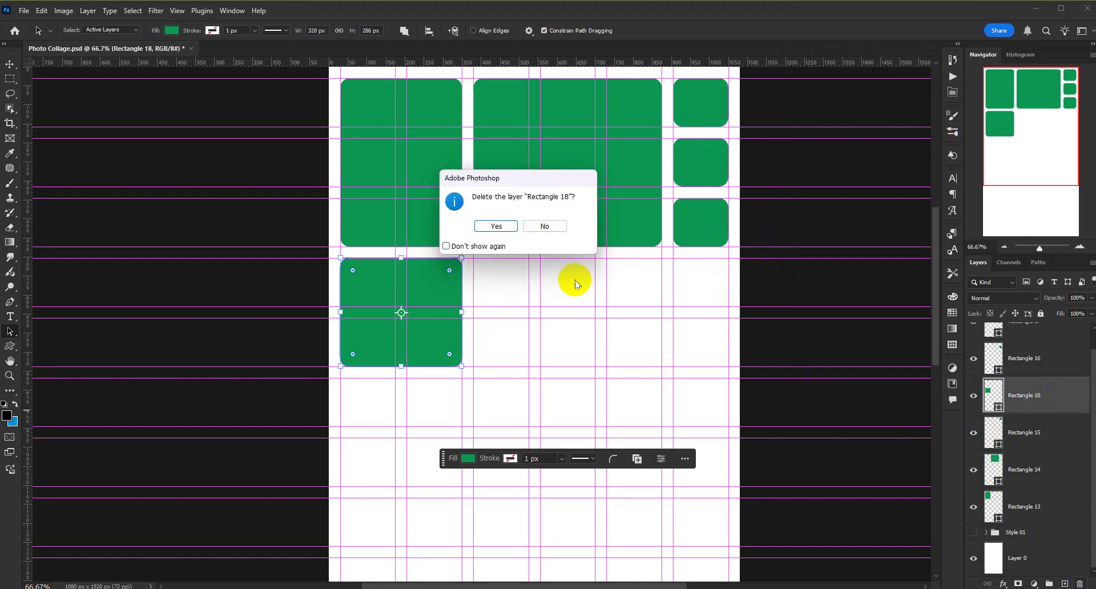
pyautogui.click(495, 226)
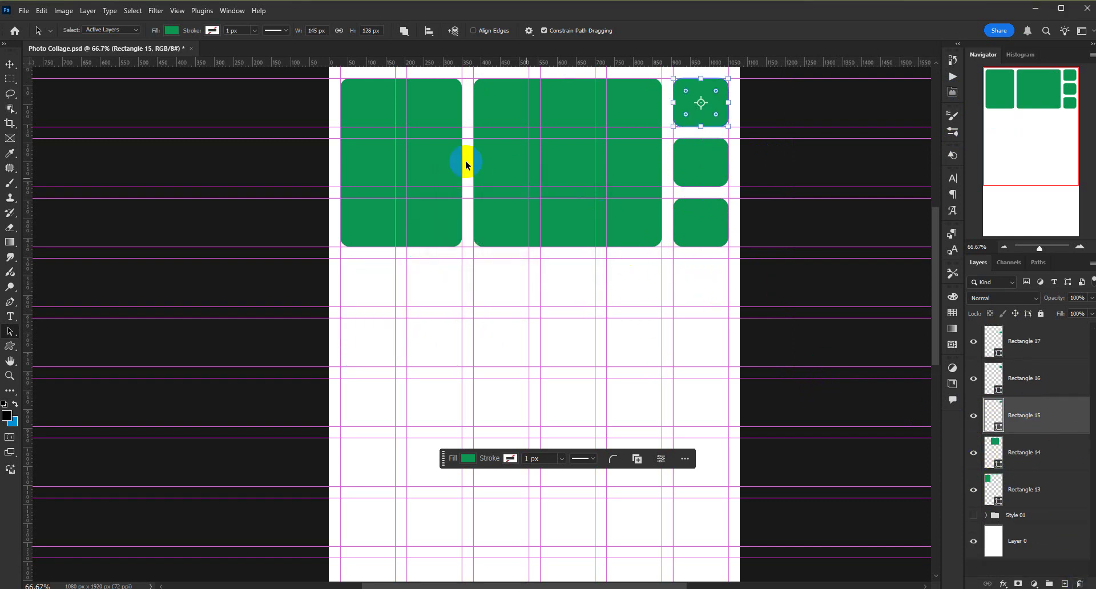
# - Merge the five shape layers Rectangle 13 through Rectangle 17 into a single shape layer
pyautogui.click(1047, 499)
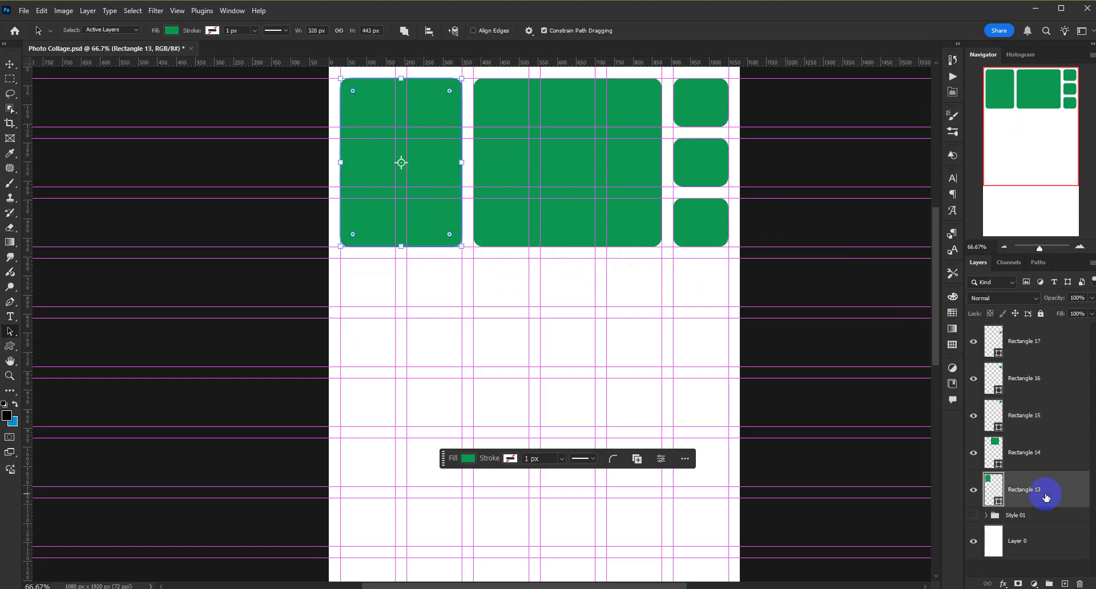
pyautogui.scroll(-1, 744, 341)
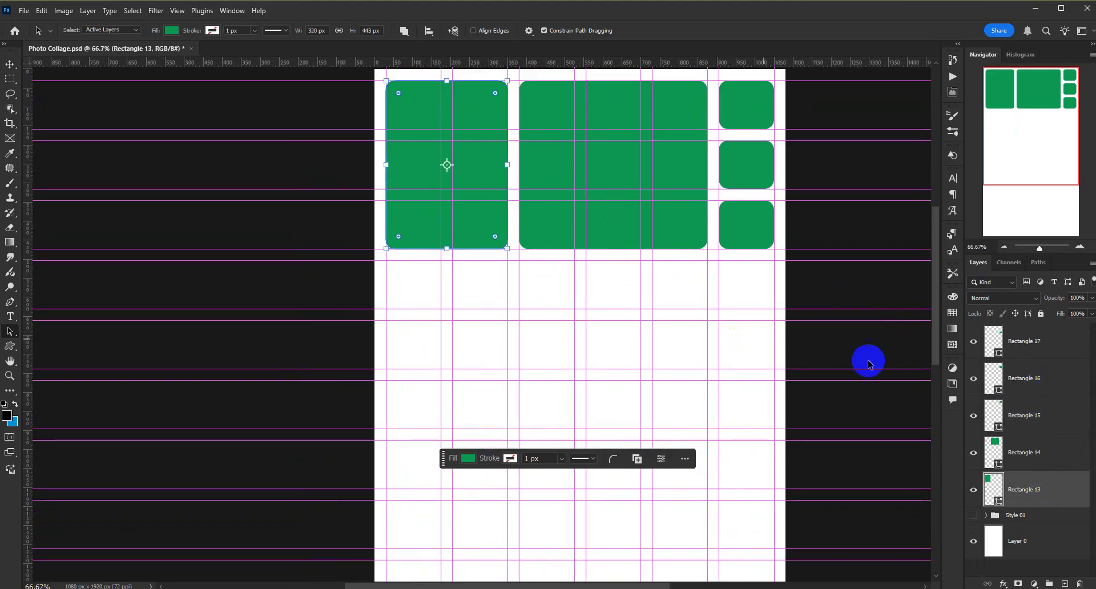
pyautogui.keyDown('shift'); pyautogui.click(1016, 346); pyautogui.keyUp('shift')
pyautogui.click(974, 342)
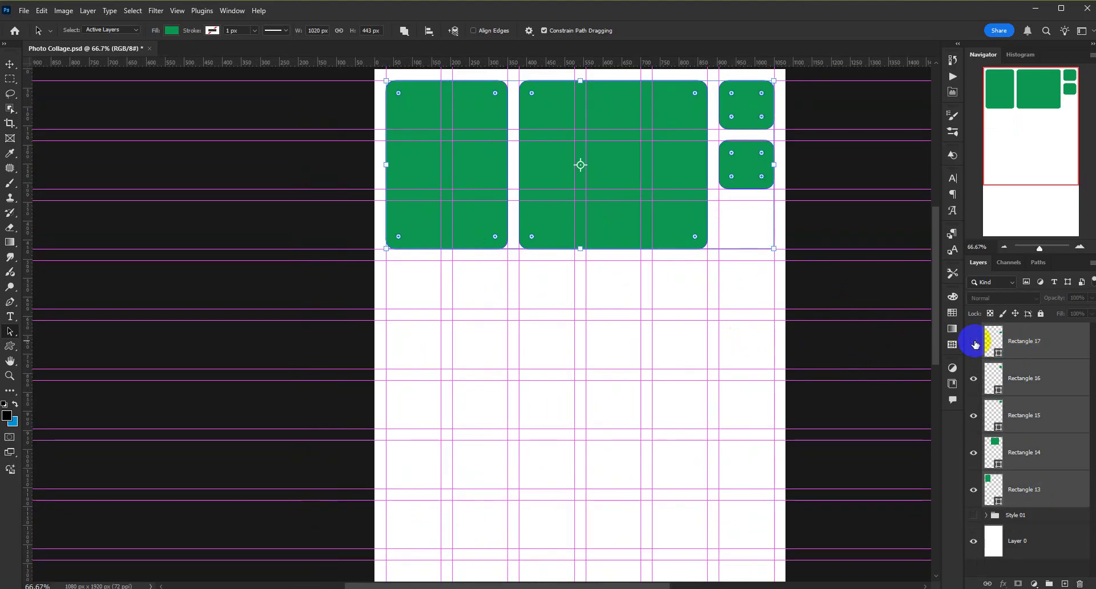
pyautogui.click(974, 342)
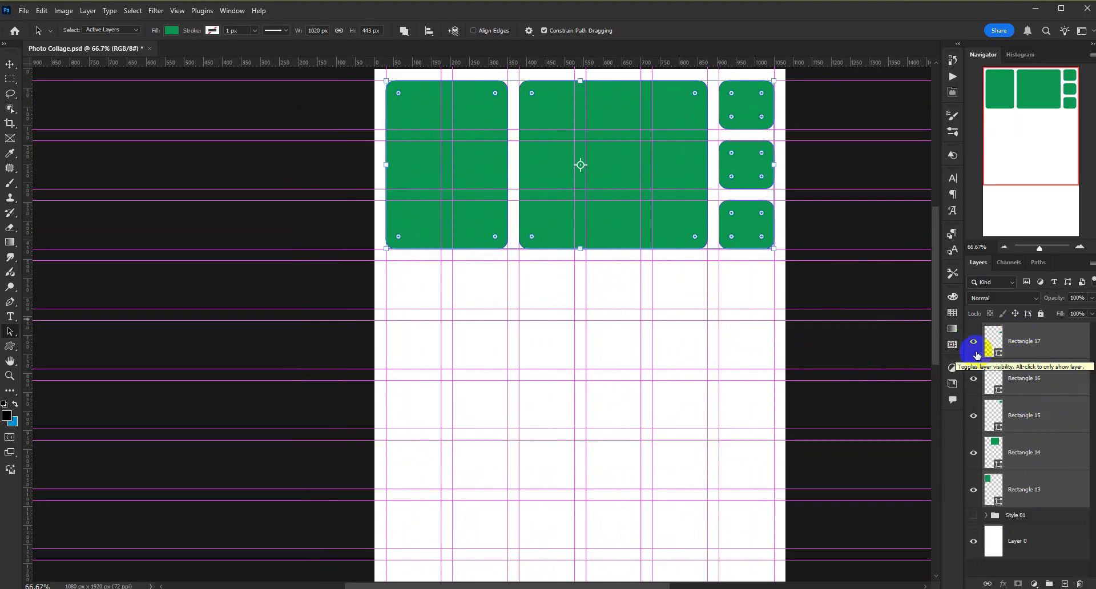
pyautogui.rightClick(1024, 362)
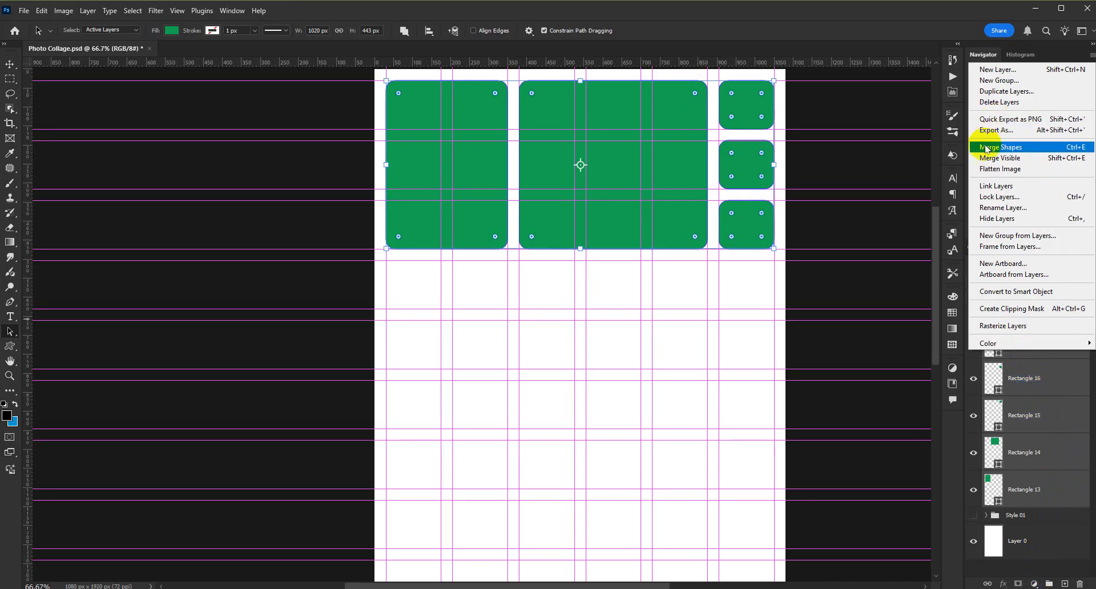
pyautogui.click(1071, 148)
# - Toggle the merged shape layer's visibility to check that all five rectangles belong to it
pyautogui.click(974, 343)
pyautogui.click(974, 343)
pyautogui.click(974, 343)
pyautogui.click(974, 343)
pyautogui.click(974, 343)
pyautogui.click(974, 343)
pyautogui.click(974, 343)
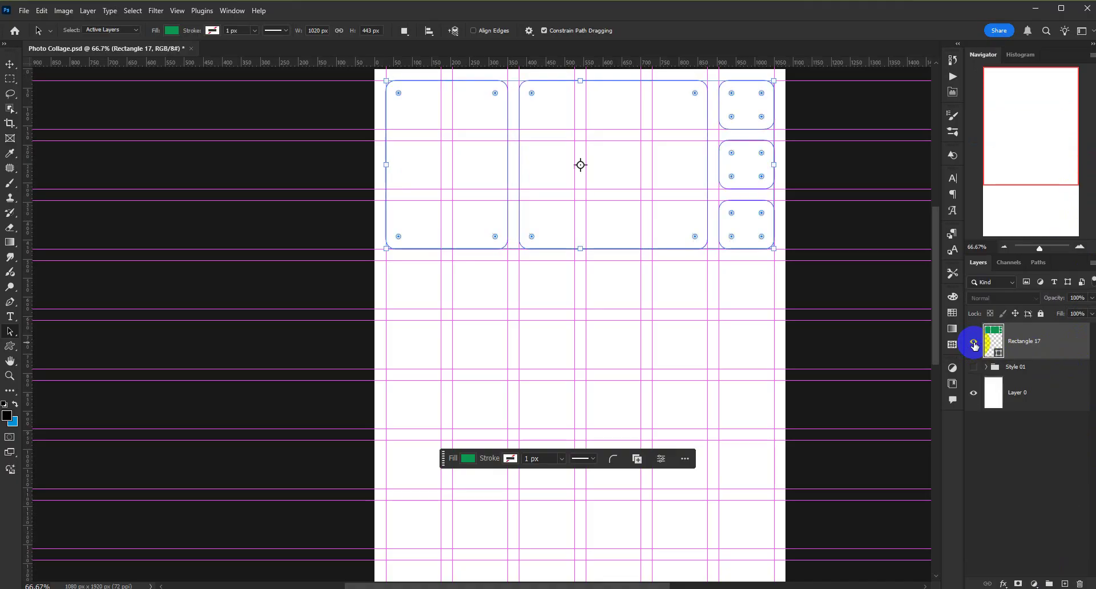
pyautogui.click(974, 344)
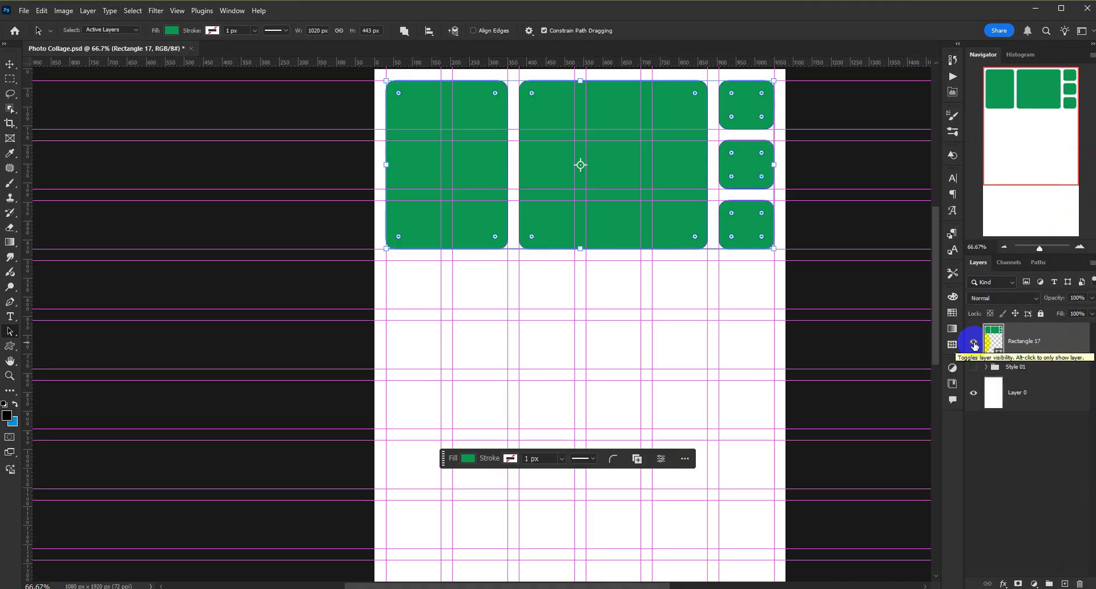
pyautogui.click(974, 343)
pyautogui.click(974, 343)
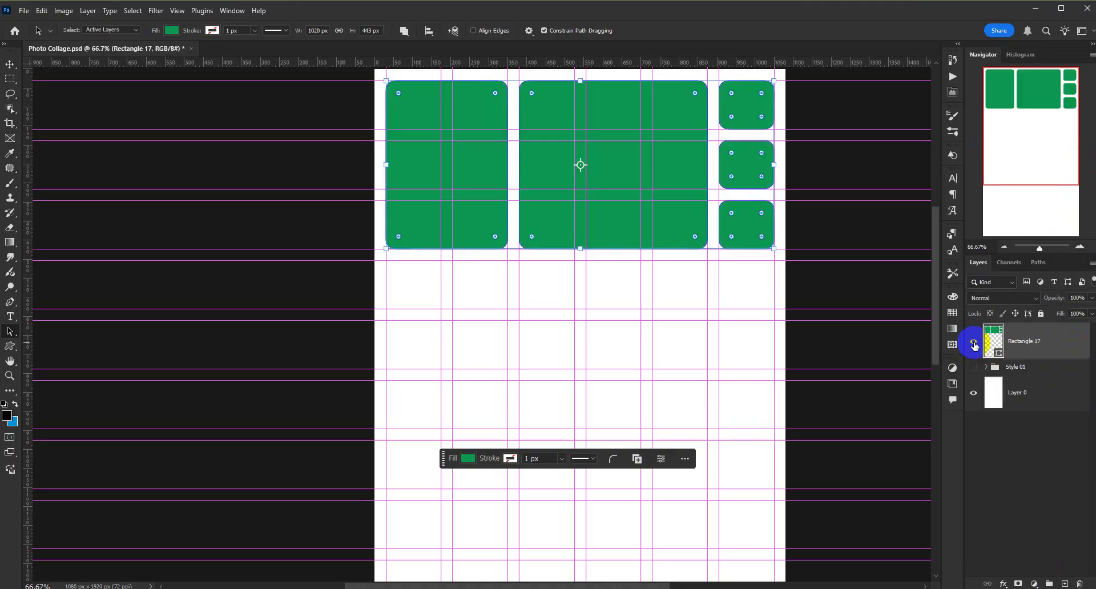
pyautogui.click(1023, 436)
pyautogui.click(1025, 343)
pyautogui.click(974, 342)
pyautogui.click(974, 341)
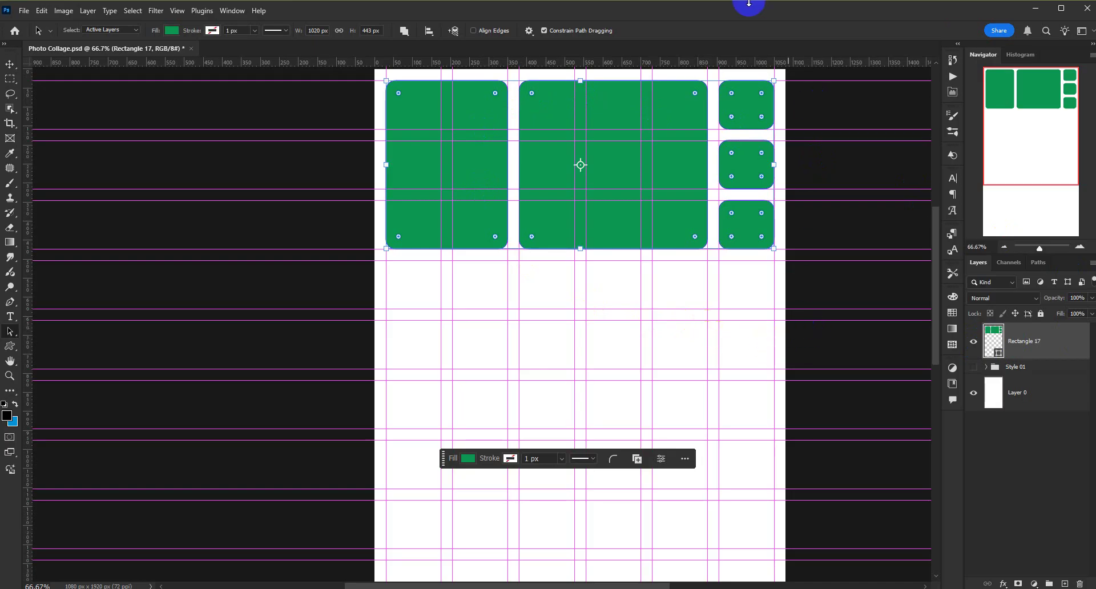
pyautogui.click(975, 342)
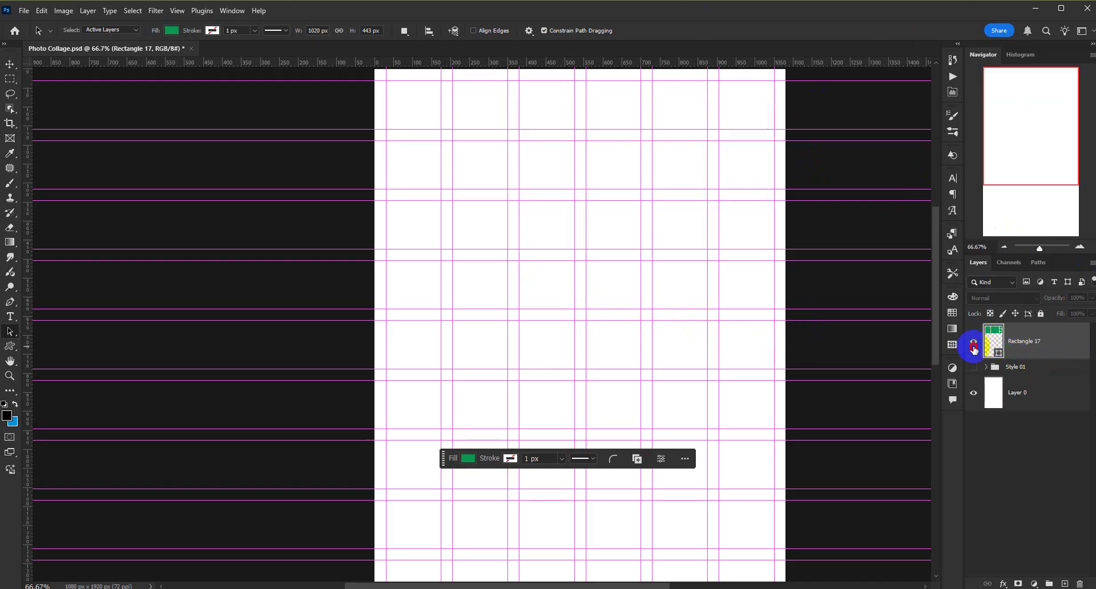
pyautogui.click(974, 342)
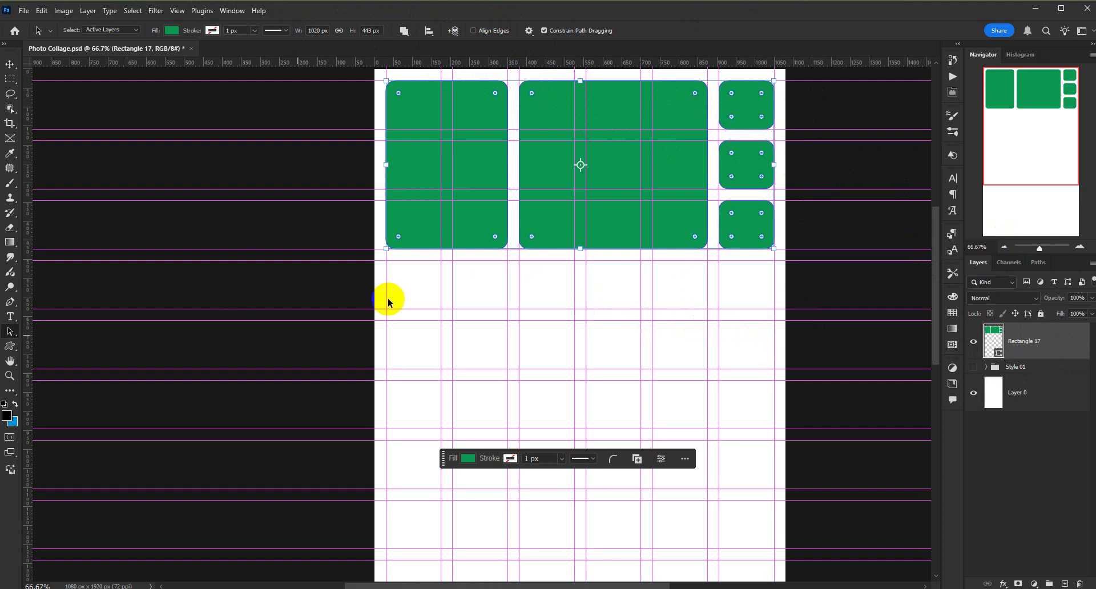
# - Define the merged rectangle layout as a custom shape named PFP Shape
pyautogui.click(44, 11)
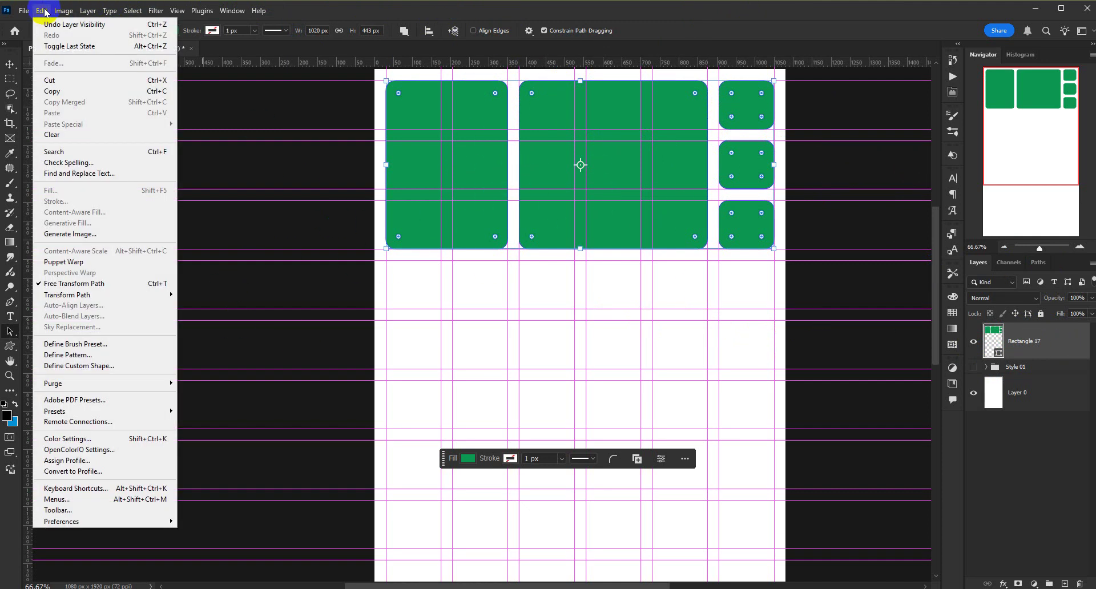
pyautogui.moveTo(63, 11)
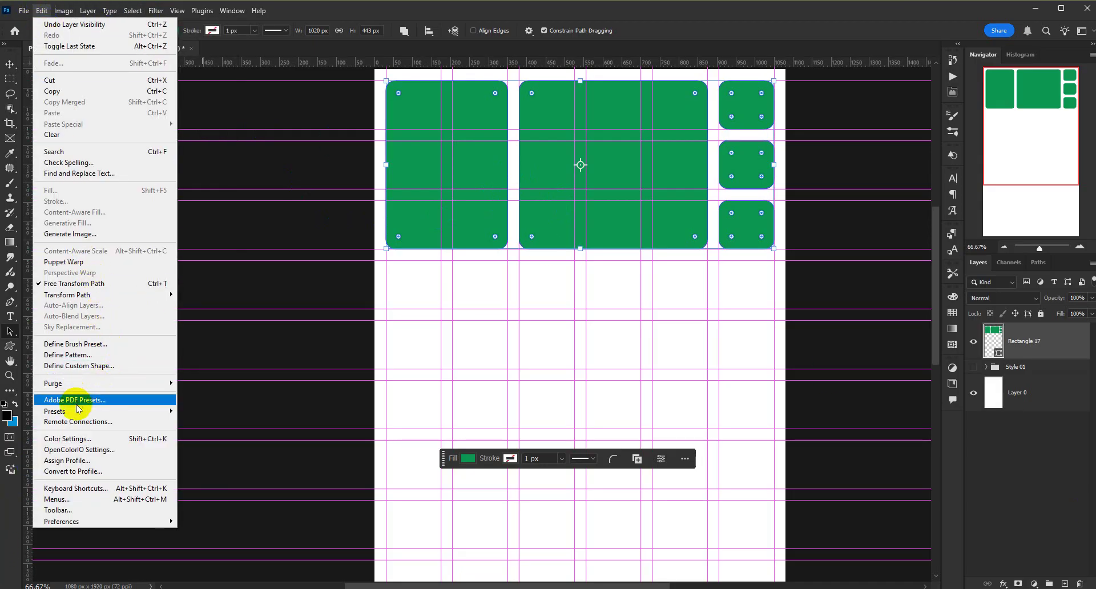
pyautogui.click(107, 367)
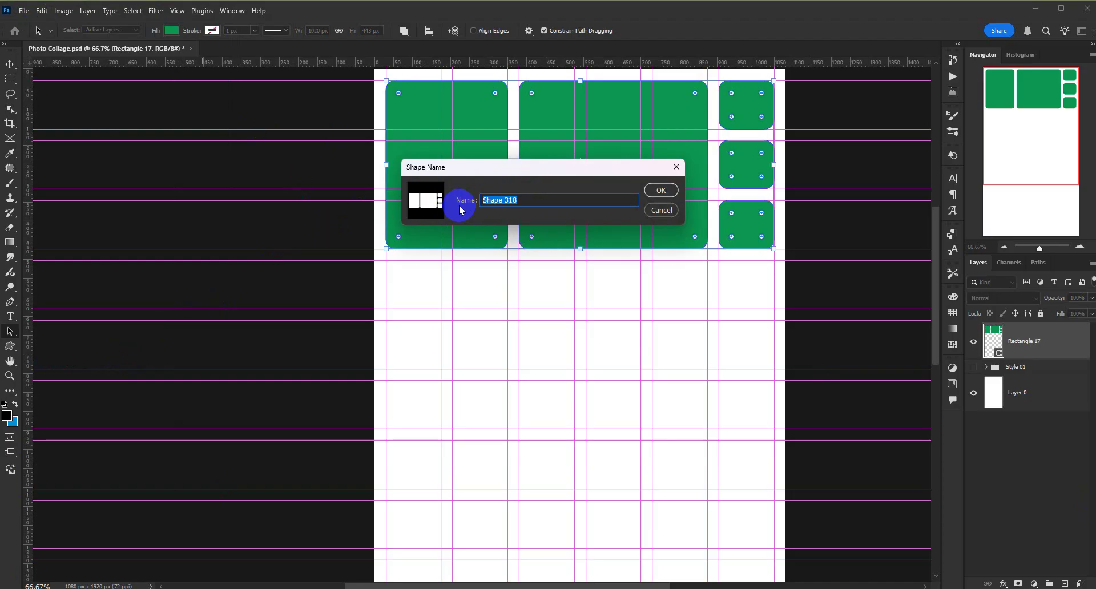
pyautogui.write('PFP Shape')
pyautogui.click(661, 190)
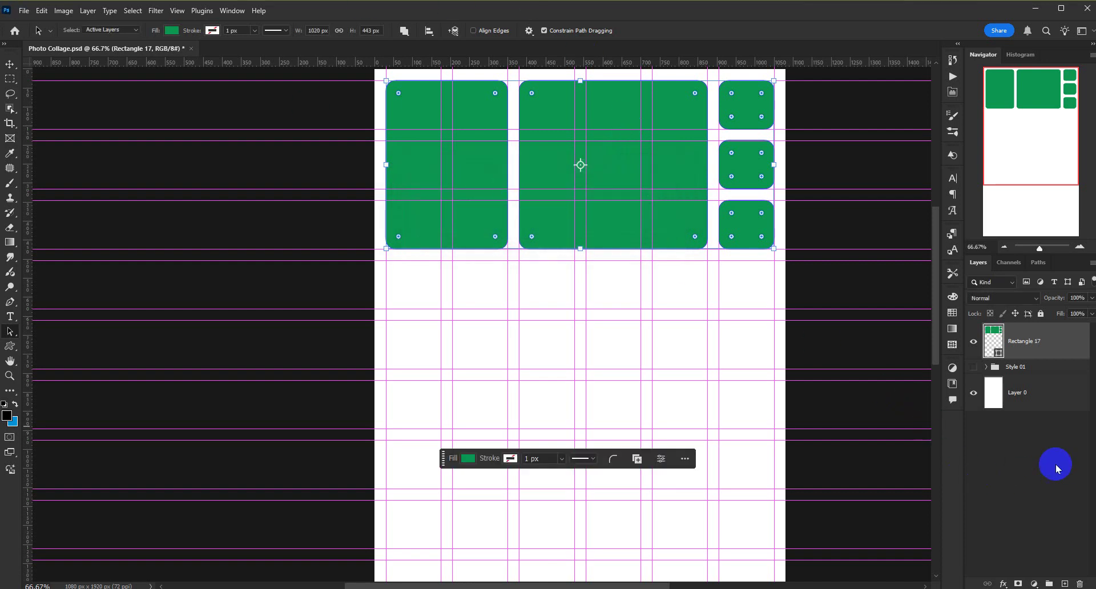
# - Draw the saved PFP Shape with the Custom Shape Tool below the existing layout, about 1020 × 443 px, spanning the page margins
pyautogui.rightClick(10, 347)
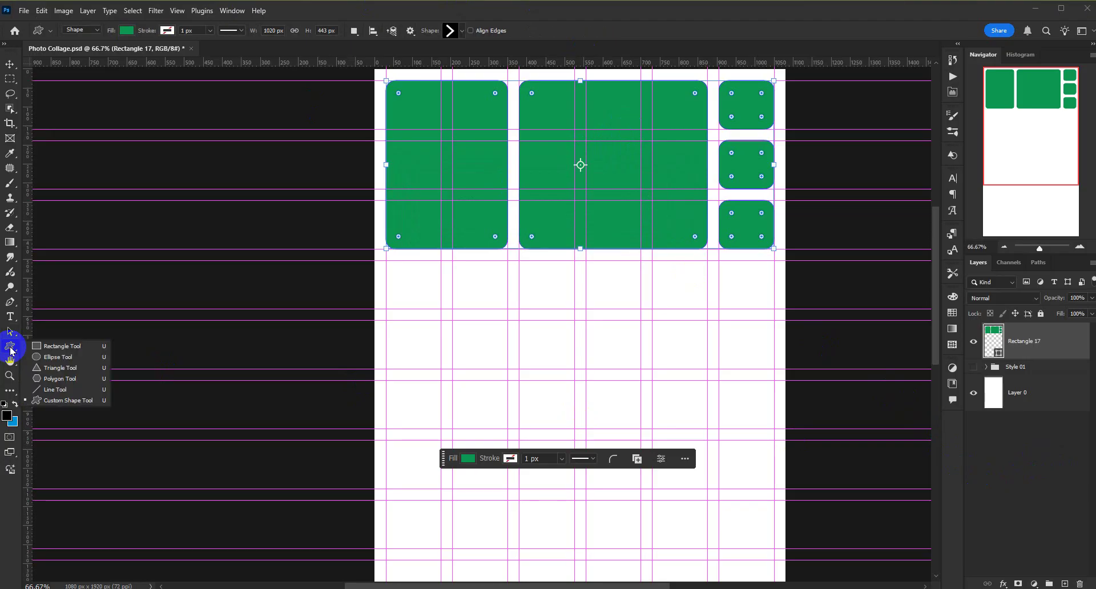
pyautogui.click(50, 405)
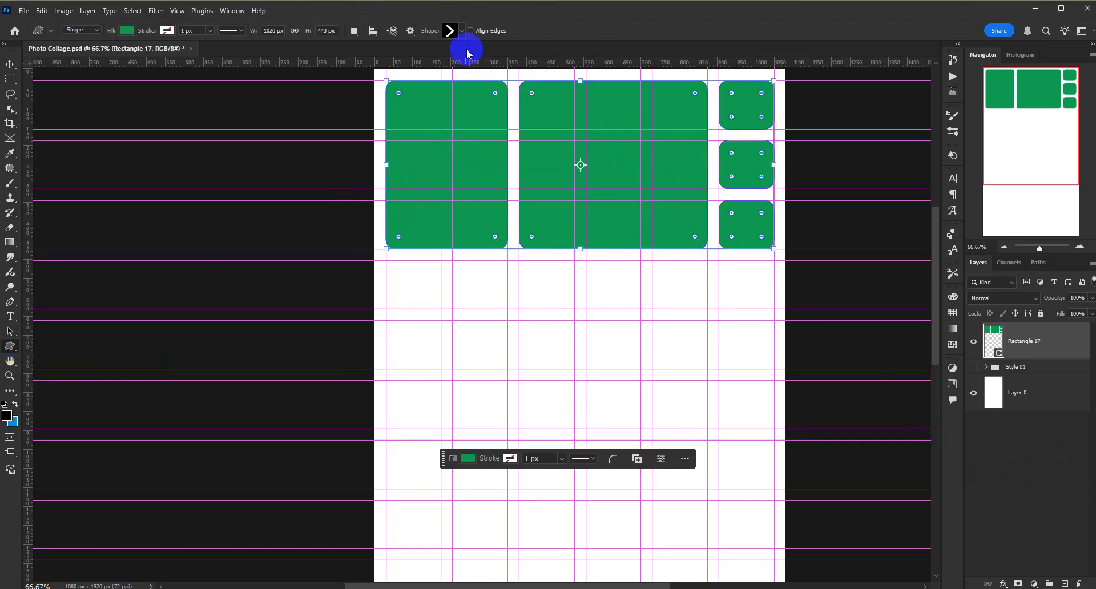
pyautogui.click(462, 31)
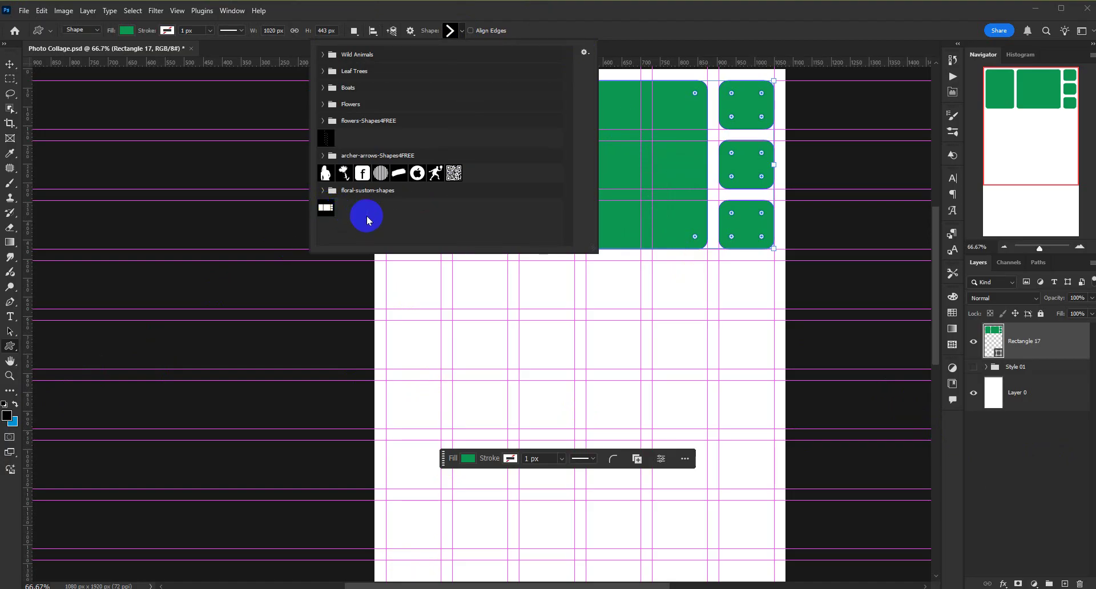
pyautogui.click(325, 208)
pyautogui.click(517, 8)
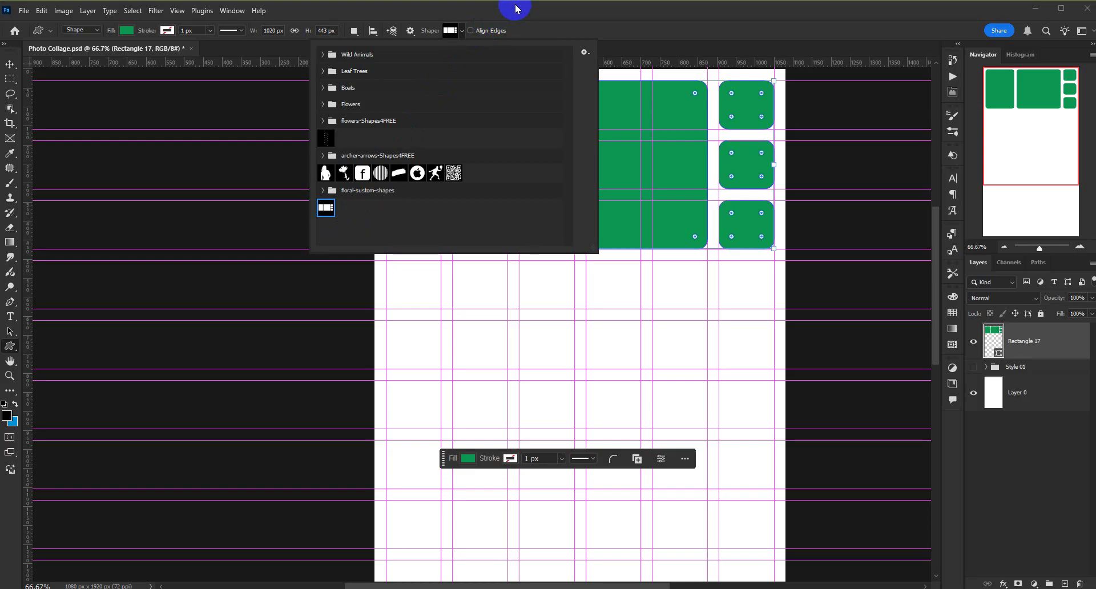
pyautogui.moveTo(390, 323); pyautogui.dragTo(776, 489)
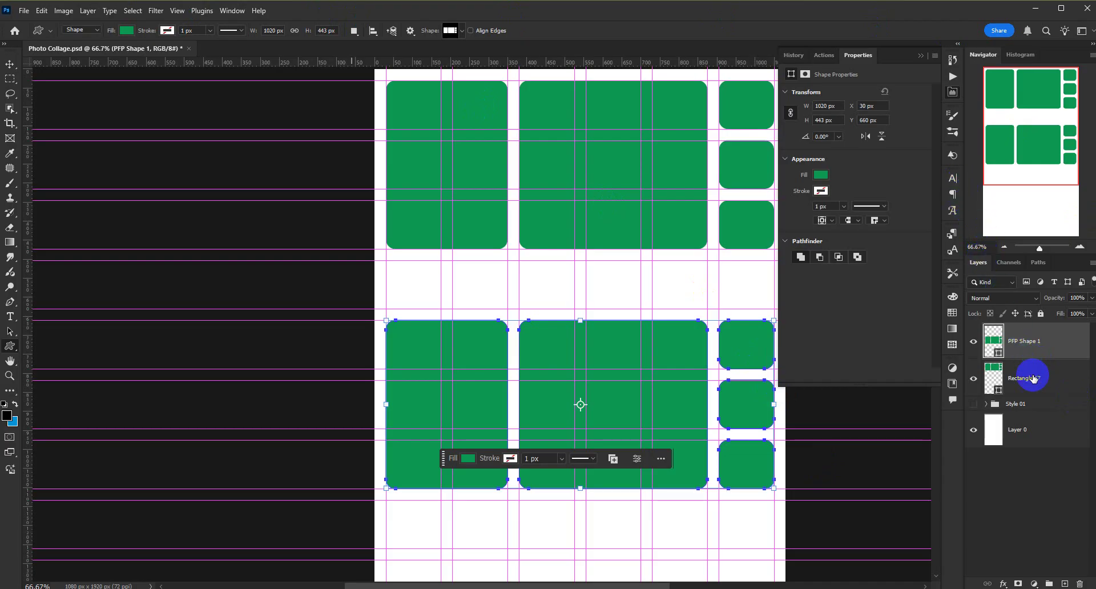
# - Delete the PFP Shape 1 layer and deselect all layers
pyautogui.click(1032, 353)
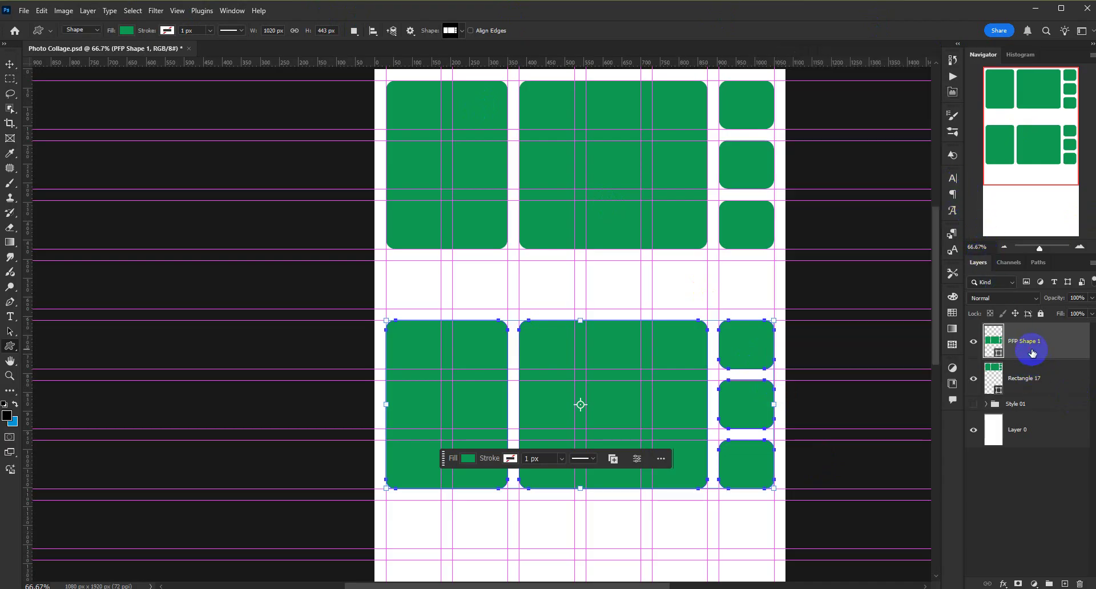
pyautogui.click(1079, 584)
pyautogui.click(506, 226)
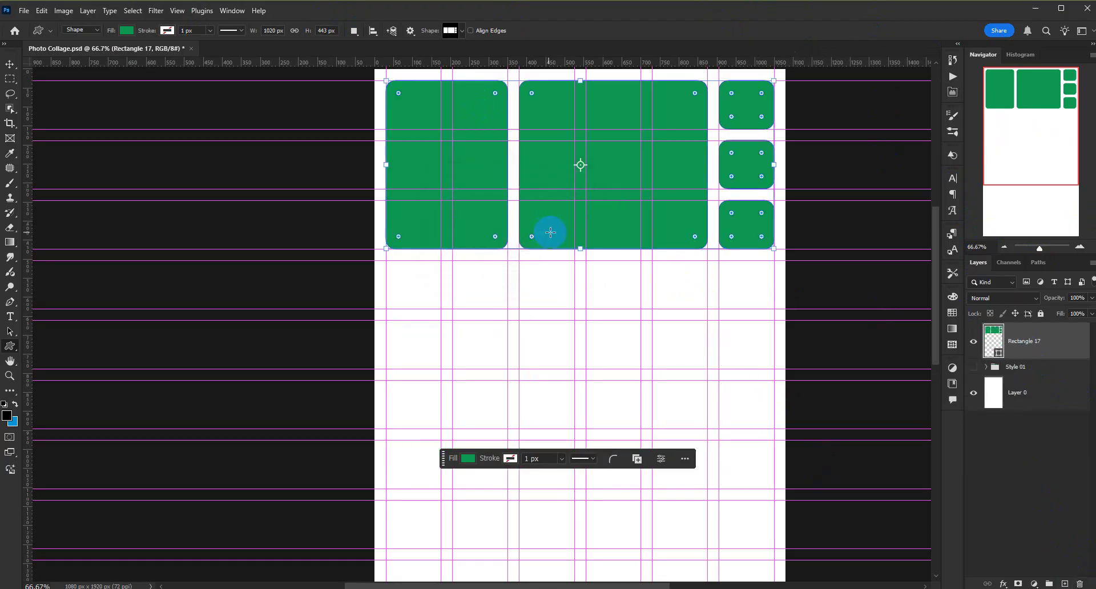
pyautogui.click(1003, 475)
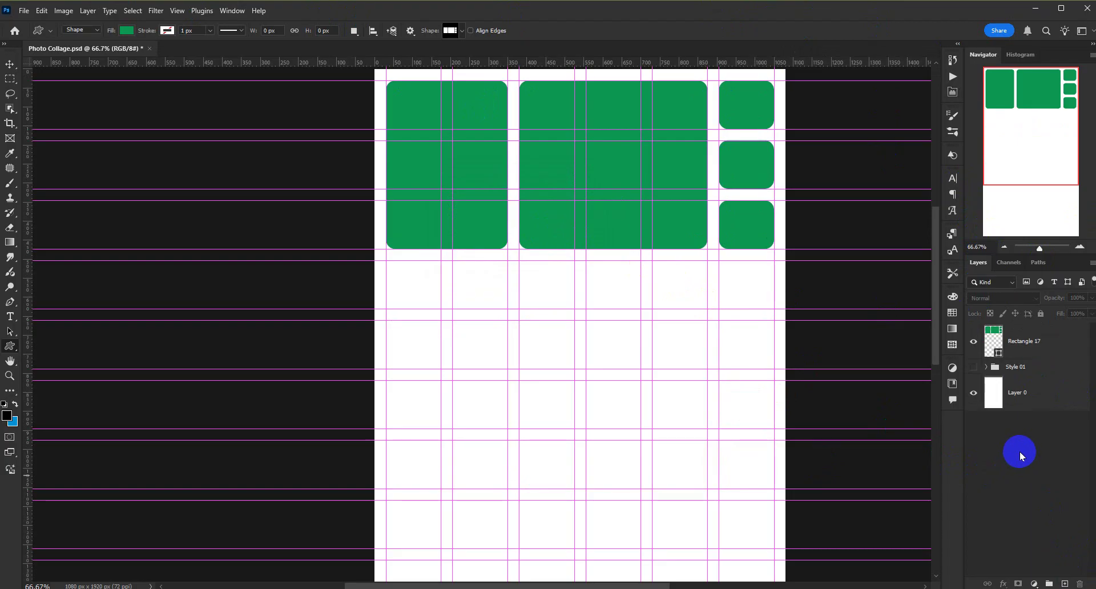
pyautogui.hotkey('ctrl', '0')
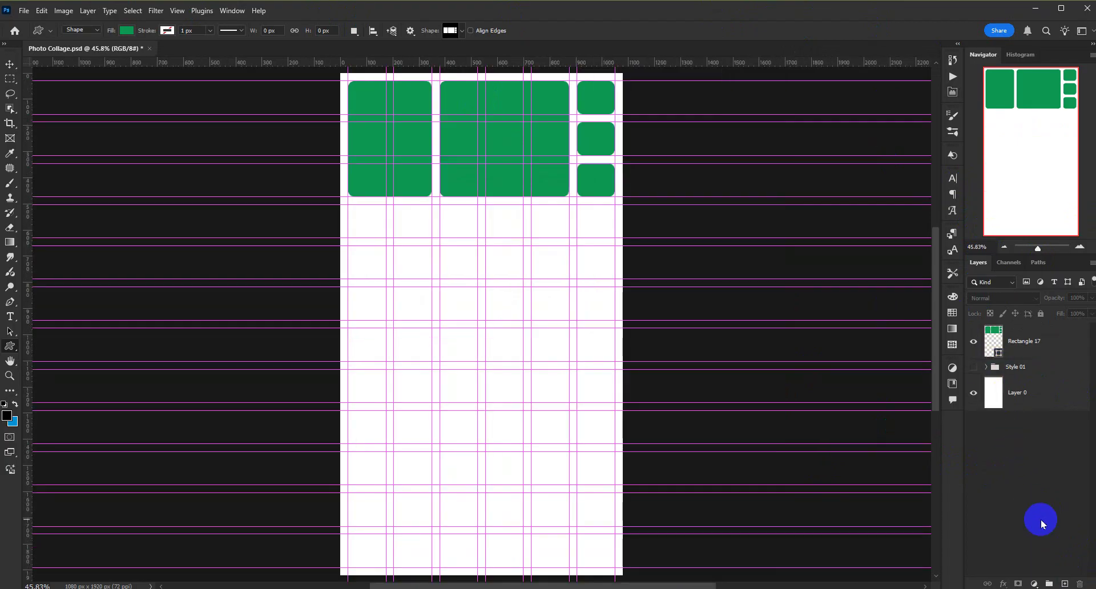
pyautogui.hotkey('ctrl', '-')
pyautogui.hotkey('ctrl', '+')
pyautogui.hotkey('ctrl', '+')
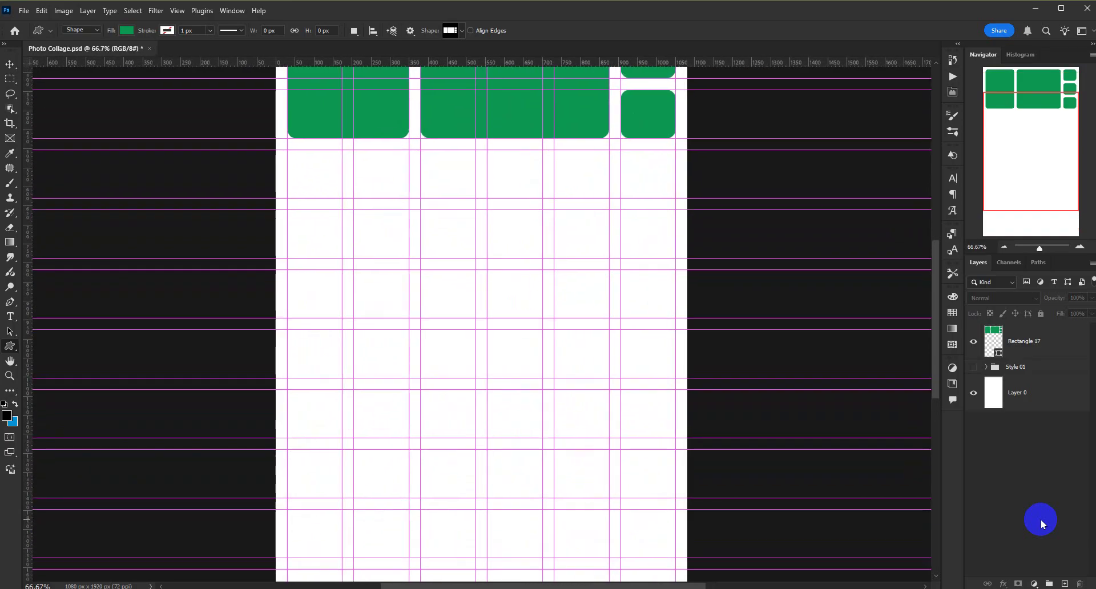
pyautogui.moveTo(936, 376); pyautogui.dragTo(938, 318)
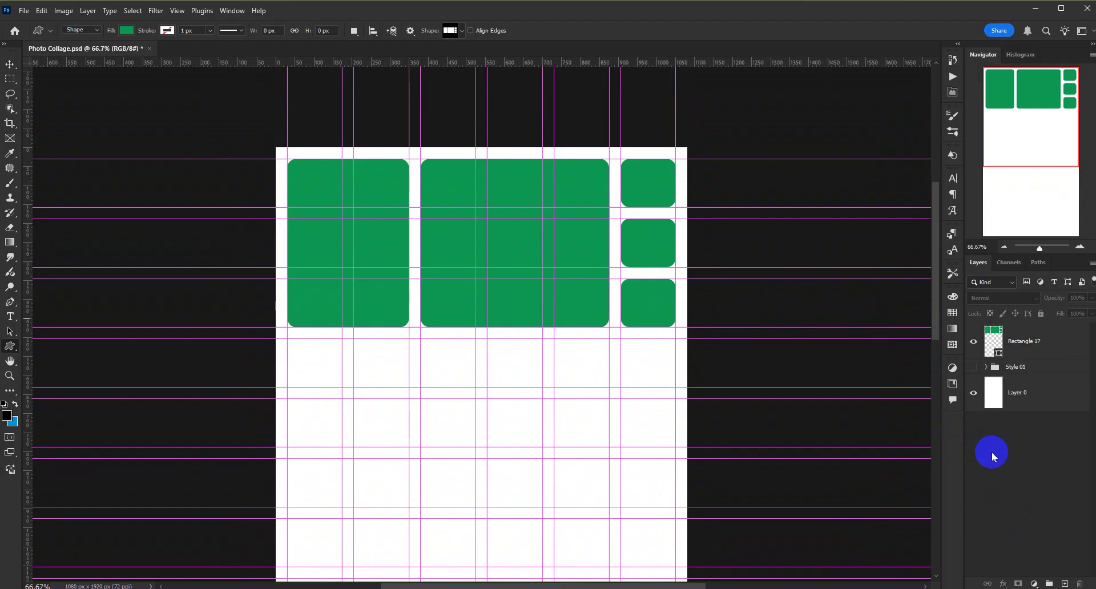
pyautogui.moveTo(993, 400); pyautogui.dragTo(998, 415)
pyautogui.hotkey('ctrl', '0')
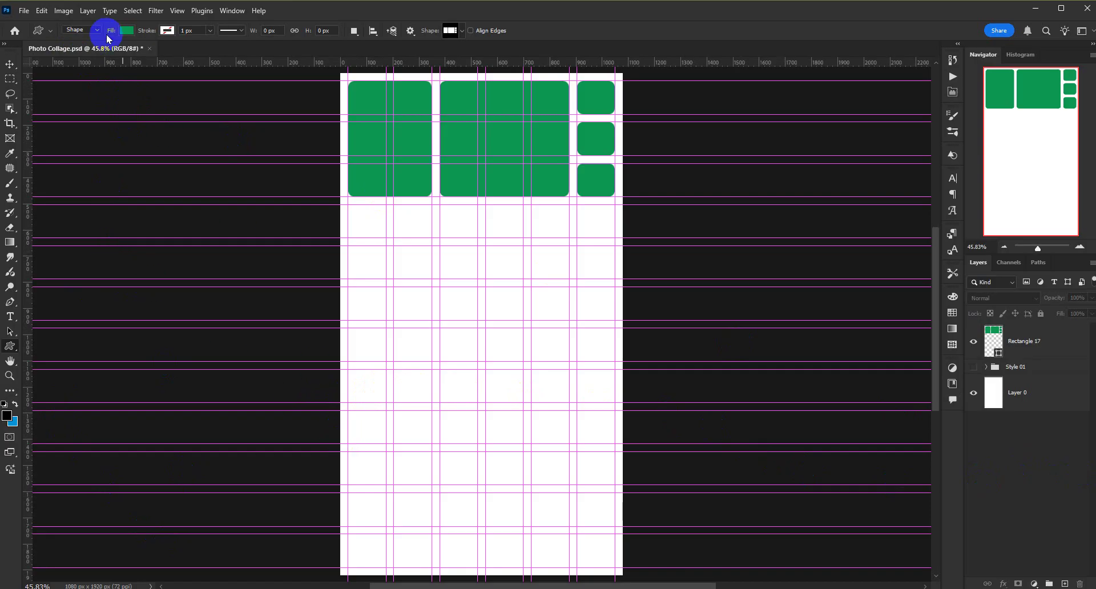
# - Create a new 2000 × 2000 px document at 72 ppi with RGB color and a white background
pyautogui.click(24, 15)
pyautogui.click(31, 19)
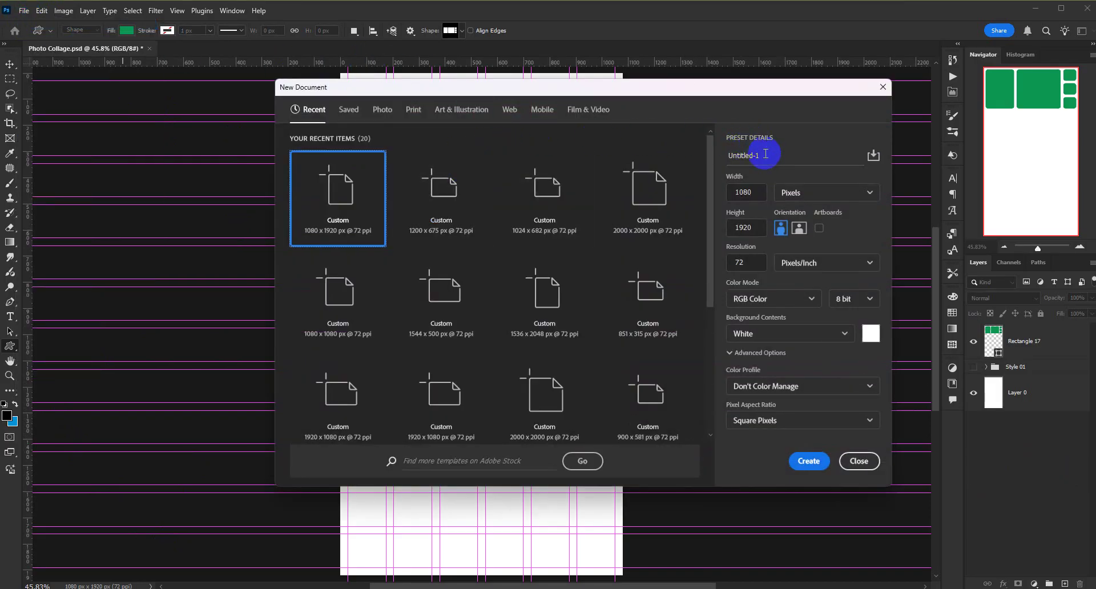
pyautogui.click(634, 182)
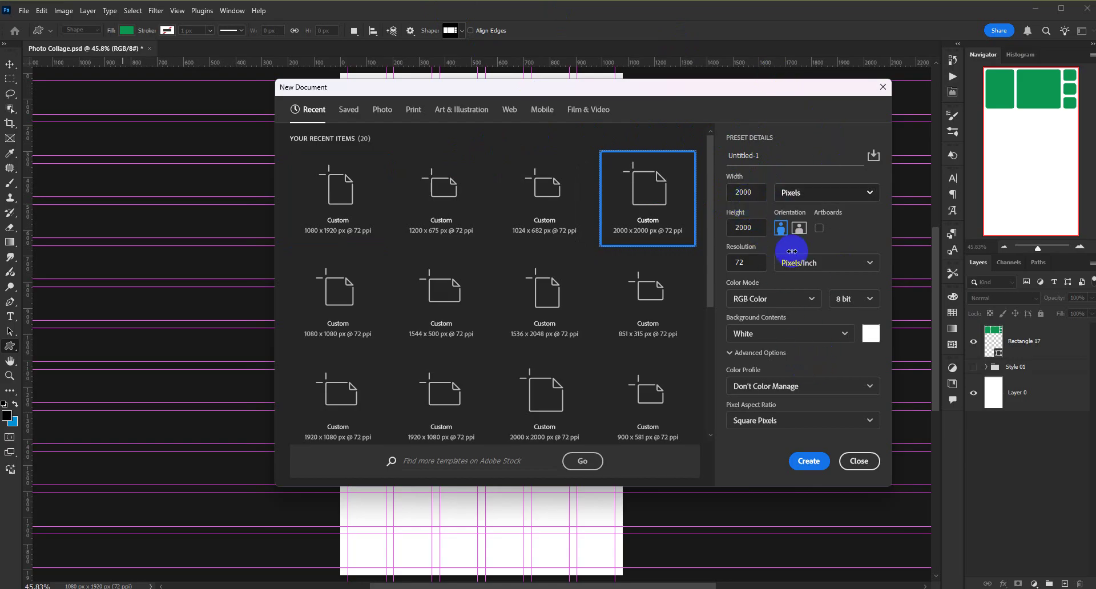
pyautogui.click(811, 463)
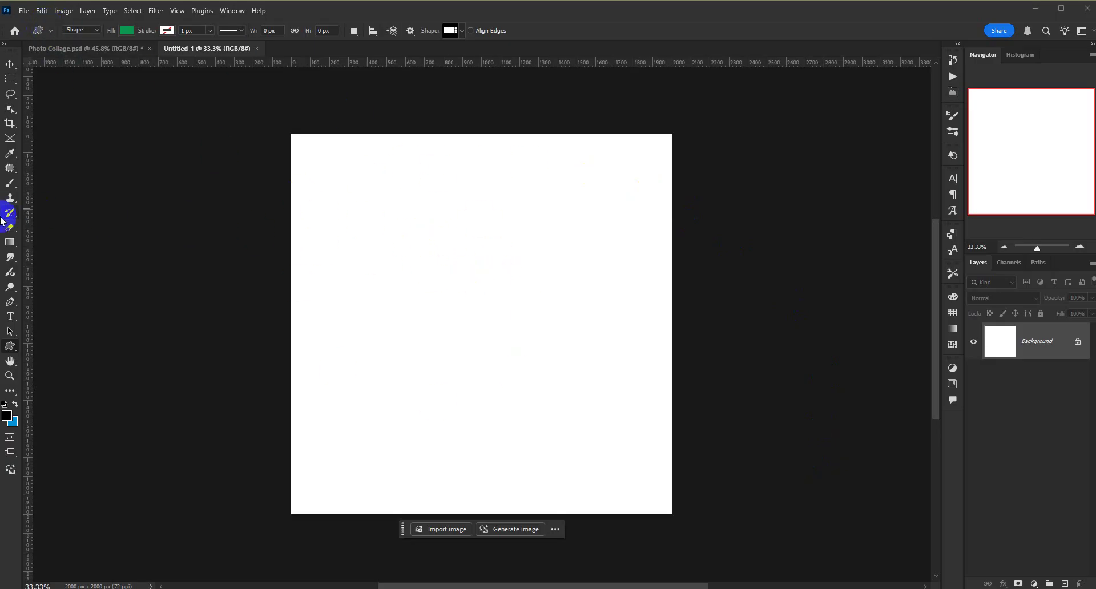
# - Add the horizontal text "Palestine" in Aguante Regular, 150 pt, black, with center alignment
pyautogui.moveTo(10, 316); pyautogui.dragTo(63, 319)
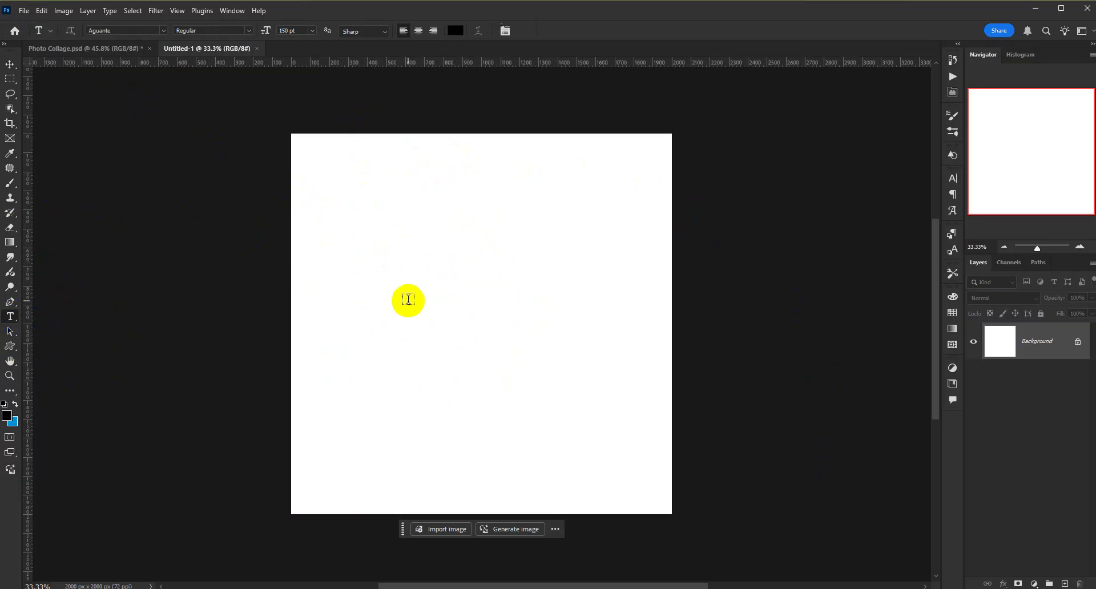
pyautogui.click(426, 337)
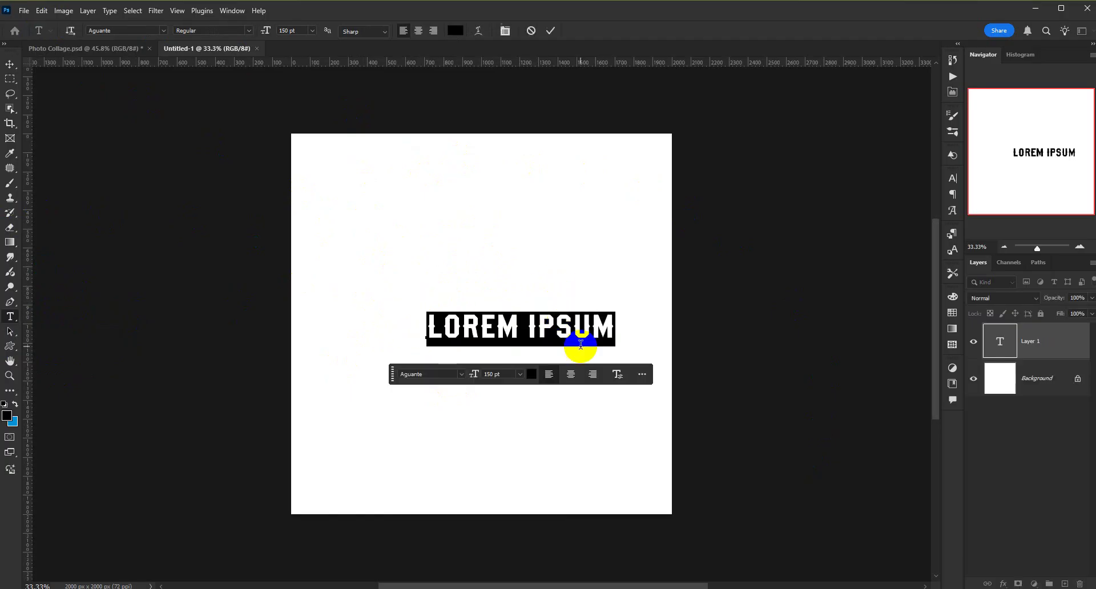
pyautogui.write('PALE')
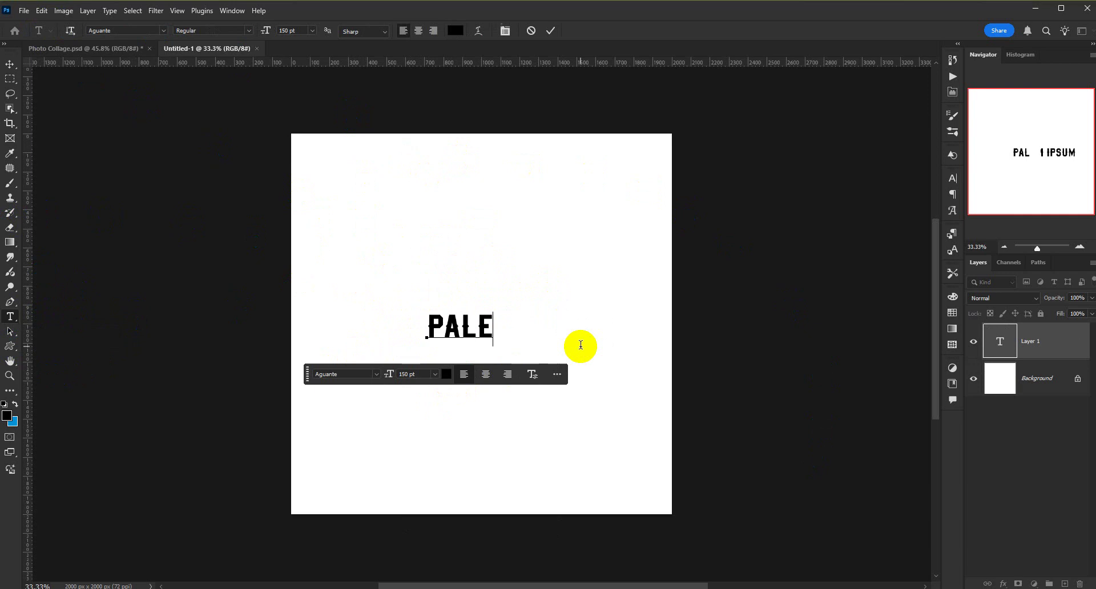
pyautogui.write('NE')
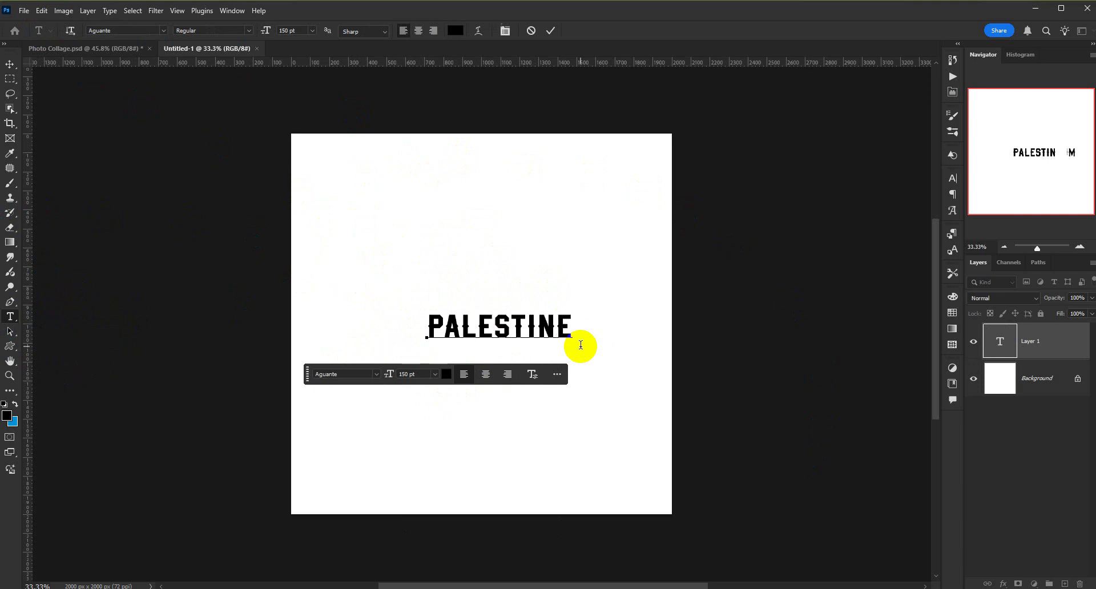
pyautogui.click(1037, 337)
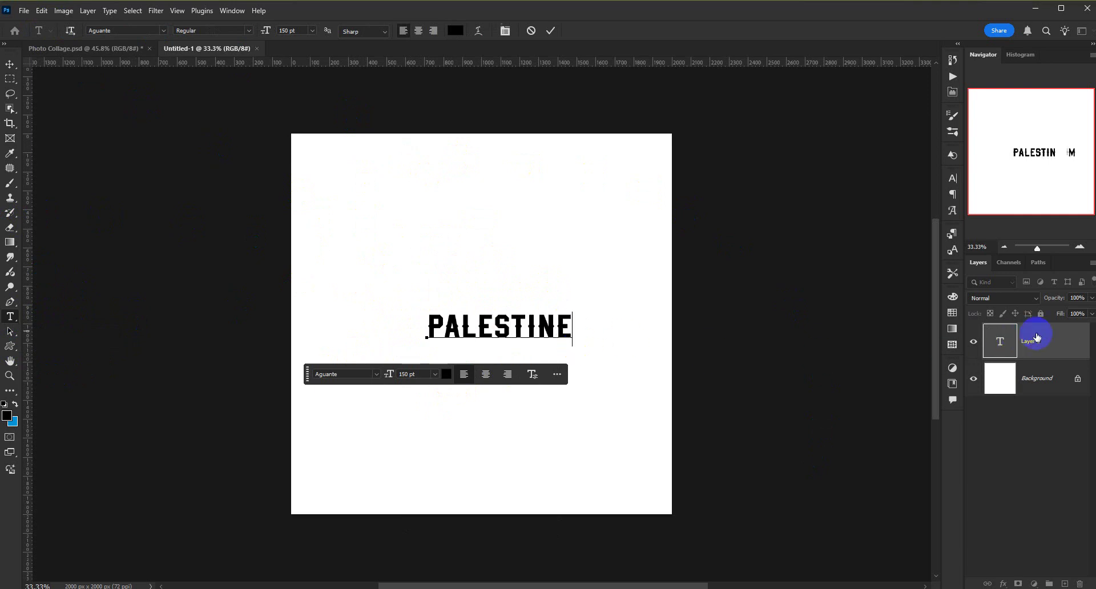
pyautogui.click(419, 31)
# - Select the entire canvas and center the Palestine text layer on it both vertically and horizontally
pyautogui.click(10, 65)
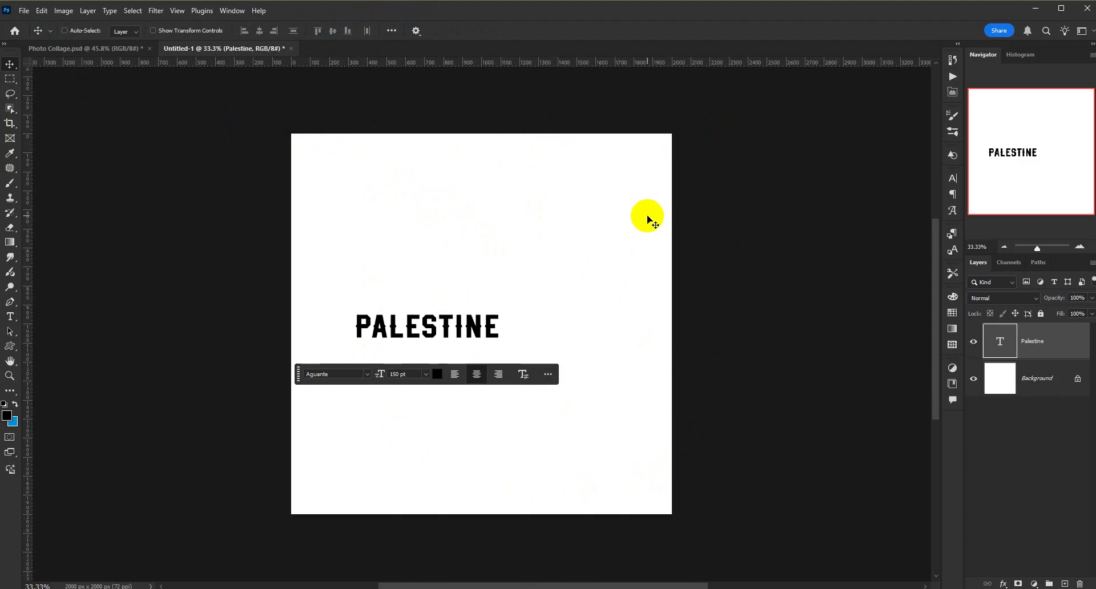
pyautogui.click(133, 11)
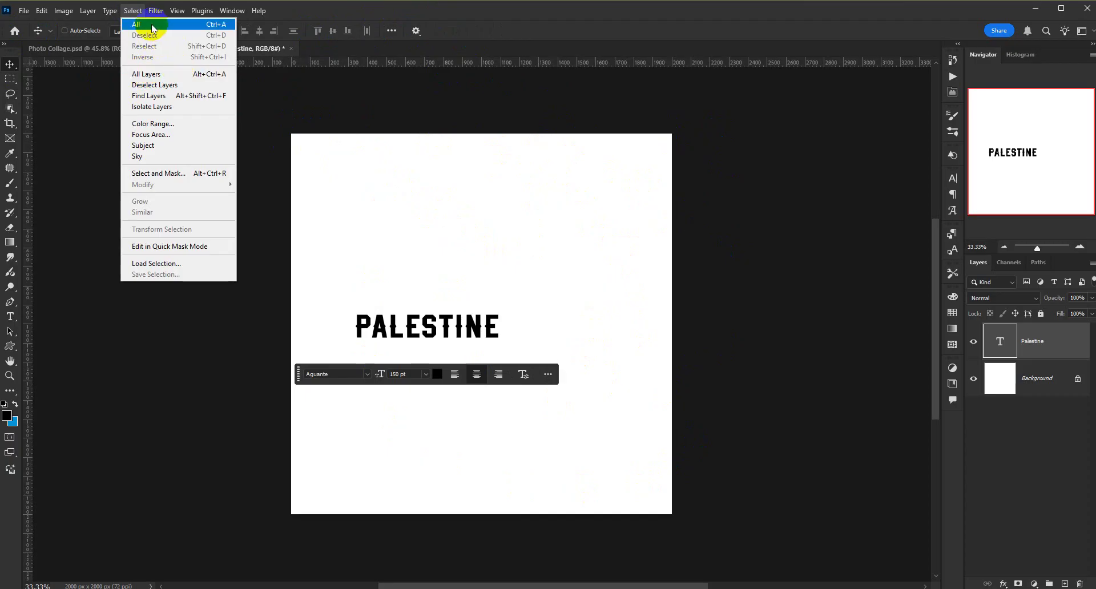
pyautogui.click(214, 24)
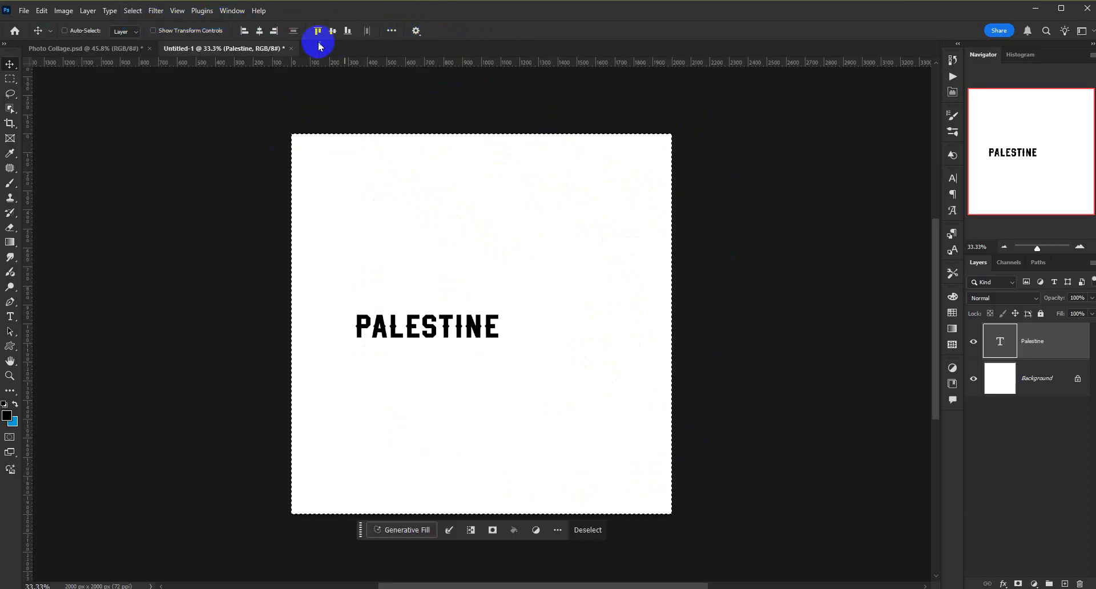
pyautogui.click(333, 33)
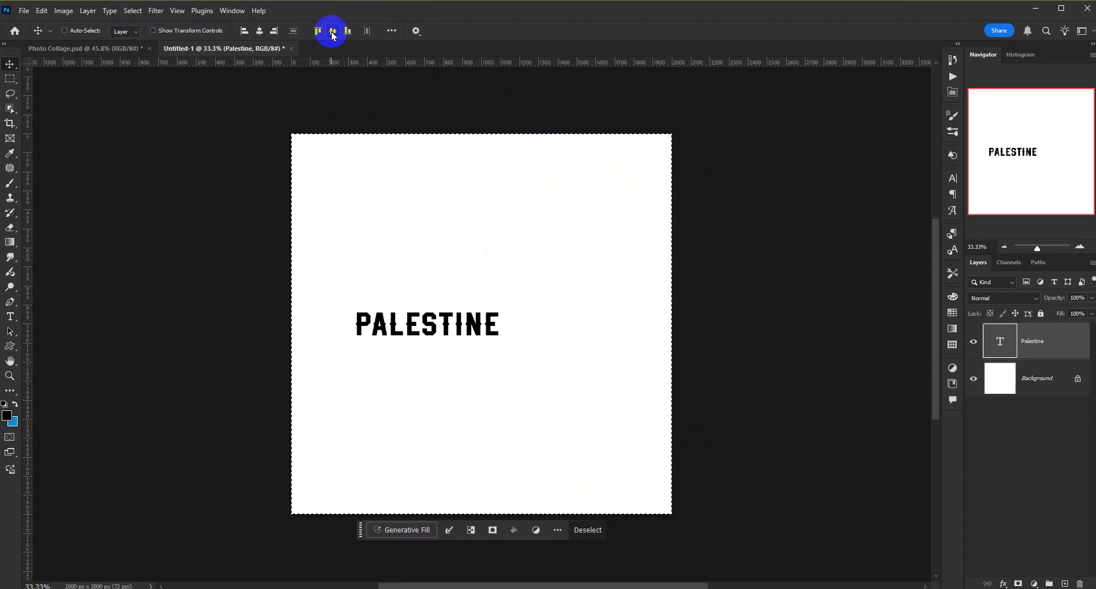
pyautogui.click(259, 31)
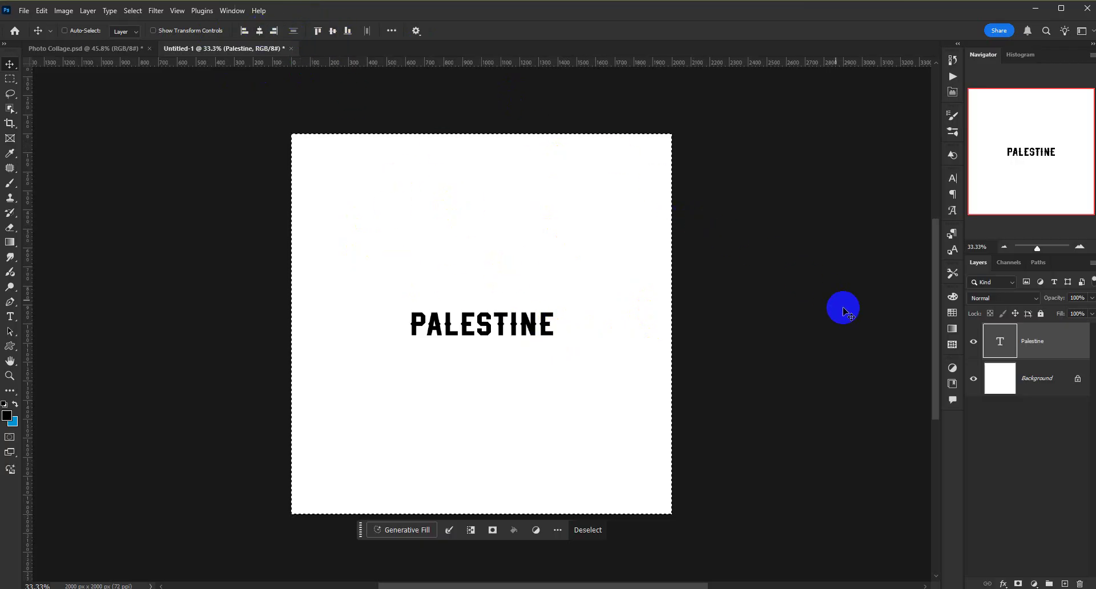
# - Deselect the canvas and set the Palestine text's font size to 300 pt
pyautogui.click(11, 316)
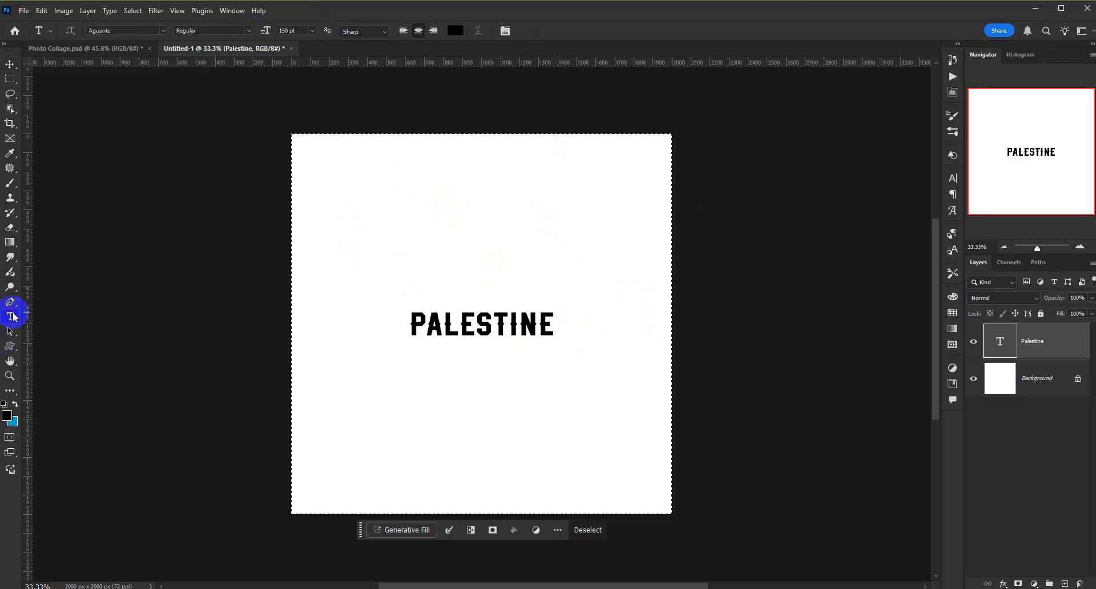
pyautogui.click(405, 320)
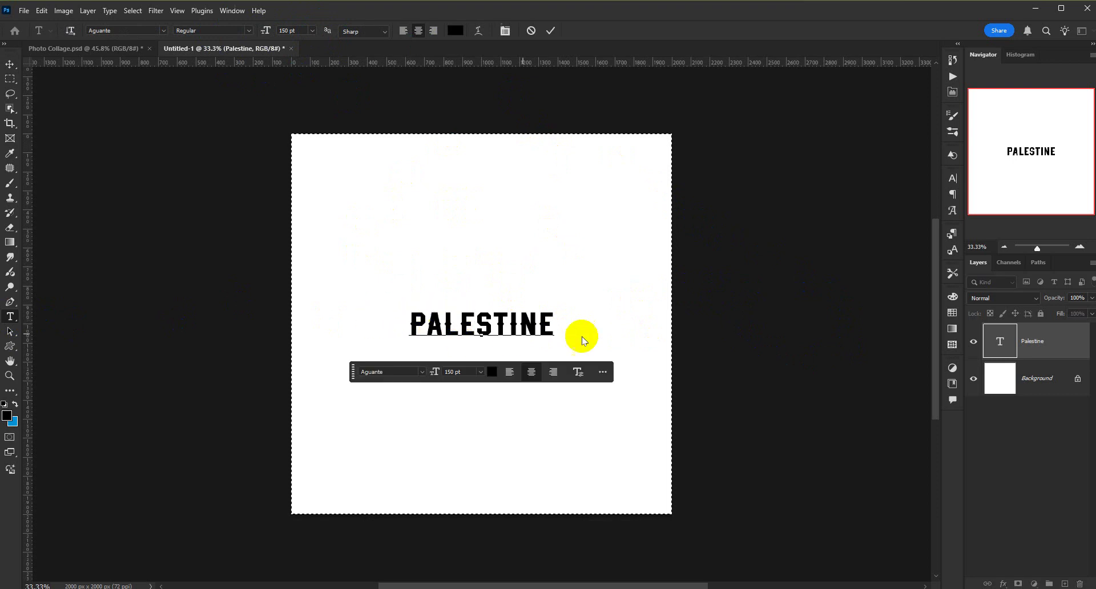
pyautogui.click(242, 98)
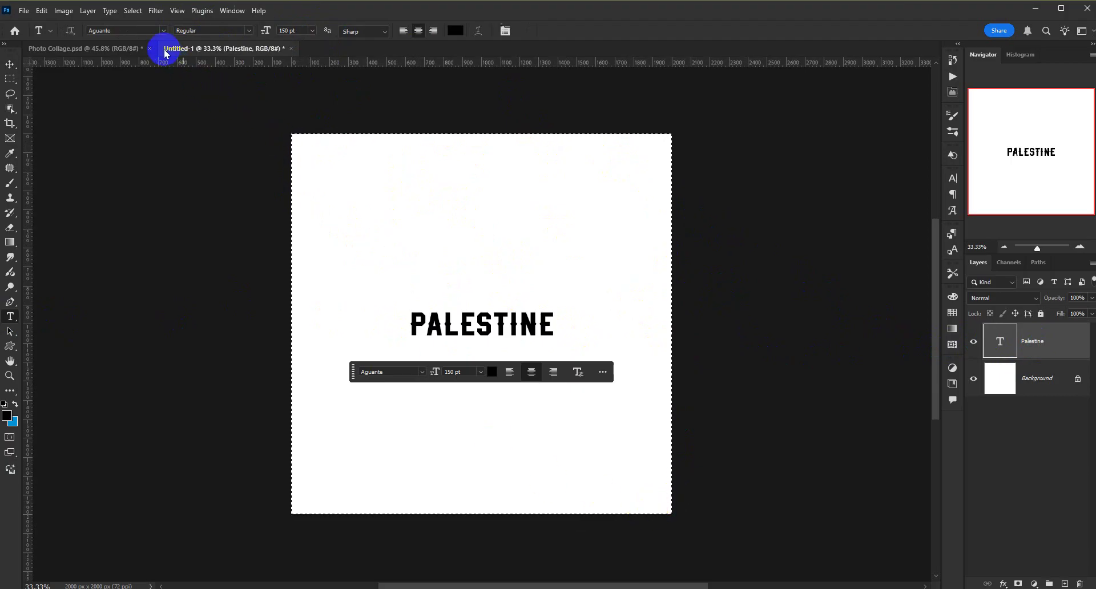
pyautogui.click(132, 10)
pyautogui.click(150, 34)
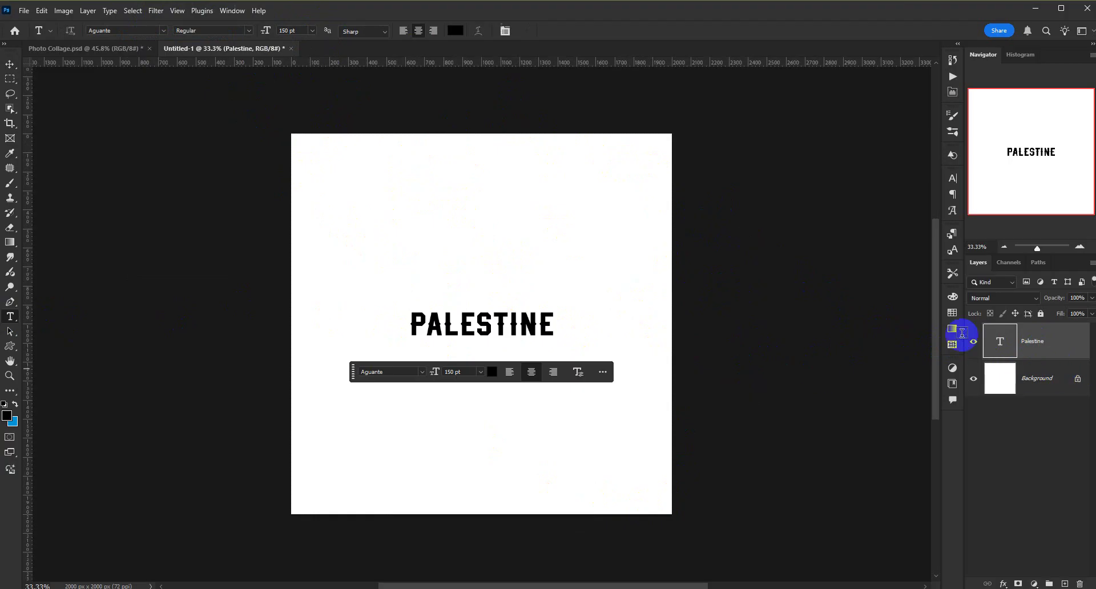
pyautogui.click(298, 28)
pyautogui.moveTo(301, 30); pyautogui.dragTo(233, 29)
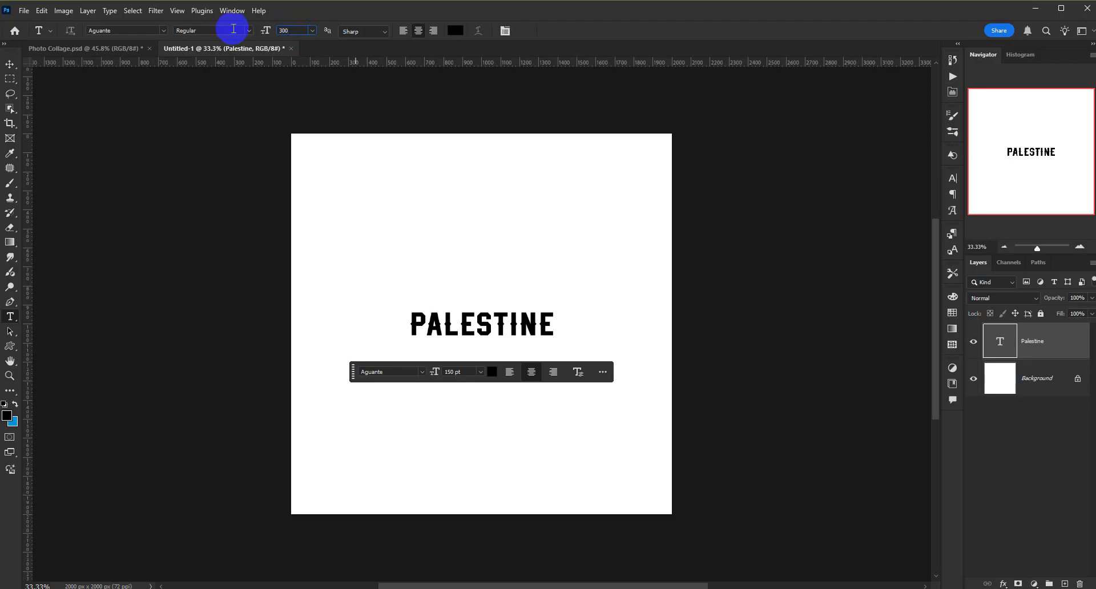
pyautogui.press('Return')
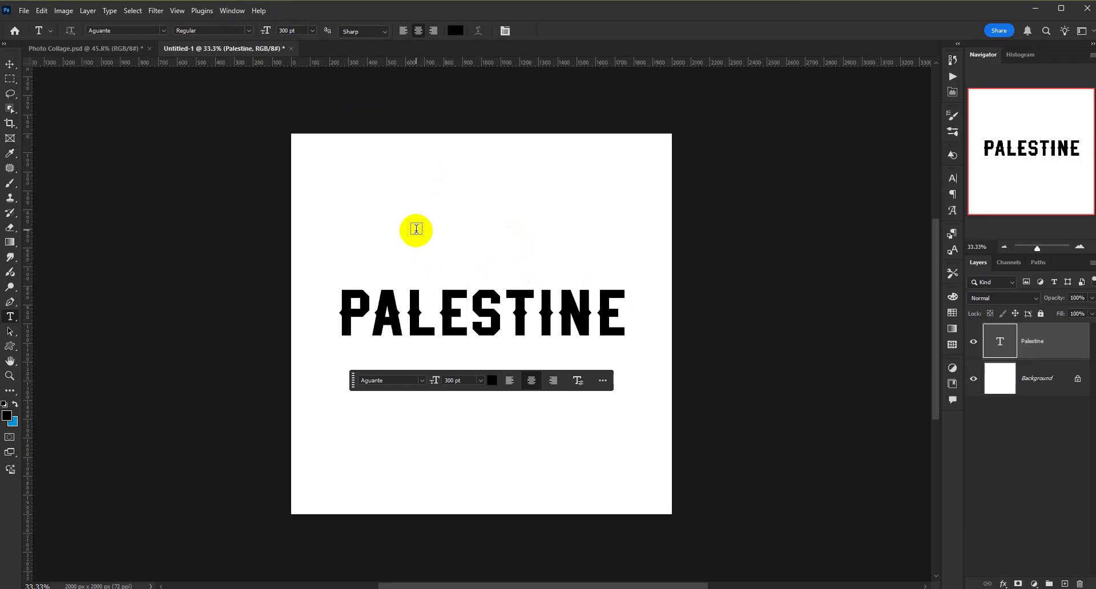
# - Center the Palestine text layer vertically on the fully selected canvas, and clear the selection
pyautogui.click(10, 64)
pyautogui.click(133, 11)
pyautogui.click(140, 23)
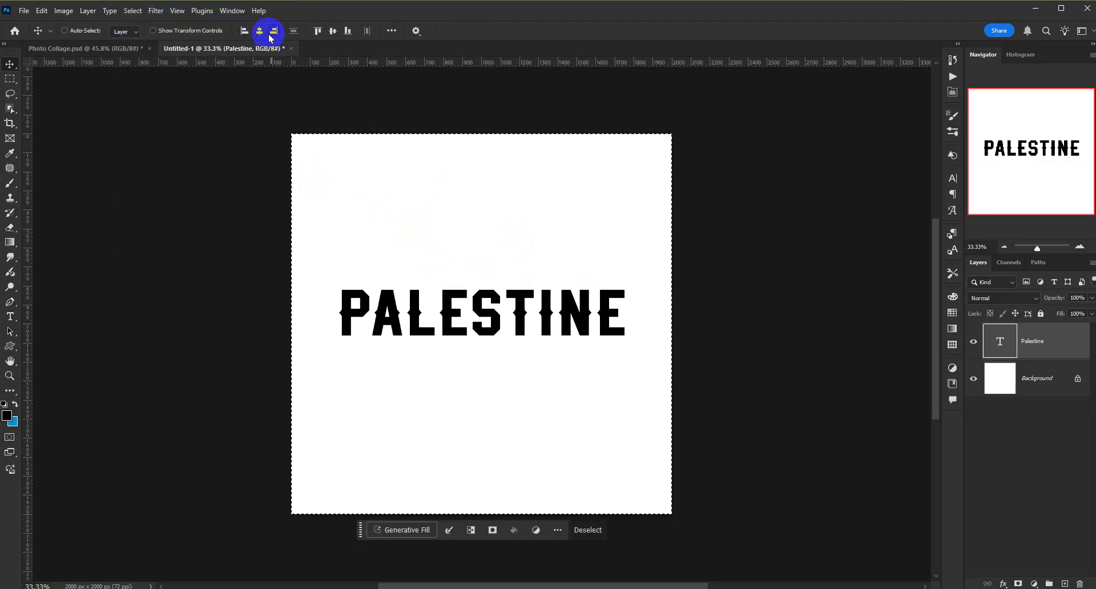
pyautogui.click(333, 32)
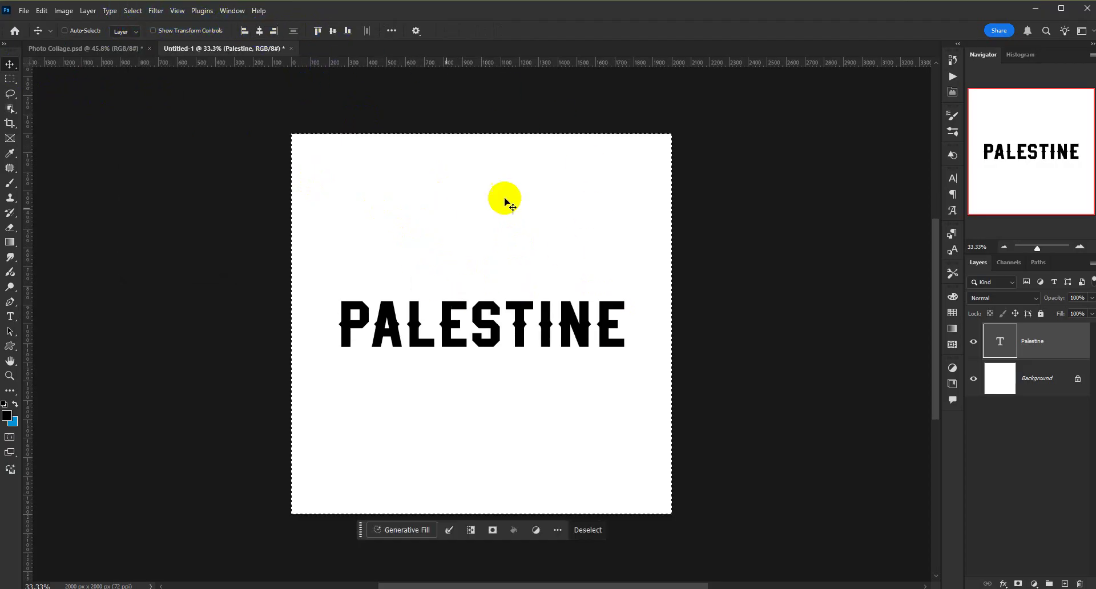
pyautogui.click(133, 10)
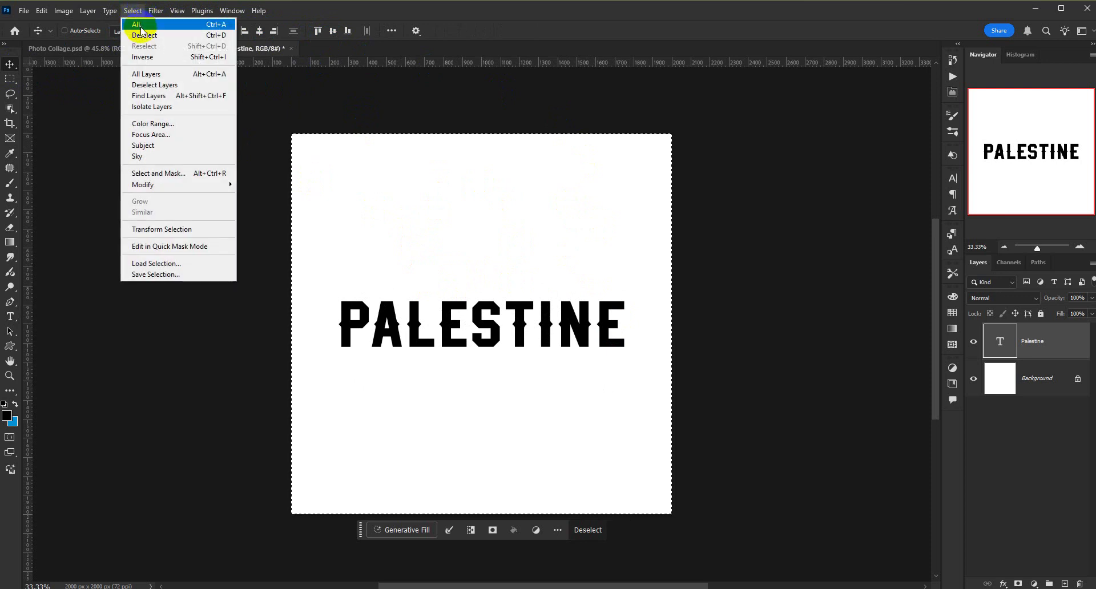
pyautogui.click(142, 34)
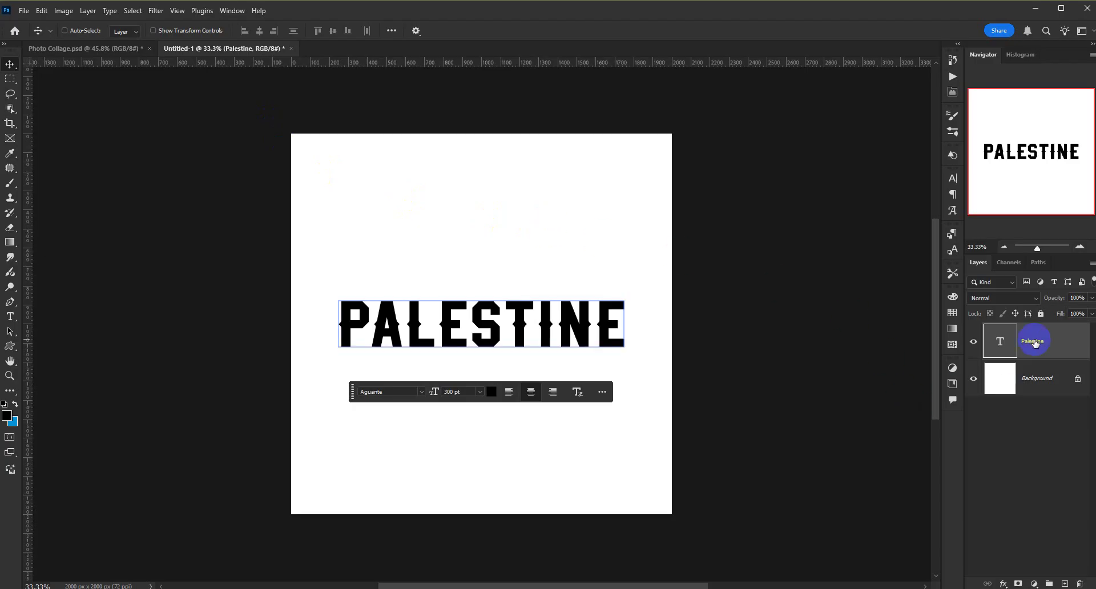
# - Examine the list of available effects in the Palestine layer's Layer Style dialog and close it without applying any
pyautogui.doubleClick(1068, 348)
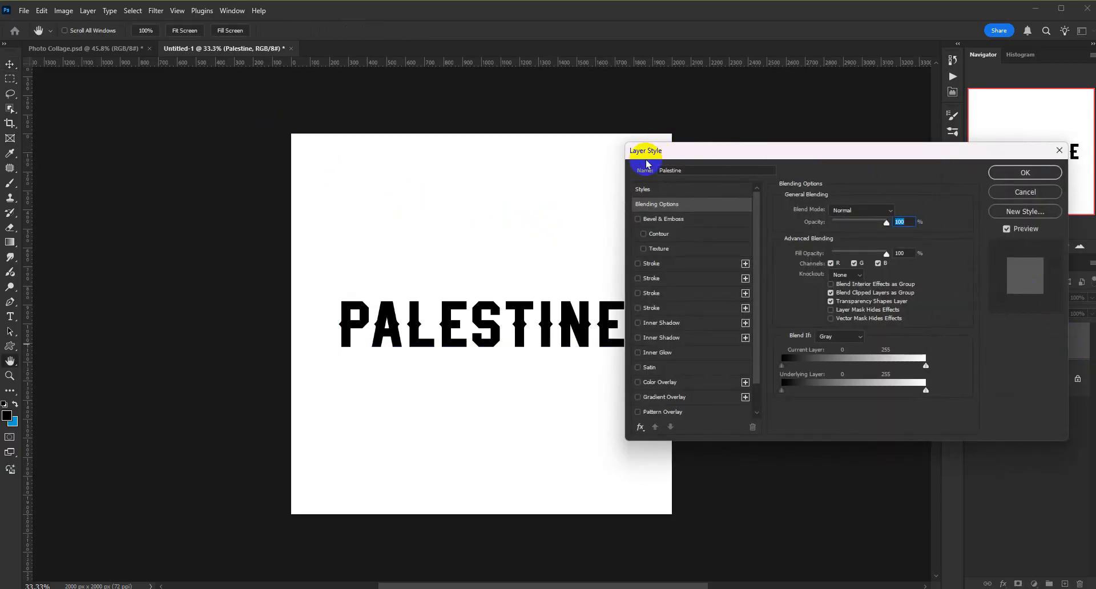
pyautogui.moveTo(834, 152); pyautogui.dragTo(881, 129)
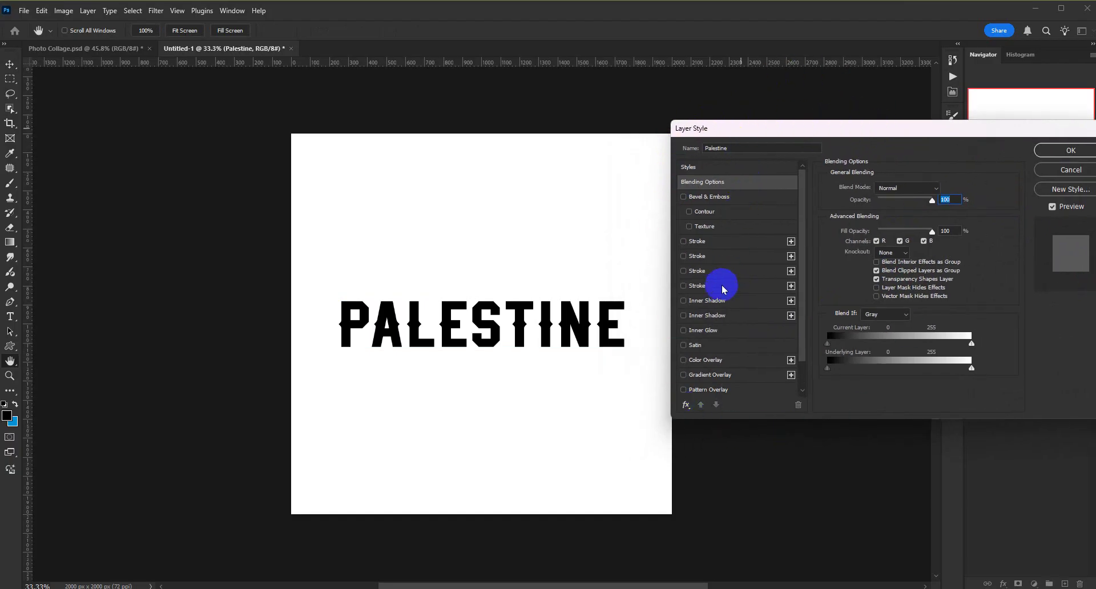
pyautogui.moveTo(800, 194); pyautogui.dragTo(803, 222)
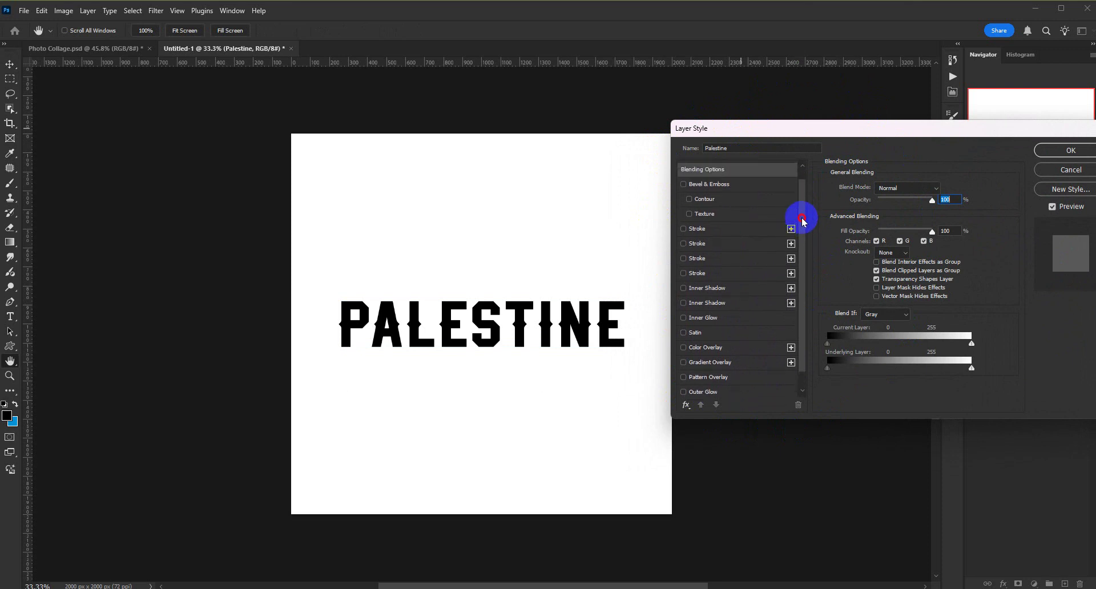
pyautogui.moveTo(801, 217); pyautogui.dragTo(791, 263)
pyautogui.moveTo(928, 141); pyautogui.dragTo(784, 141)
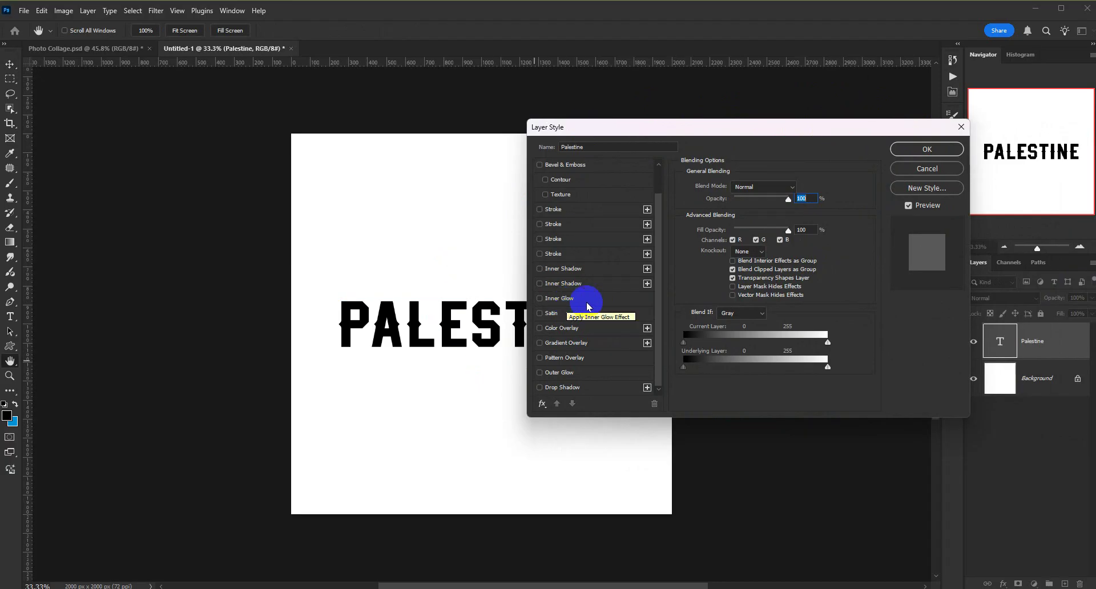
pyautogui.moveTo(657, 289); pyautogui.dragTo(660, 220)
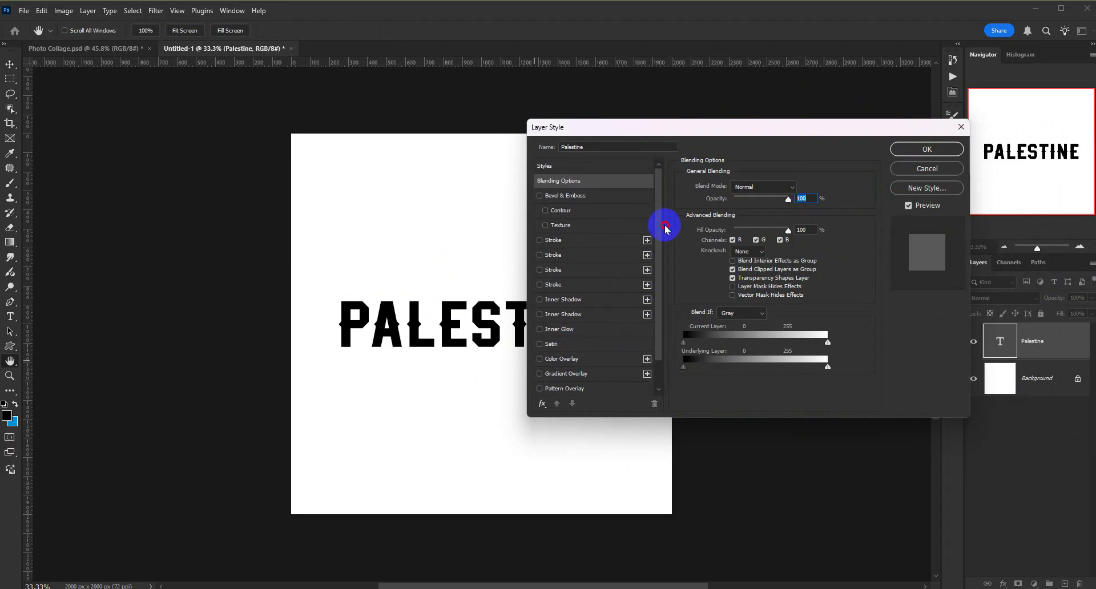
pyautogui.click(951, 169)
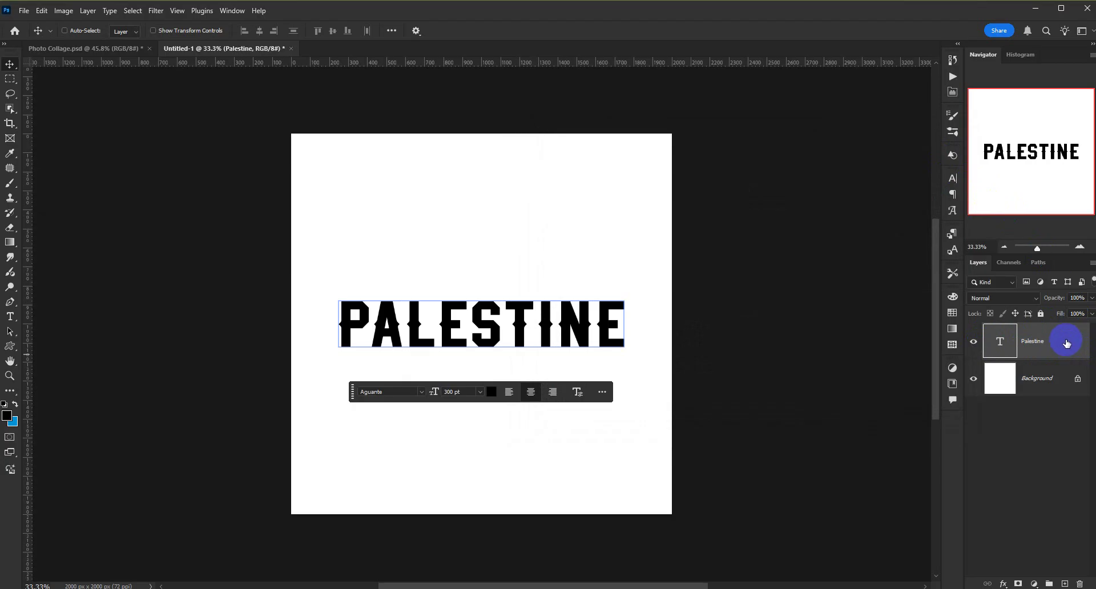
# - Open the Palestine layer's Blending Options and move the Layer Style dialog clear of the text on the canvas
pyautogui.rightClick(1050, 341)
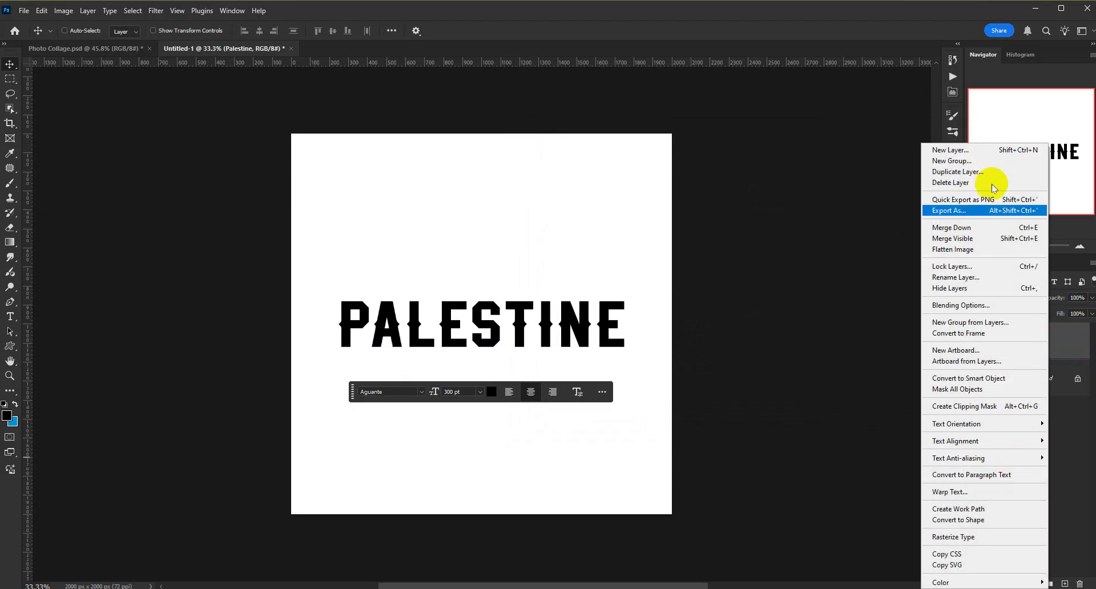
pyautogui.click(976, 309)
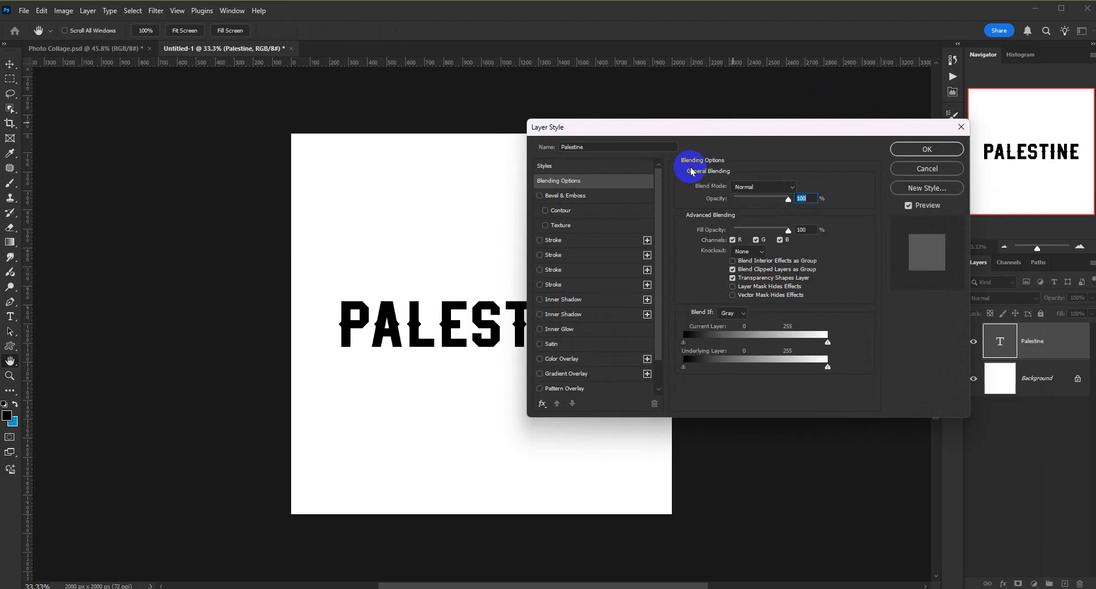
pyautogui.moveTo(714, 125); pyautogui.dragTo(791, 104)
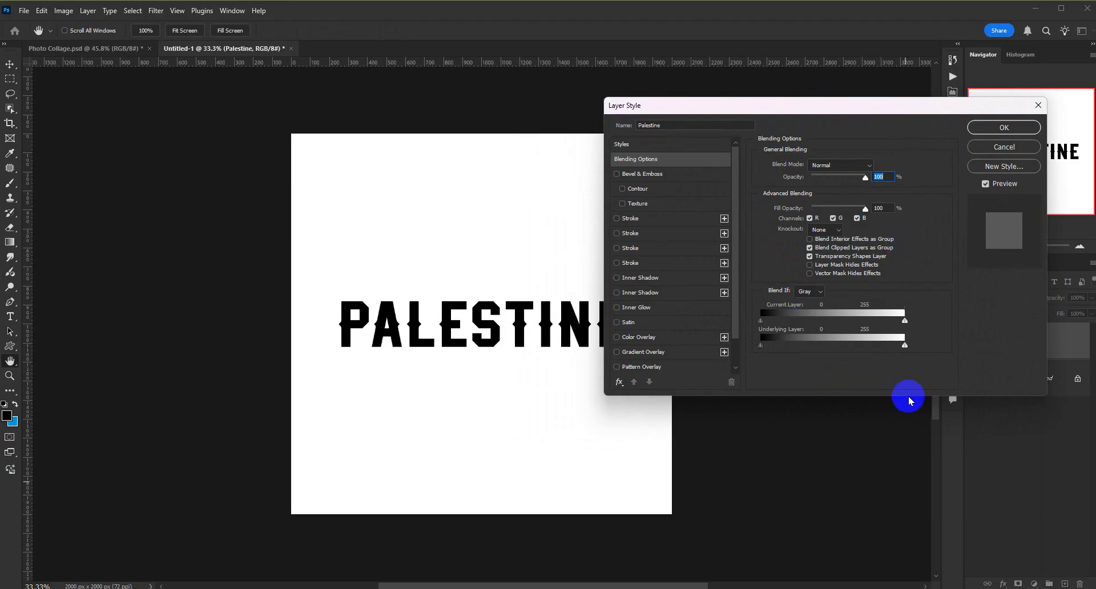
pyautogui.moveTo(876, 105); pyautogui.dragTo(708, 106)
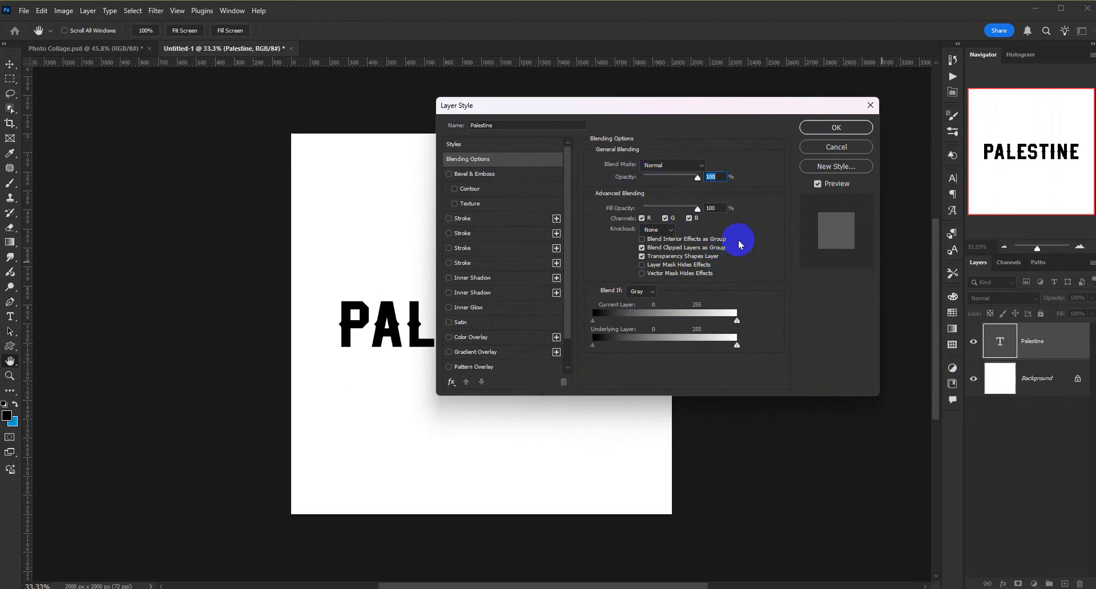
pyautogui.moveTo(574, 107); pyautogui.dragTo(813, 89)
# - Reset the Layer Style dialog's effects list to the default list
pyautogui.scroll(-1, 803, 165)
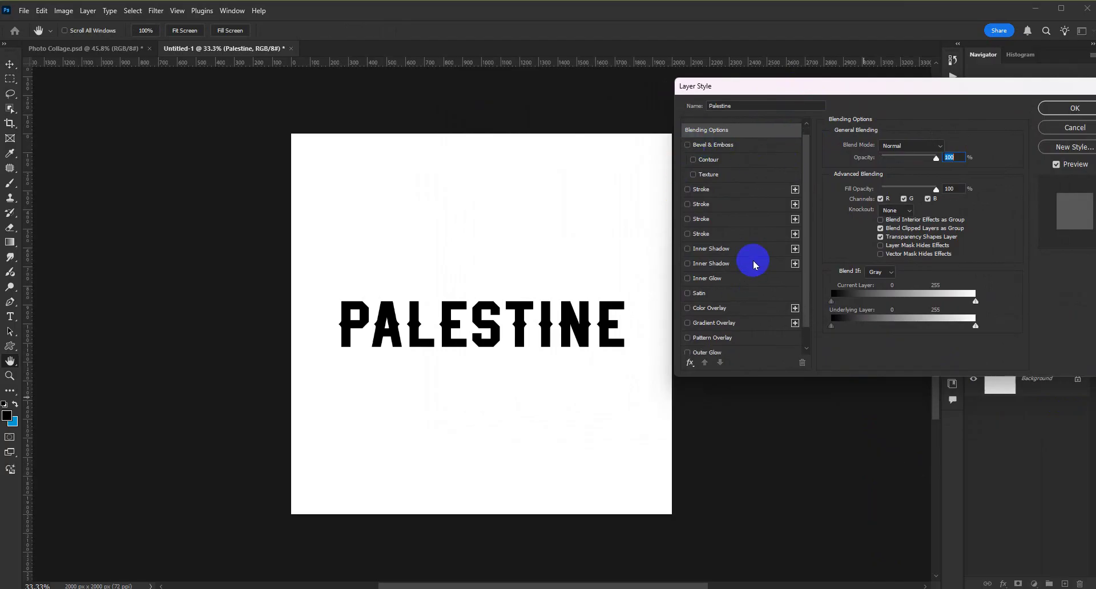
pyautogui.scroll(-1, 810, 266)
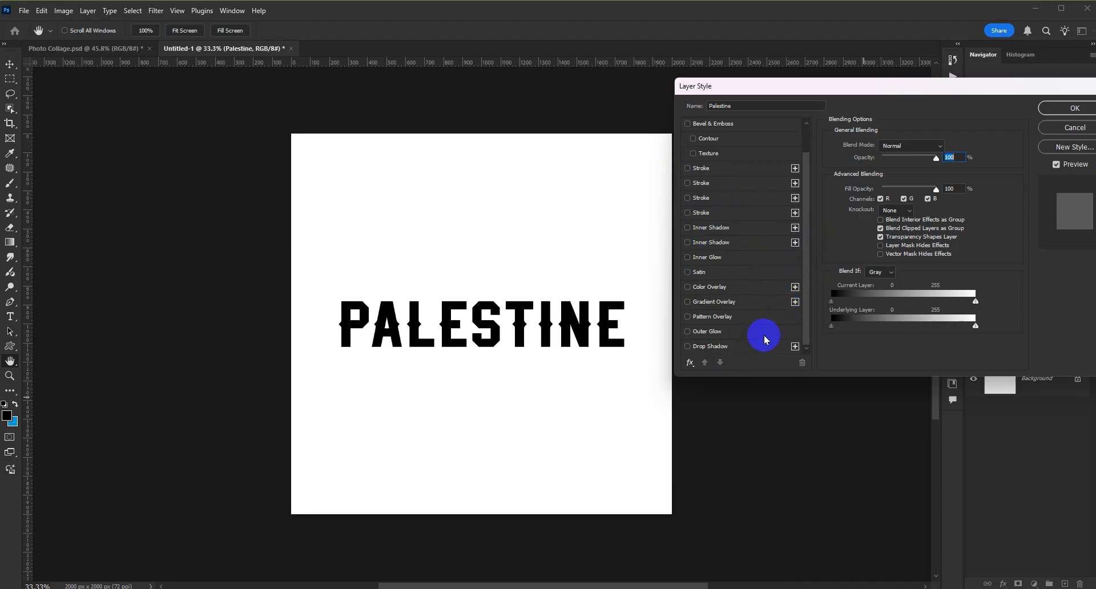
pyautogui.click(691, 363)
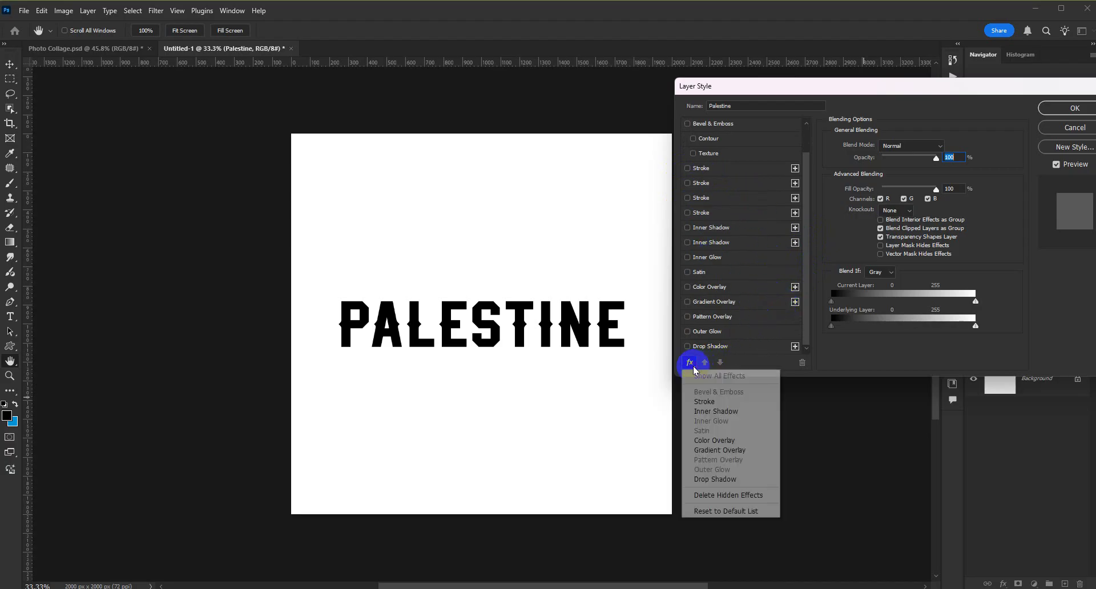
pyautogui.click(732, 512)
pyautogui.scroll(2, 740, 298)
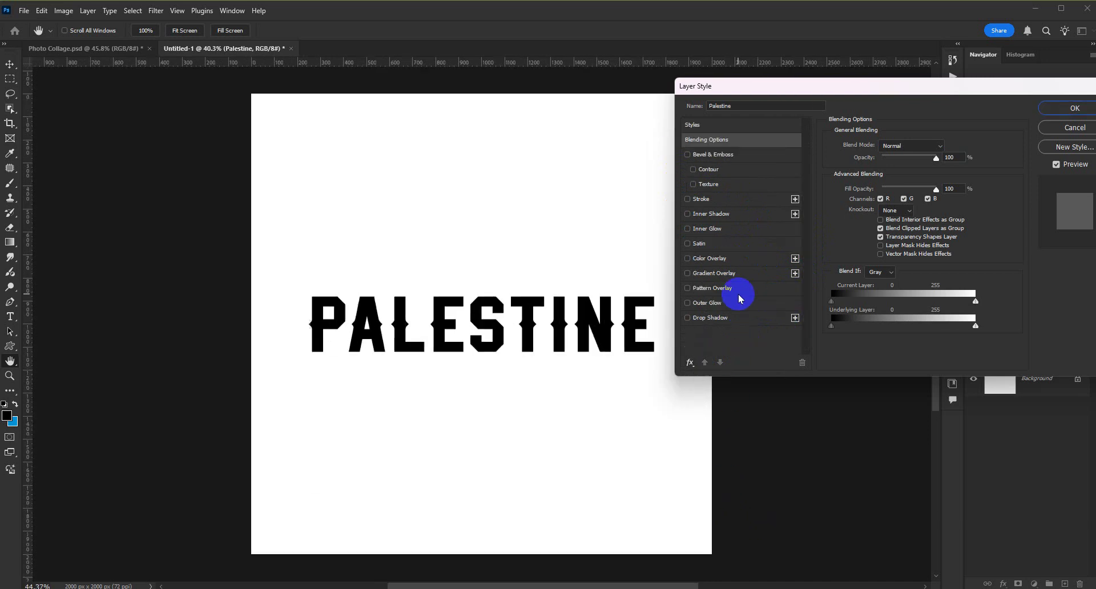
pyautogui.scroll(-1, 735, 294)
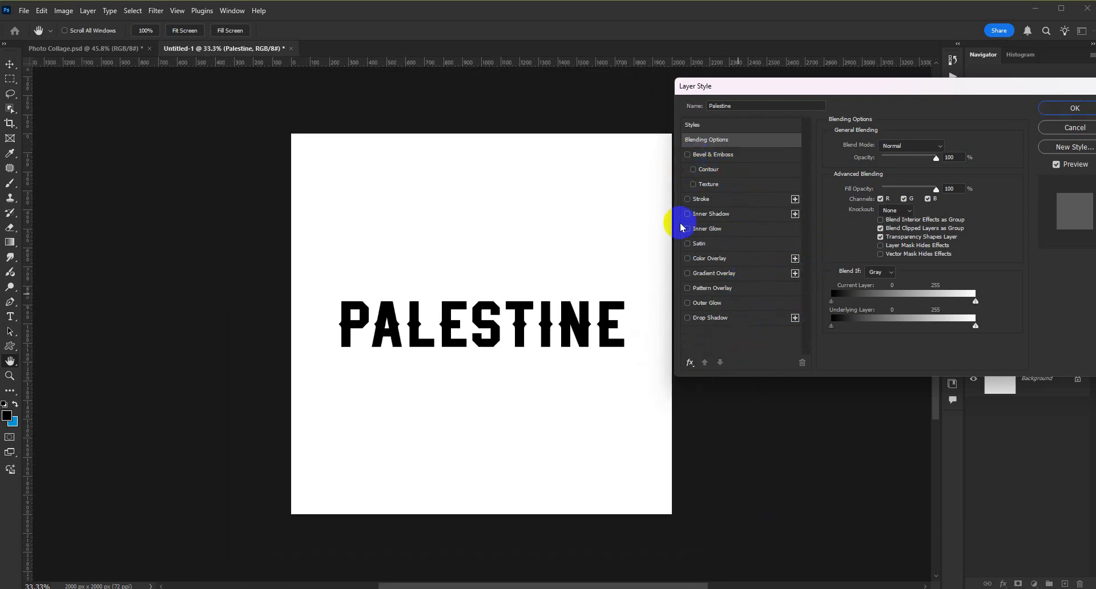
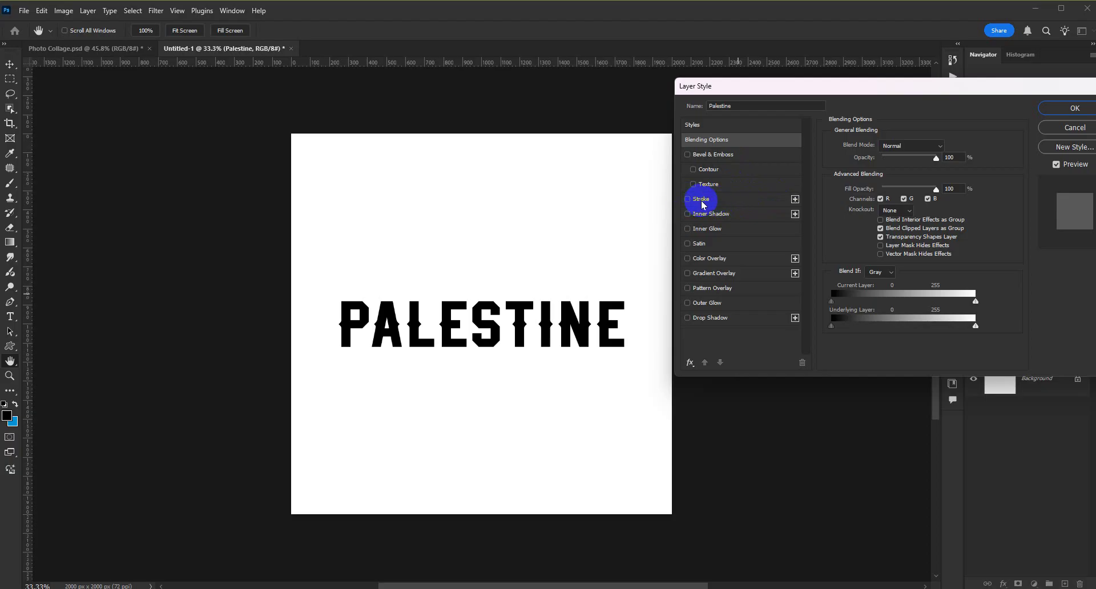
# - Add a stroke effect to the Palestine text with a size of 18 px and the red color #fc0000
pyautogui.click(711, 200)
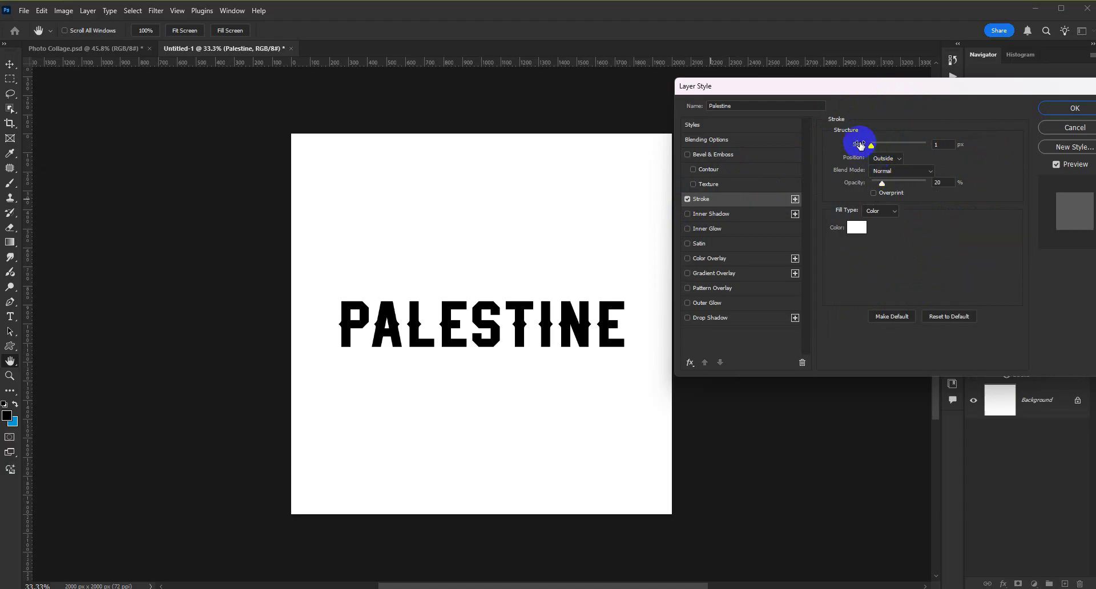
pyautogui.moveTo(872, 149); pyautogui.dragTo(881, 148)
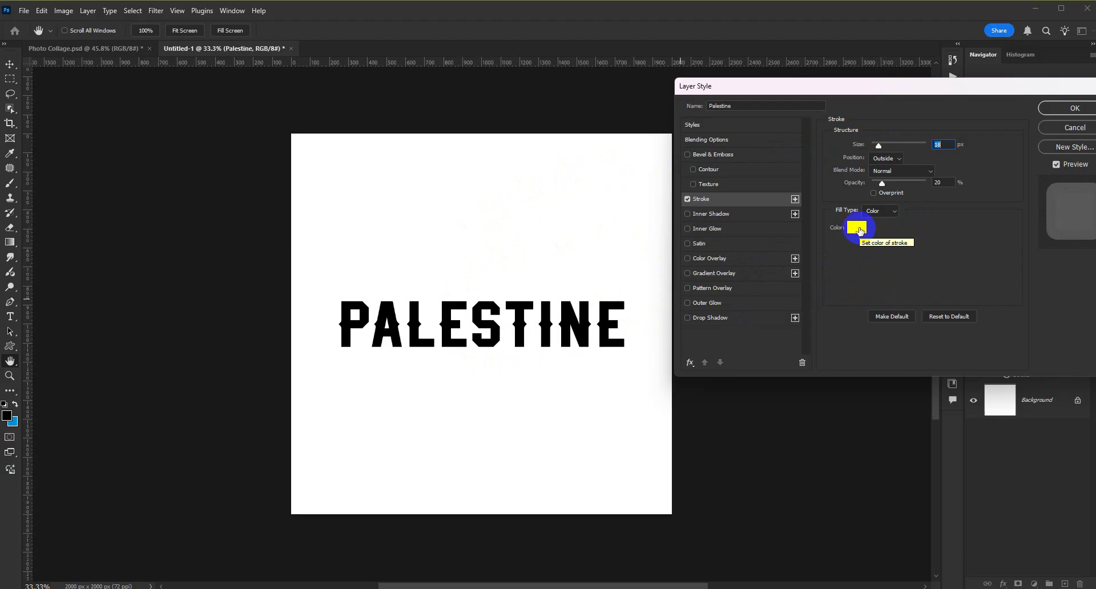
pyautogui.click(860, 230)
pyautogui.moveTo(864, 237)
pyautogui.mouseDown()
pyautogui.moveTo(884, 255)
pyautogui.moveTo(909, 223)
pyautogui.mouseUp()
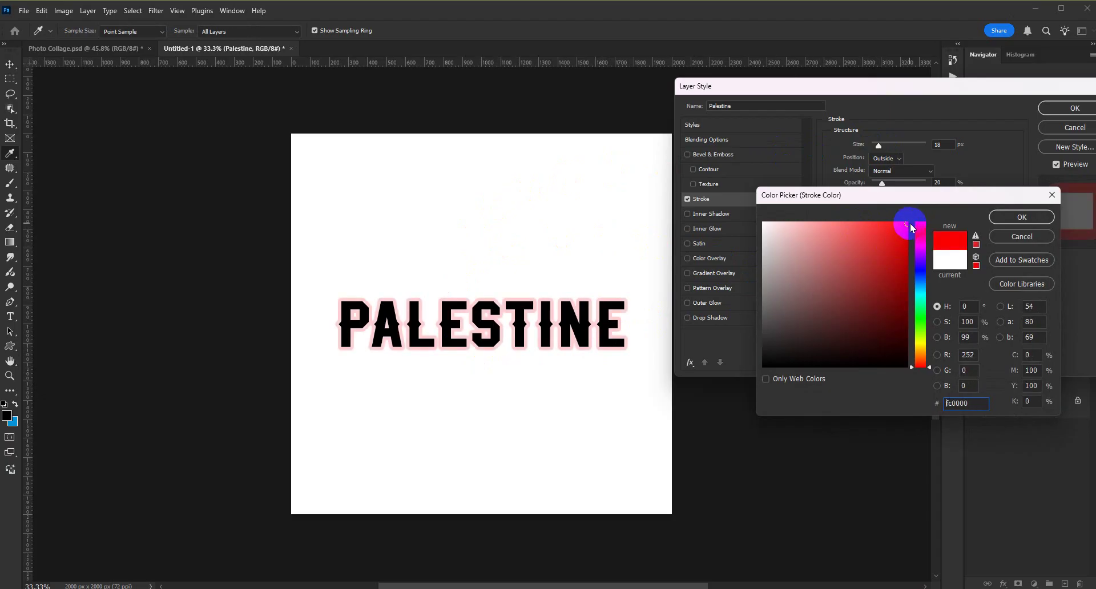
pyautogui.click(1007, 226)
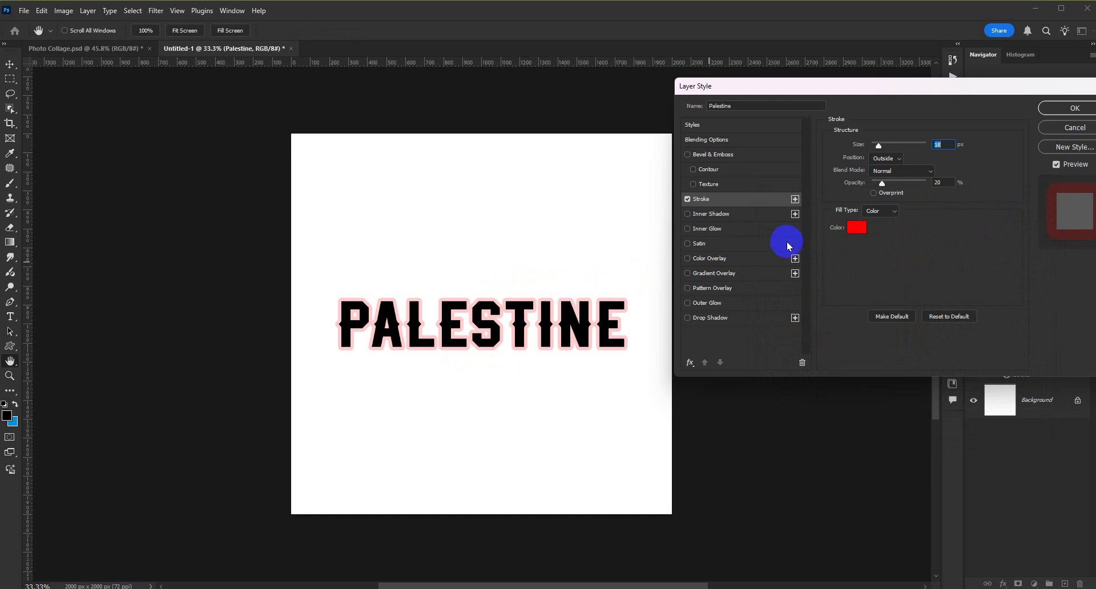
# - Raise the stroke's opacity to 100% and reduce its size to 16 px
pyautogui.moveTo(884, 184); pyautogui.dragTo(926, 183)
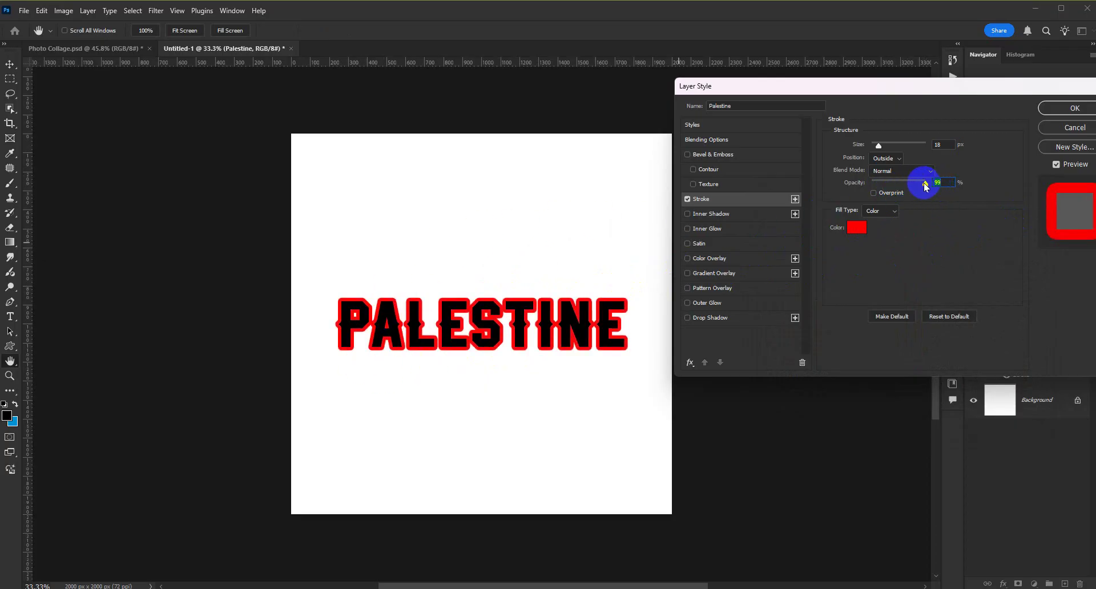
pyautogui.moveTo(925, 184)
pyautogui.mouseDown()
pyautogui.moveTo(856, 176)
pyautogui.moveTo(930, 181)
pyautogui.moveTo(894, 186)
pyautogui.moveTo(910, 188)
pyautogui.moveTo(944, 179)
pyautogui.mouseUp()
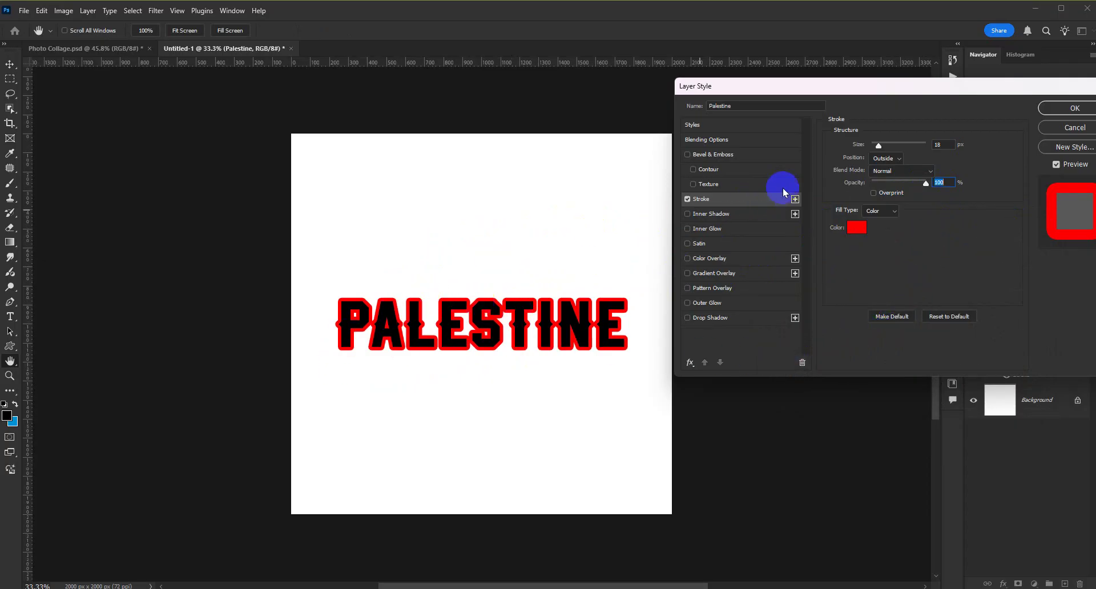
pyautogui.moveTo(877, 146)
pyautogui.mouseDown()
pyautogui.moveTo(899, 150)
pyautogui.moveTo(881, 150)
pyautogui.mouseUp()
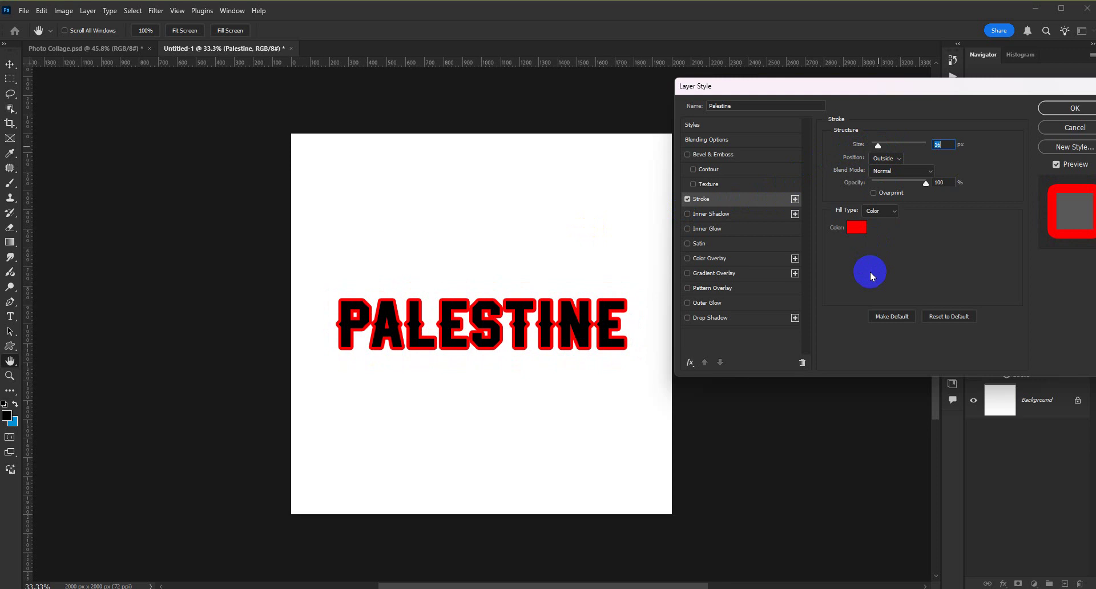
# - Try the Inside and Outside positions for the Palestine text's stroke, and set the position to Center
pyautogui.click(897, 160)
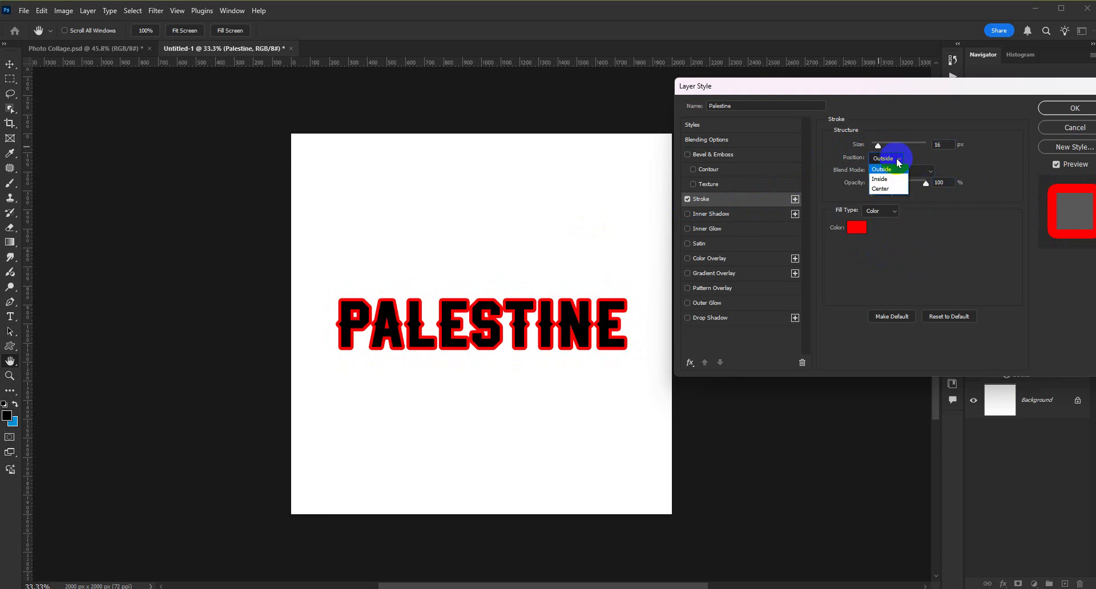
pyautogui.click(880, 178)
pyautogui.click(892, 159)
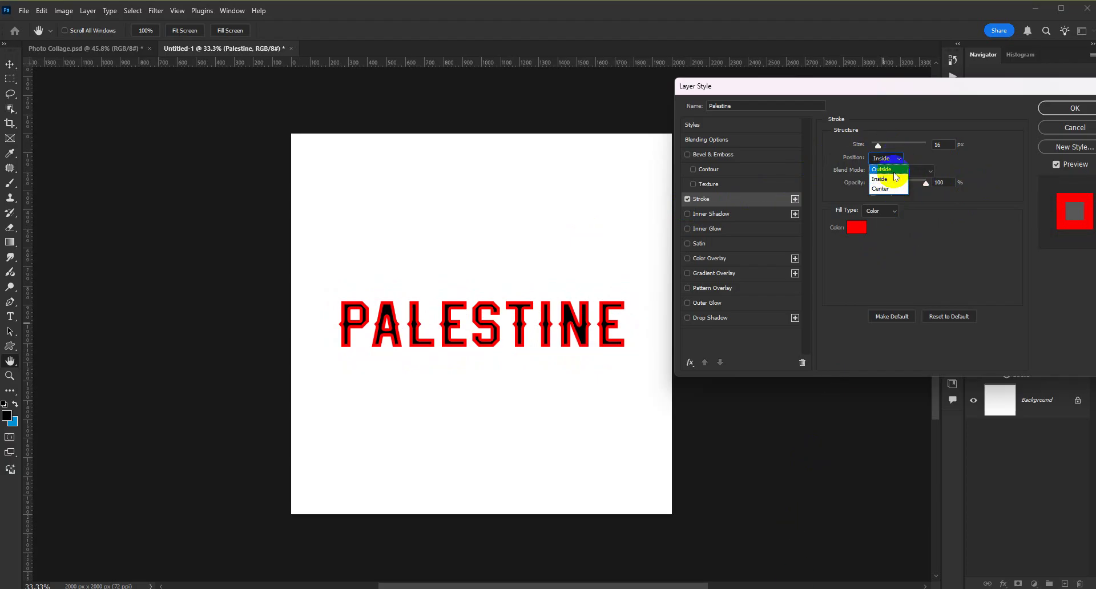
pyautogui.click(894, 170)
pyautogui.click(889, 158)
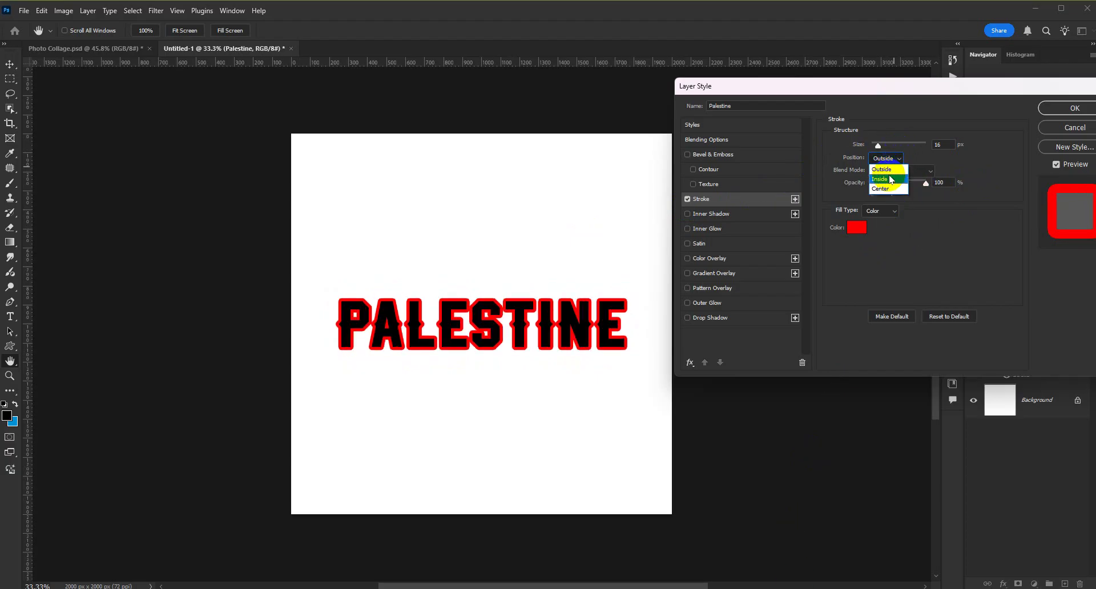
pyautogui.click(885, 188)
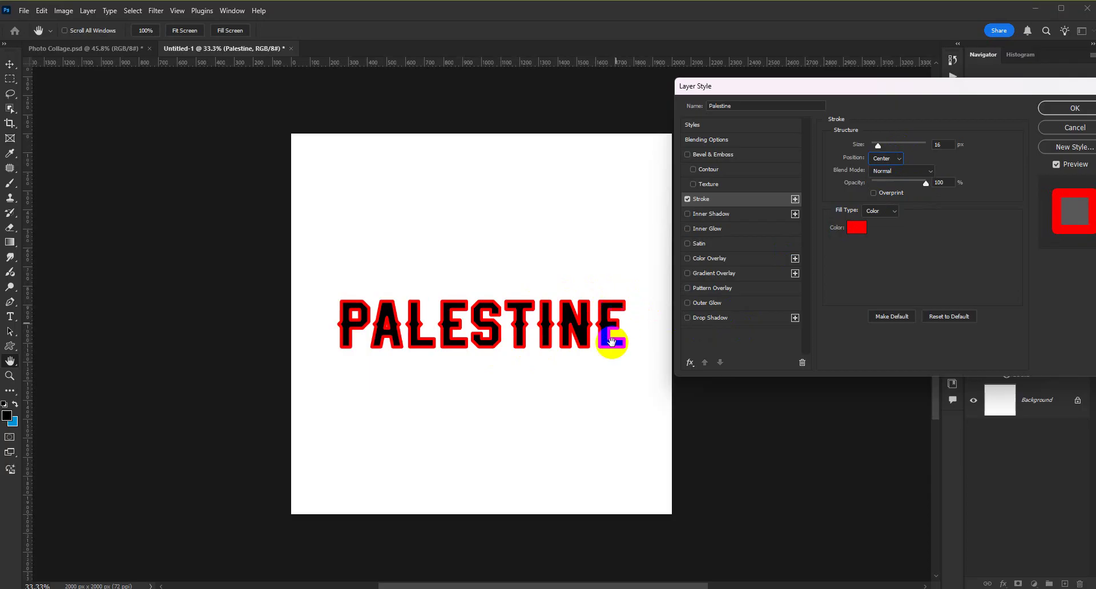
# - Examine the blend modes available for the stroke while keeping it on Normal
pyautogui.click(901, 171)
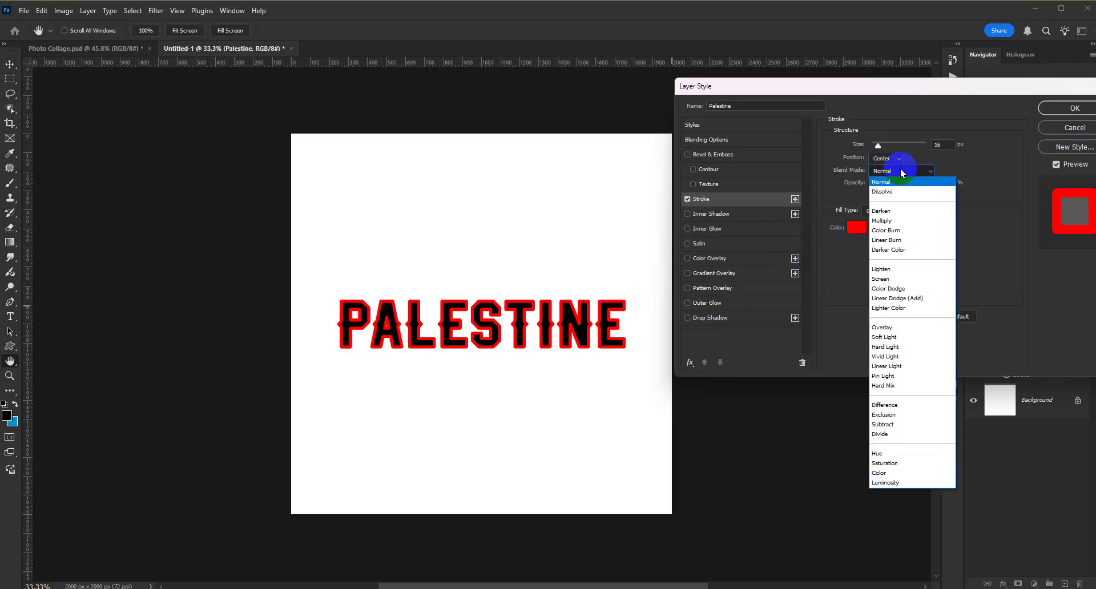
pyautogui.click(873, 171)
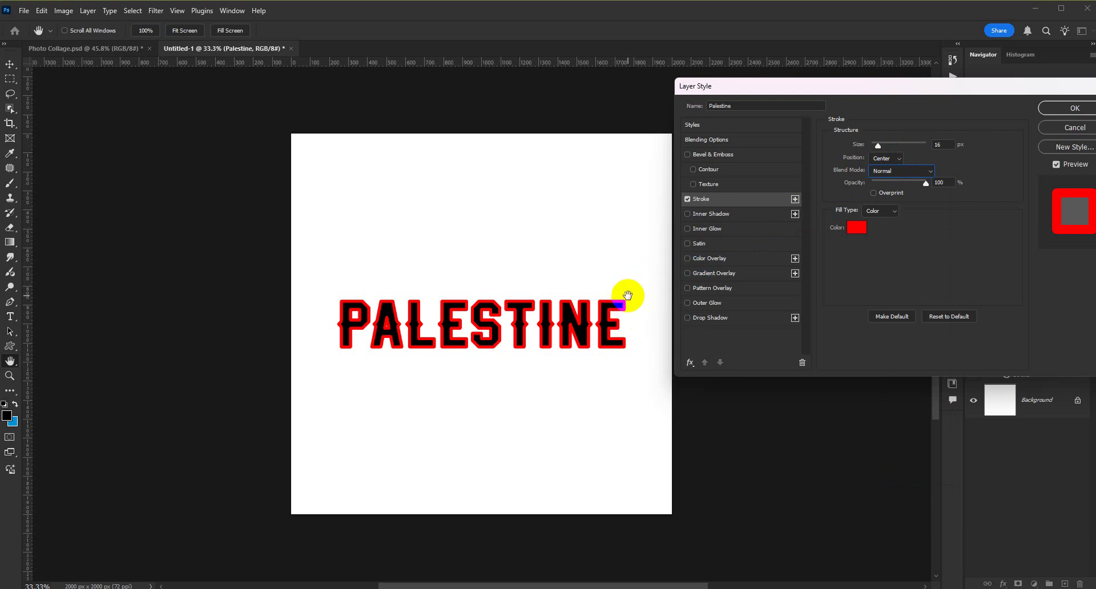
pyautogui.click(892, 172)
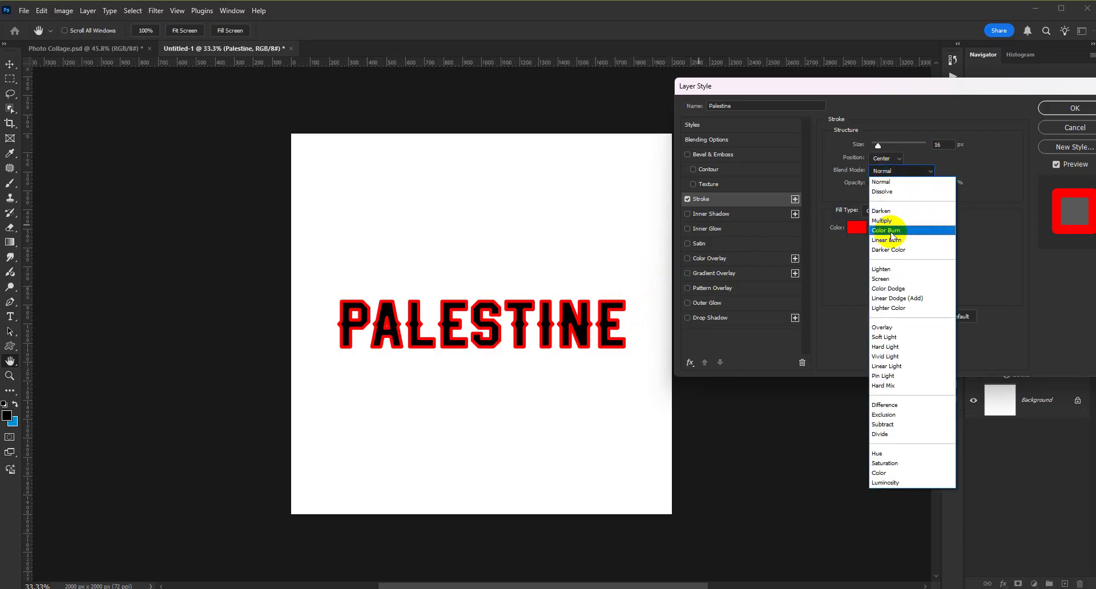
pyautogui.click(872, 169)
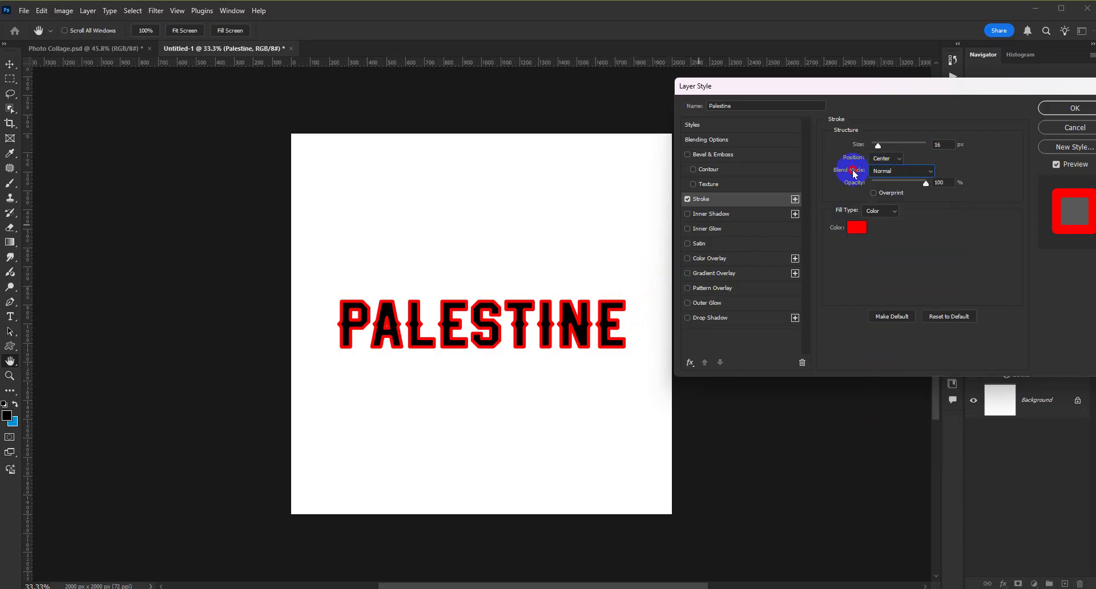
# - Try a Gradient fill type for the stroke and shift the gradient slightly on the text
pyautogui.click(882, 211)
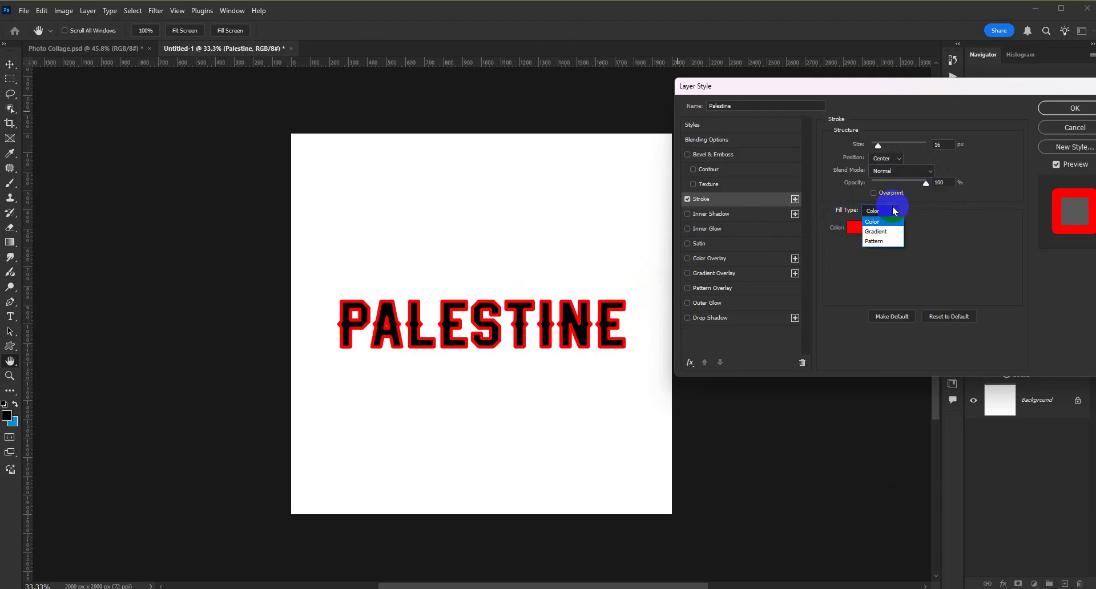
pyautogui.click(876, 232)
pyautogui.moveTo(581, 331)
pyautogui.mouseDown()
pyautogui.moveTo(583, 346)
pyautogui.moveTo(582, 315)
pyautogui.moveTo(583, 337)
pyautogui.mouseUp()
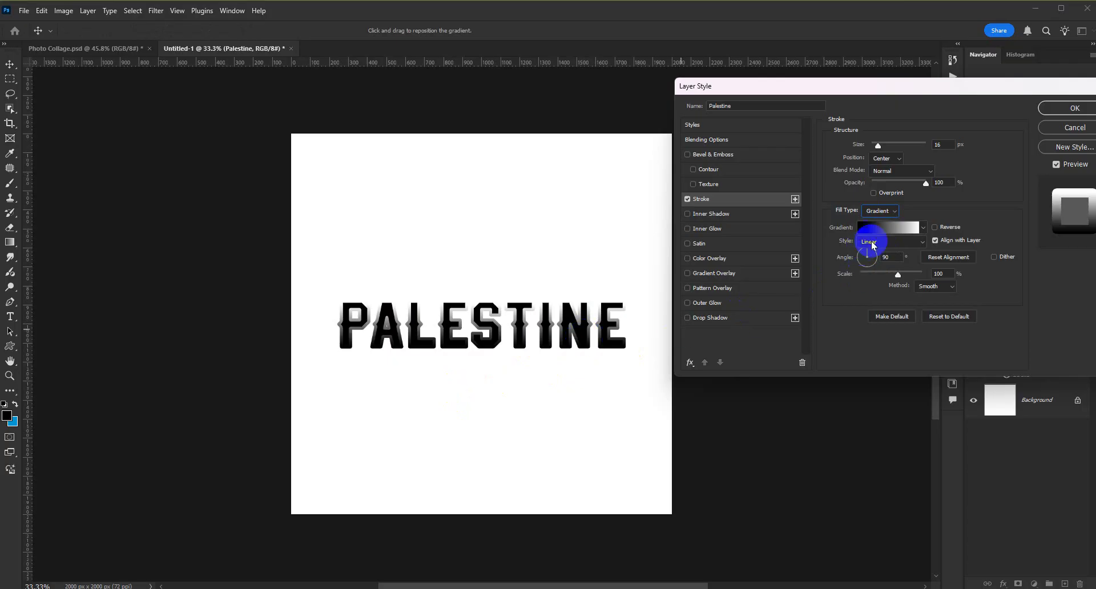
# - Set the stroke's fill type to Pattern, reposition the pattern slightly on the text, and choose the green parrot pattern
pyautogui.click(889, 211)
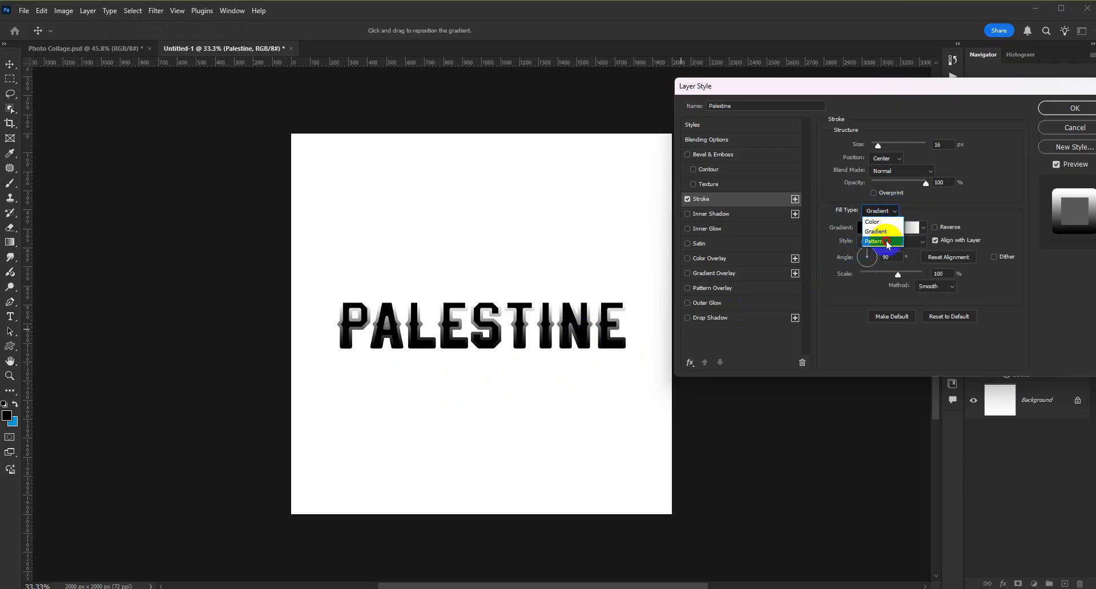
pyautogui.click(875, 241)
pyautogui.moveTo(568, 318)
pyautogui.mouseDown()
pyautogui.moveTo(544, 334)
pyautogui.moveTo(580, 313)
pyautogui.mouseUp()
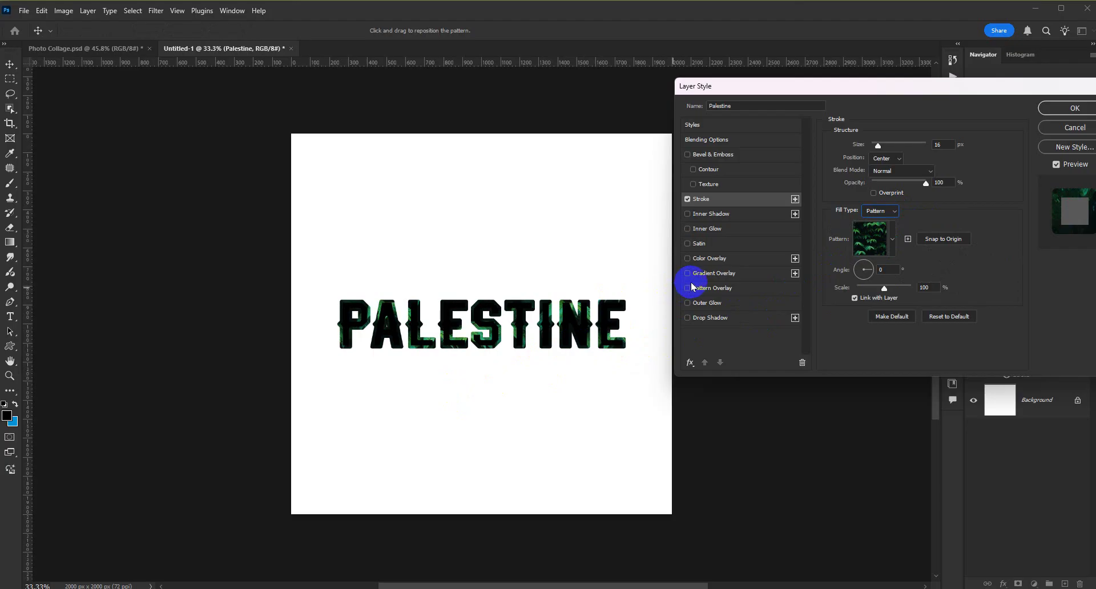
pyautogui.click(892, 242)
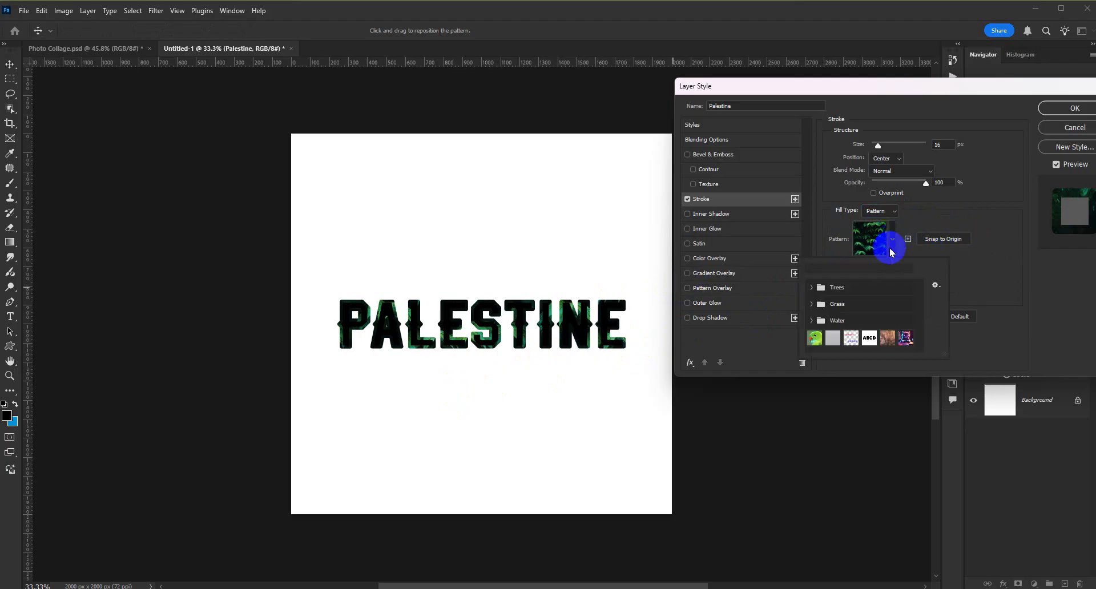
pyautogui.click(851, 338)
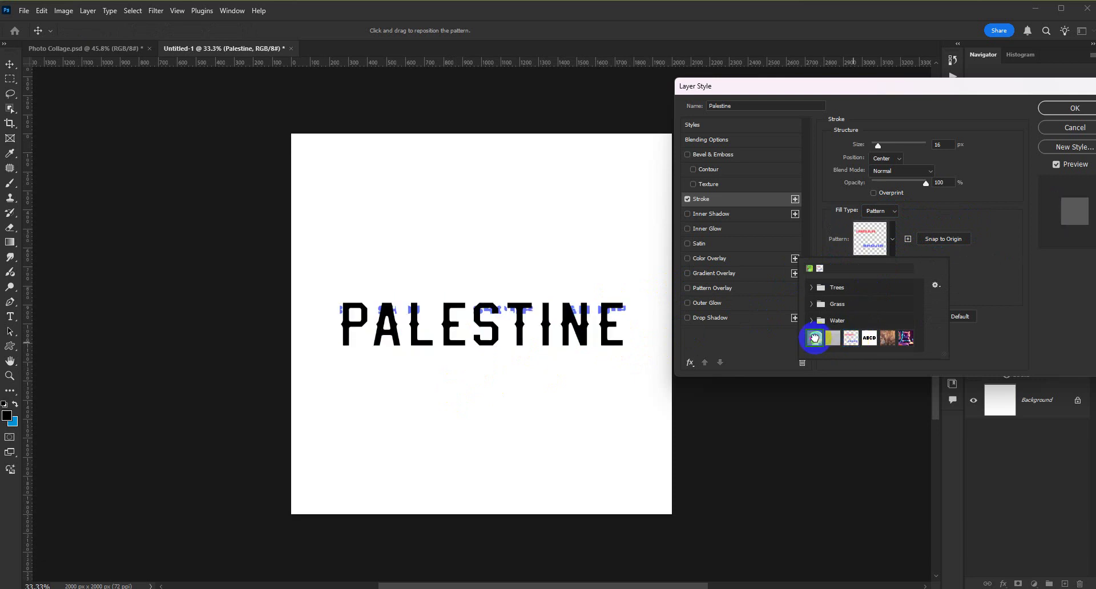
pyautogui.click(815, 338)
pyautogui.click(817, 199)
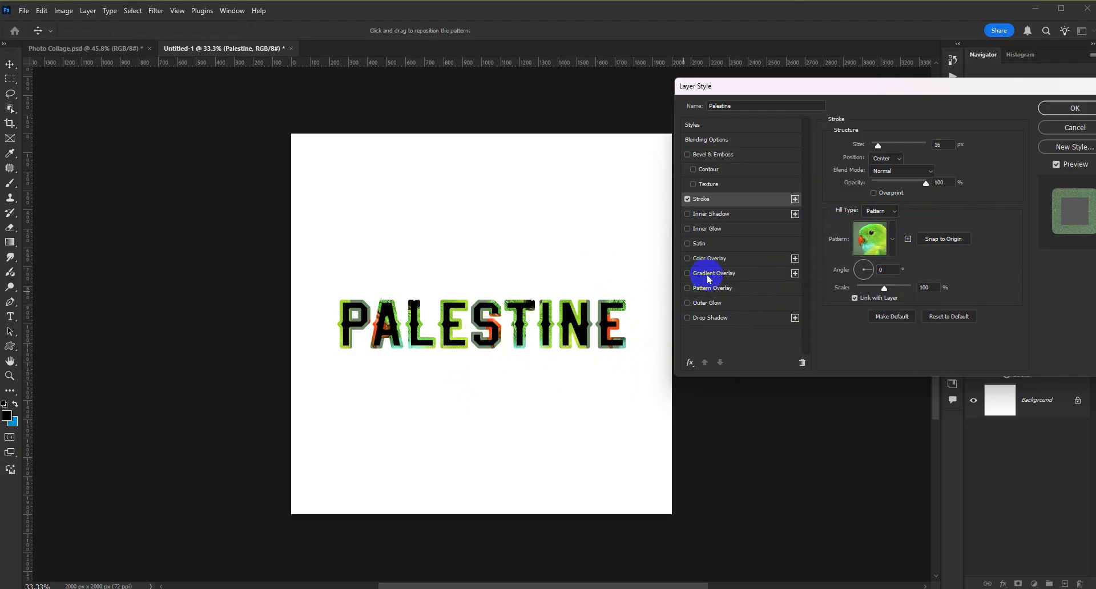
# - Set the stroke's position to Outside and, after trying the Trees patterns, choose the dark green one
pyautogui.click(893, 160)
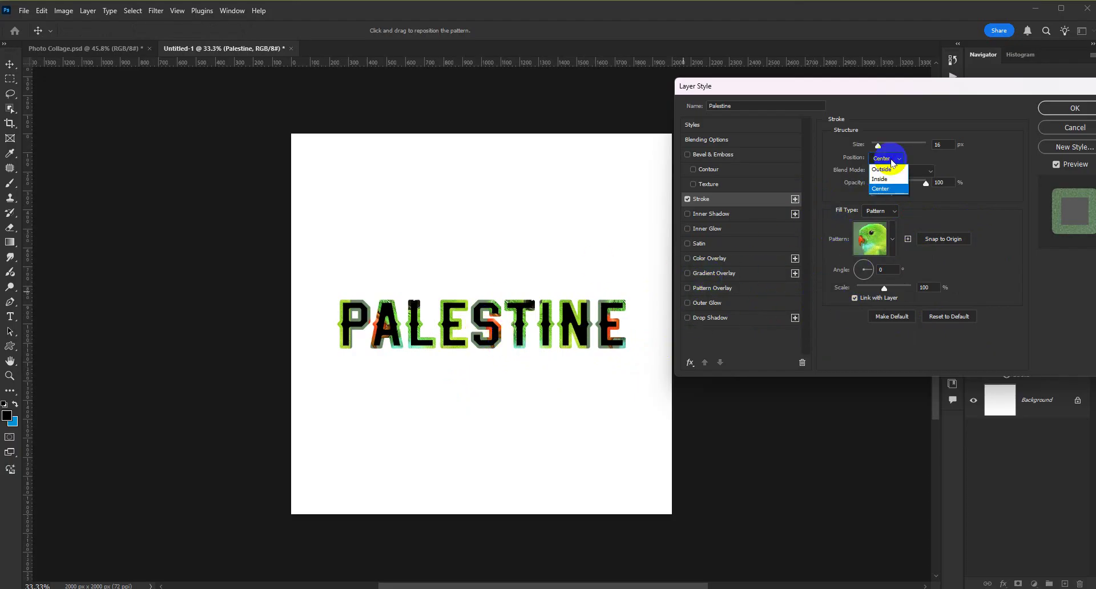
pyautogui.click(884, 169)
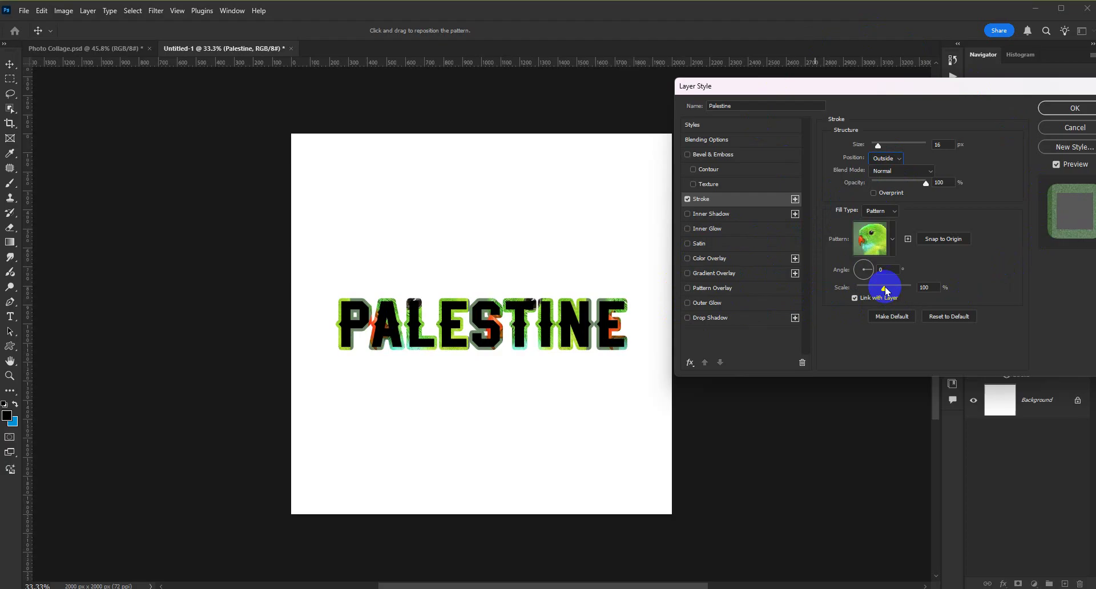
pyautogui.click(893, 240)
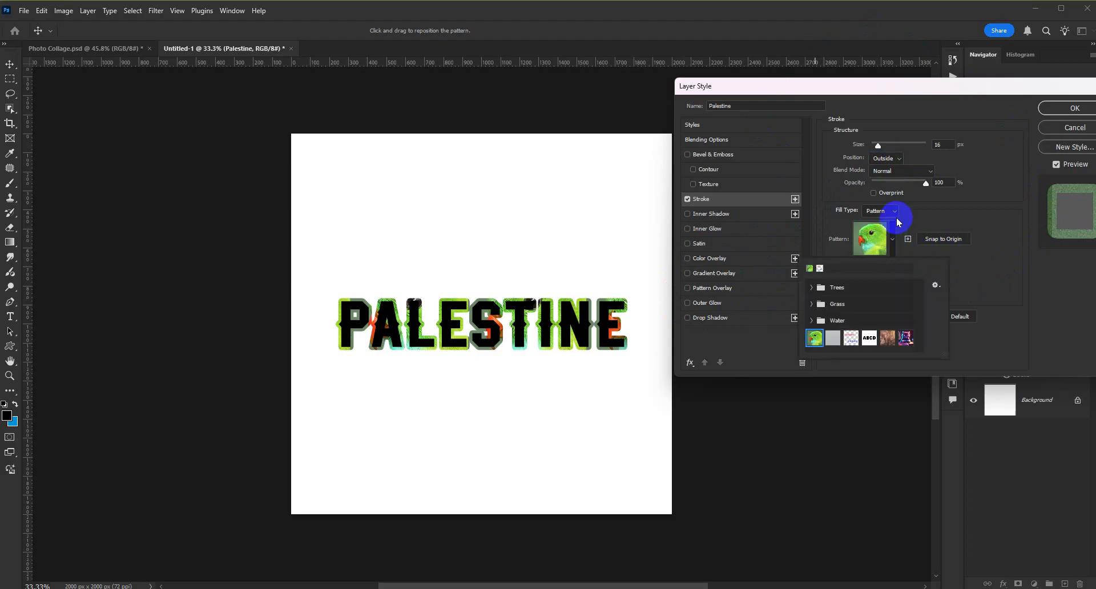
pyautogui.click(811, 287)
pyautogui.click(824, 305)
pyautogui.click(860, 305)
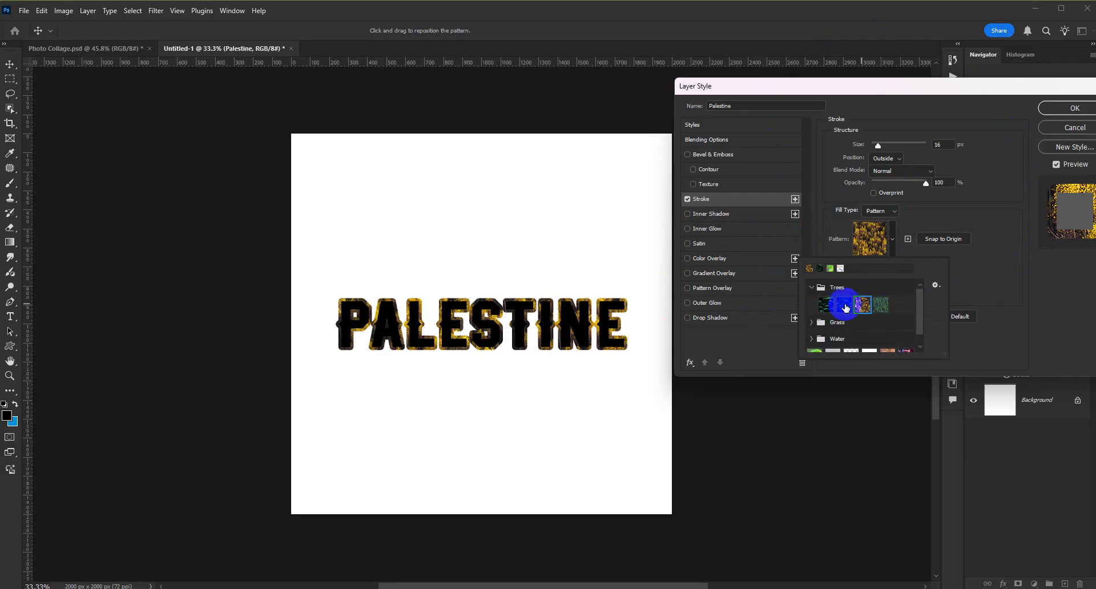
pyautogui.click(880, 305)
pyautogui.click(982, 272)
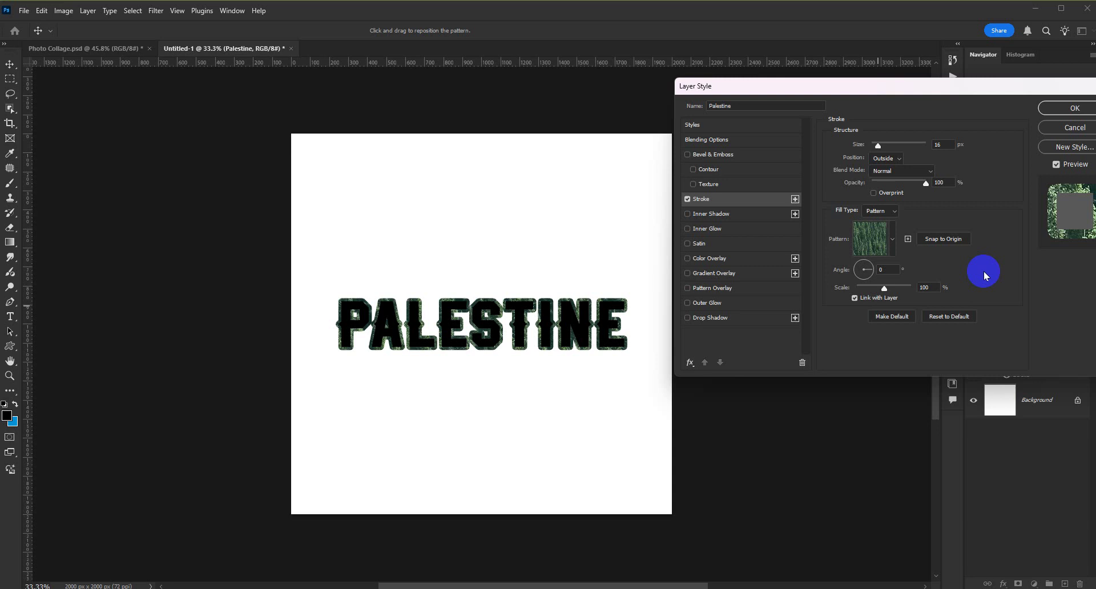
# - Shift the stroke's pattern slightly on the text and choose the yellow leaf pattern from Trees
pyautogui.moveTo(552, 339); pyautogui.dragTo(555, 339)
pyautogui.click(887, 241)
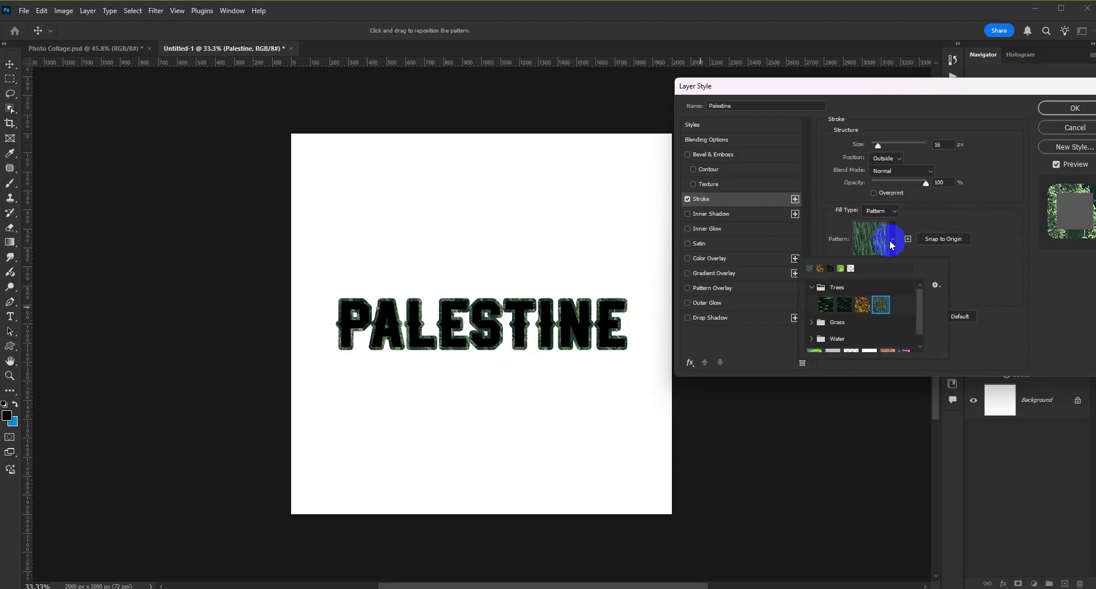
pyautogui.click(861, 303)
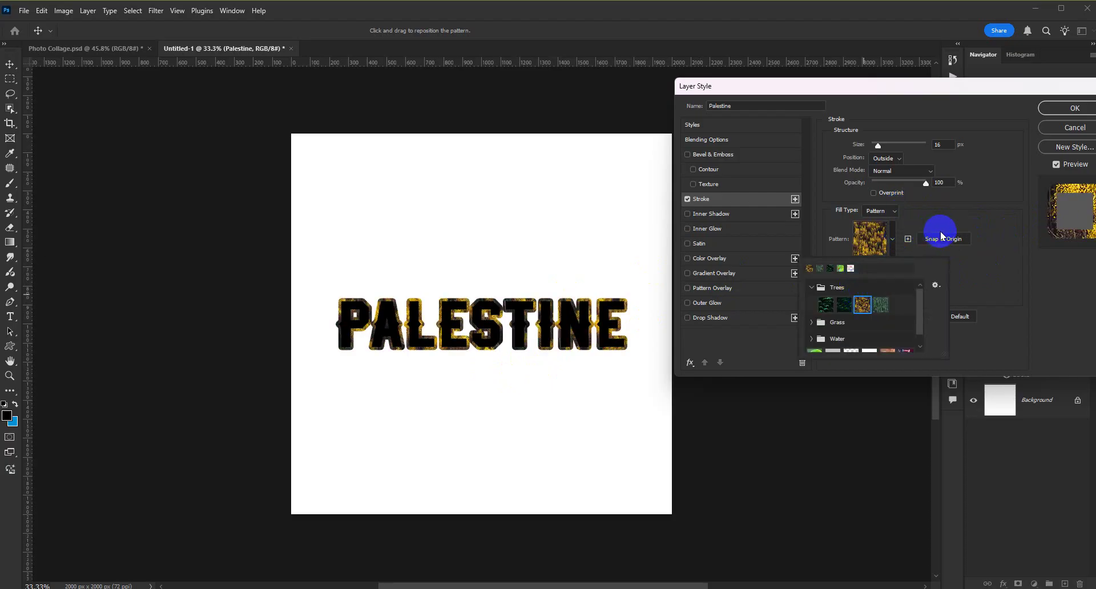
pyautogui.click(956, 218)
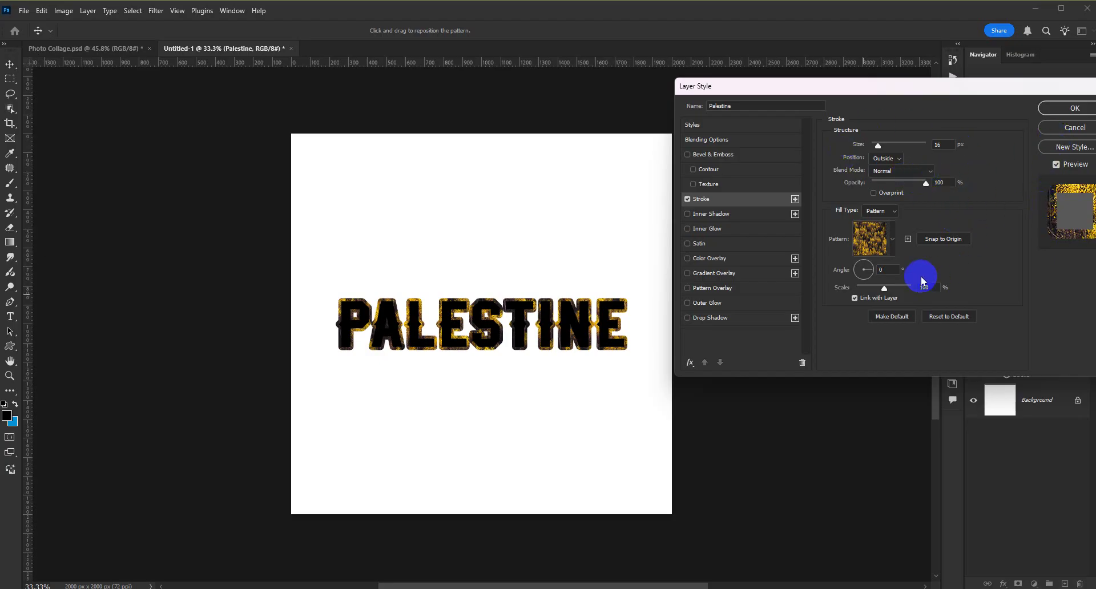
# - Choose the neon pink and blue image pattern for the Palestine text's stroke
pyautogui.click(892, 239)
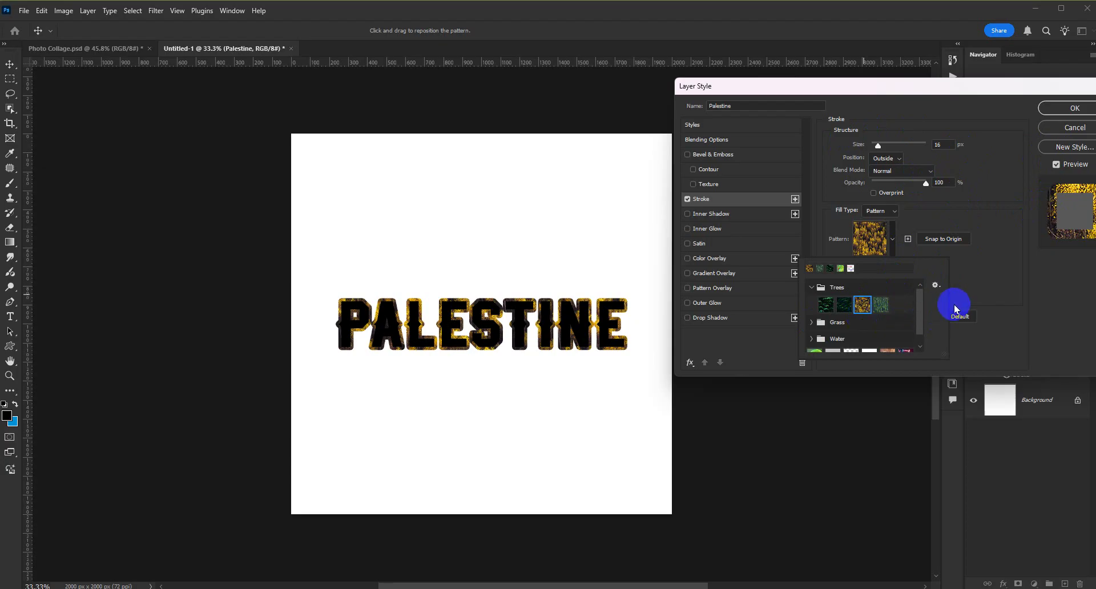
pyautogui.scroll(-1, 898, 302)
pyautogui.moveTo(921, 318); pyautogui.dragTo(920, 342)
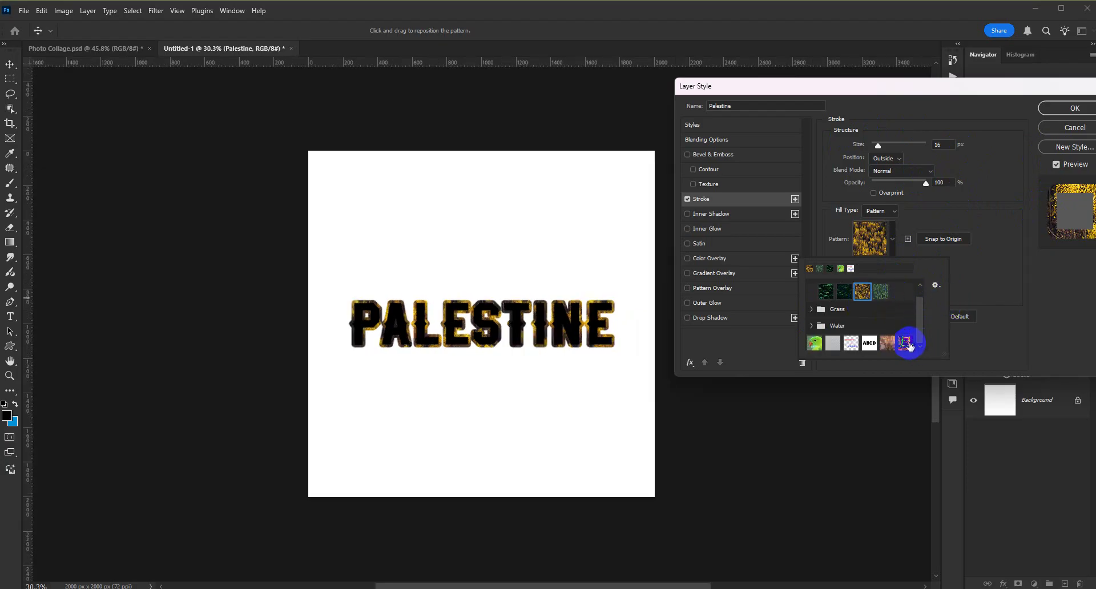
pyautogui.click(906, 343)
pyautogui.click(991, 247)
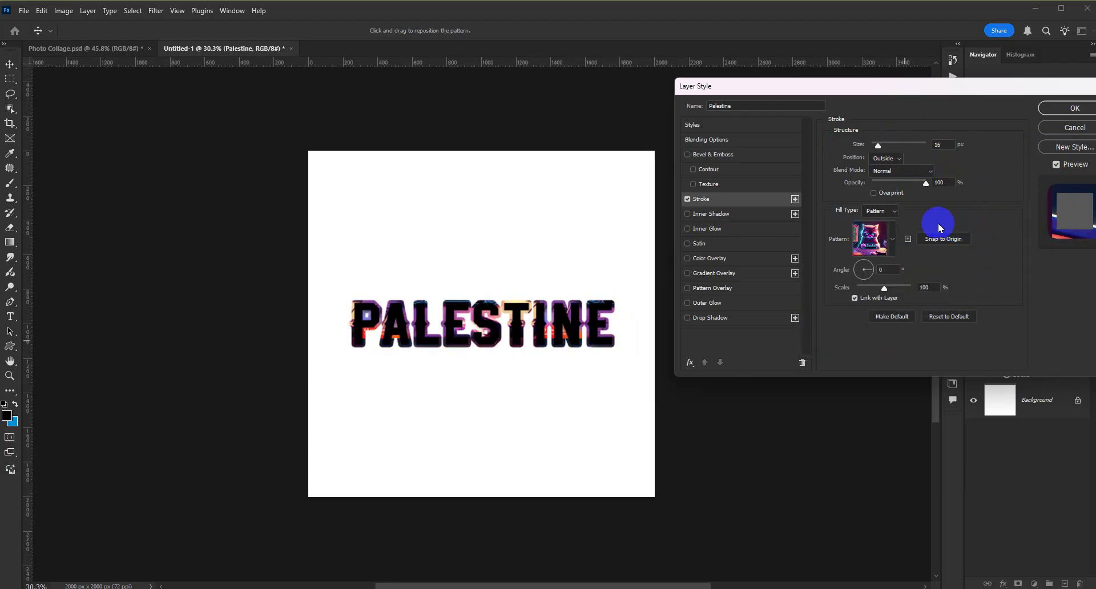
# - Set the stroke's fill type to Gradient and apply the black-to-blue preset from the Basics group
pyautogui.click(880, 227)
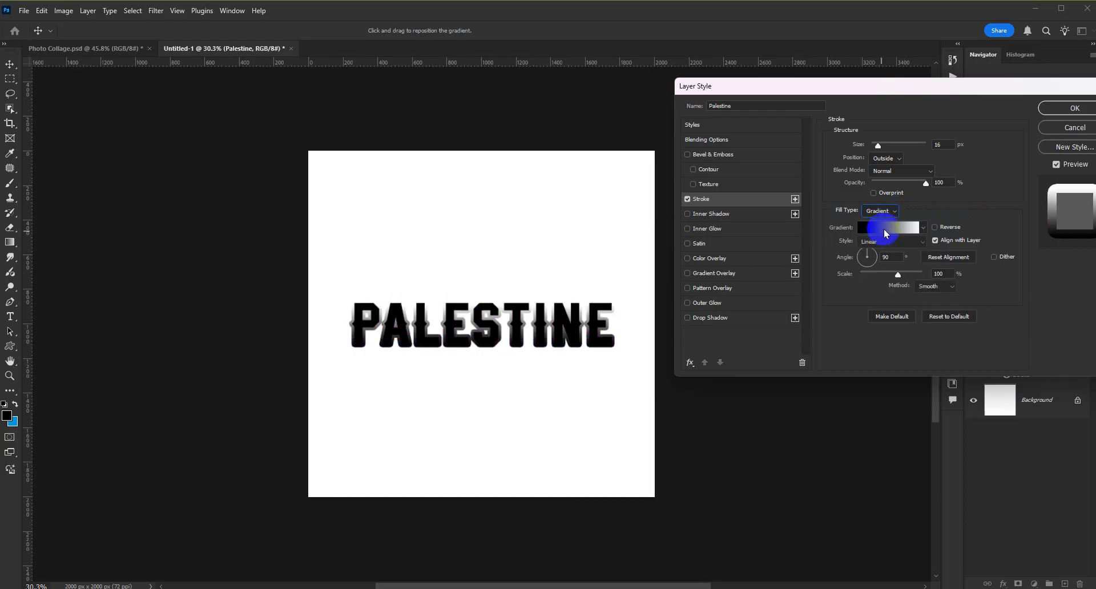
pyautogui.click(924, 228)
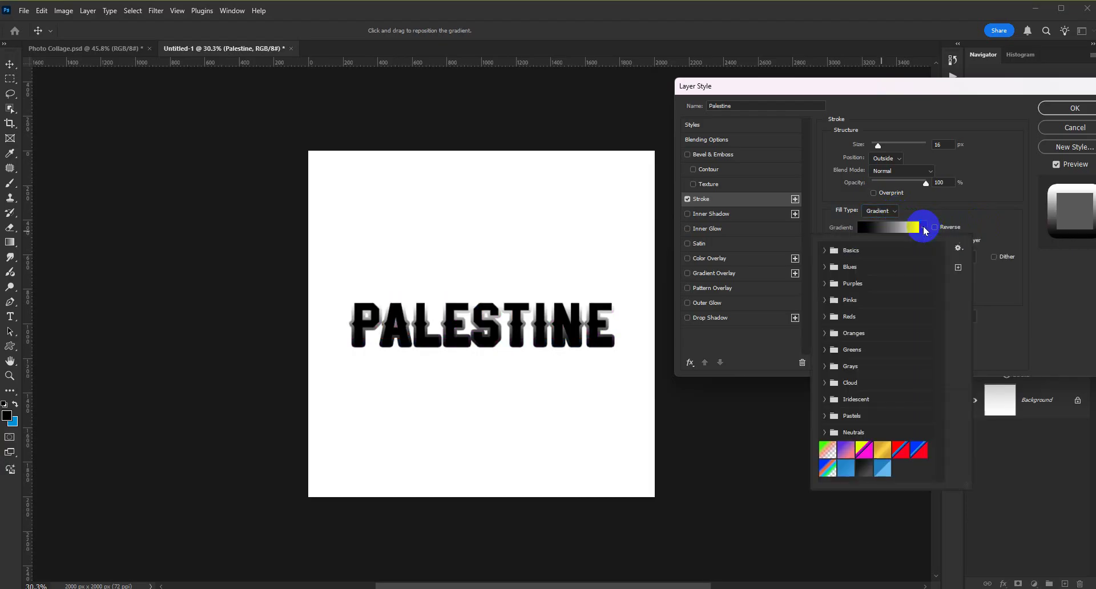
pyautogui.click(825, 250)
pyautogui.click(839, 267)
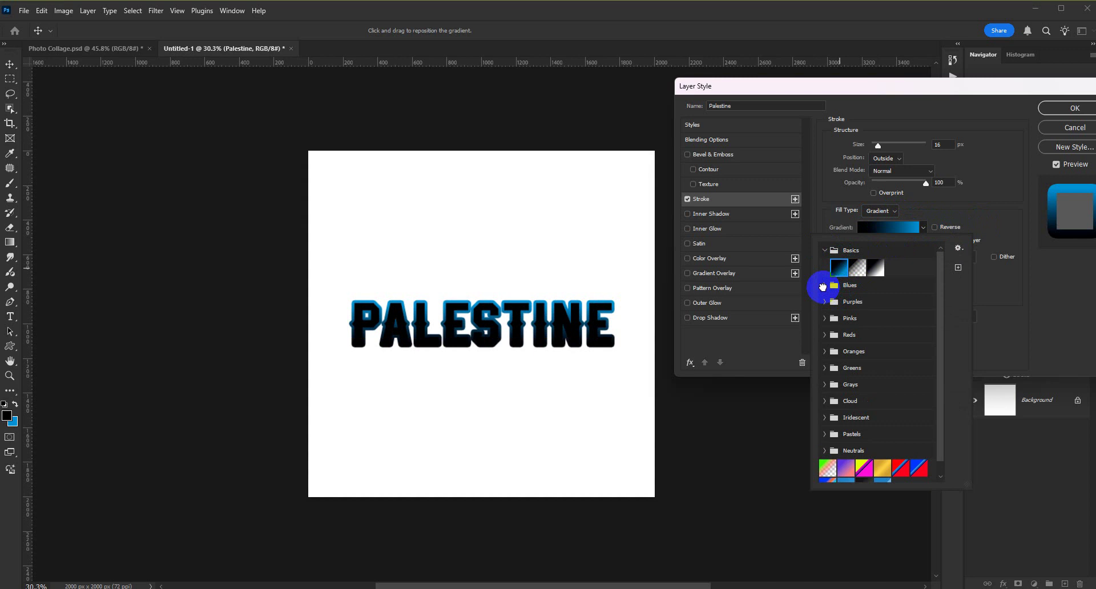
# - Try several Blues gradient presets on the stroke, including the cyan-to-blue and the blue-to-violet ones
pyautogui.click(824, 285)
pyautogui.click(849, 308)
pyautogui.click(866, 379)
pyautogui.click(867, 382)
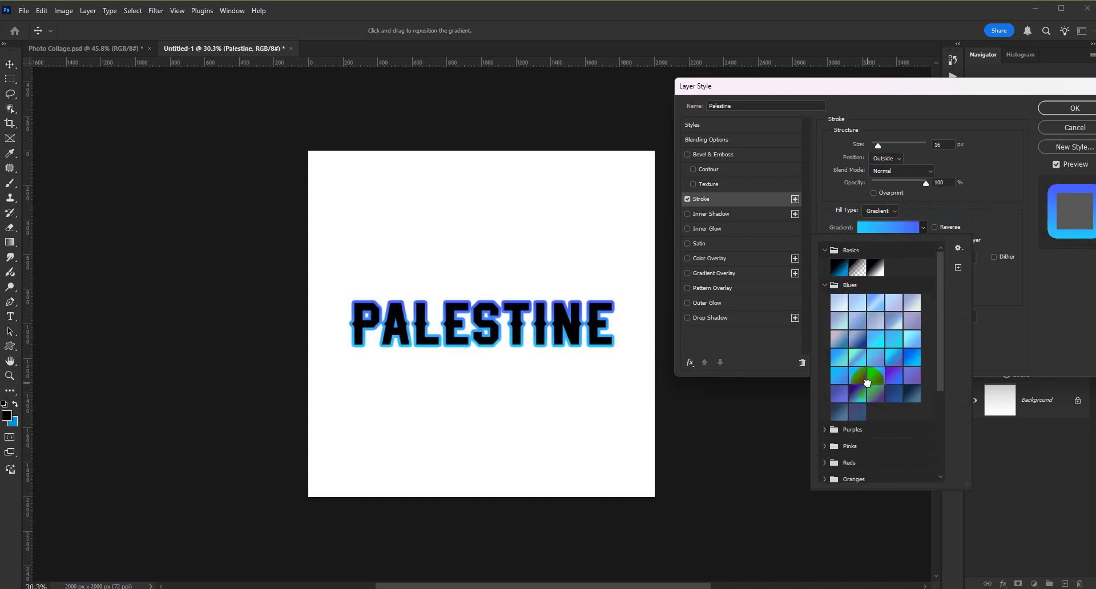
pyautogui.click(912, 375)
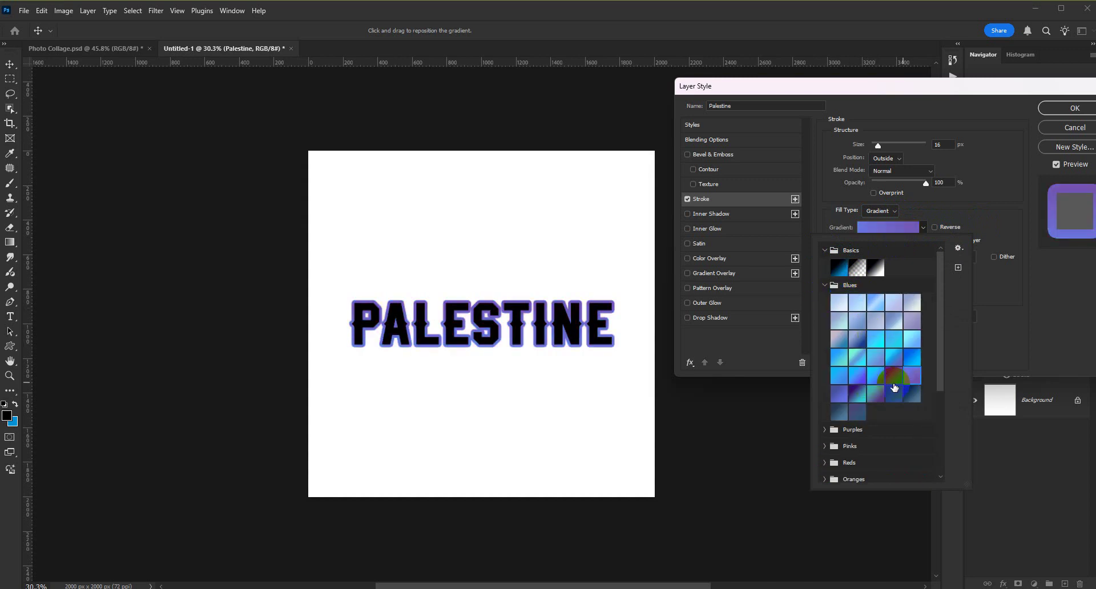
# - Try several Purples gradient presets on the stroke and choose Purple_21, running from pink and orange to navy
pyautogui.click(826, 429)
pyautogui.click(841, 447)
pyautogui.click(889, 467)
pyautogui.scroll(-2, 888, 468)
pyautogui.click(898, 452)
pyautogui.click(894, 465)
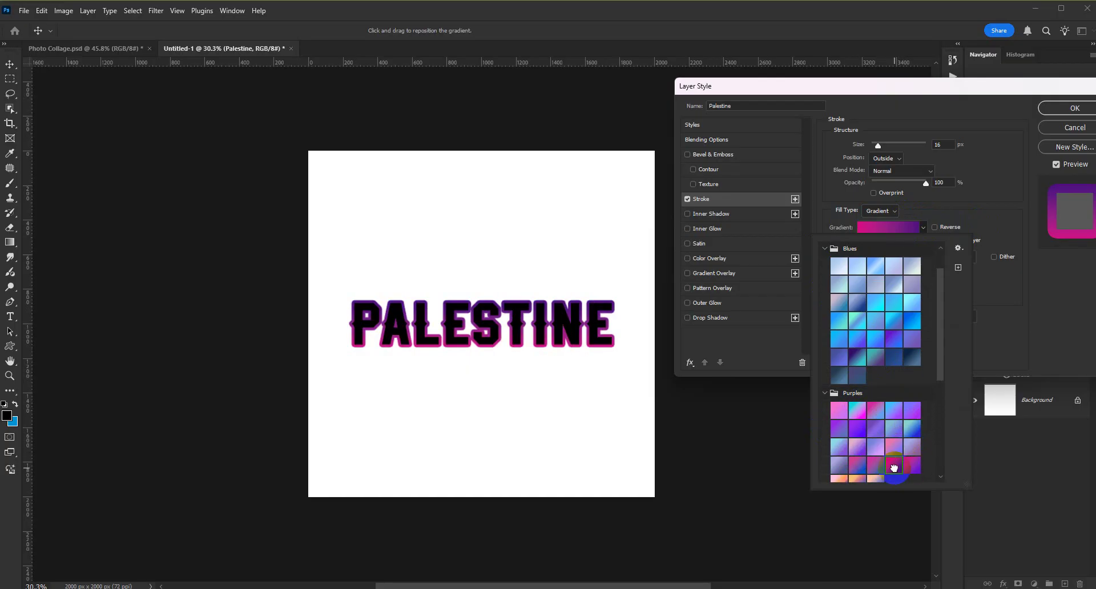
pyautogui.scroll(-1, 881, 472)
pyautogui.click(841, 448)
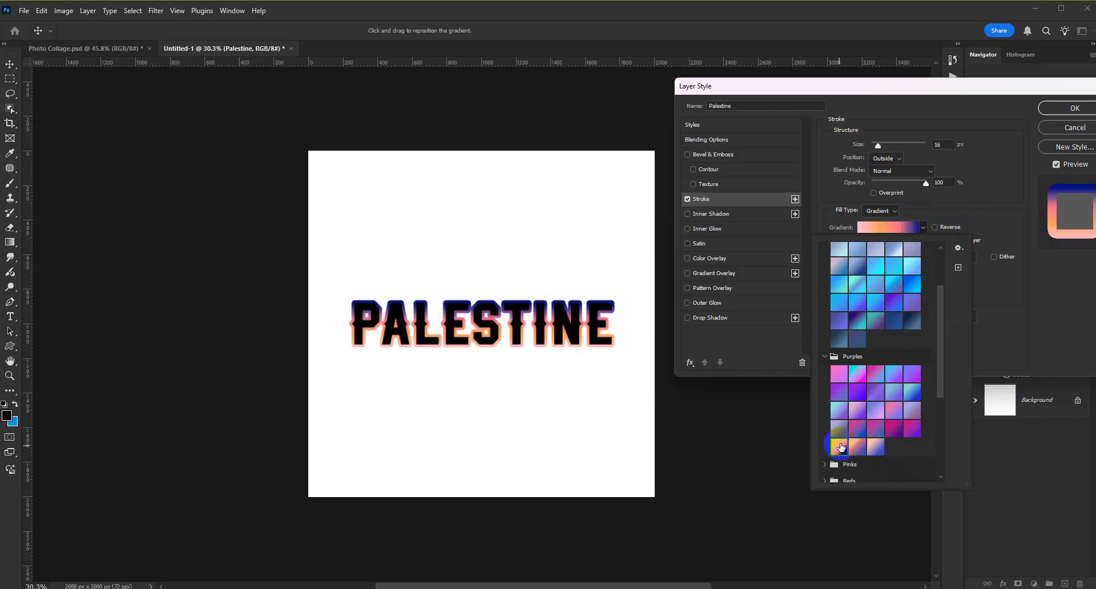
pyautogui.click(965, 203)
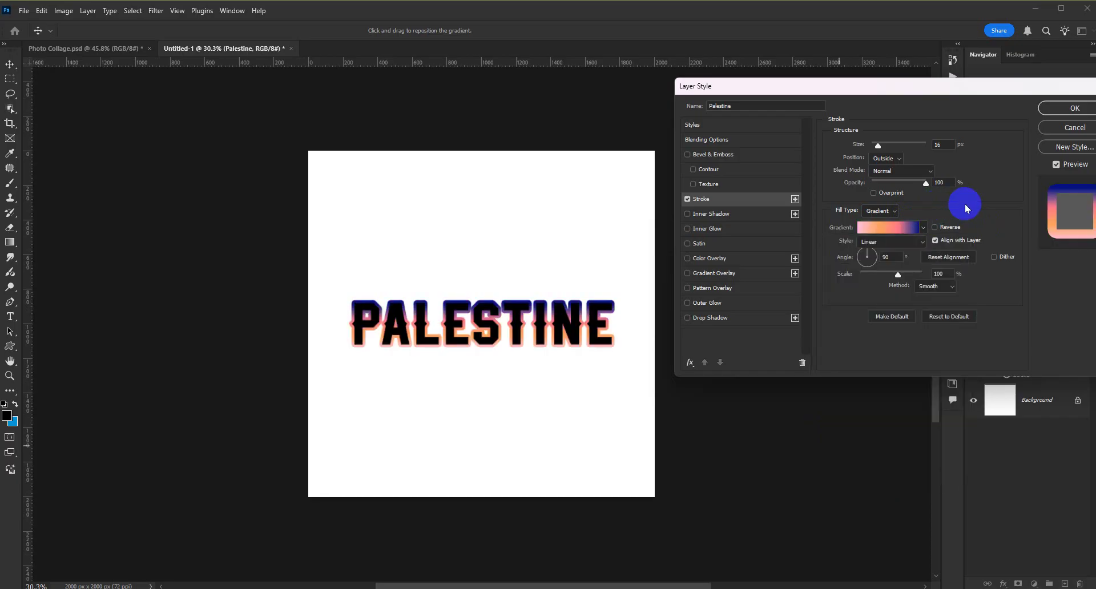
# - Edit the stroke's gradient, inspecting its color stops and changing the navy end stop at location 100 to bright green
pyautogui.click(892, 229)
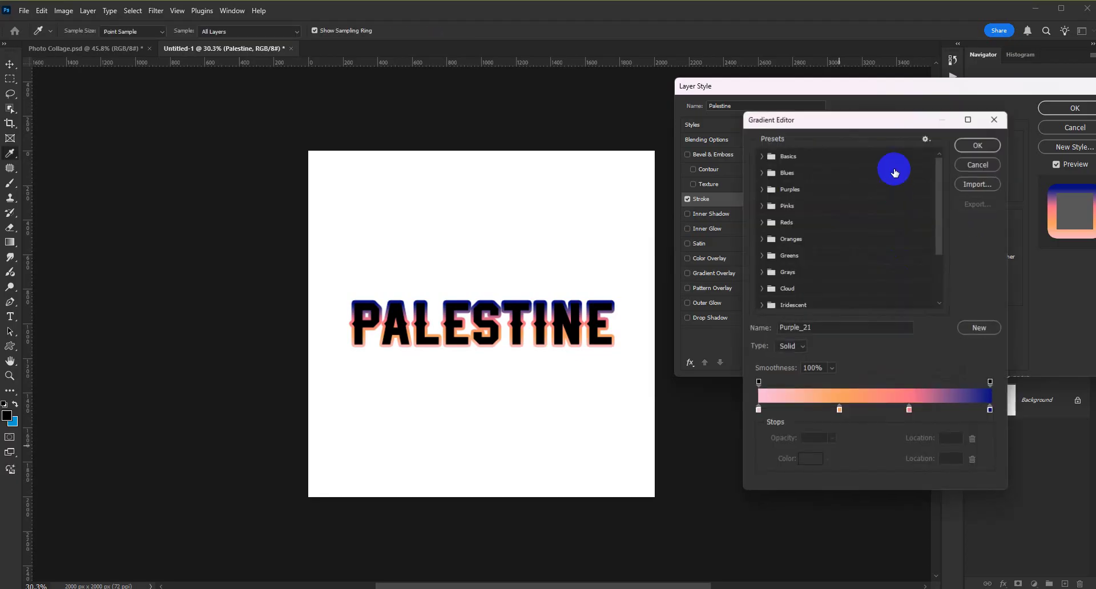
pyautogui.click(758, 409)
pyautogui.click(840, 409)
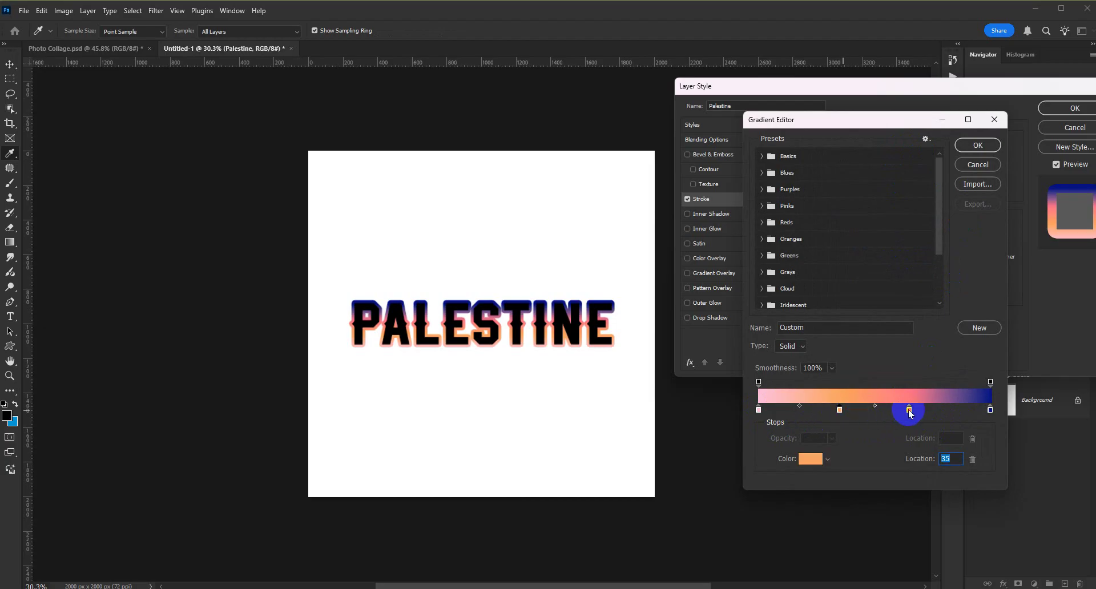
pyautogui.click(910, 409)
pyautogui.click(991, 410)
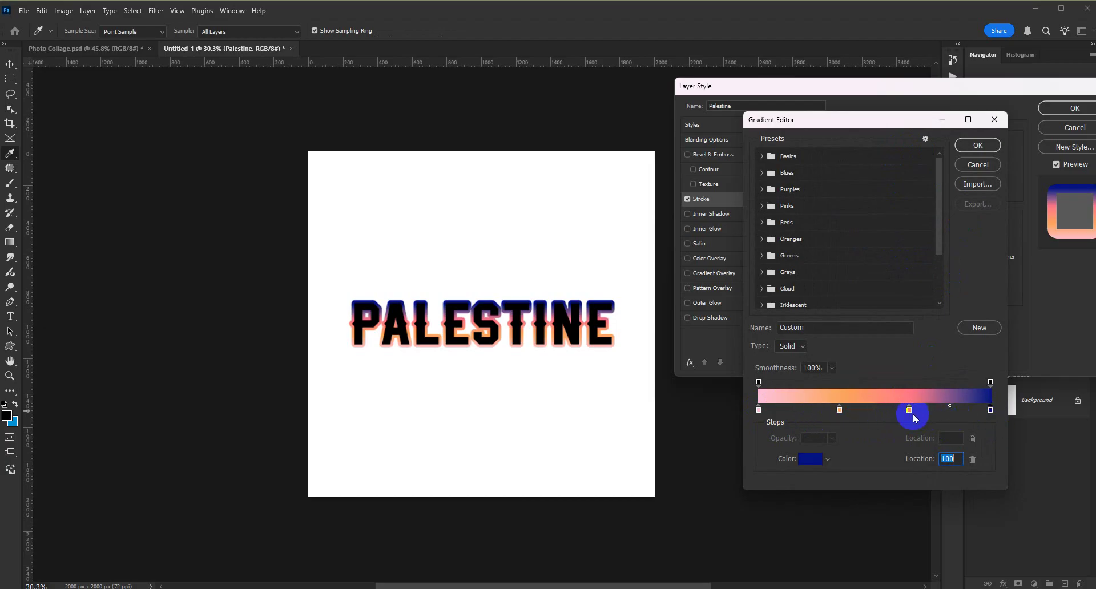
pyautogui.doubleClick(991, 409)
pyautogui.click(853, 237)
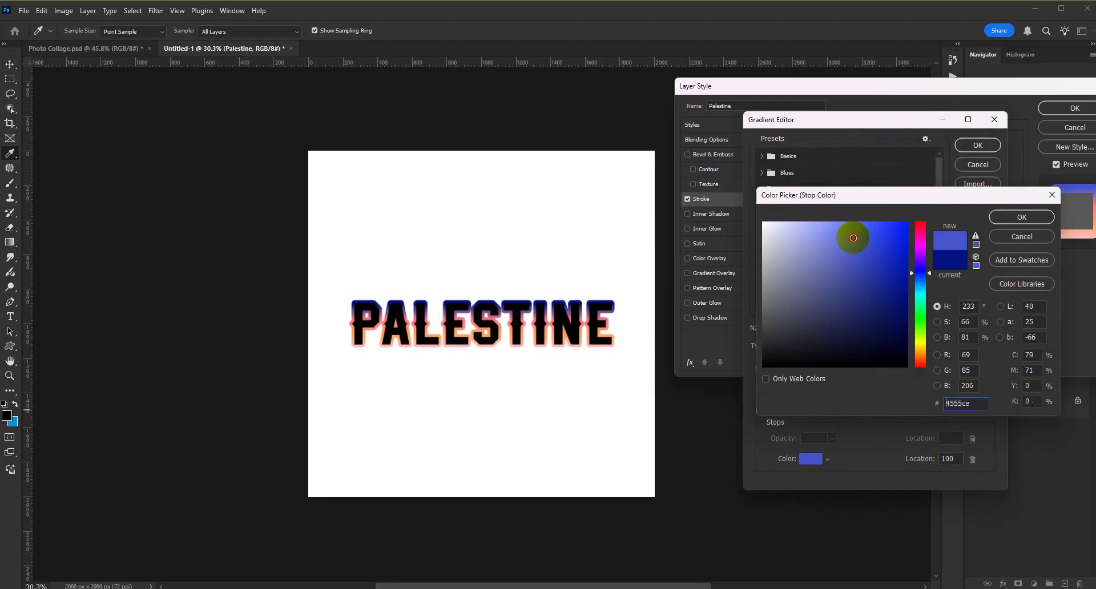
pyautogui.moveTo(921, 275); pyautogui.dragTo(921, 320)
pyautogui.moveTo(905, 248)
pyautogui.mouseDown()
pyautogui.moveTo(870, 247)
pyautogui.moveTo(898, 237)
pyautogui.mouseUp()
pyautogui.click(1022, 217)
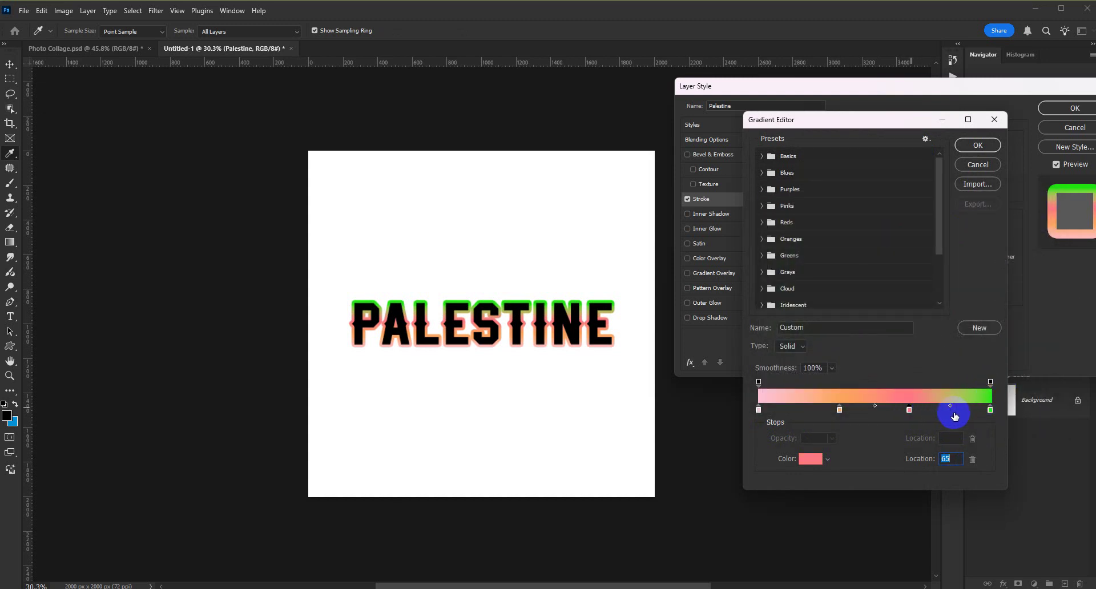
# - Add three color stops to the gradient and set the one at location 53 to white
pyautogui.click(951, 412)
pyautogui.click(790, 412)
pyautogui.click(883, 412)
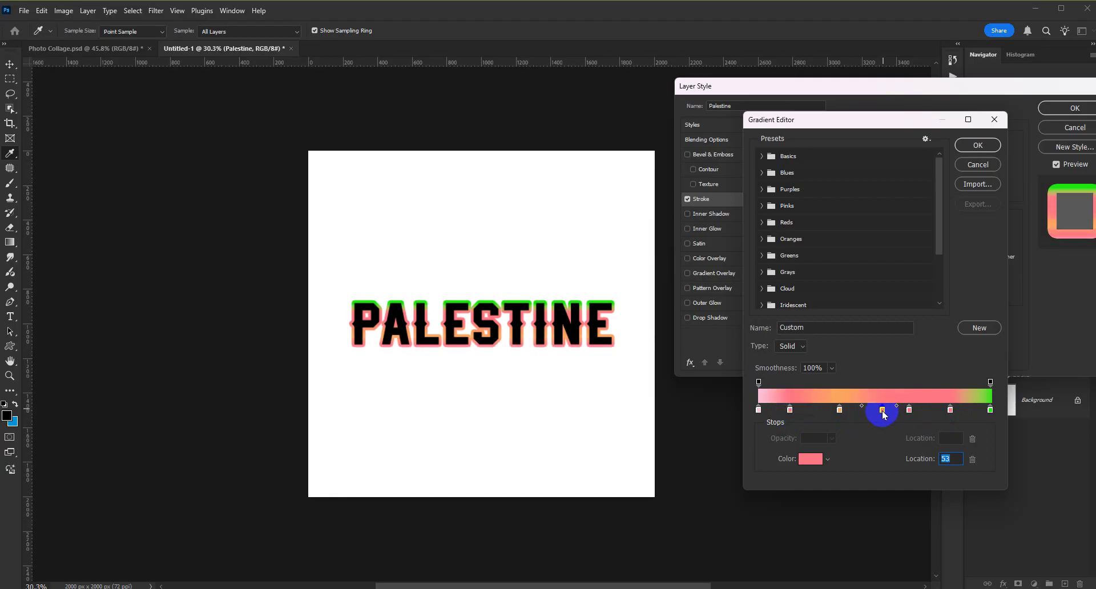
pyautogui.doubleClick(883, 411)
pyautogui.moveTo(844, 269); pyautogui.dragTo(716, 184)
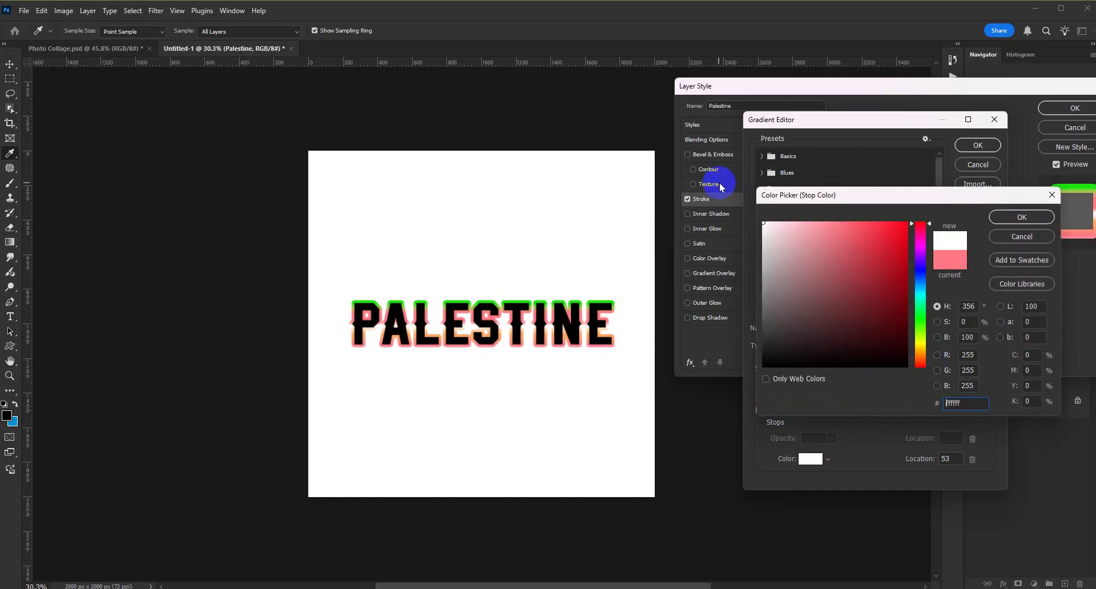
pyautogui.click(1022, 217)
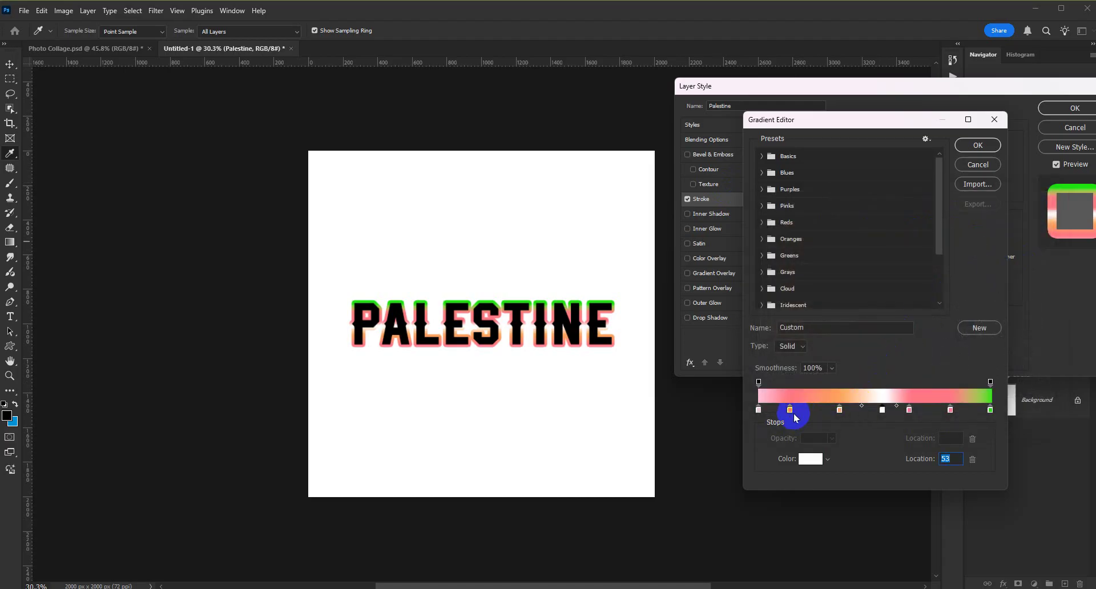
# - Remove the three added color stops, fine-tune the orange and pink stops with pink at location 65, and confirm the gradient
pyautogui.click(883, 410)
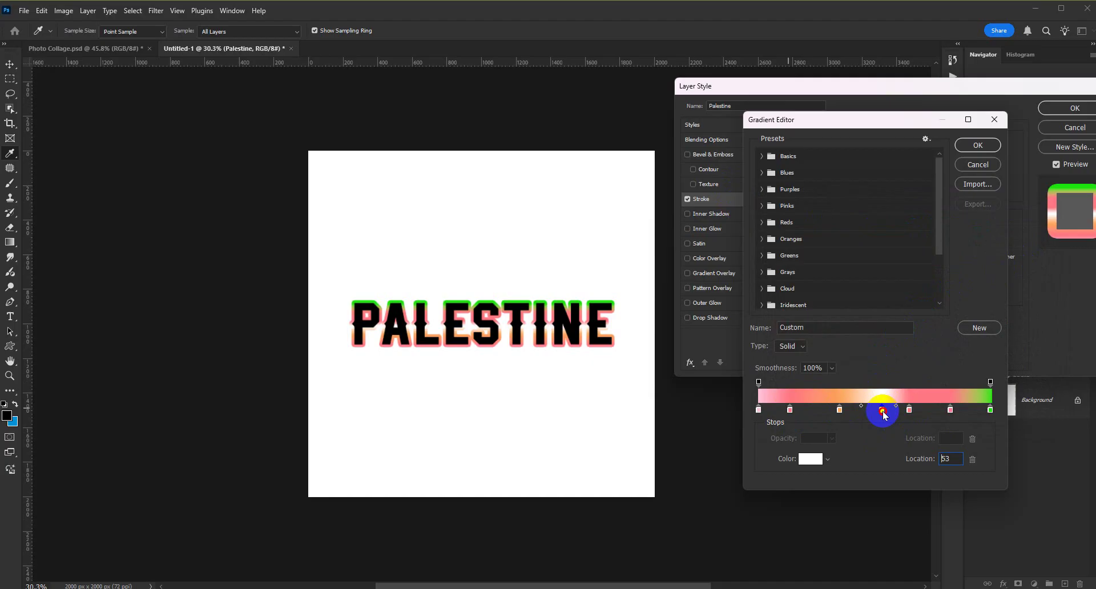
pyautogui.moveTo(885, 418); pyautogui.dragTo(891, 434)
pyautogui.moveTo(950, 410); pyautogui.dragTo(949, 440)
pyautogui.moveTo(790, 410); pyautogui.dragTo(835, 410)
pyautogui.click(838, 410)
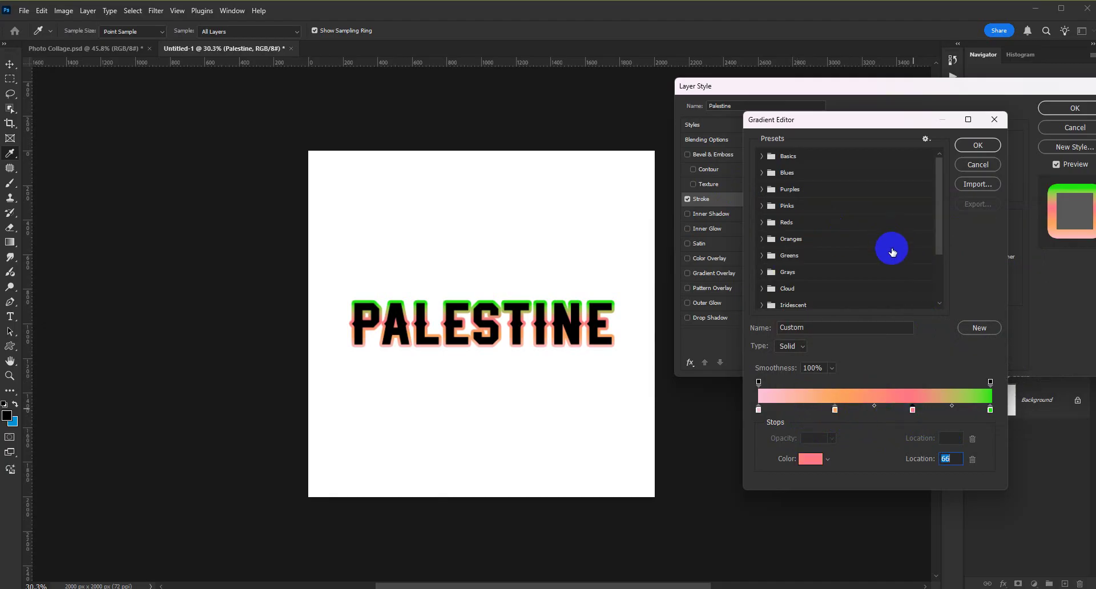
pyautogui.moveTo(836, 409); pyautogui.dragTo(831, 411)
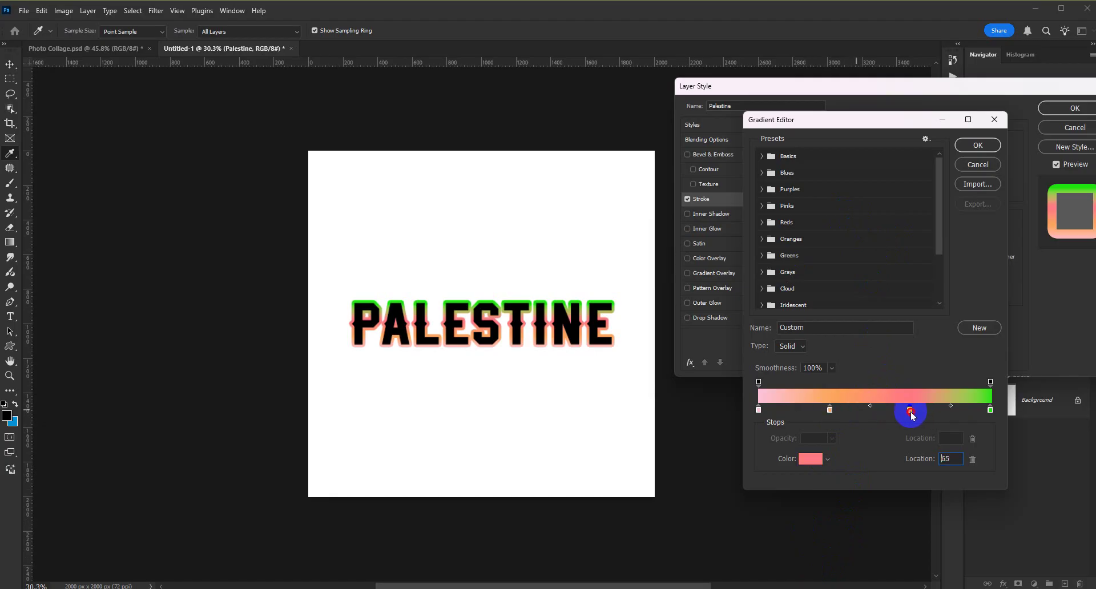
pyautogui.click(978, 145)
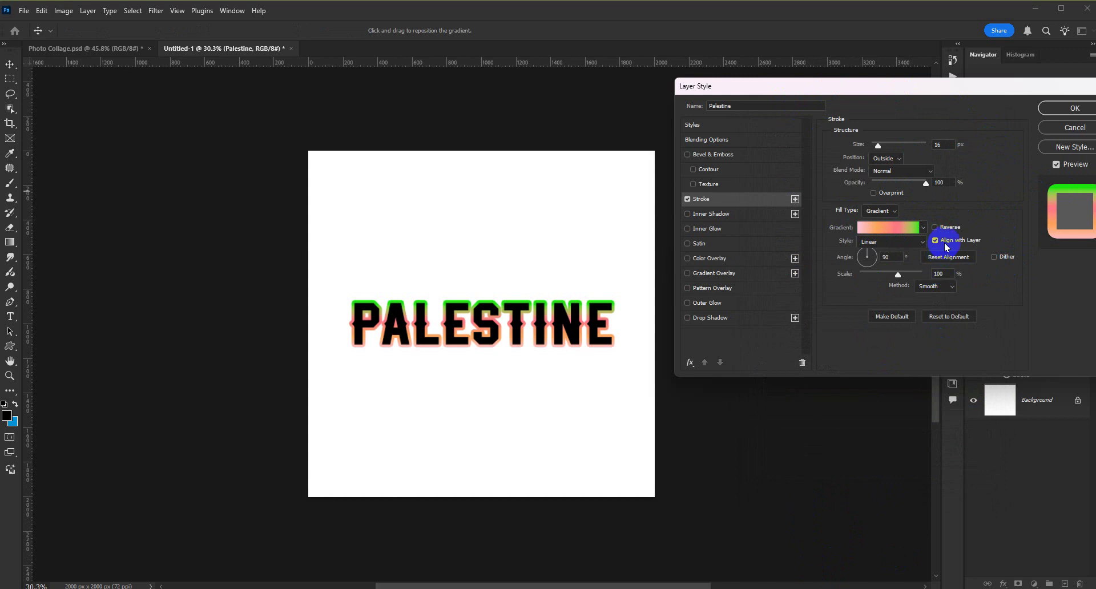
# - Try reversing the stroke's gradient and restore its original direction
pyautogui.click(936, 228)
pyautogui.click(937, 229)
pyautogui.click(936, 228)
pyautogui.click(936, 228)
# - Try the Radial style for the stroke's gradient and move its center toward the letter T
pyautogui.click(921, 242)
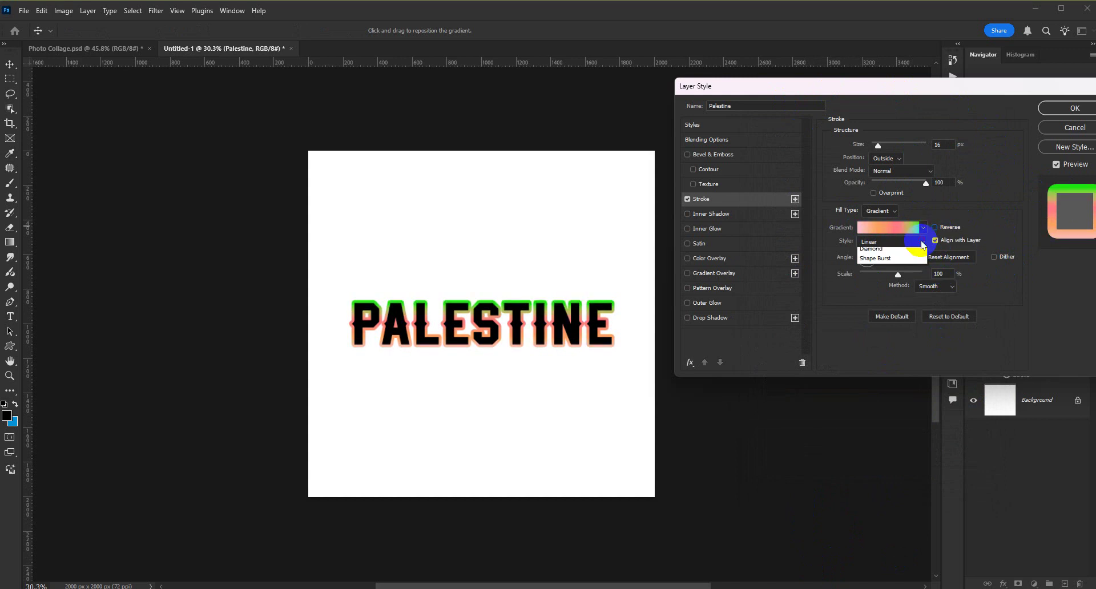
pyautogui.click(890, 263)
pyautogui.moveTo(485, 323)
pyautogui.mouseDown()
pyautogui.moveTo(567, 330)
pyautogui.moveTo(414, 323)
pyautogui.moveTo(503, 325)
pyautogui.moveTo(489, 303)
pyautogui.moveTo(531, 314)
pyautogui.mouseUp()
pyautogui.click(895, 243)
pyautogui.click(901, 244)
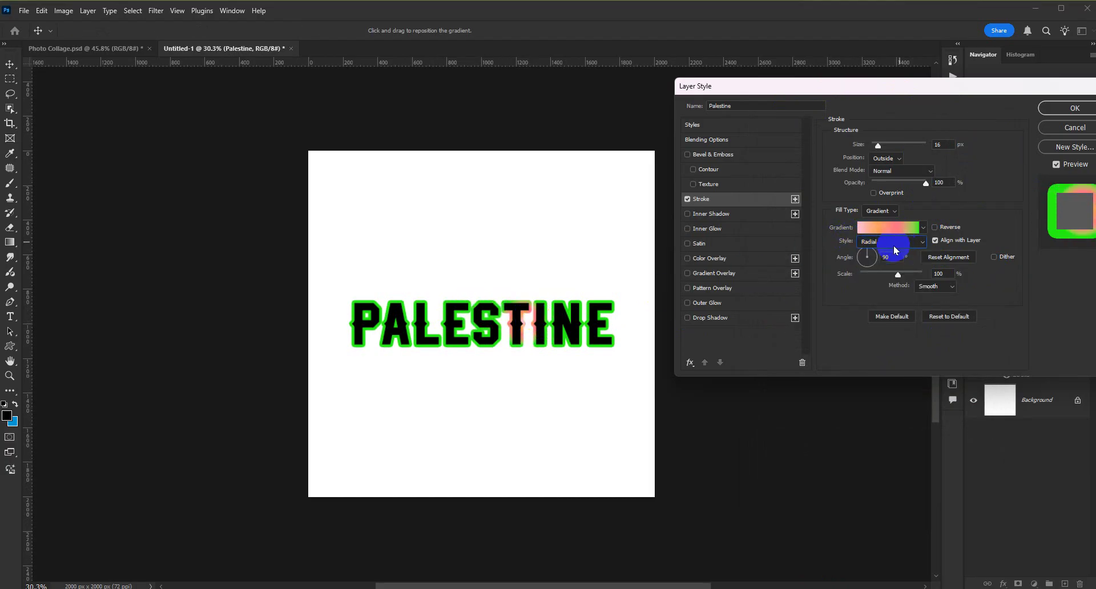
# - Try the Angle style for the stroke's gradient and move its center toward the letter S
pyautogui.click(892, 243)
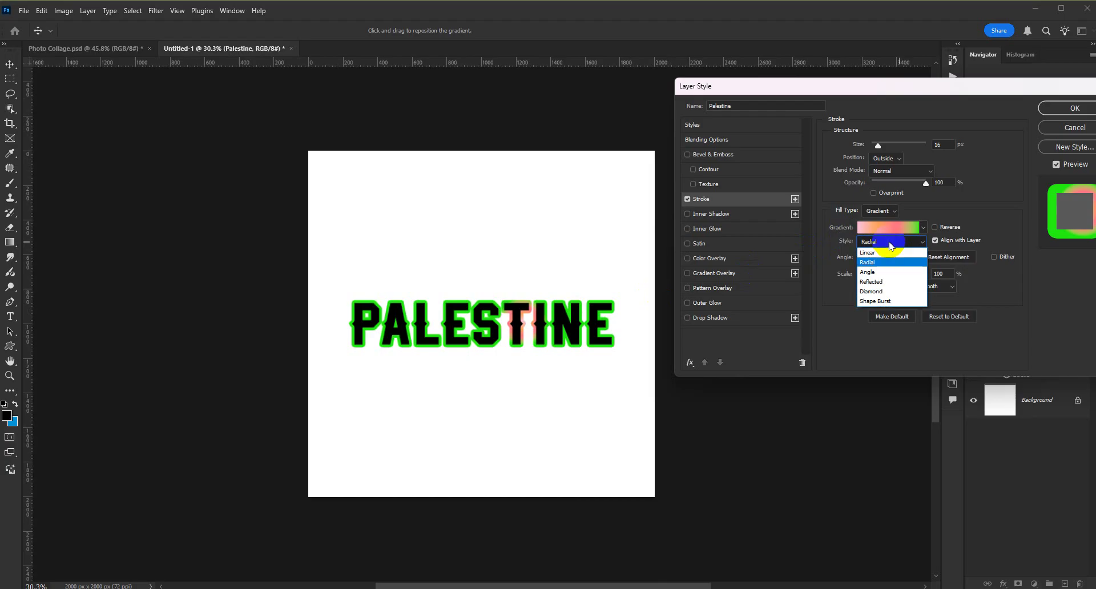
pyautogui.click(883, 272)
pyautogui.moveTo(522, 311)
pyautogui.mouseDown()
pyautogui.moveTo(511, 360)
pyautogui.moveTo(577, 341)
pyautogui.moveTo(485, 325)
pyautogui.moveTo(507, 345)
pyautogui.moveTo(571, 331)
pyautogui.moveTo(439, 323)
pyautogui.moveTo(463, 345)
pyautogui.moveTo(492, 351)
pyautogui.mouseUp()
# - Set the stroke gradient's style to Reflected and reposition the gradient over the text
pyautogui.click(889, 242)
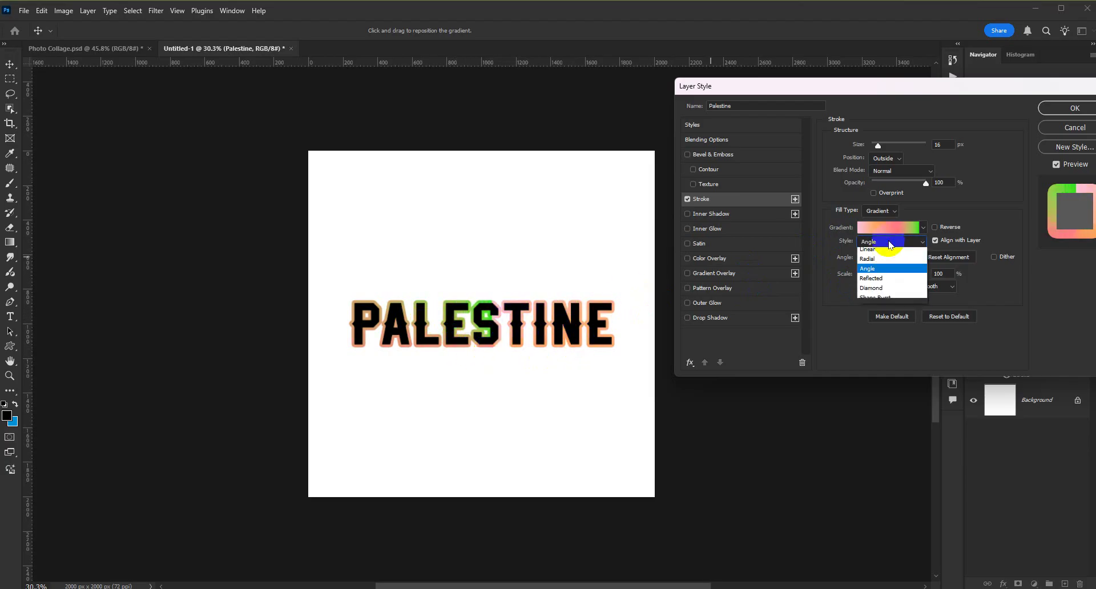
pyautogui.click(883, 281)
pyautogui.moveTo(573, 321); pyautogui.dragTo(572, 322)
pyautogui.click(915, 244)
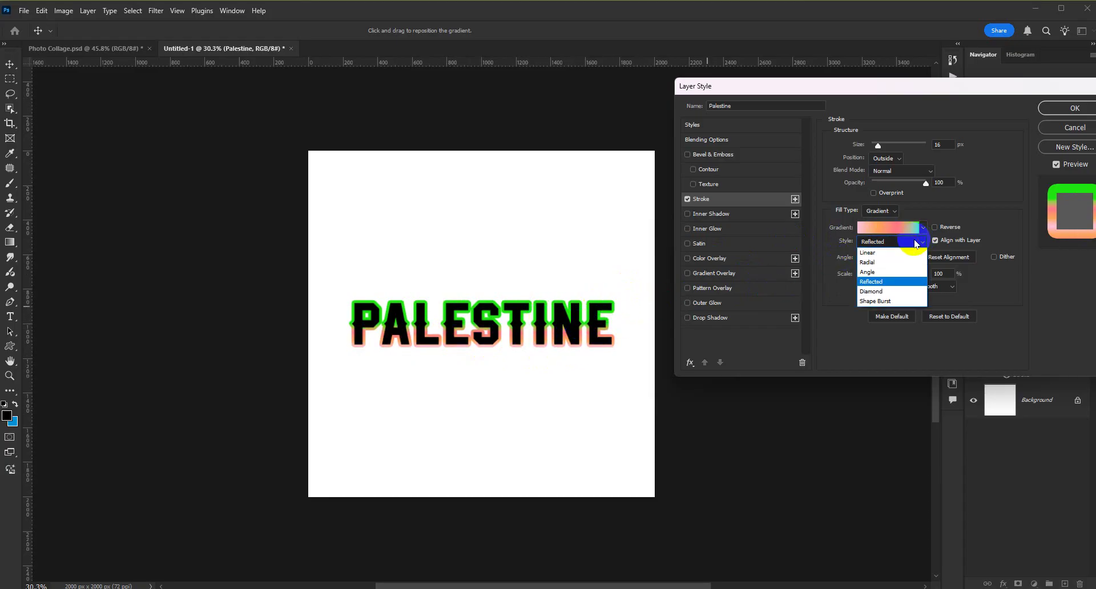
pyautogui.click(821, 260)
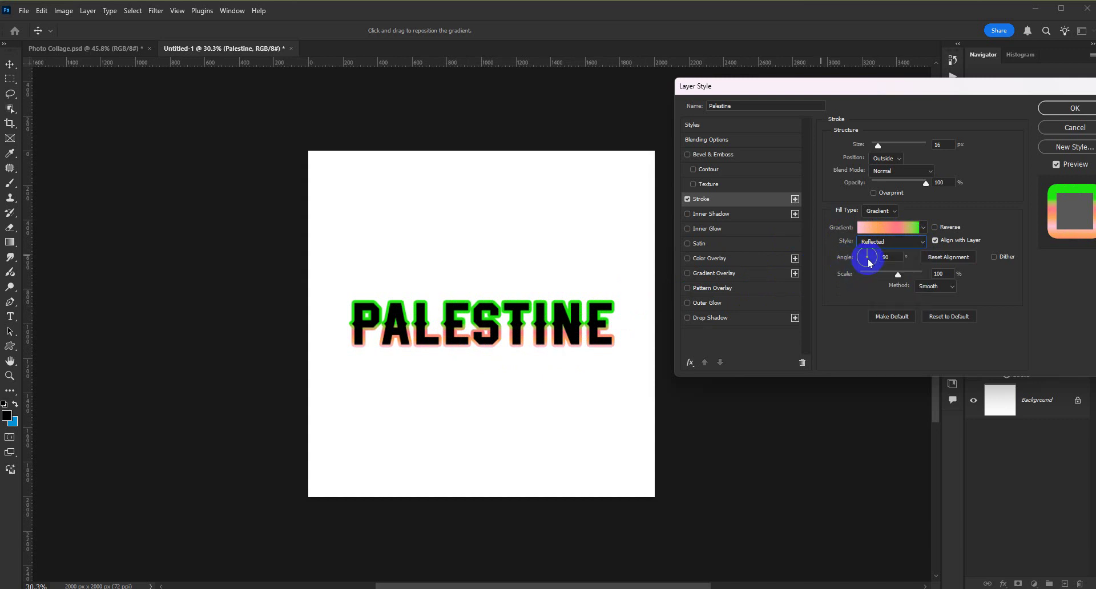
# - Set the reflected gradient's angle to 68° and scale to 120%, try repositioning it, and reset its alignment
pyautogui.moveTo(868, 257)
pyautogui.mouseDown()
pyautogui.moveTo(888, 278)
pyautogui.moveTo(868, 278)
pyautogui.moveTo(919, 277)
pyautogui.moveTo(907, 278)
pyautogui.mouseUp()
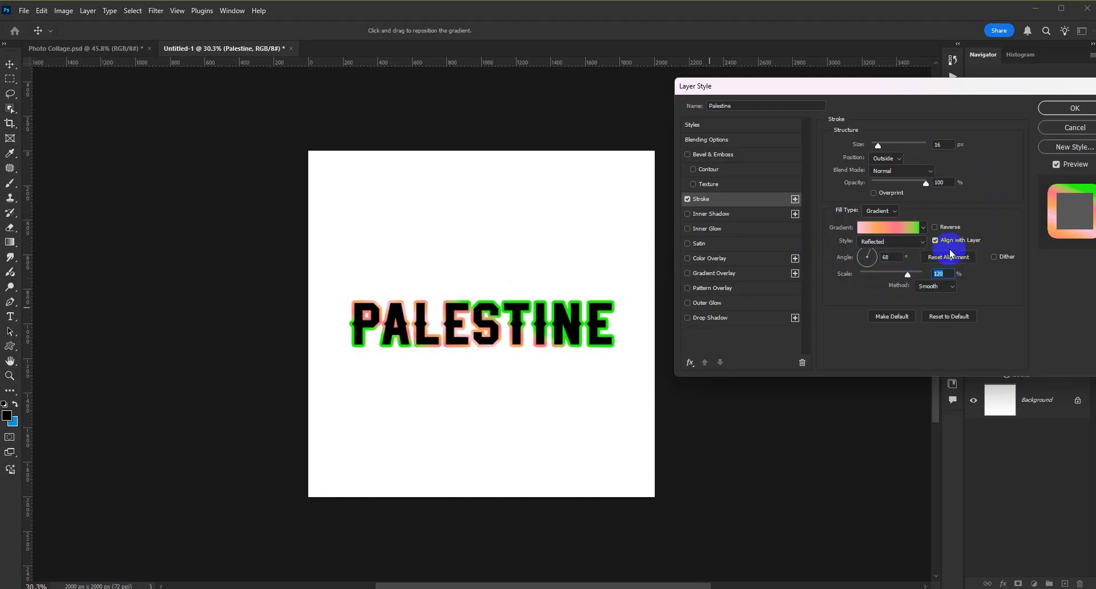
pyautogui.click(465, 335)
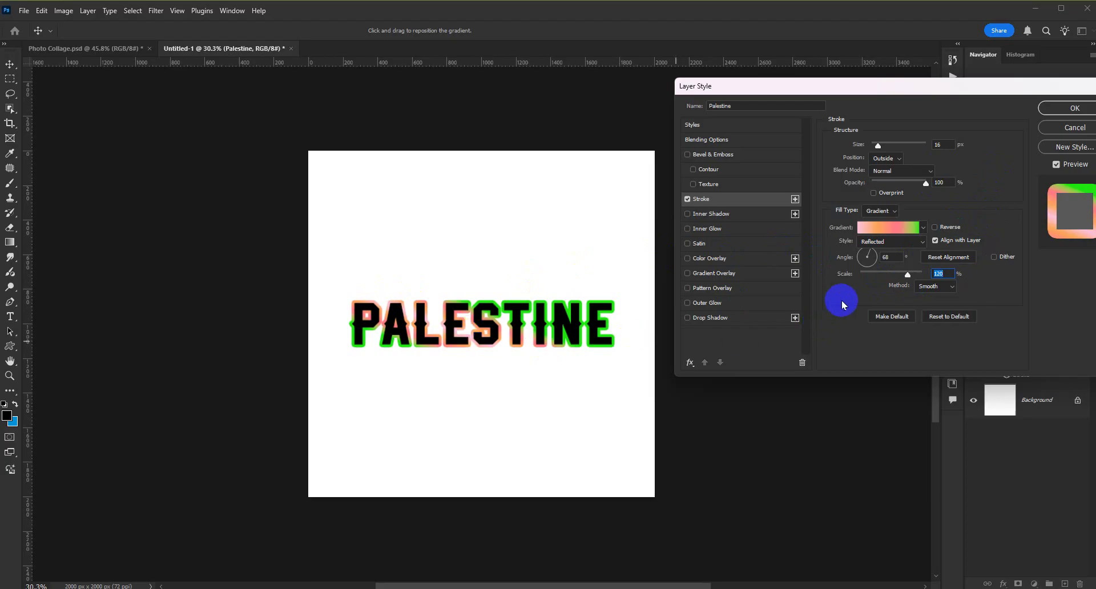
pyautogui.click(942, 258)
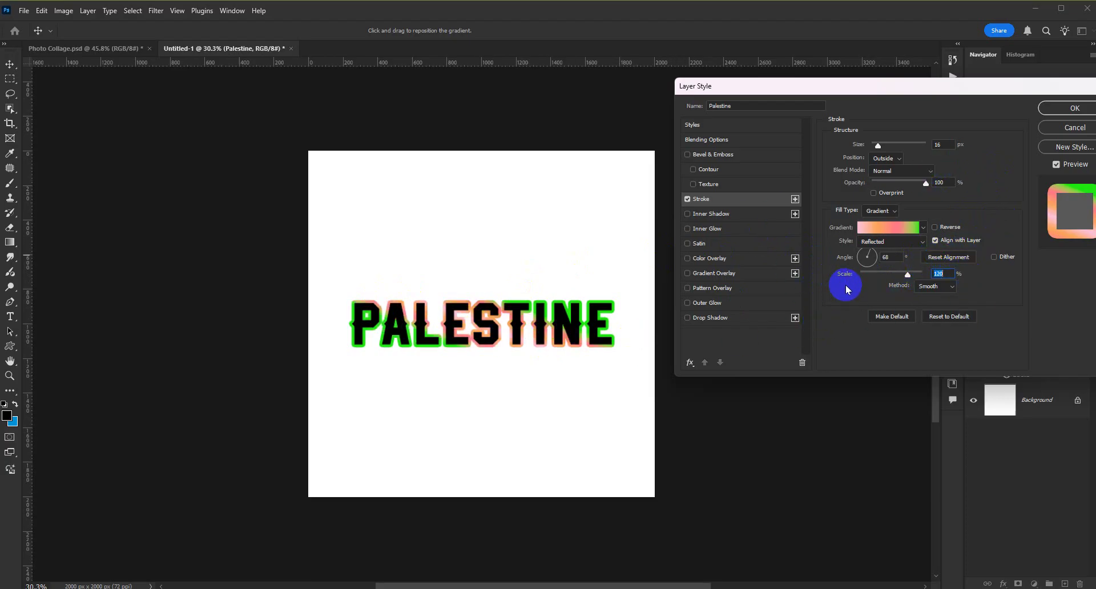
# - Try the Perceptual, Linear and Classic methods for the stroke's gradient and return it to Smooth
pyautogui.click(940, 286)
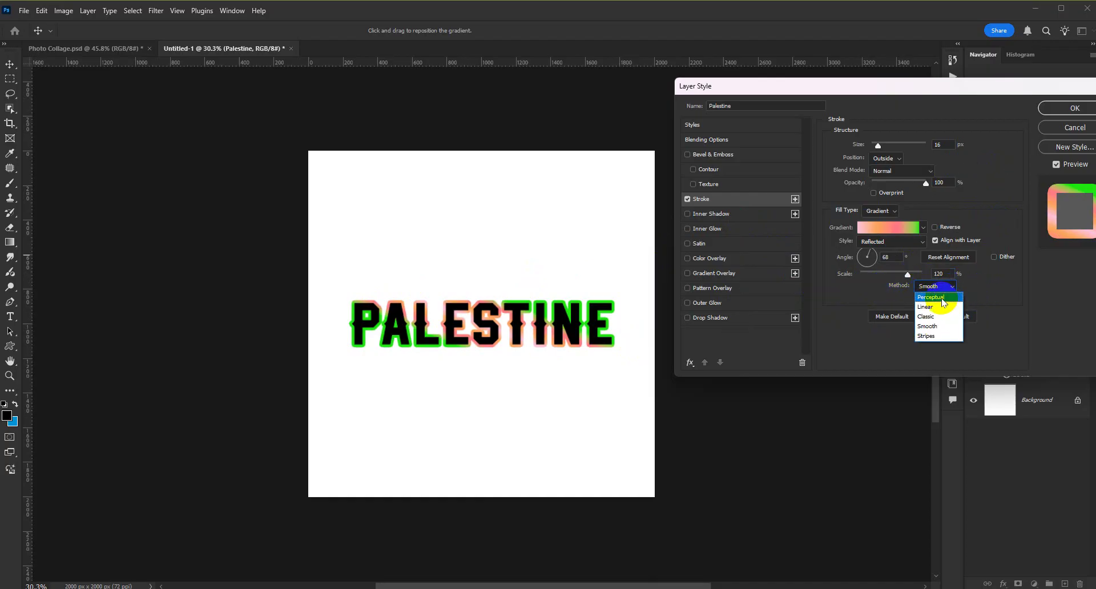
pyautogui.click(943, 298)
pyautogui.click(944, 291)
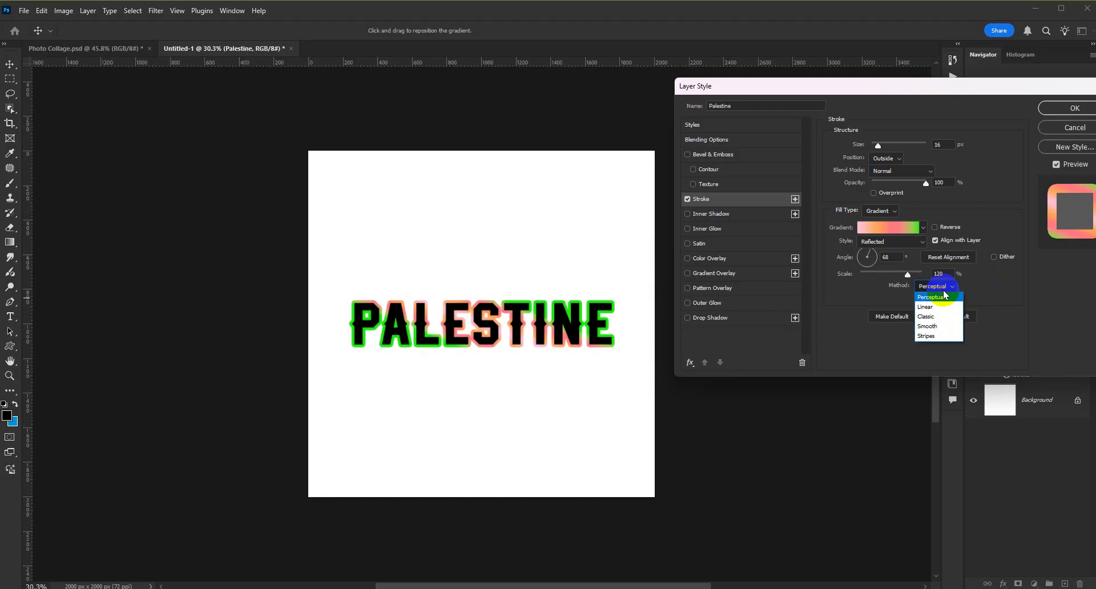
pyautogui.click(934, 308)
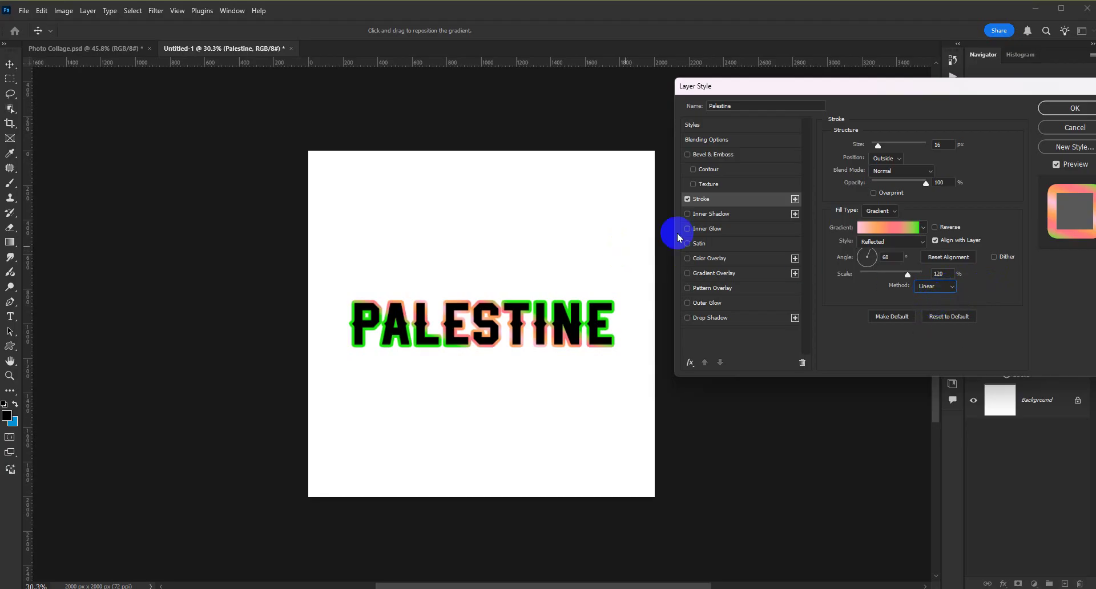
pyautogui.click(927, 286)
pyautogui.click(927, 316)
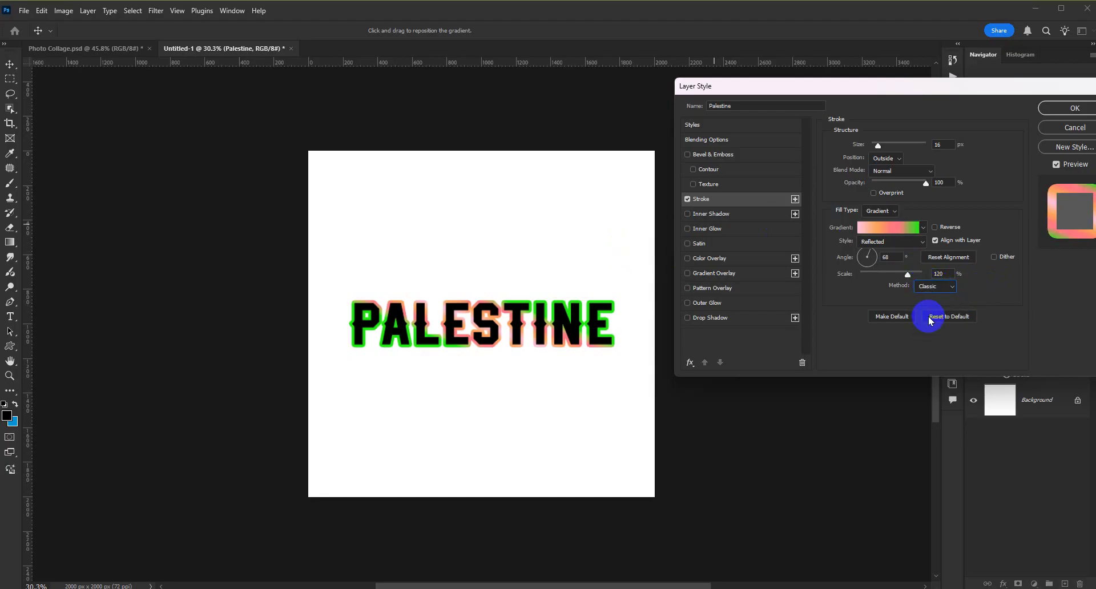
pyautogui.click(952, 293)
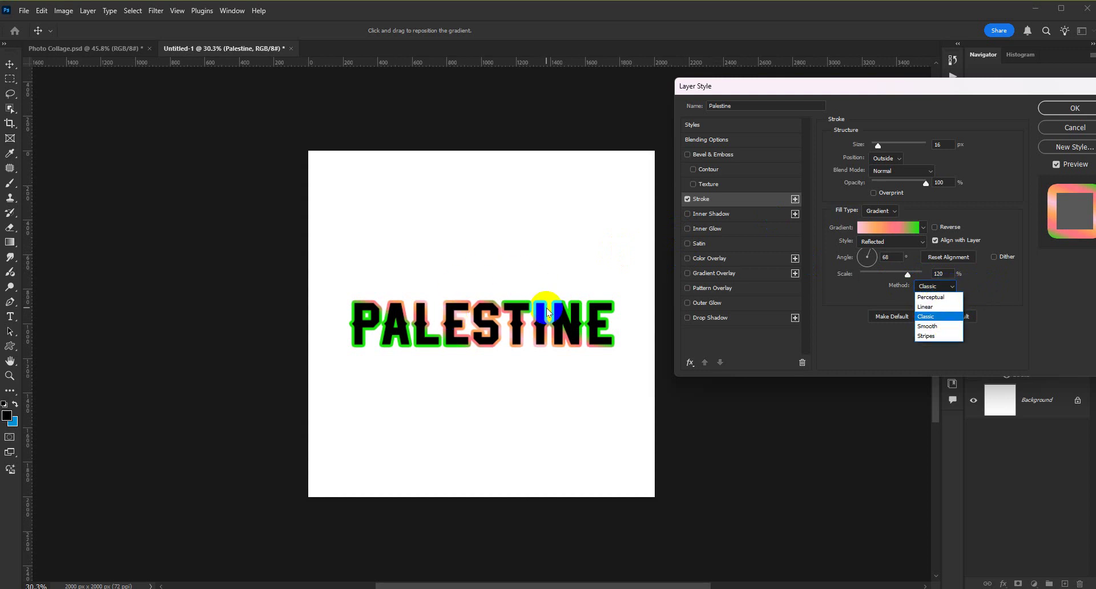
pyautogui.click(977, 293)
pyautogui.click(958, 291)
pyautogui.click(931, 326)
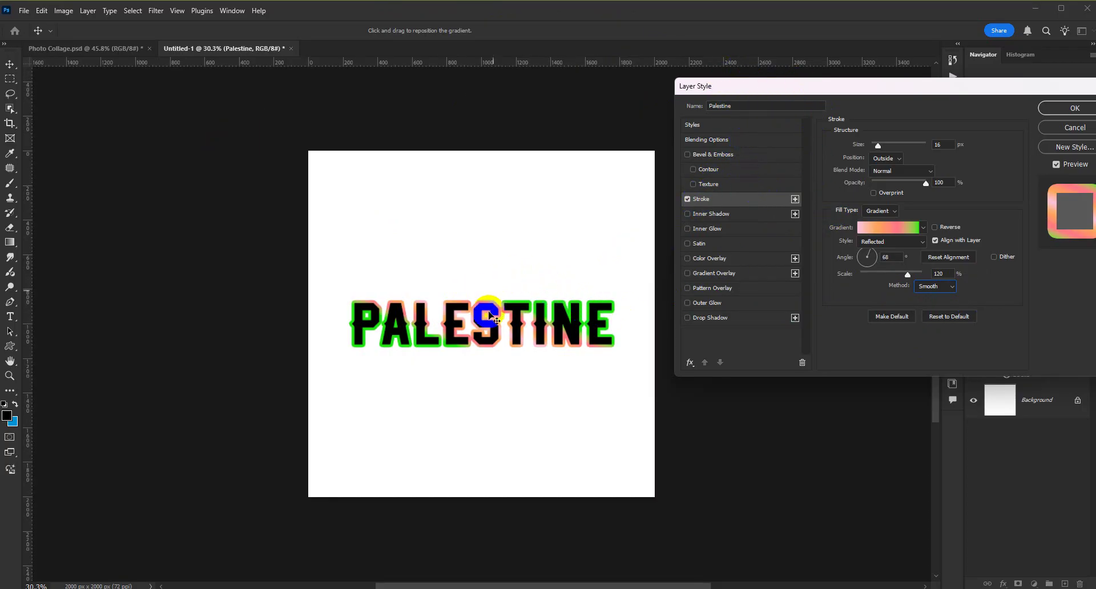
# - Add a second stroke to the text and set the lower one's size to 35 px
pyautogui.click(795, 199)
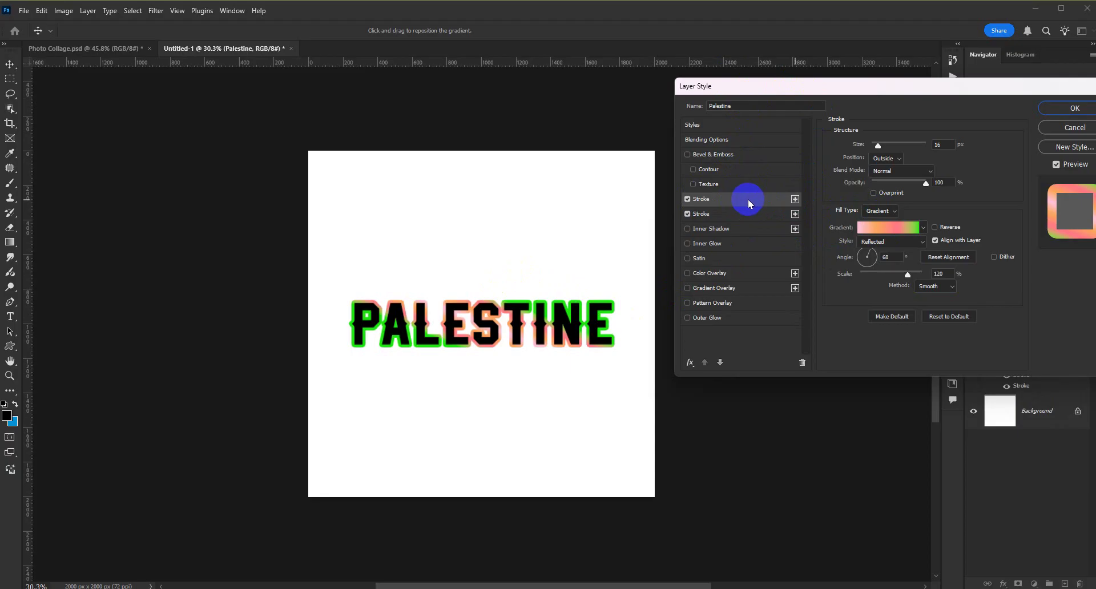
pyautogui.click(749, 213)
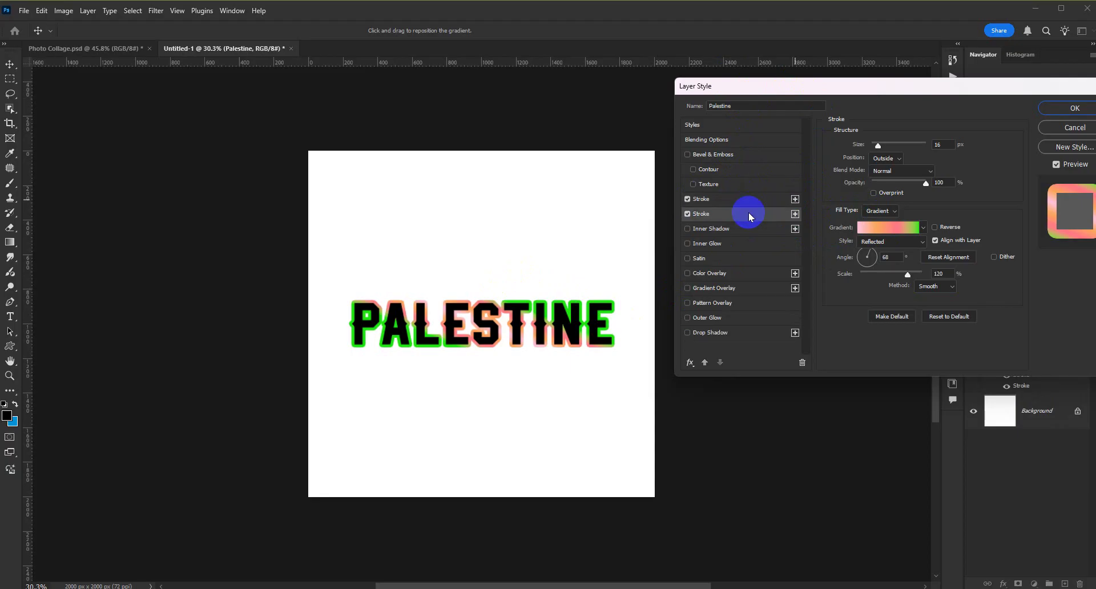
pyautogui.moveTo(878, 150); pyautogui.dragTo(883, 149)
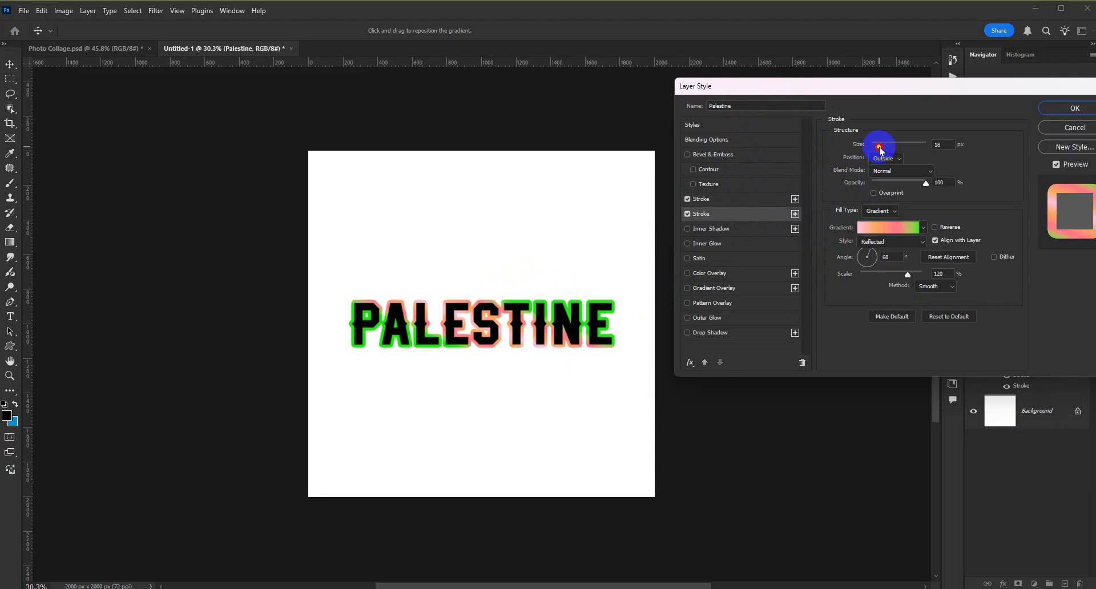
# - Change the second stroke's fill type to Color and make it black
pyautogui.click(923, 228)
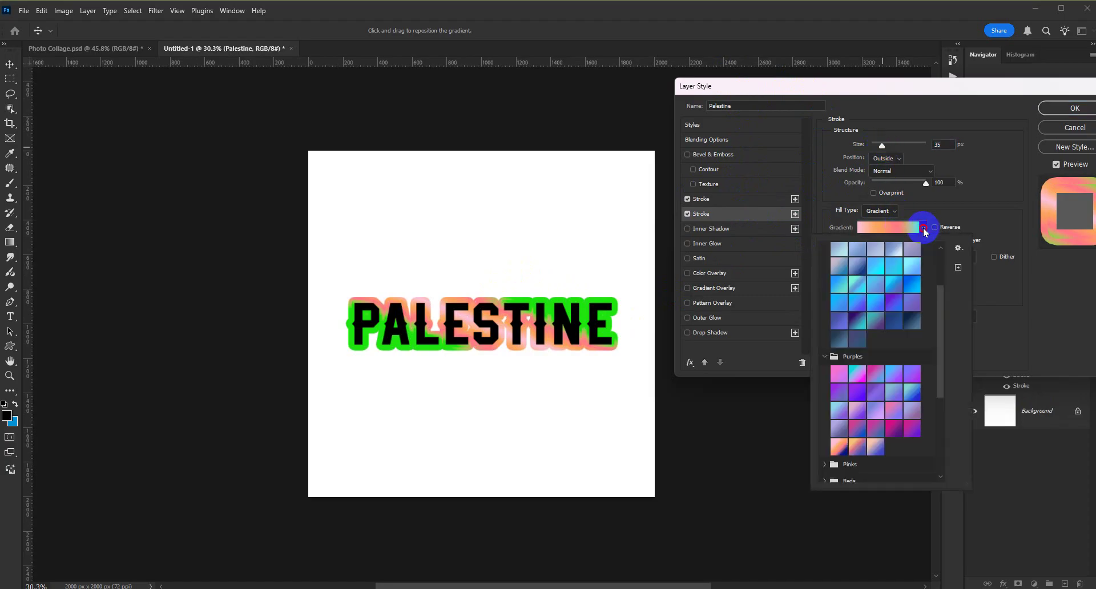
pyautogui.click(923, 228)
pyautogui.click(896, 211)
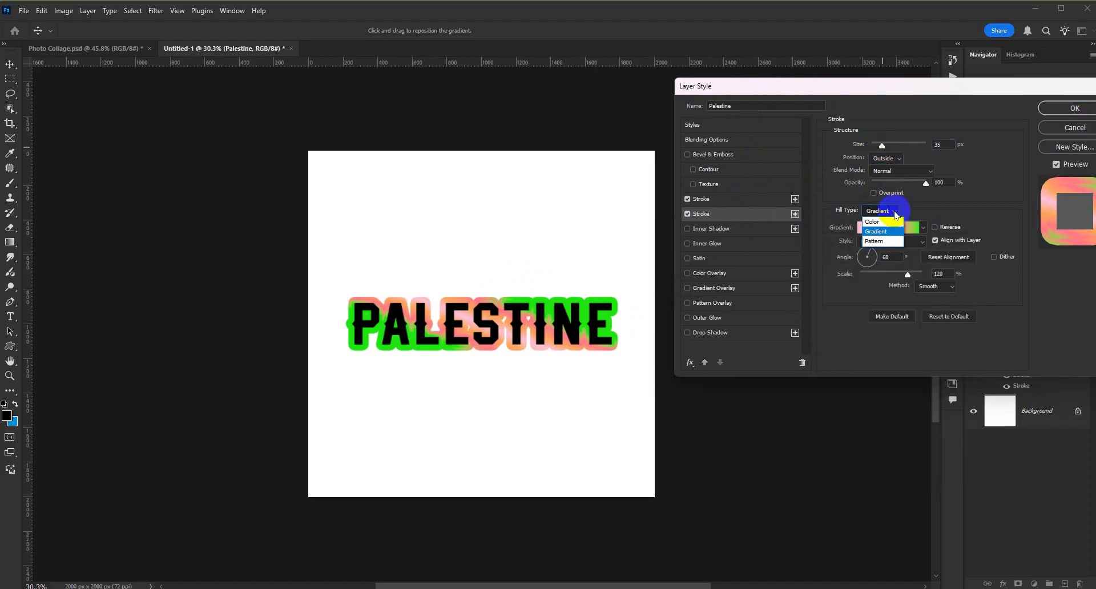
pyautogui.click(888, 225)
pyautogui.click(861, 237)
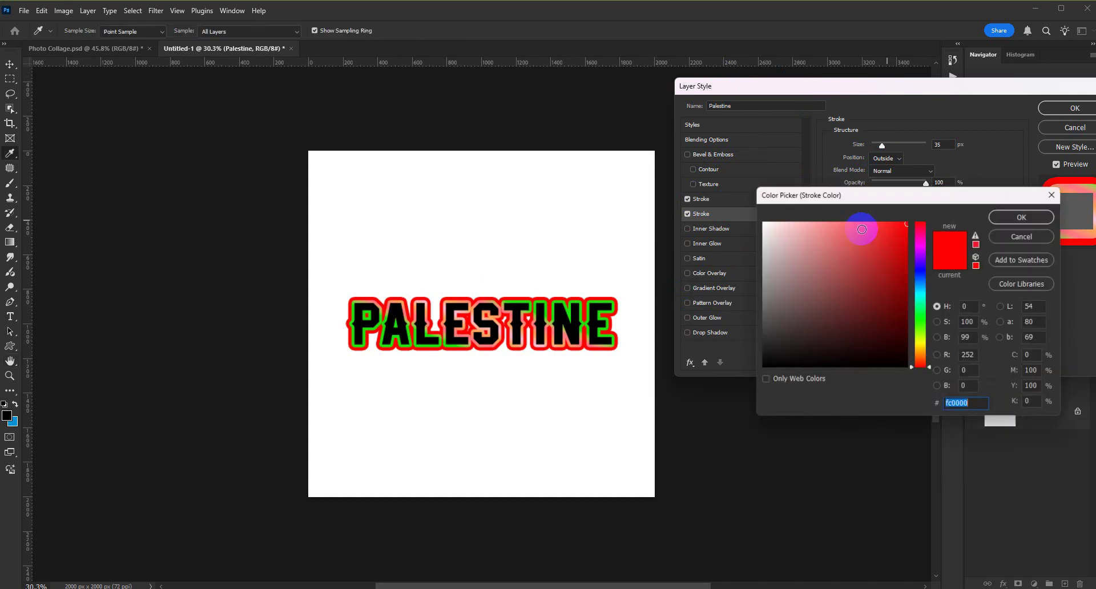
pyautogui.click(749, 370)
pyautogui.moveTo(749, 371)
pyautogui.mouseDown()
pyautogui.moveTo(698, 396)
pyautogui.moveTo(600, 322)
pyautogui.moveTo(621, 305)
pyautogui.moveTo(625, 315)
pyautogui.mouseUp()
pyautogui.click(1023, 221)
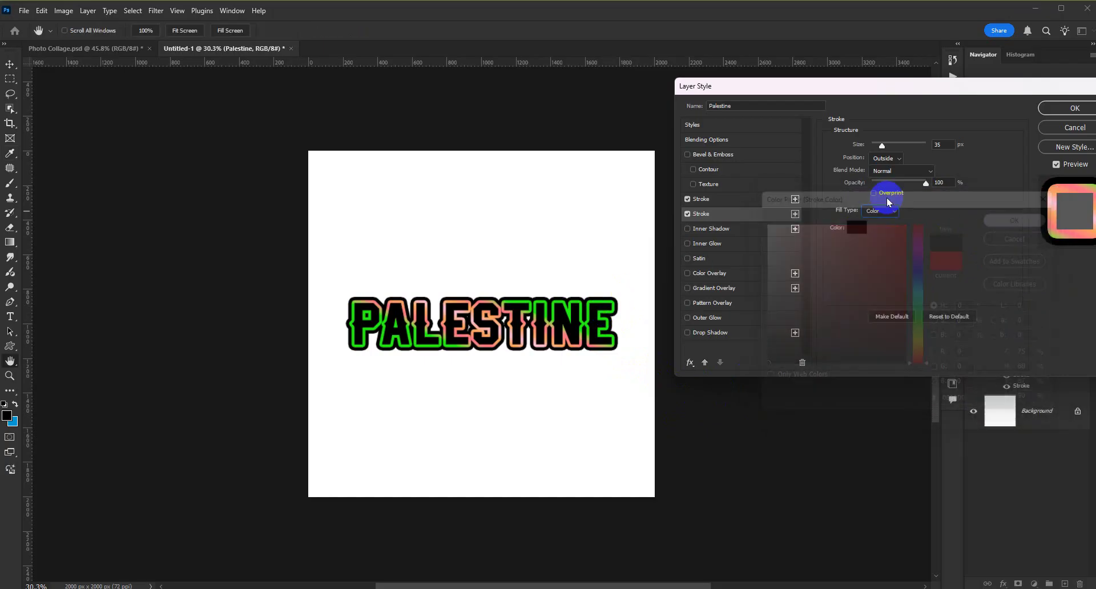
# - Add a third stroke below the black one, colored ff6666 with a size of 46 px
pyautogui.click(795, 215)
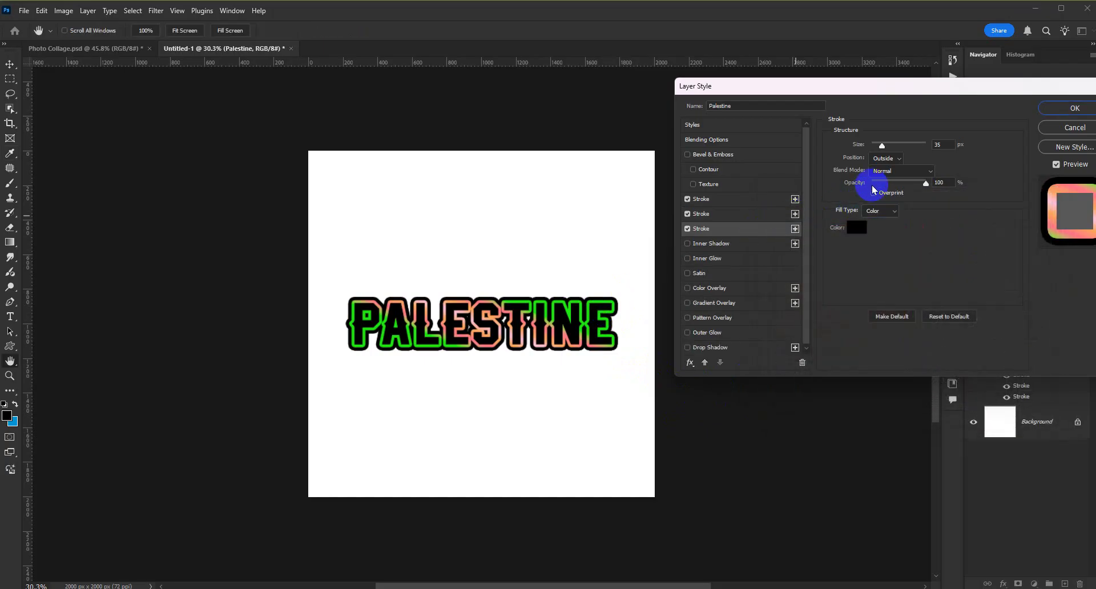
pyautogui.moveTo(882, 149); pyautogui.dragTo(886, 152)
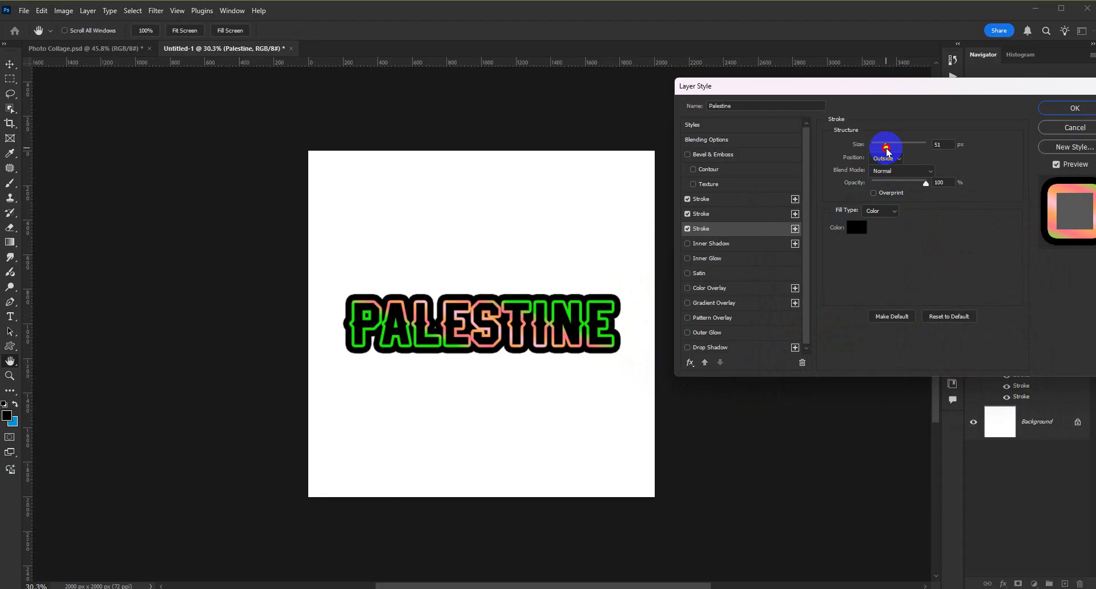
pyautogui.click(862, 227)
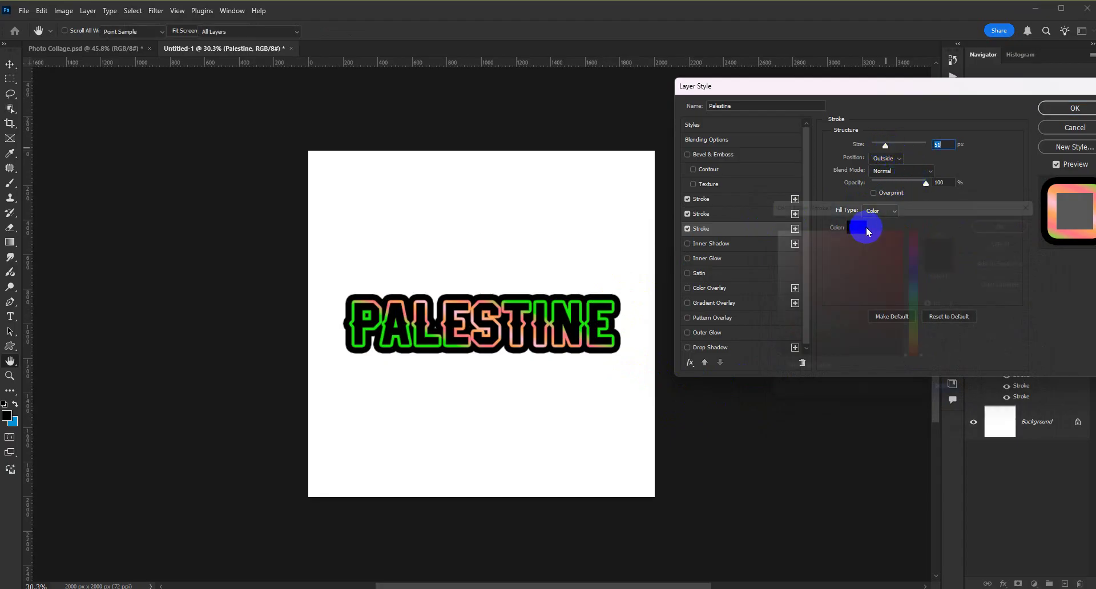
pyautogui.moveTo(864, 251); pyautogui.dragTo(937, 197)
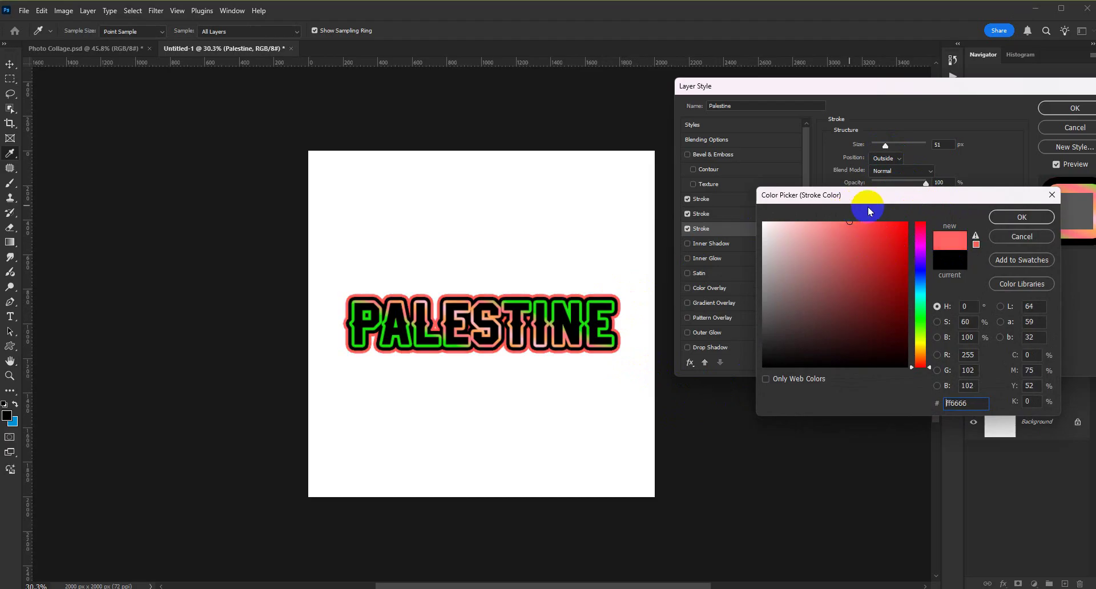
pyautogui.click(1022, 217)
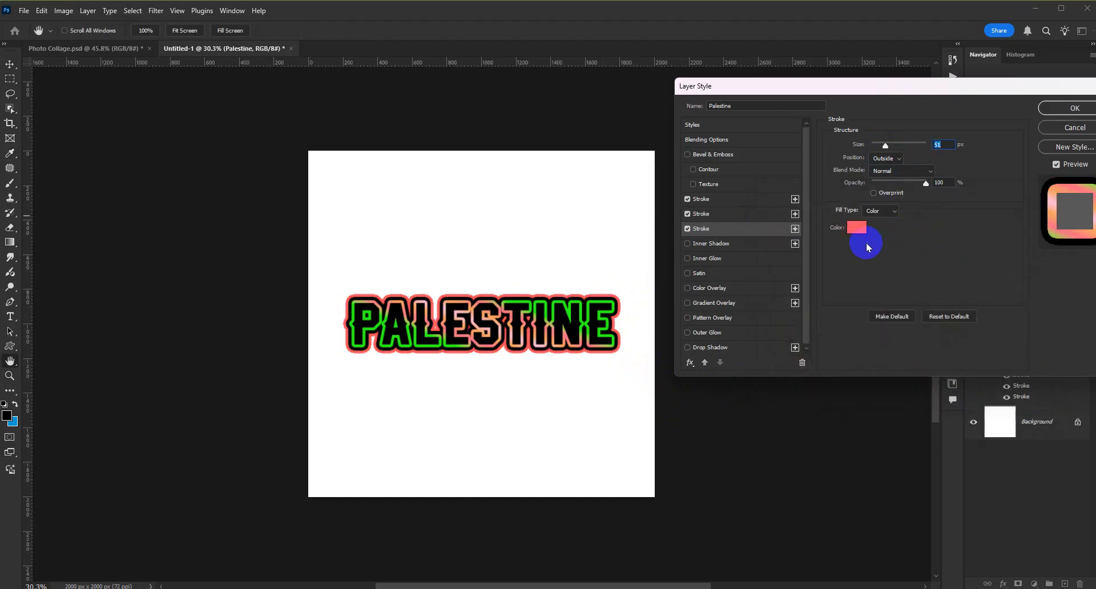
pyautogui.moveTo(885, 146); pyautogui.dragTo(885, 151)
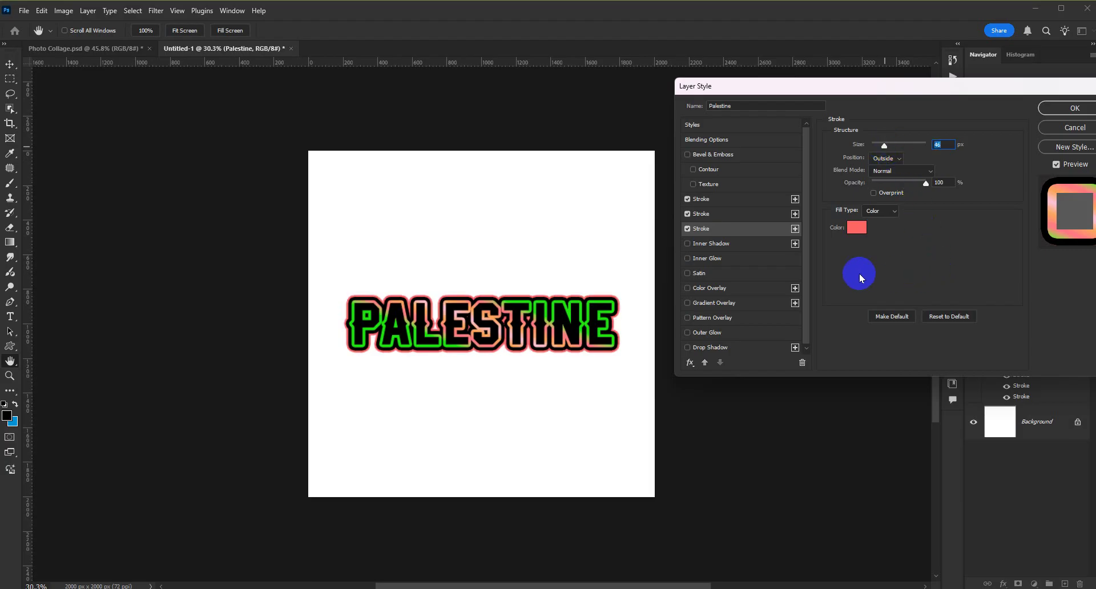
# - Add a fourth stroke to the text and set its color to white
pyautogui.click(795, 230)
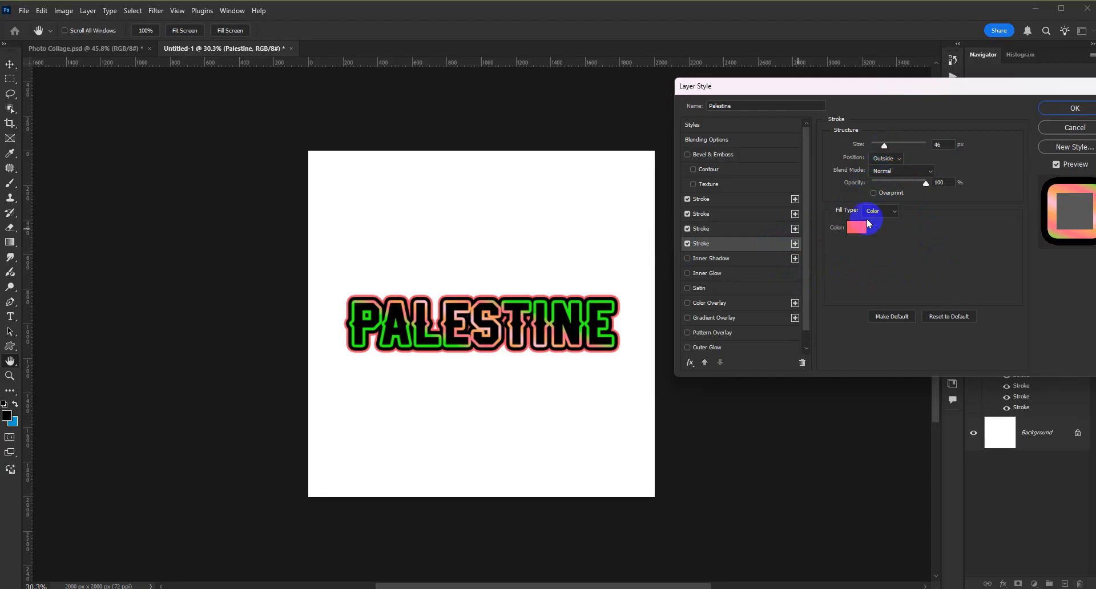
pyautogui.click(857, 228)
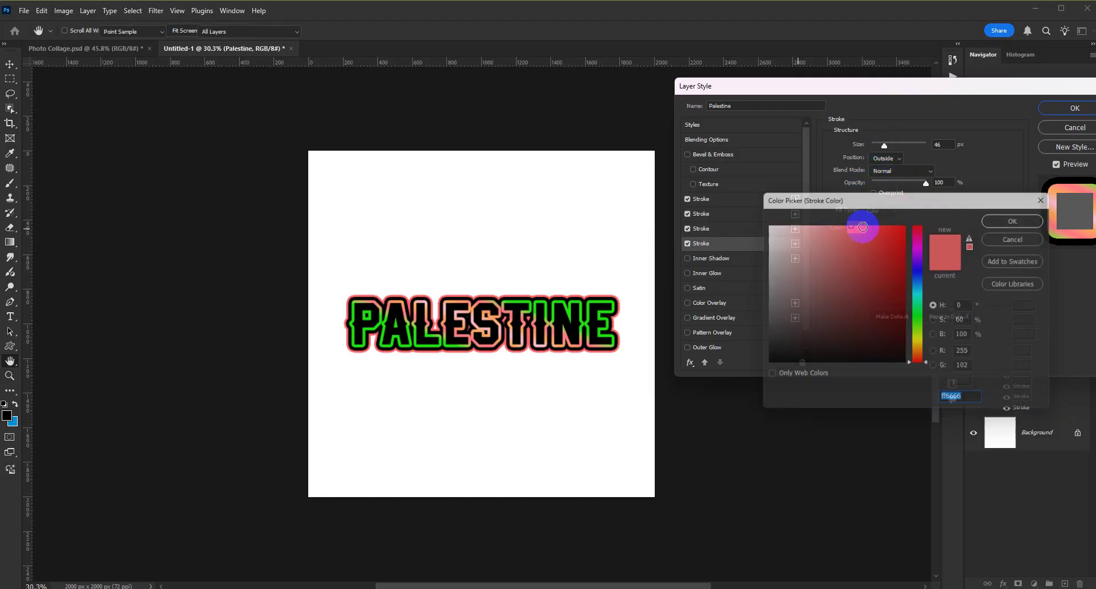
pyautogui.click(921, 293)
pyautogui.click(590, 300)
pyautogui.click(1009, 215)
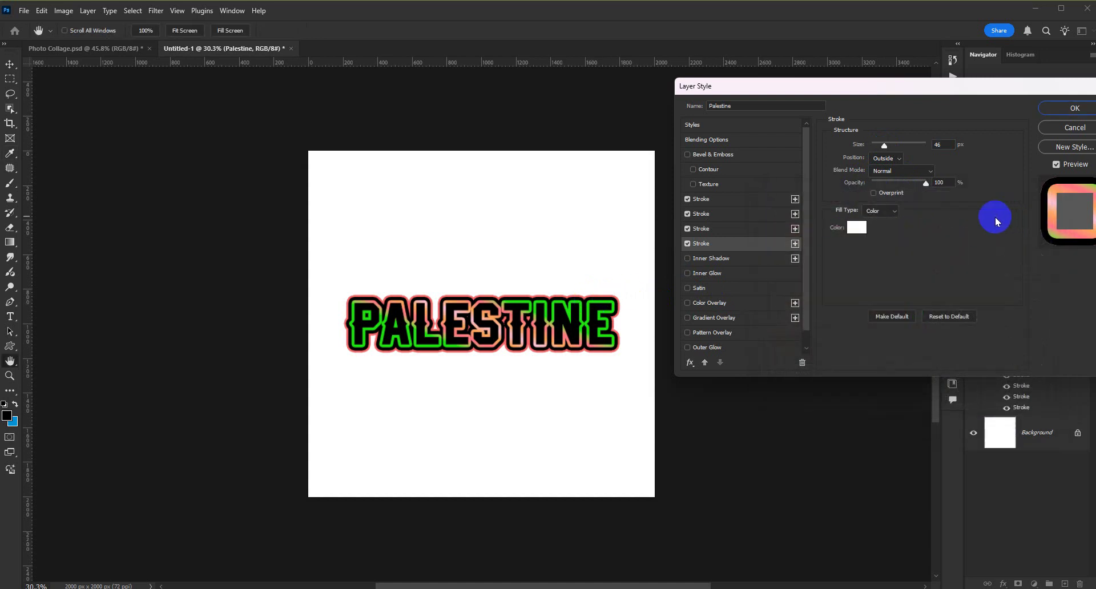
# - Recolor the fourth stroke to green 00ff00 and set its size to 59 px
pyautogui.click(860, 229)
pyautogui.moveTo(562, 296); pyautogui.dragTo(558, 298)
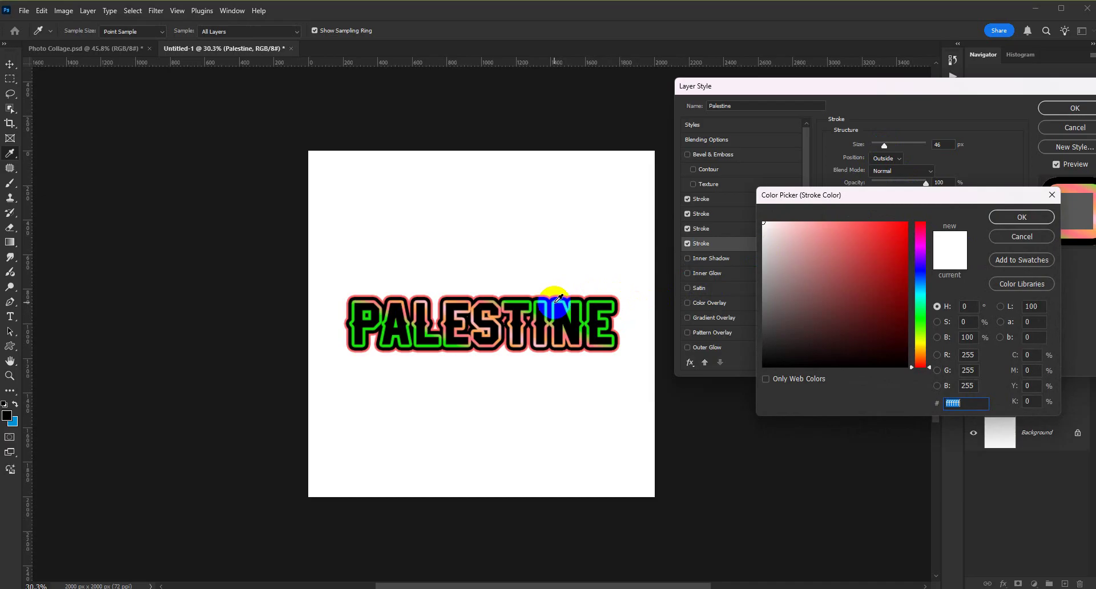
pyautogui.click(919, 318)
pyautogui.moveTo(893, 251); pyautogui.dragTo(921, 218)
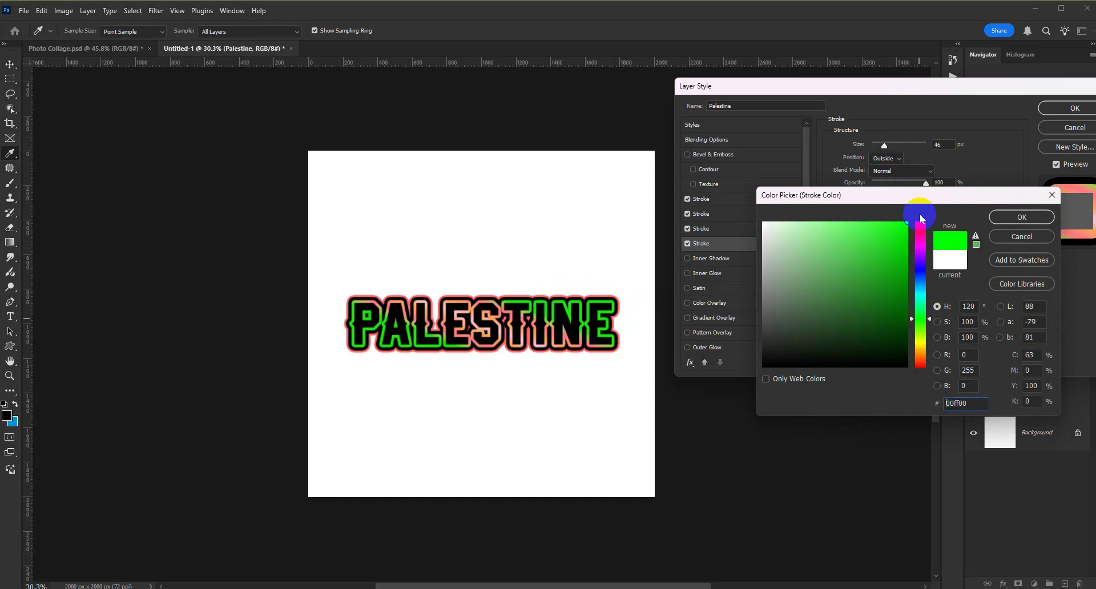
pyautogui.click(1035, 217)
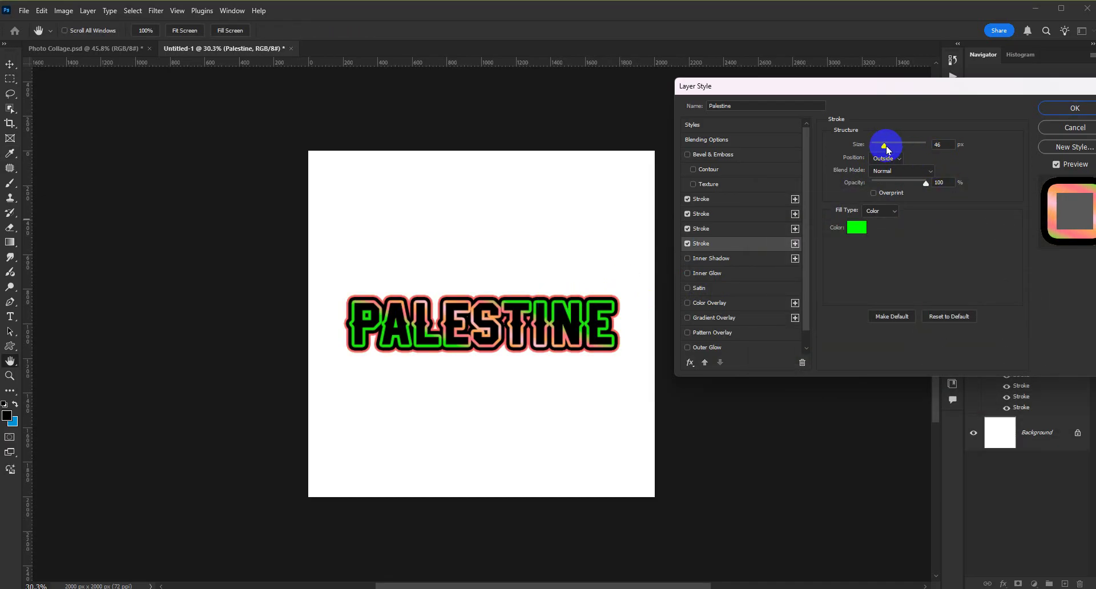
pyautogui.moveTo(887, 149); pyautogui.dragTo(889, 149)
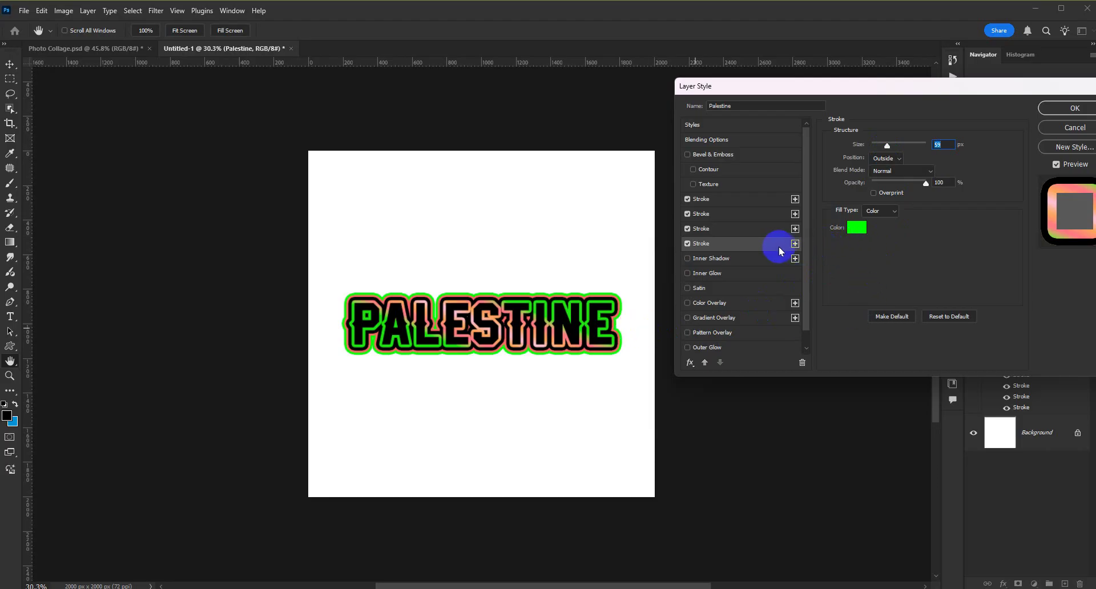
# - Delete the green fourth stroke from the text's layer effects
pyautogui.click(736, 248)
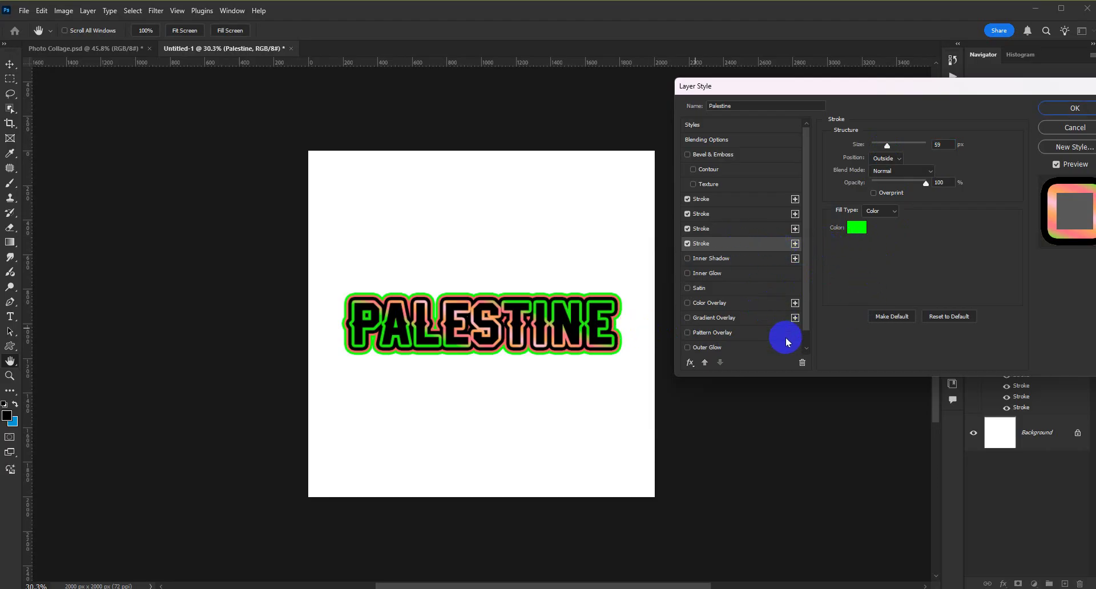
pyautogui.click(802, 362)
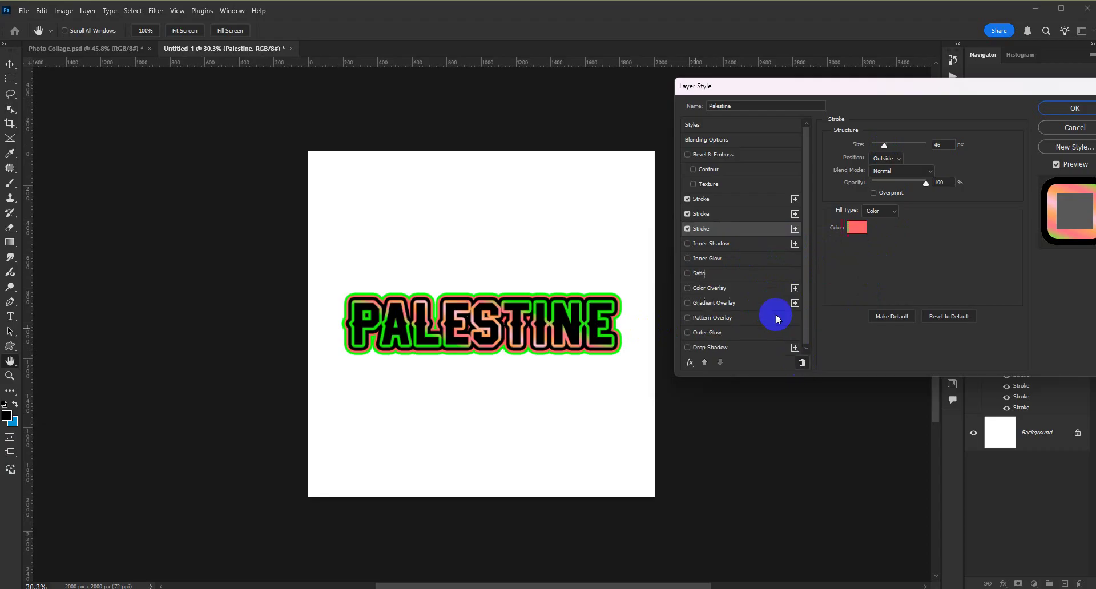
# - Delete the pink and black strokes from the text's layer effects, keeping only the gradient stroke
pyautogui.click(802, 362)
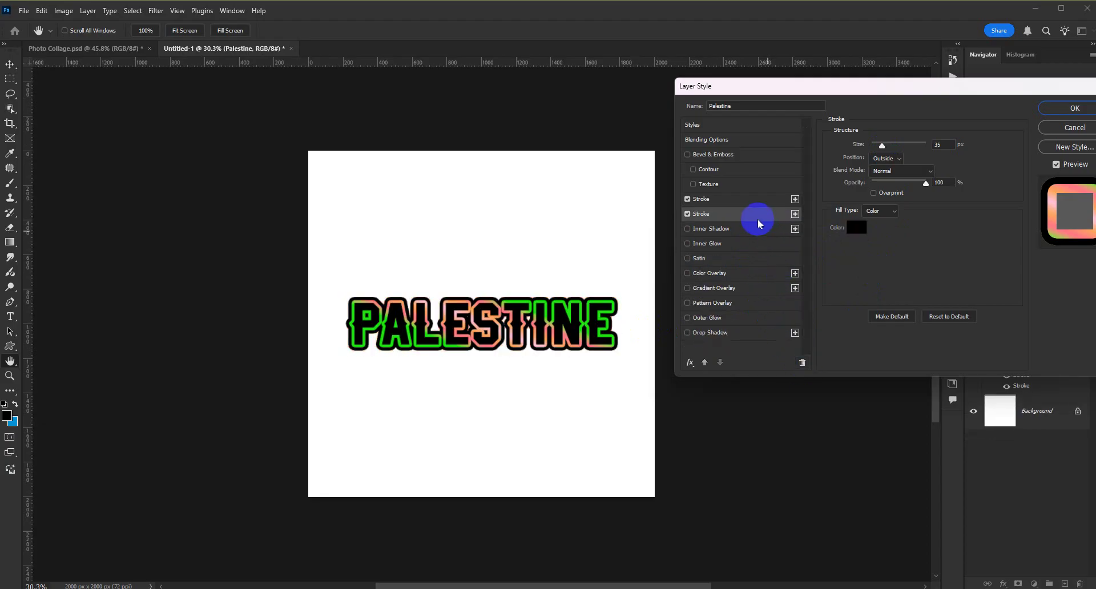
pyautogui.click(802, 363)
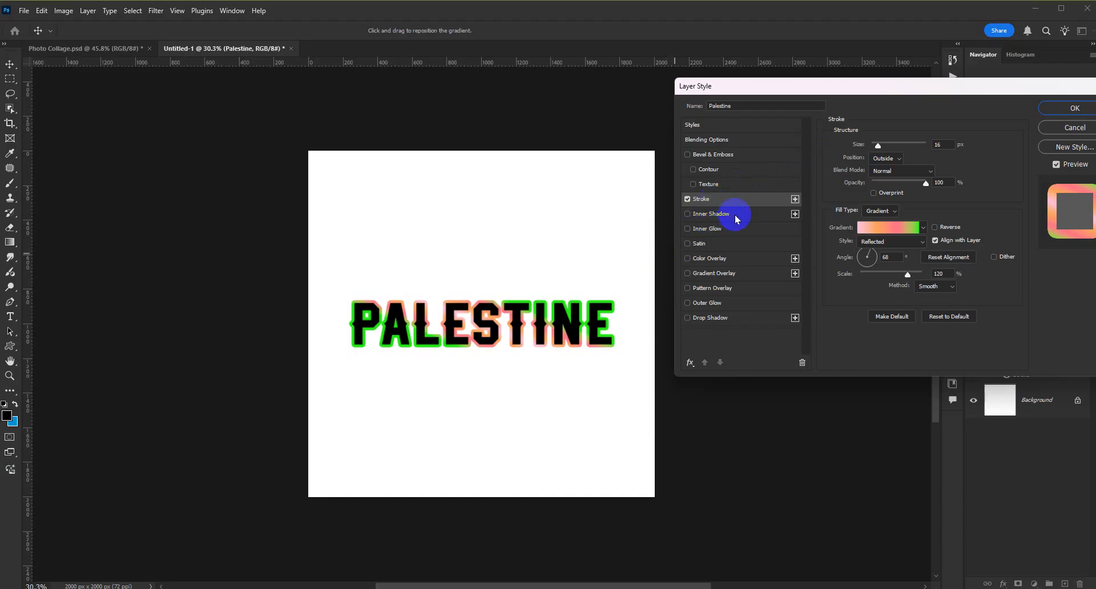
pyautogui.click(579, 346)
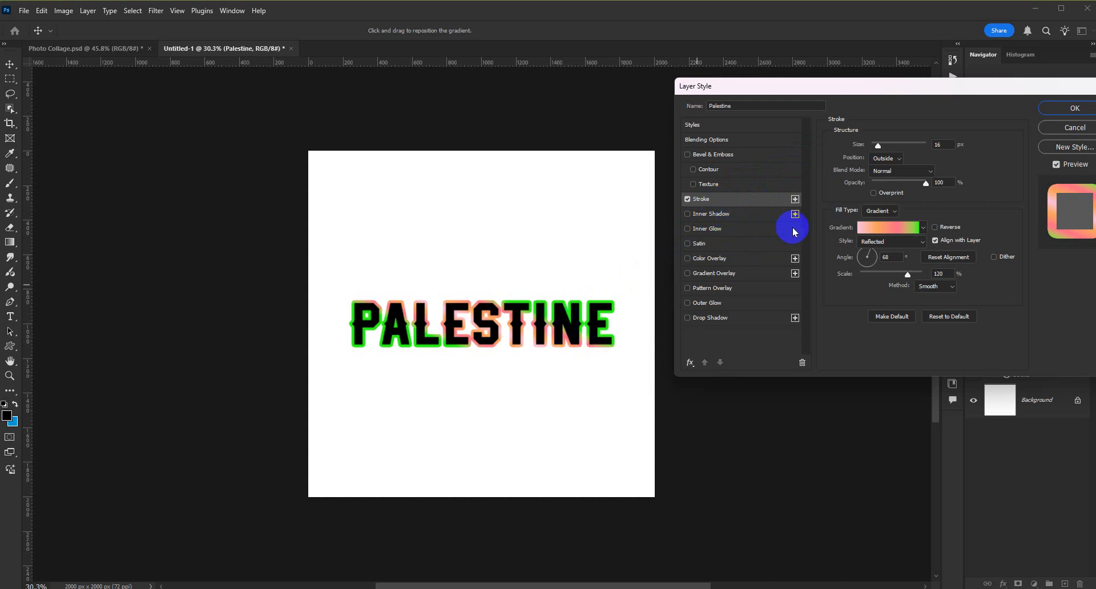
# - Add a black drop shadow to the text with Normal blend mode, distance 102 px and size 62 px
pyautogui.click(758, 323)
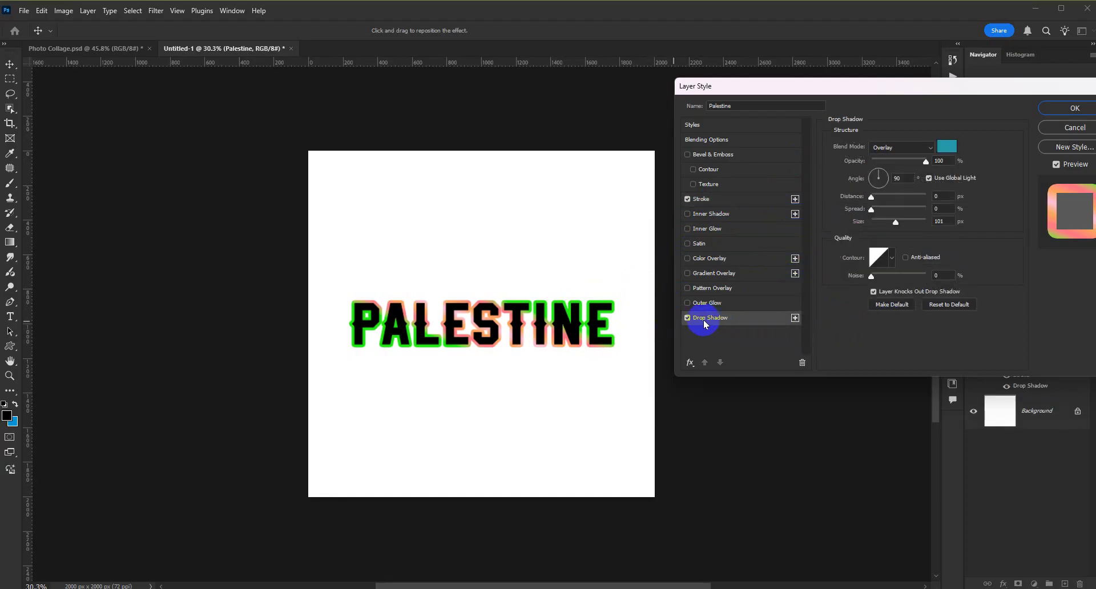
pyautogui.click(950, 150)
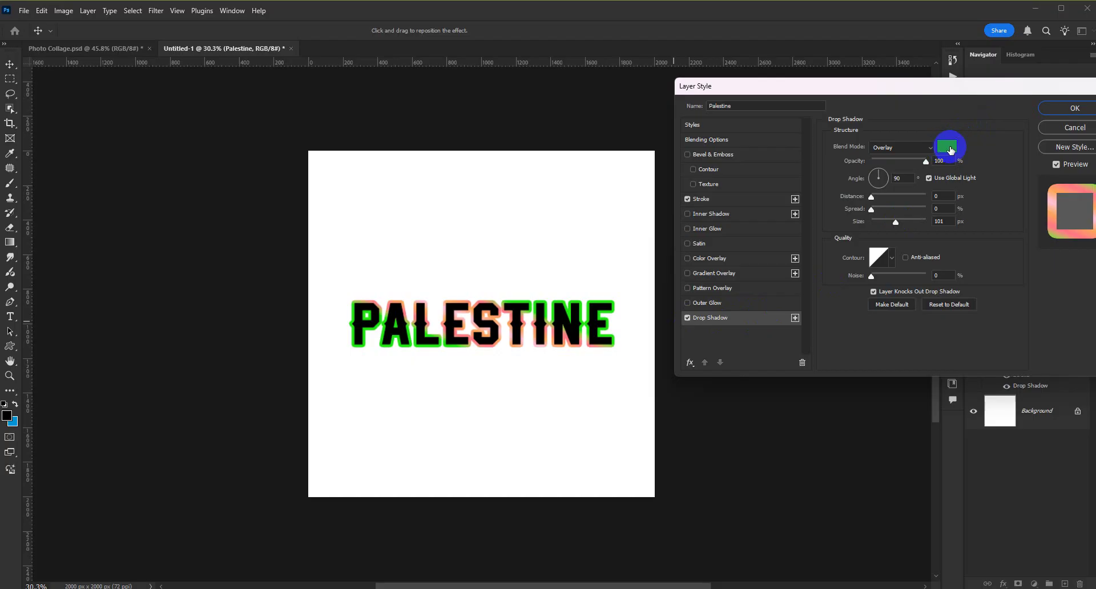
pyautogui.click(952, 149)
pyautogui.moveTo(888, 262); pyautogui.dragTo(720, 406)
pyautogui.click(1037, 212)
pyautogui.click(928, 147)
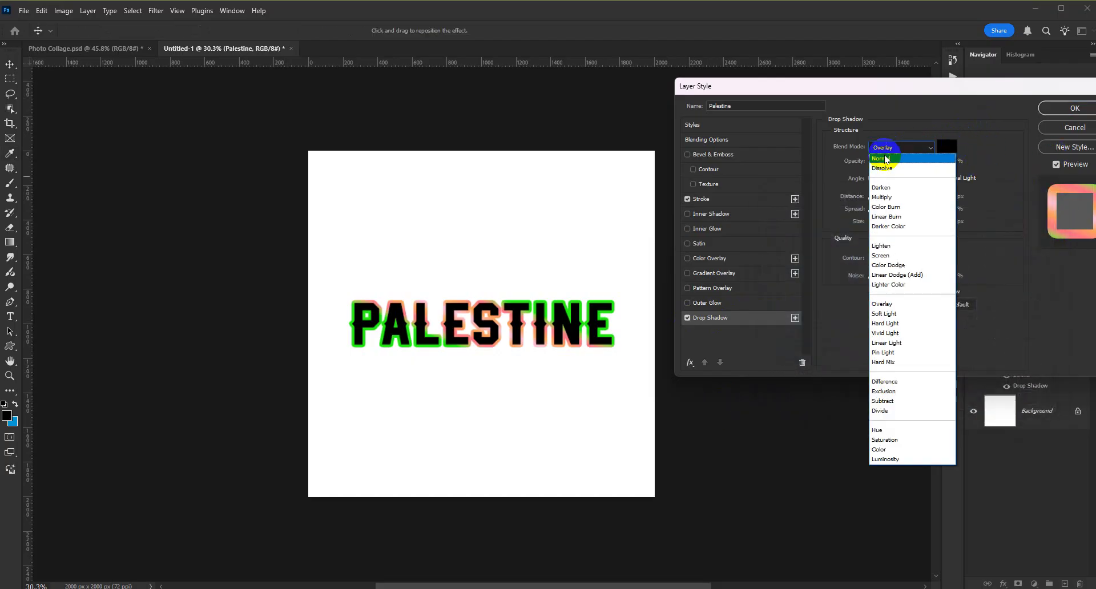
pyautogui.click(896, 143)
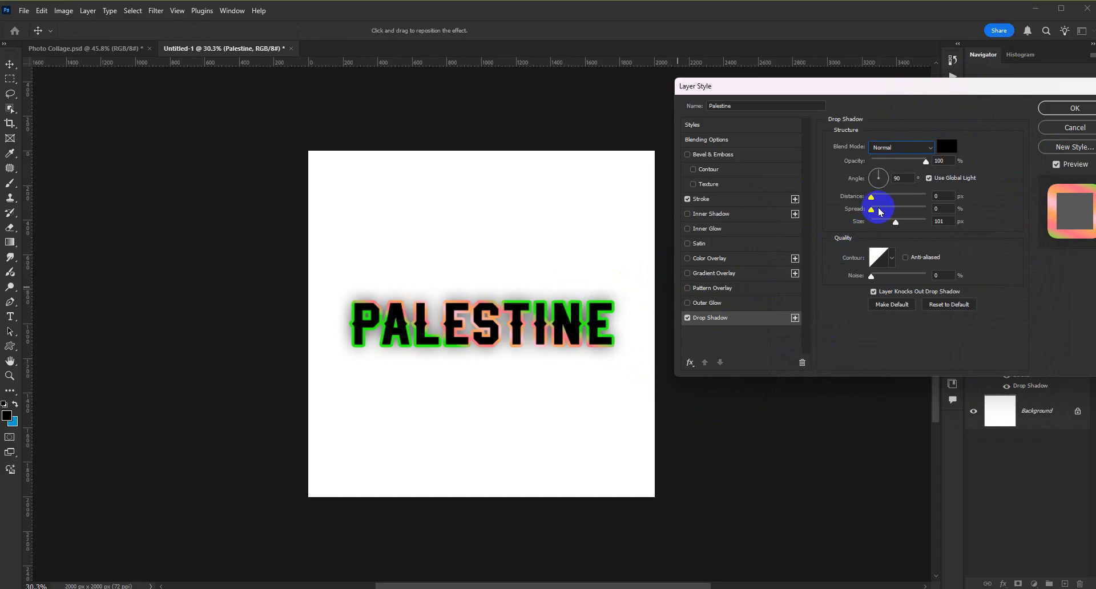
pyautogui.moveTo(876, 198); pyautogui.dragTo(891, 230)
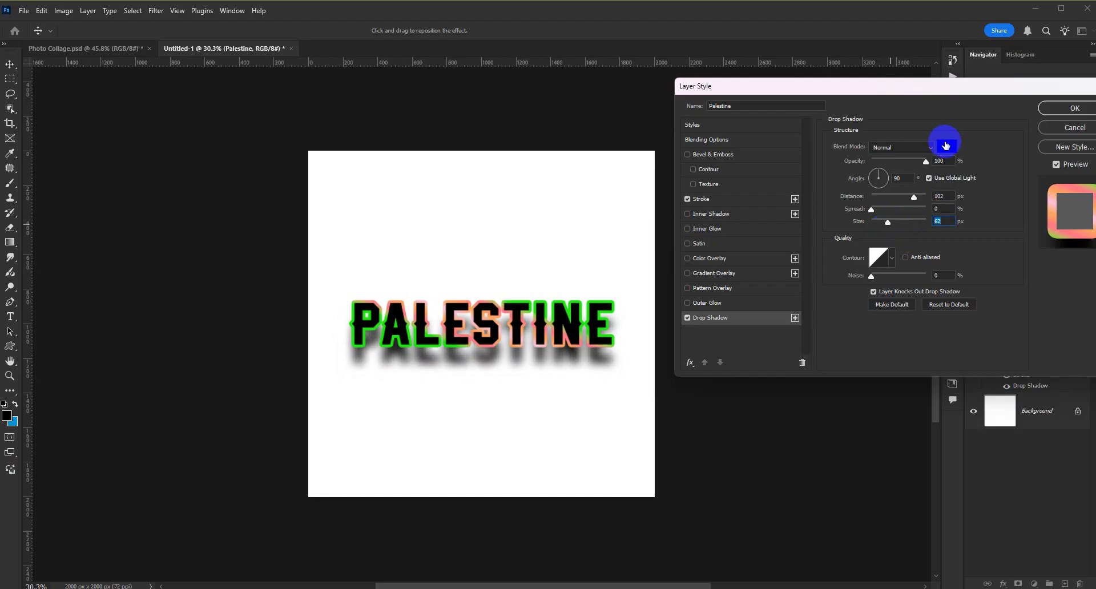
# - Try white, green 42ff4f and dark yellow b29408 as the drop shadow's color
pyautogui.click(947, 146)
pyautogui.click(585, 314)
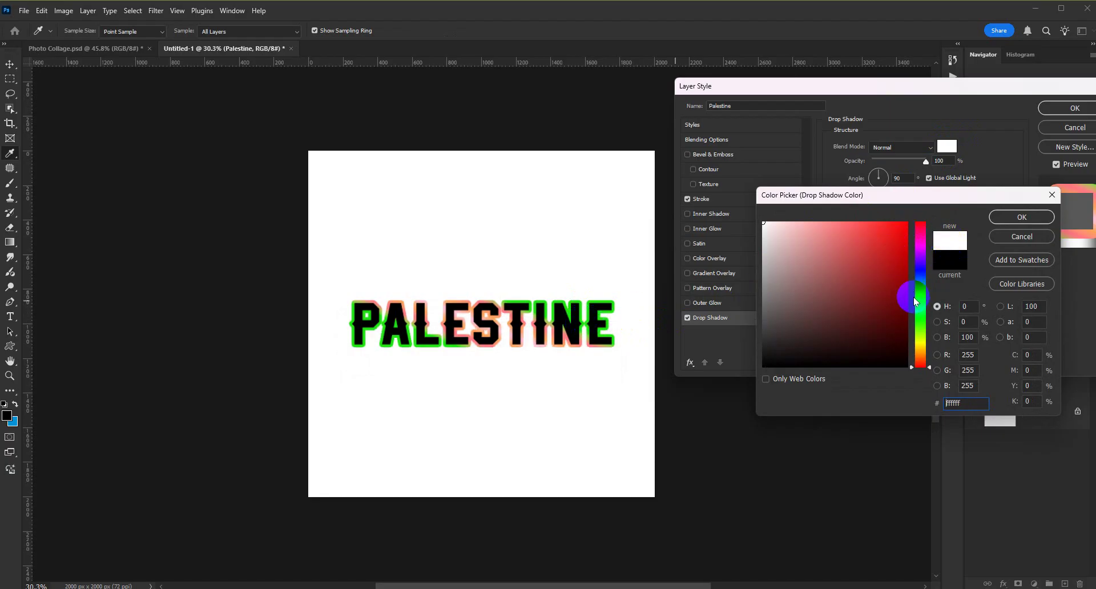
pyautogui.click(920, 317)
pyautogui.click(871, 221)
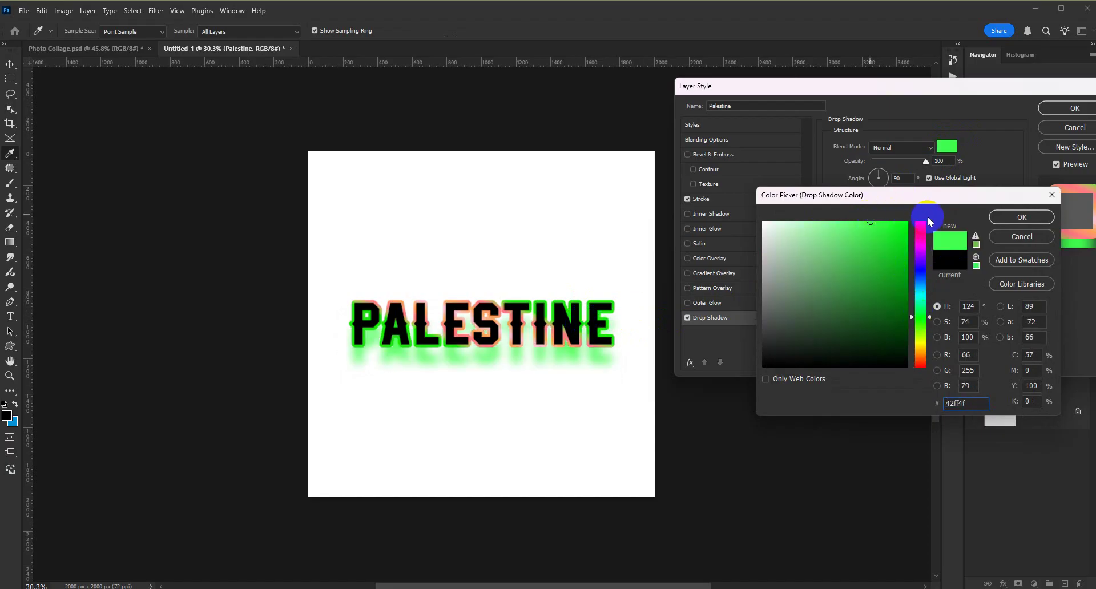
pyautogui.click(918, 346)
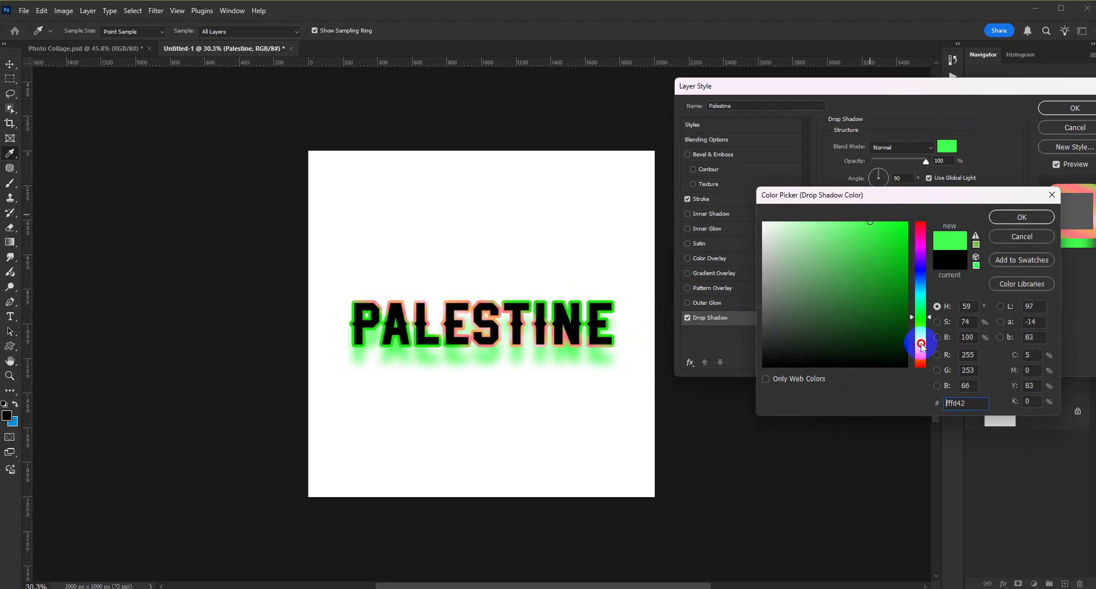
pyautogui.click(901, 265)
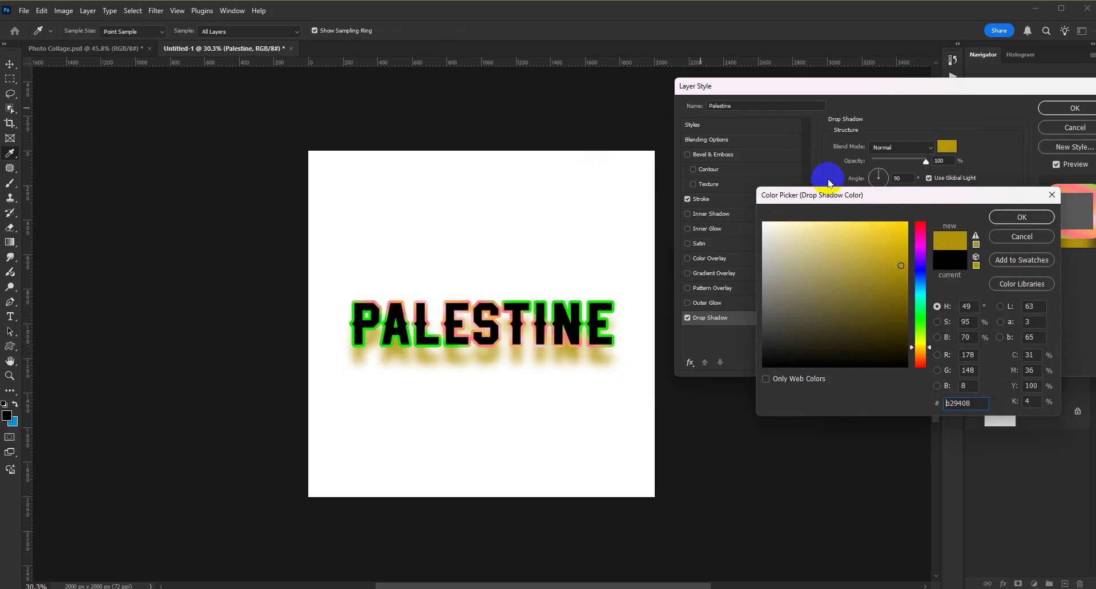
pyautogui.click(1017, 235)
# - Apply the layer style and add a solid color fill layer in blue, about 005ebf, directly above the Background layer
pyautogui.click(1059, 108)
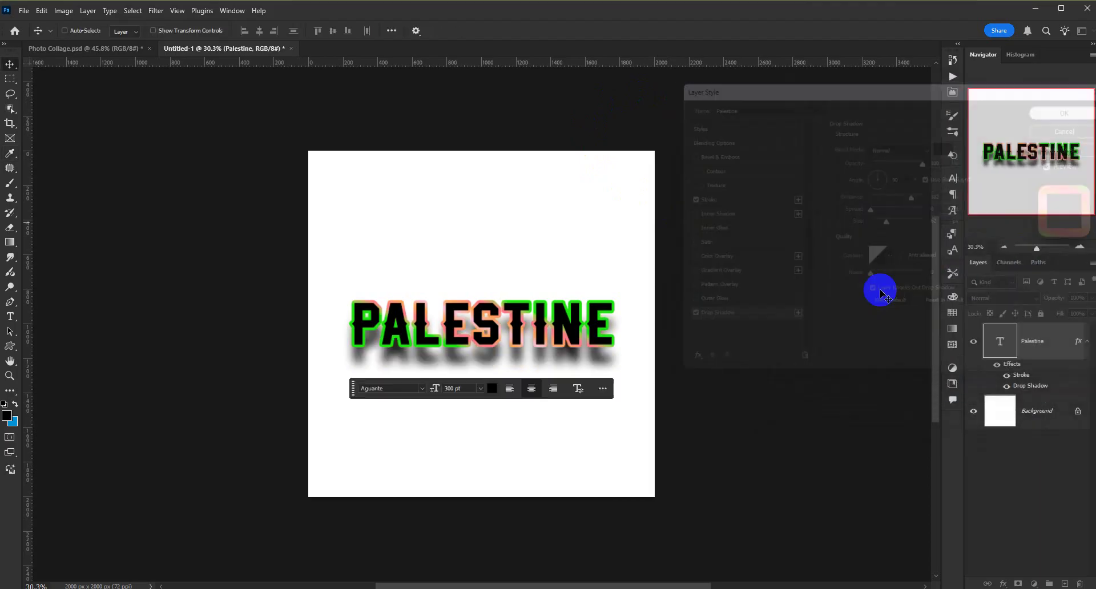
pyautogui.click(1029, 416)
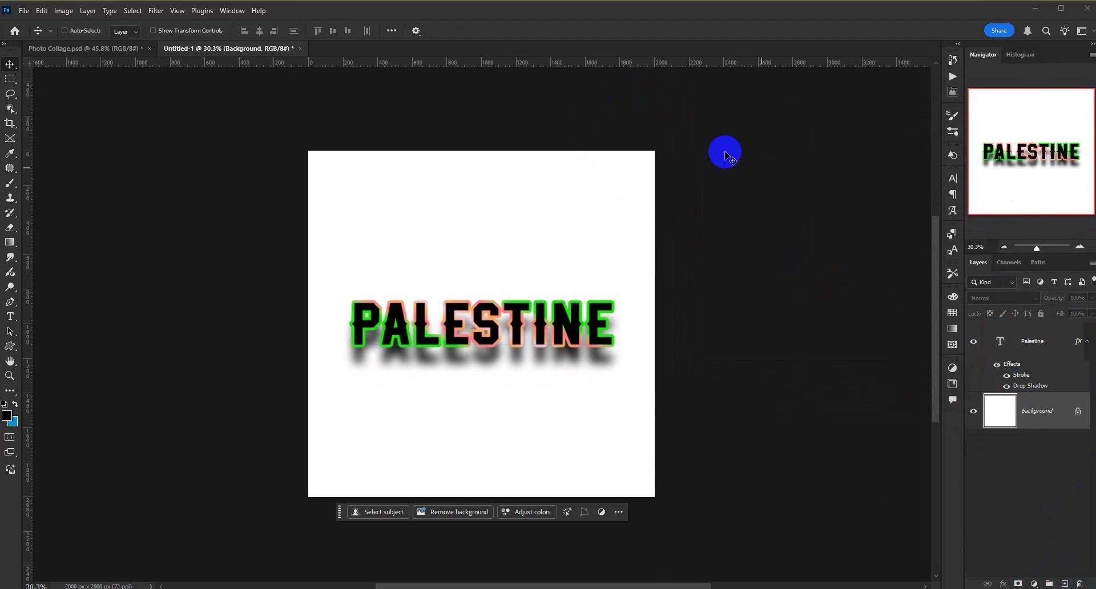
pyautogui.click(1008, 401)
pyautogui.moveTo(1009, 401); pyautogui.dragTo(1064, 518)
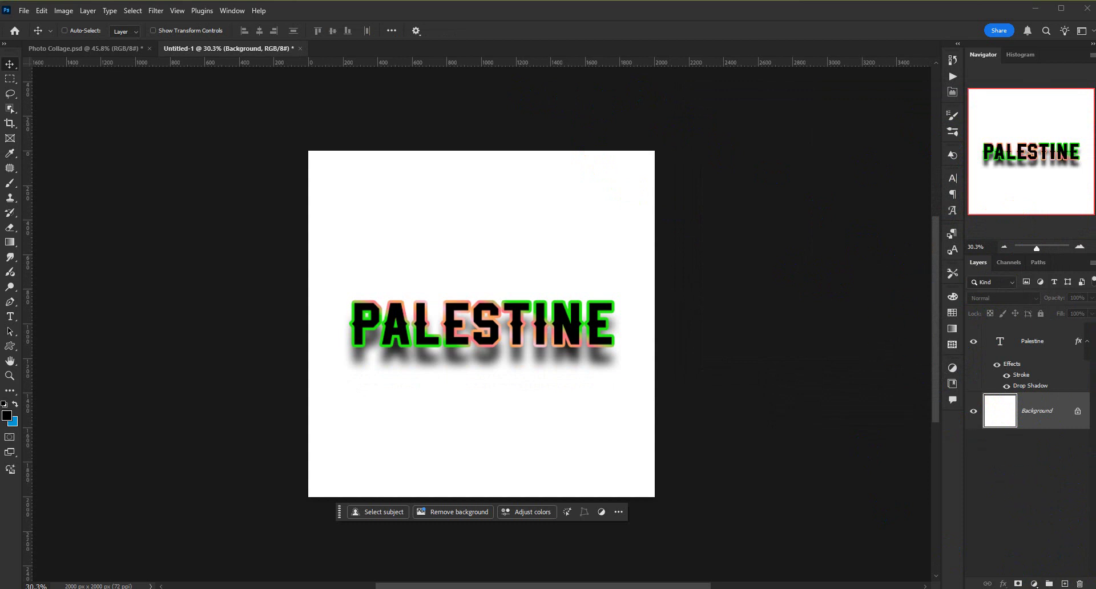
pyautogui.click(1034, 584)
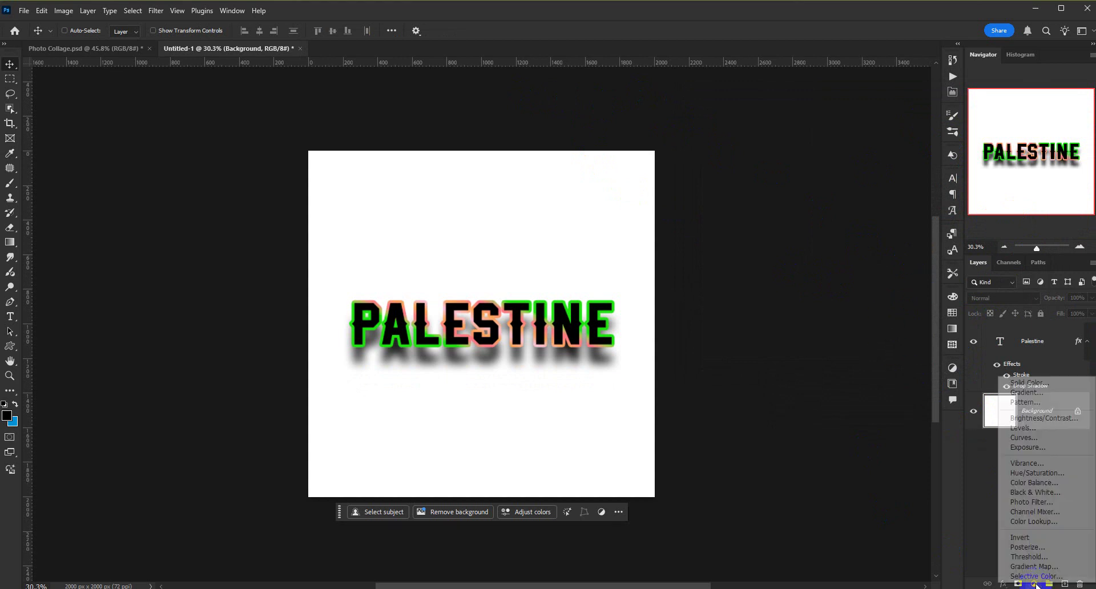
pyautogui.click(1032, 384)
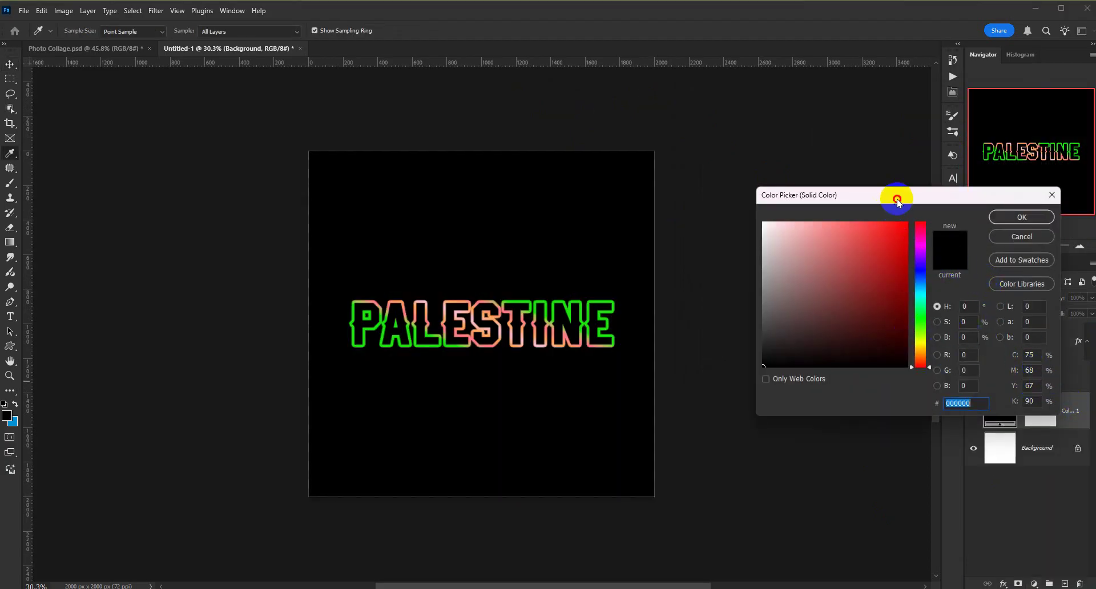
pyautogui.moveTo(898, 197); pyautogui.dragTo(817, 203)
pyautogui.click(801, 297)
pyautogui.moveTo(801, 296)
pyautogui.mouseDown()
pyautogui.moveTo(796, 306)
pyautogui.moveTo(796, 287)
pyautogui.moveTo(840, 282)
pyautogui.moveTo(842, 293)
pyautogui.moveTo(815, 269)
pyautogui.moveTo(828, 262)
pyautogui.mouseUp()
pyautogui.click(940, 223)
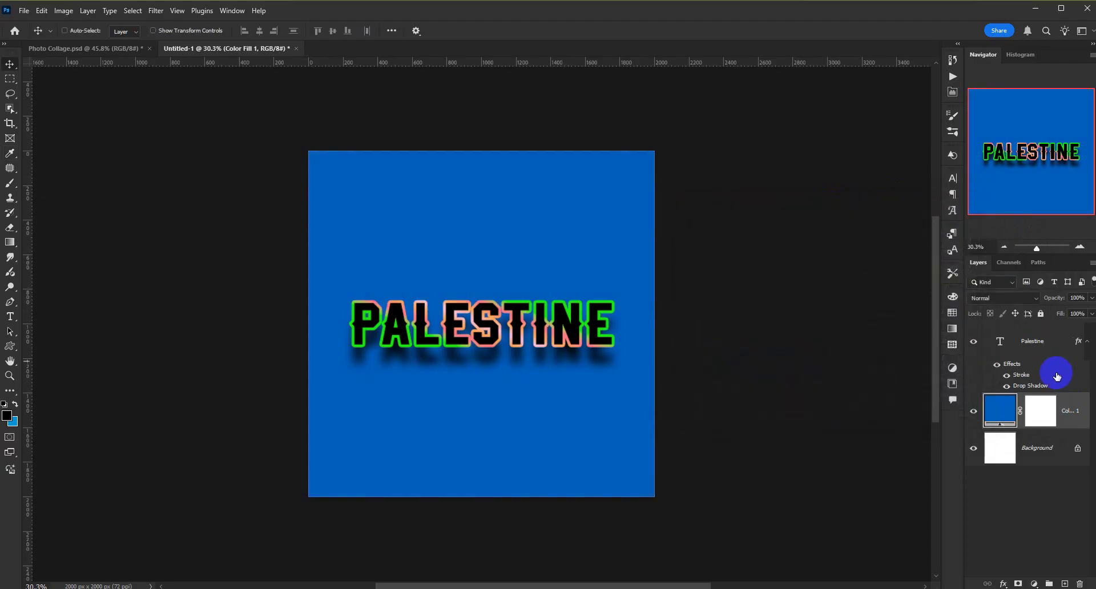
# - Try a dark blue, based on the background color sampled from the canvas, as the text's drop shadow color
pyautogui.click(1032, 388)
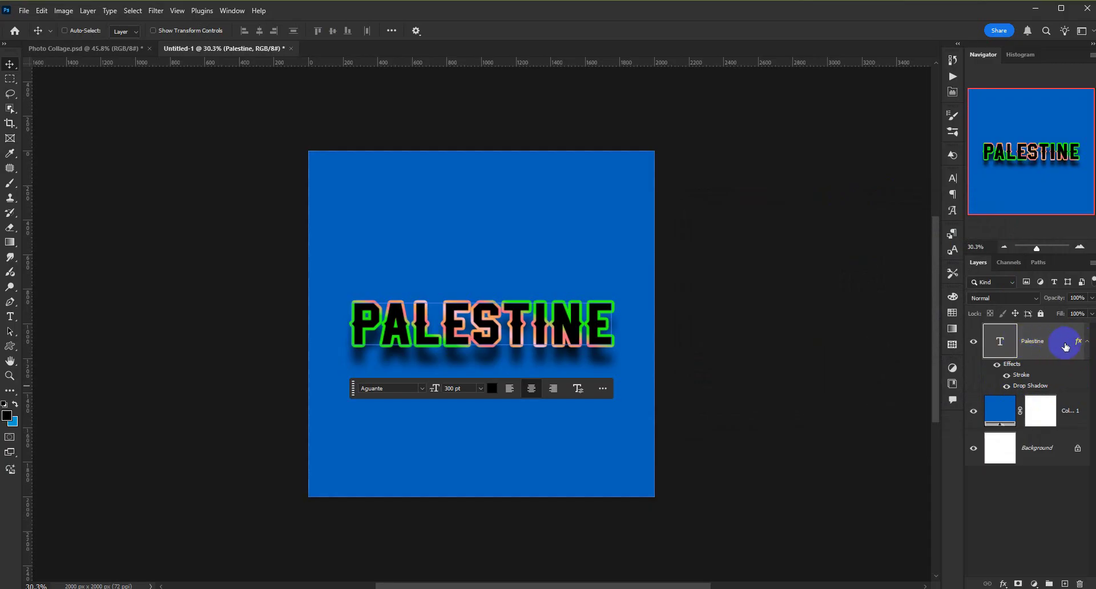
pyautogui.doubleClick(1026, 388)
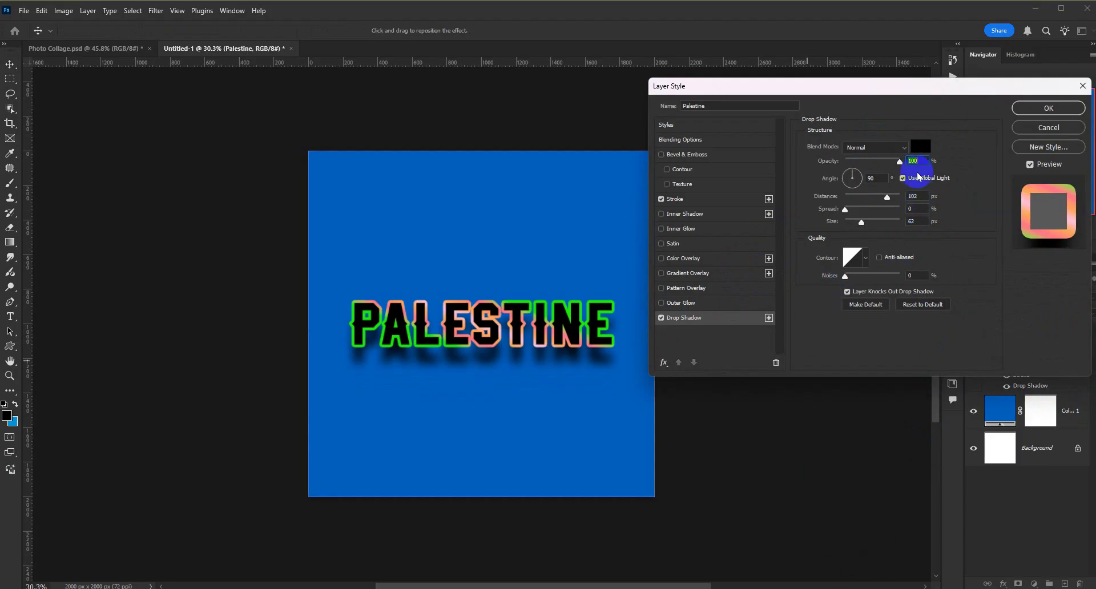
pyautogui.click(923, 152)
pyautogui.click(590, 388)
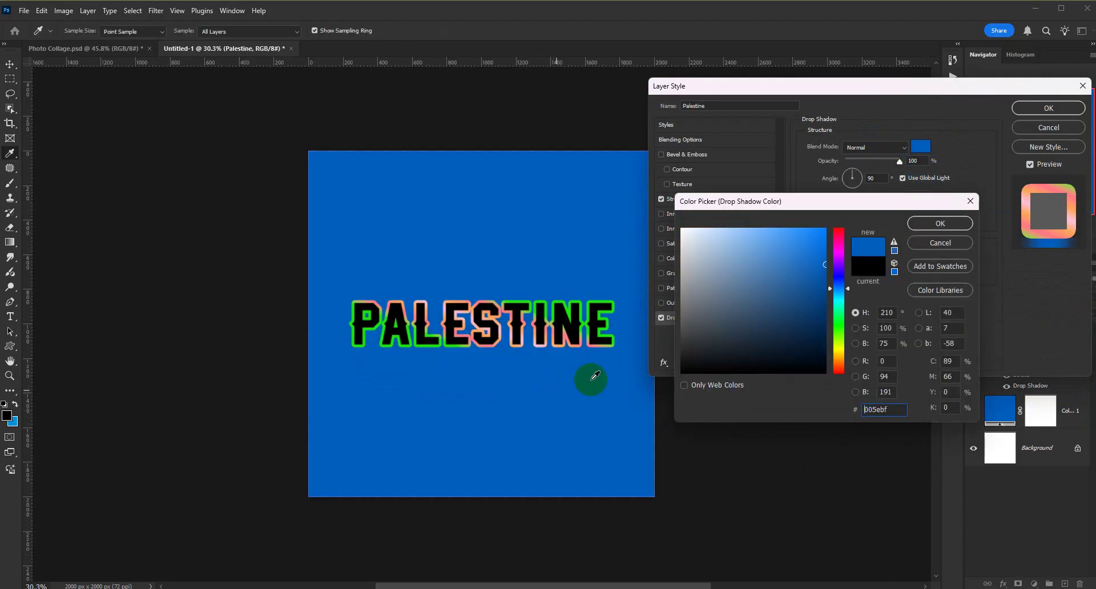
pyautogui.click(834, 297)
pyautogui.moveTo(821, 274)
pyautogui.mouseDown()
pyautogui.moveTo(837, 309)
pyautogui.moveTo(766, 325)
pyautogui.moveTo(838, 322)
pyautogui.moveTo(847, 289)
pyautogui.mouseUp()
pyautogui.click(880, 322)
pyautogui.moveTo(887, 207); pyautogui.dragTo(982, 166)
pyautogui.click(1035, 179)
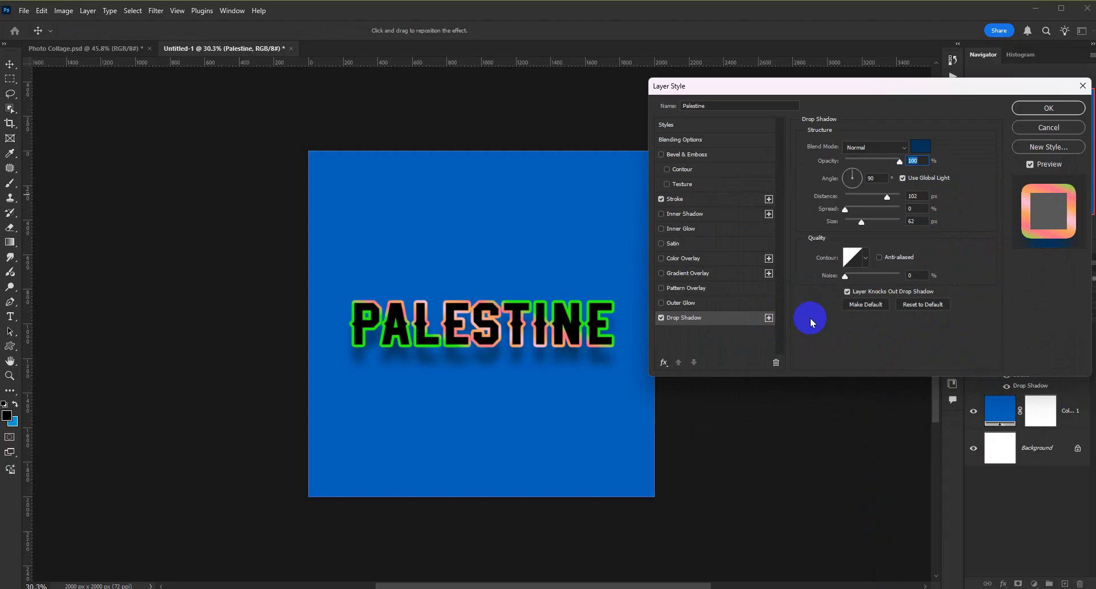
# - Try a global light angle of -89° and a second drop shadow without global light at 90°, distance 137 px and opacity 56%
pyautogui.click(769, 318)
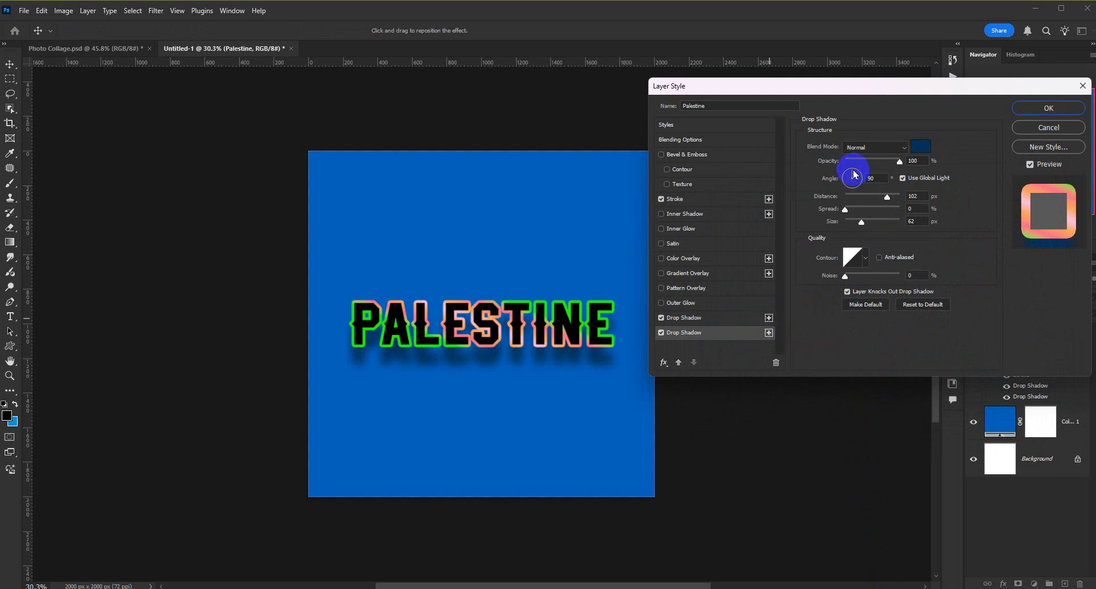
pyautogui.moveTo(855, 174); pyautogui.dragTo(854, 216)
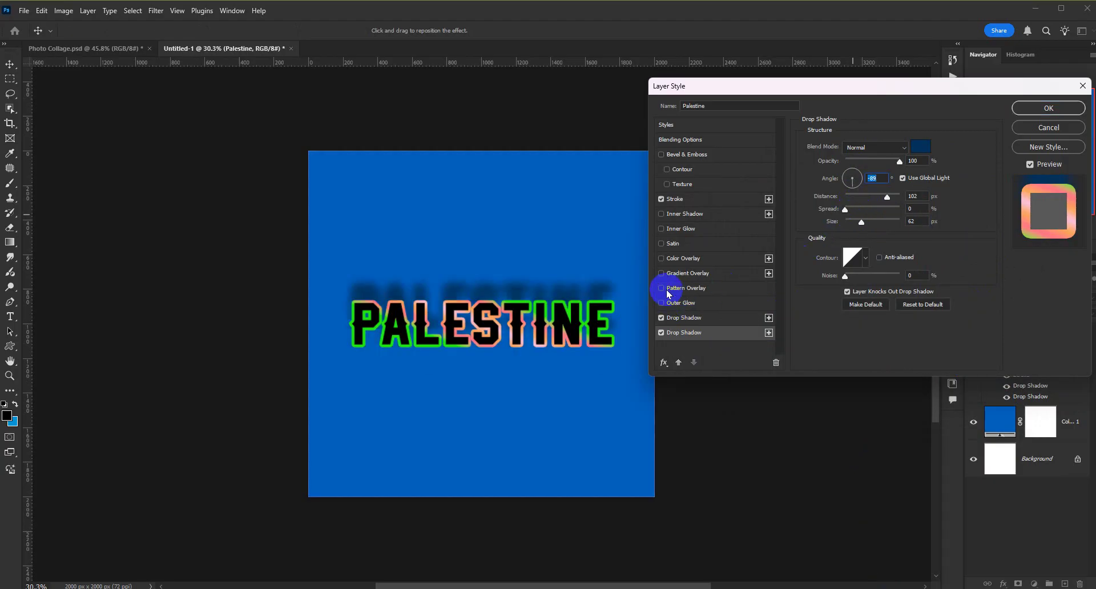
pyautogui.click(902, 179)
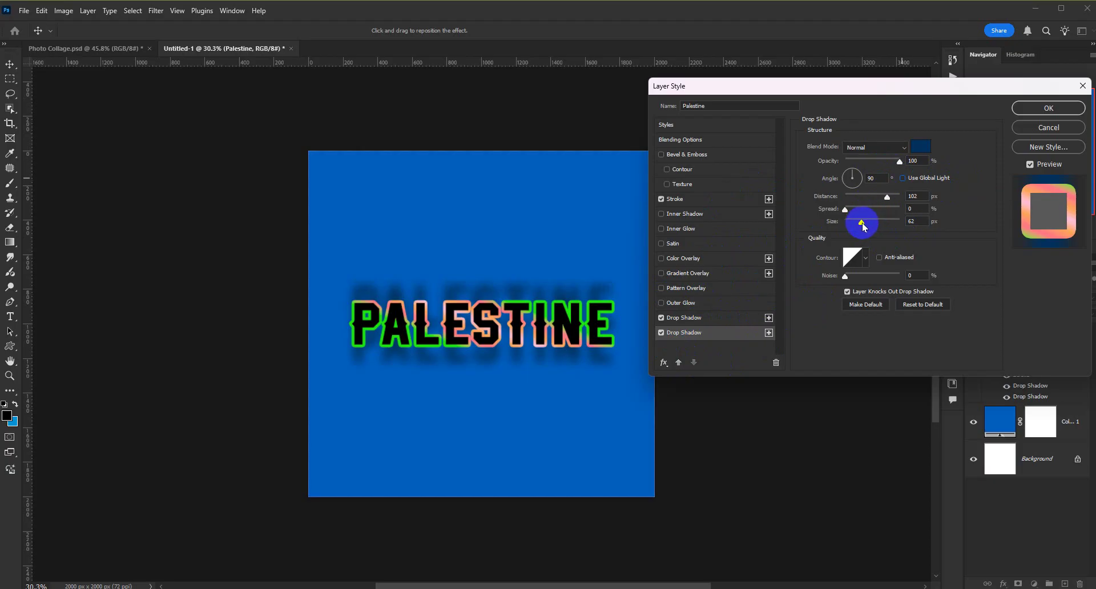
pyautogui.moveTo(887, 197); pyautogui.dragTo(893, 199)
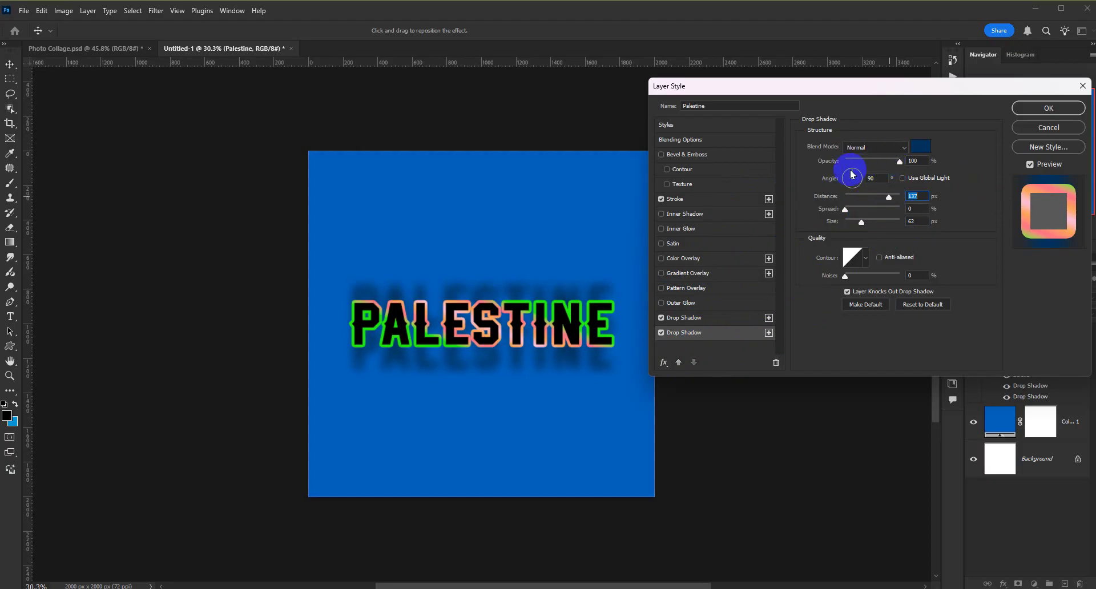
pyautogui.moveTo(901, 161); pyautogui.dragTo(879, 165)
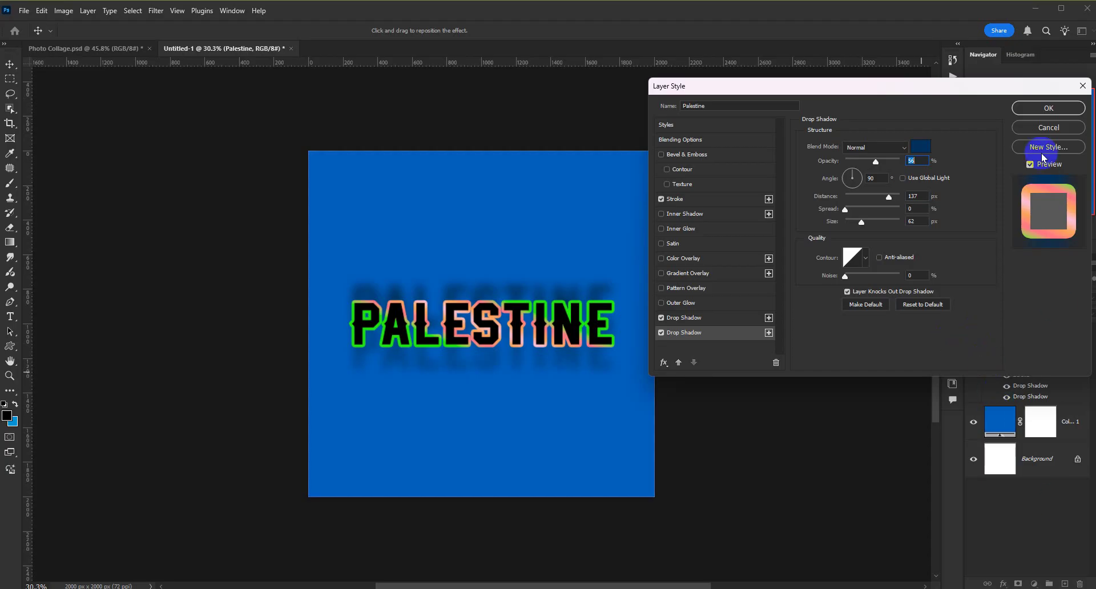
pyautogui.click(1060, 126)
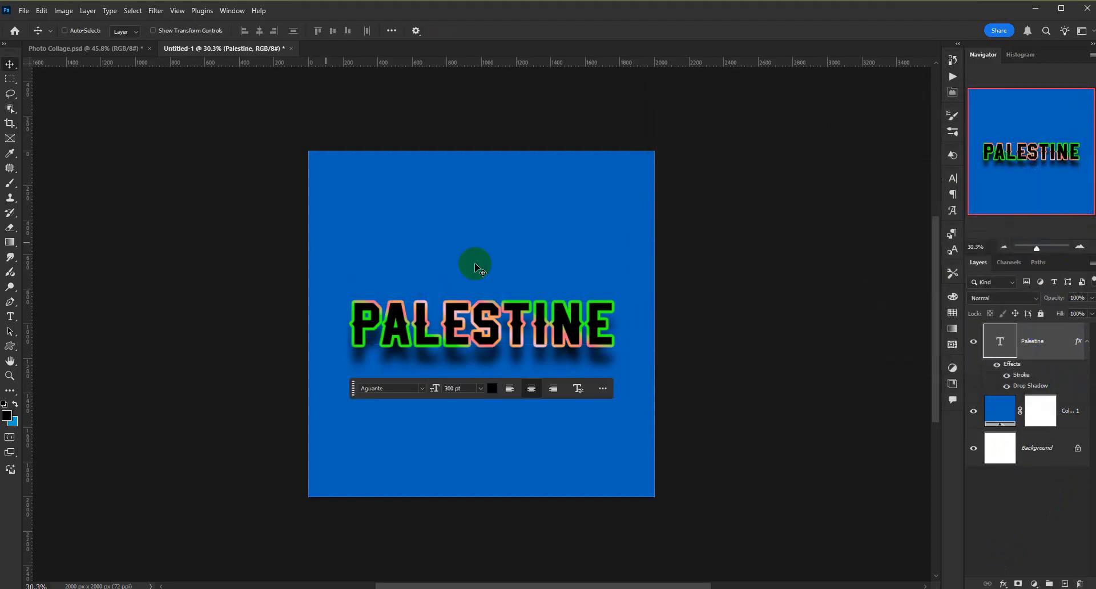
# - Hide the Drop Shadow and Stroke effects of the Palestine text layer and select that layer
pyautogui.click(1007, 386)
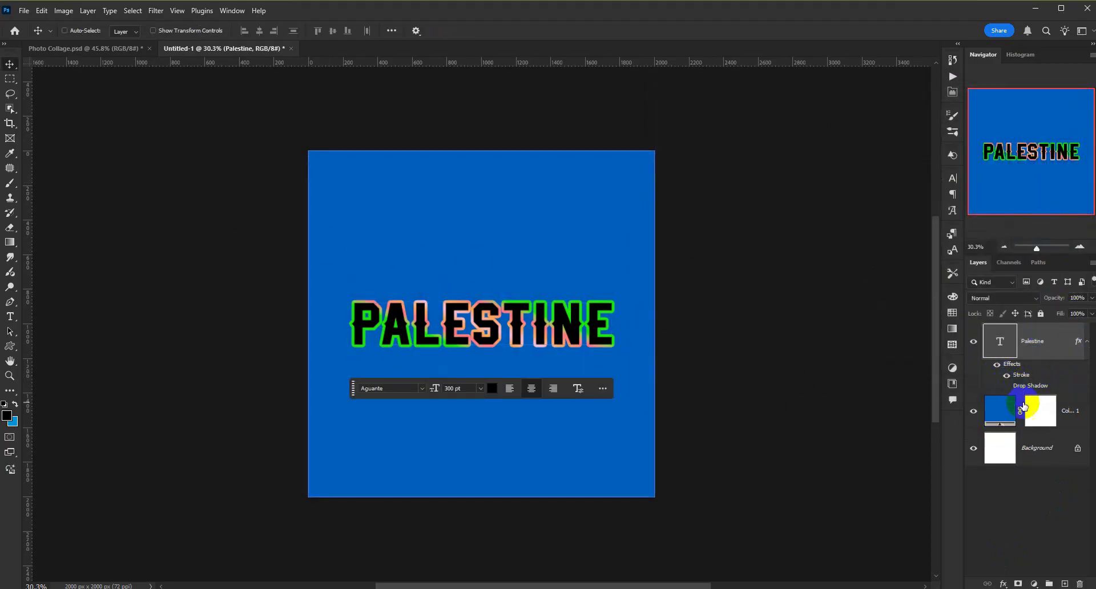
pyautogui.click(1027, 493)
pyautogui.click(1036, 342)
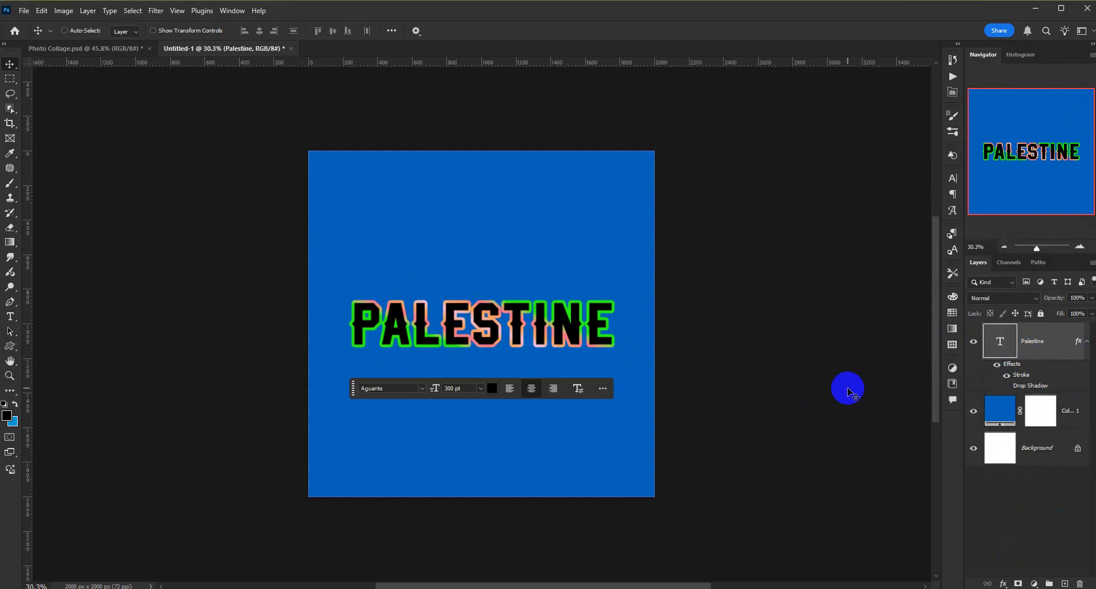
pyautogui.click(1023, 479)
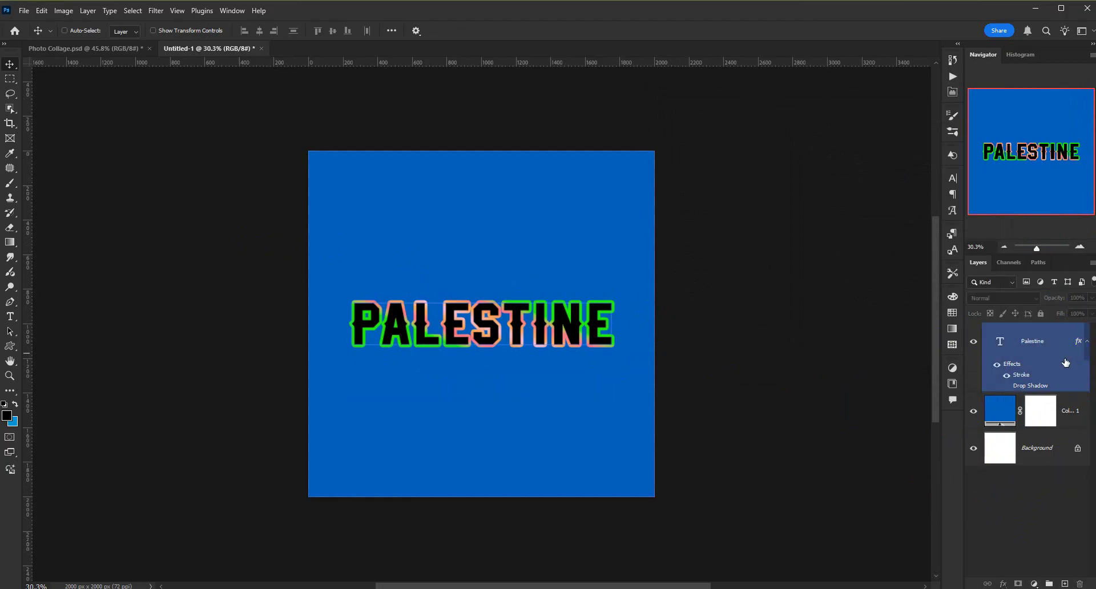
pyautogui.moveTo(1051, 348)
pyautogui.mouseDown()
pyautogui.moveTo(1045, 417)
pyautogui.moveTo(1063, 564)
pyautogui.moveTo(1051, 351)
pyautogui.mouseUp()
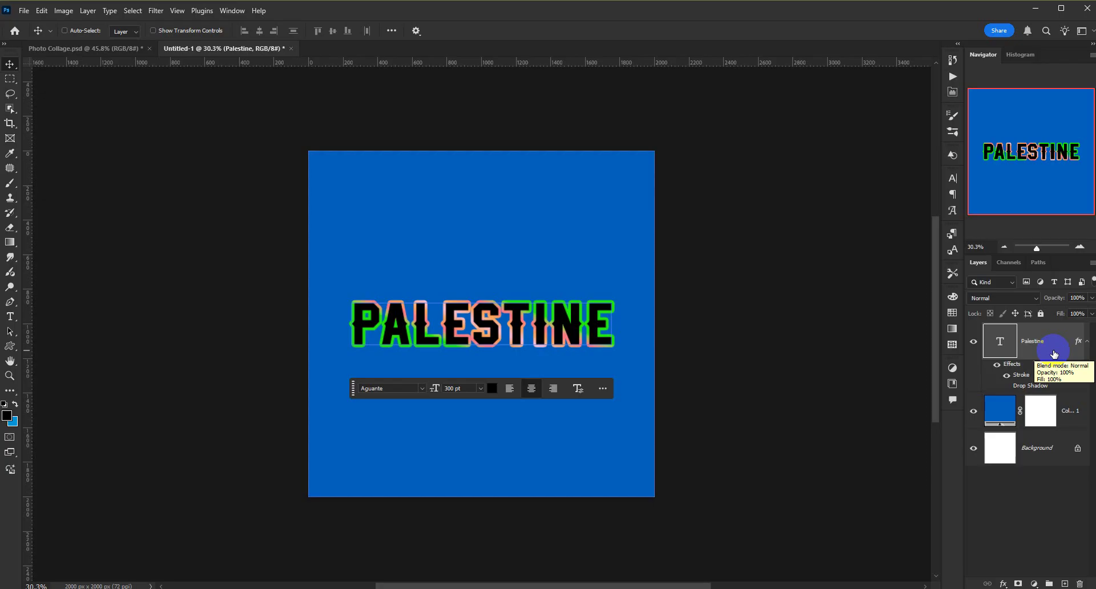
pyautogui.click(1065, 528)
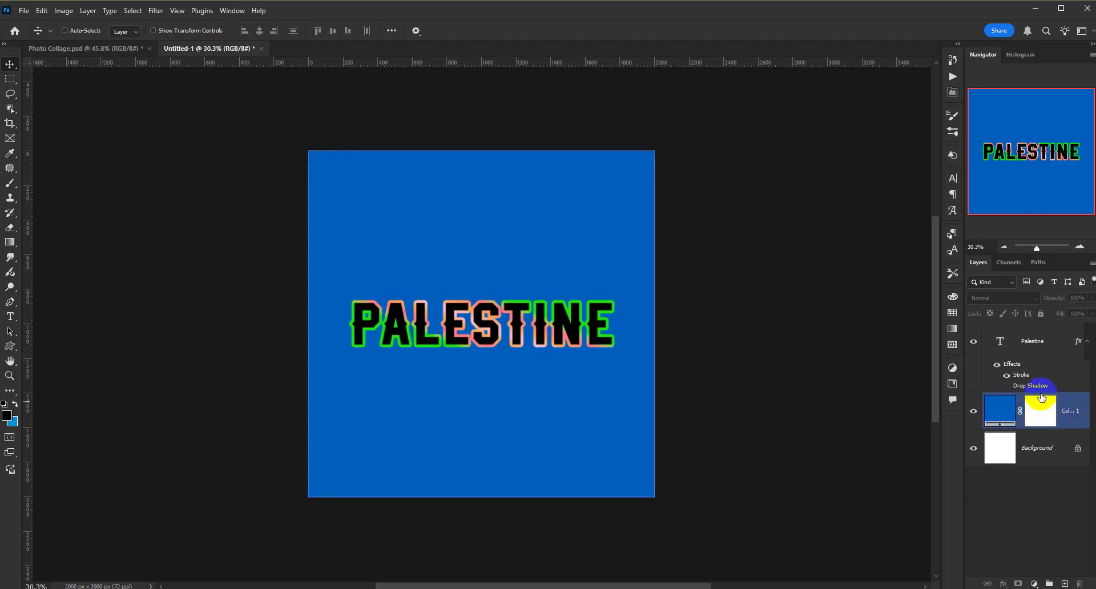
pyautogui.click(1008, 382)
pyautogui.click(1062, 501)
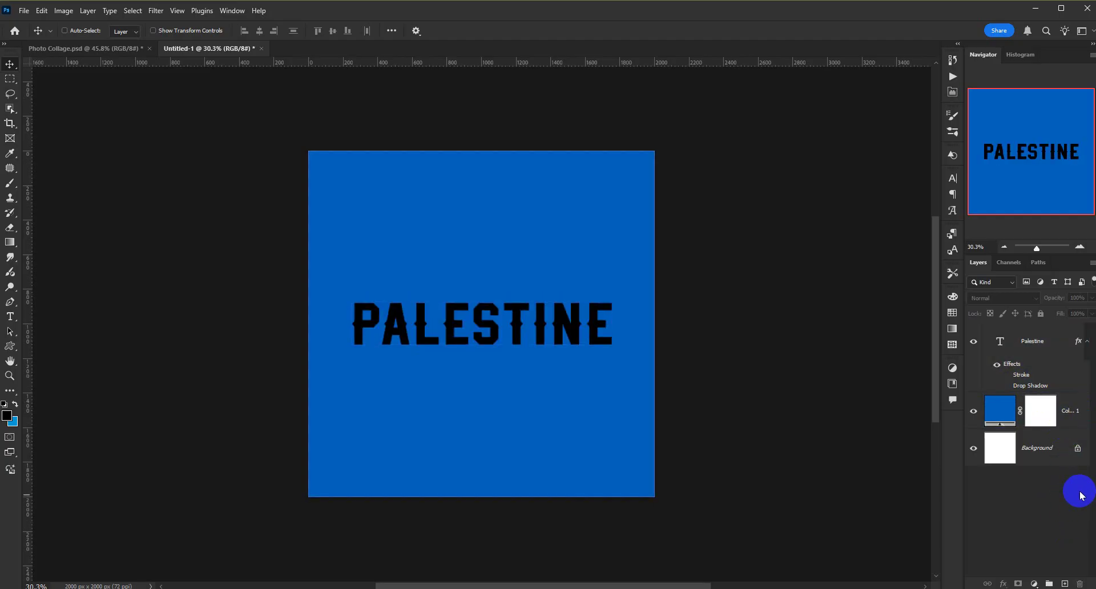
pyautogui.click(1074, 382)
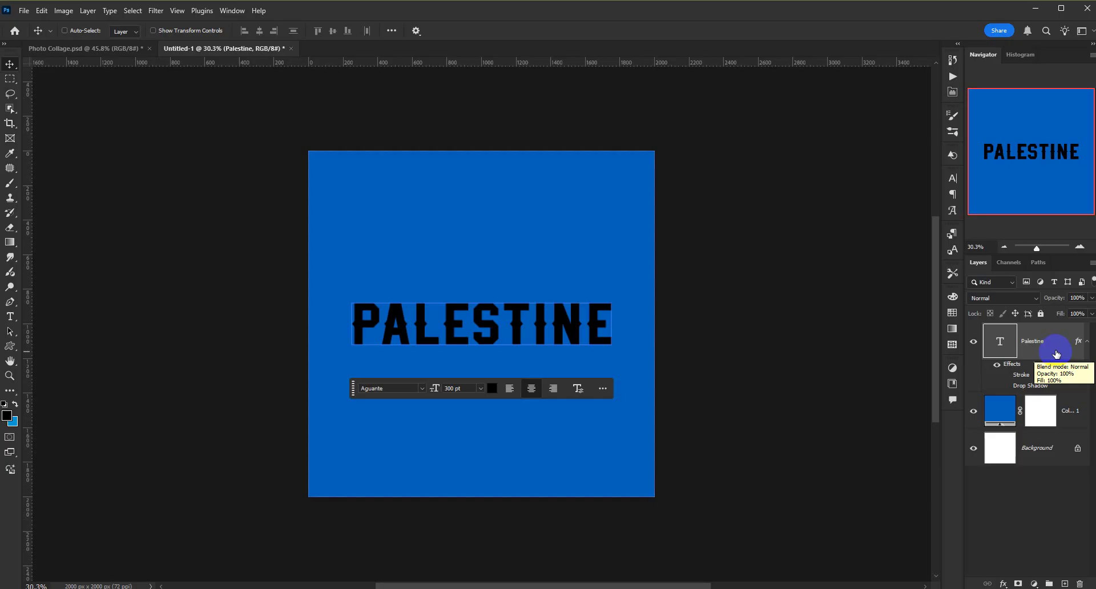
# - Duplicate the Palestine text layer and select the original below the copy
pyautogui.click(1037, 400)
pyautogui.click(1050, 545)
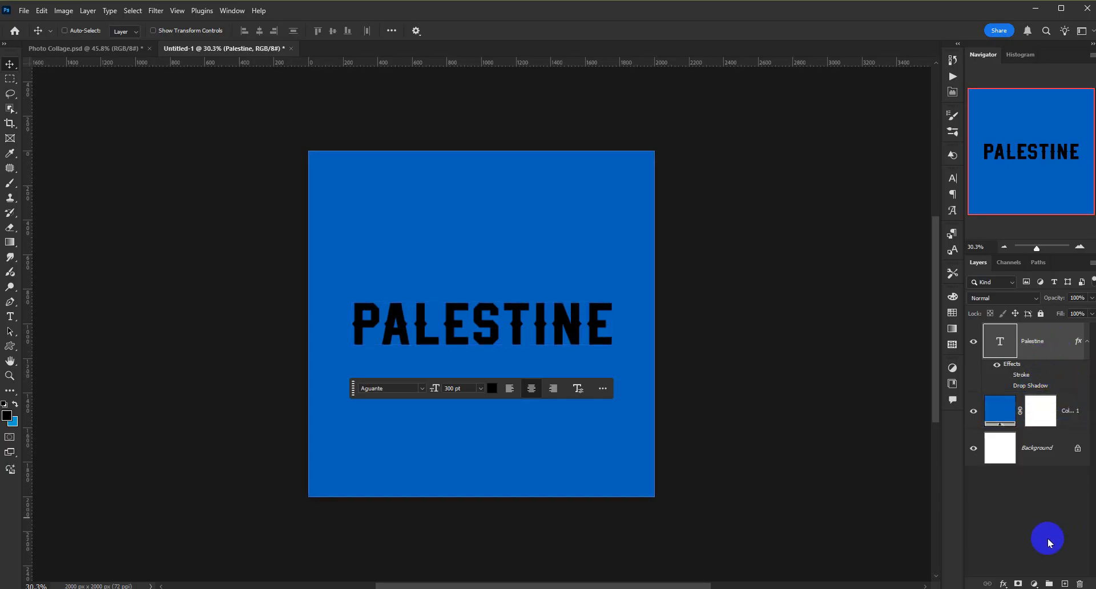
pyautogui.click(1047, 539)
pyautogui.click(1080, 339)
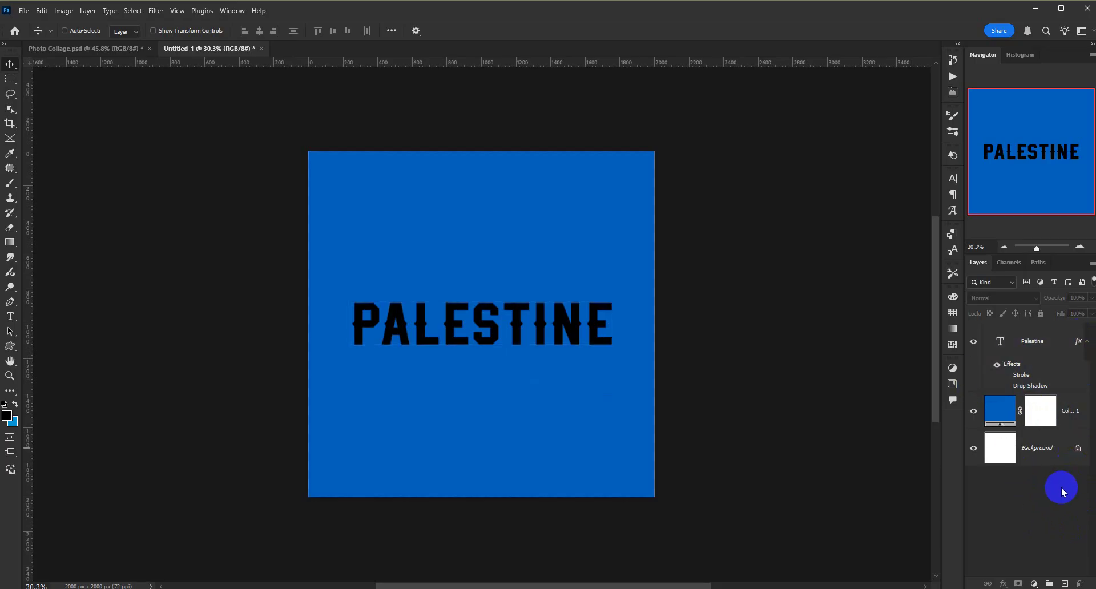
pyautogui.click(1062, 346)
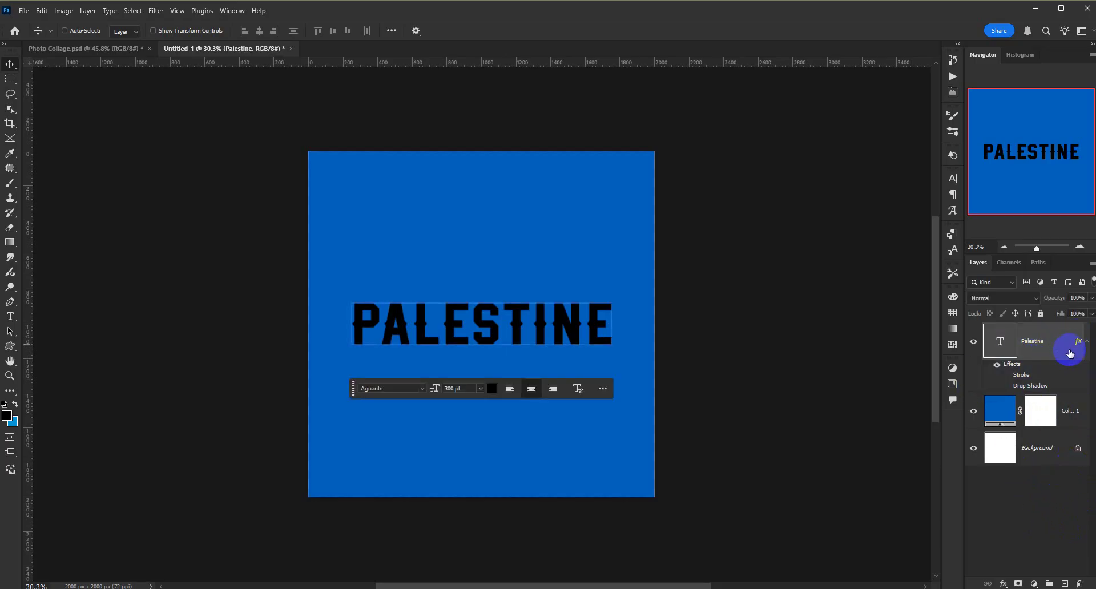
pyautogui.moveTo(1057, 347); pyautogui.dragTo(1066, 584)
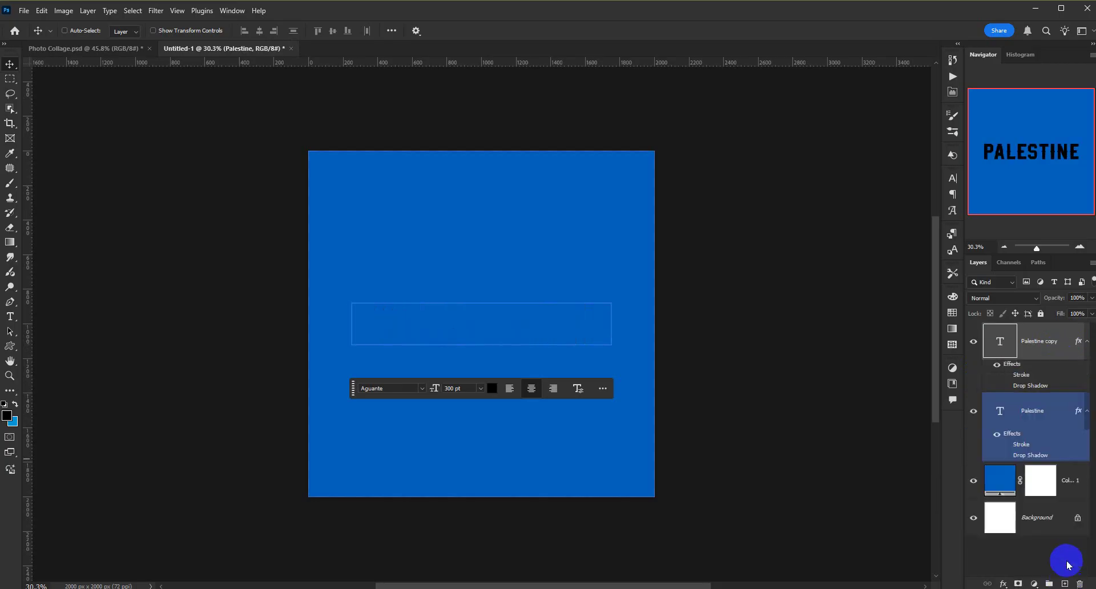
pyautogui.click(1066, 411)
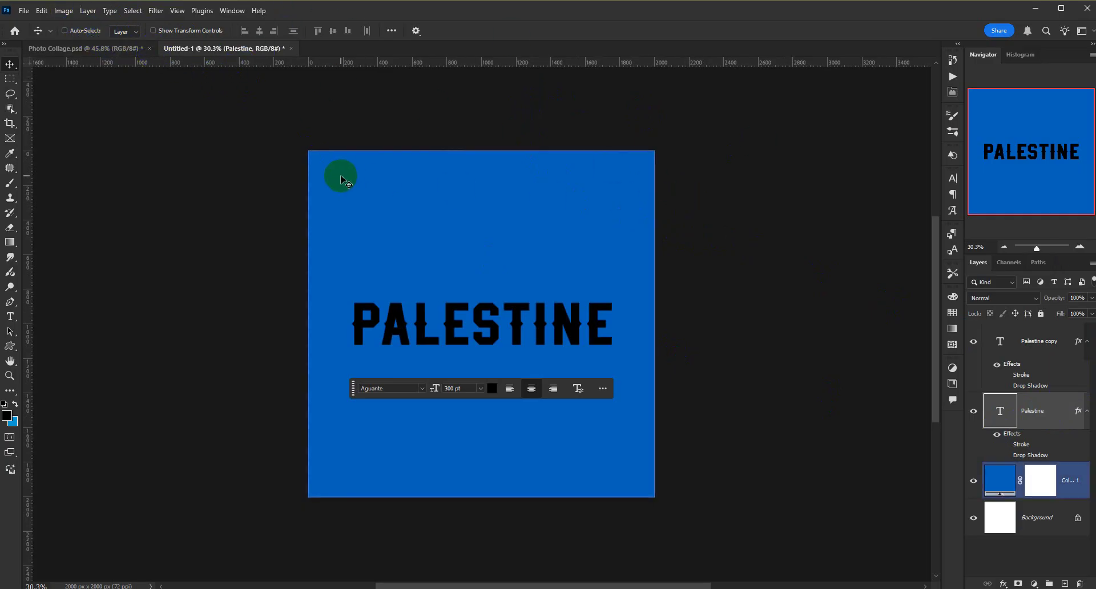
# - Try a cast shadow by skewing the lower Palestine text to the right with Free Transform and reducing its layer opacity to 29%
pyautogui.click(42, 11)
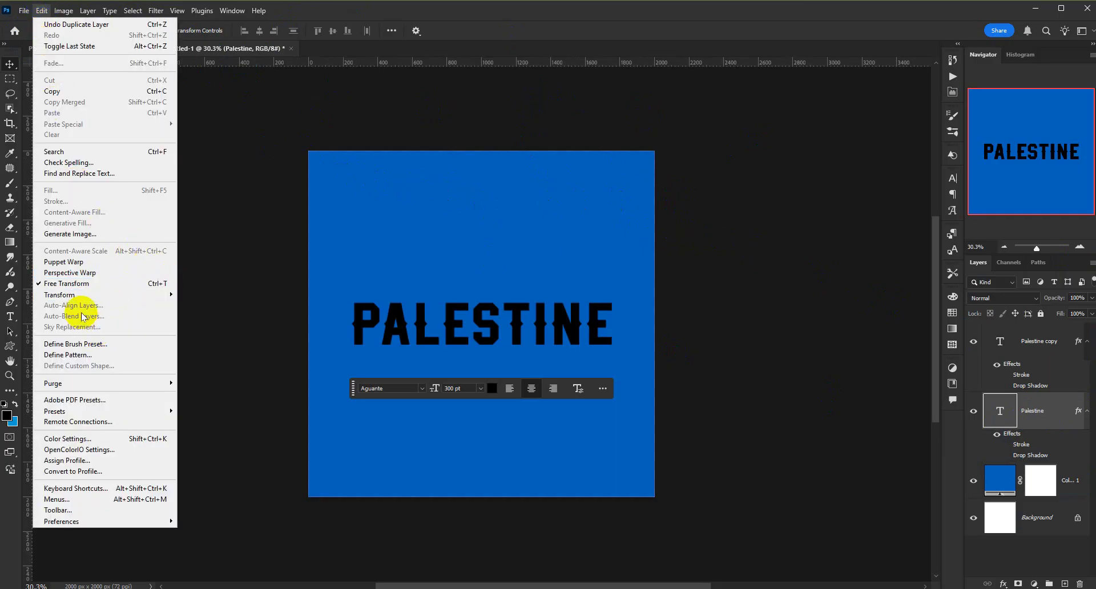
pyautogui.click(89, 284)
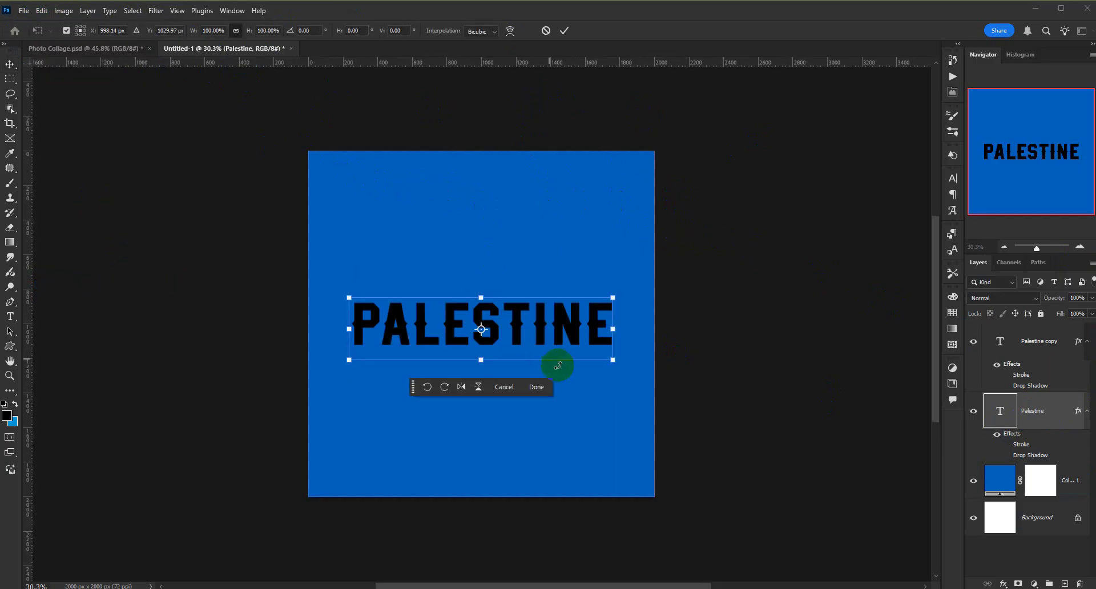
pyautogui.rightClick(577, 318)
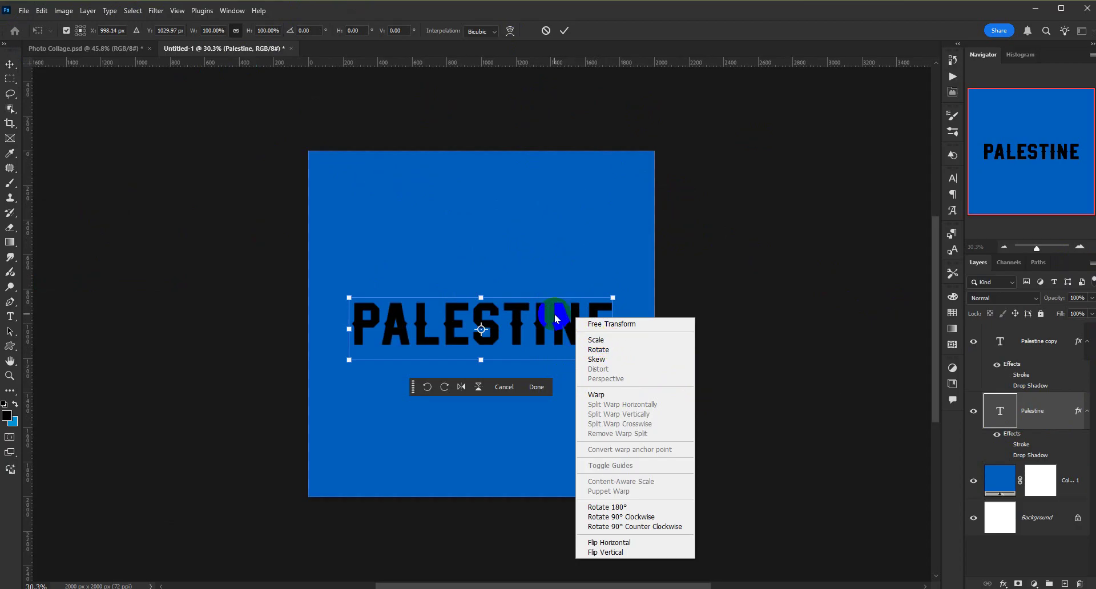
pyautogui.click(600, 350)
pyautogui.moveTo(613, 298); pyautogui.dragTo(642, 298)
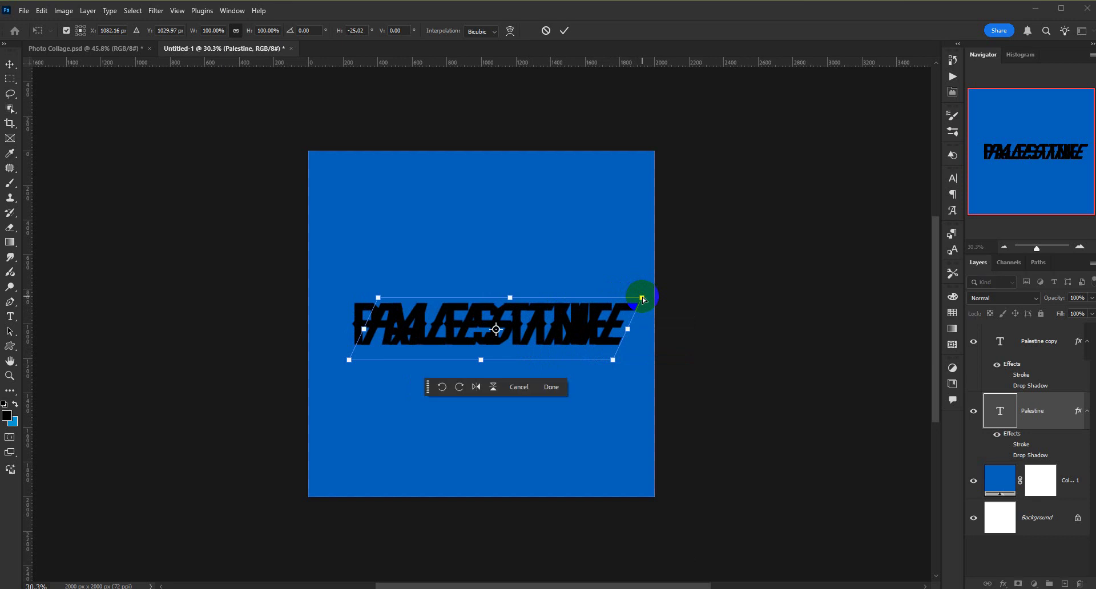
pyautogui.moveTo(511, 302)
pyautogui.mouseDown()
pyautogui.moveTo(527, 309)
pyautogui.moveTo(526, 298)
pyautogui.mouseUp()
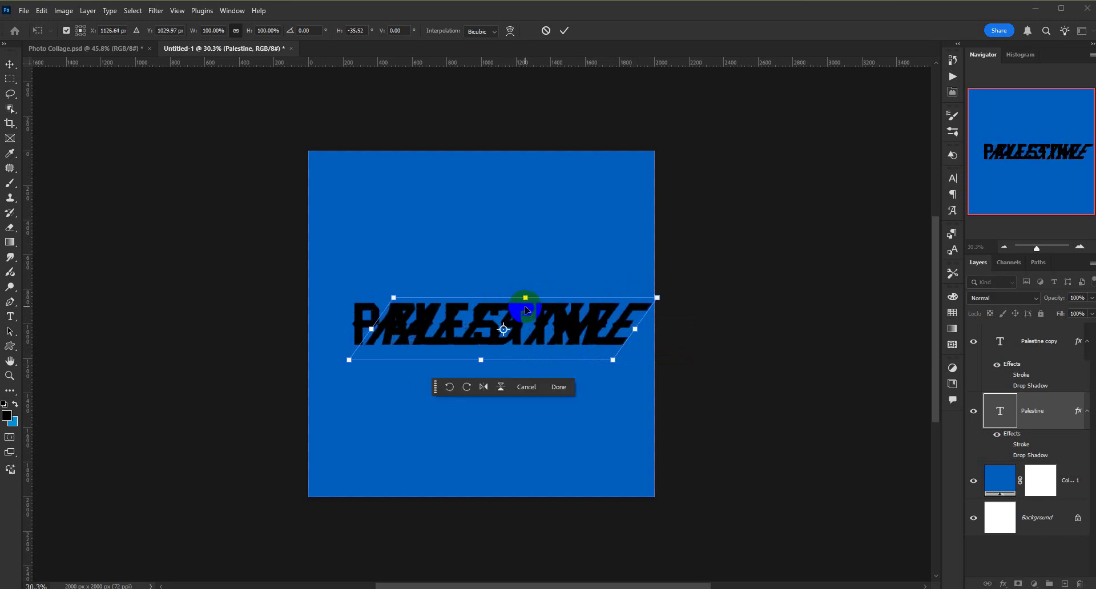
pyautogui.moveTo(395, 299); pyautogui.dragTo(467, 311)
pyautogui.moveTo(628, 339); pyautogui.dragTo(600, 339)
pyautogui.press('Return')
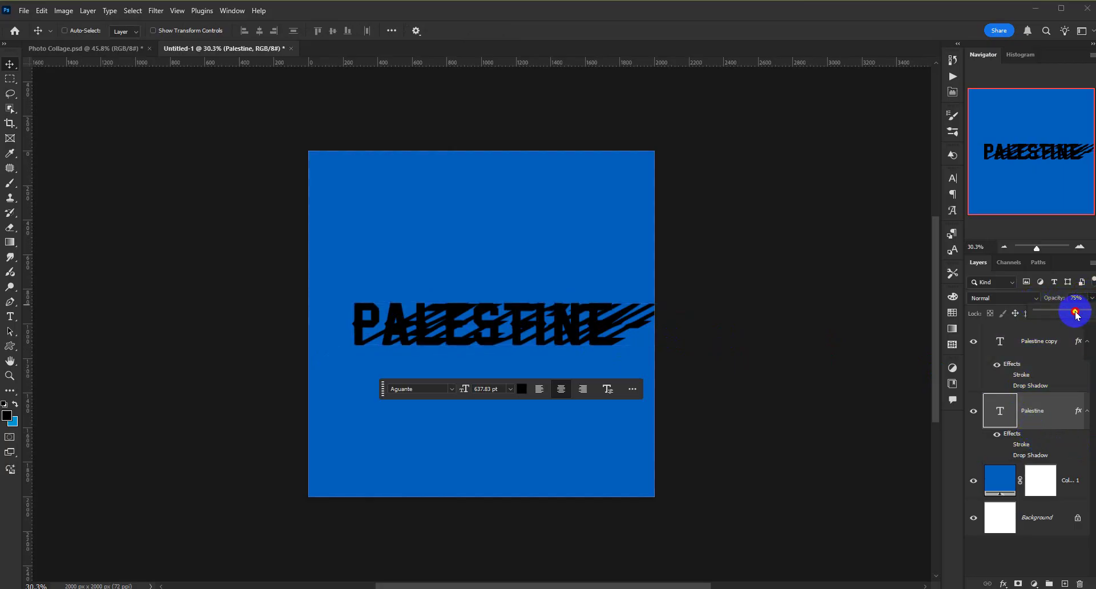
pyautogui.moveTo(1069, 314); pyautogui.dragTo(1069, 314)
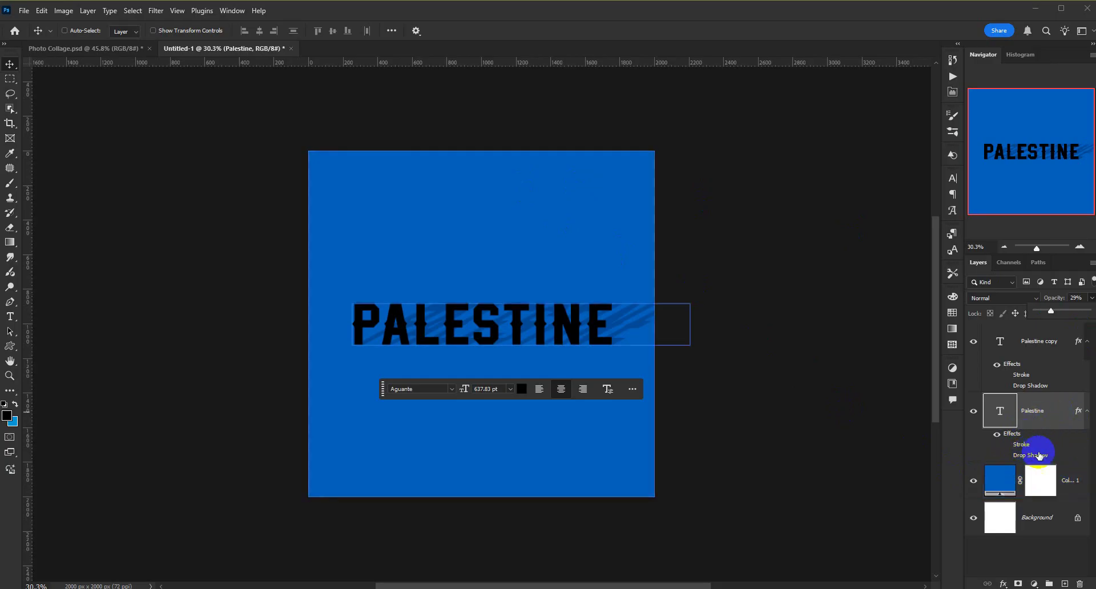
# - Undo the opacity change, the skew and the duplication of the Palestine text layer
pyautogui.hotkey('ctrl', 'z')
pyautogui.hotkey('ctrl', 'z')
pyautogui.hotkey('ctrl', 'z')
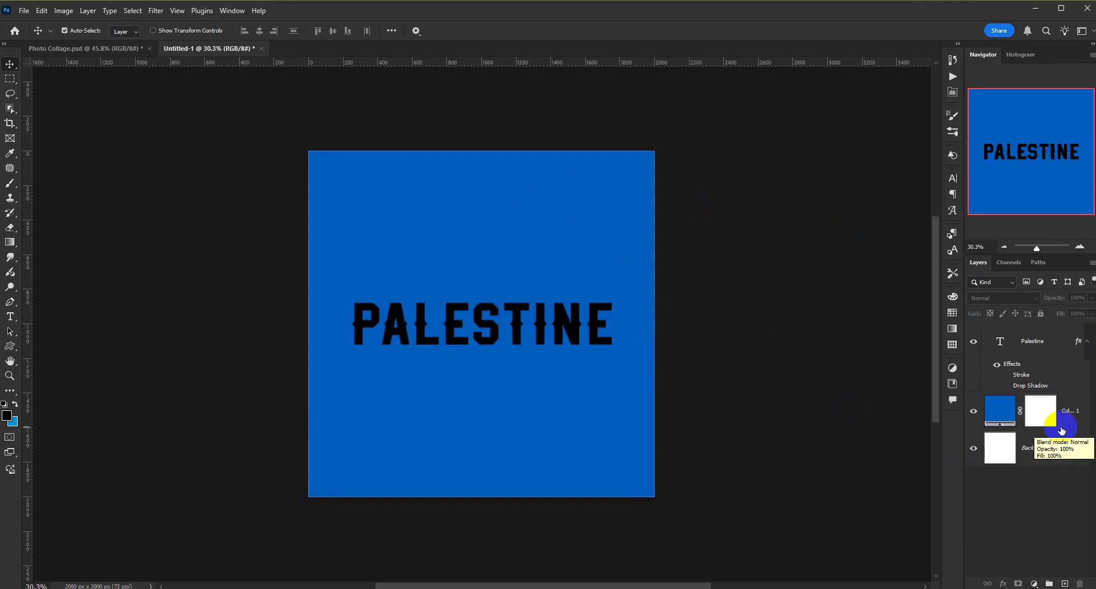
# - Convert the Palestine text layer to a smart object
pyautogui.click(1040, 346)
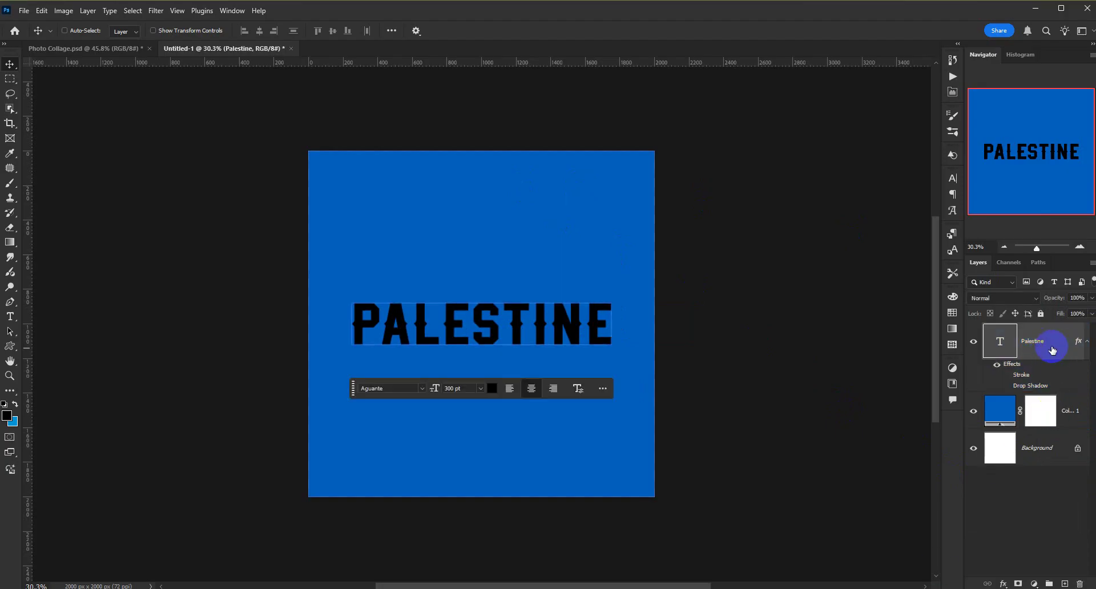
pyautogui.rightClick(1063, 347)
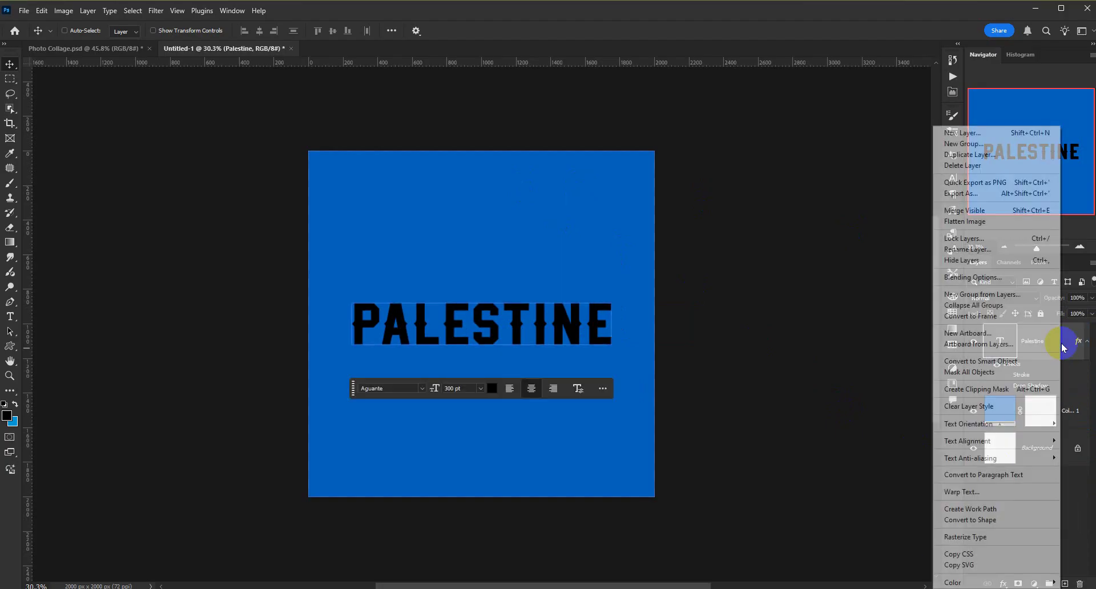
pyautogui.click(1014, 368)
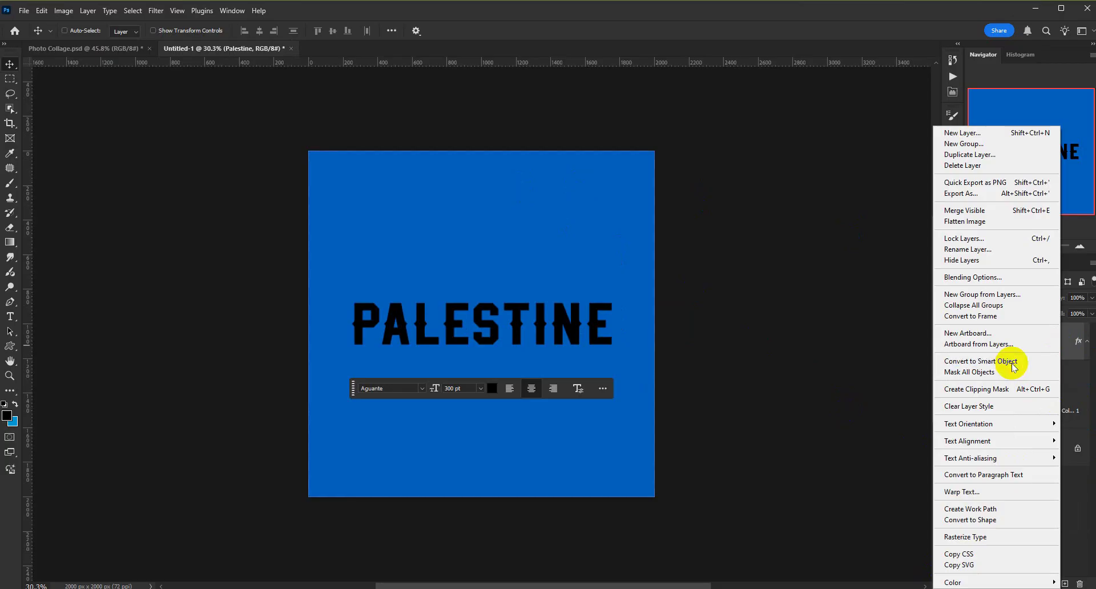
pyautogui.click(1011, 361)
# - Open the Palestine smart object's contents to examine the text layer inside, and close them without editing
pyautogui.doubleClick(1013, 354)
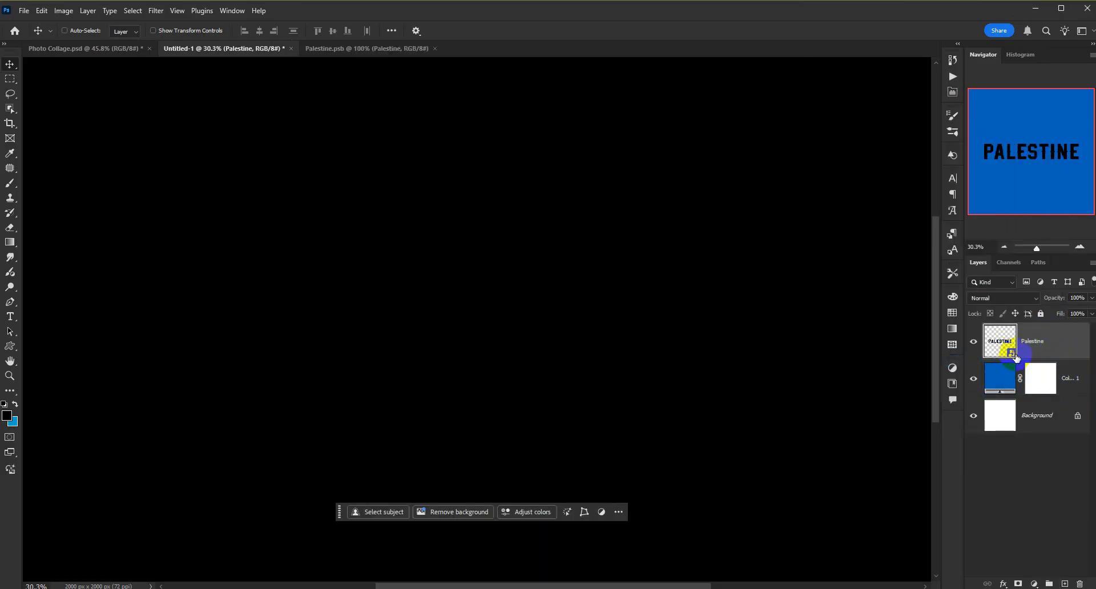
pyautogui.click(1005, 247)
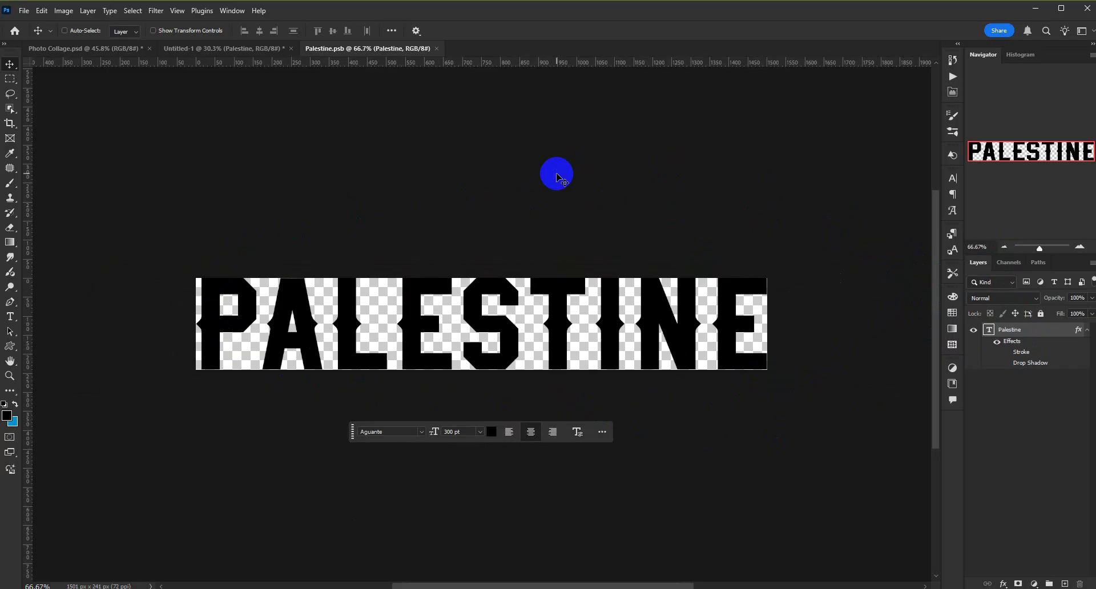
pyautogui.click(437, 48)
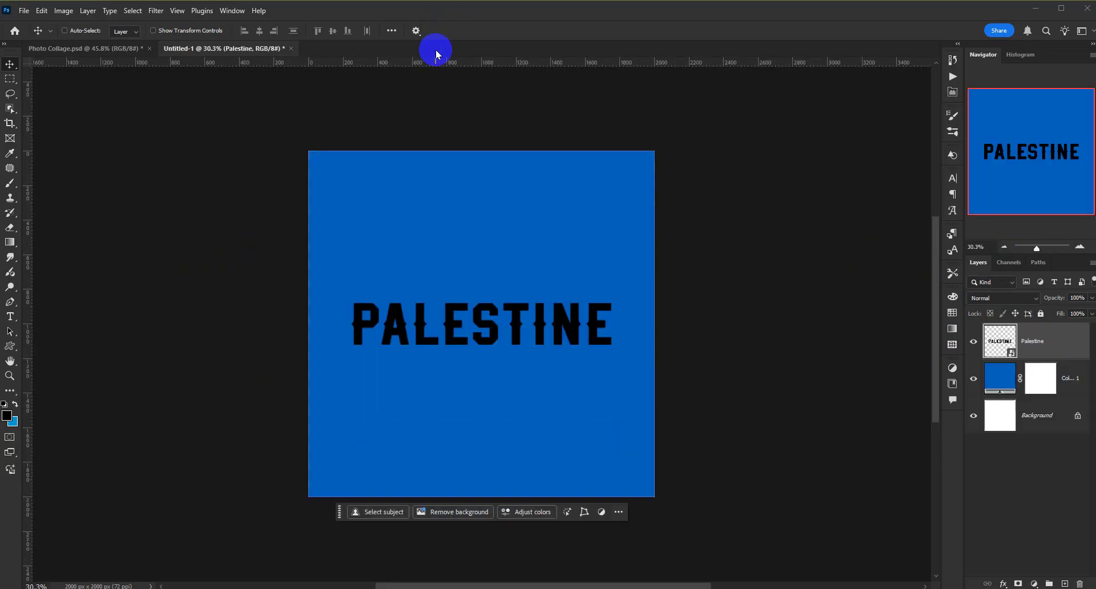
# - Duplicate the Palestine smart object, place the copy beneath the original and rename it Shadow
pyautogui.moveTo(1010, 371); pyautogui.dragTo(1065, 583)
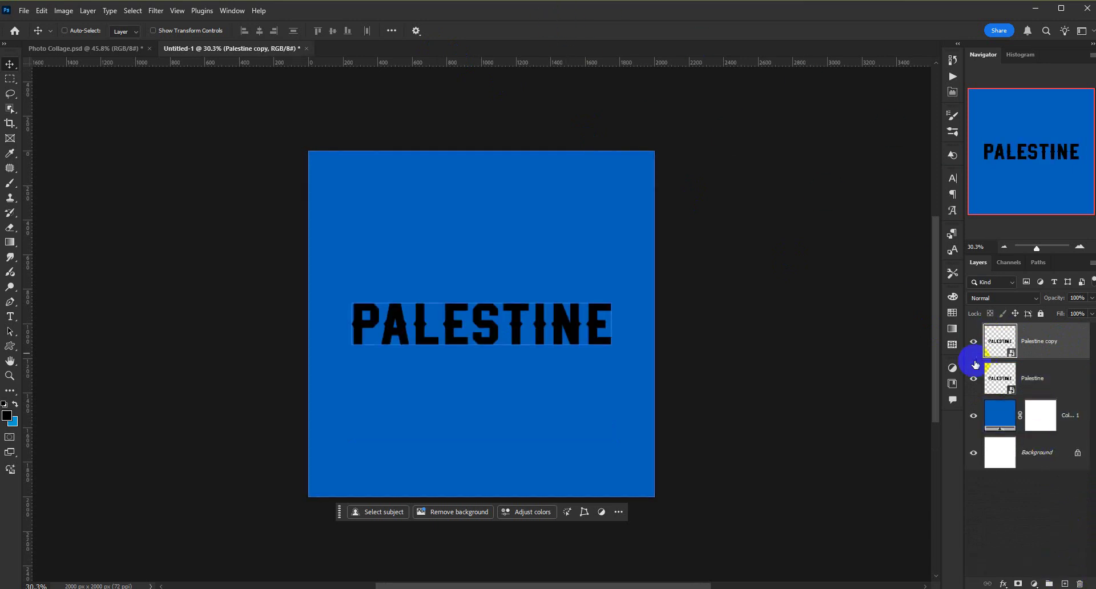
pyautogui.moveTo(1038, 347); pyautogui.dragTo(1030, 387)
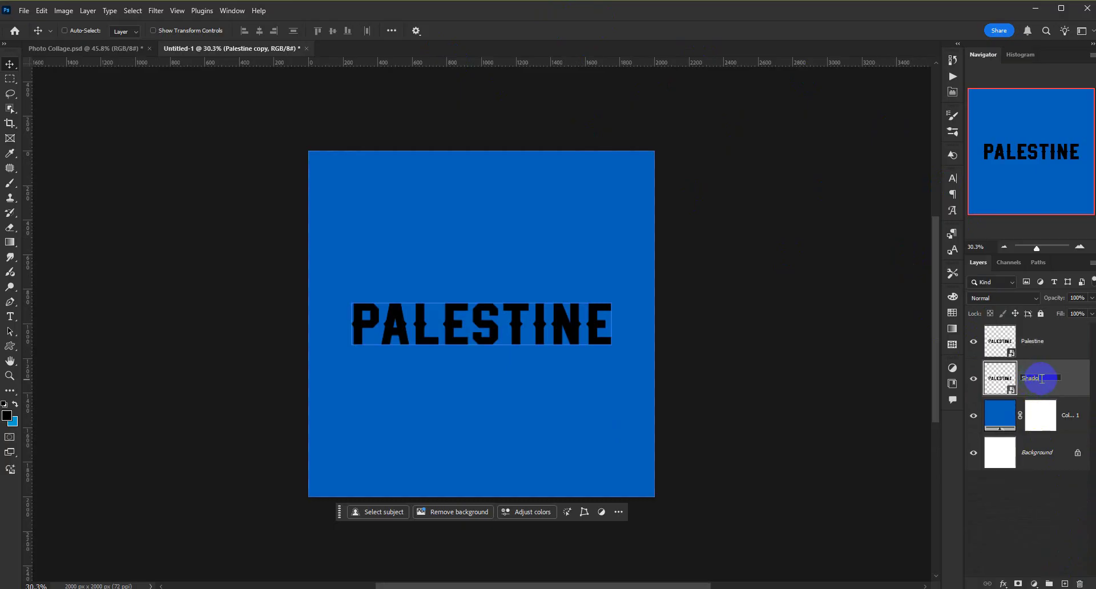
pyautogui.press('Return')
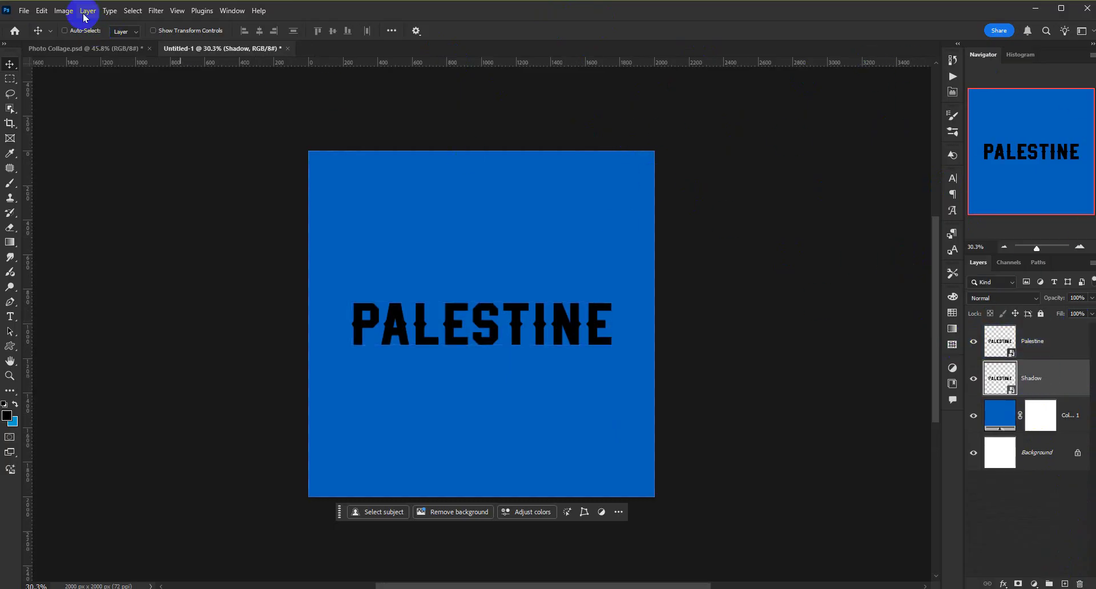
# - Distort the Shadow layer with Free Transform, pulling its two upper corners outward to the canvas sides at about 134% width
pyautogui.click(43, 11)
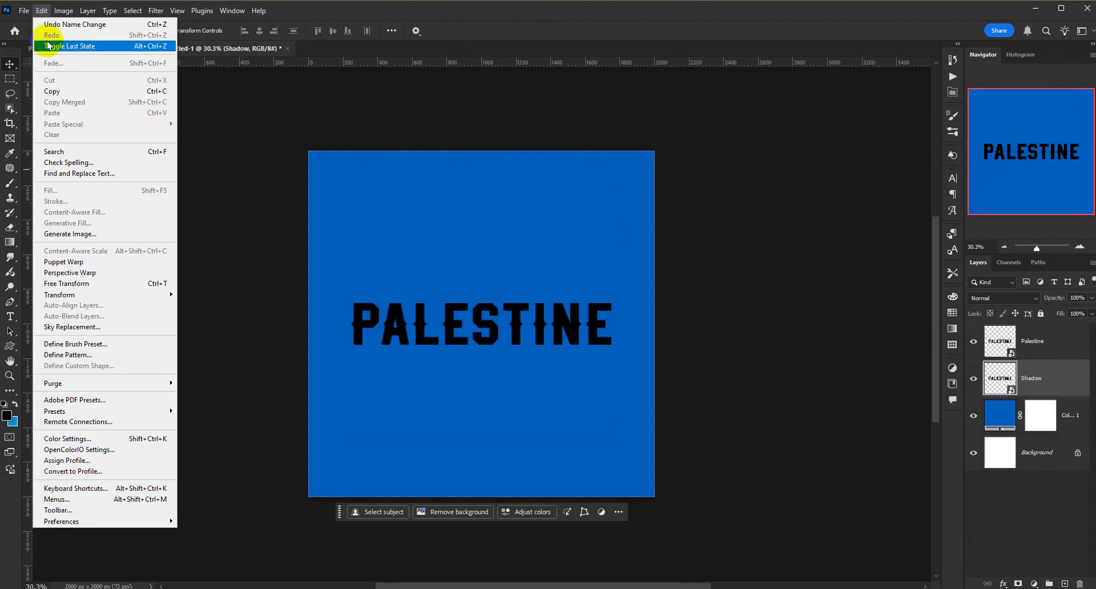
pyautogui.click(93, 283)
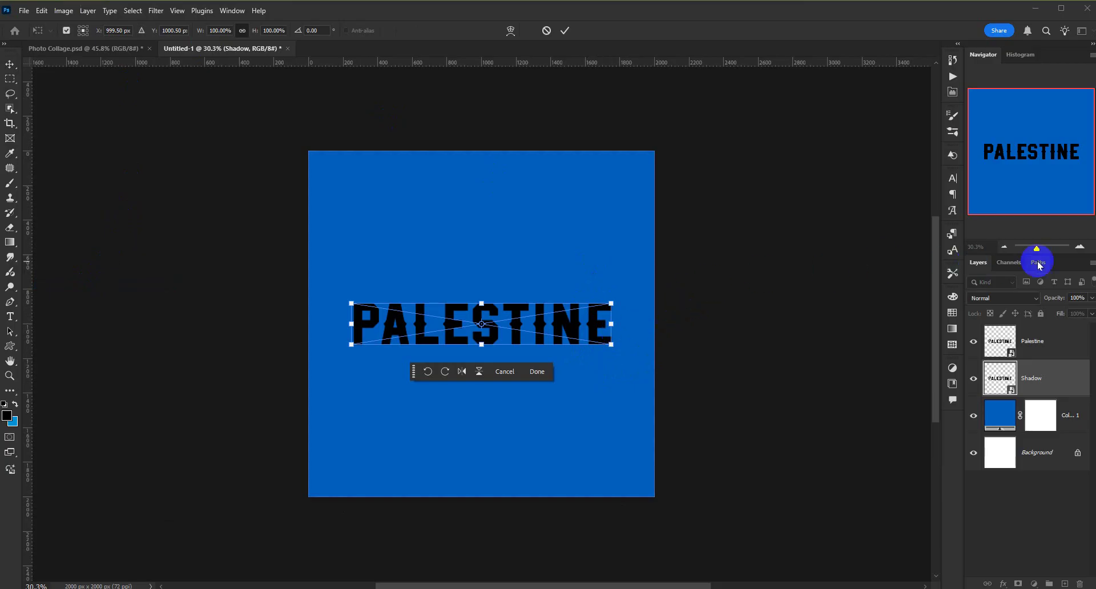
pyautogui.click(1080, 247)
pyautogui.click(1080, 246)
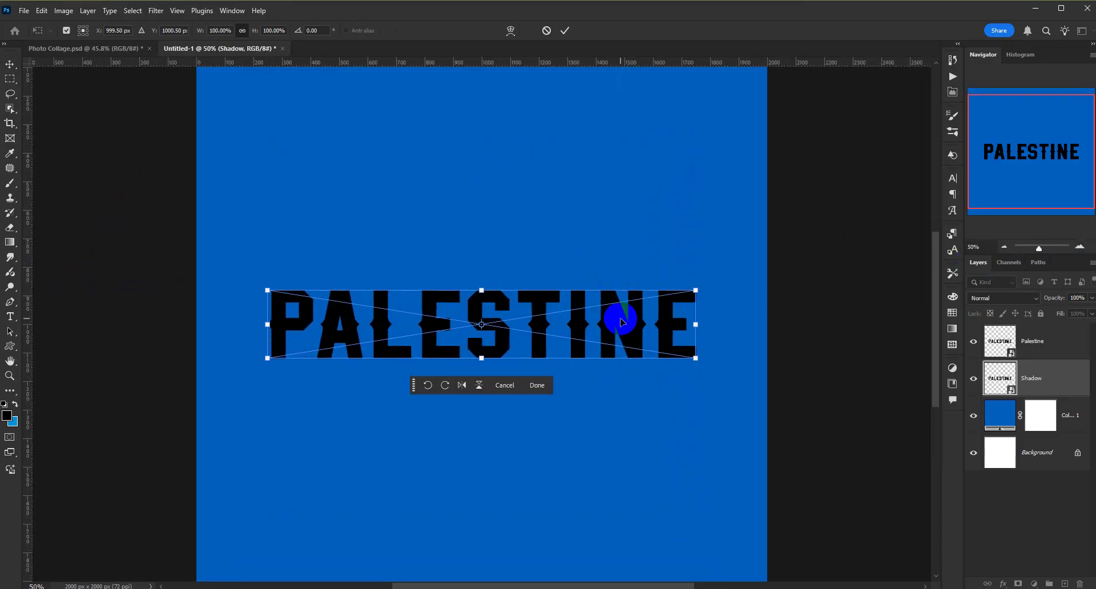
pyautogui.rightClick(622, 322)
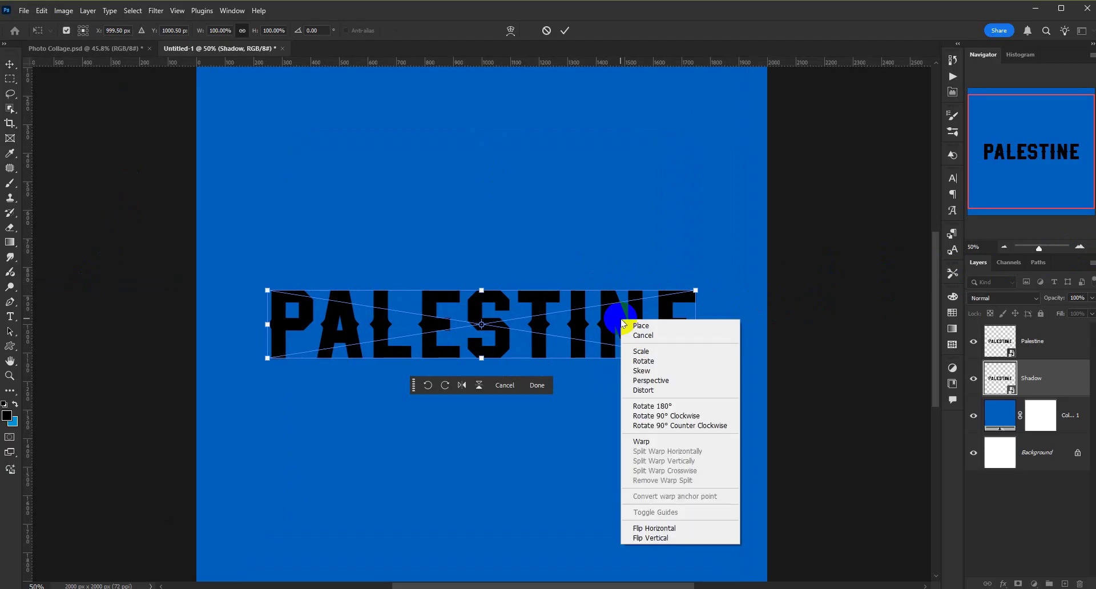
pyautogui.click(651, 391)
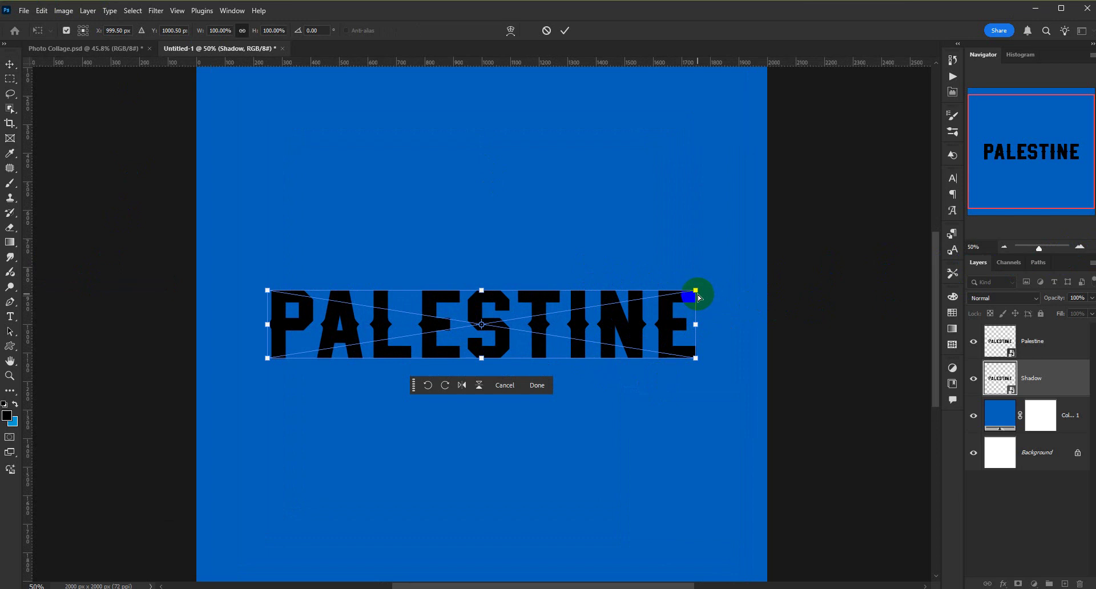
pyautogui.moveTo(697, 293); pyautogui.dragTo(769, 258)
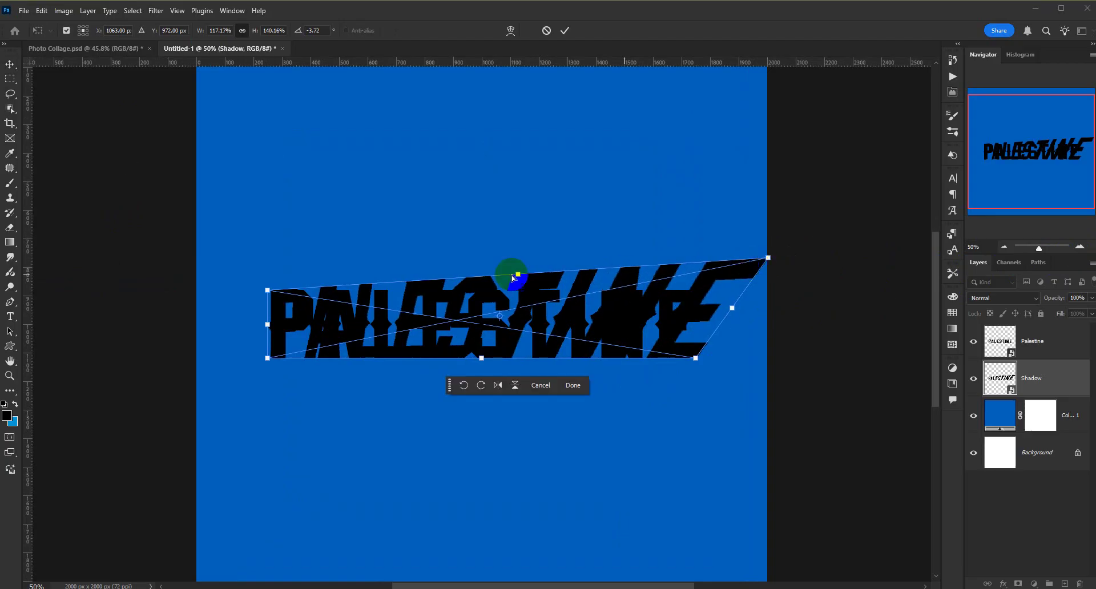
pyautogui.moveTo(267, 291); pyautogui.dragTo(195, 279)
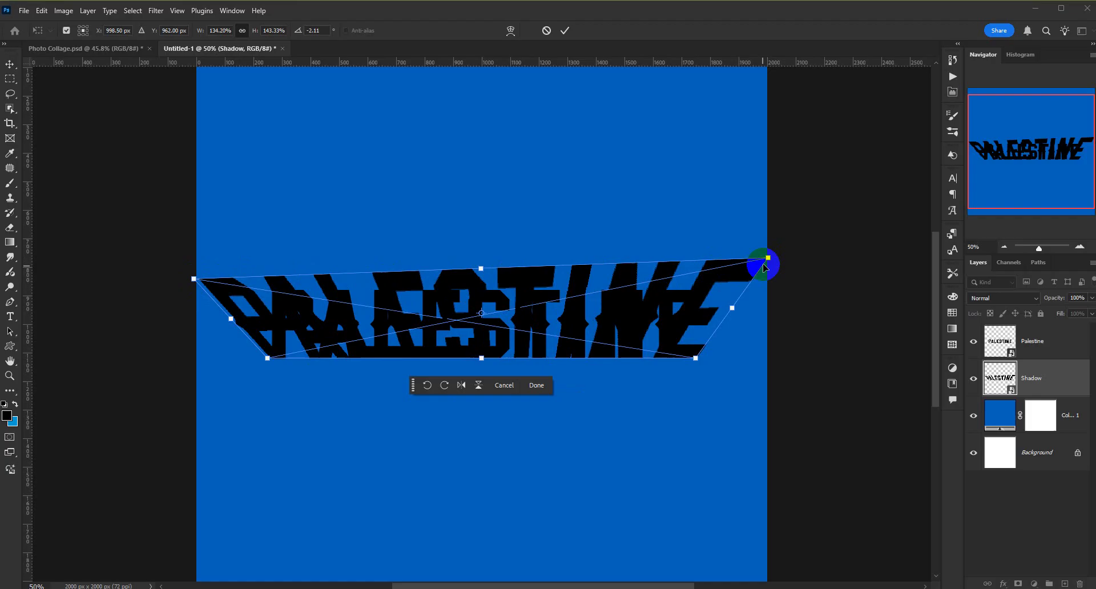
pyautogui.moveTo(768, 258); pyautogui.dragTo(770, 289)
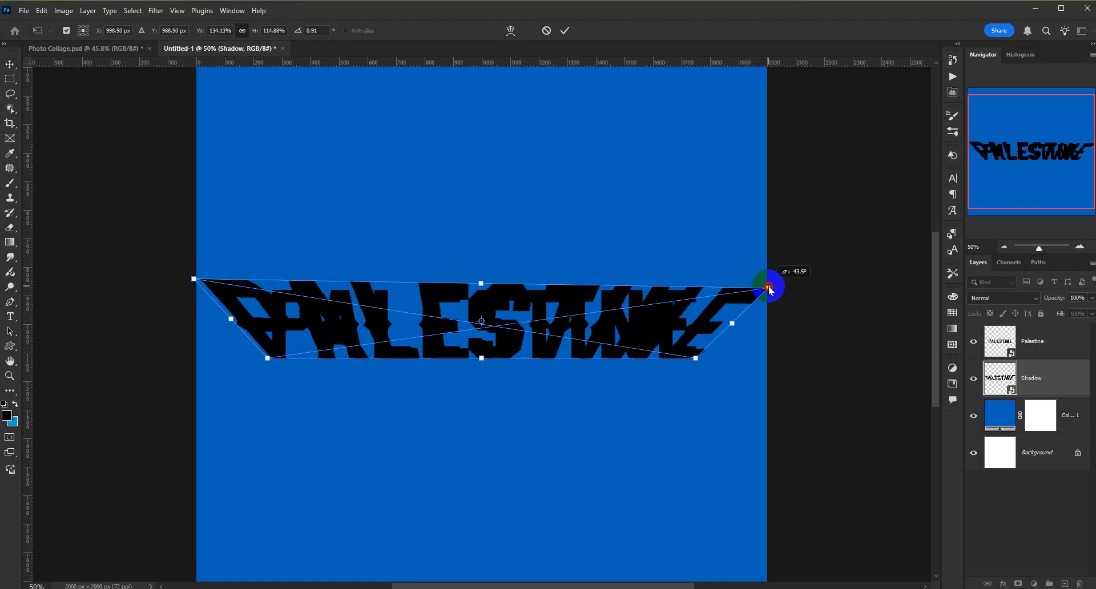
pyautogui.moveTo(769, 289); pyautogui.dragTo(769, 288)
# - Fold the shadow's outer corners down below the text, spread them past both canvas sides at 195.54% width and -147.30% height, and apply the distortion
pyautogui.moveTo(194, 280); pyautogui.dragTo(186, 443)
pyautogui.moveTo(769, 289); pyautogui.dragTo(765, 443)
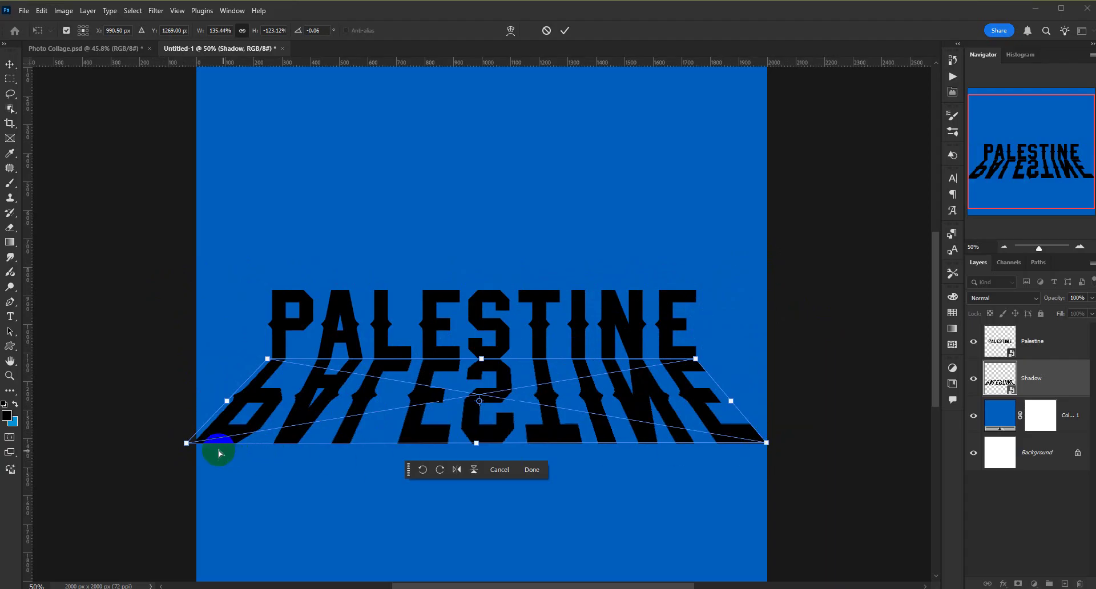
pyautogui.moveTo(187, 444); pyautogui.dragTo(63, 459)
pyautogui.moveTo(766, 443); pyautogui.dragTo(900, 462)
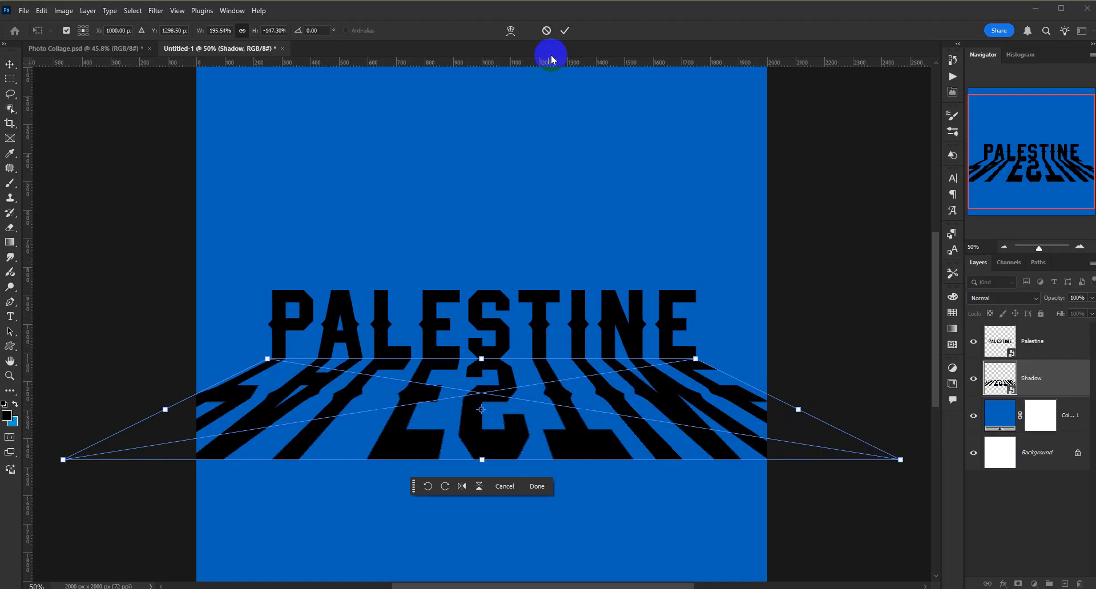
pyautogui.click(564, 32)
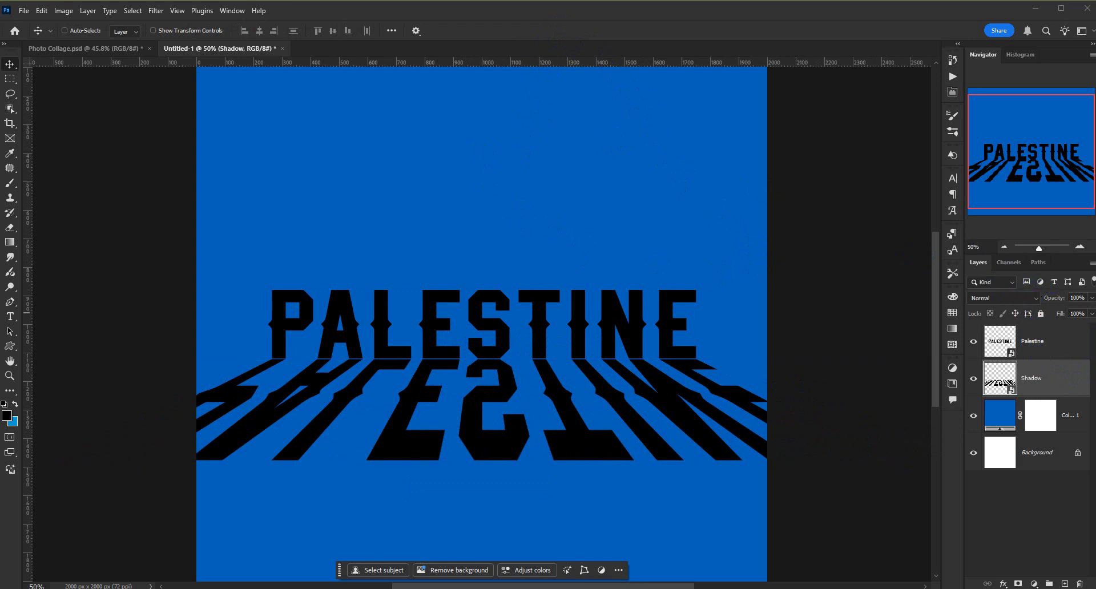
# - Lower the Shadow layer's opacity to 28% and check the whole composition
pyautogui.click(1091, 298)
pyautogui.moveTo(1084, 312); pyautogui.dragTo(1051, 312)
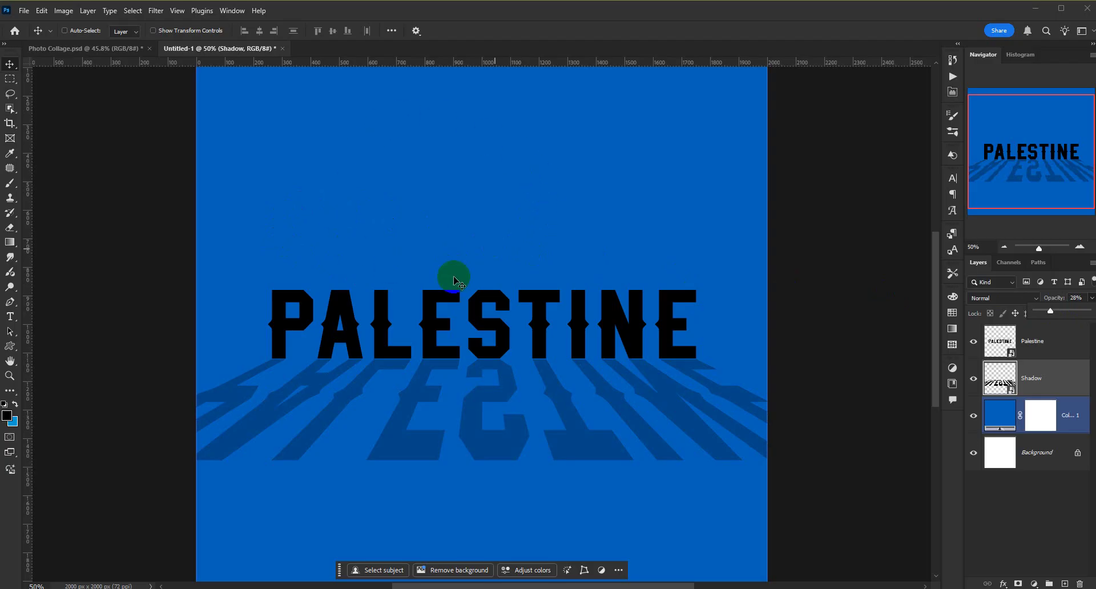
pyautogui.click(1004, 246)
pyautogui.click(1078, 247)
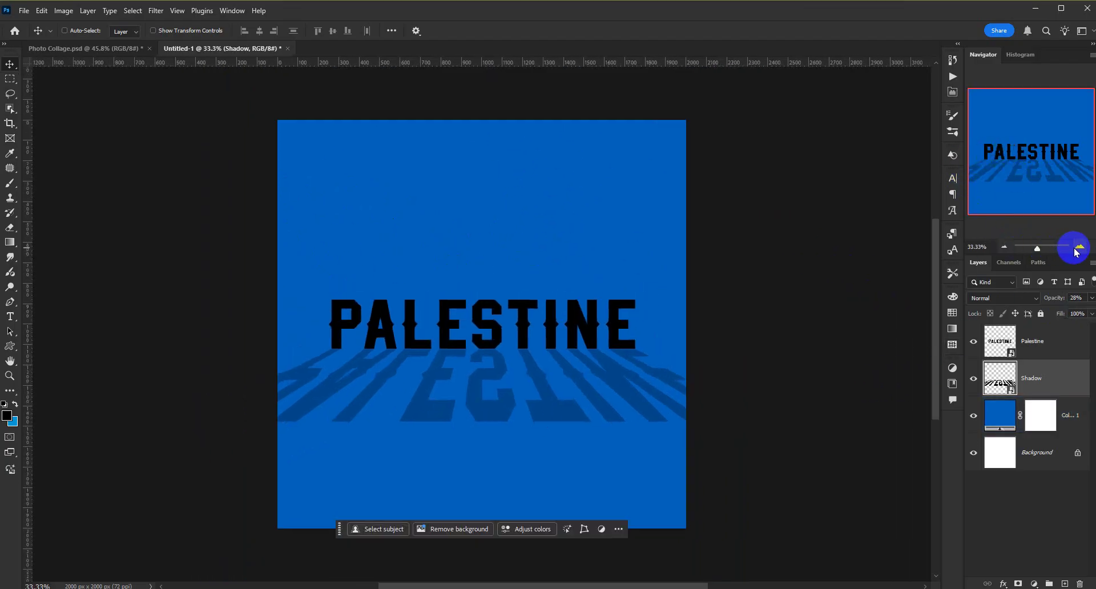
# - Set the Shadow layer's opacity to 40% and check the result with no layer selected
pyautogui.click(1005, 247)
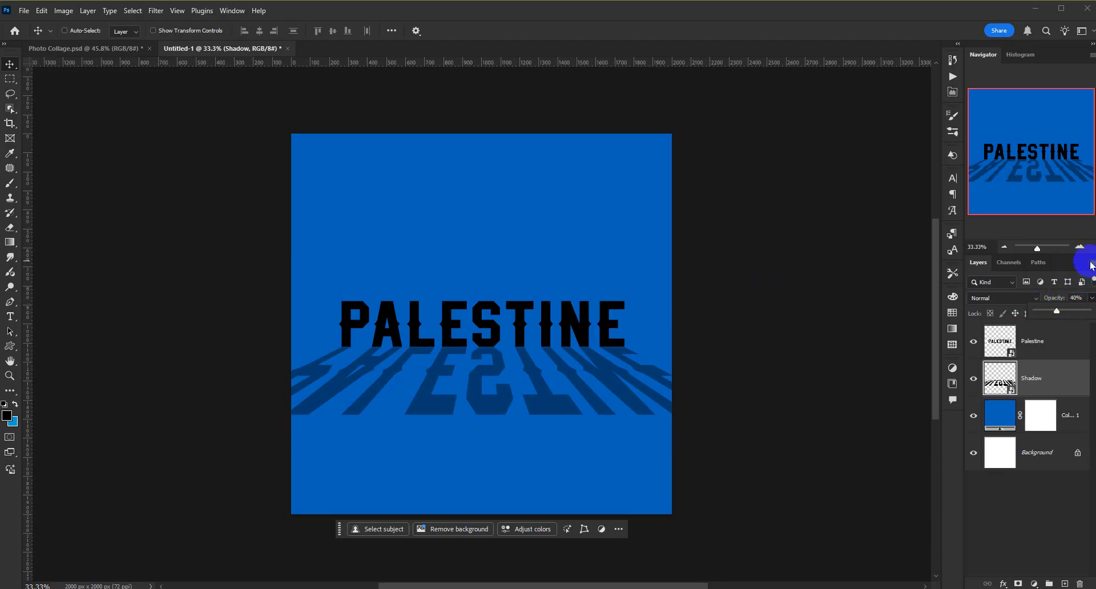
pyautogui.click(1043, 521)
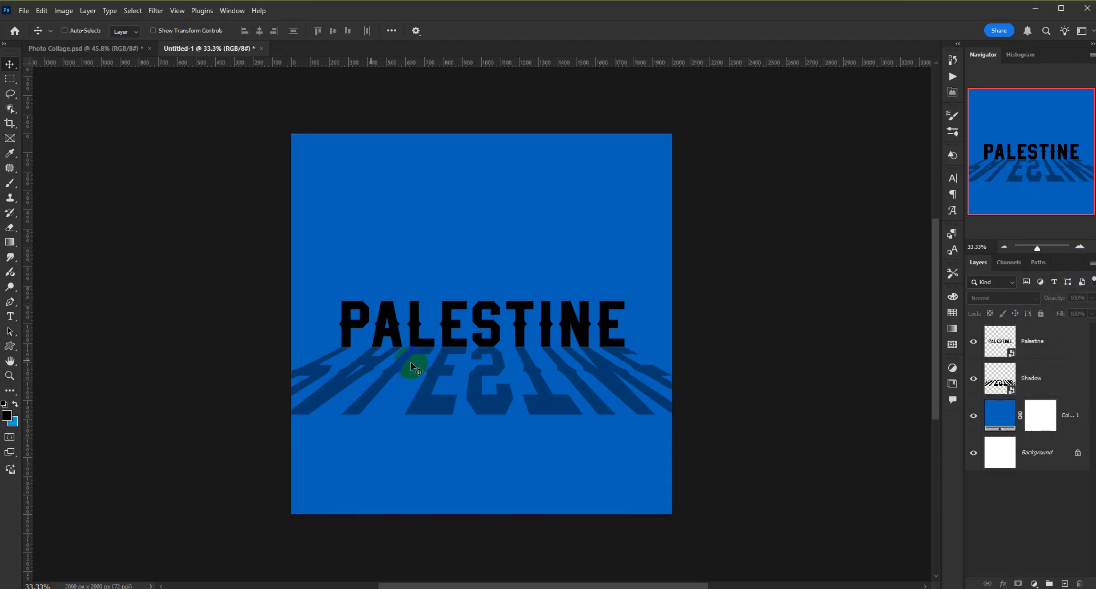
pyautogui.keyDown('ctrl'); pyautogui.click(380, 333); pyautogui.keyUp('ctrl')
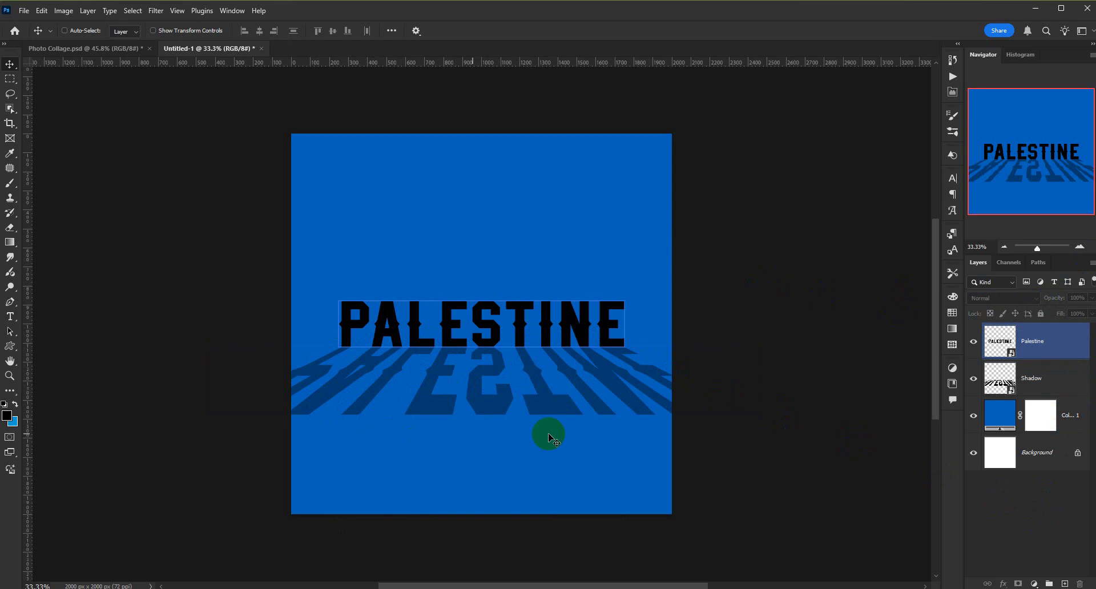
pyautogui.click(1031, 512)
# - Start a Tilt-Shift blur on the Shadow layer, centre its focus band on the lettering and bring the lower dashed boundary closer
pyautogui.click(1037, 378)
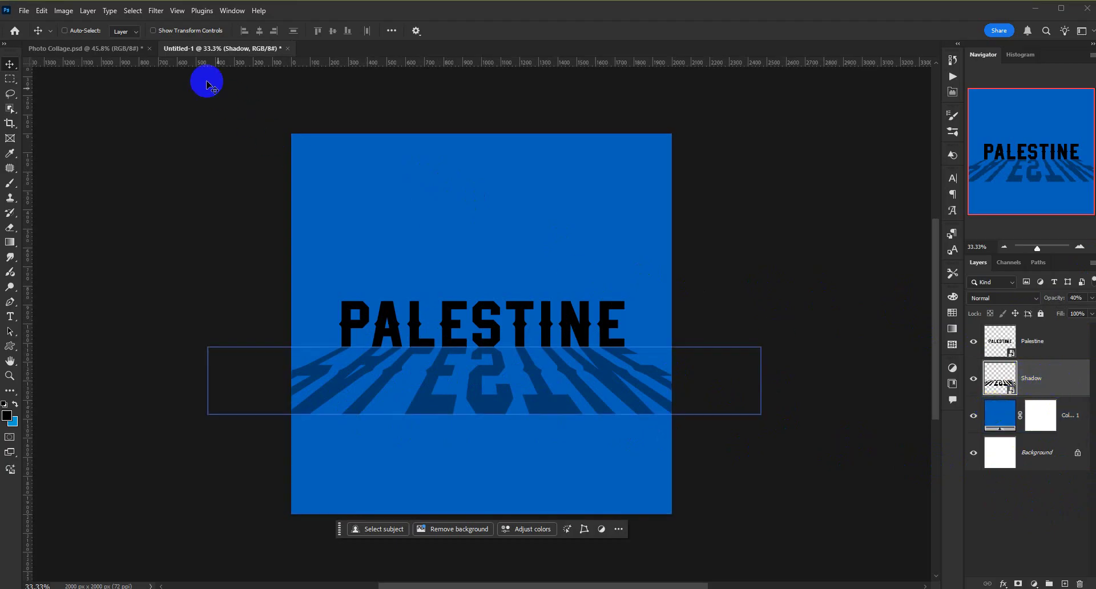
pyautogui.click(163, 15)
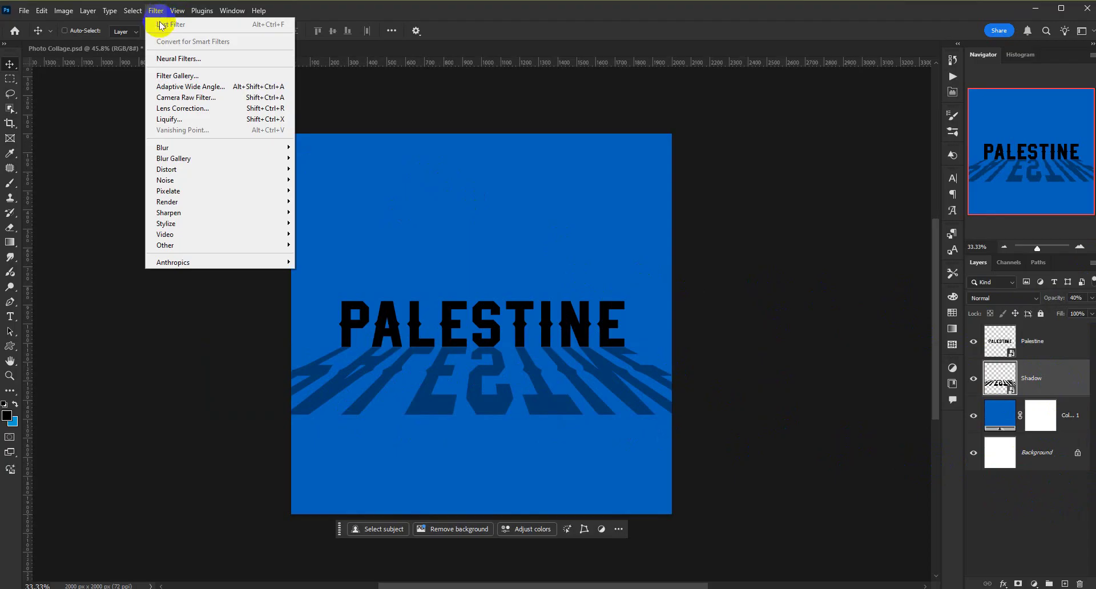
pyautogui.moveTo(201, 160)
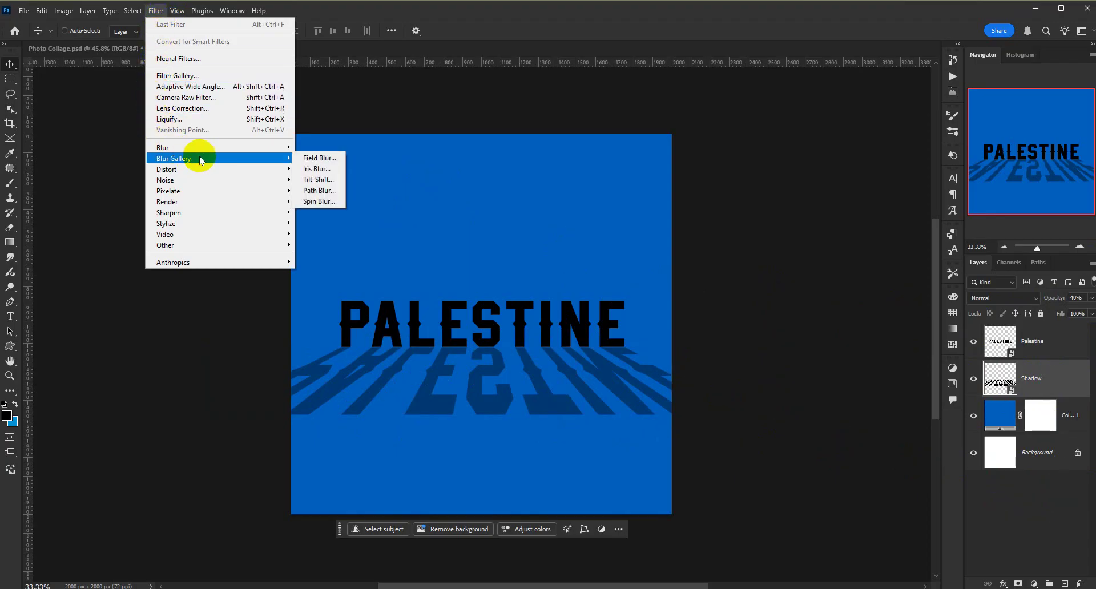
pyautogui.click(320, 180)
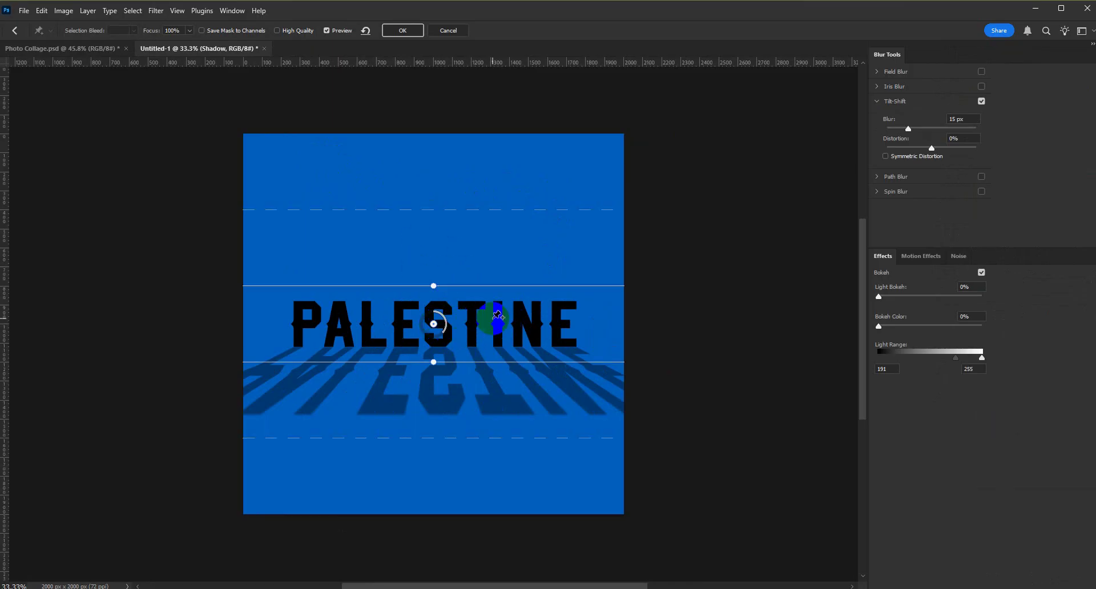
pyautogui.moveTo(495, 317)
pyautogui.mouseDown()
pyautogui.moveTo(487, 407)
pyautogui.moveTo(491, 336)
pyautogui.mouseUp()
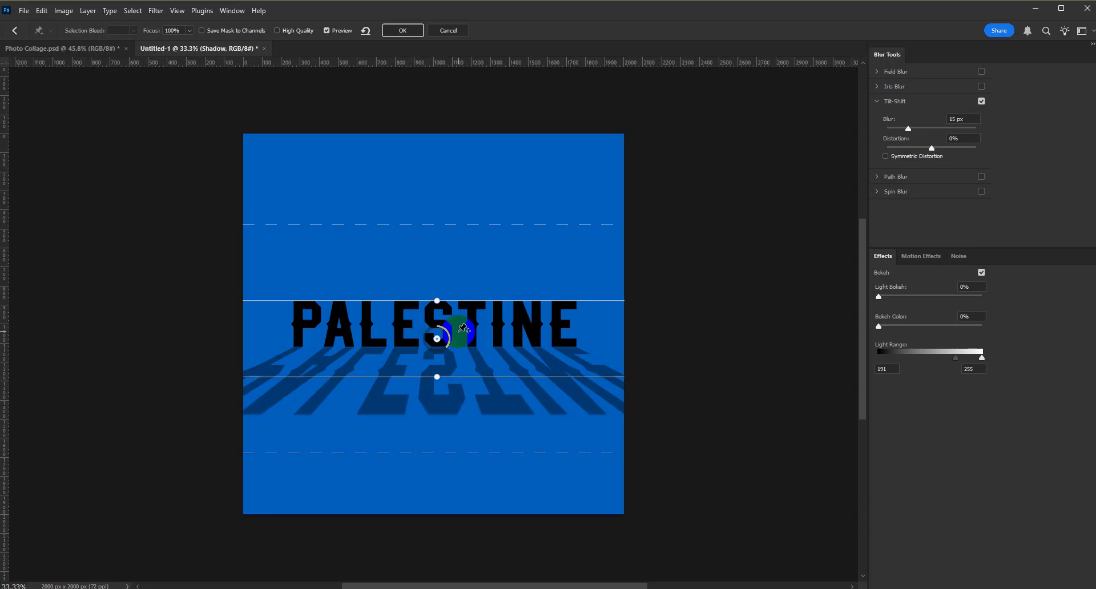
pyautogui.moveTo(455, 452); pyautogui.dragTo(458, 427)
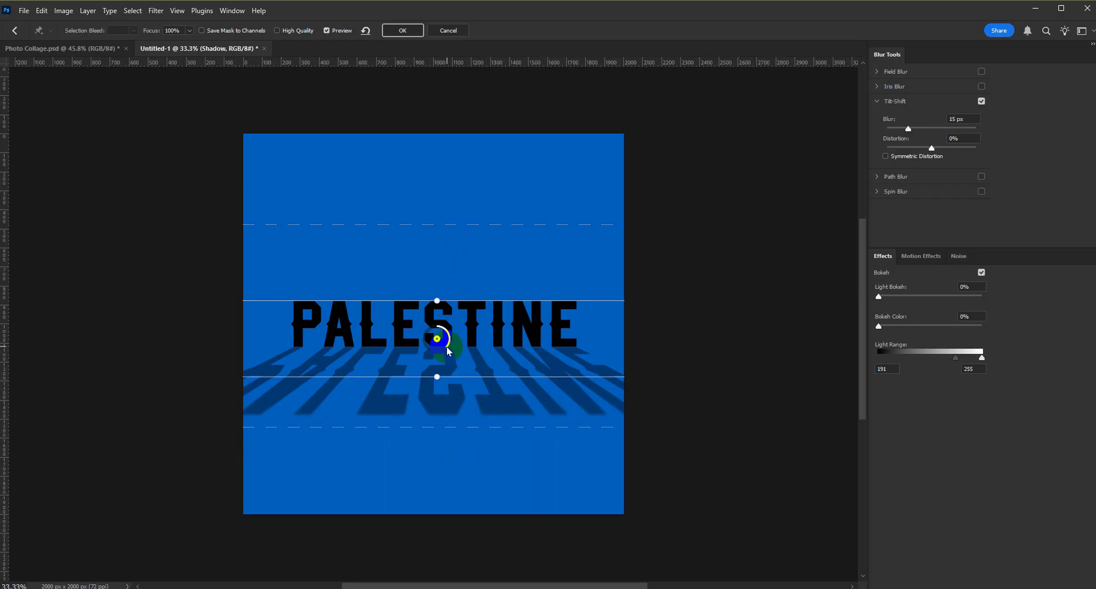
# - Set the Tilt-Shift blur to 71 px with 12% distortion, start its falloff just beneath the lettering, and apply the filter
pyautogui.moveTo(448, 353); pyautogui.dragTo(427, 348)
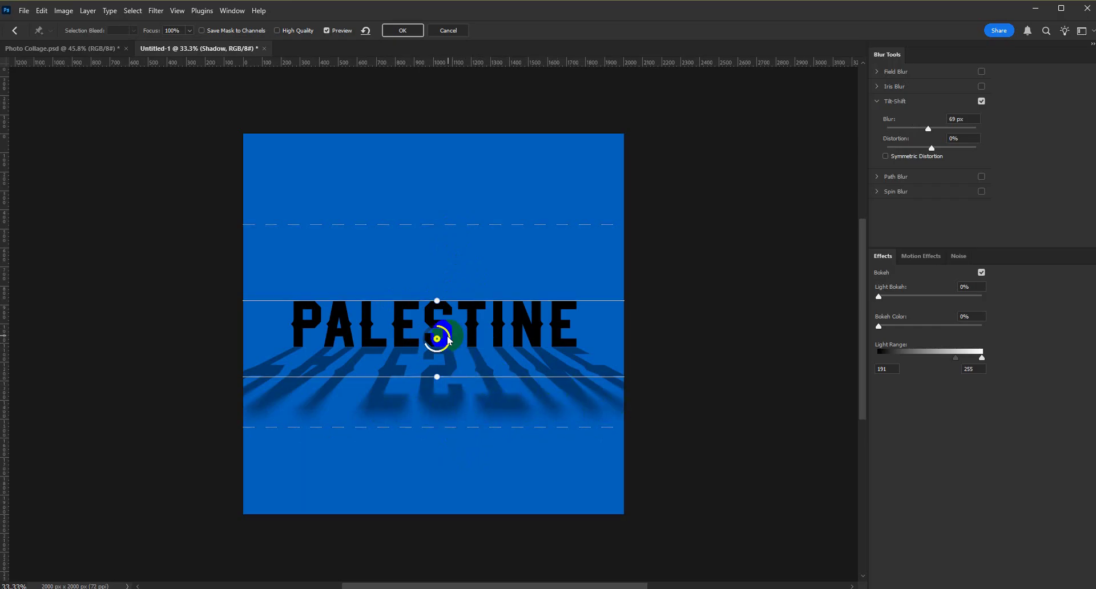
pyautogui.moveTo(459, 374); pyautogui.dragTo(459, 362)
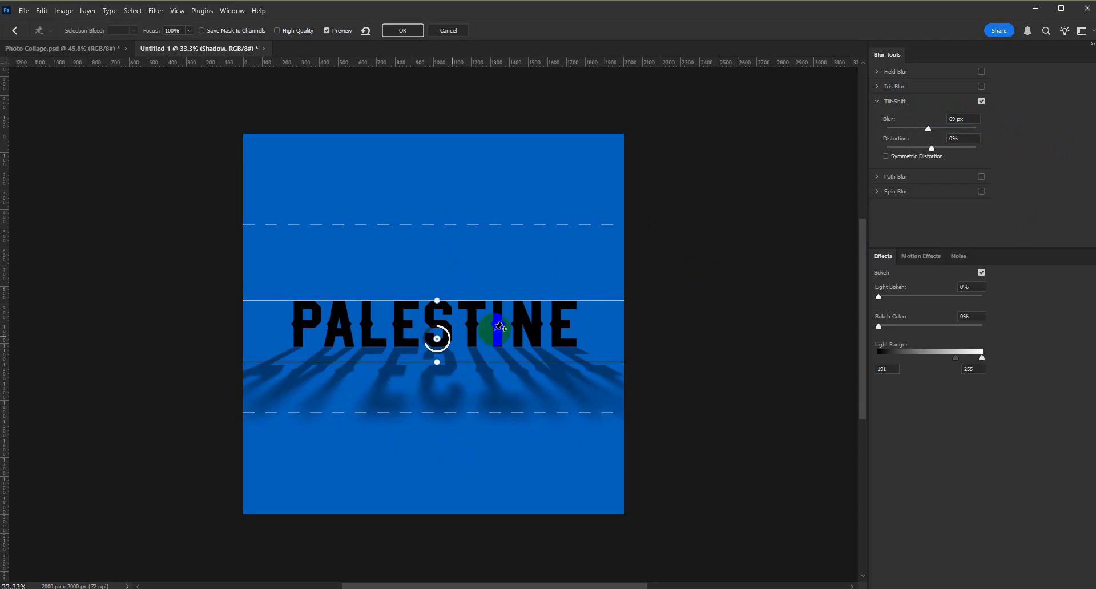
pyautogui.moveTo(929, 129); pyautogui.dragTo(930, 130)
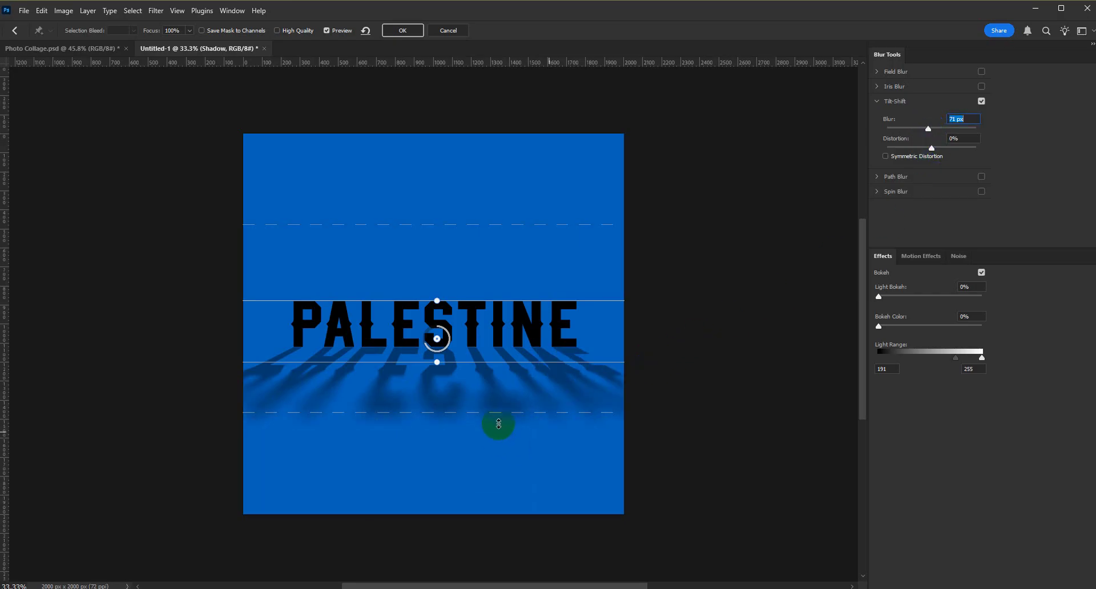
pyautogui.moveTo(501, 420); pyautogui.dragTo(502, 440)
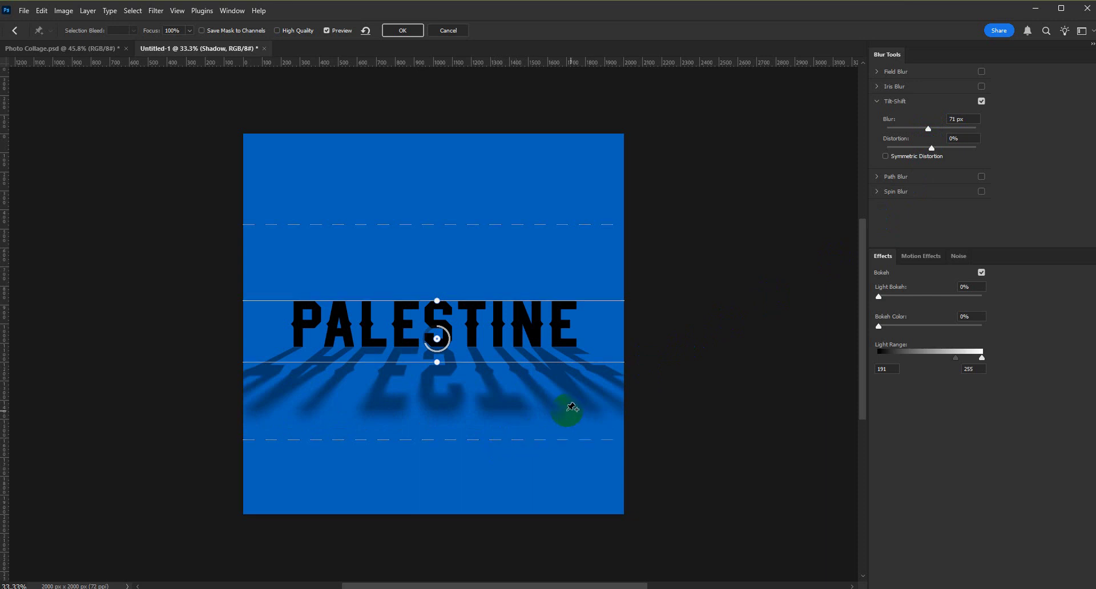
pyautogui.moveTo(461, 363); pyautogui.dragTo(463, 354)
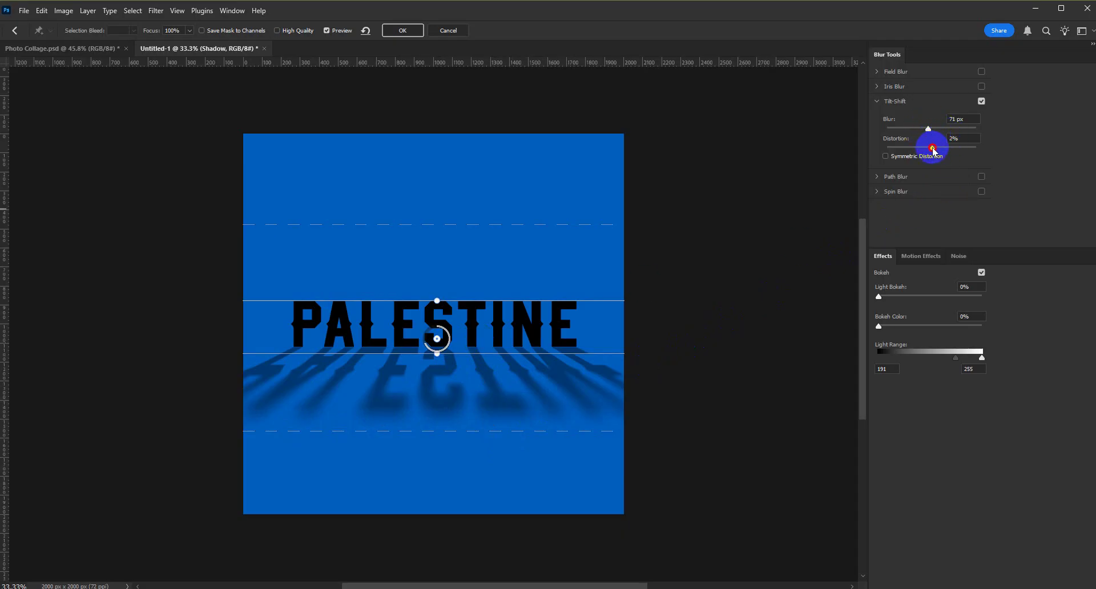
pyautogui.moveTo(932, 150); pyautogui.dragTo(936, 150)
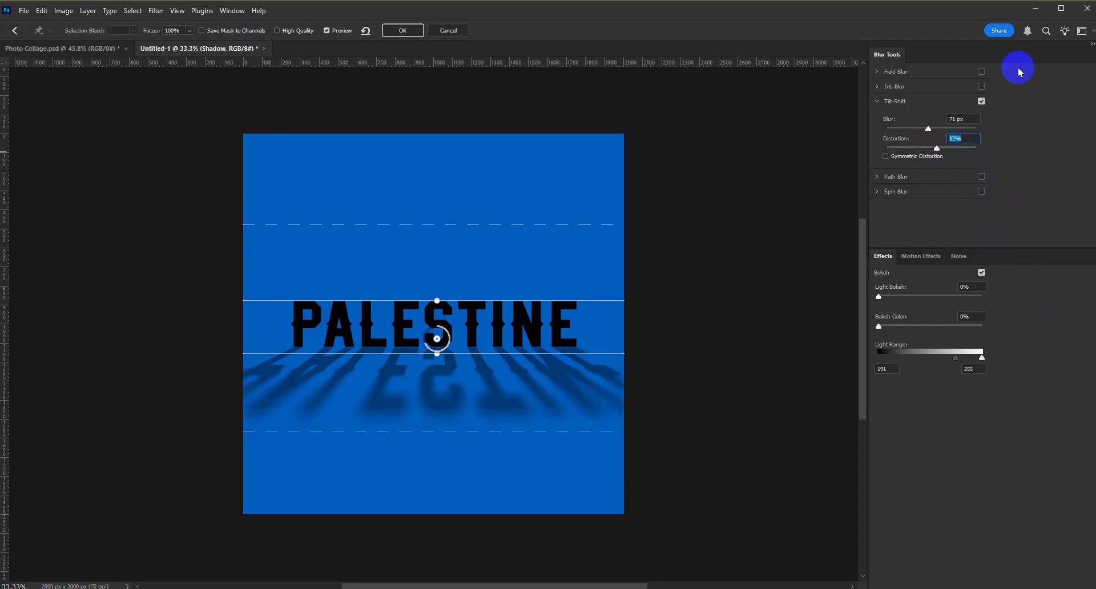
pyautogui.click(411, 32)
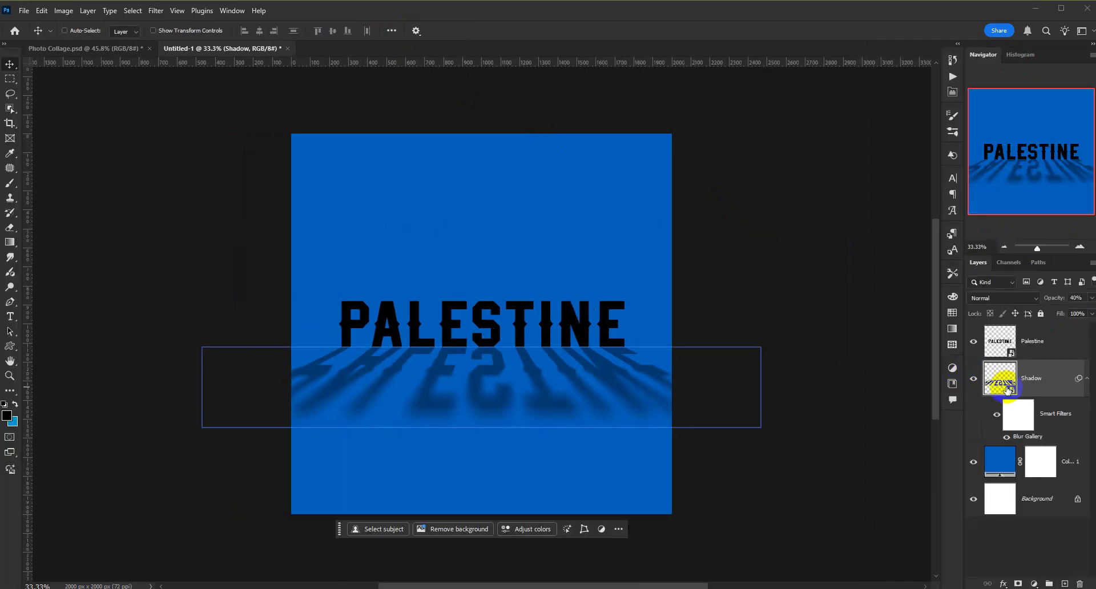
# - Compare the shadow with and without its Blur Gallery smart filter, leaving the filter enabled
pyautogui.click(1006, 539)
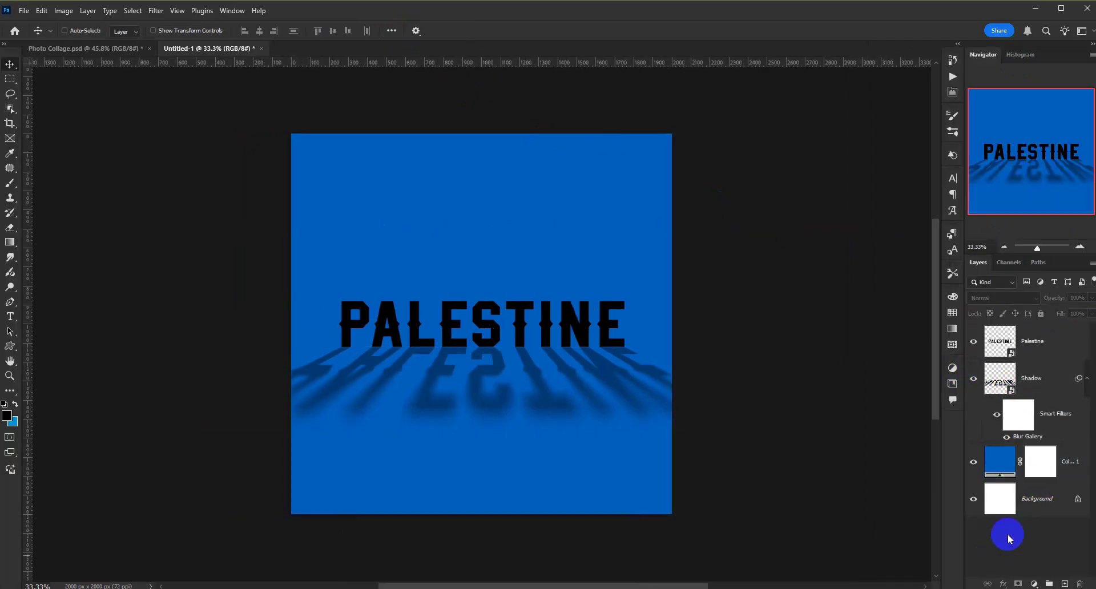
pyautogui.click(1016, 417)
pyautogui.click(1027, 459)
pyautogui.click(1008, 547)
pyautogui.click(1028, 457)
pyautogui.click(1007, 442)
pyautogui.click(1007, 439)
pyautogui.click(1006, 438)
pyautogui.click(1007, 439)
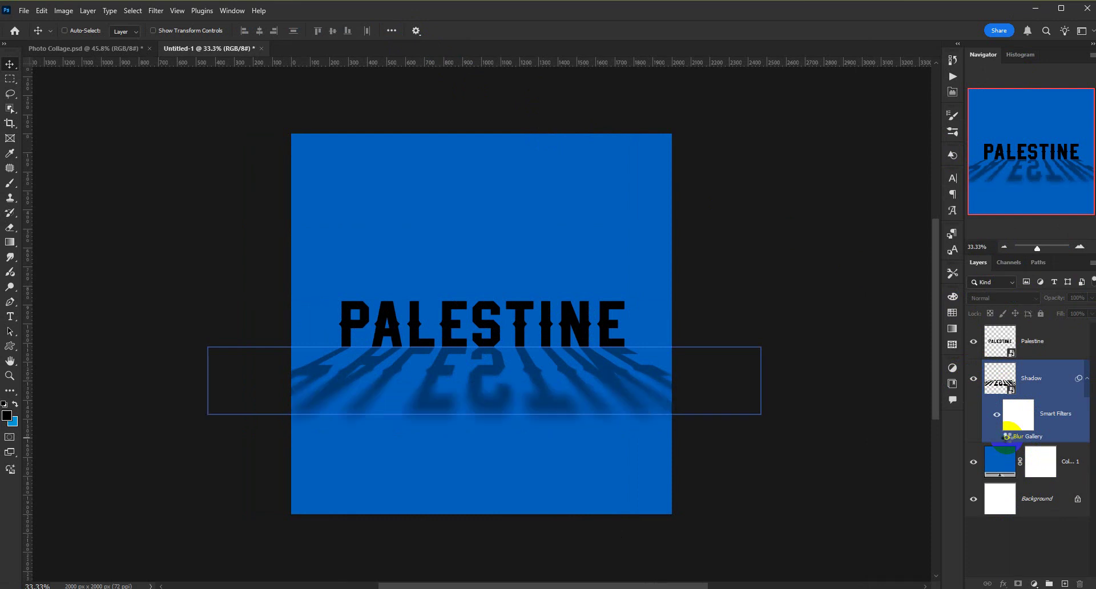
pyautogui.click(1004, 525)
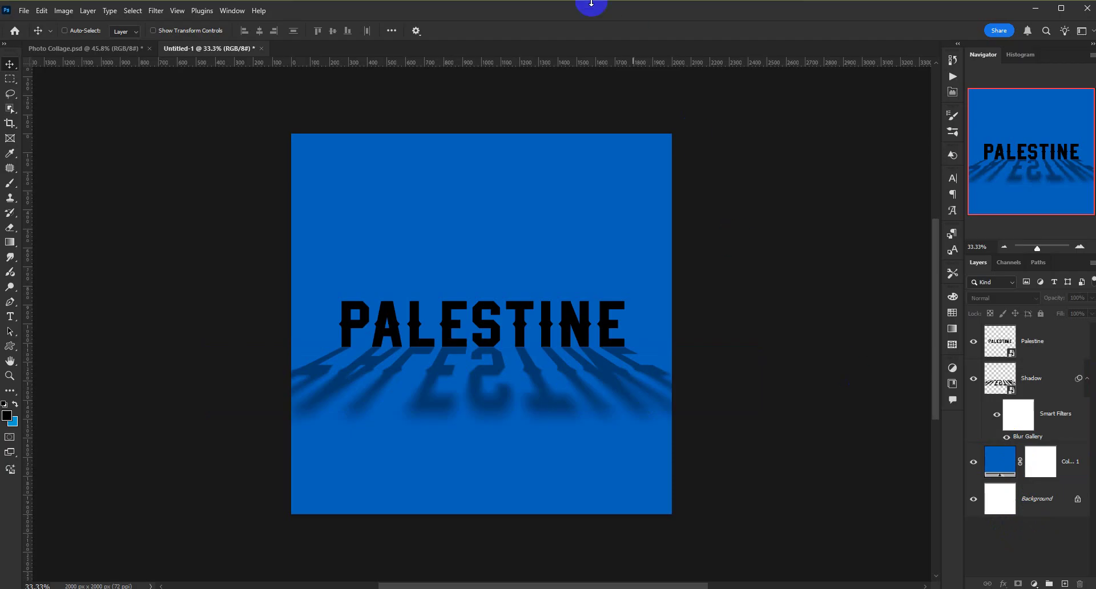
# - Open the contents of the Palestine smart object and replace its text with FREE
pyautogui.click(1037, 353)
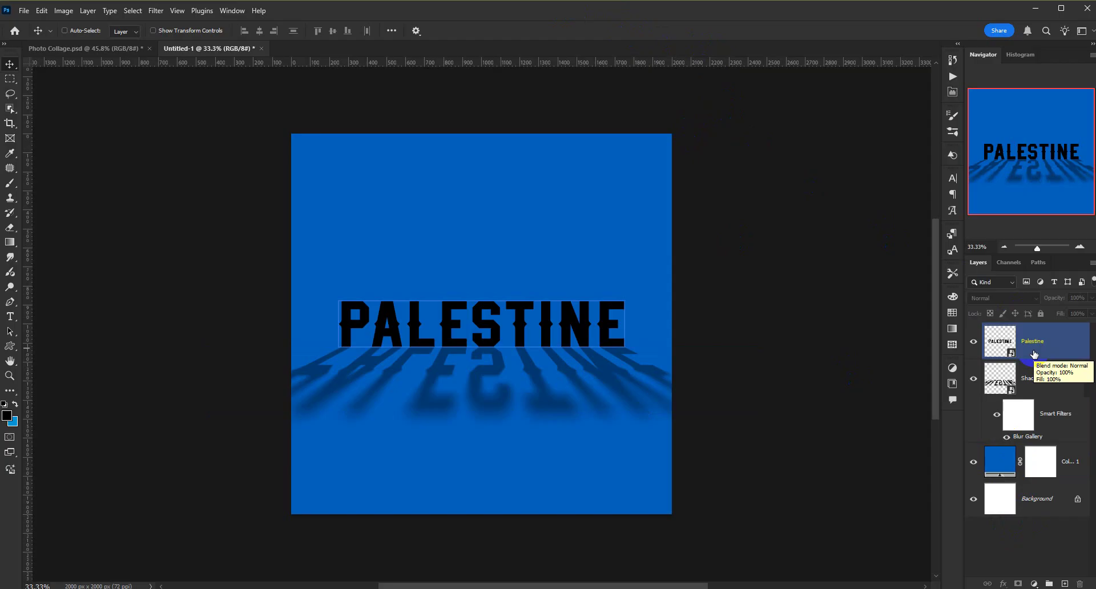
pyautogui.click(1011, 351)
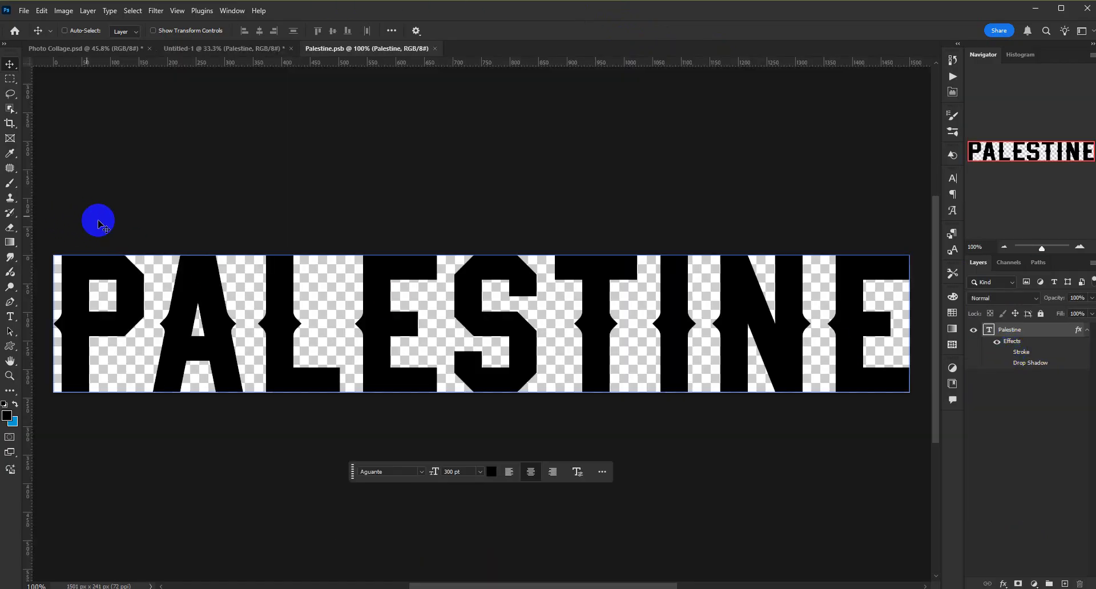
pyautogui.click(10, 316)
pyautogui.click(344, 314)
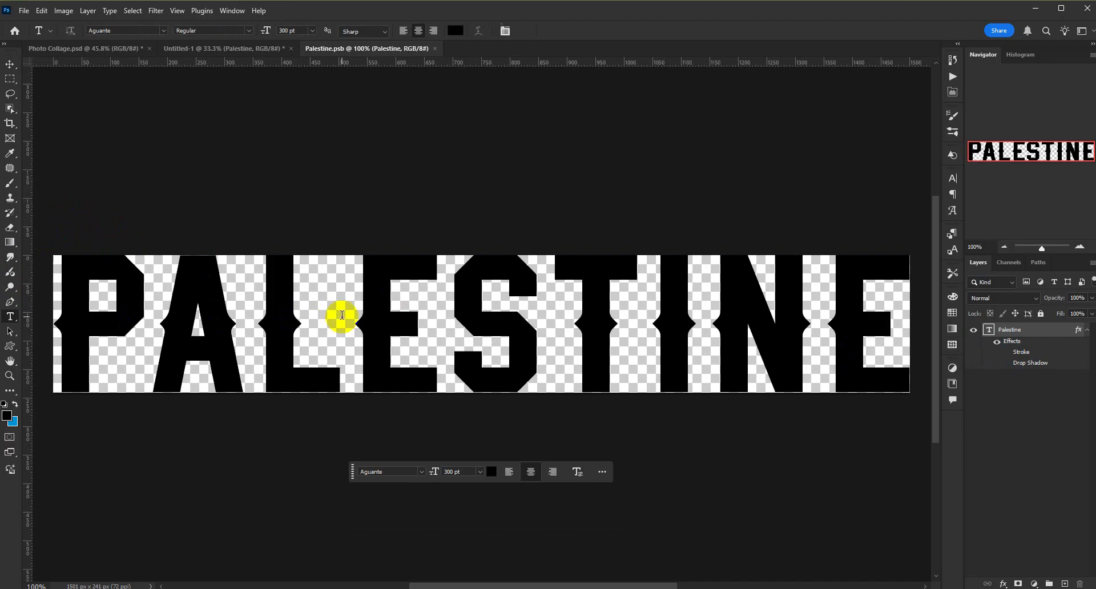
pyautogui.doubleClick(370, 318)
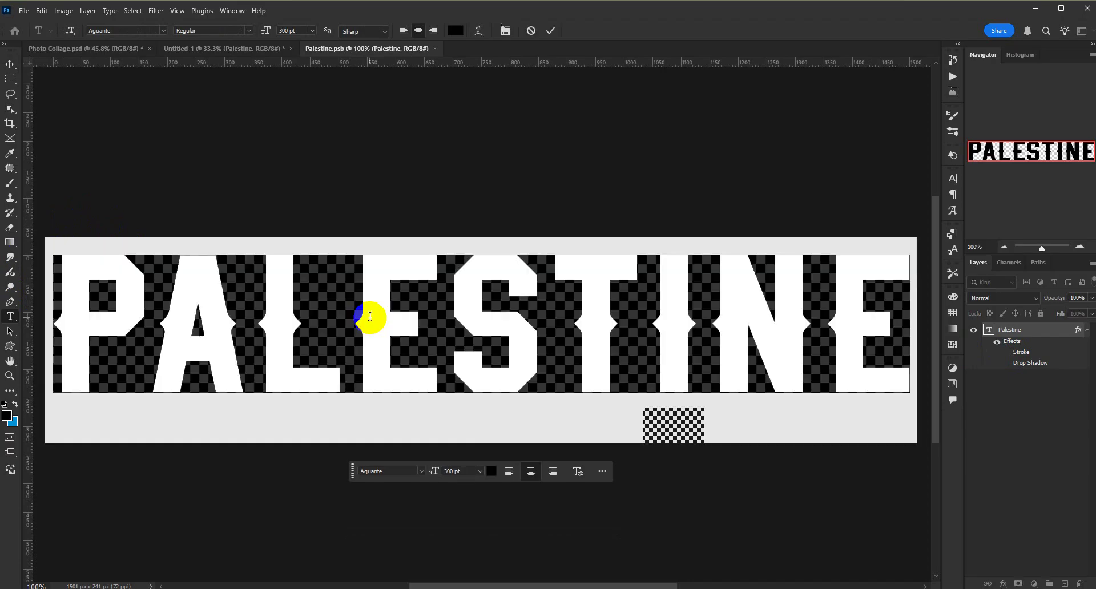
pyautogui.write('FREE')
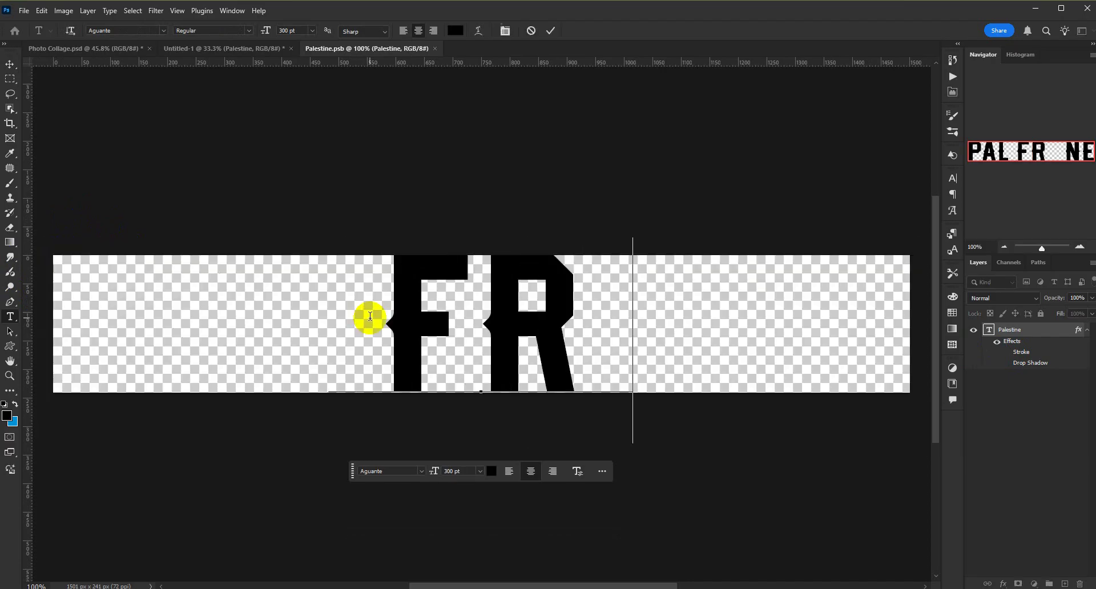
pyautogui.click(993, 390)
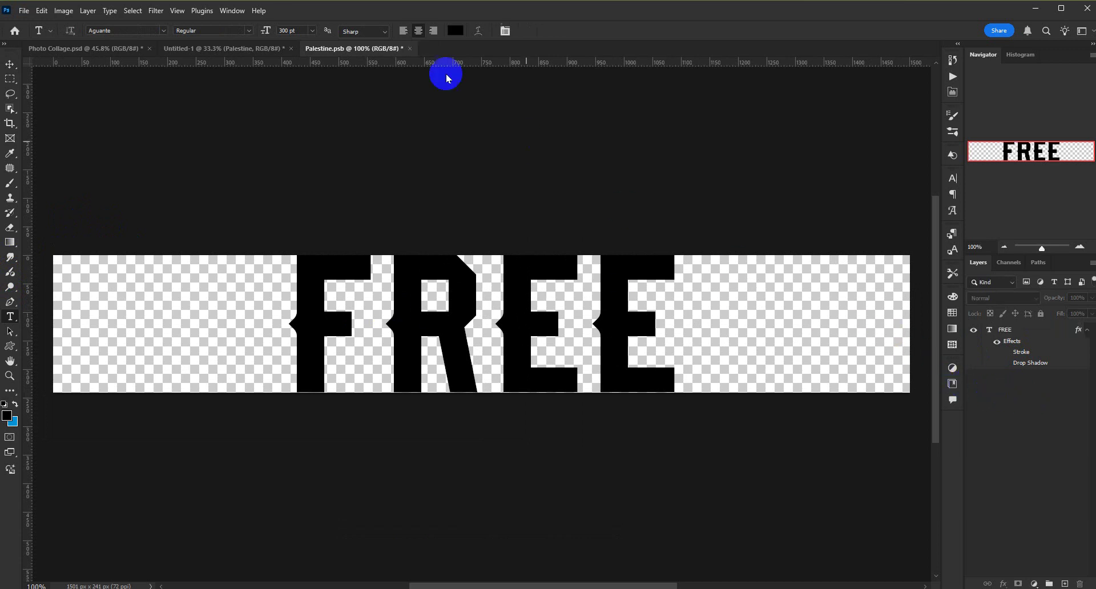
# - Save the edited smart object contents and return to the Untitled-1 document to check the lettering and its shadow
pyautogui.click(24, 10)
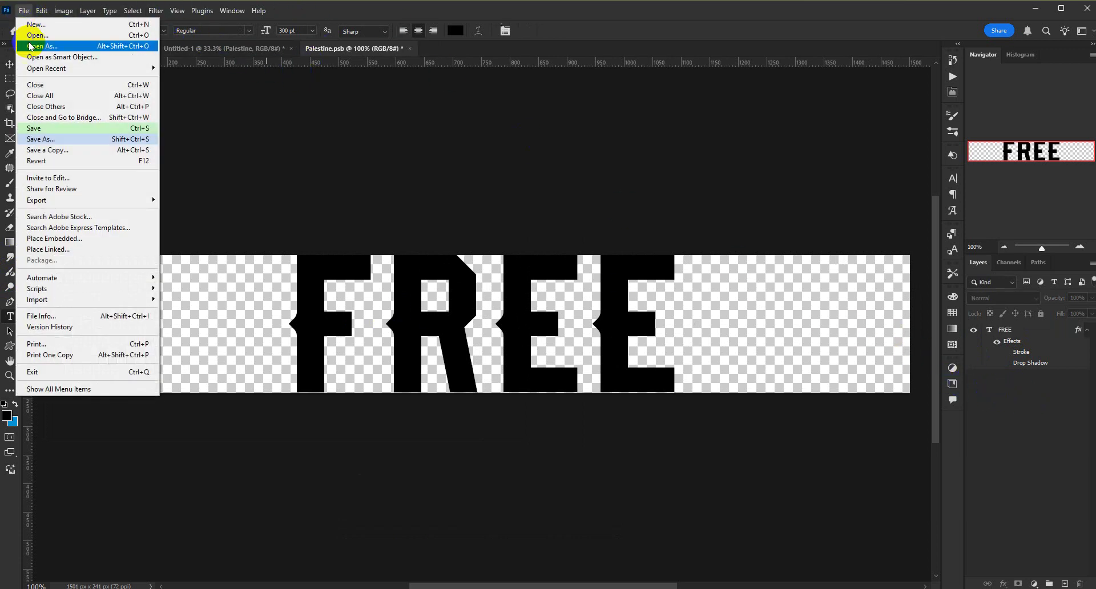
pyautogui.click(92, 122)
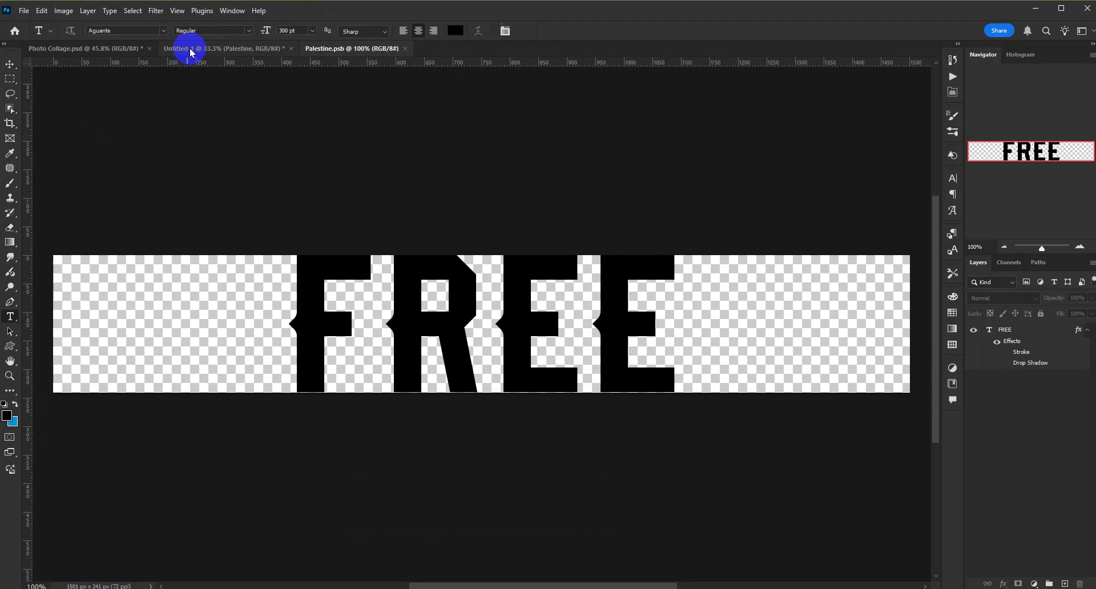
pyautogui.click(185, 50)
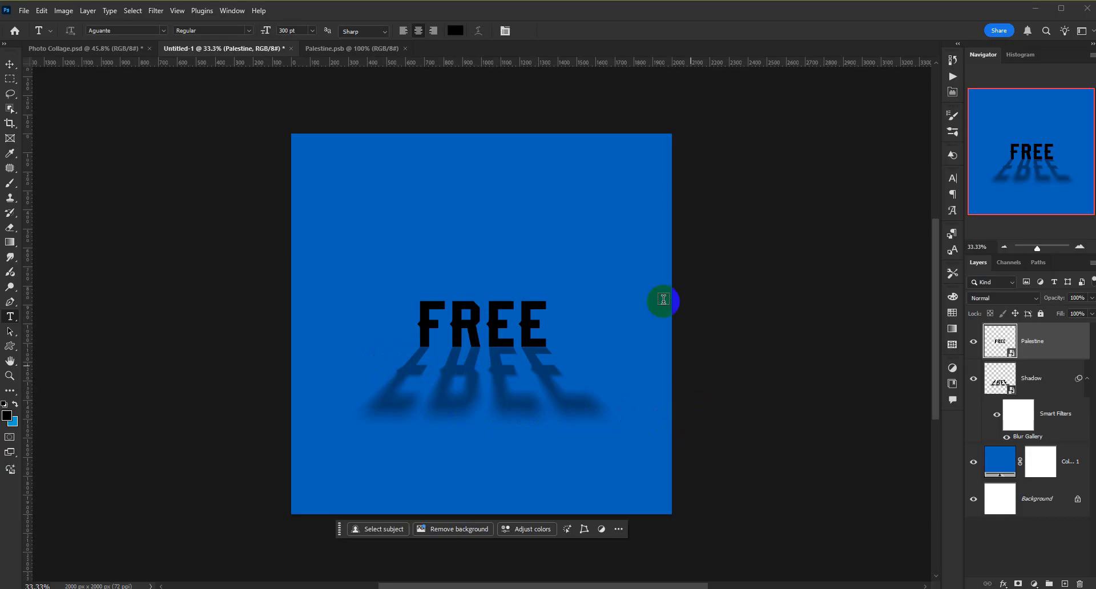
# - Replace the text FREE in the Palestine.psb smart object contents with BANGLADESH
pyautogui.click(359, 49)
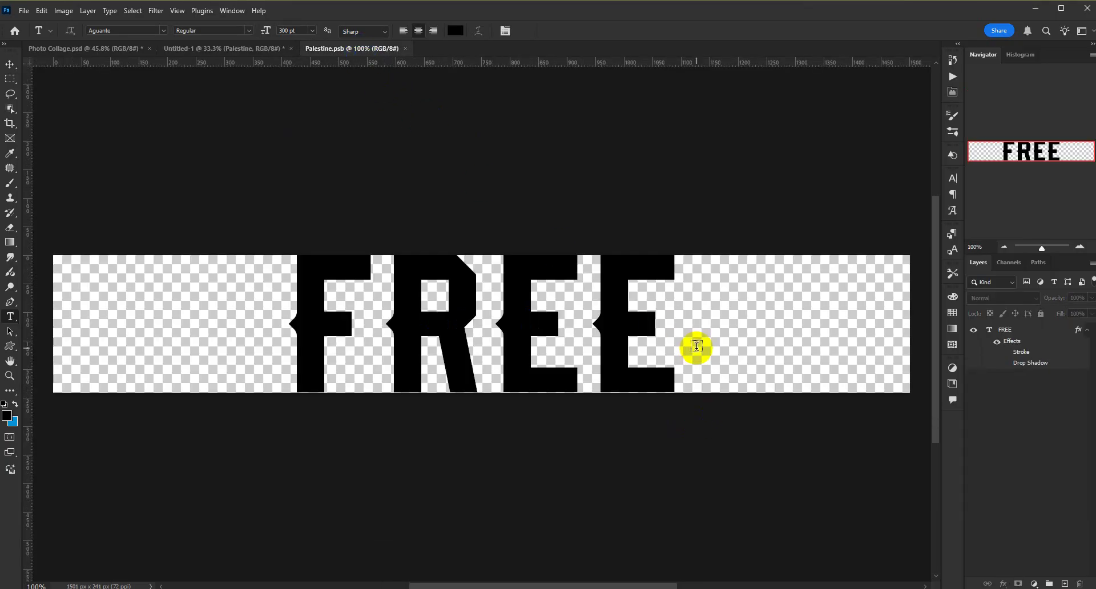
pyautogui.moveTo(668, 340); pyautogui.dragTo(304, 332)
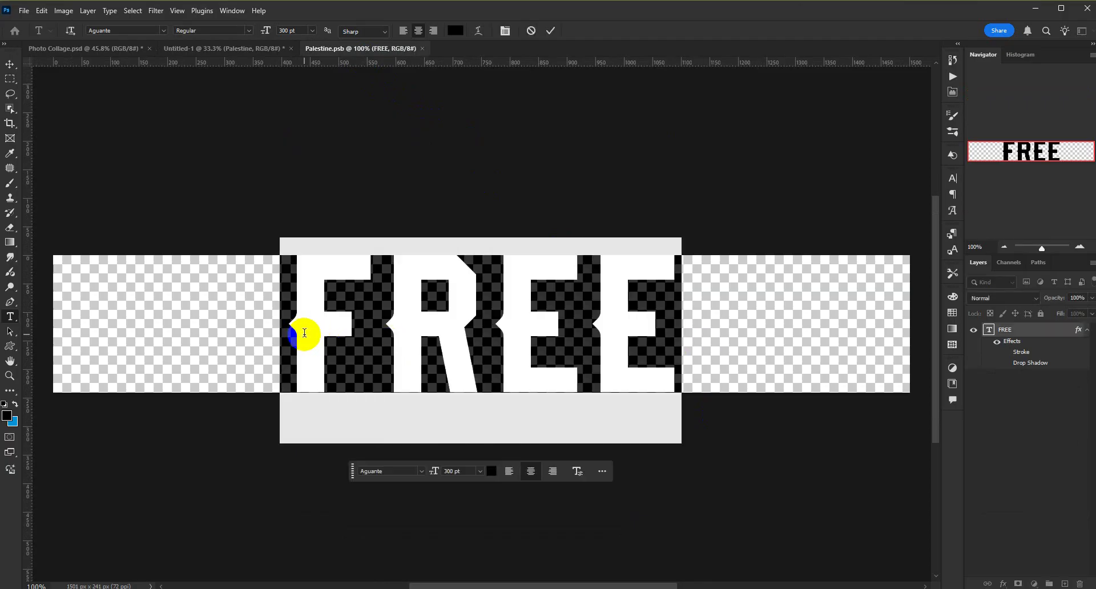
pyautogui.write('BAN')
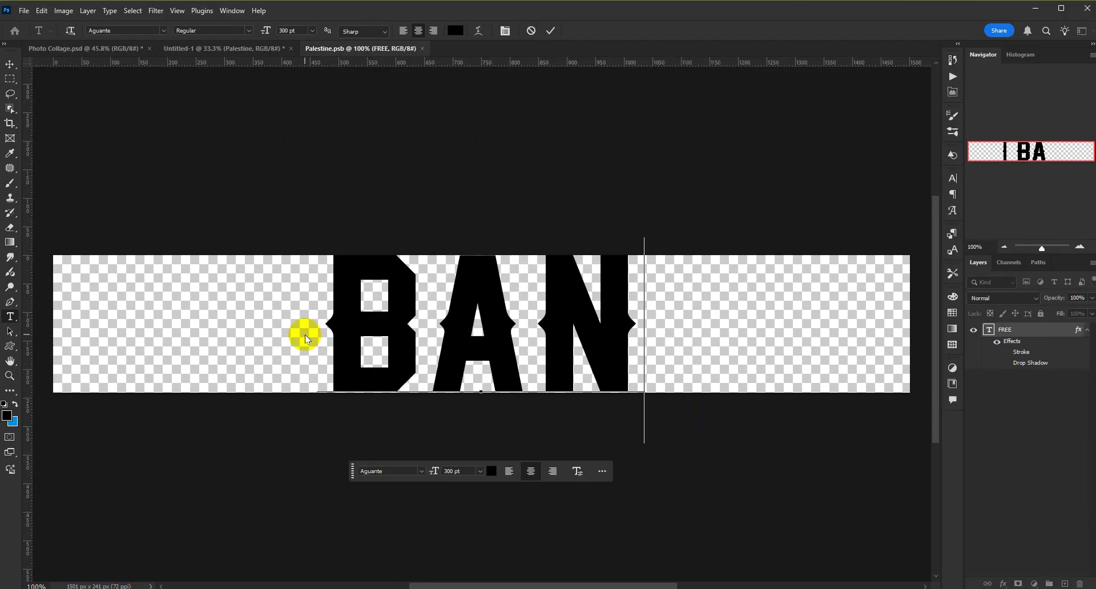
pyautogui.write('C')
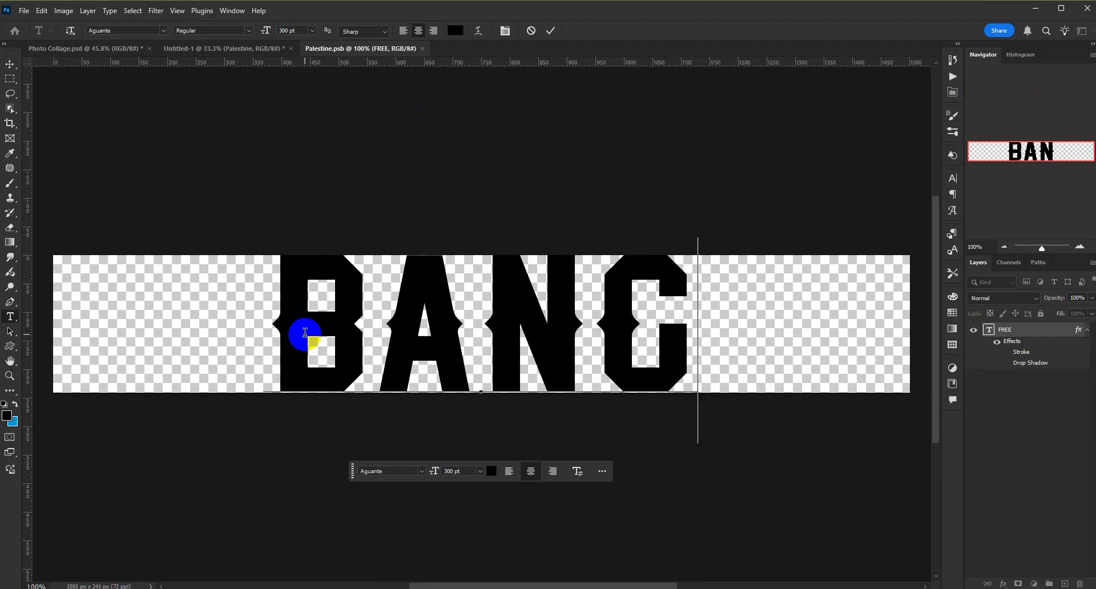
pyautogui.write('LADE')
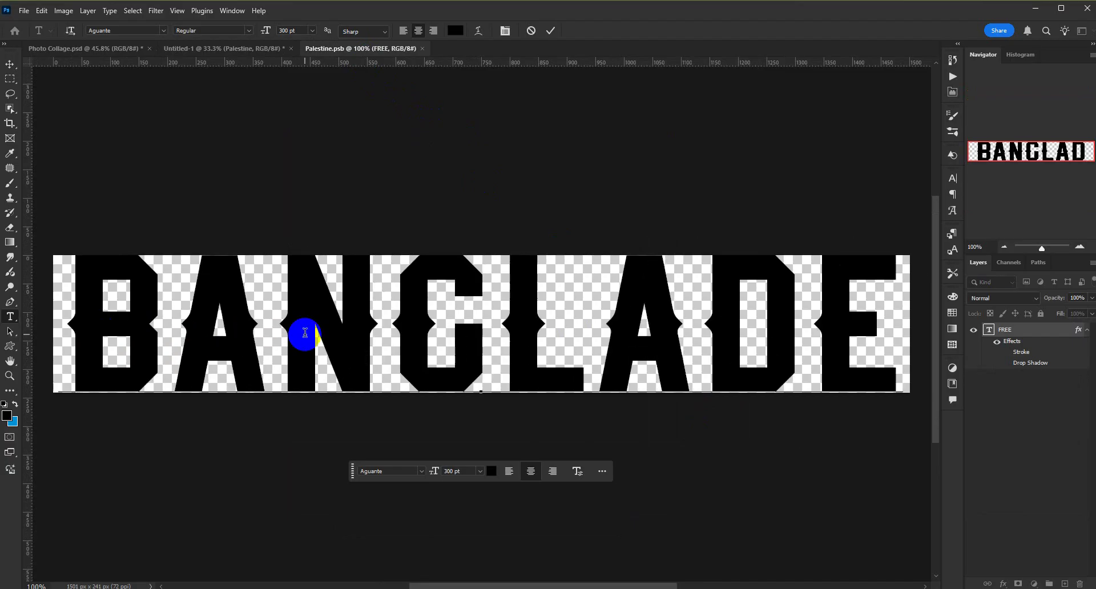
pyautogui.write('S')
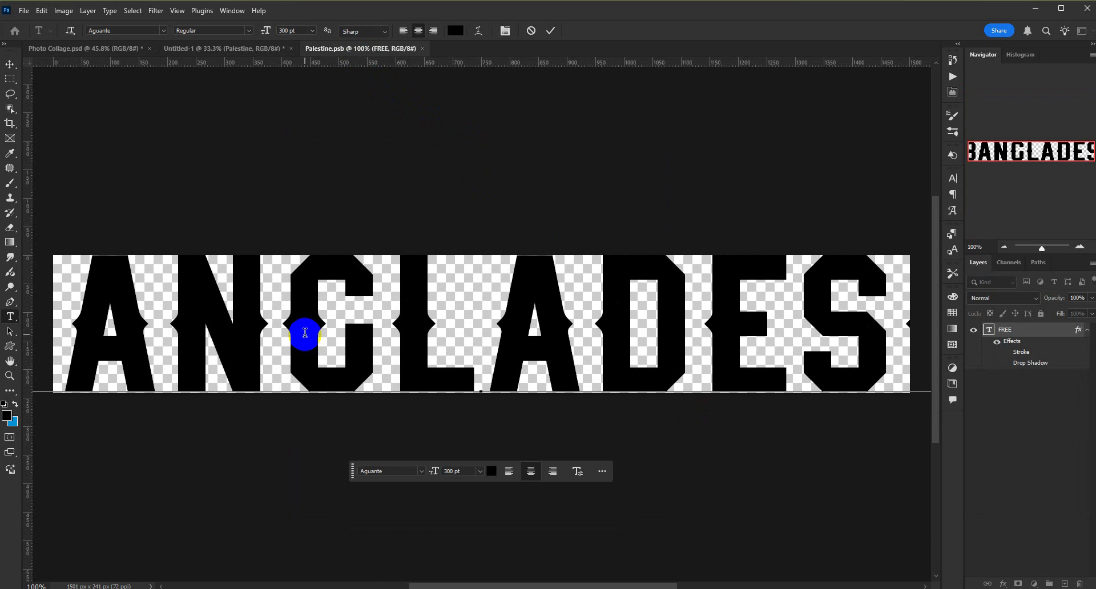
pyautogui.click(1004, 248)
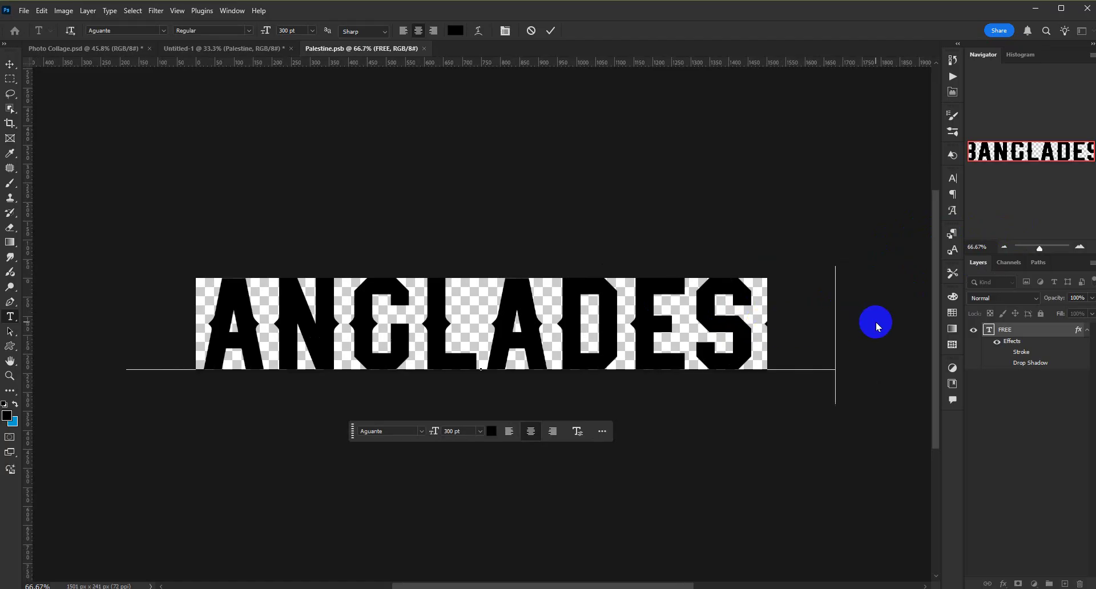
pyautogui.click(1025, 330)
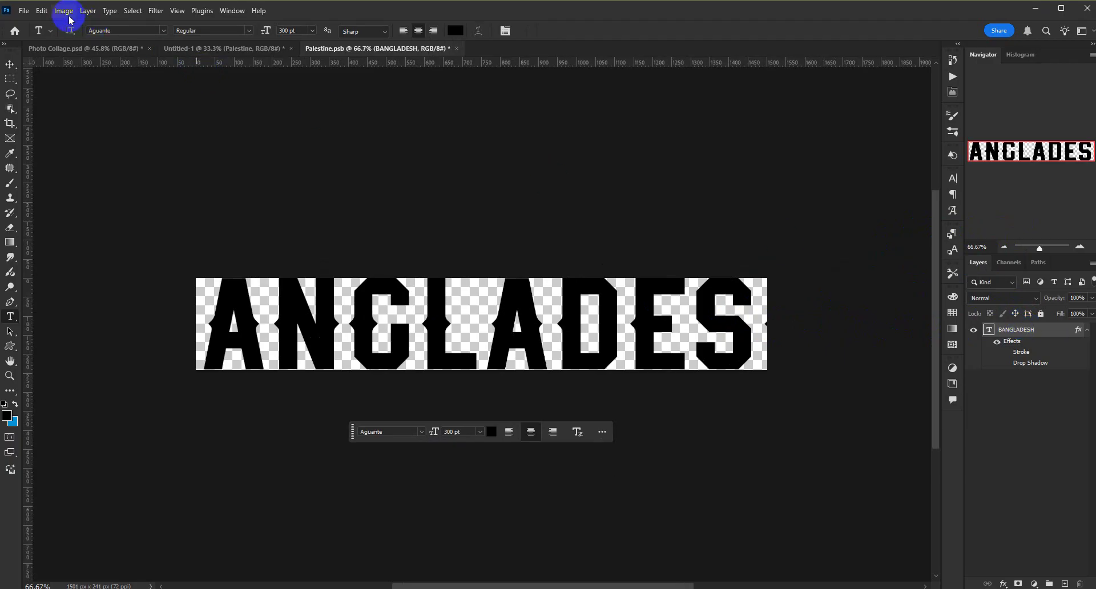
# - Set the canvas width of Palestine.psb to 1700 pixels, keeping the centre anchor
pyautogui.click(217, 49)
pyautogui.click(360, 48)
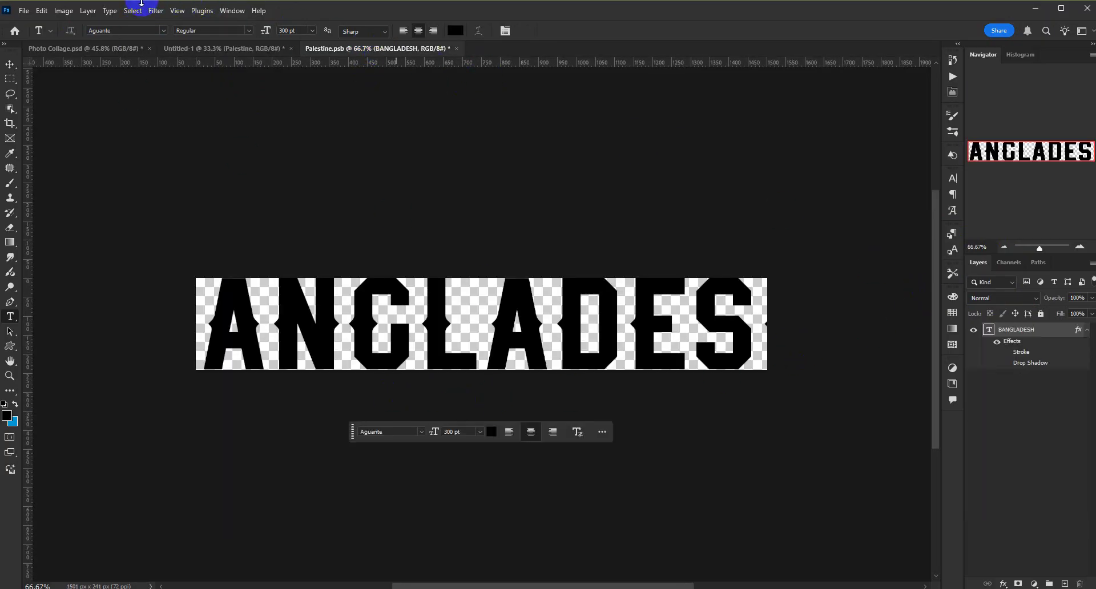
pyautogui.click(66, 11)
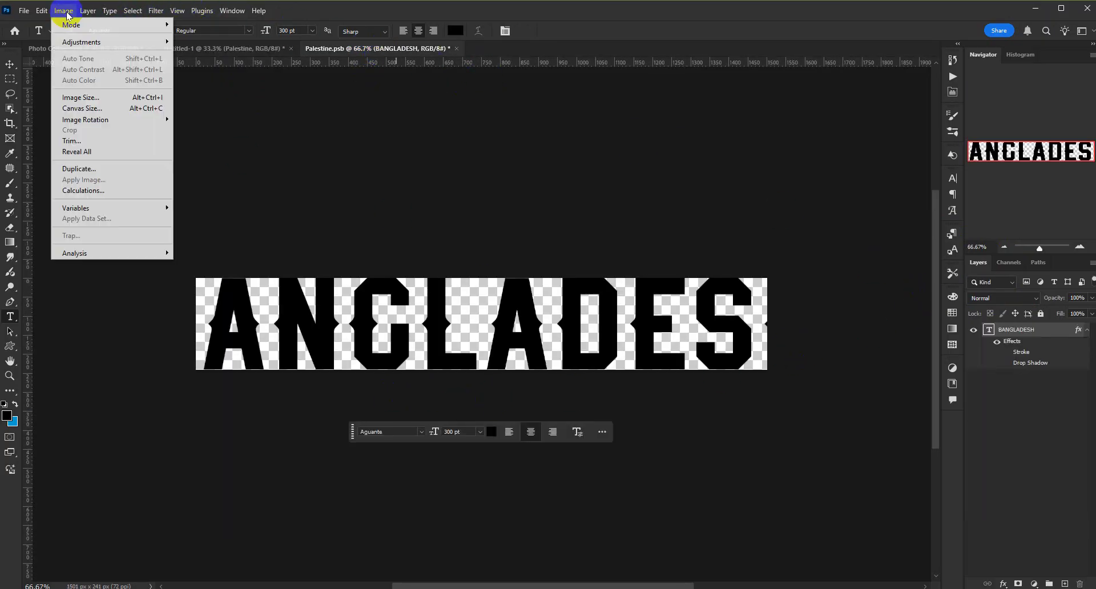
pyautogui.click(102, 108)
pyautogui.click(822, 167)
pyautogui.moveTo(837, 166)
pyautogui.mouseDown()
pyautogui.moveTo(807, 169)
pyautogui.moveTo(834, 168)
pyautogui.mouseUp()
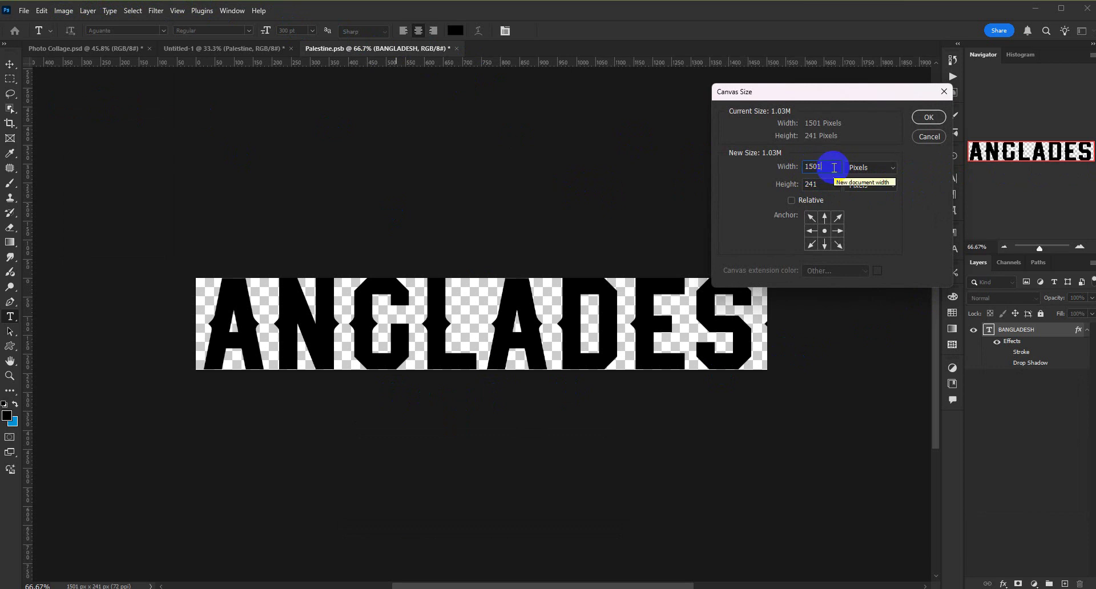
pyautogui.moveTo(822, 169); pyautogui.dragTo(809, 169)
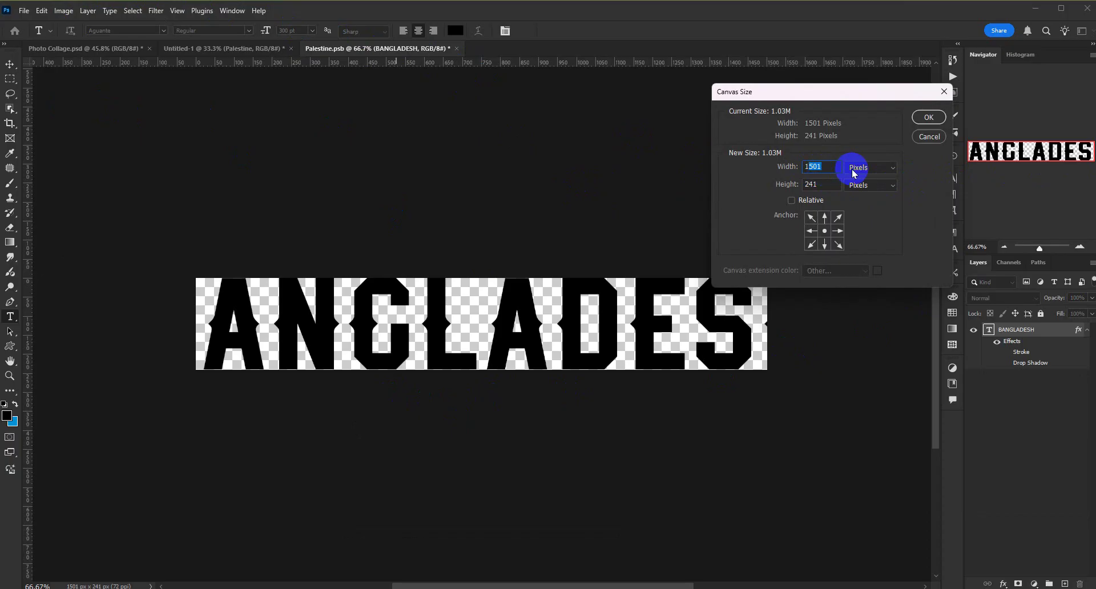
pyautogui.write('700')
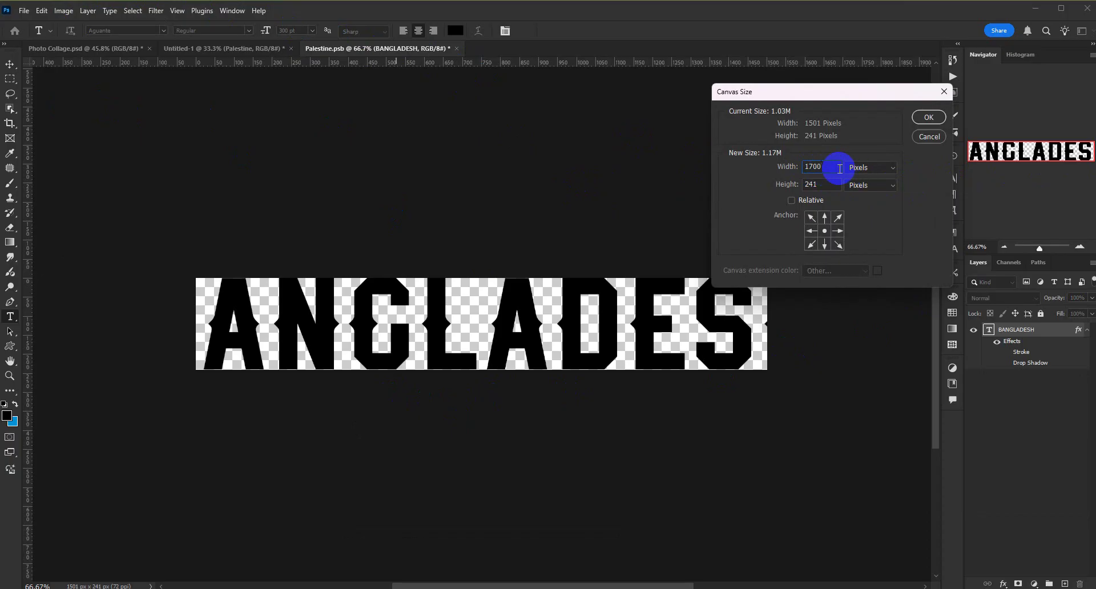
pyautogui.click(929, 118)
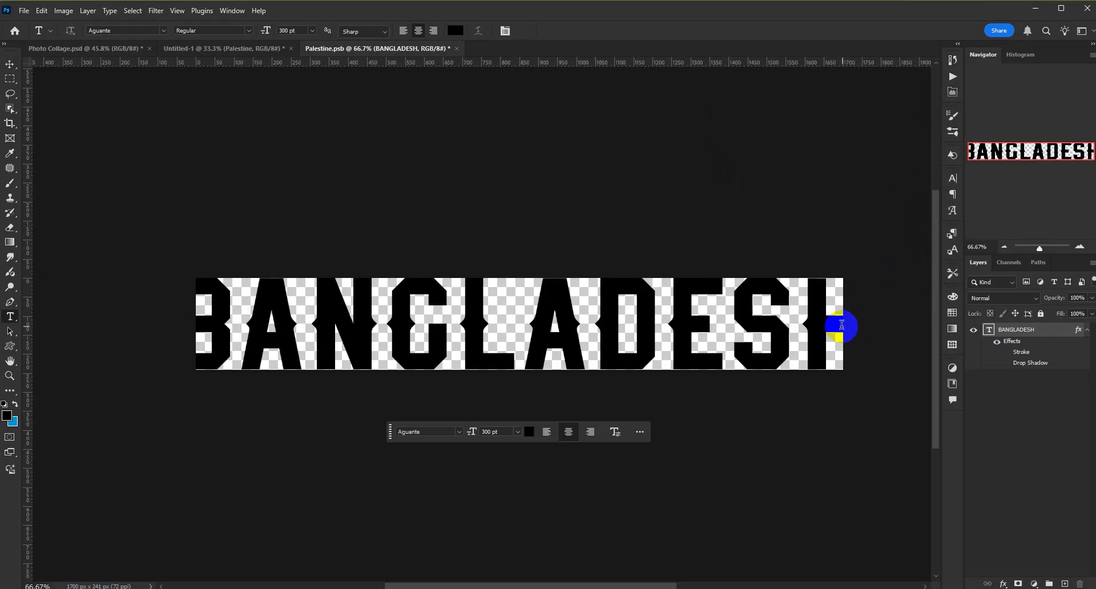
# - Widen the Palestine.psb canvas to 2000 pixels so the whole word BANGLADESH fits
pyautogui.click(63, 11)
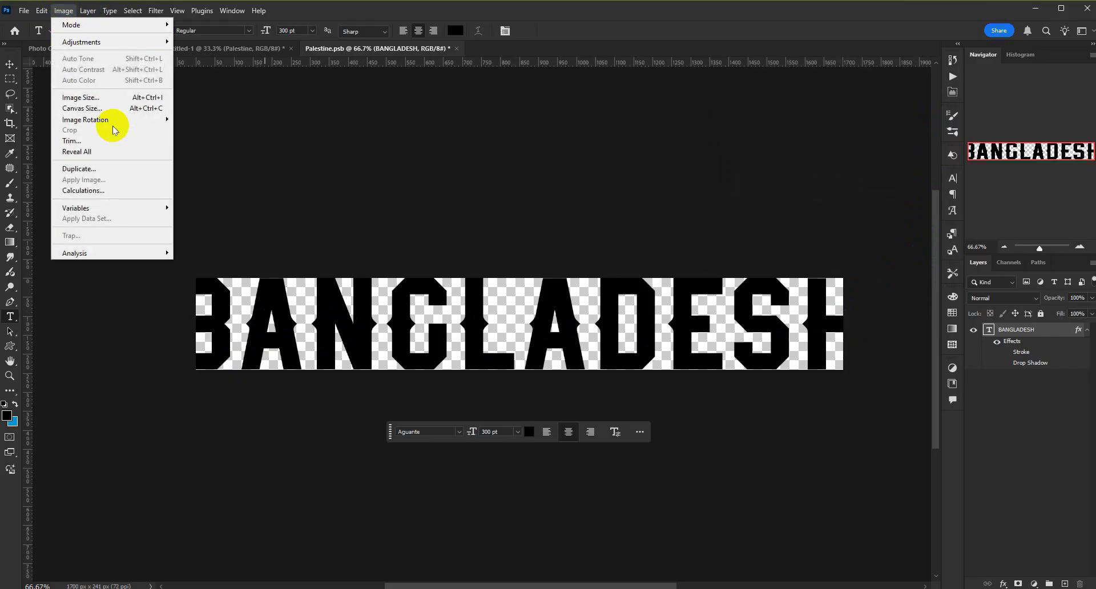
pyautogui.click(91, 108)
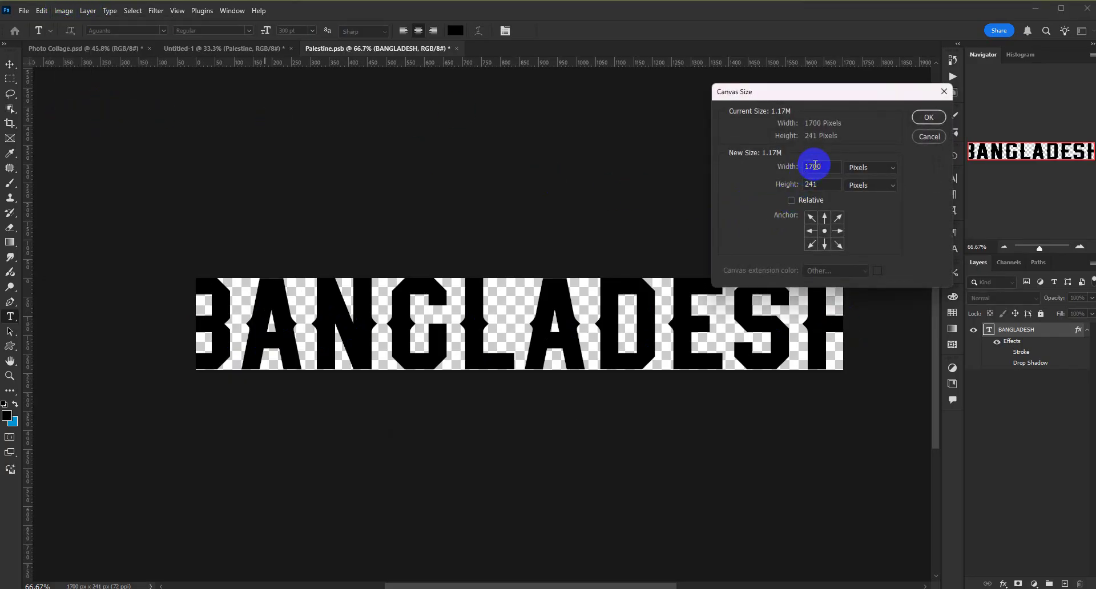
pyautogui.moveTo(828, 165); pyautogui.dragTo(672, 164)
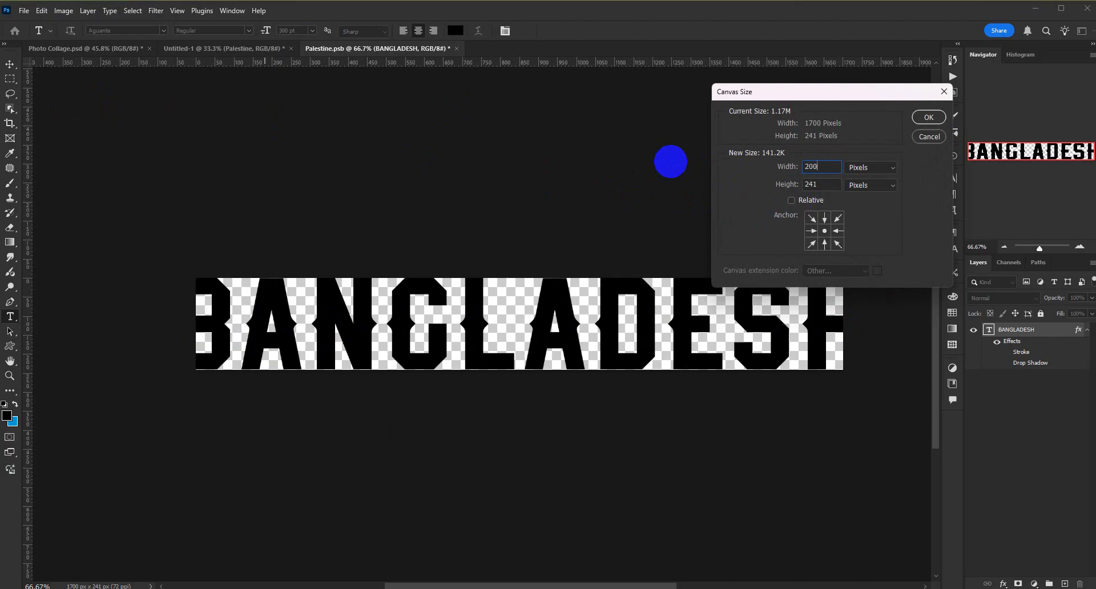
pyautogui.write('2000')
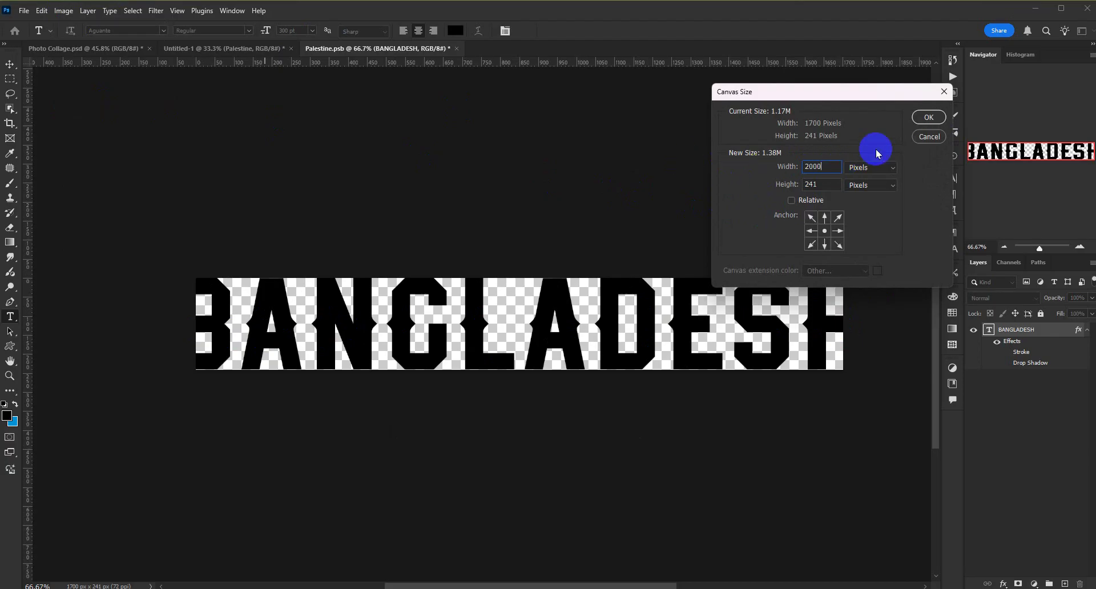
pyautogui.click(929, 117)
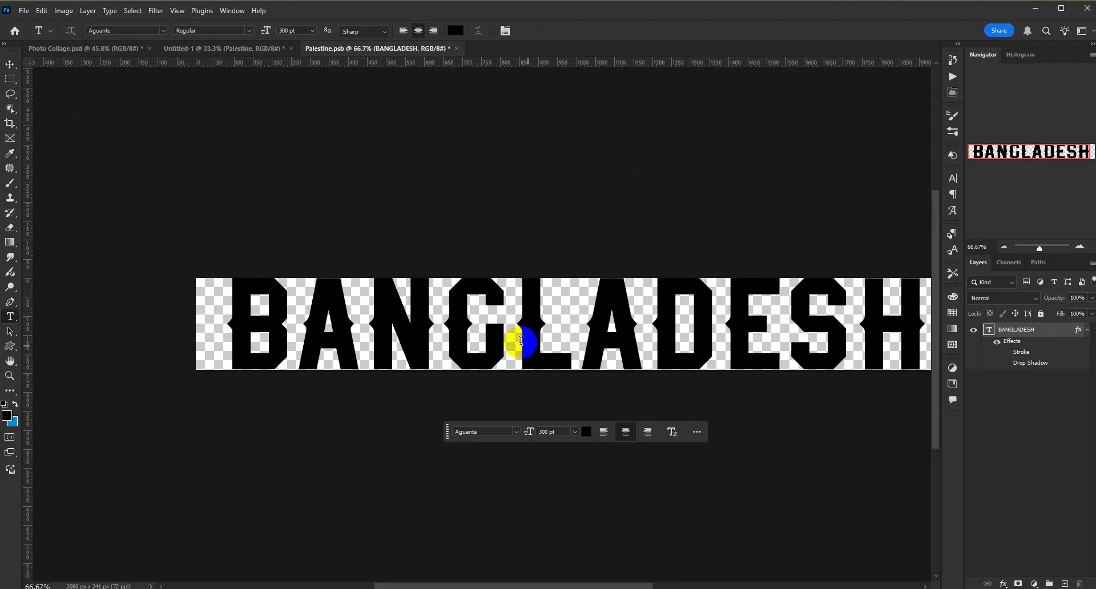
pyautogui.moveTo(505, 321); pyautogui.dragTo(452, 323)
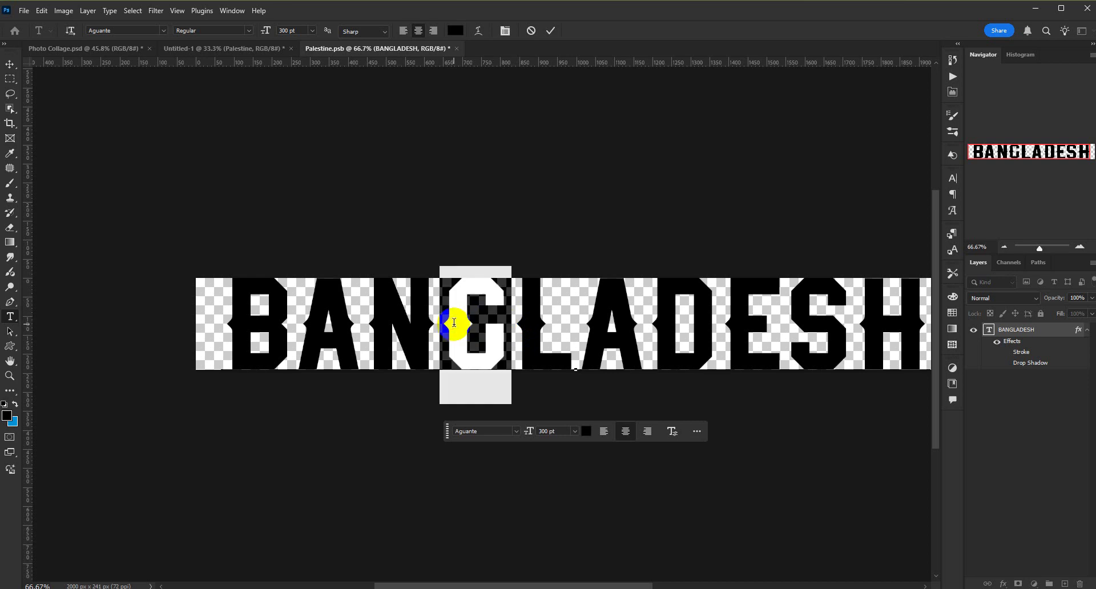
pyautogui.press('Right')
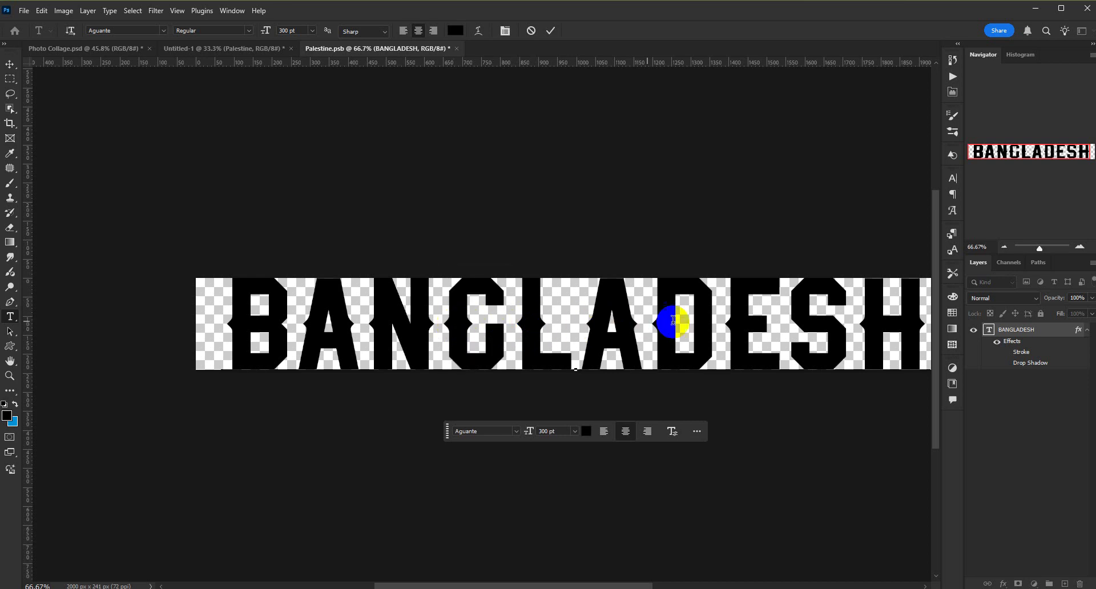
pyautogui.click(1051, 337)
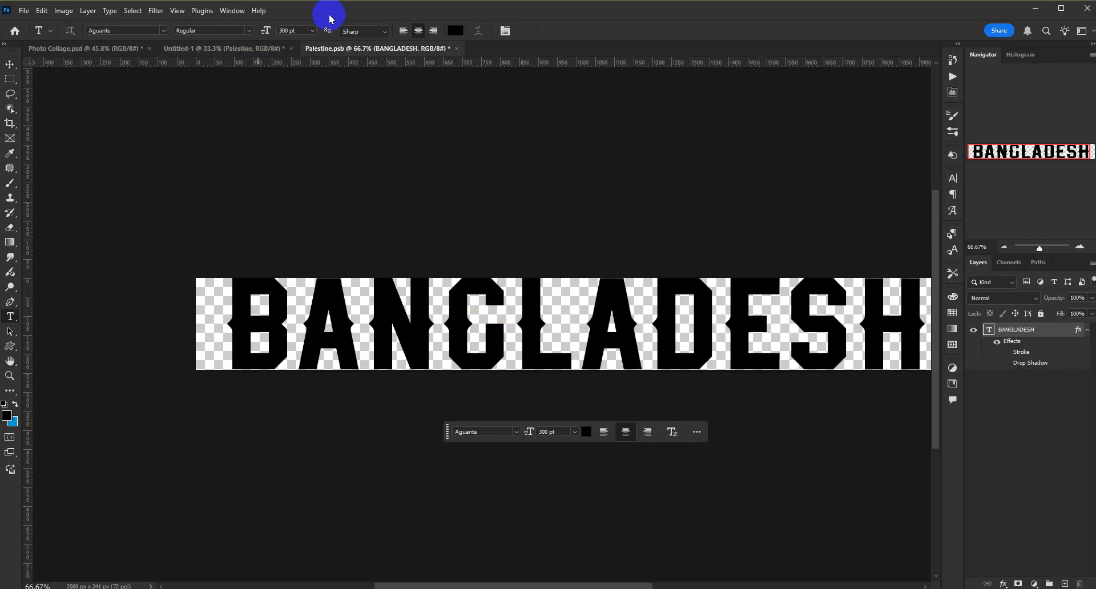
# - Close Palestine.psb with its changes saved, then deselect the layers in the Untitled-1 document
pyautogui.click(456, 49)
pyautogui.click(494, 225)
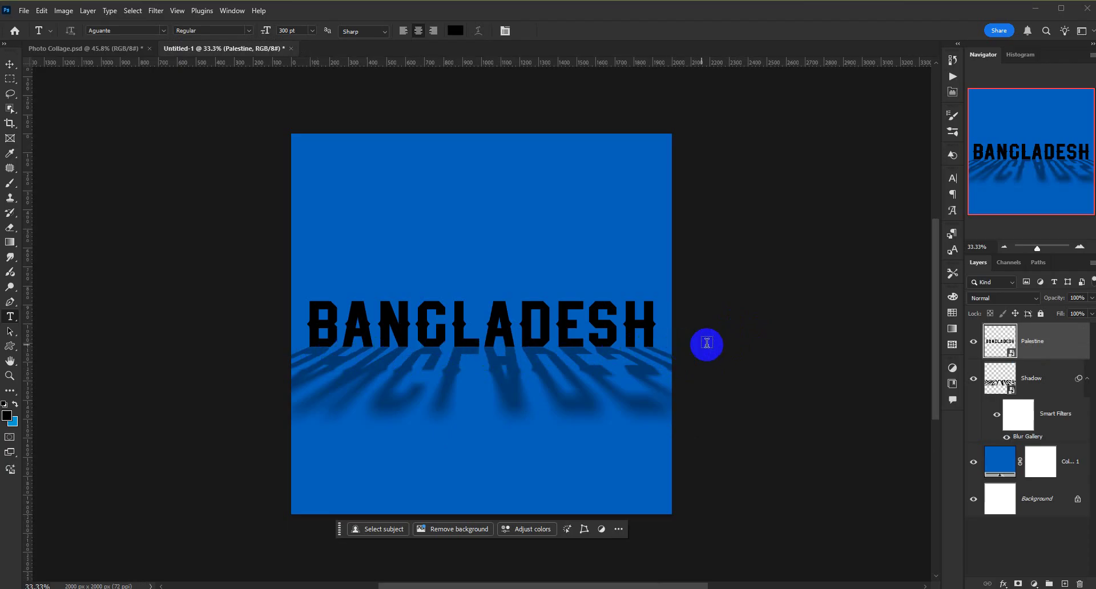
pyautogui.click(1064, 538)
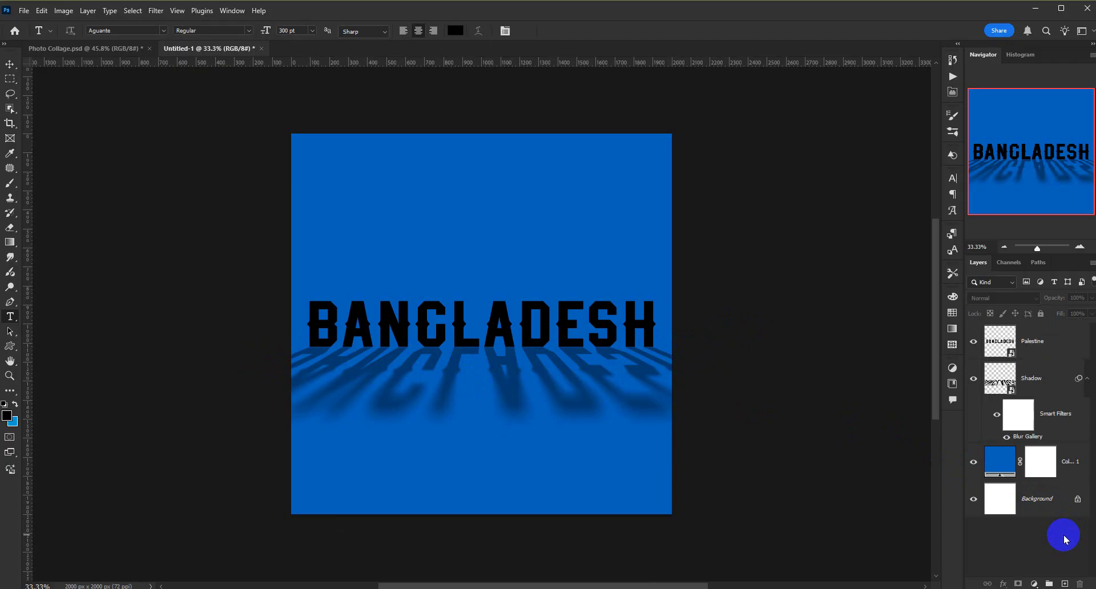
# - Recolour the text inside the Palestine smart object to green 6bc85f, then save and close its contents
pyautogui.click(1020, 352)
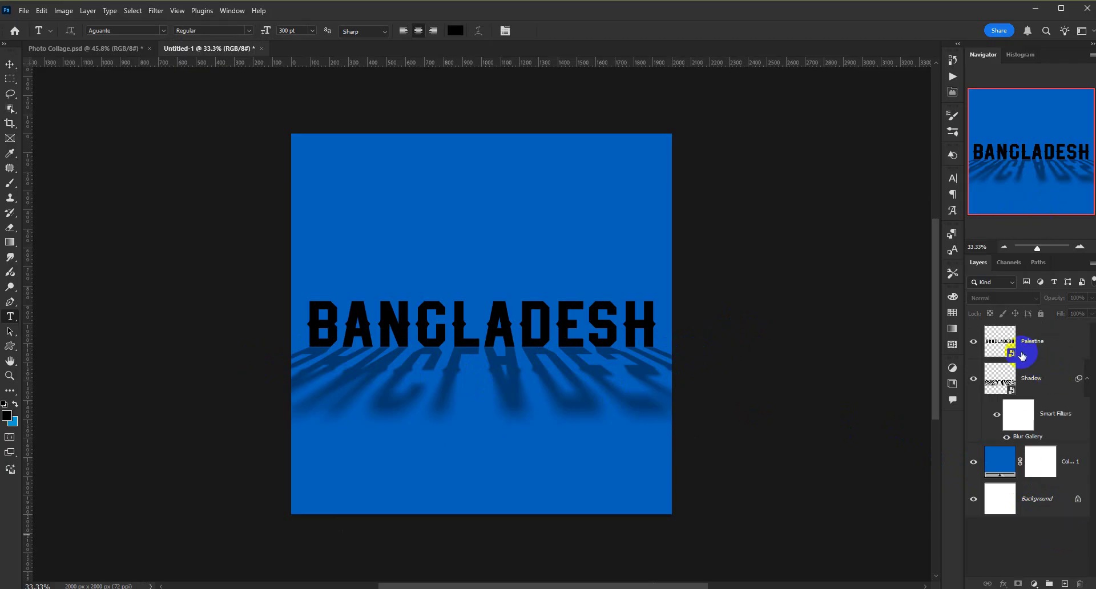
pyautogui.doubleClick(1014, 354)
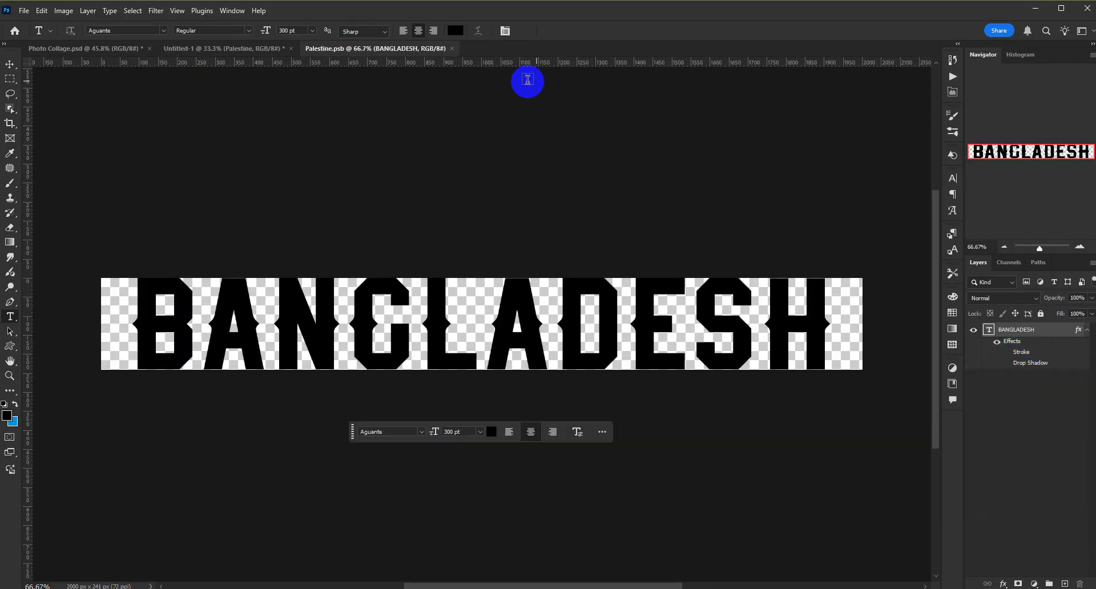
pyautogui.click(456, 31)
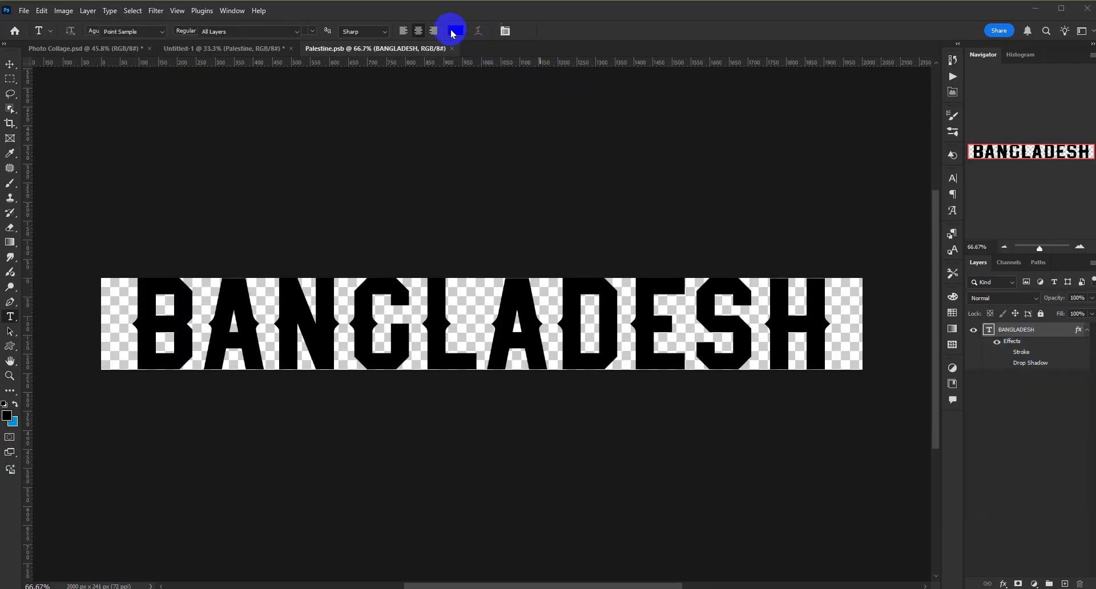
pyautogui.moveTo(867, 212); pyautogui.dragTo(849, 170)
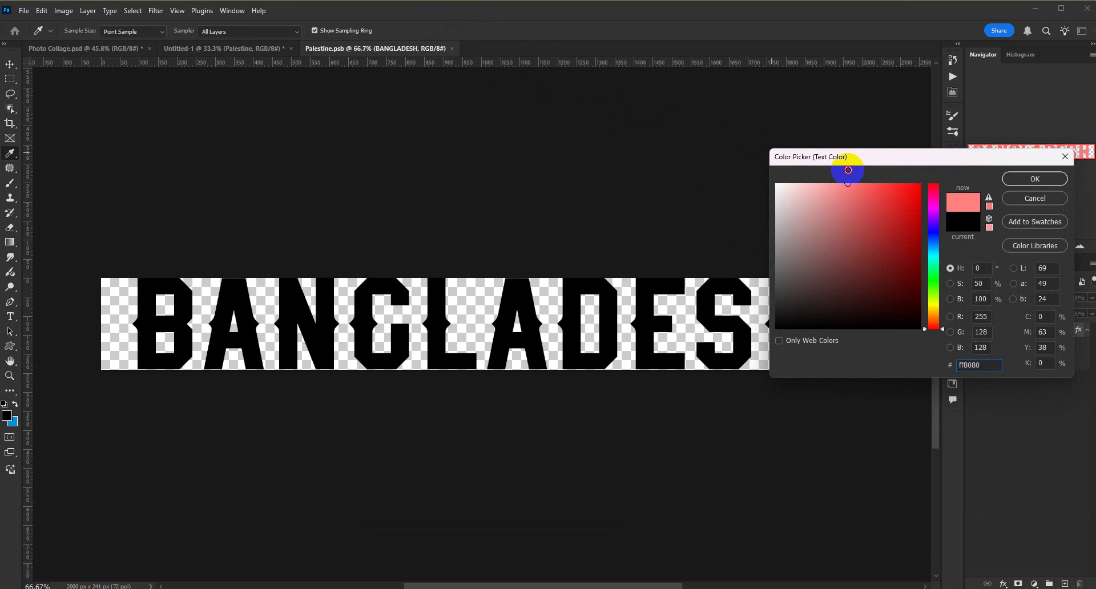
pyautogui.moveTo(935, 277)
pyautogui.mouseDown()
pyautogui.moveTo(934, 250)
pyautogui.moveTo(934, 288)
pyautogui.mouseUp()
pyautogui.moveTo(909, 218)
pyautogui.mouseDown()
pyautogui.moveTo(925, 174)
pyautogui.moveTo(883, 200)
pyautogui.moveTo(881, 181)
pyautogui.moveTo(861, 217)
pyautogui.moveTo(852, 215)
pyautogui.mouseUp()
pyautogui.click(1051, 178)
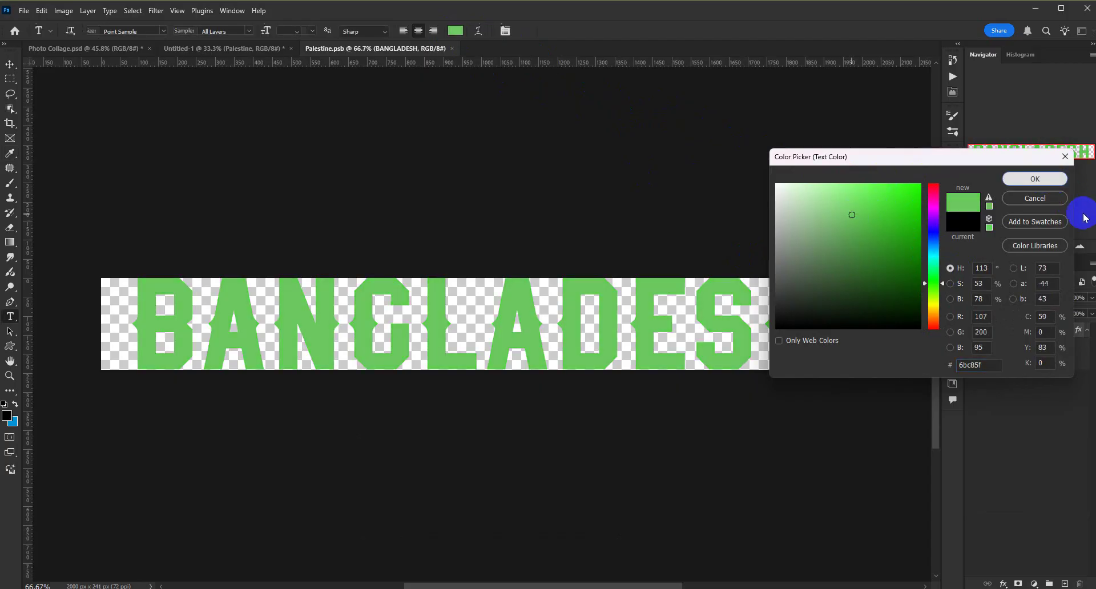
pyautogui.click(457, 50)
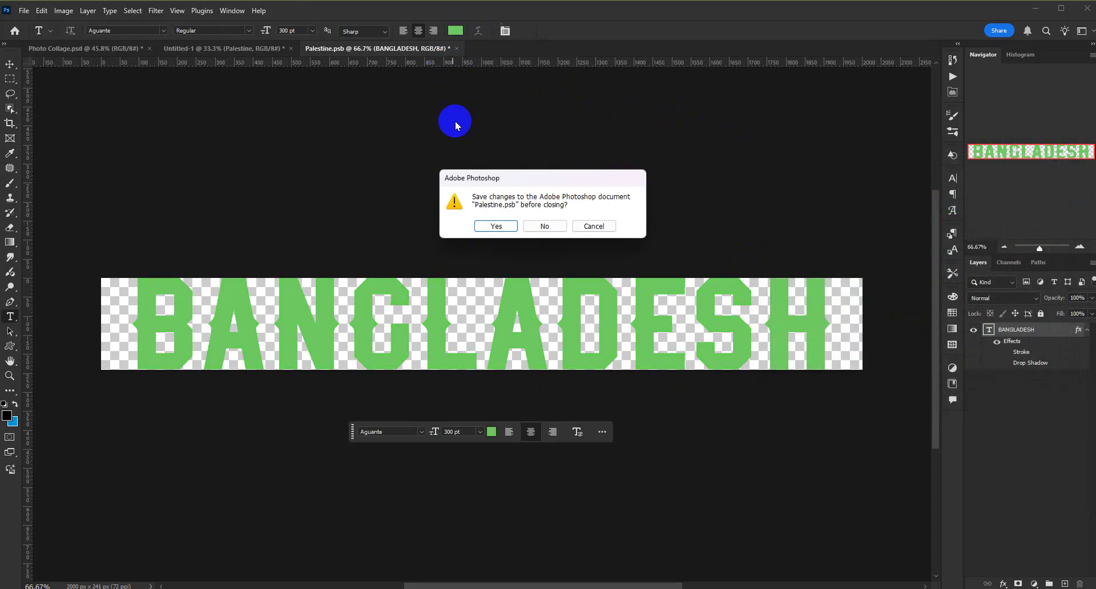
pyautogui.click(487, 225)
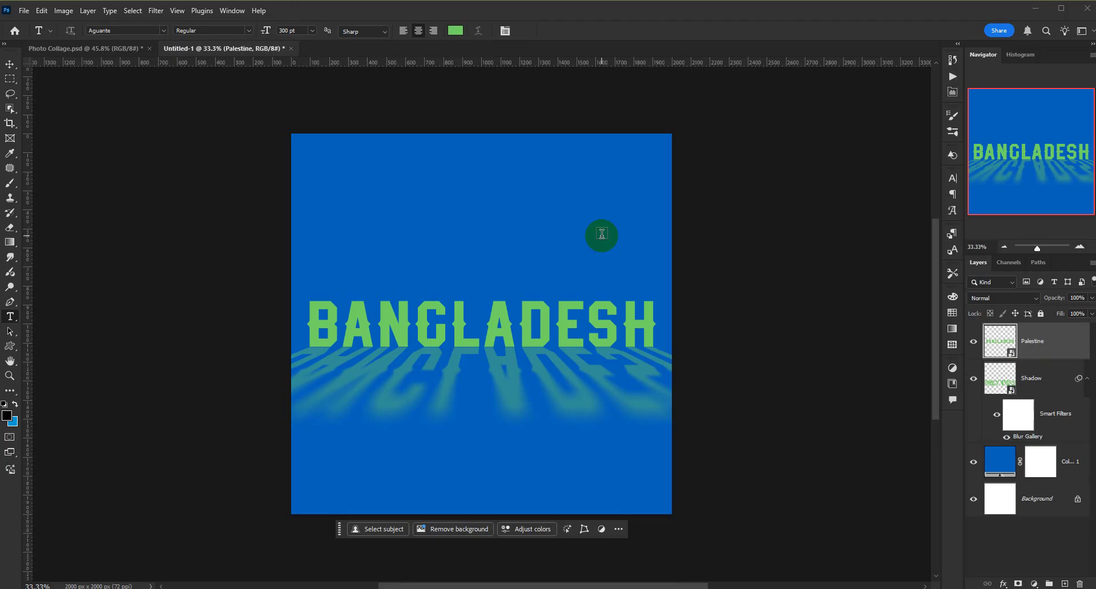
# - Open the Palestine smart object's contents and add a Gradient Overlay to the BANGLADESH text layer
pyautogui.click(1003, 353)
pyautogui.doubleClick(1012, 354)
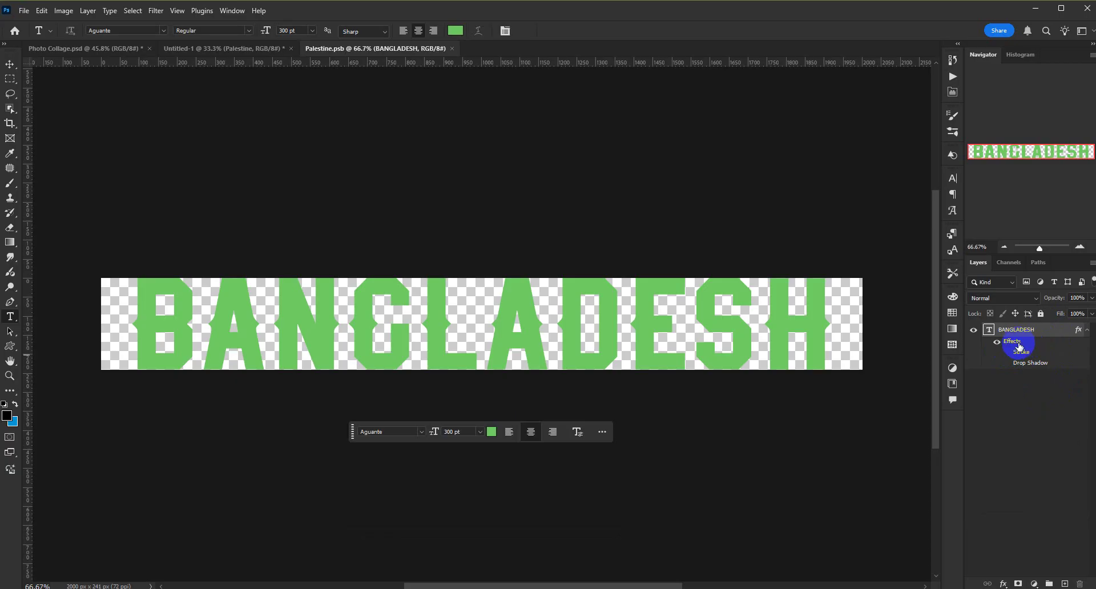
pyautogui.doubleClick(1040, 343)
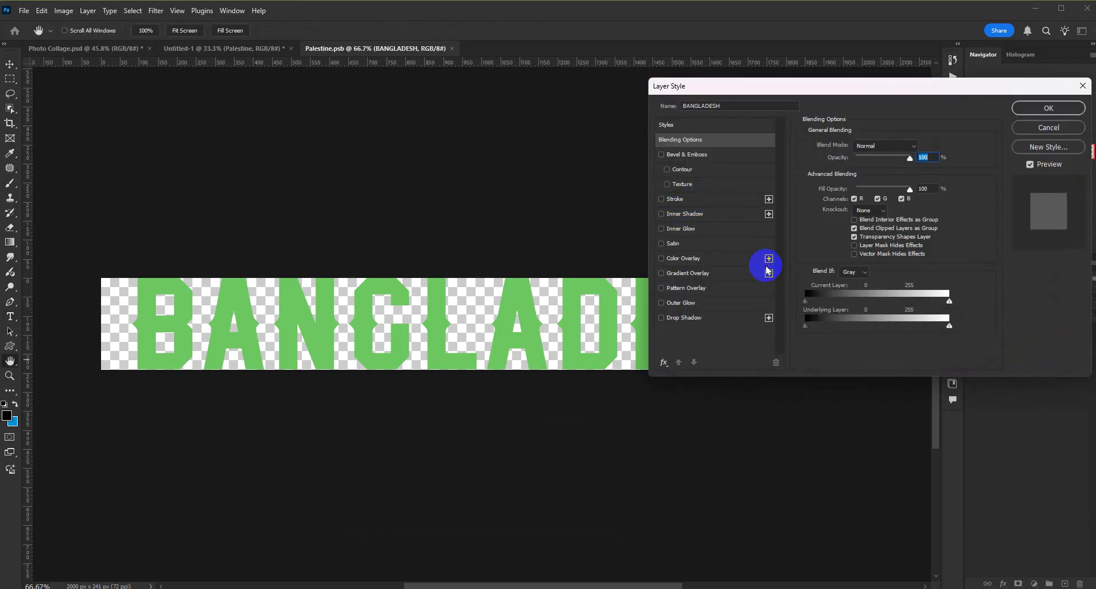
pyautogui.moveTo(759, 86); pyautogui.dragTo(917, 82)
pyautogui.click(856, 275)
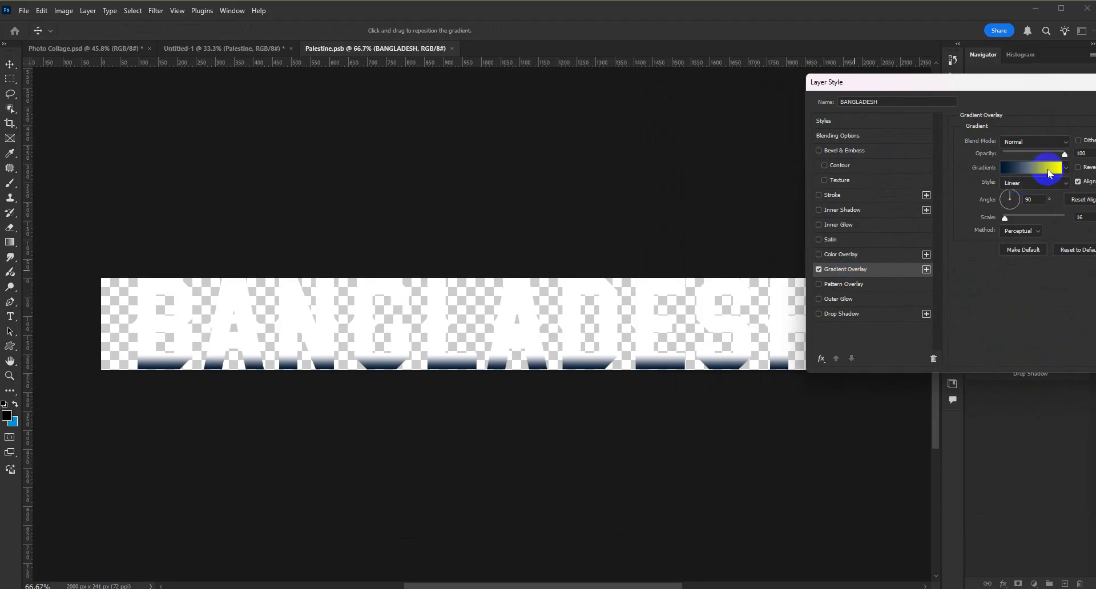
# - Edit the overlay gradient and set its start colour stop to dark green 006b08
pyautogui.click(1065, 169)
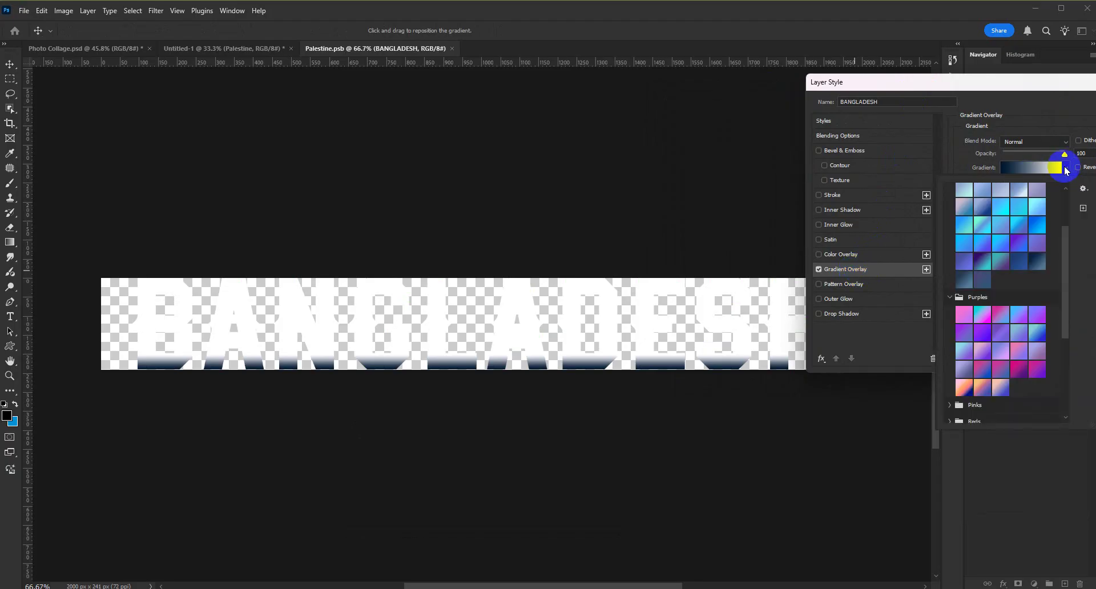
pyautogui.click(1065, 169)
pyautogui.click(1038, 167)
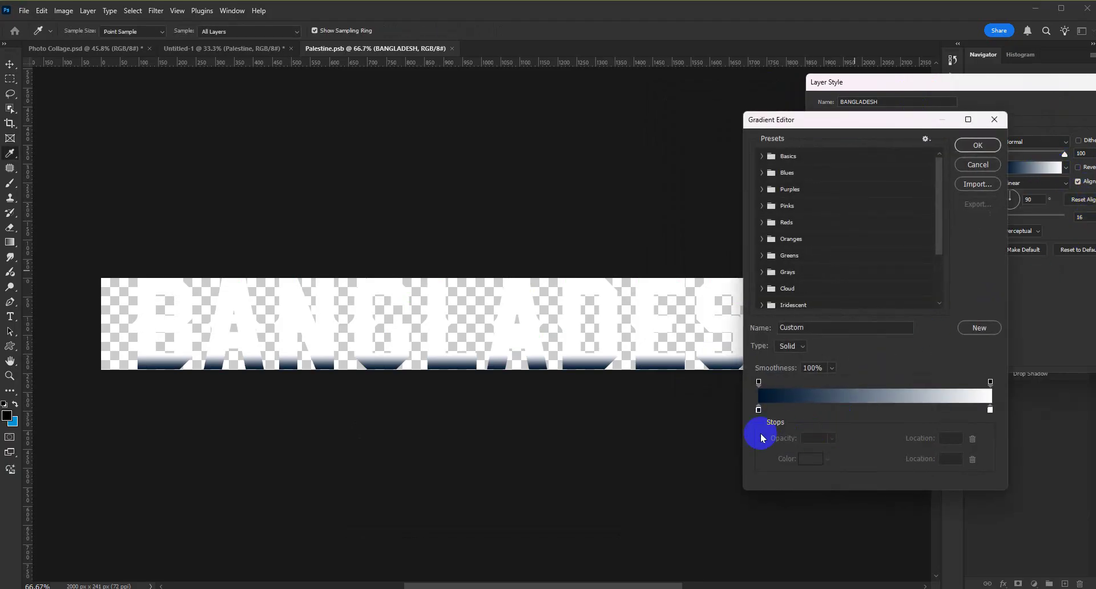
pyautogui.doubleClick(758, 410)
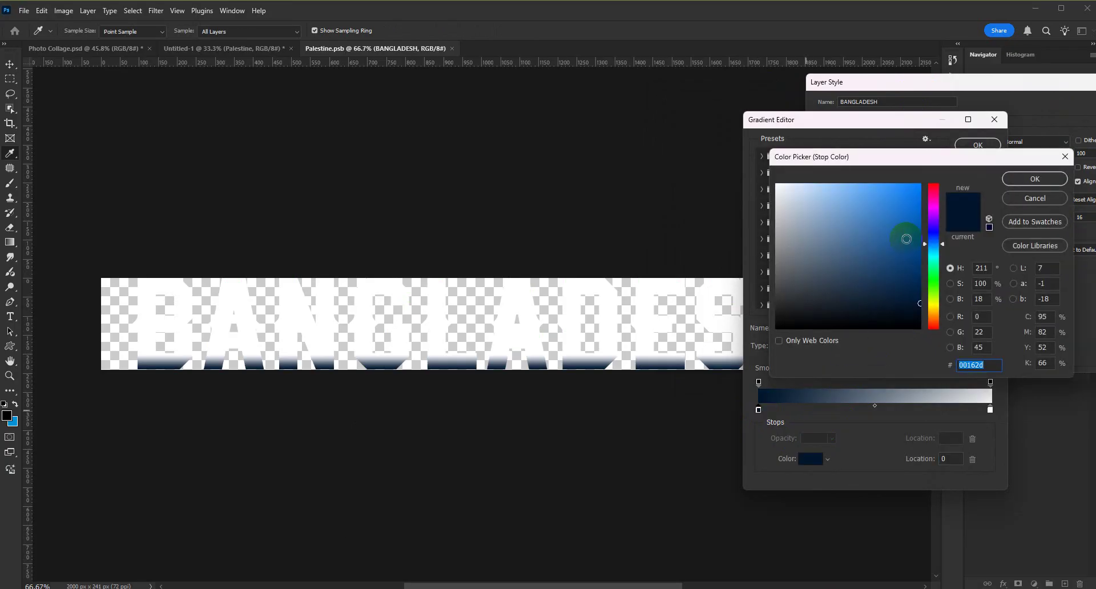
pyautogui.moveTo(927, 303); pyautogui.dragTo(925, 269)
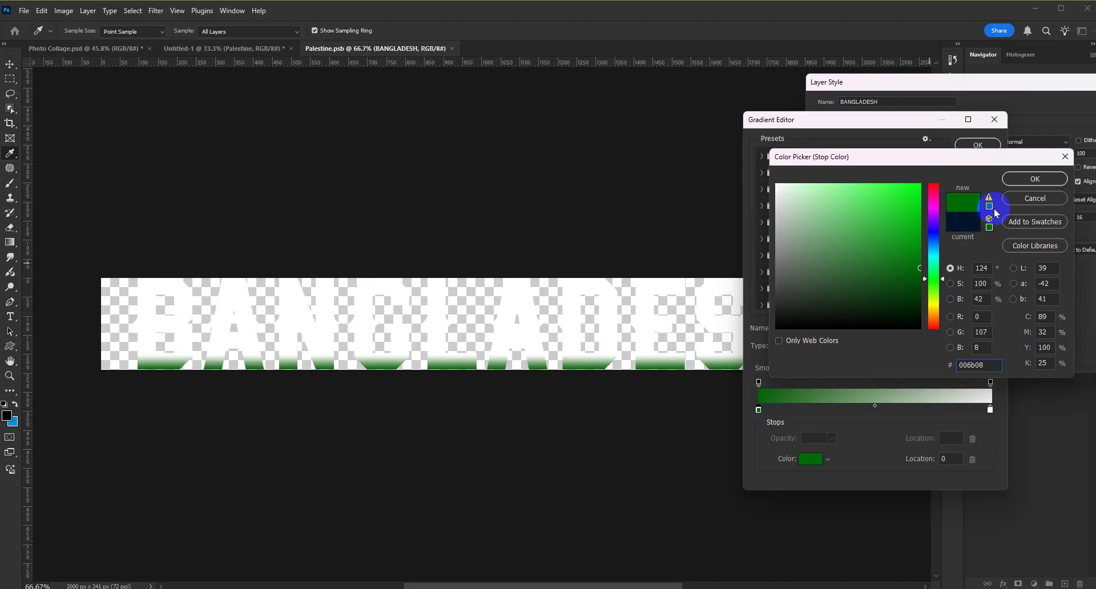
pyautogui.click(1031, 179)
# - Set the gradient's end colour stop to dark red and accept the edited gradient
pyautogui.click(990, 411)
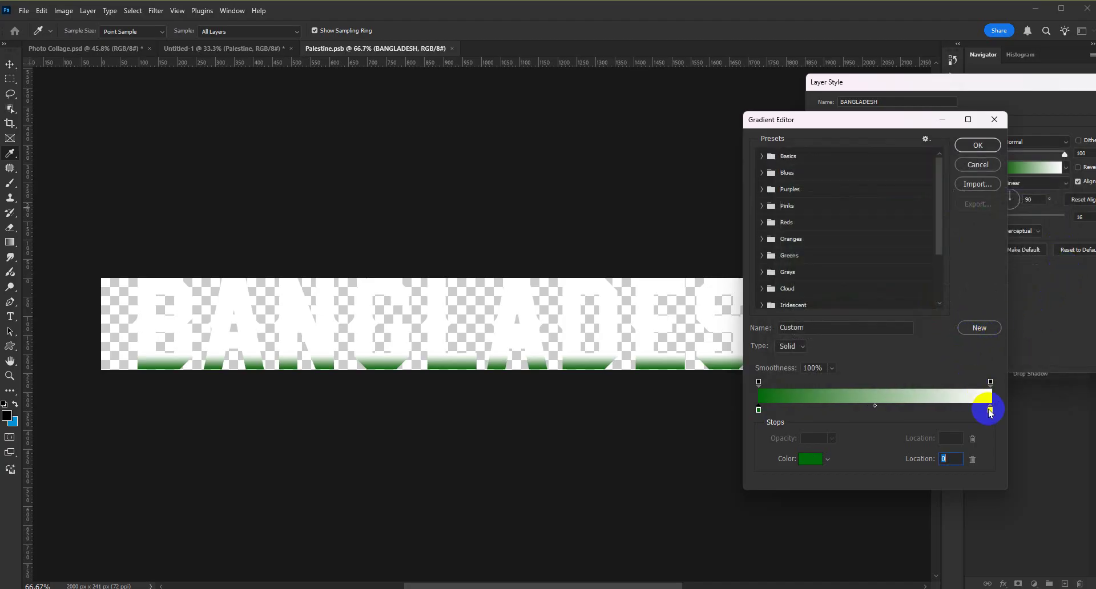
pyautogui.doubleClick(991, 411)
pyautogui.moveTo(918, 254)
pyautogui.mouseDown()
pyautogui.moveTo(913, 220)
pyautogui.moveTo(898, 232)
pyautogui.moveTo(938, 230)
pyautogui.mouseUp()
pyautogui.click(1034, 179)
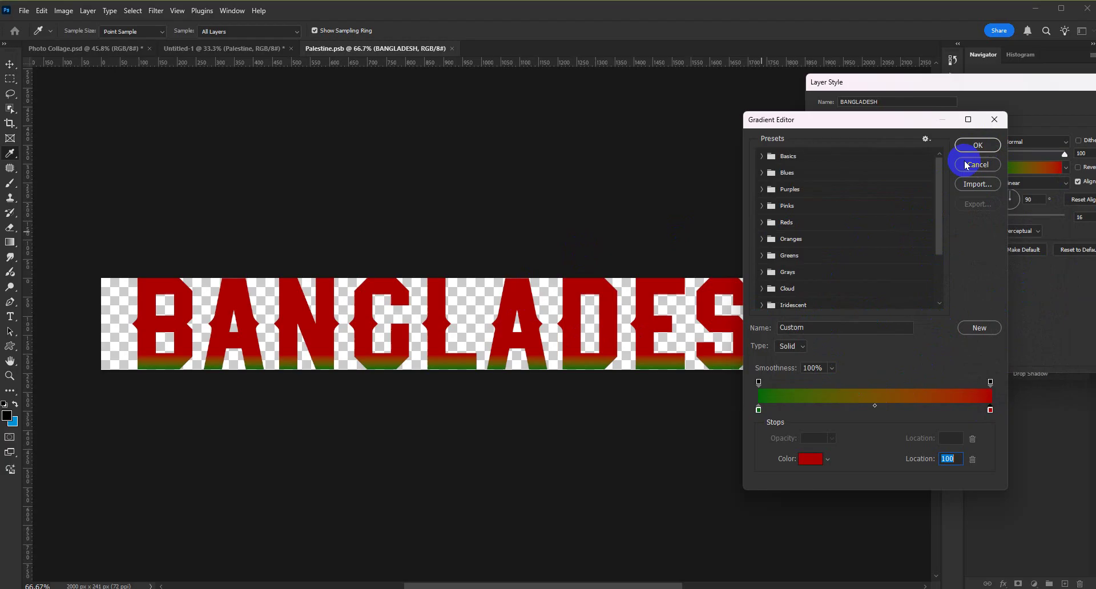
pyautogui.click(979, 148)
# - Switch the Gradient Overlay to Radial style with a -4° angle and 26% scale, centred between the letters L and A
pyautogui.click(1038, 183)
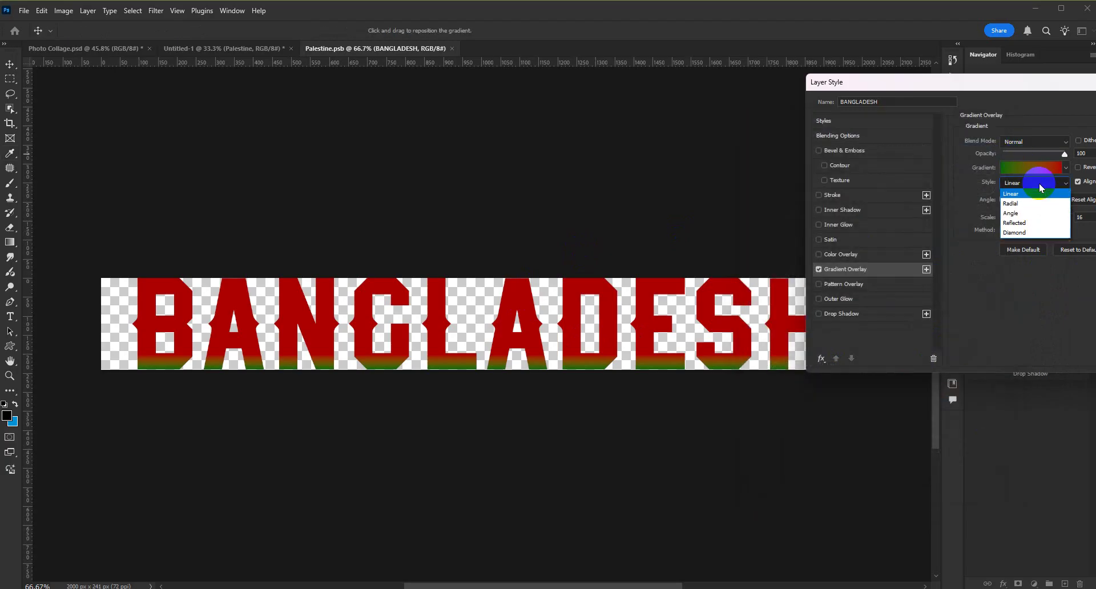
pyautogui.click(1027, 205)
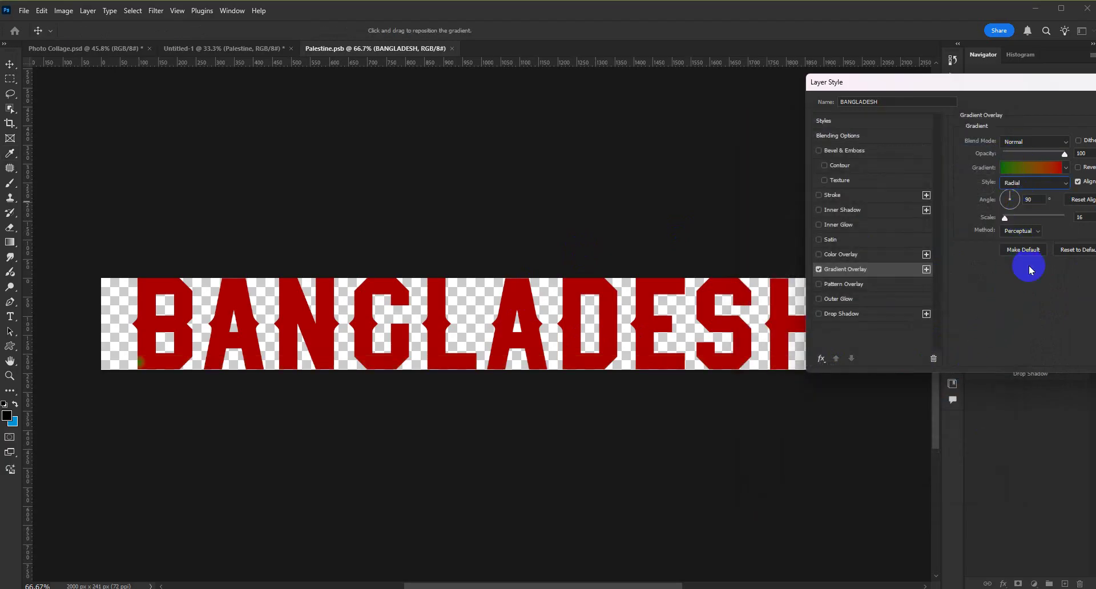
pyautogui.click(1088, 203)
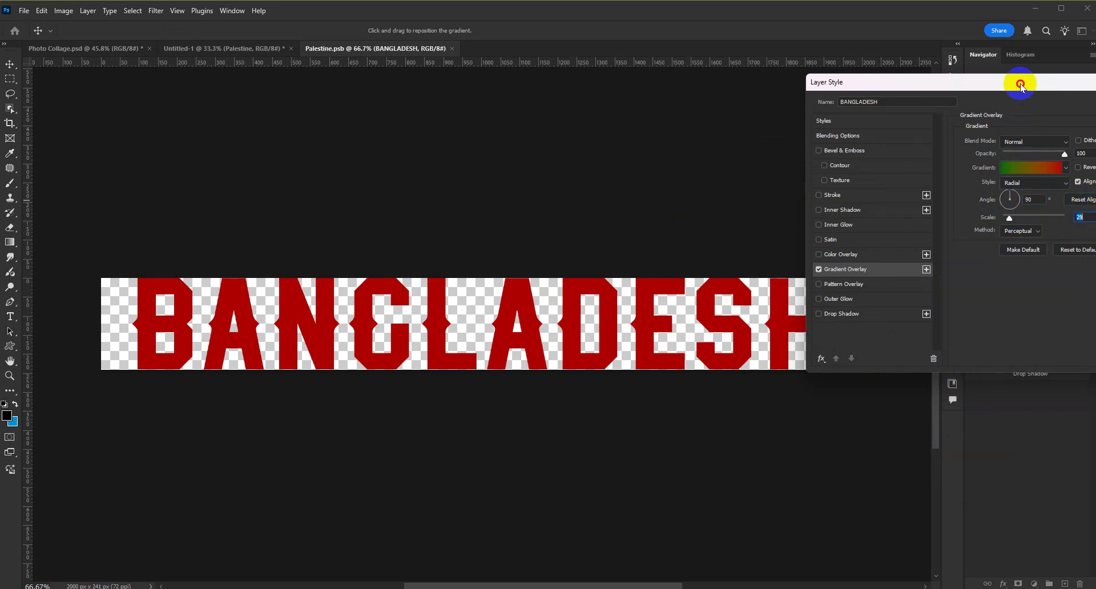
pyautogui.moveTo(1020, 78); pyautogui.dragTo(887, 68)
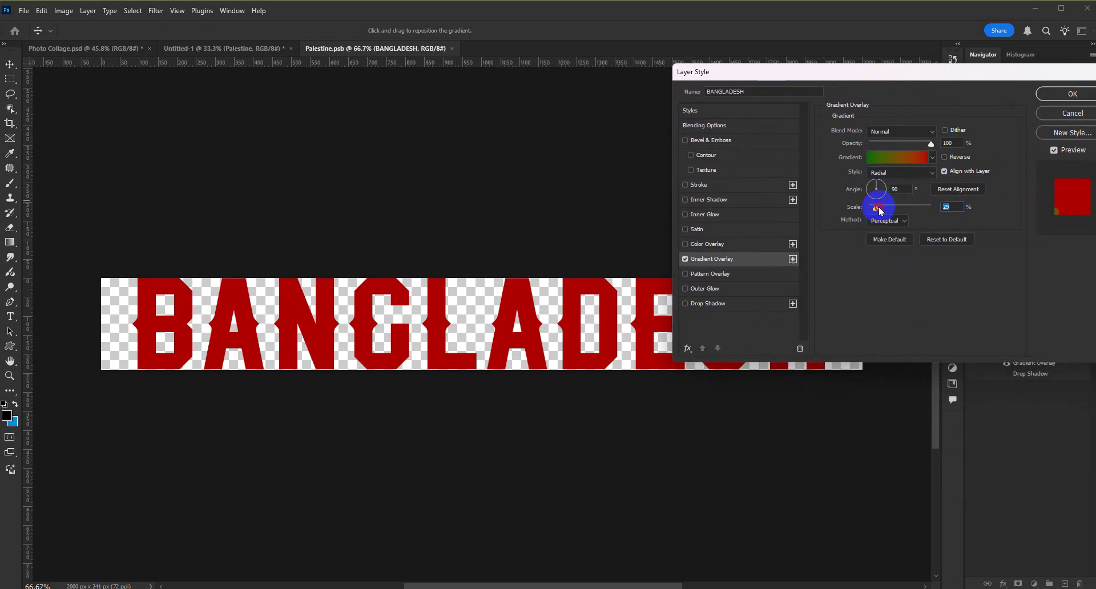
pyautogui.click(884, 193)
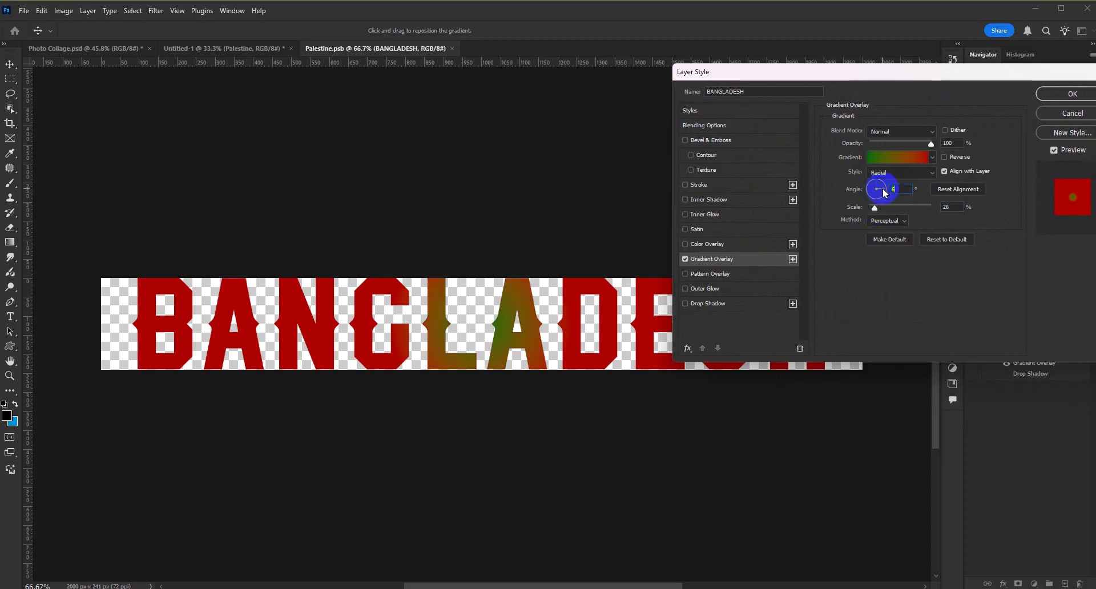
pyautogui.click(460, 335)
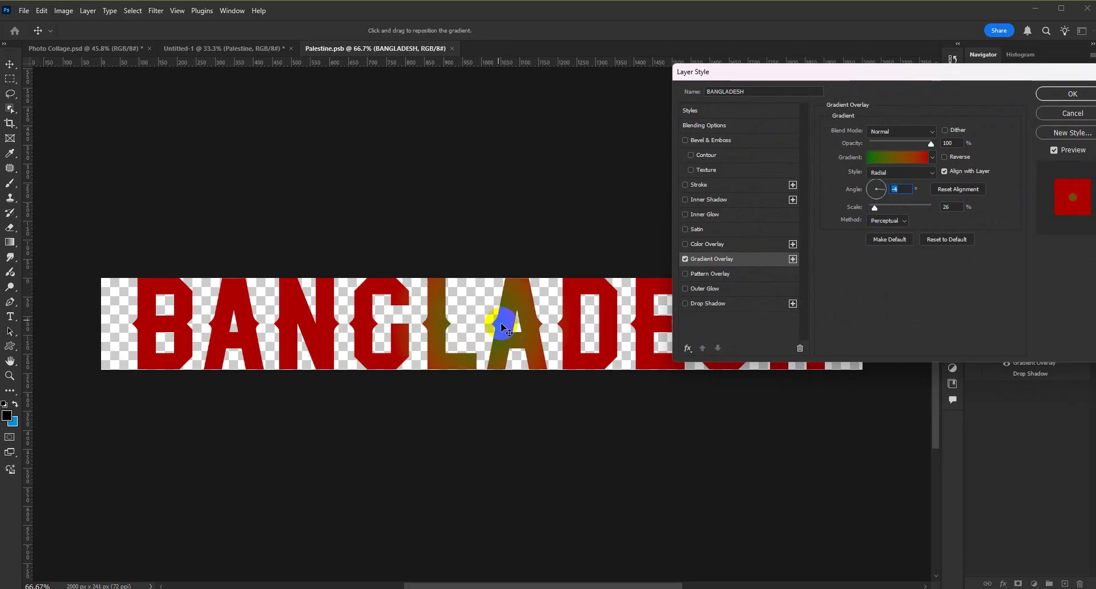
# - Move both the green and red gradient stops to location 50 to give the circle a hard edge, and accept the gradient
pyautogui.click(900, 157)
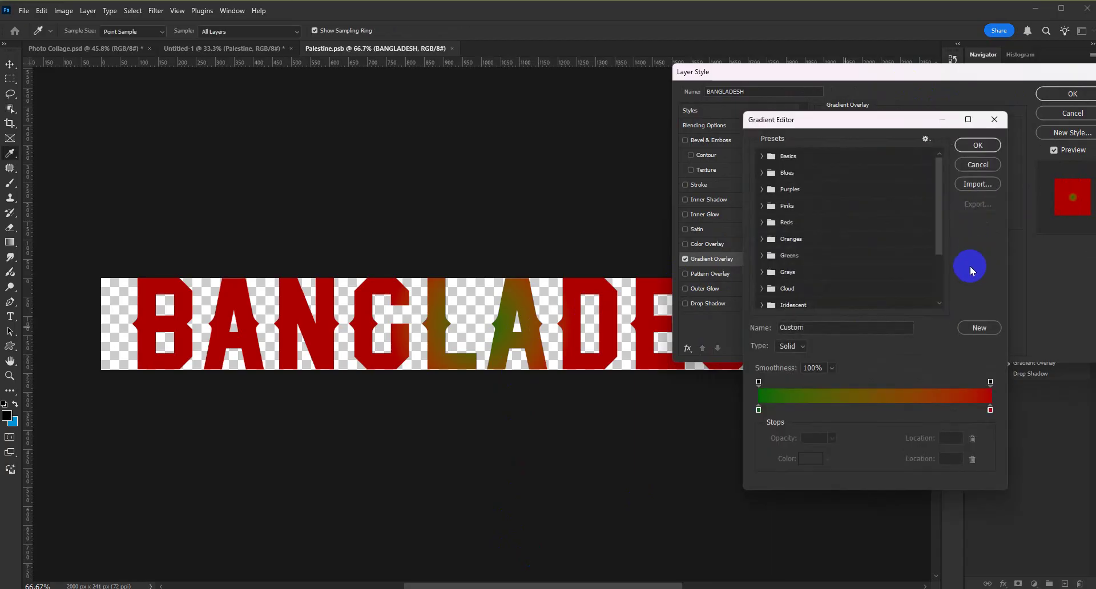
pyautogui.click(759, 410)
pyautogui.click(950, 457)
pyautogui.write('50')
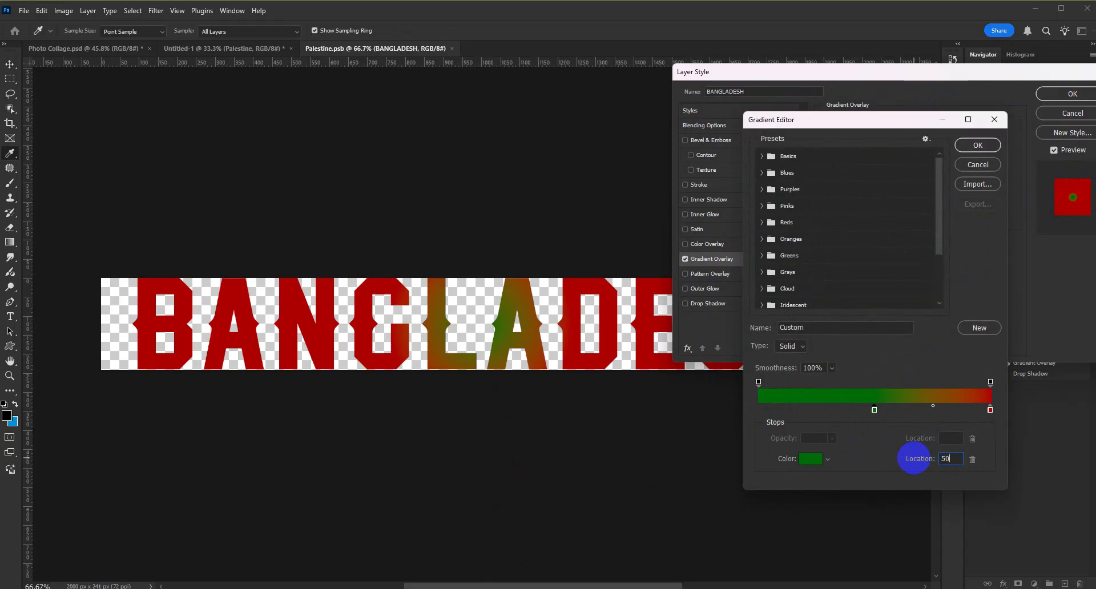
pyautogui.moveTo(991, 412); pyautogui.dragTo(989, 413)
pyautogui.click(958, 458)
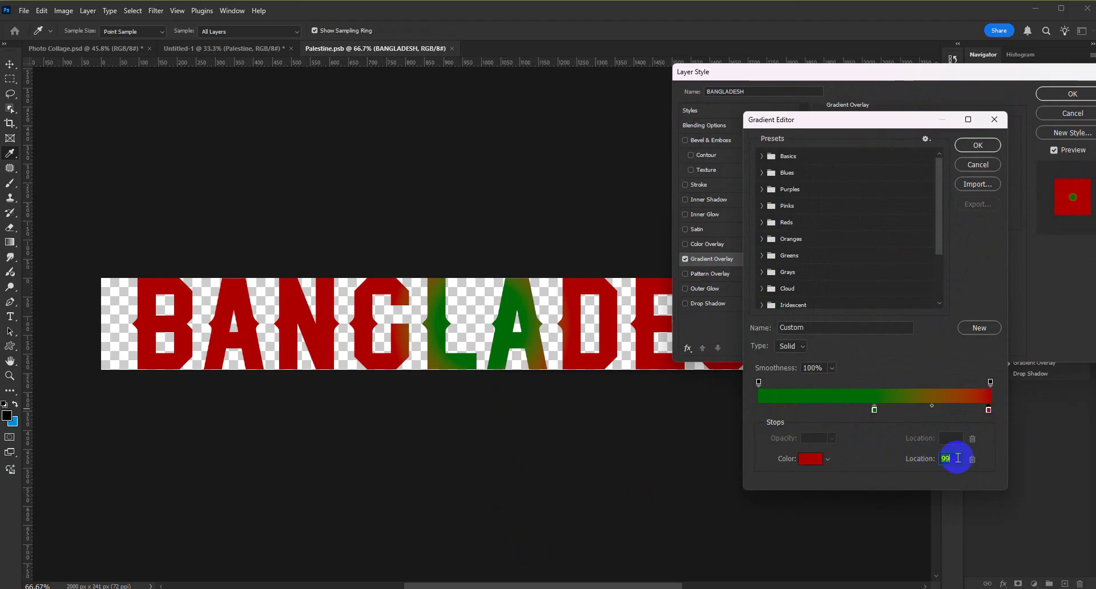
pyautogui.moveTo(957, 457); pyautogui.dragTo(919, 472)
pyautogui.write('50')
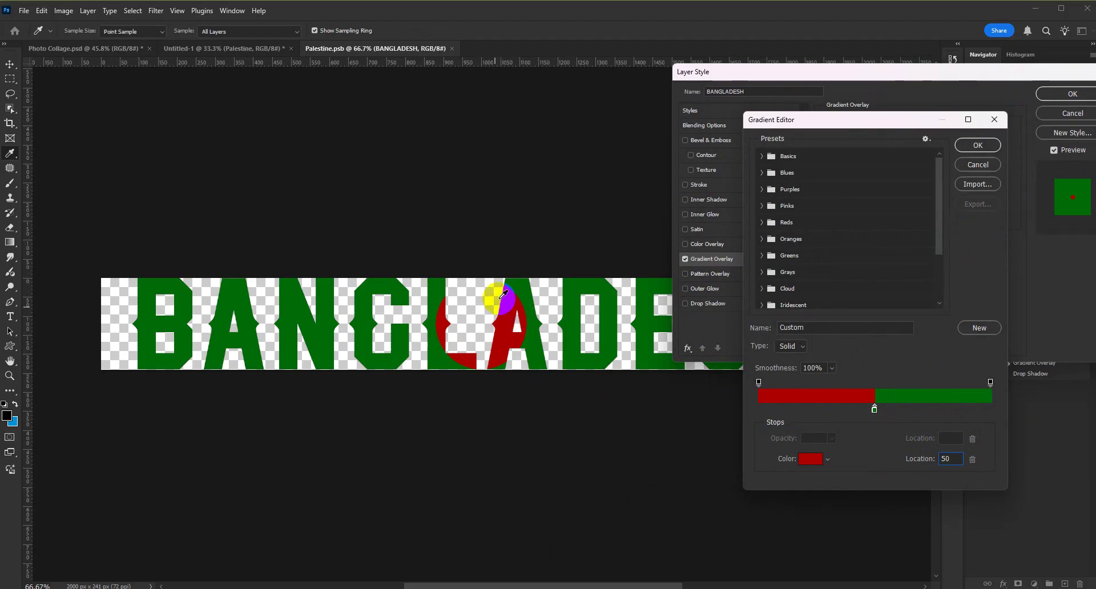
pyautogui.click(977, 147)
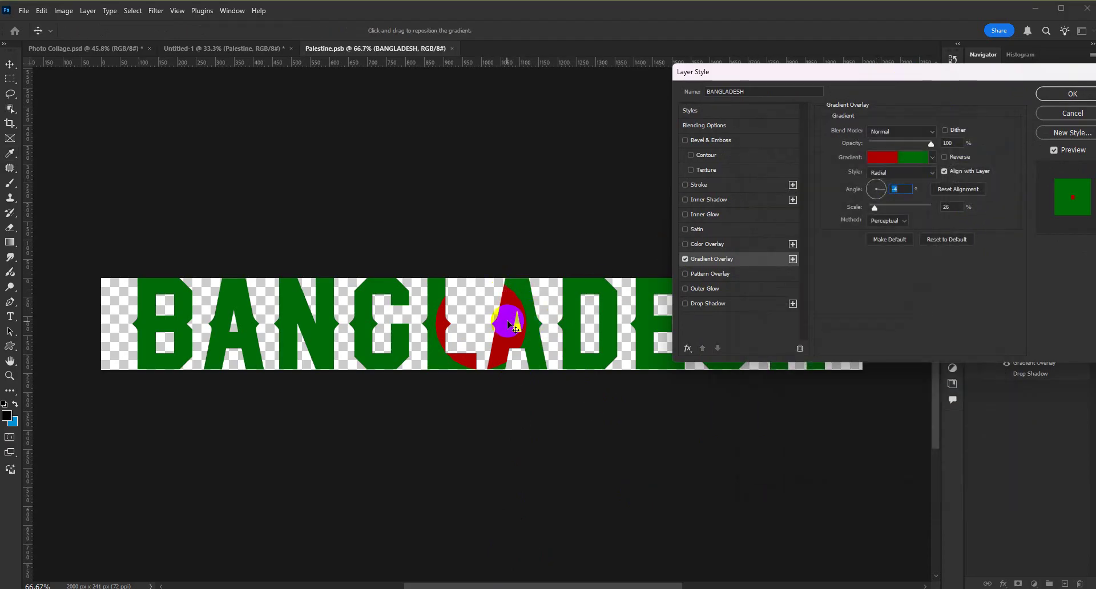
# - Adjust the red circle's position on the text, scale the gradient to about 70%, apply the style, and save and close the smart object
pyautogui.moveTo(514, 312); pyautogui.dragTo(516, 321)
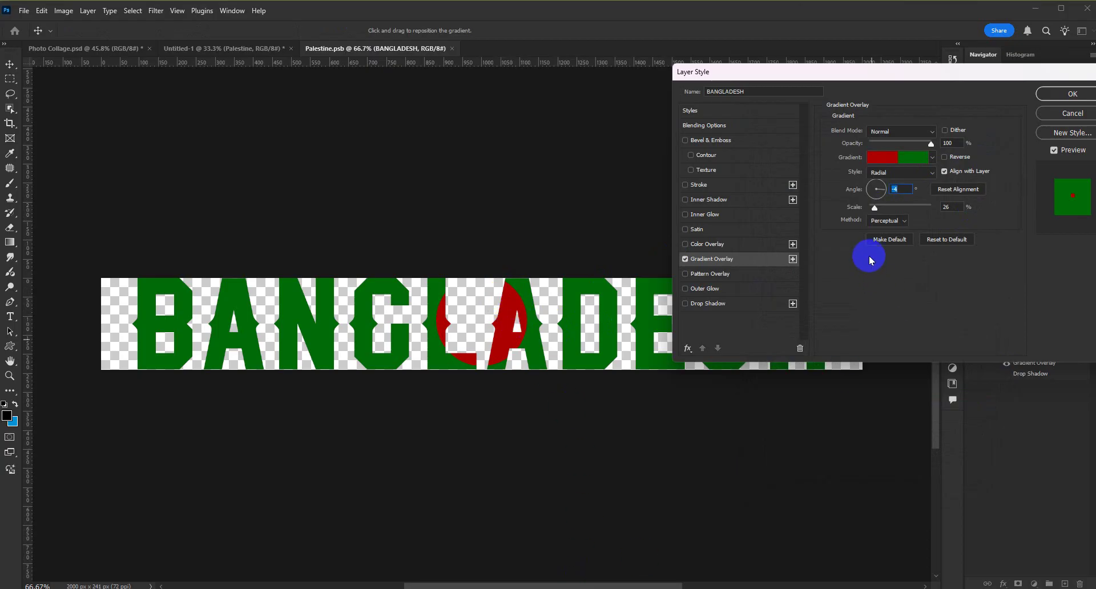
pyautogui.moveTo(875, 209); pyautogui.dragTo(894, 213)
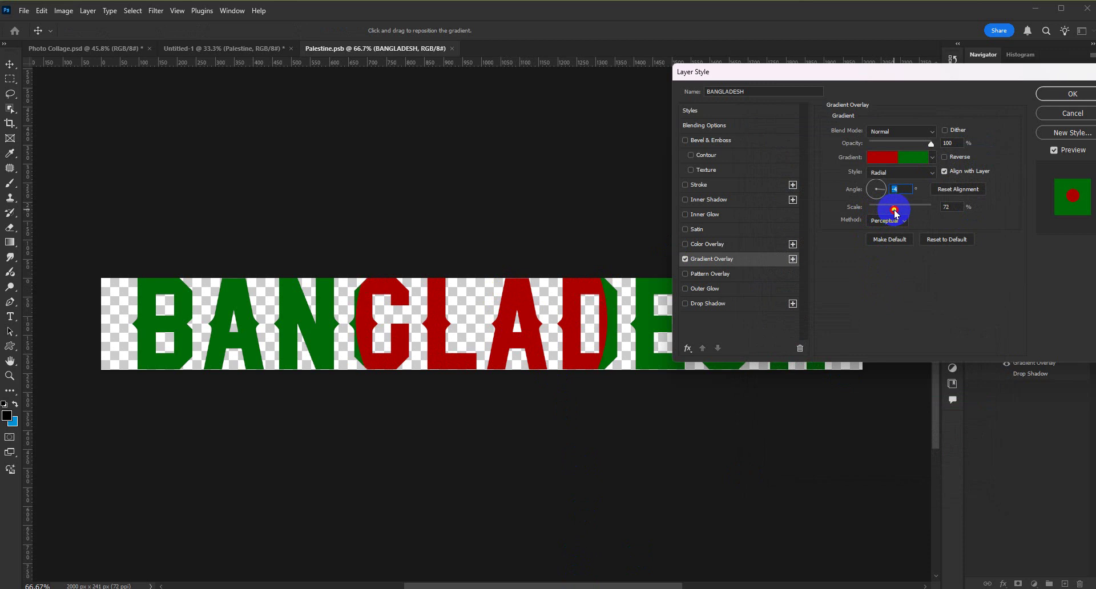
pyautogui.click(1051, 95)
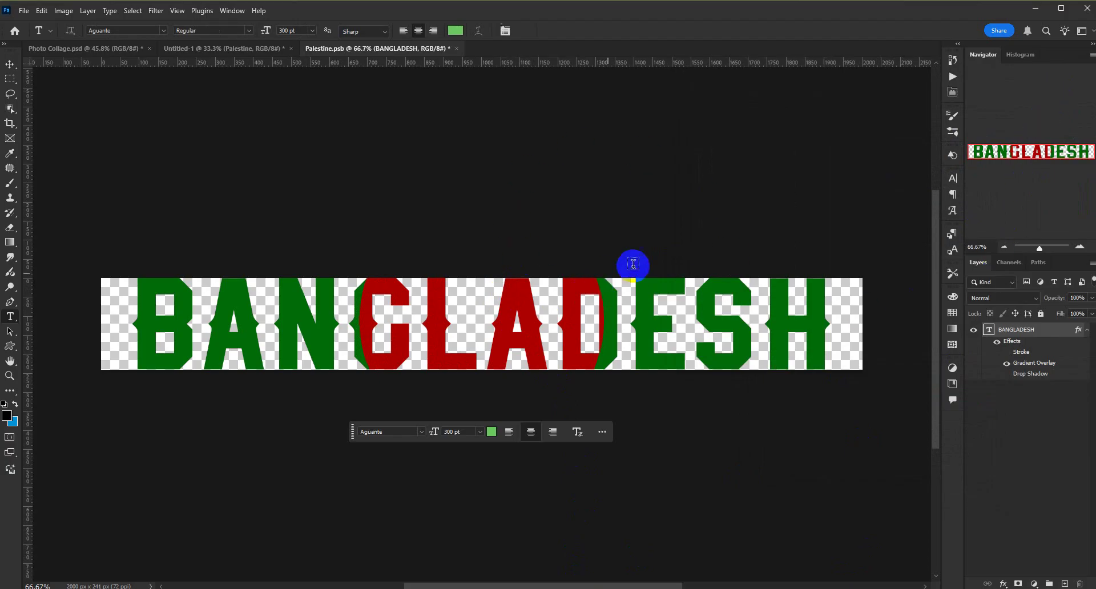
pyautogui.click(457, 49)
pyautogui.click(497, 226)
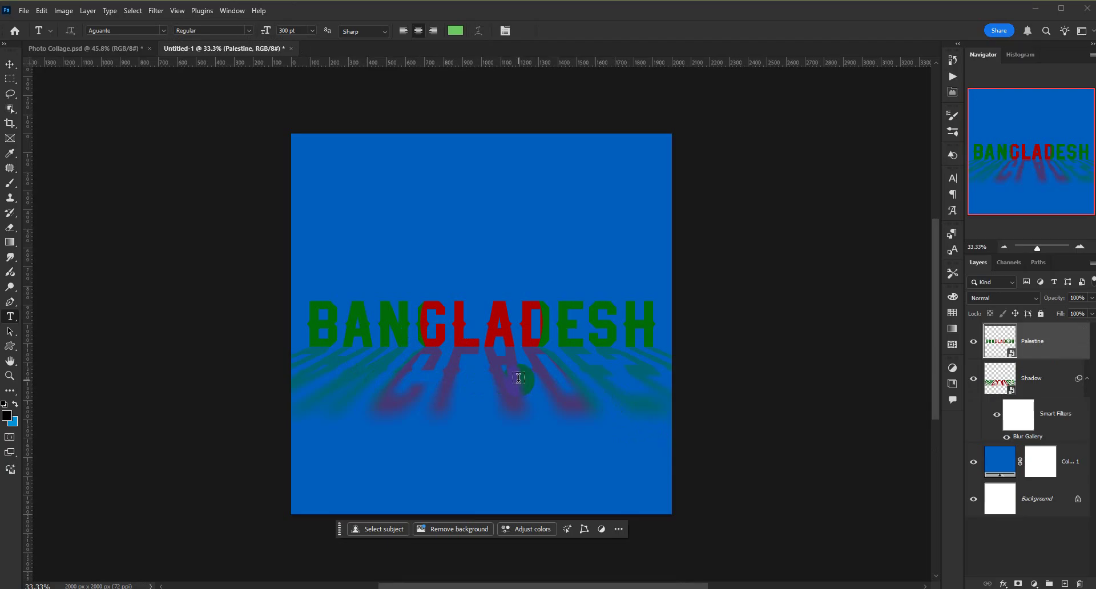
# - Add a Color Overlay in black 000000 to the Shadow layer
pyautogui.click(10, 66)
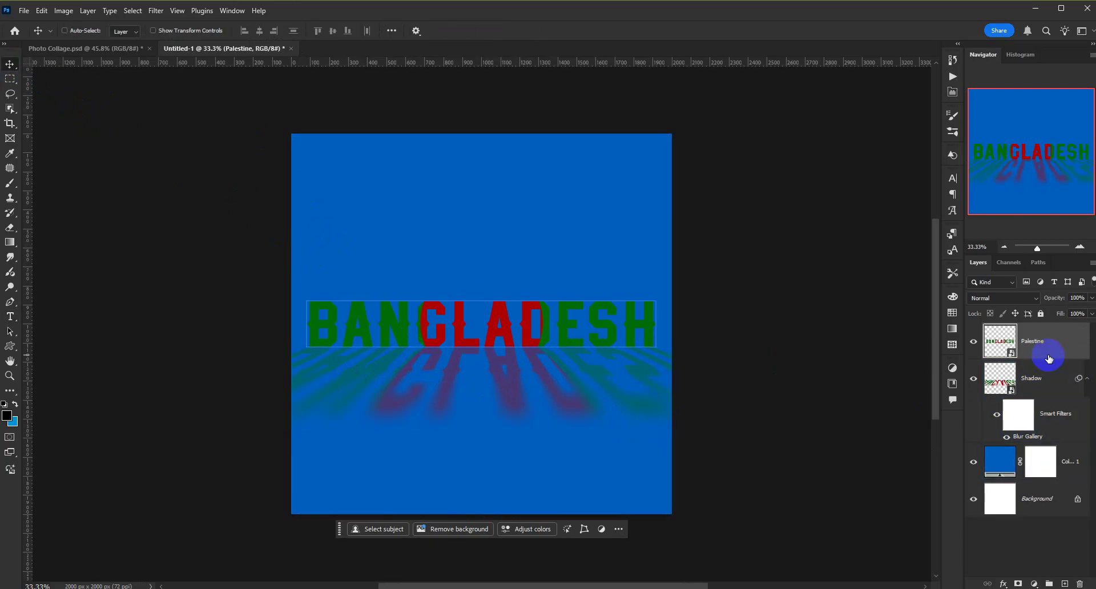
pyautogui.click(1054, 404)
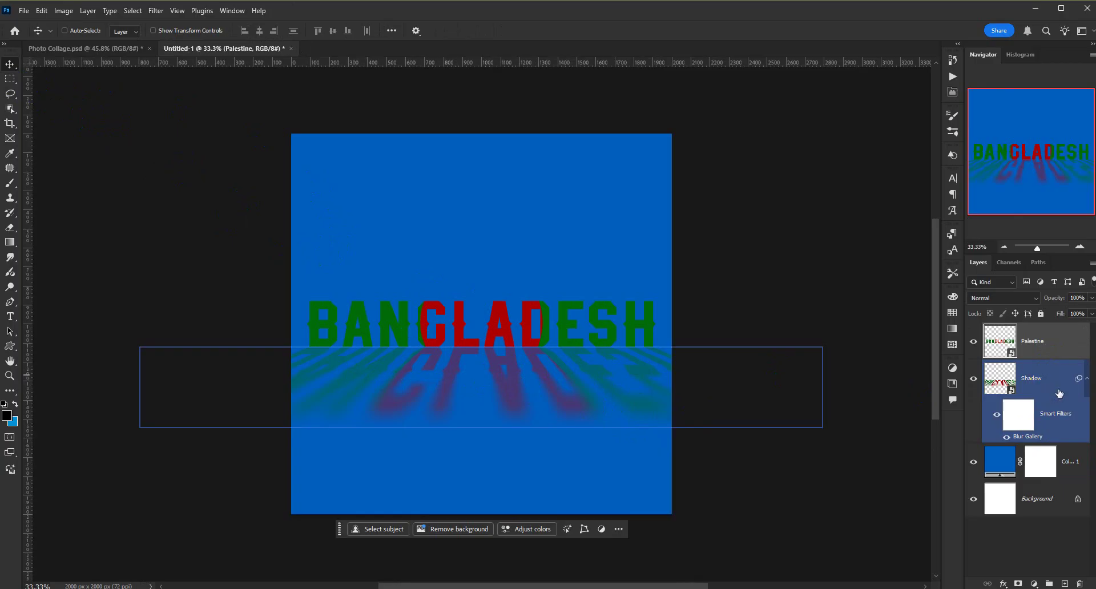
pyautogui.click(1060, 393)
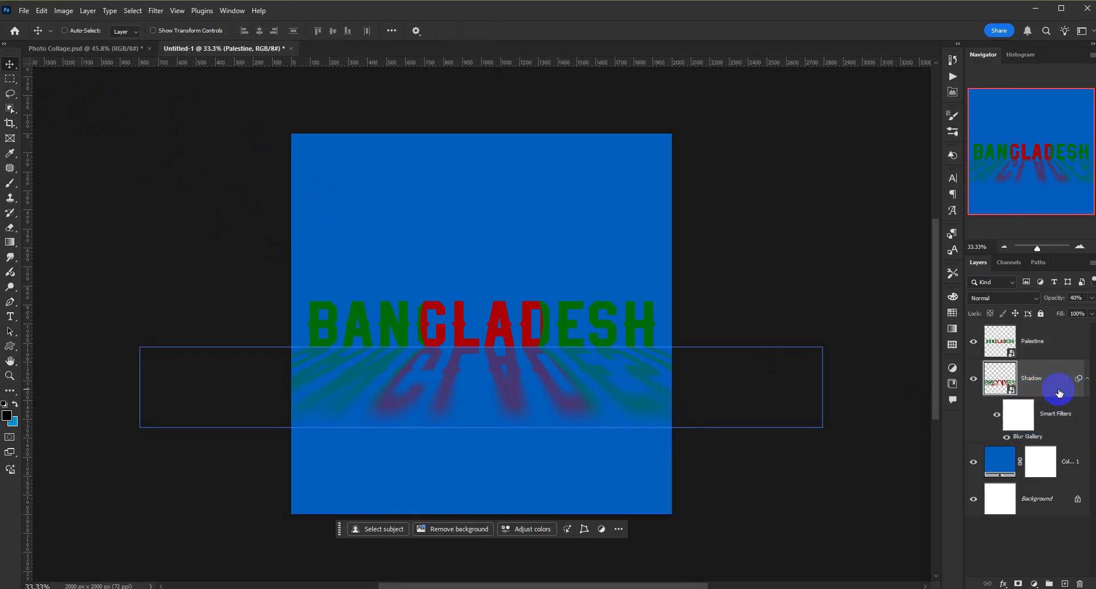
pyautogui.doubleClick(1059, 393)
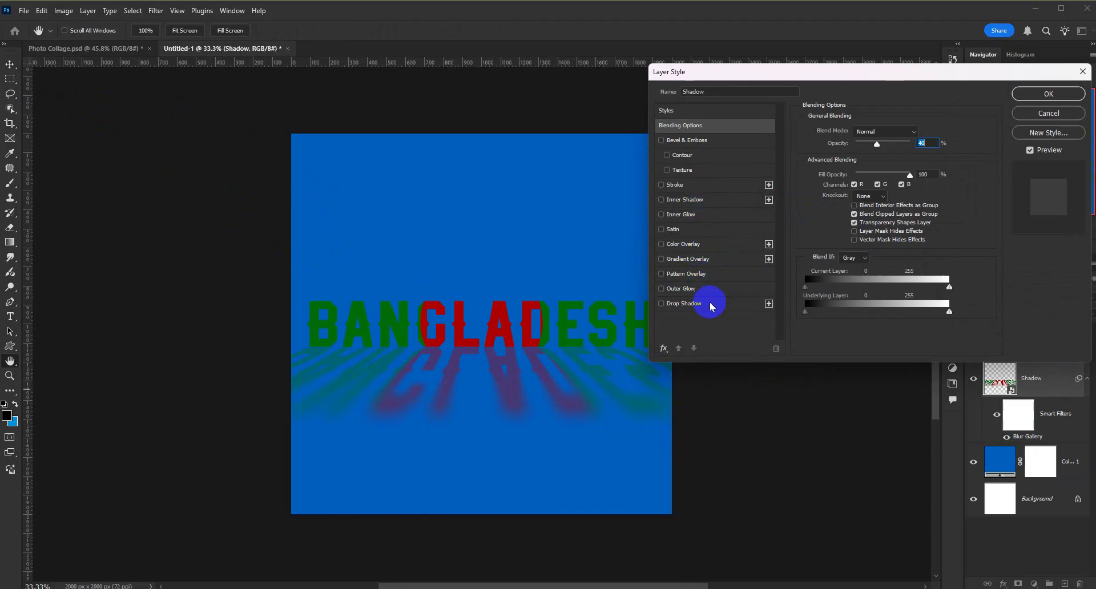
pyautogui.click(718, 250)
pyautogui.click(920, 133)
pyautogui.moveTo(877, 243)
pyautogui.mouseDown()
pyautogui.moveTo(751, 337)
pyautogui.moveTo(788, 313)
pyautogui.moveTo(747, 320)
pyautogui.moveTo(793, 313)
pyautogui.moveTo(757, 337)
pyautogui.mouseUp()
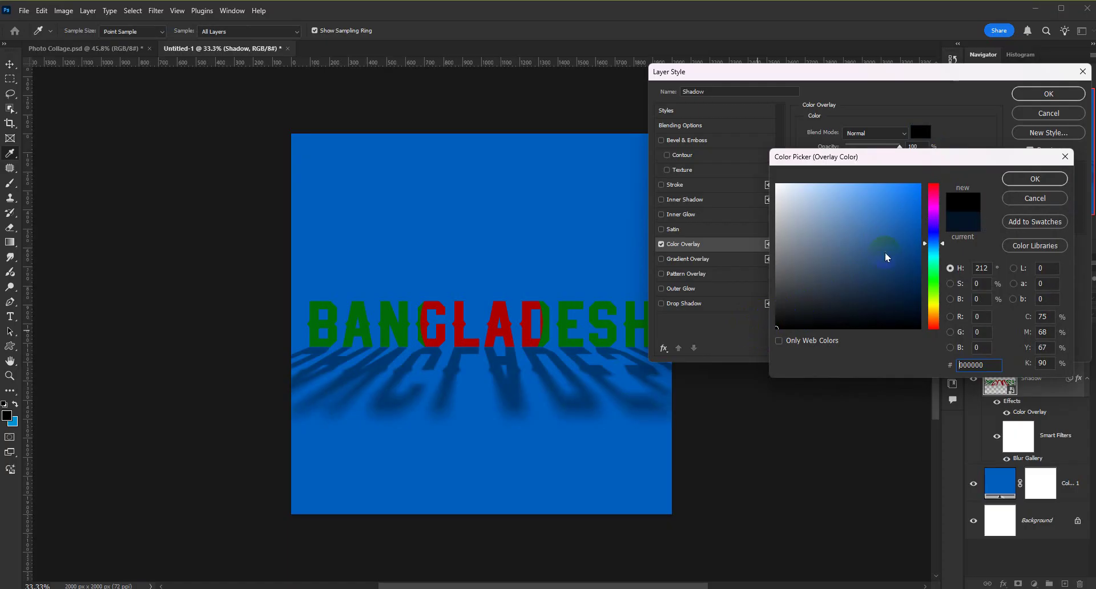
pyautogui.click(1019, 180)
# - Try the Multiply and Color Dodge blend modes on the shadow's Color Overlay
pyautogui.click(875, 133)
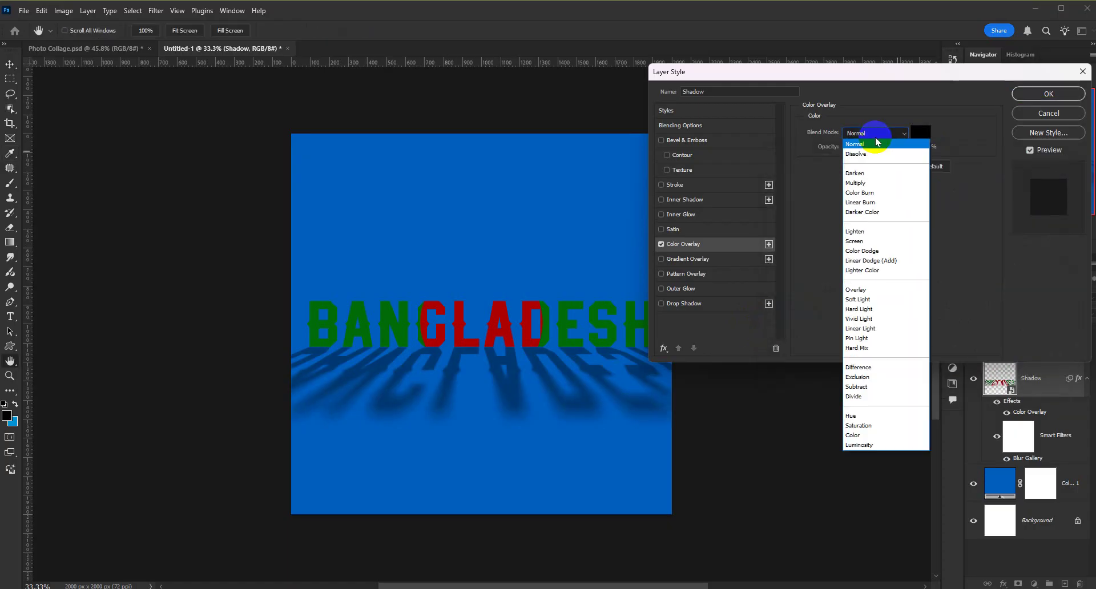
pyautogui.click(870, 180)
pyautogui.click(879, 133)
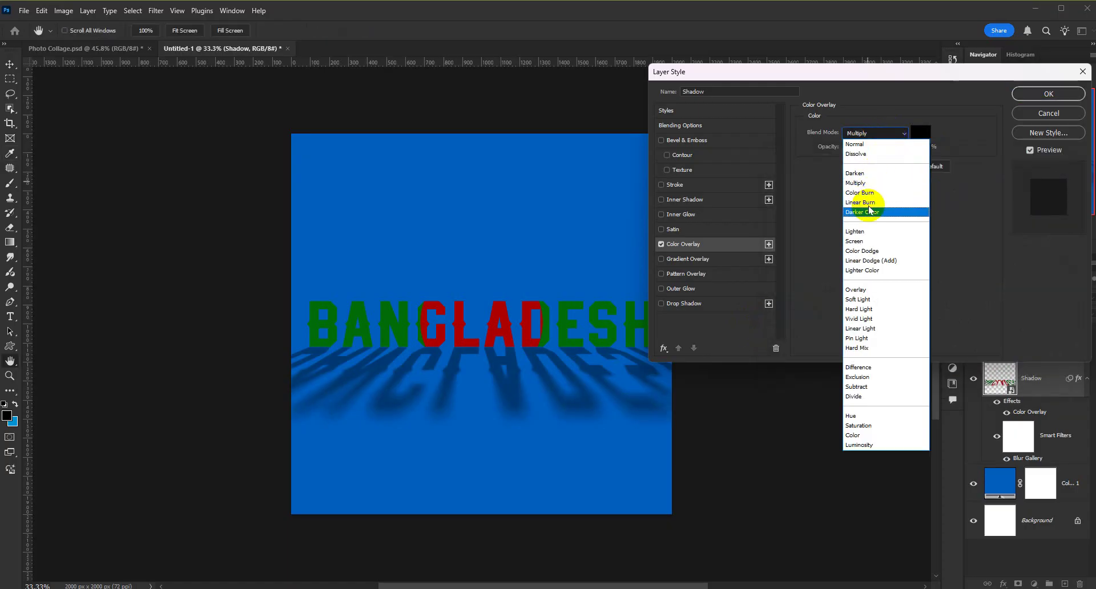
pyautogui.click(867, 253)
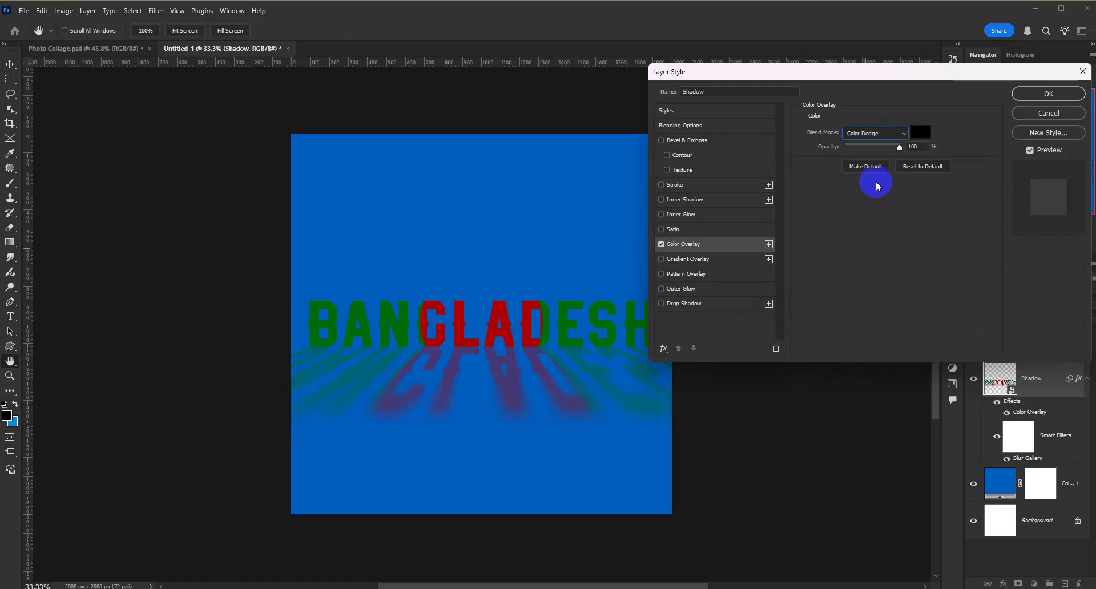
# - Set the shadow's Color Overlay to Overlay blend mode at 100% opacity and apply the layer style
pyautogui.click(880, 134)
pyautogui.click(858, 290)
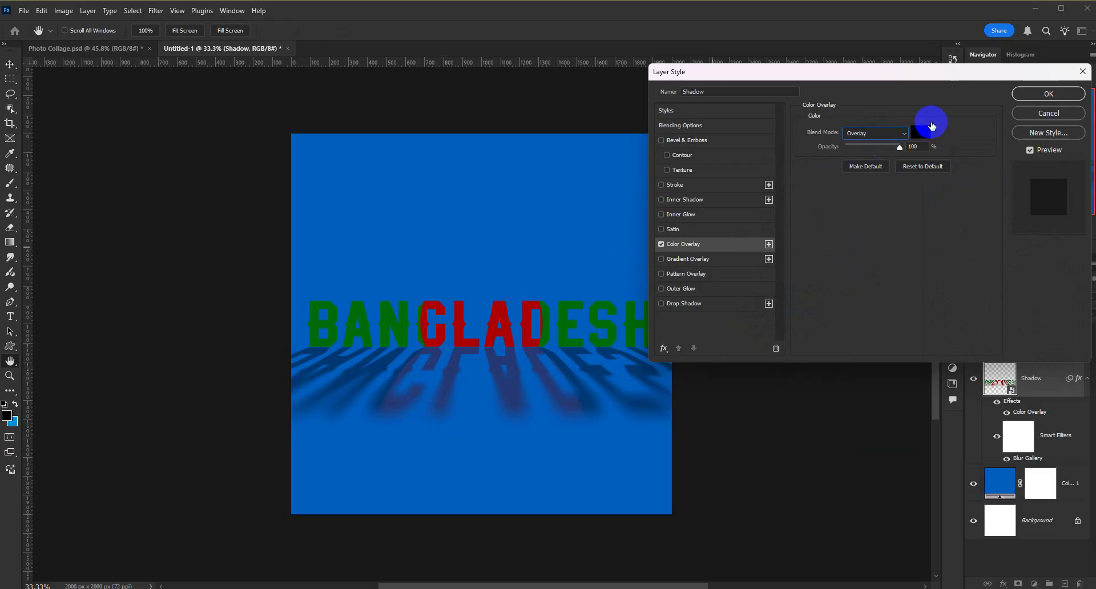
pyautogui.moveTo(892, 151); pyautogui.dragTo(917, 147)
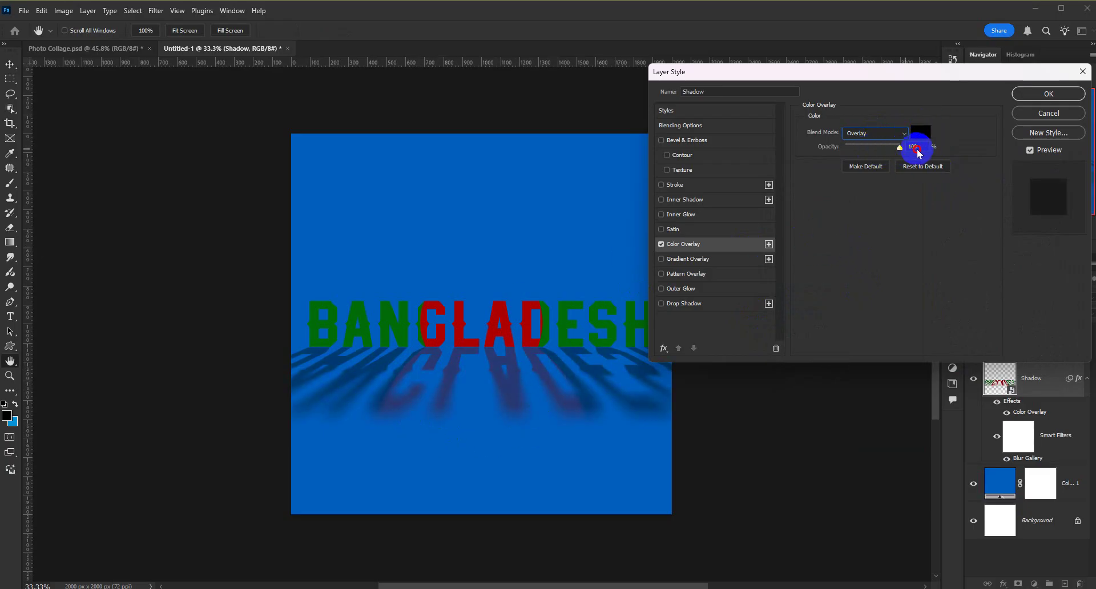
pyautogui.click(1040, 95)
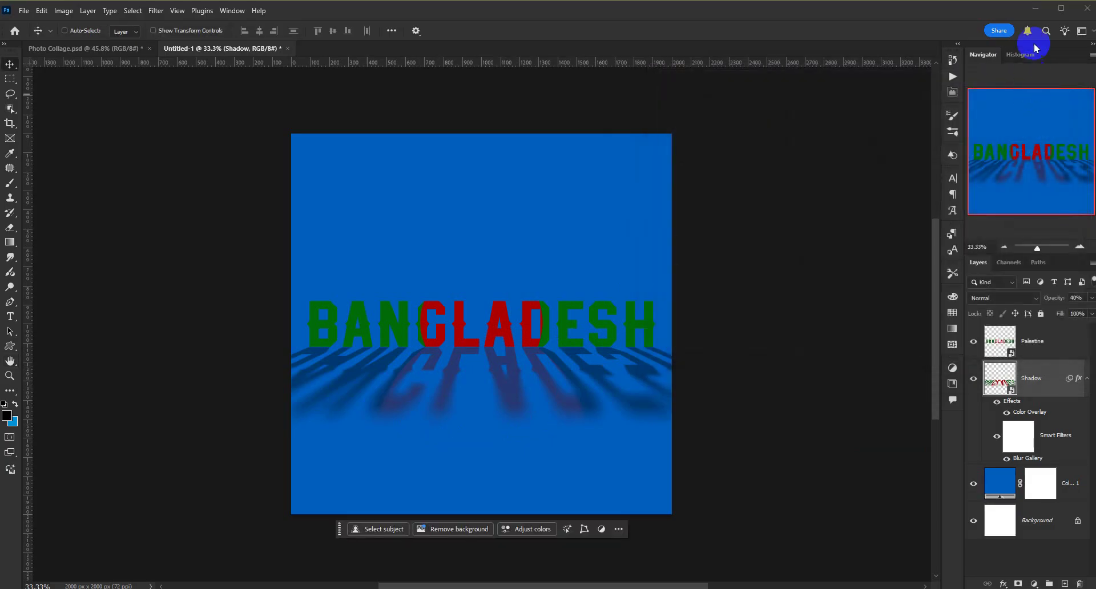
pyautogui.click(1032, 561)
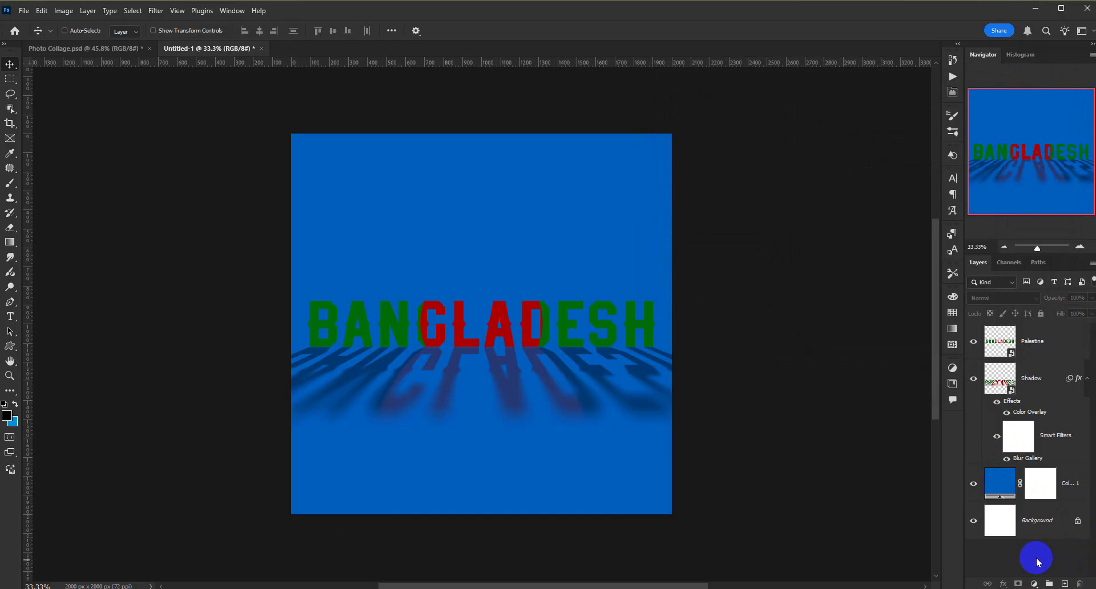
pyautogui.click(400, 164)
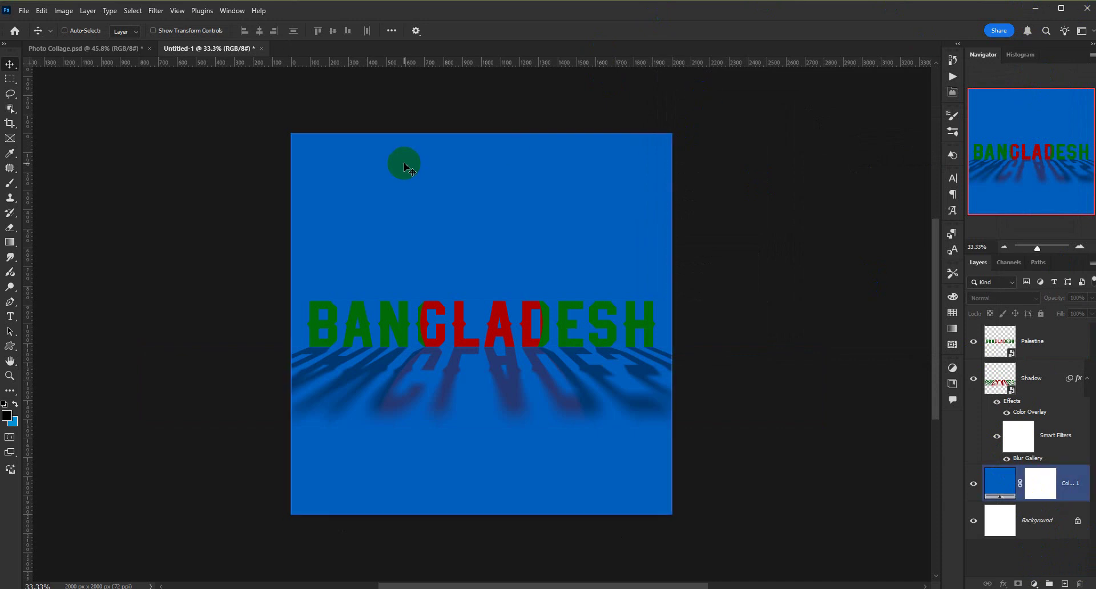
pyautogui.click(1022, 354)
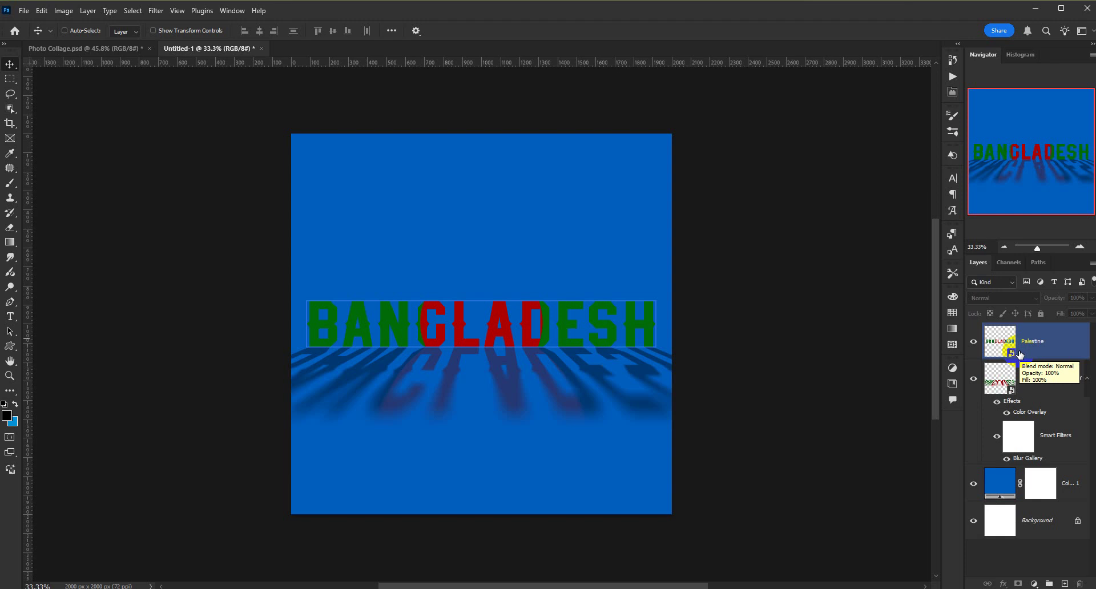
# - Switch to the Photo Collage.psd document and place the Rectangle 17 layer inside a new layer group
pyautogui.click(132, 49)
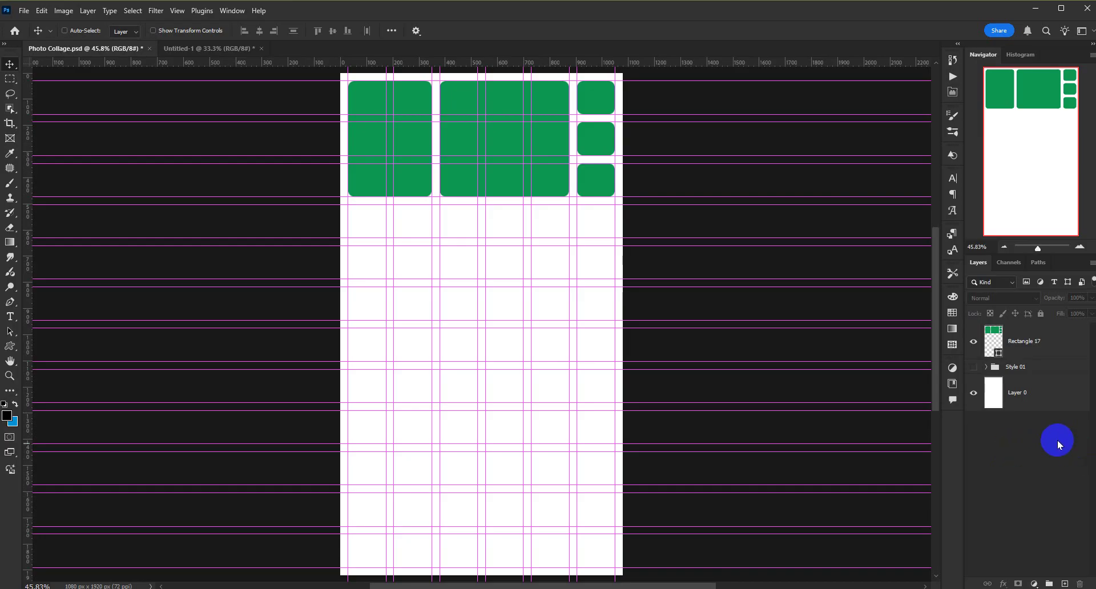
pyautogui.click(1021, 371)
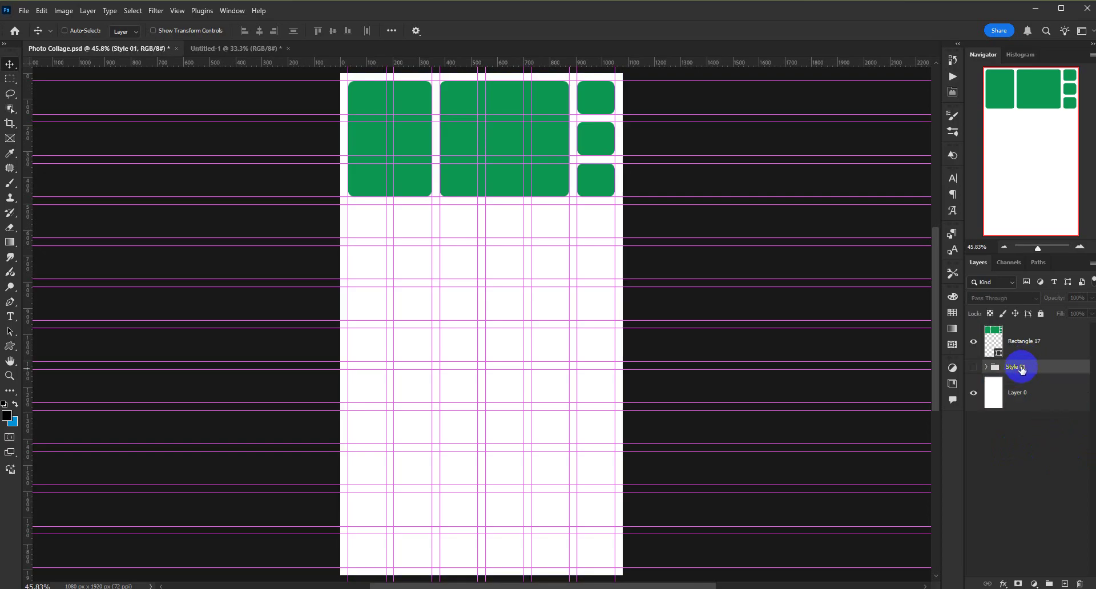
pyautogui.click(1021, 343)
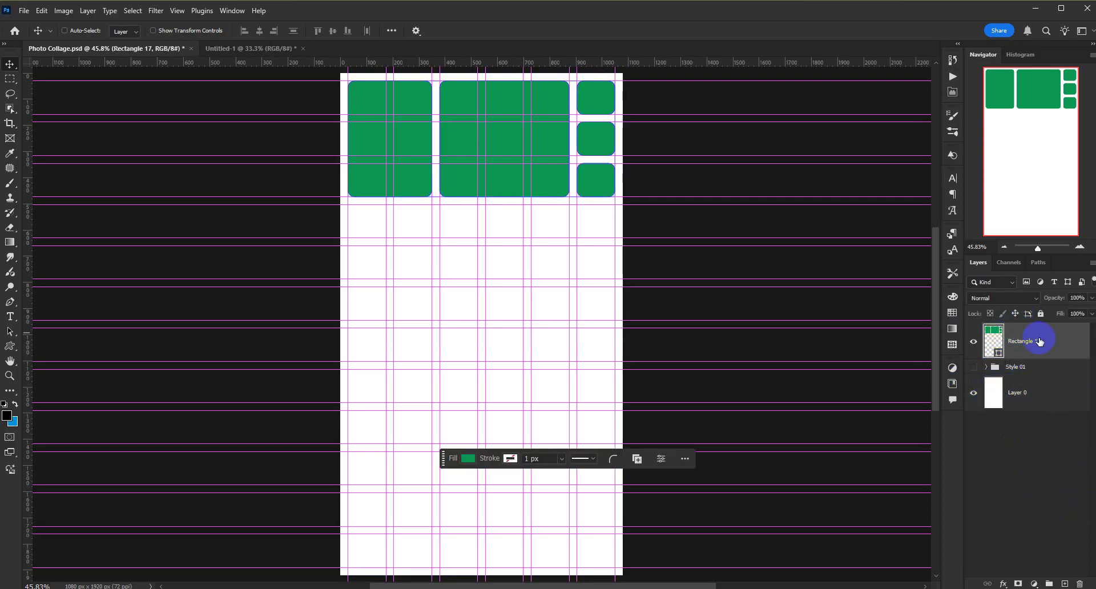
pyautogui.click(1049, 584)
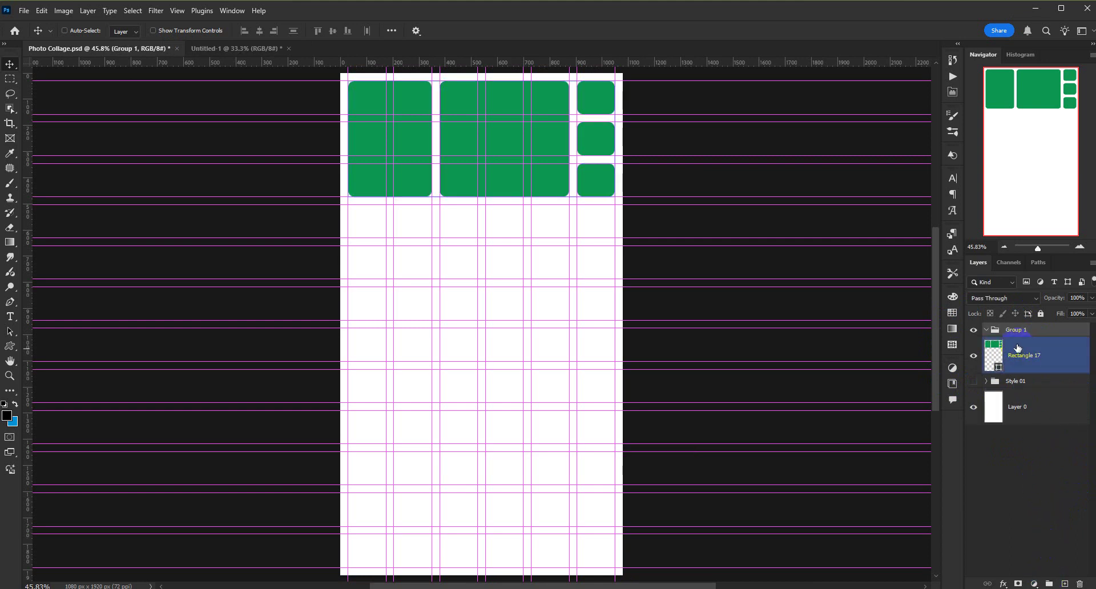
pyautogui.moveTo(1038, 358); pyautogui.dragTo(1040, 328)
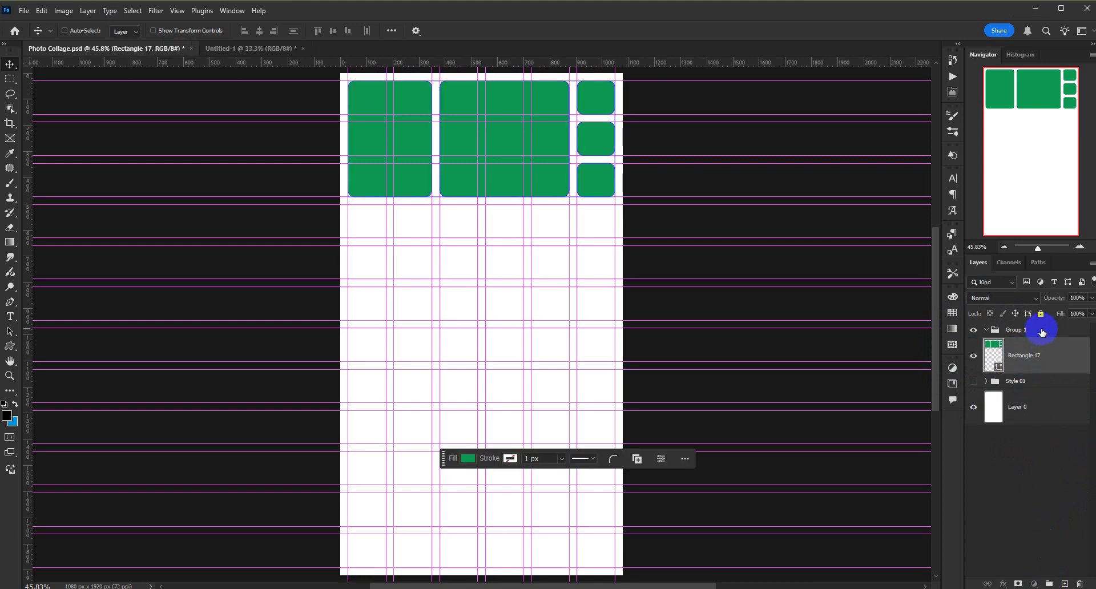
# - Hide and collapse the new group that holds Rectangle 17, leaving no layer selected
pyautogui.click(981, 331)
pyautogui.click(974, 331)
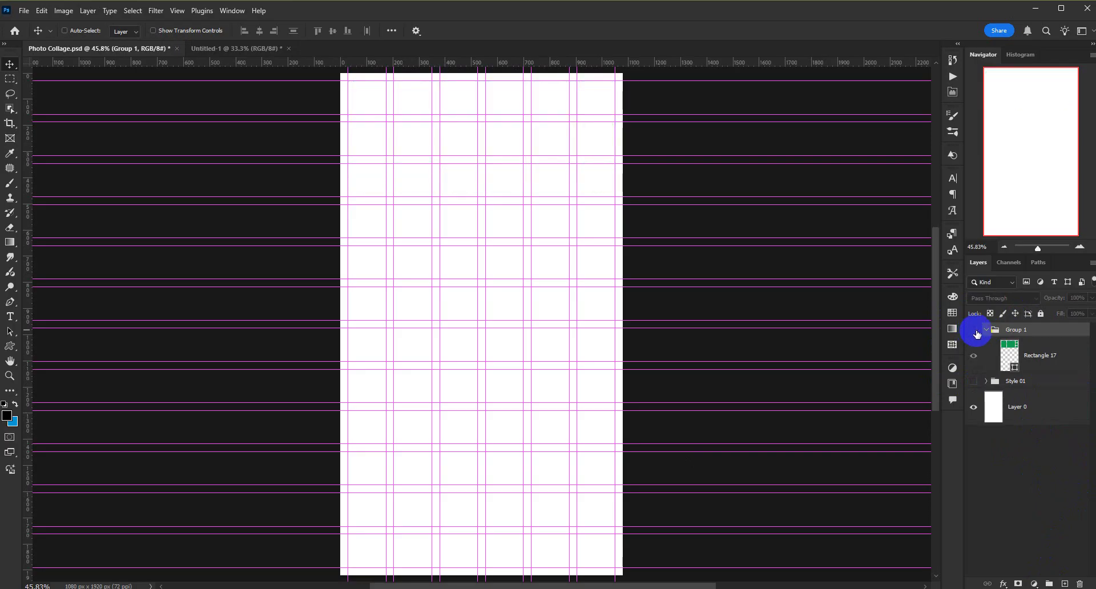
pyautogui.click(987, 330)
pyautogui.click(975, 330)
pyautogui.click(975, 331)
pyautogui.click(1050, 441)
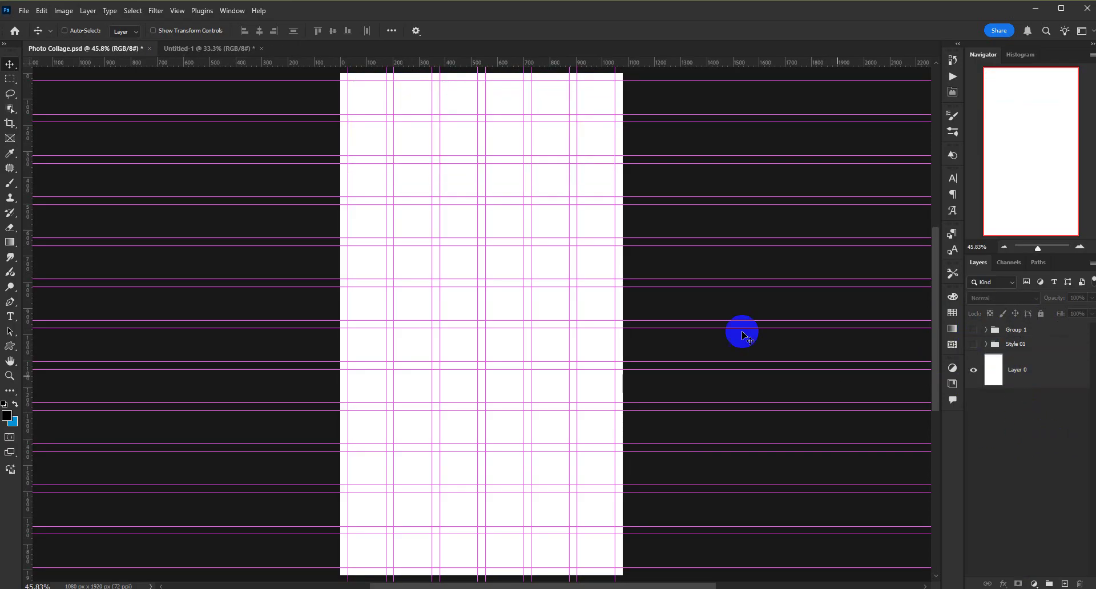
pyautogui.click(383, 139)
pyautogui.click(1030, 402)
pyautogui.click(1020, 372)
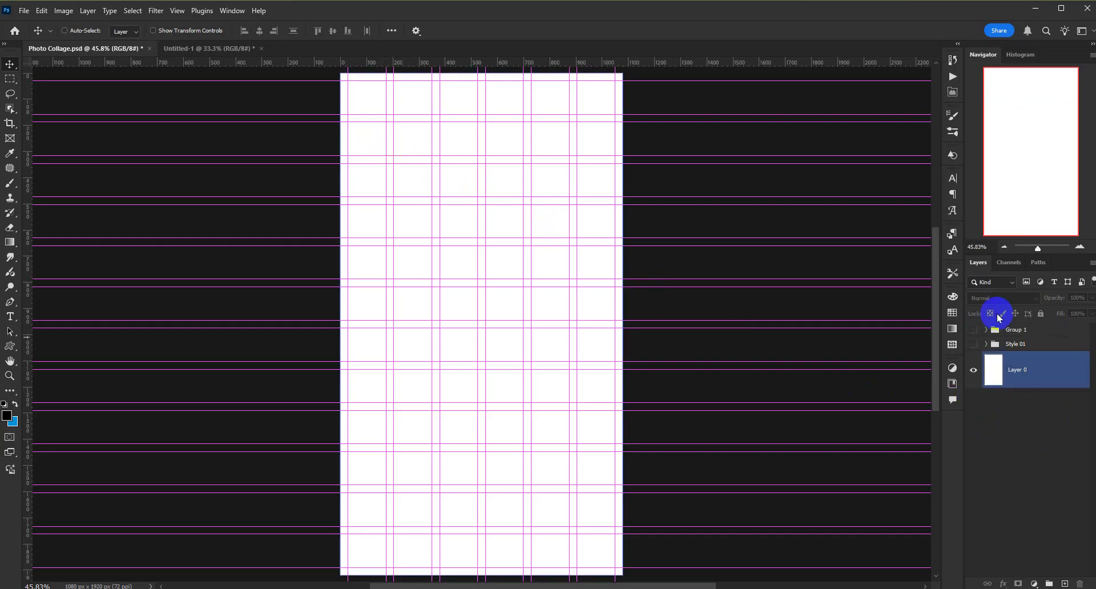
pyautogui.click(1054, 478)
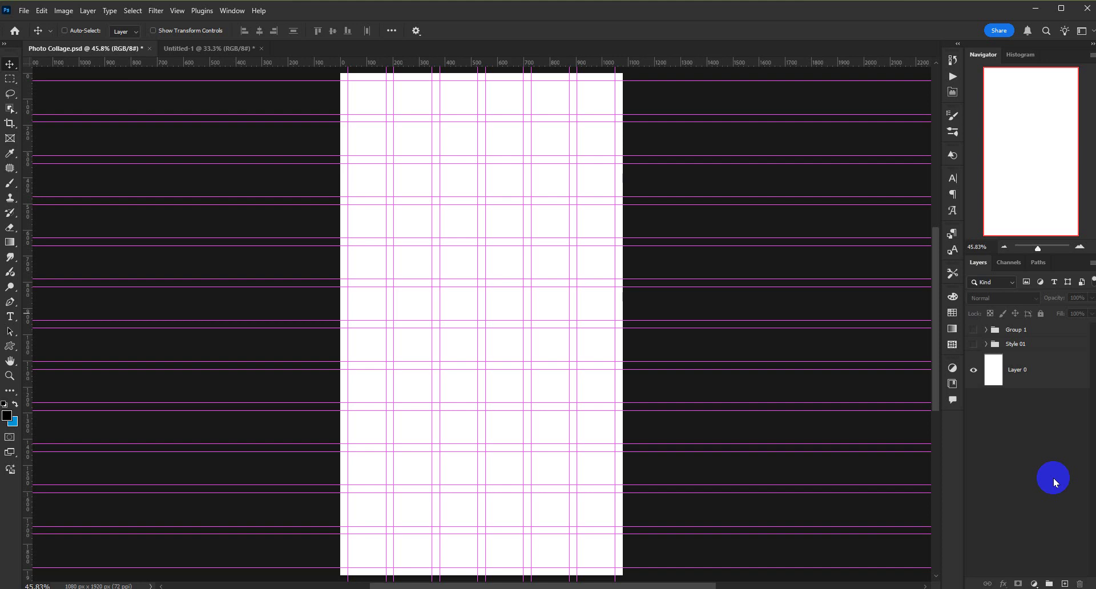
pyautogui.click(1019, 370)
pyautogui.click(986, 344)
pyautogui.click(1007, 372)
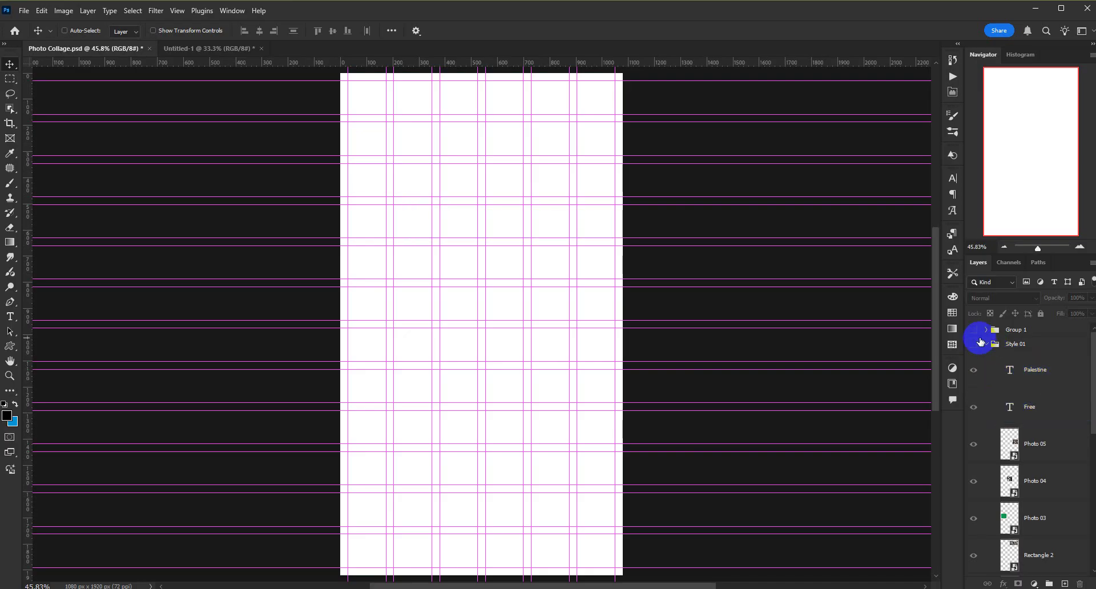
pyautogui.click(986, 345)
pyautogui.click(1017, 371)
pyautogui.click(1016, 420)
pyautogui.click(1004, 364)
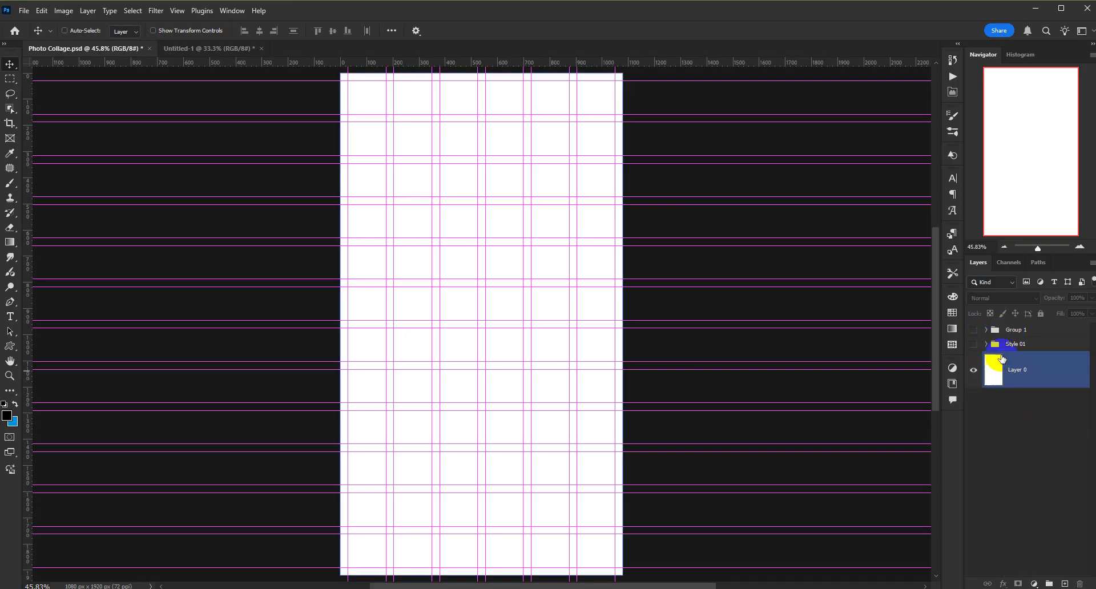
pyautogui.click(1000, 480)
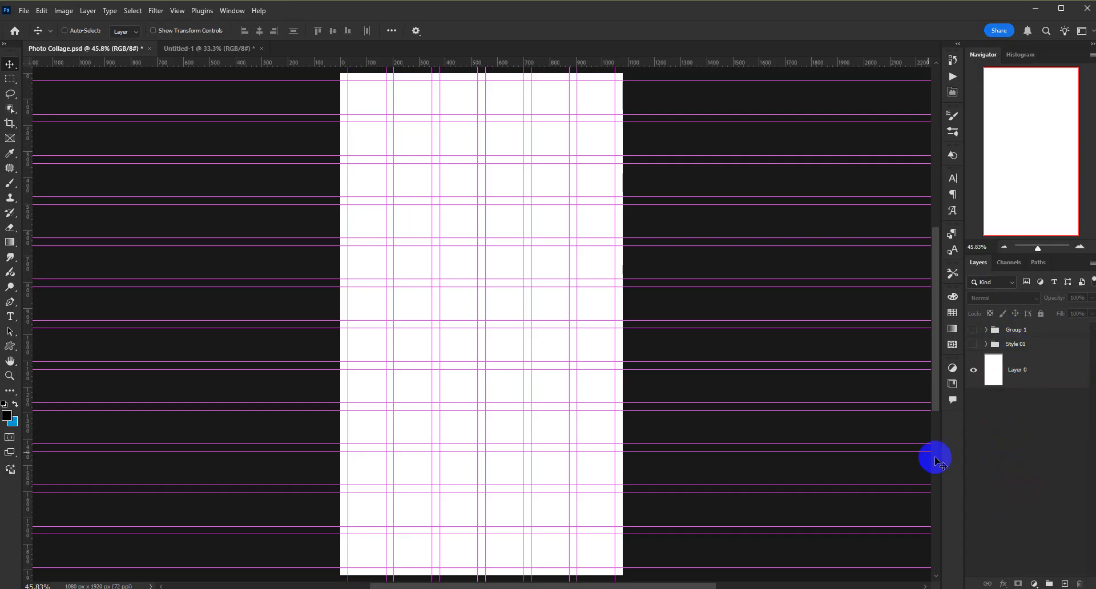
pyautogui.keyDown('ctrl'); pyautogui.click(539, 420); pyautogui.keyUp('ctrl')
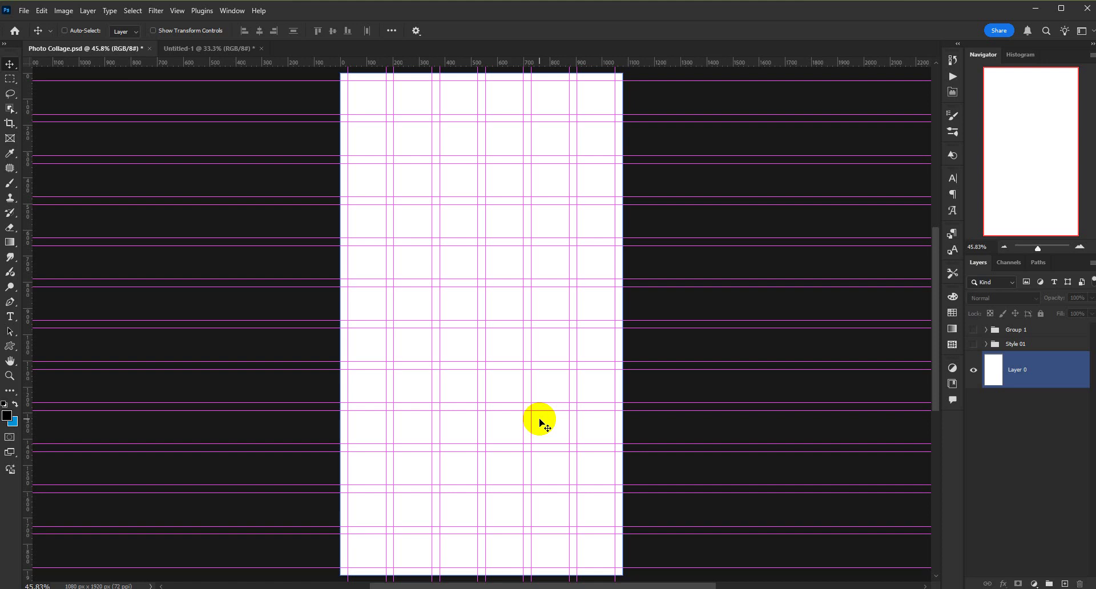
pyautogui.click(991, 412)
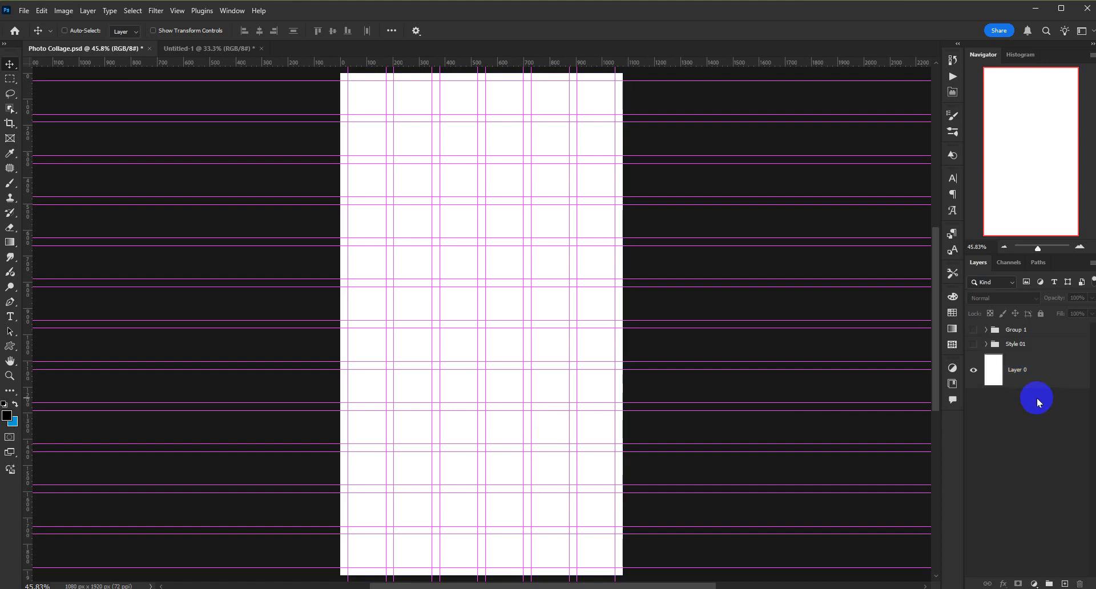
pyautogui.click(1006, 333)
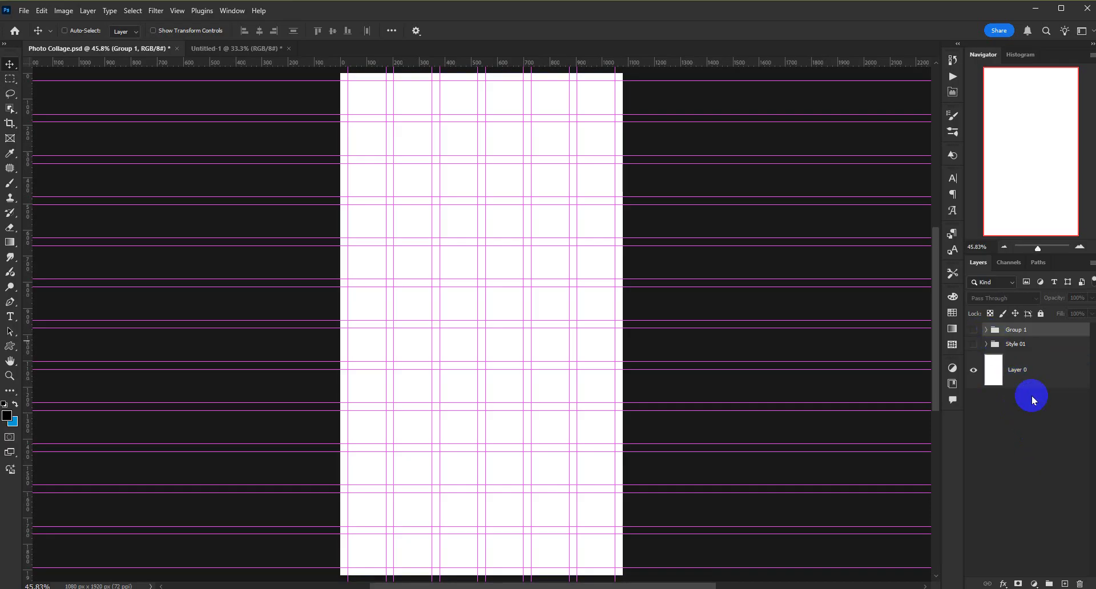
pyautogui.click(988, 345)
pyautogui.click(987, 345)
# - Save the Photo Collage.psd document with no layer selected
pyautogui.click(1039, 419)
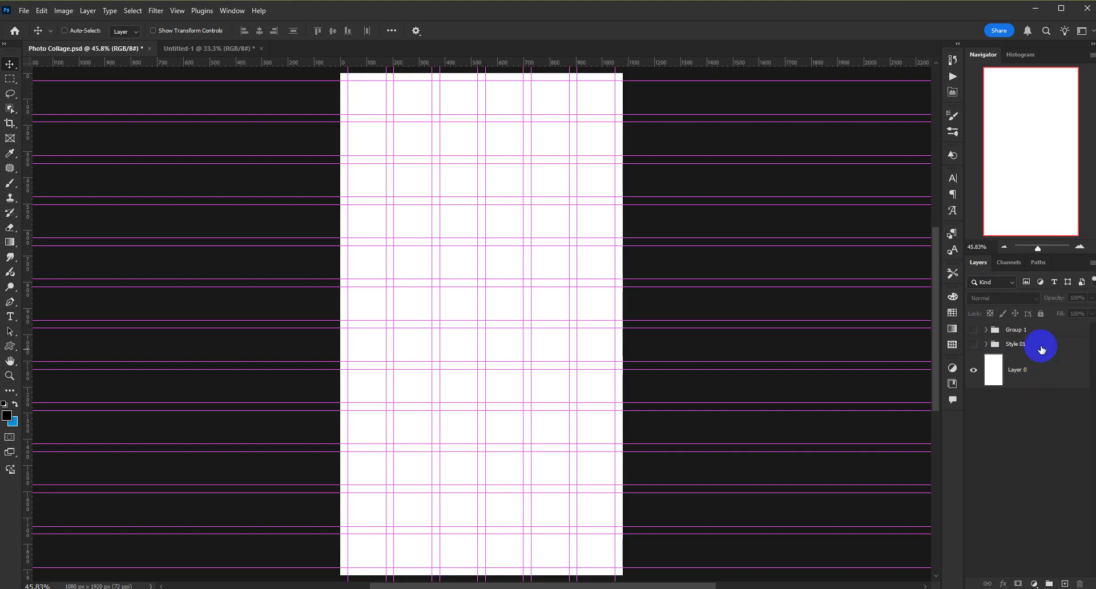
pyautogui.click(24, 11)
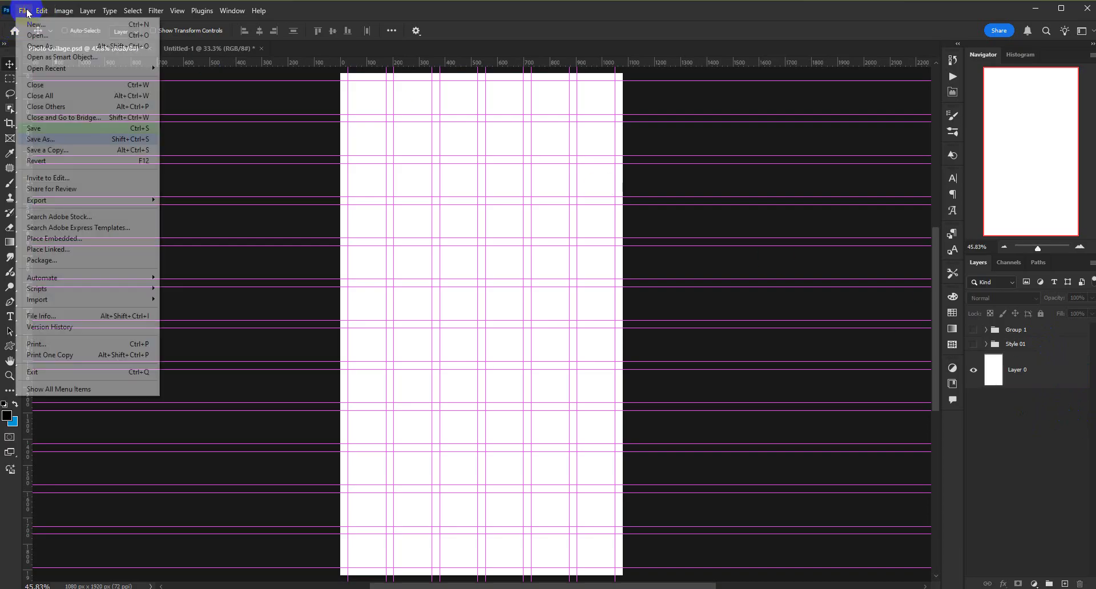
pyautogui.click(48, 131)
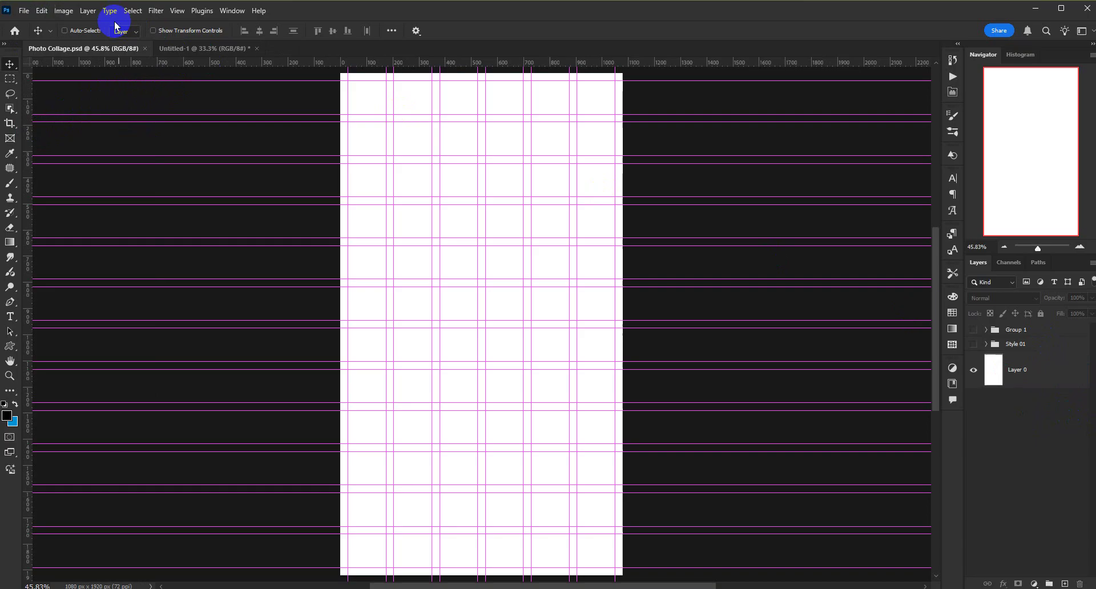
pyautogui.click(28, 14)
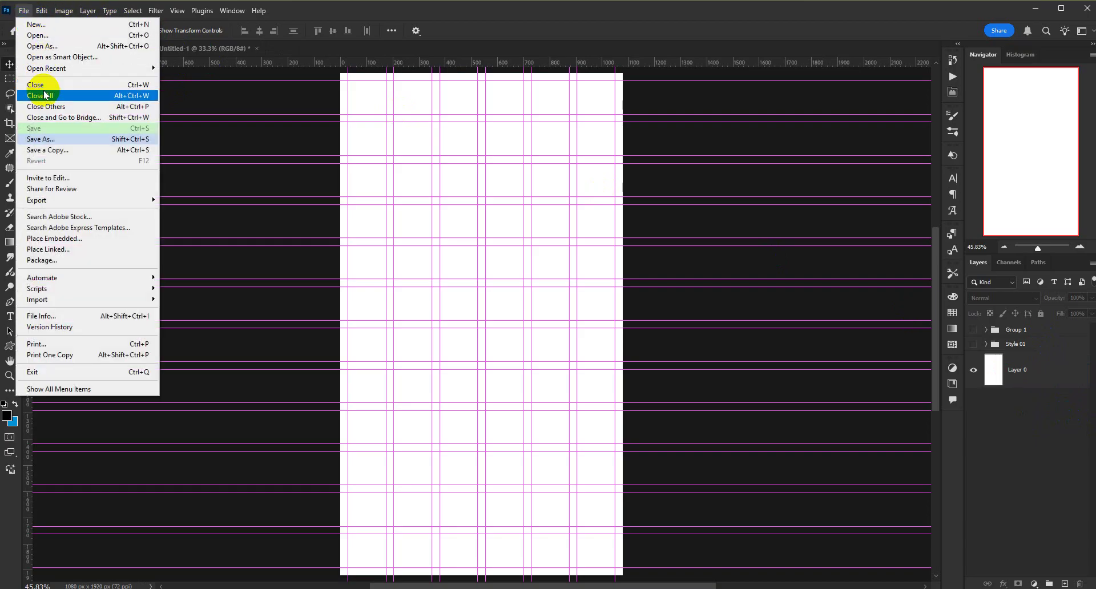
pyautogui.click(72, 139)
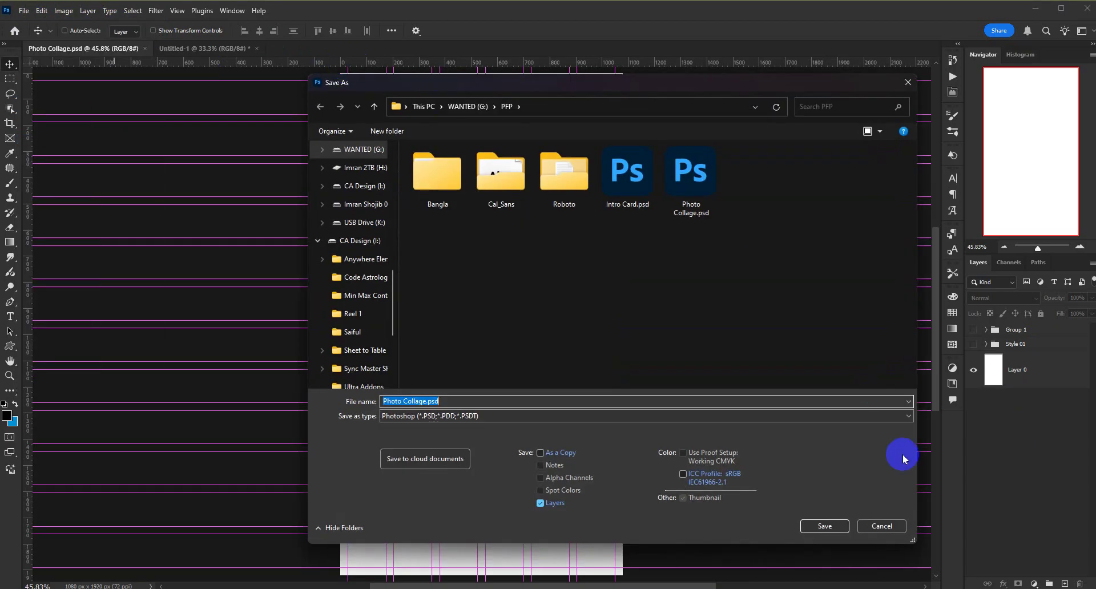
pyautogui.click(882, 526)
# - Show the Style 01 group, start saving the collage under Save As, and choose PNG as the file type
pyautogui.click(973, 343)
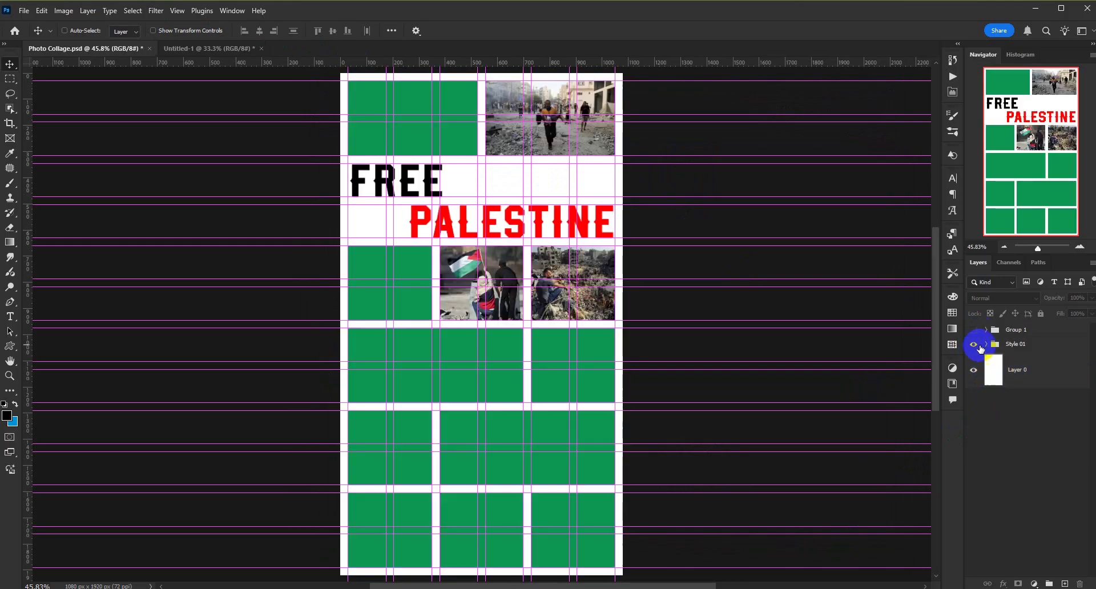
pyautogui.click(25, 11)
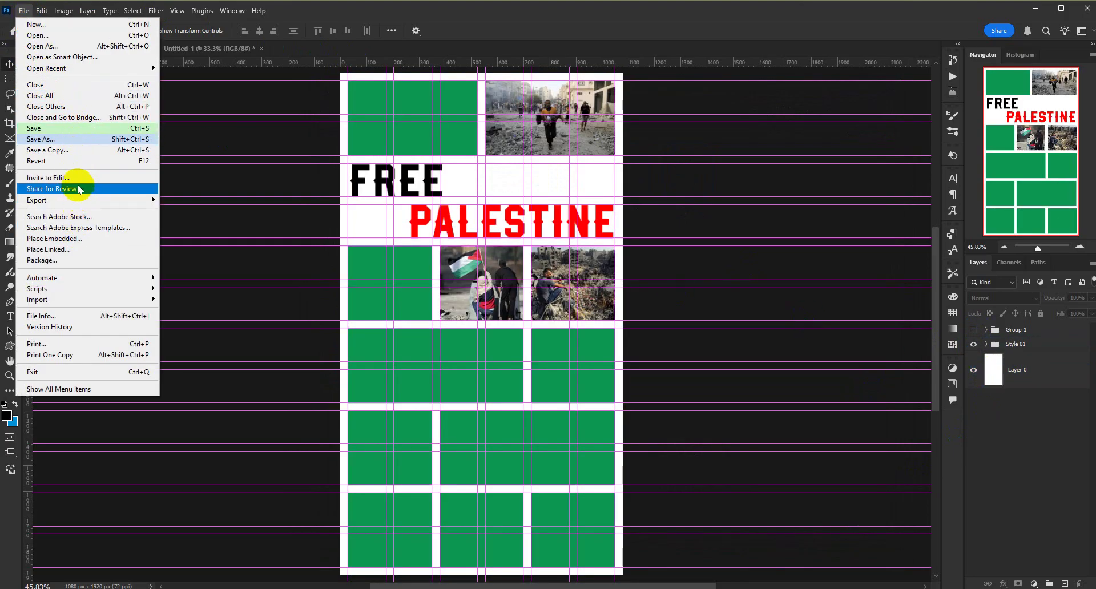
pyautogui.click(61, 133)
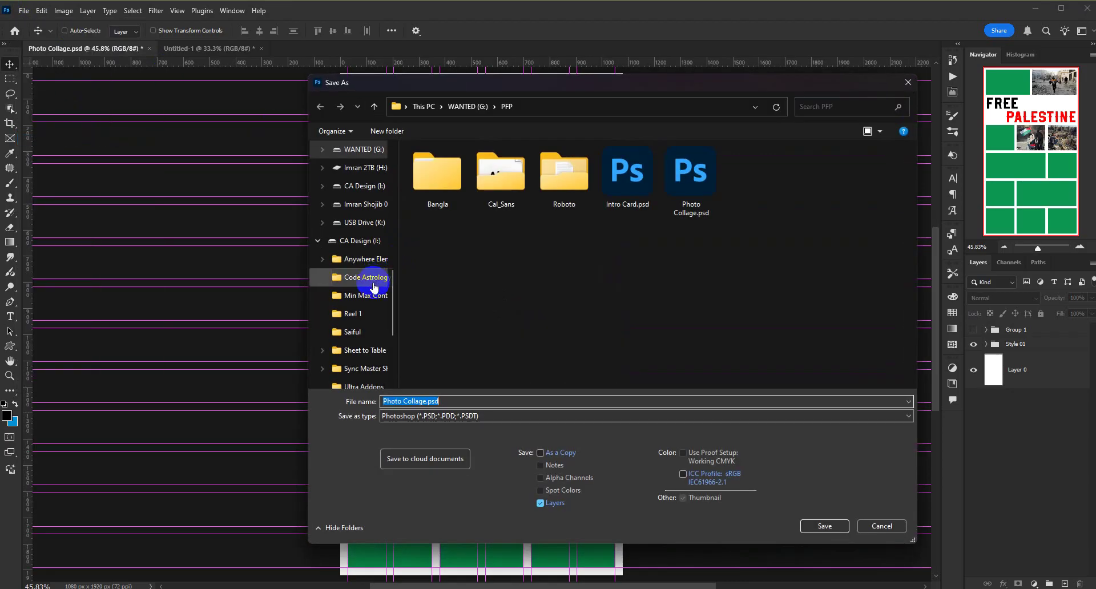
pyautogui.click(442, 417)
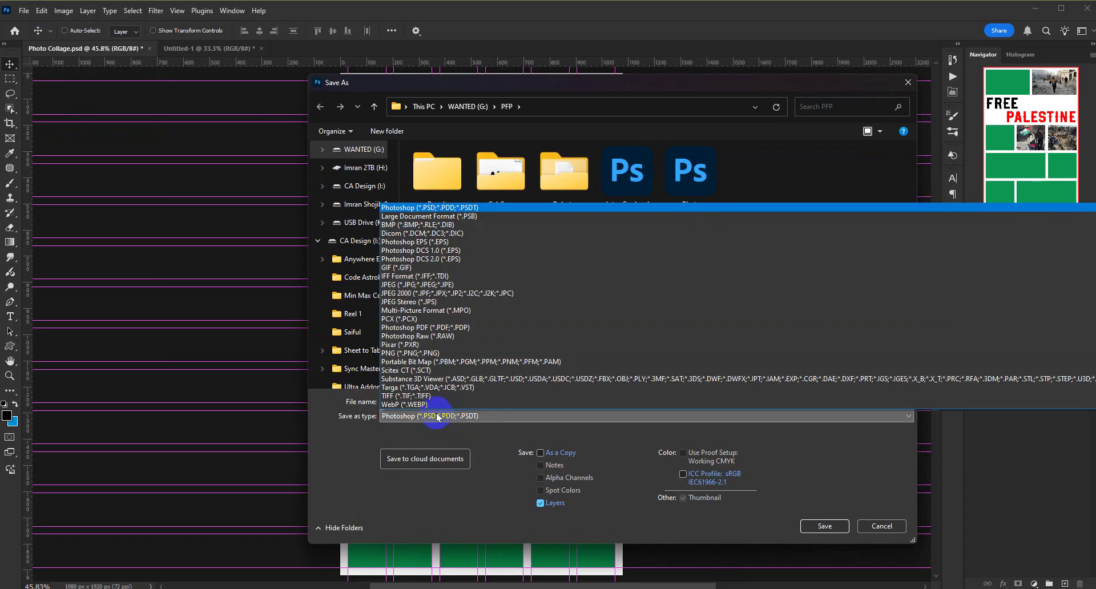
pyautogui.click(432, 353)
pyautogui.click(440, 416)
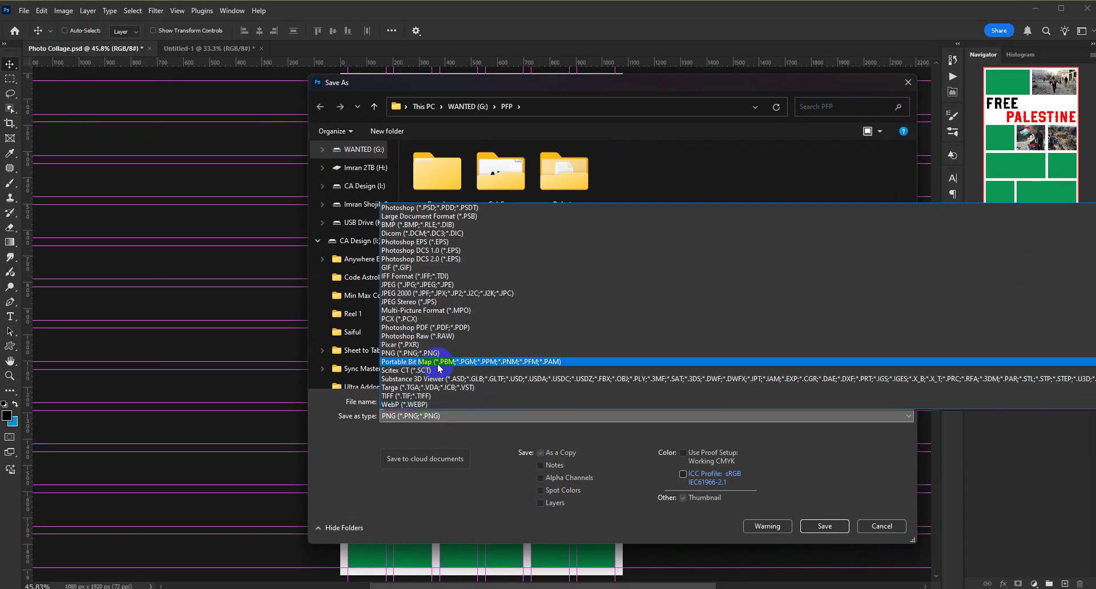
pyautogui.click(436, 356)
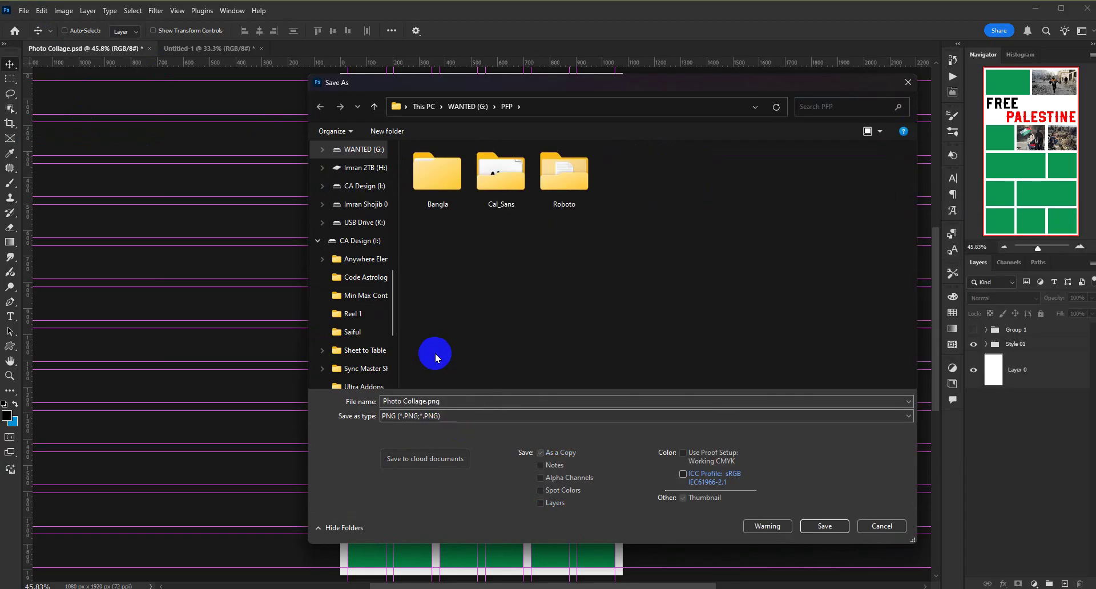
# - Try the JPEG Stereo, PNG, WebP and Photoshop file types for the collage copy, and cancel Save As without saving
pyautogui.click(440, 416)
pyautogui.click(444, 301)
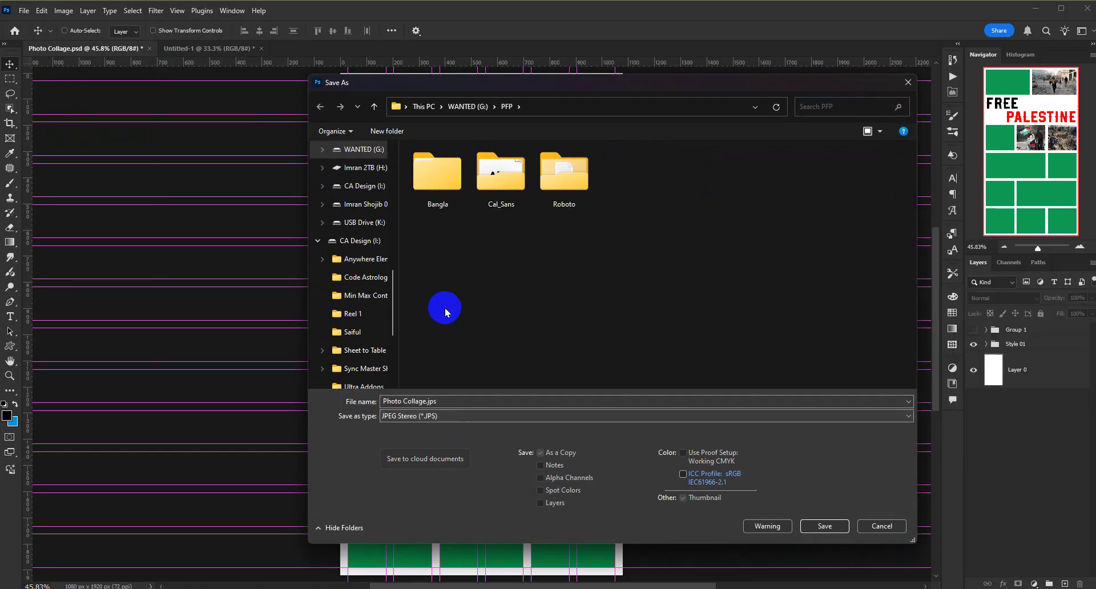
pyautogui.click(444, 417)
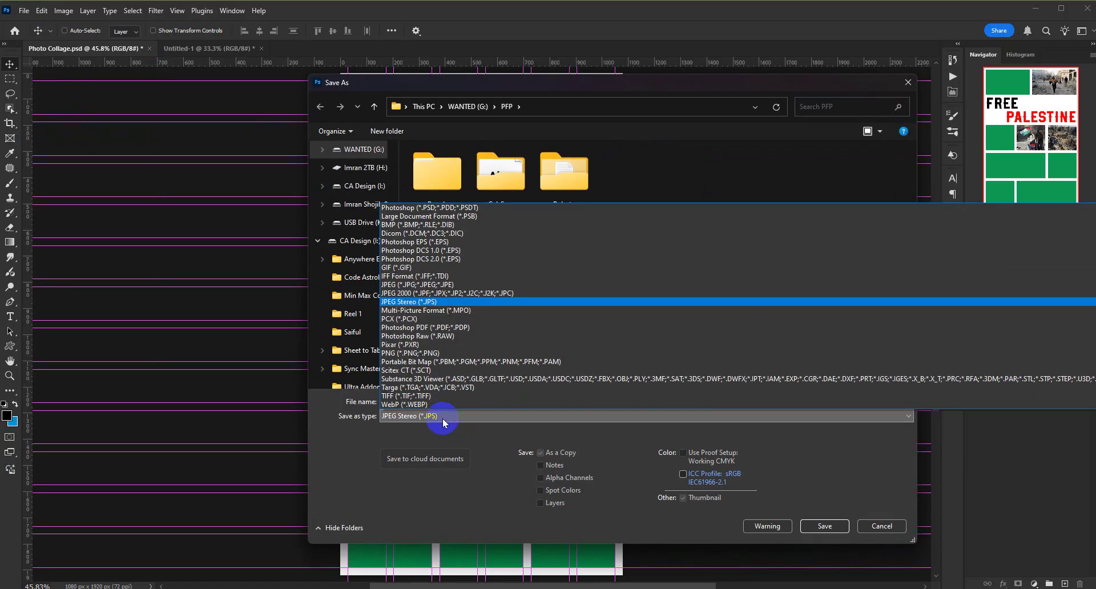
pyautogui.click(372, 427)
pyautogui.click(421, 417)
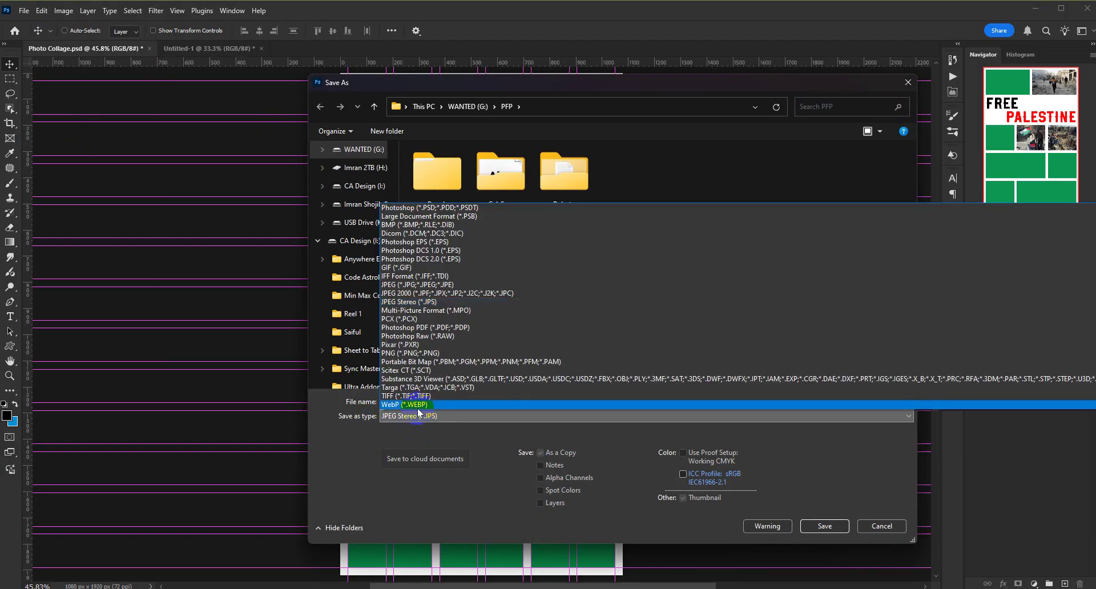
pyautogui.click(375, 425)
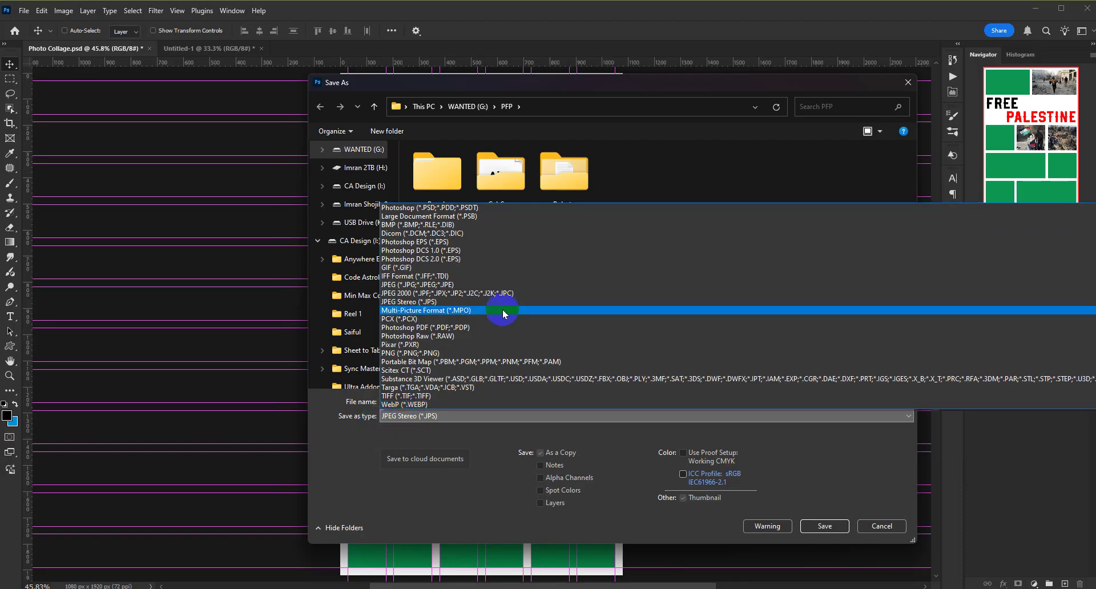
pyautogui.click(429, 303)
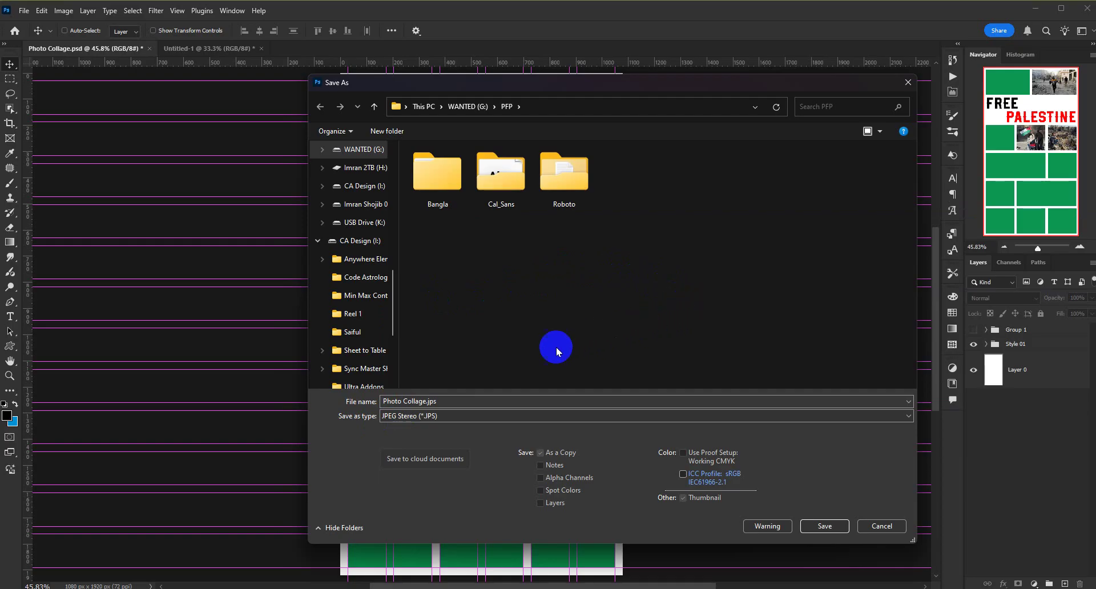
pyautogui.click(406, 416)
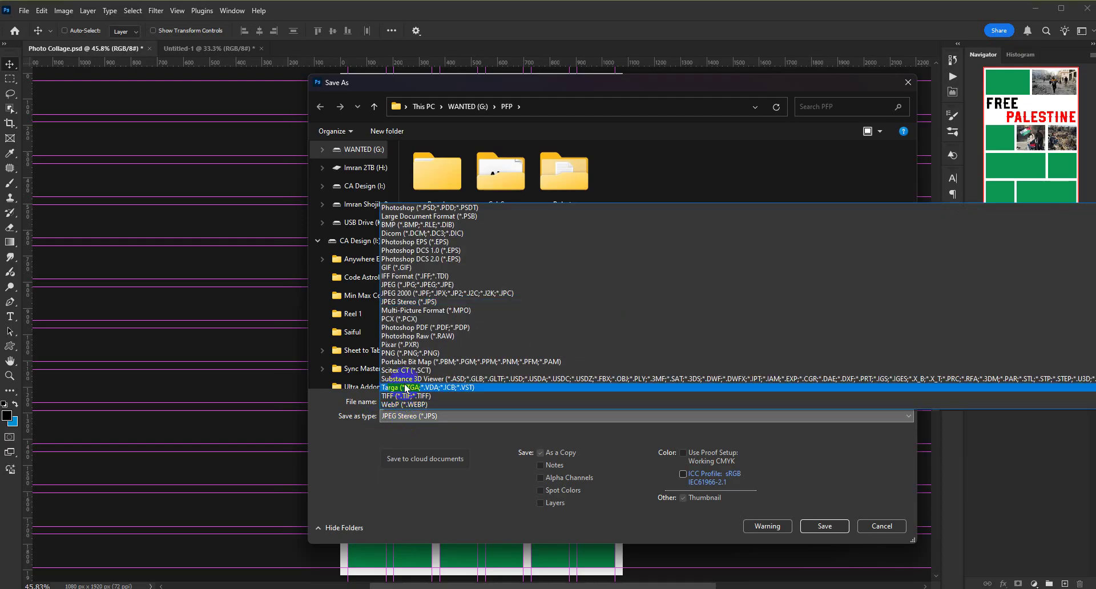
pyautogui.click(427, 353)
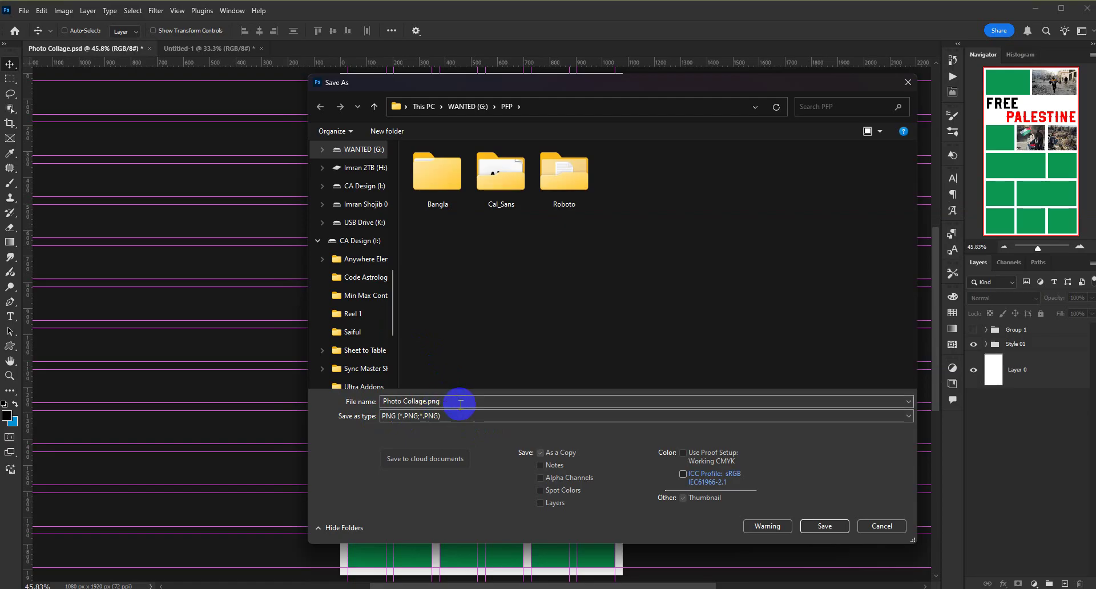
pyautogui.click(460, 416)
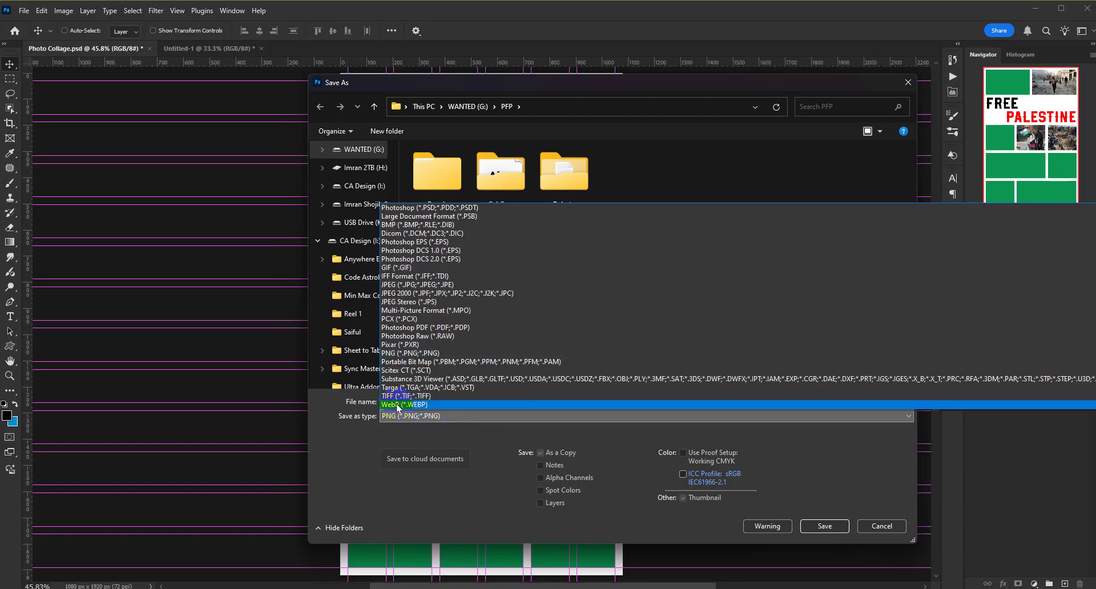
pyautogui.click(398, 405)
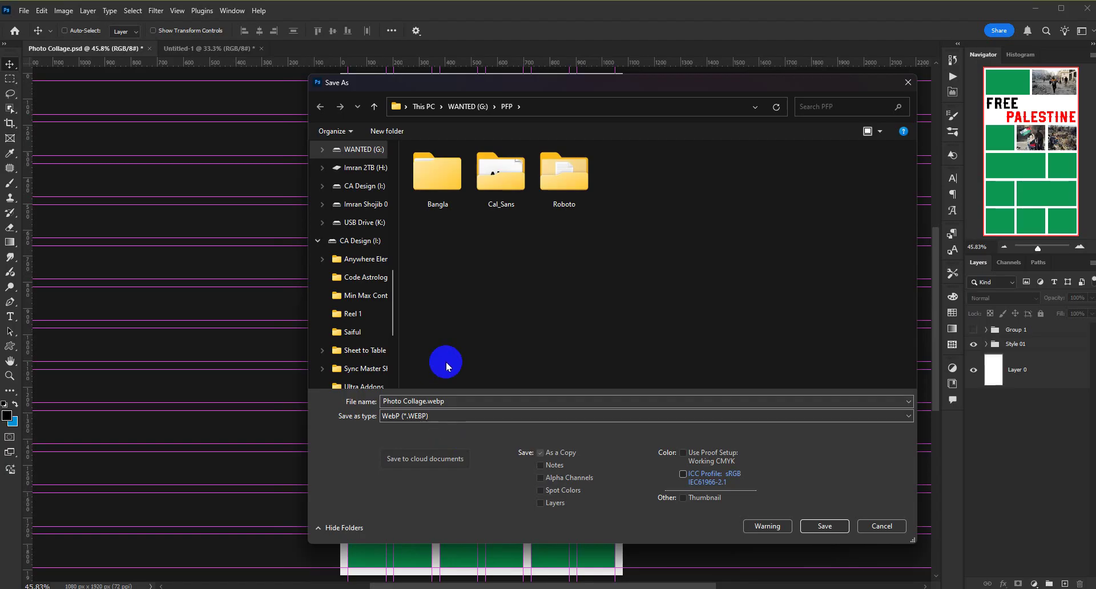
pyautogui.click(418, 416)
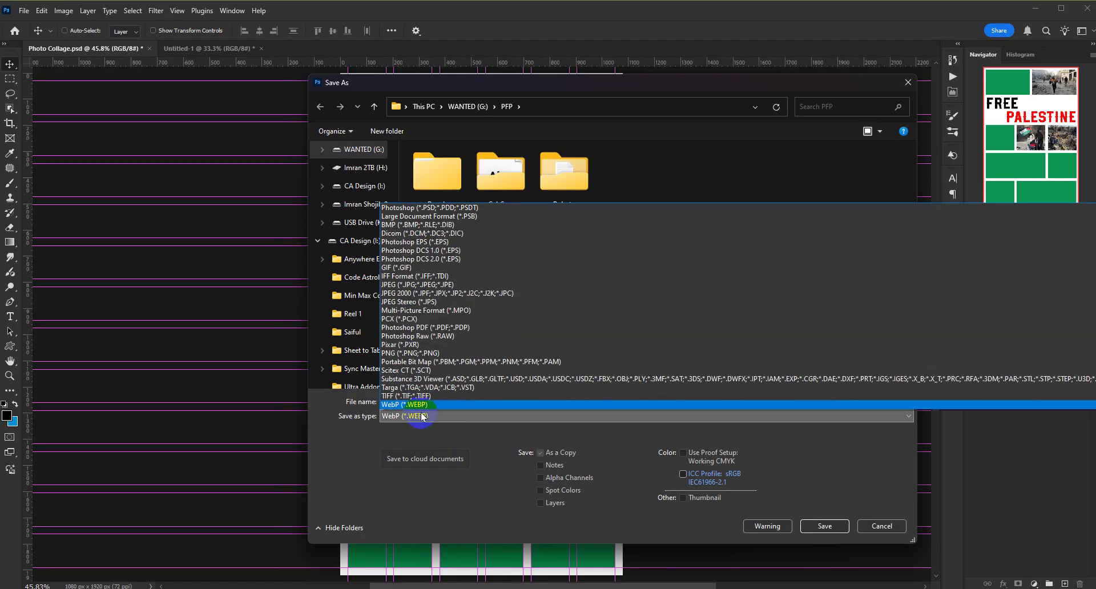
pyautogui.click(460, 207)
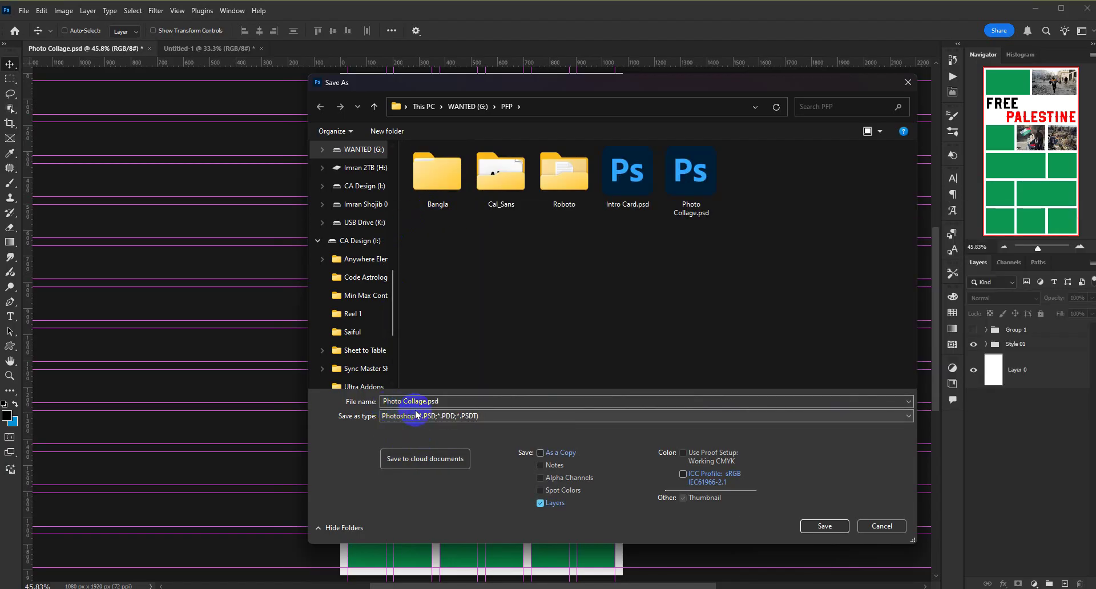
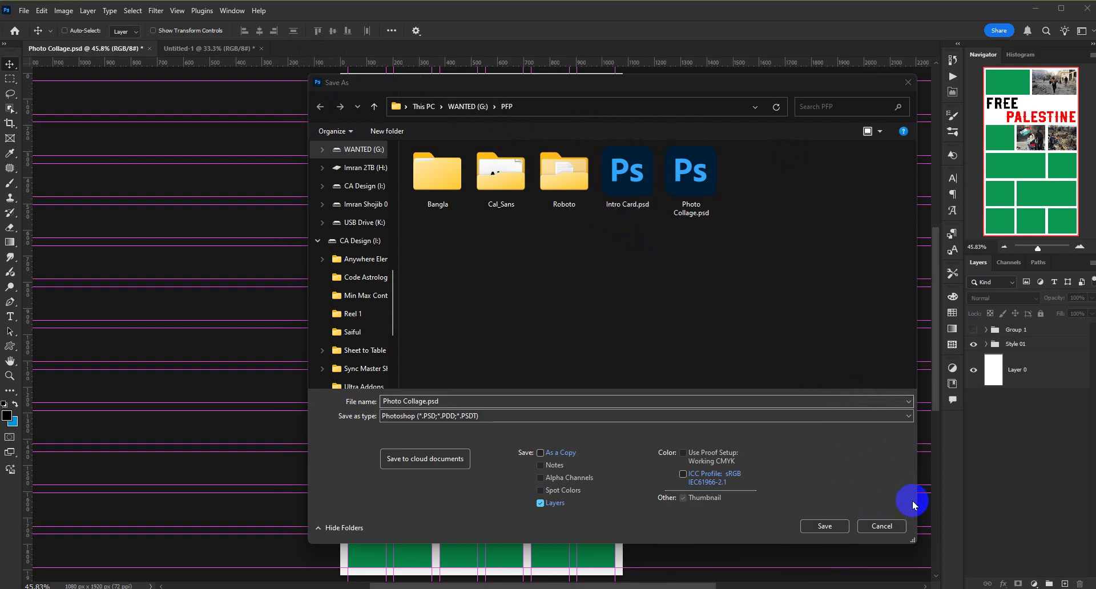
pyautogui.click(890, 526)
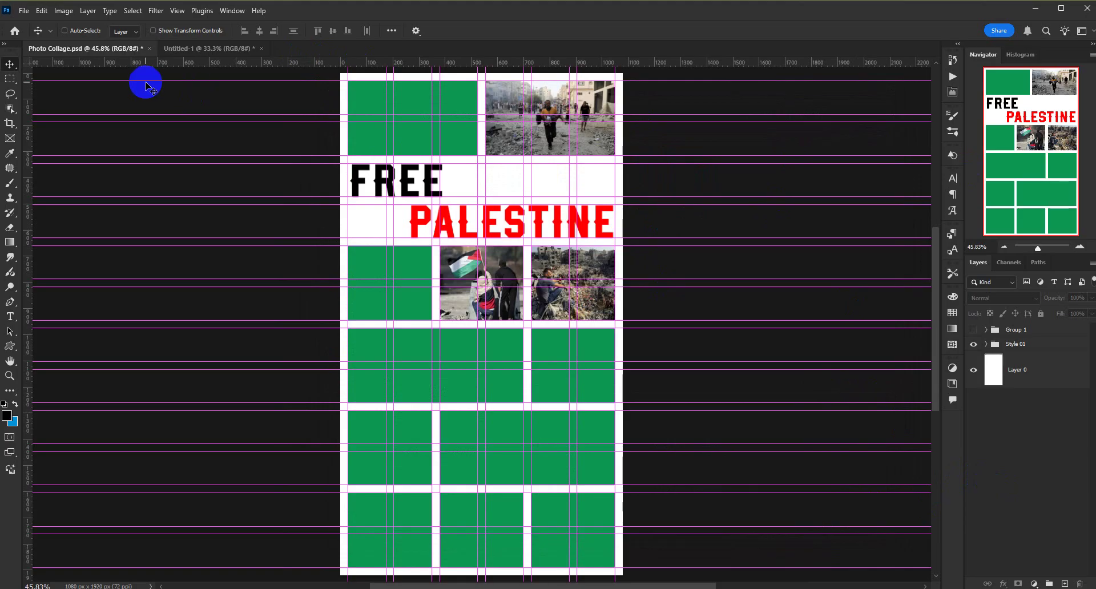
# - Save the Photo Collage.psd document and close the Untitled-1 document without saving its changes
pyautogui.click(41, 10)
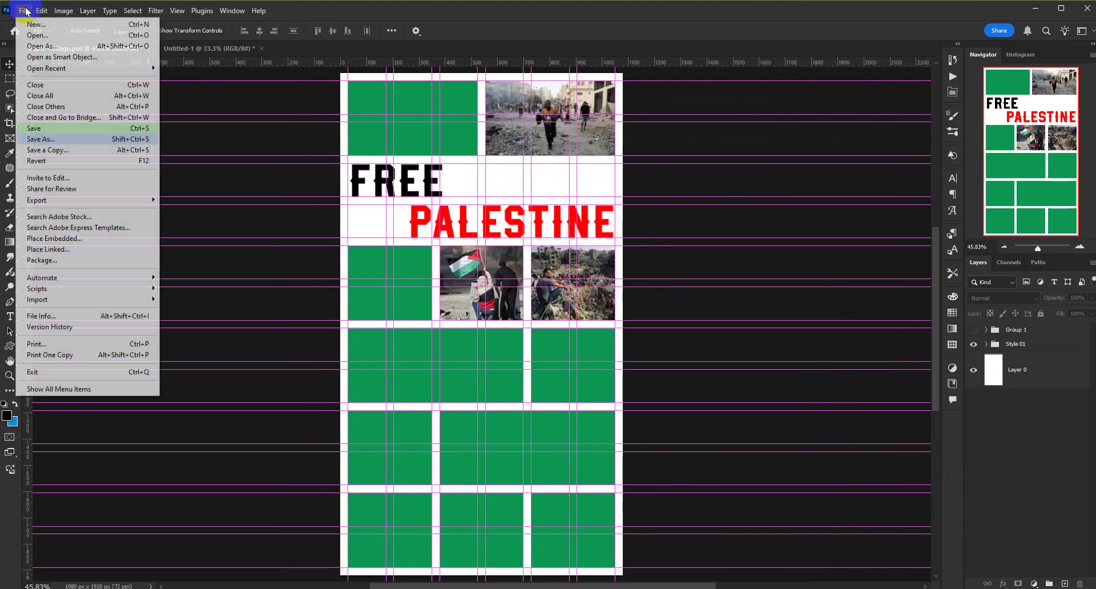
pyautogui.click(20, 137)
pyautogui.click(208, 48)
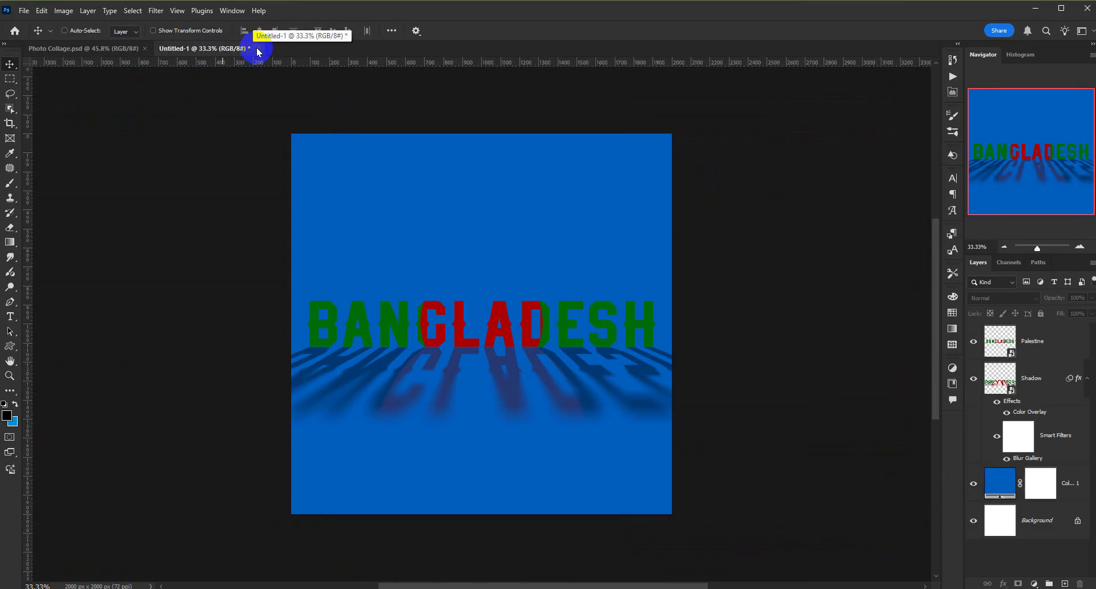
pyautogui.click(257, 48)
pyautogui.click(545, 226)
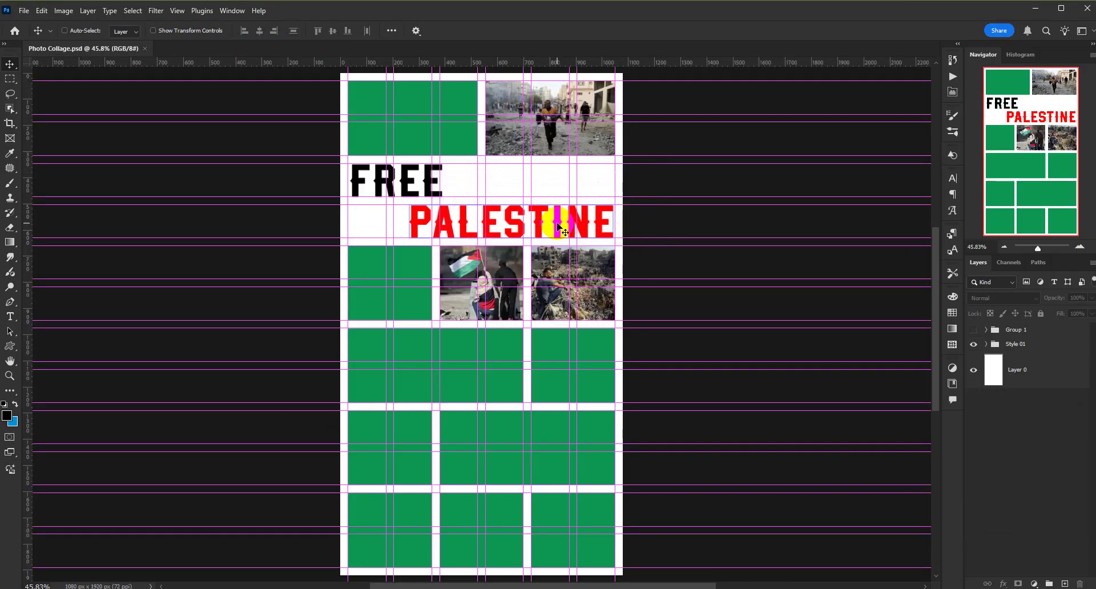